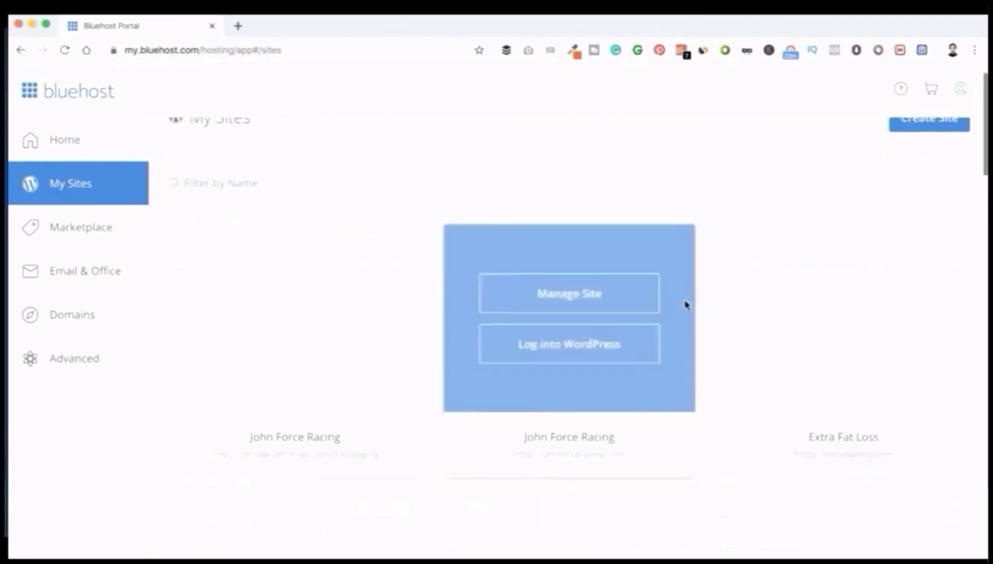
Step: Scroll up and down through the My Sites grid of hosted sites
scroll(686, 306, down, 12)
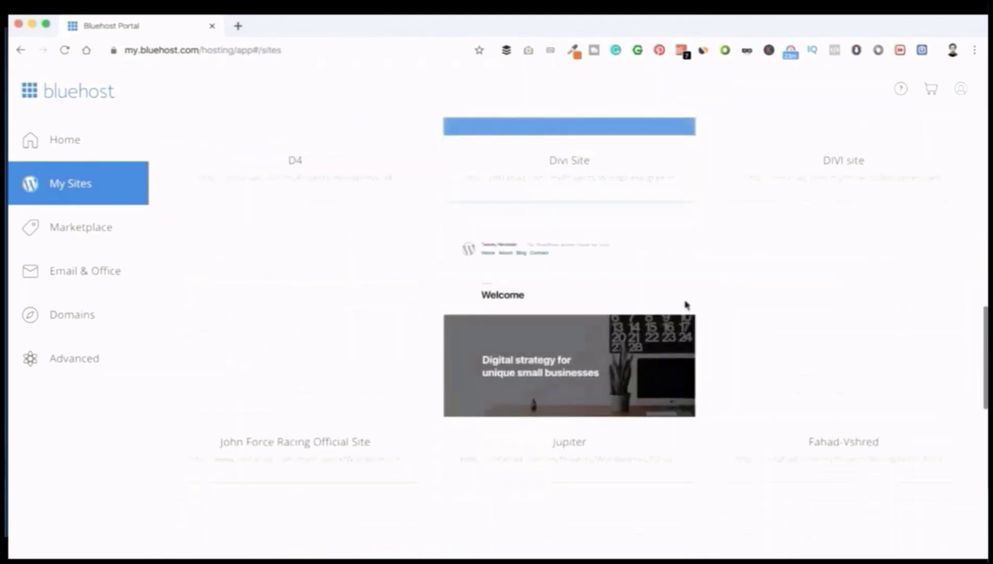
scroll(686, 305, up, 11)
scroll(685, 305, up, 12)
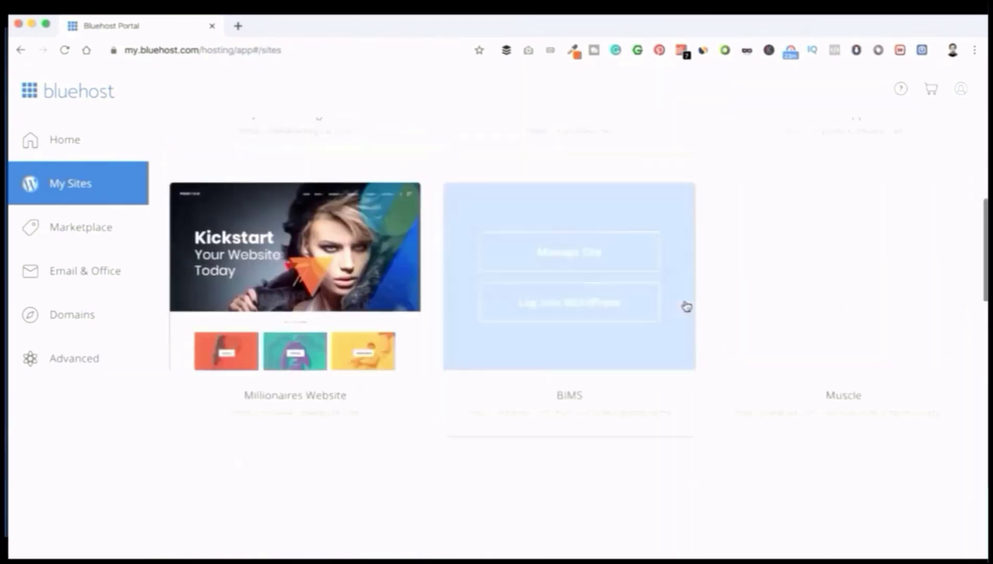
scroll(685, 305, down, 15)
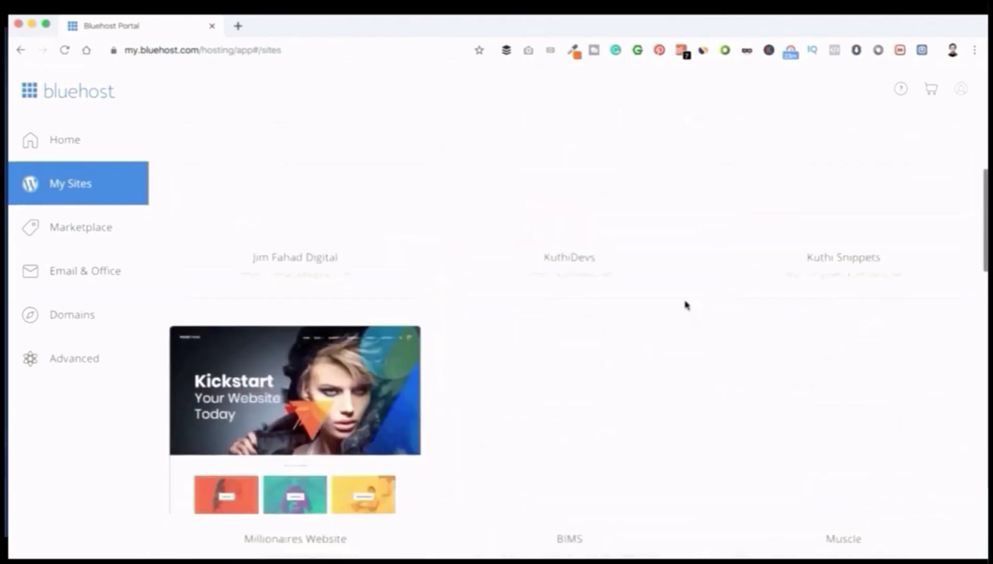
scroll(687, 305, down, 3)
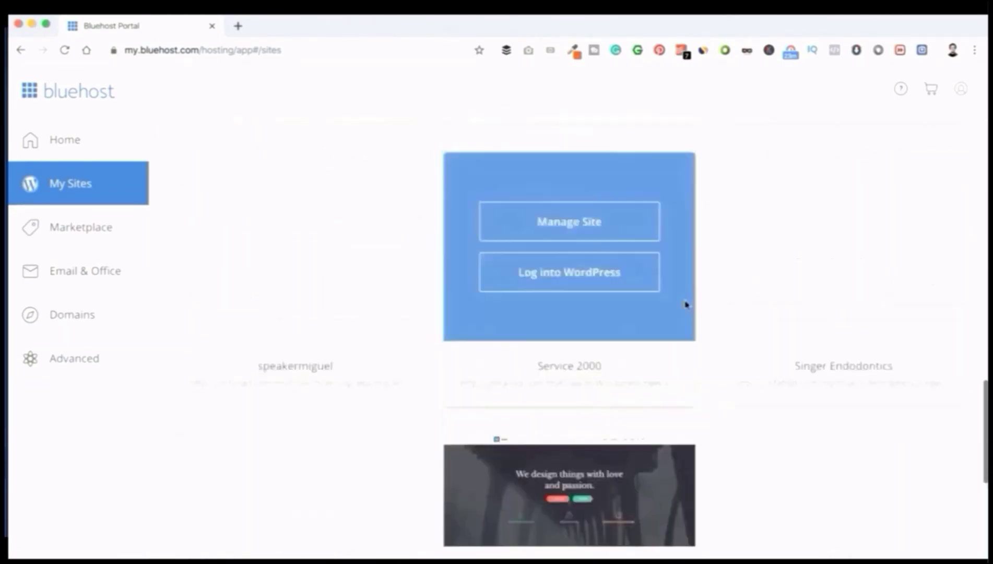
scroll(686, 306, up, 11)
scroll(687, 305, down, 13)
scroll(686, 305, down, 4)
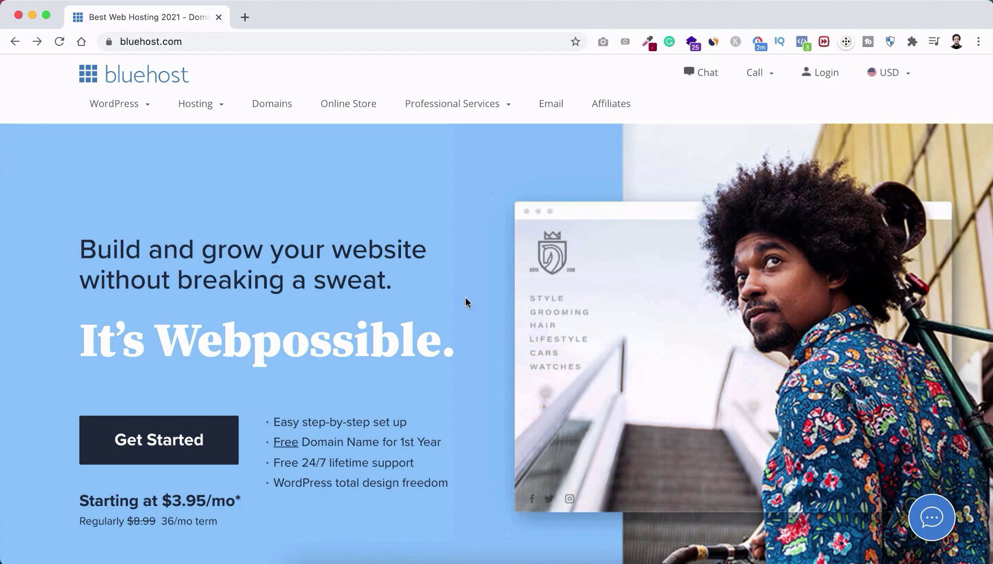
Step: Start the hosting sign-up and compare the shared plans, Basic $3.95 through Pro $13.95 per month
click(204, 442)
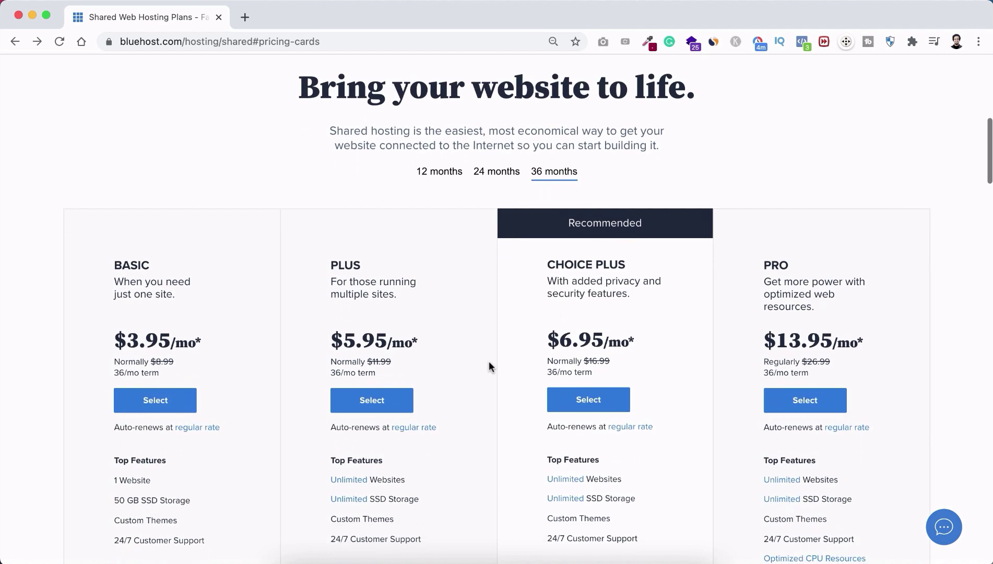
scroll(489, 361, down, 3)
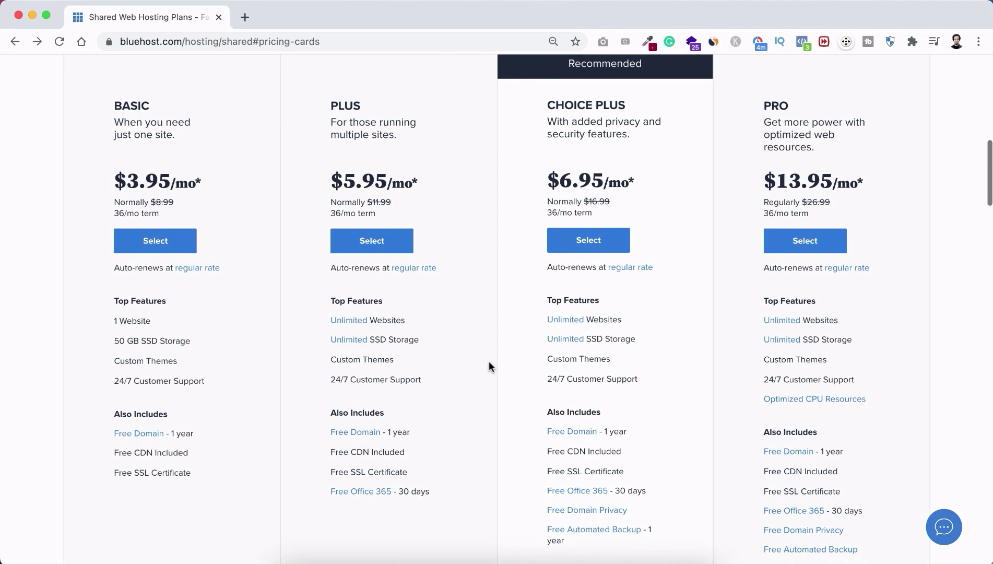
scroll(489, 366, down, 1)
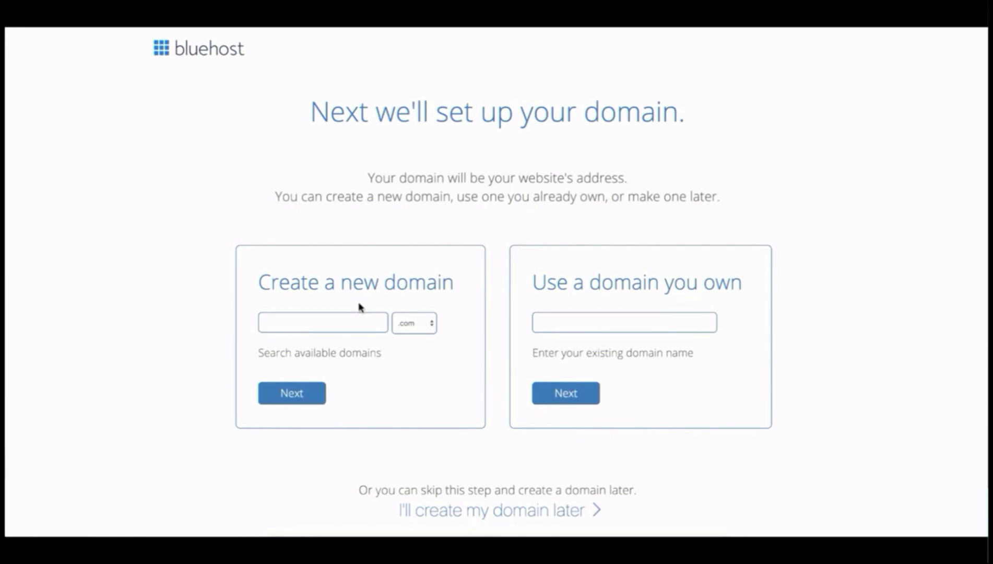
Step: Try registering apple.com as the new domain
click(320, 321)
text(apple)
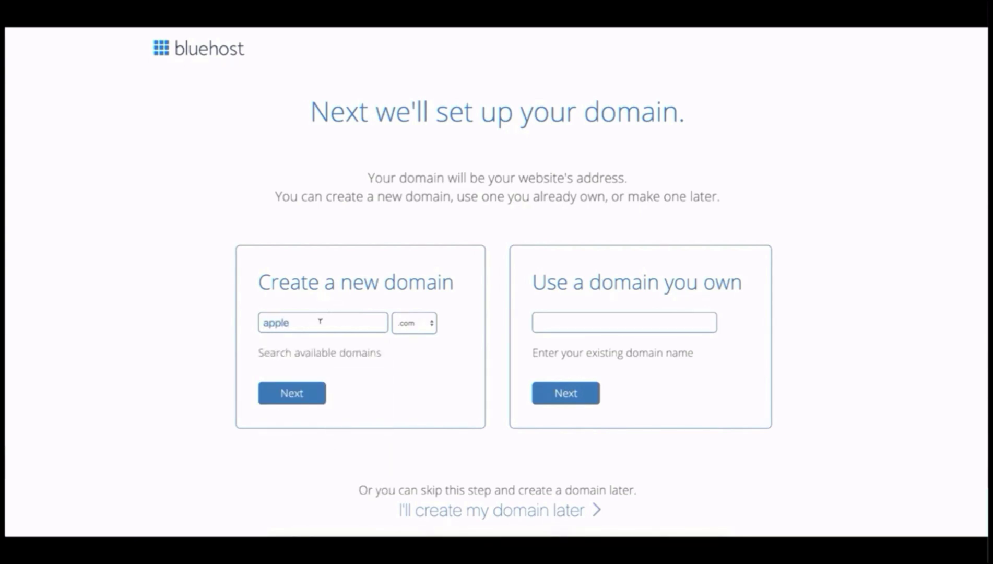
click(302, 398)
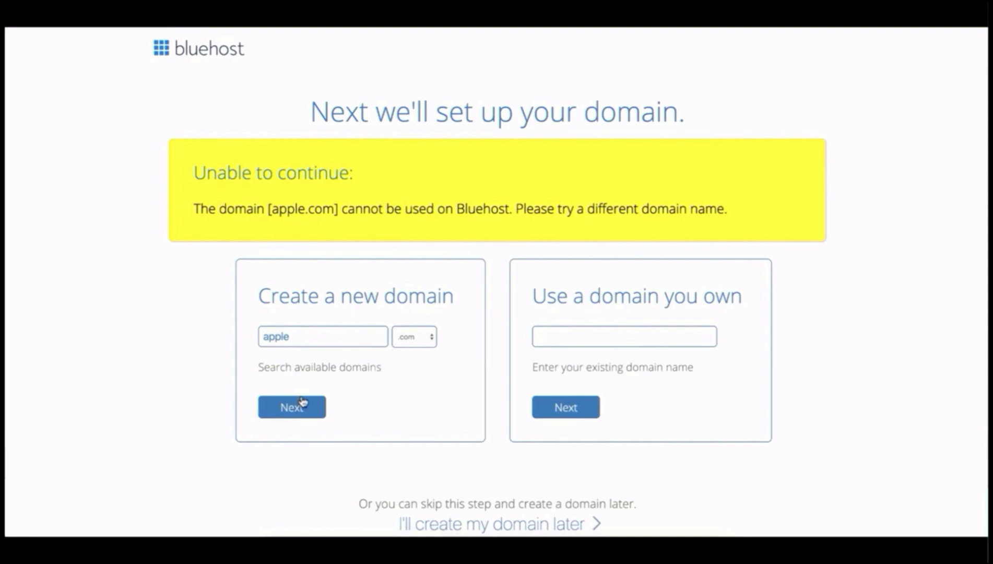
Step: Replace the rejected name with ourelementor, keep .com, and check ourelementor.com availability
drag(290, 336, 258, 336)
click(411, 338)
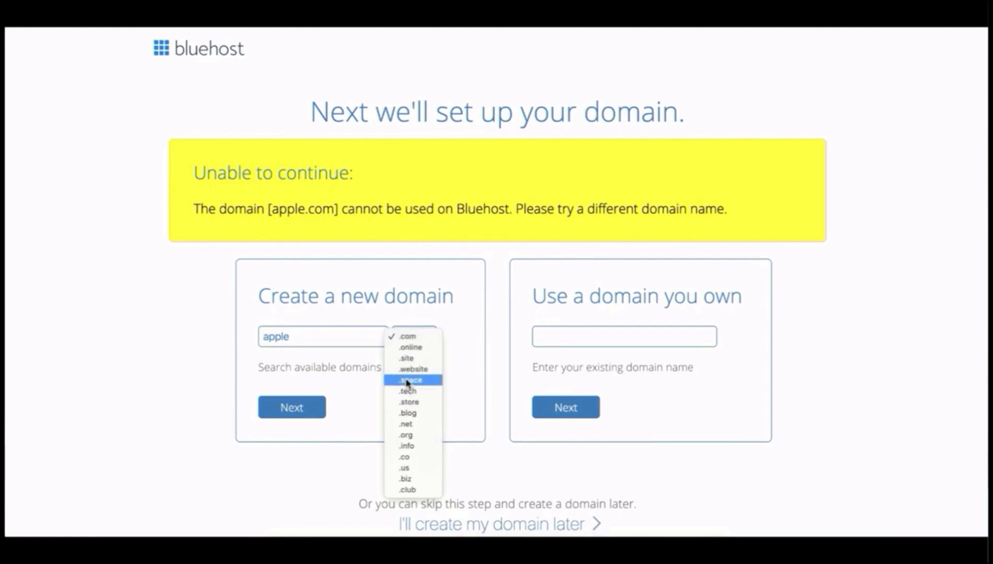
click(410, 340)
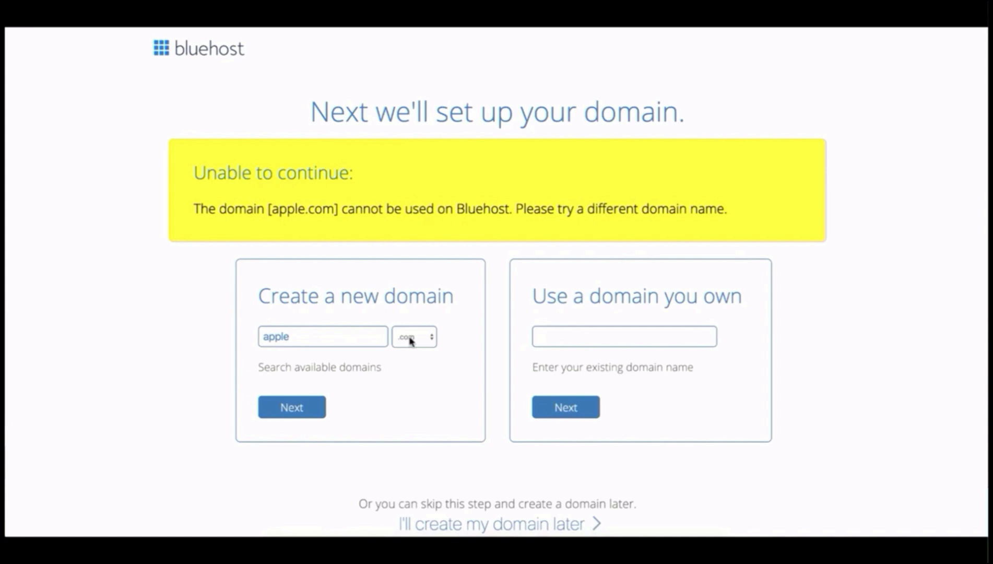
double_click(311, 336)
text(ourele)
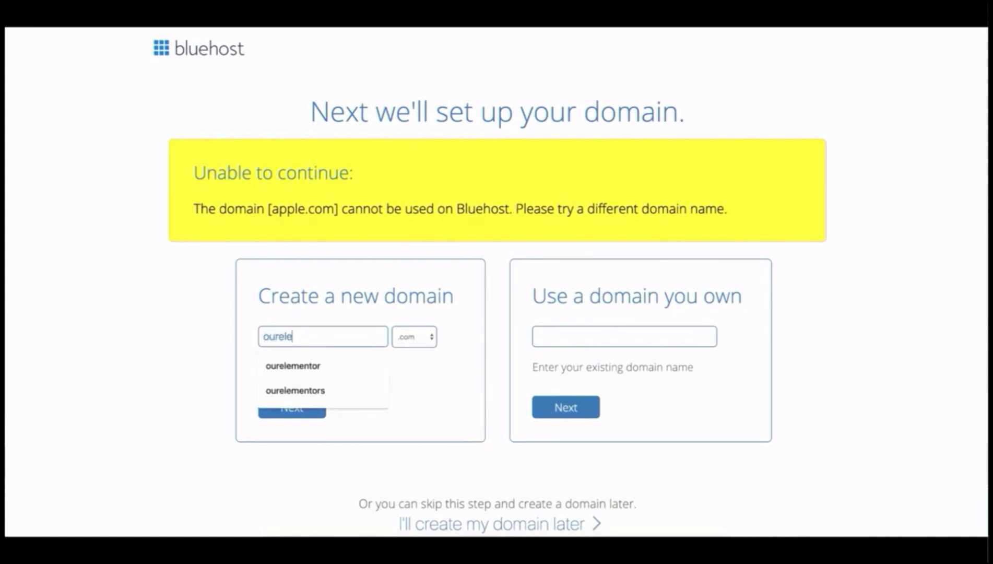
text(mentor)
click(235, 368)
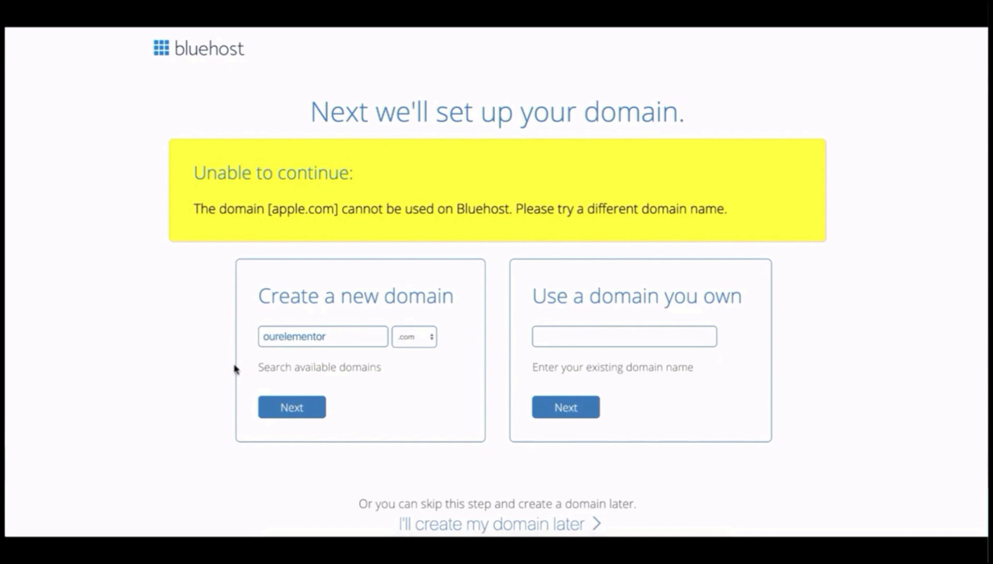
click(293, 407)
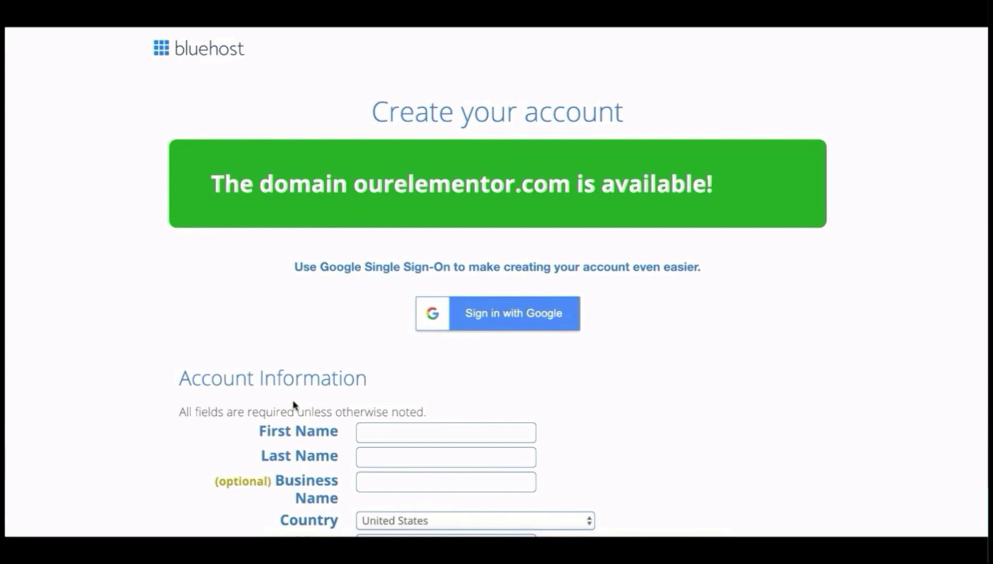
Step: Enter the owner's first and last name and business name, and choose Bangladesh as the country
scroll(294, 405, down, 4)
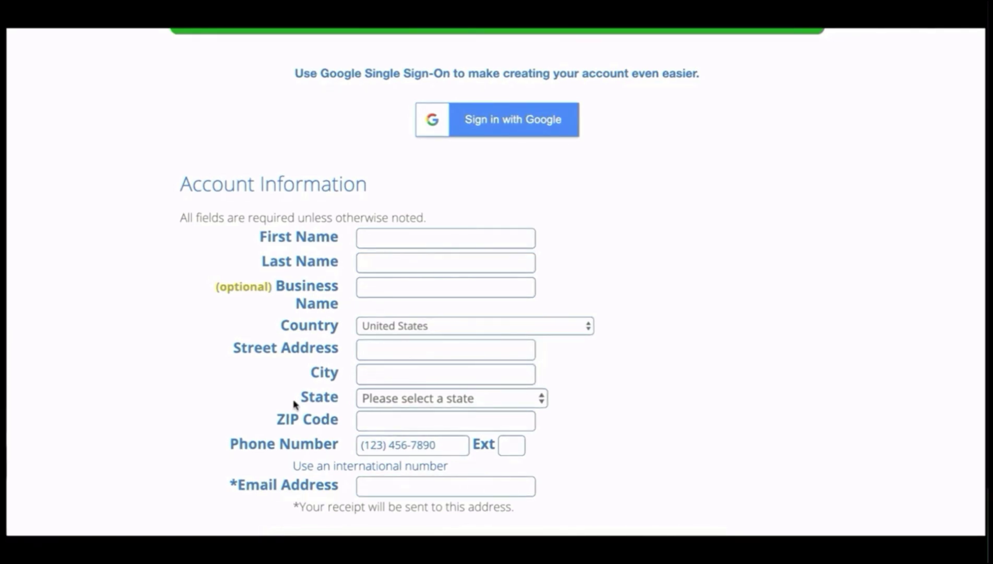
click(399, 239)
text(Jim)
key(Tab)
text(Fahad)
key(Tab)
text(Jim Fahad Digital)
click(410, 326)
click(410, 311)
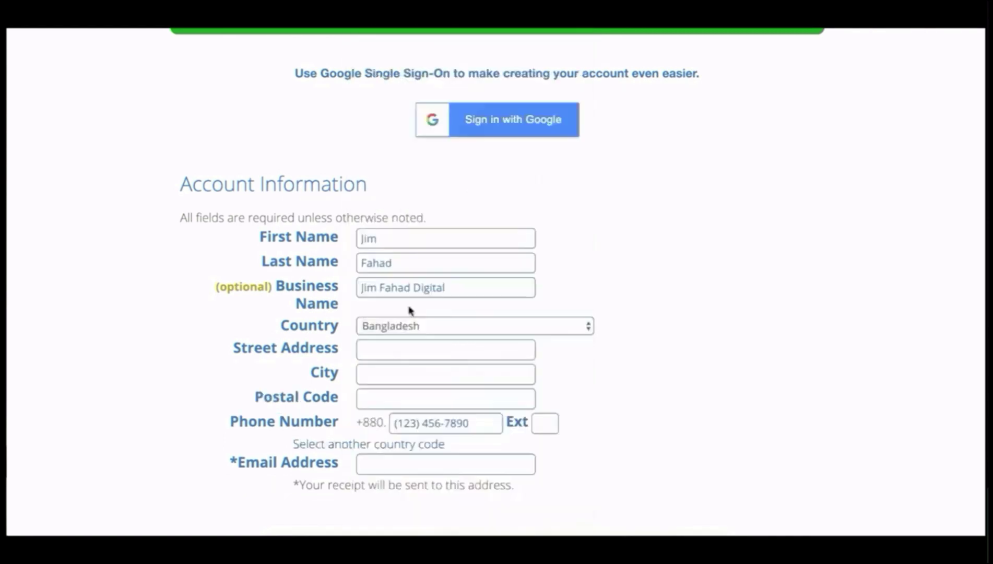
Step: Autofill the street, city, postal code, phone and e-mail from a saved address, then recheck the business name
click(410, 350)
click(410, 373)
click(425, 462)
click(419, 337)
click(463, 284)
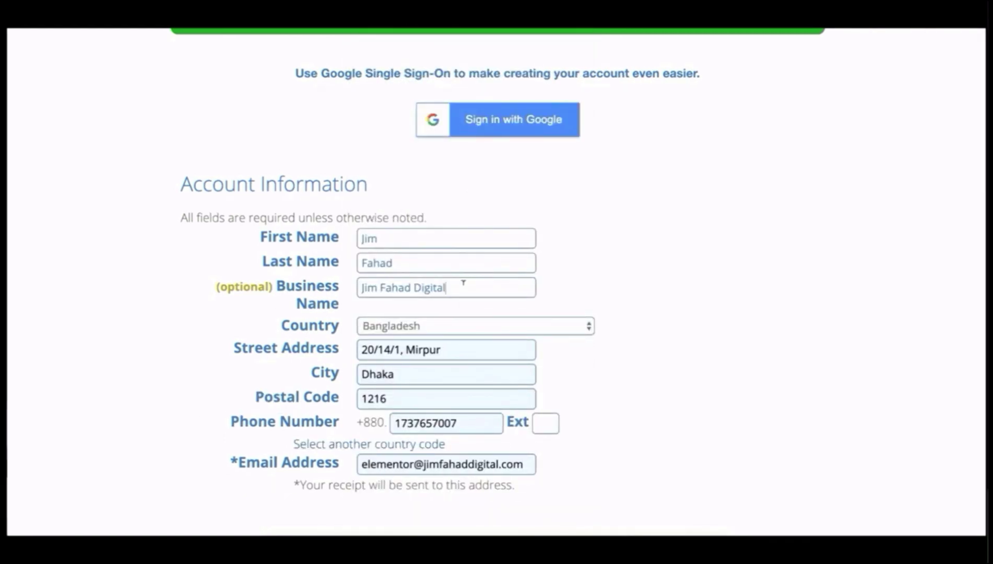
drag(462, 282, 353, 283)
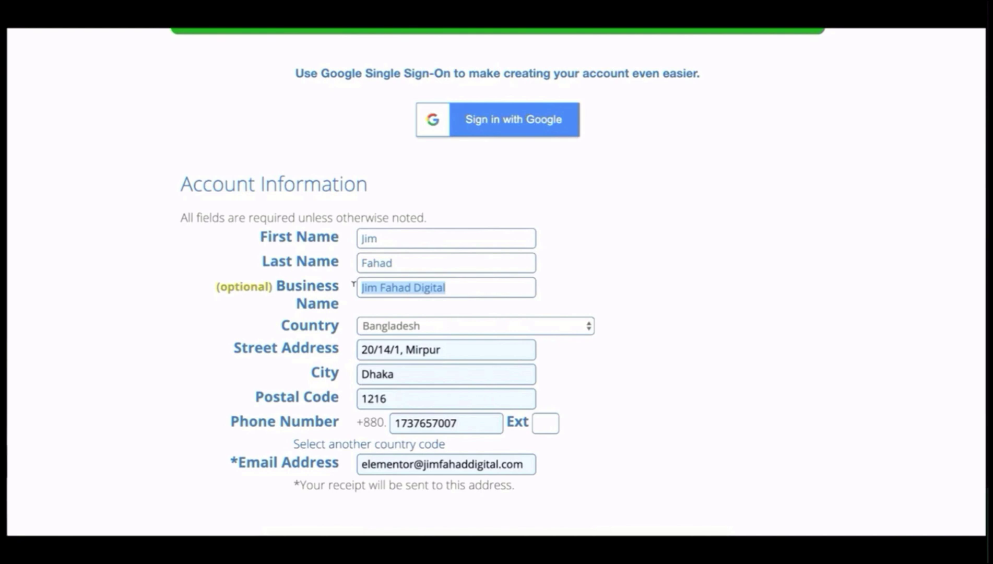
click(431, 288)
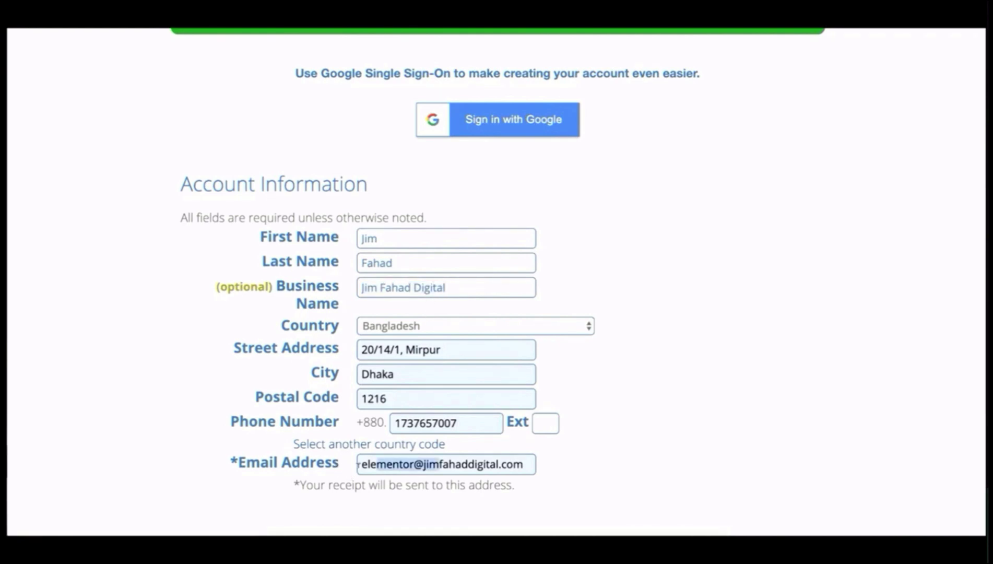
click(411, 464)
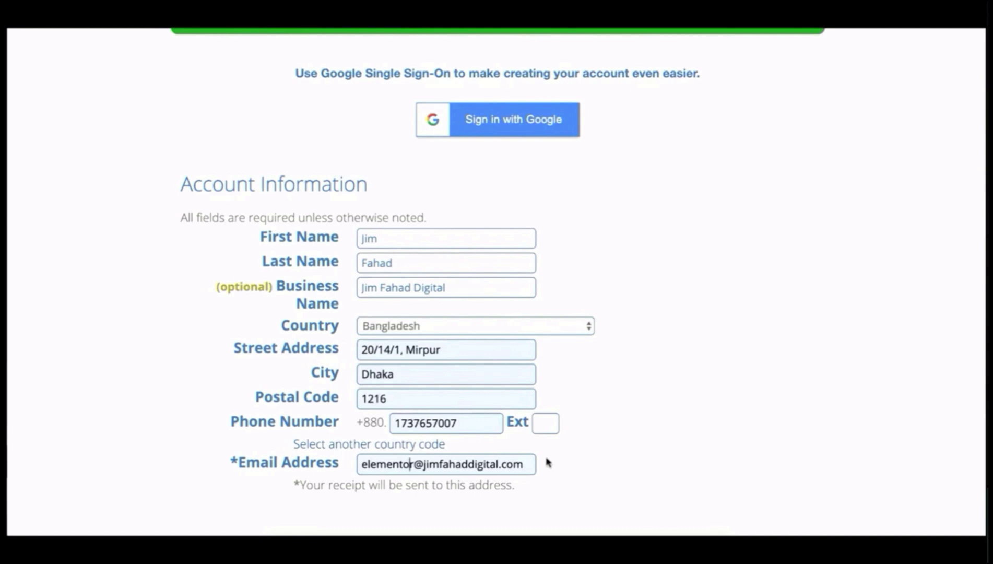
scroll(585, 461, down, 4)
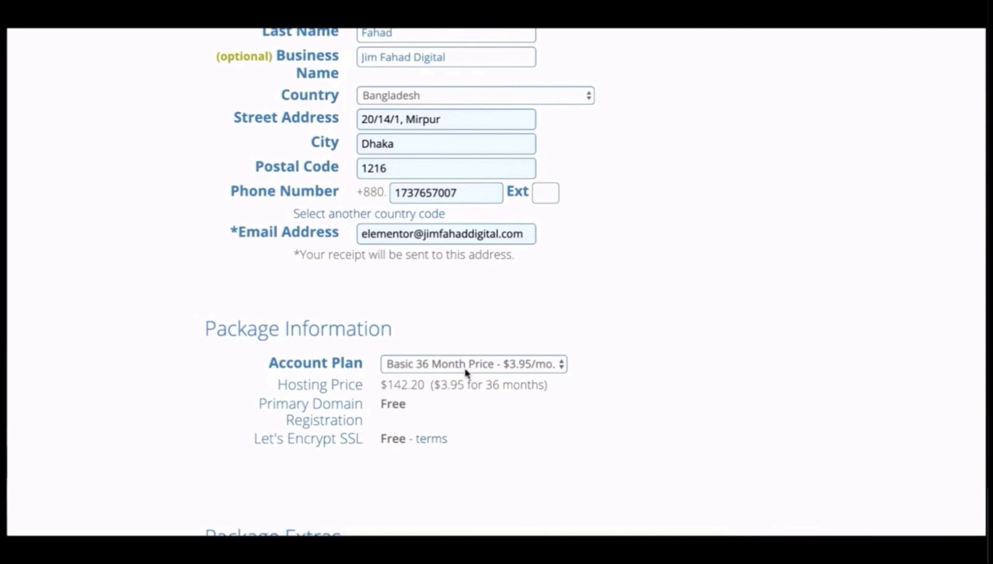
Step: Change the account plan to Basic 12 Month at $5.95/mo, for a $71.40 hosting price
click(483, 368)
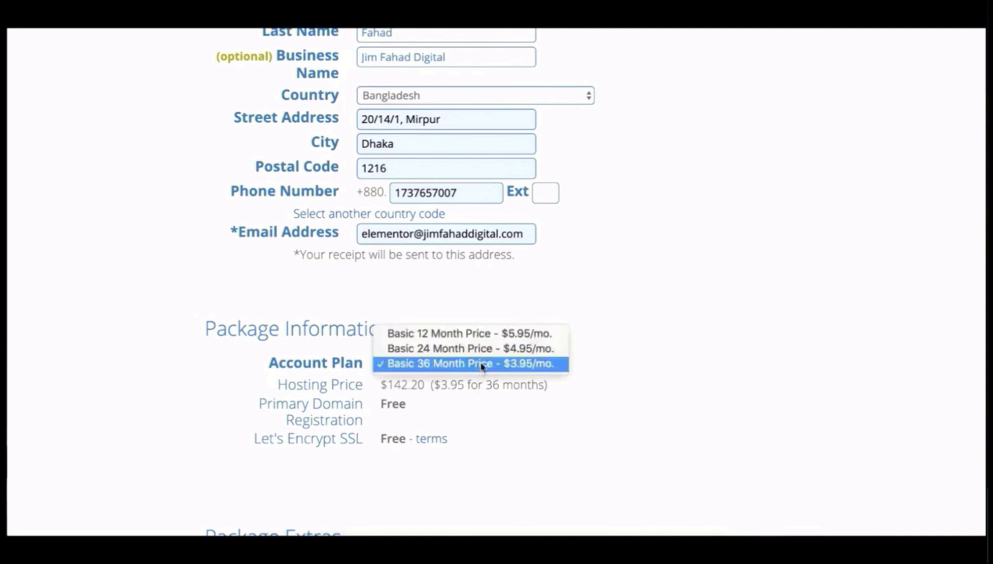
click(482, 334)
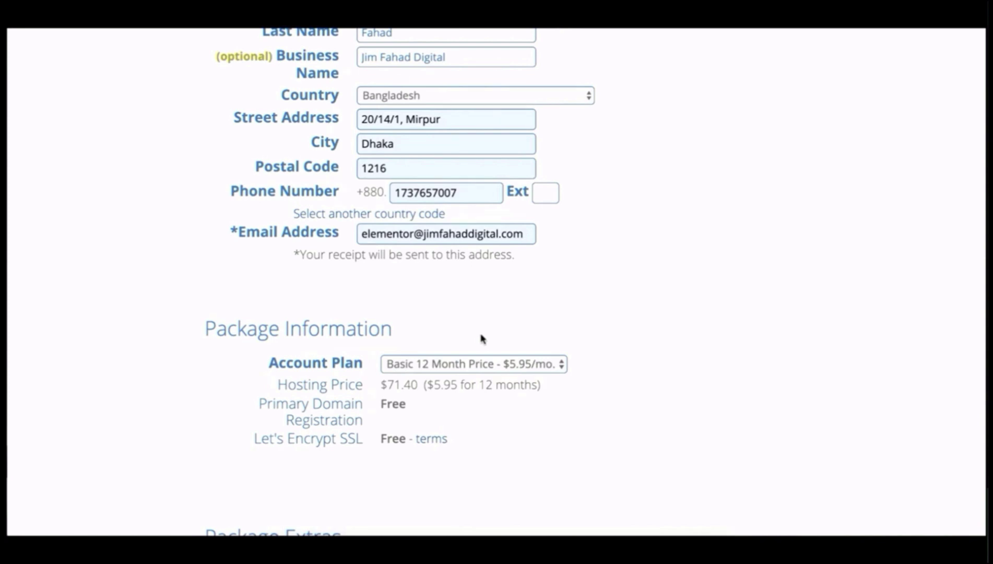
scroll(481, 338, down, 6)
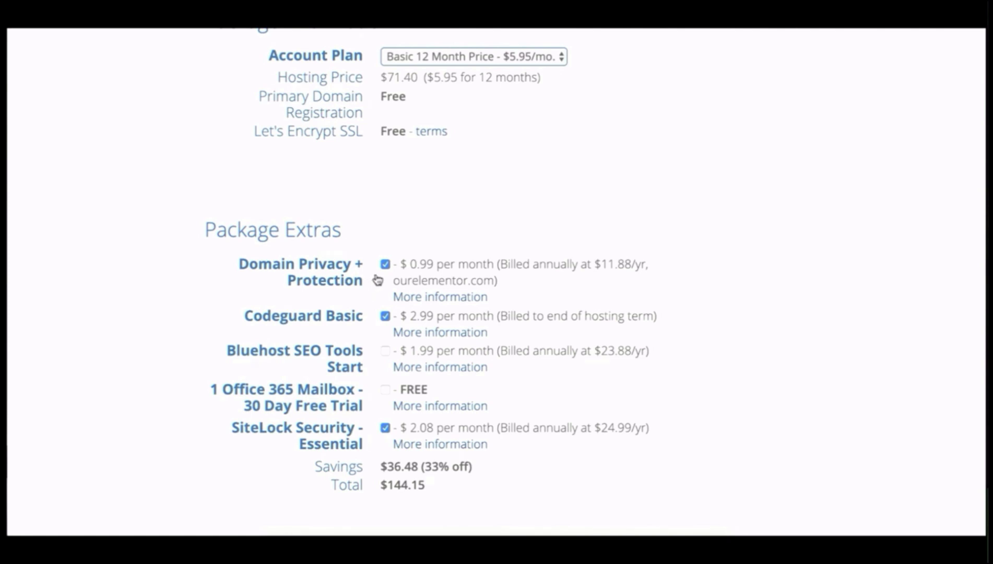
Step: Untick Domain Privacy + Protection (confirming Turn It Off), Codeguard Basic and SiteLock Security
click(385, 265)
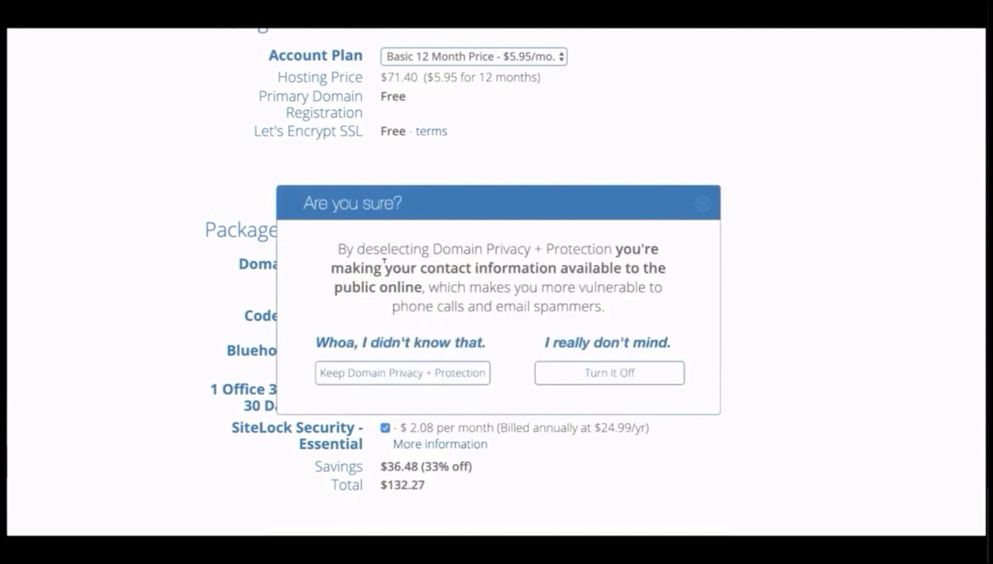
click(586, 373)
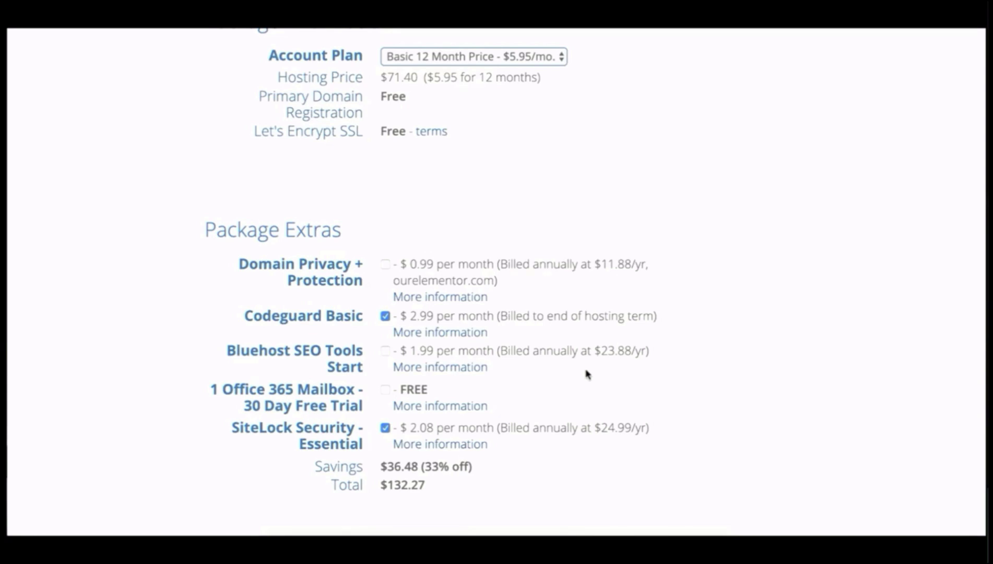
click(384, 317)
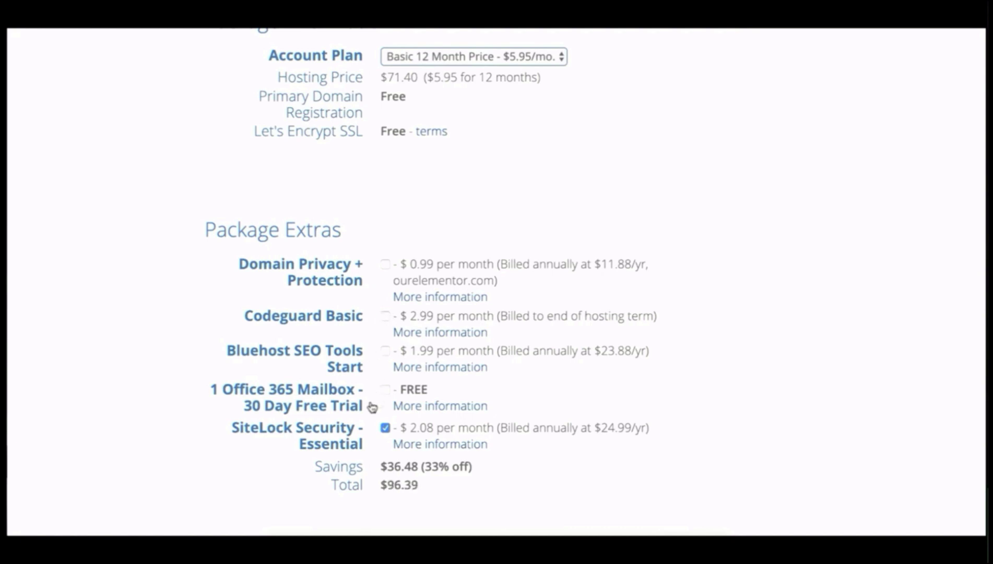
click(384, 429)
Step: Pay with the saved credit card, accept the Terms of Service and submit the order
scroll(425, 494, down, 8)
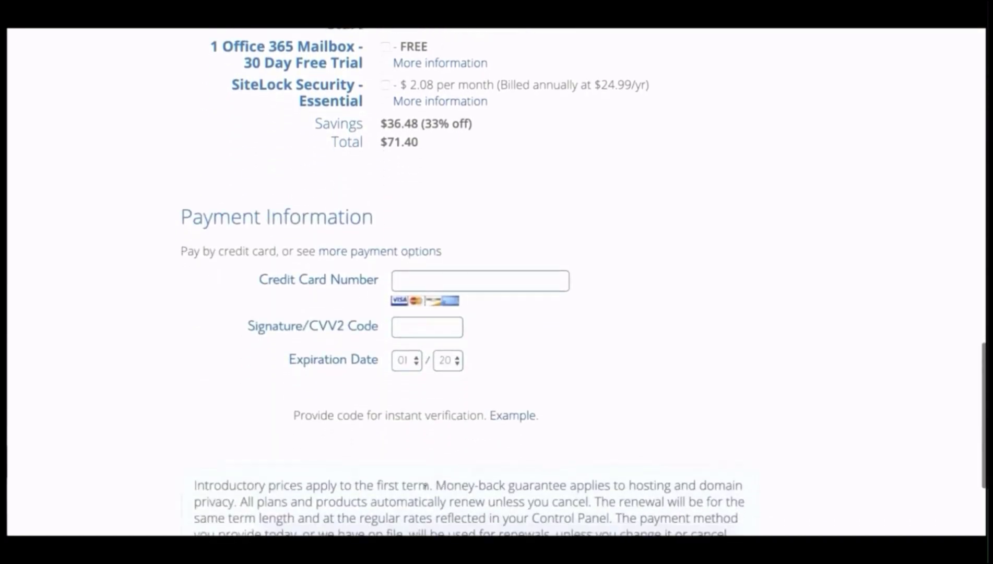
scroll(426, 488, down, 2)
click(527, 125)
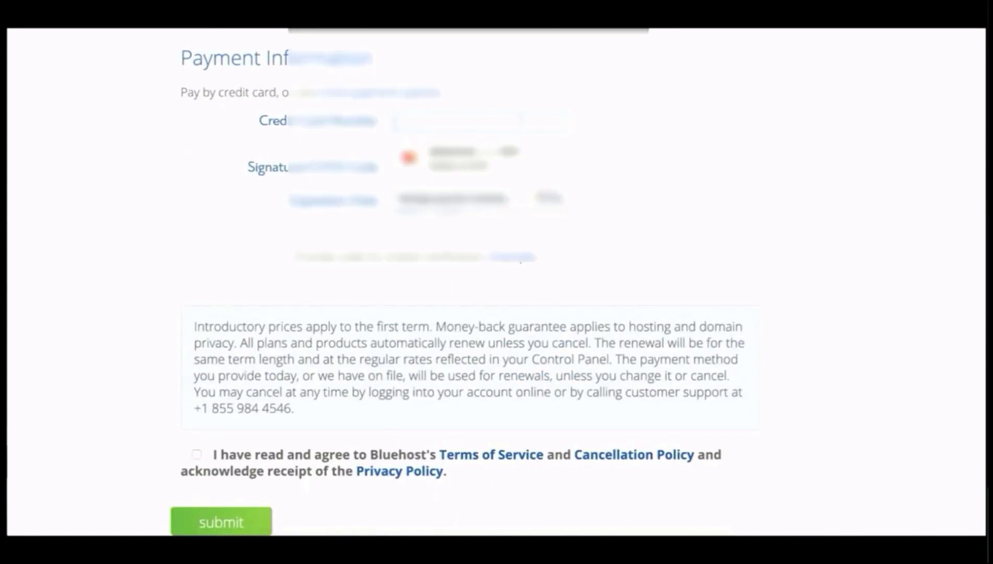
click(510, 155)
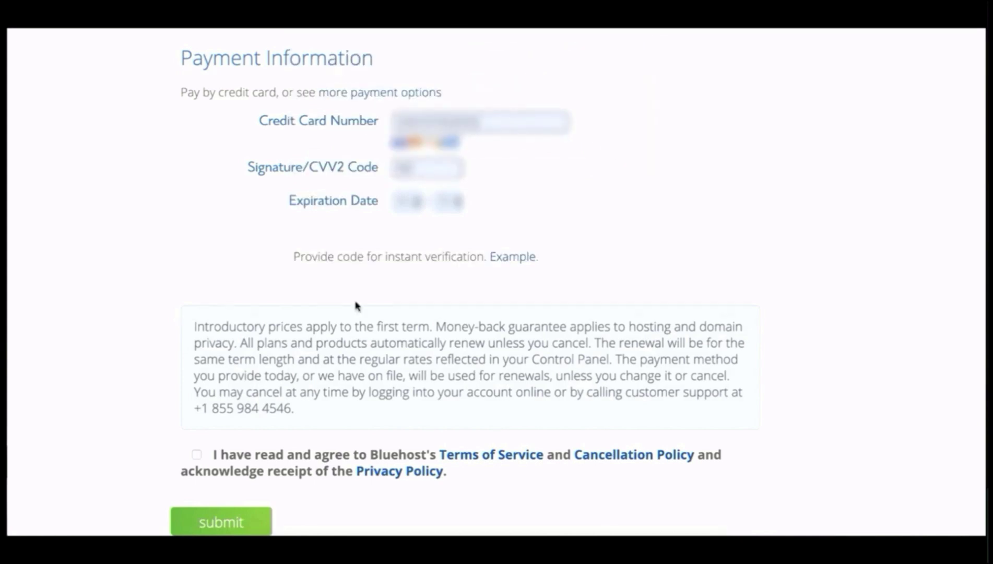
click(197, 455)
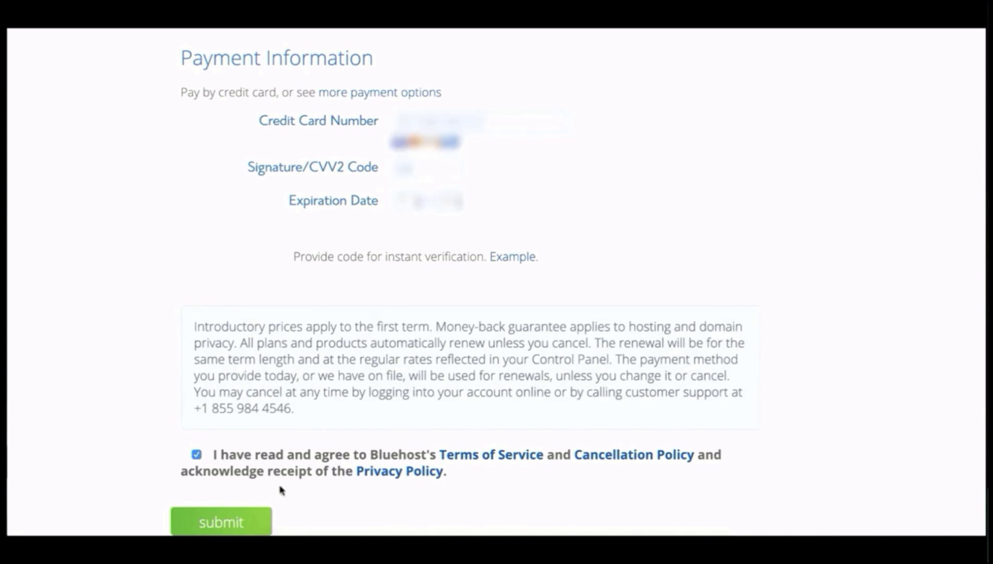
click(235, 518)
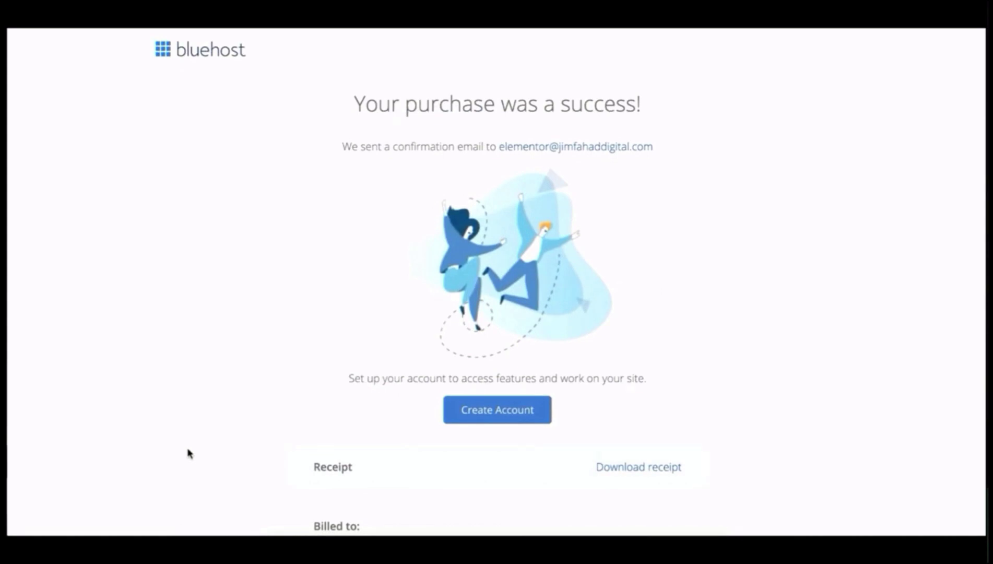
Step: Look over the purchase receipt and continue to creating the new hosting account
scroll(189, 453, down, 7)
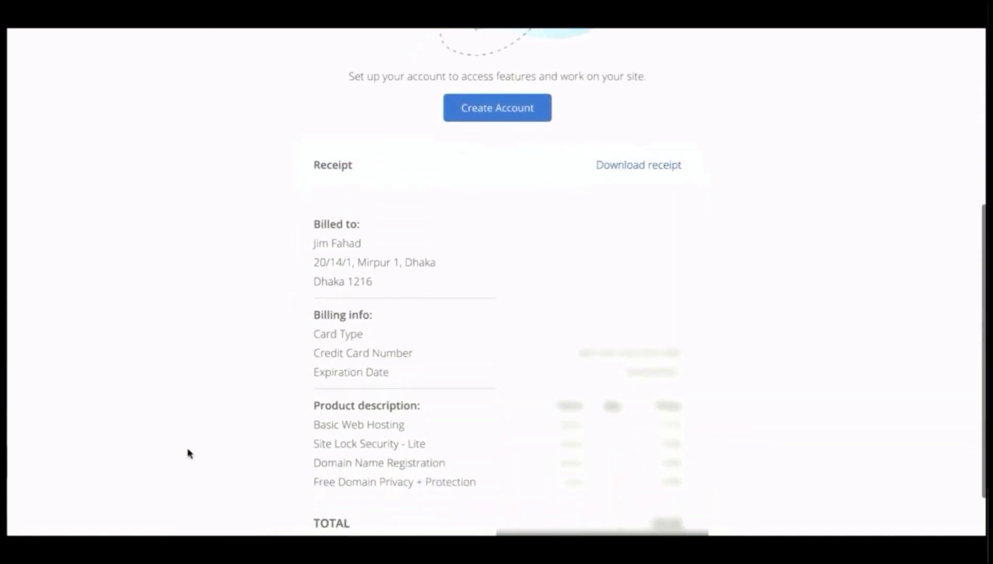
scroll(189, 453, up, 7)
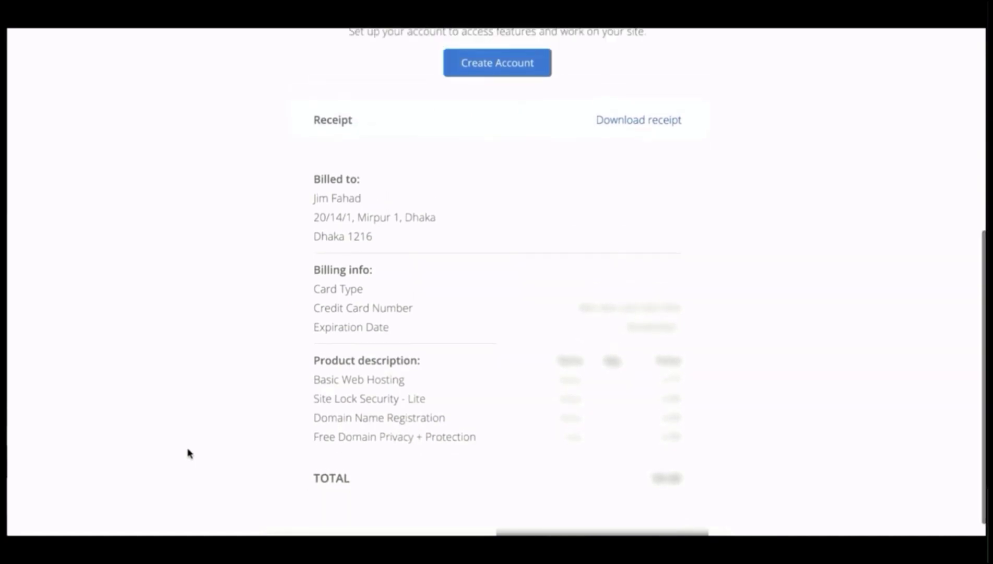
scroll(189, 453, up, 1)
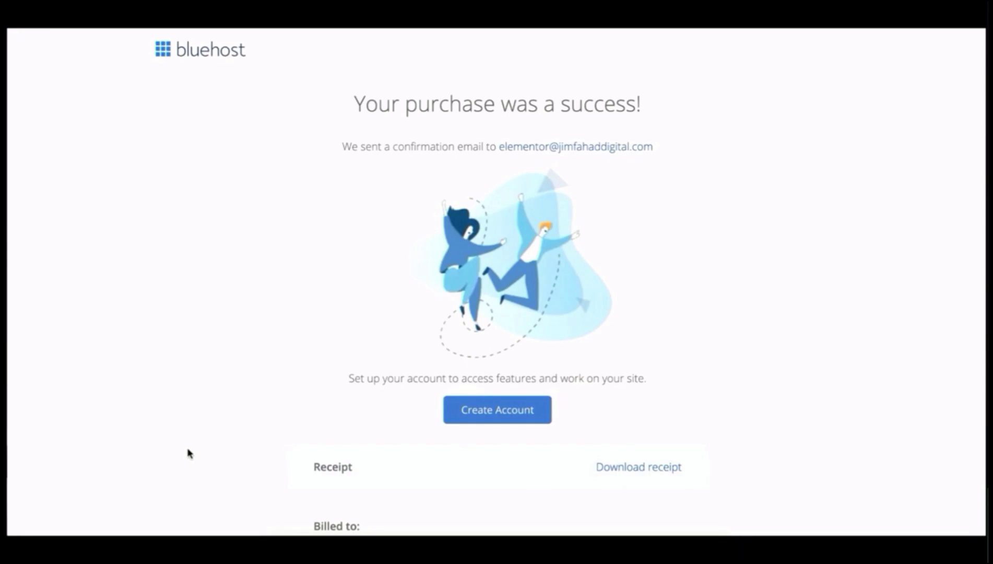
click(497, 410)
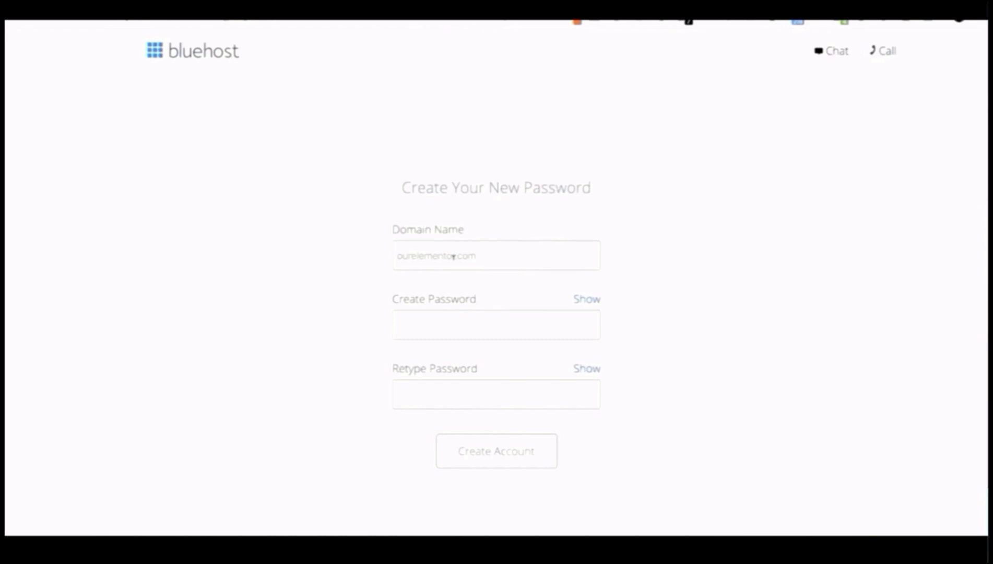
Step: Enter and retype a strong account password, accept the Privacy Policy and Terms, and create the account
click(481, 255)
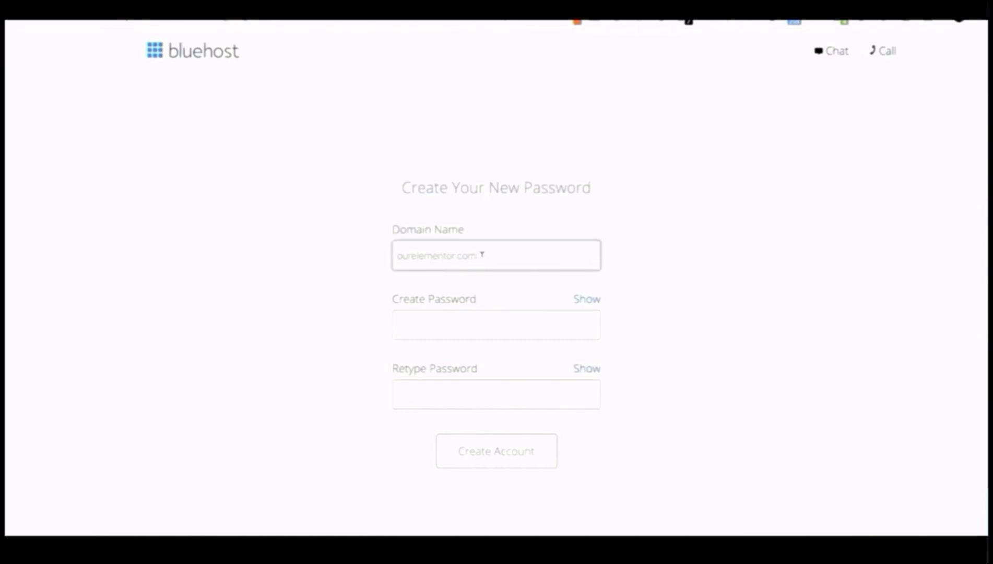
click(423, 324)
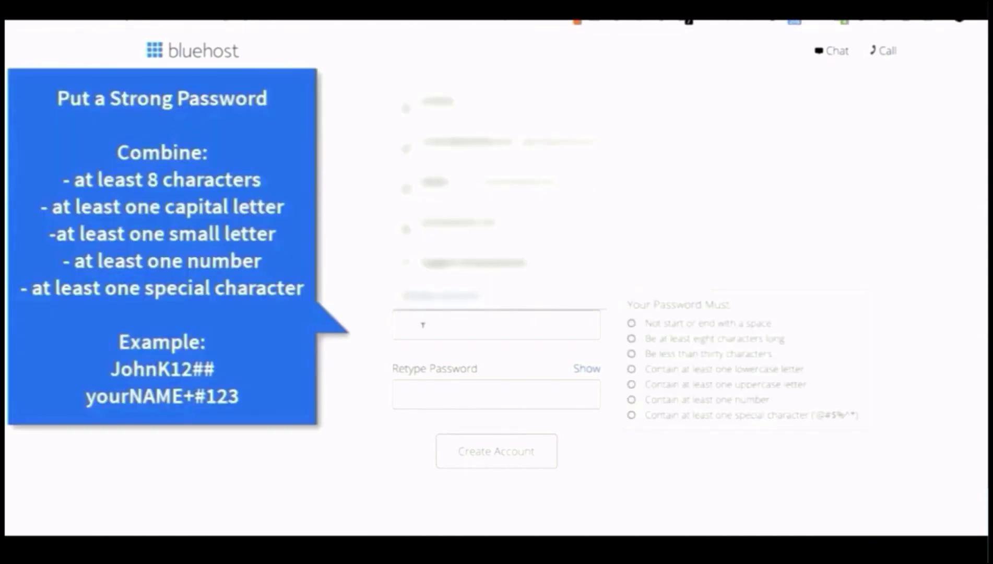
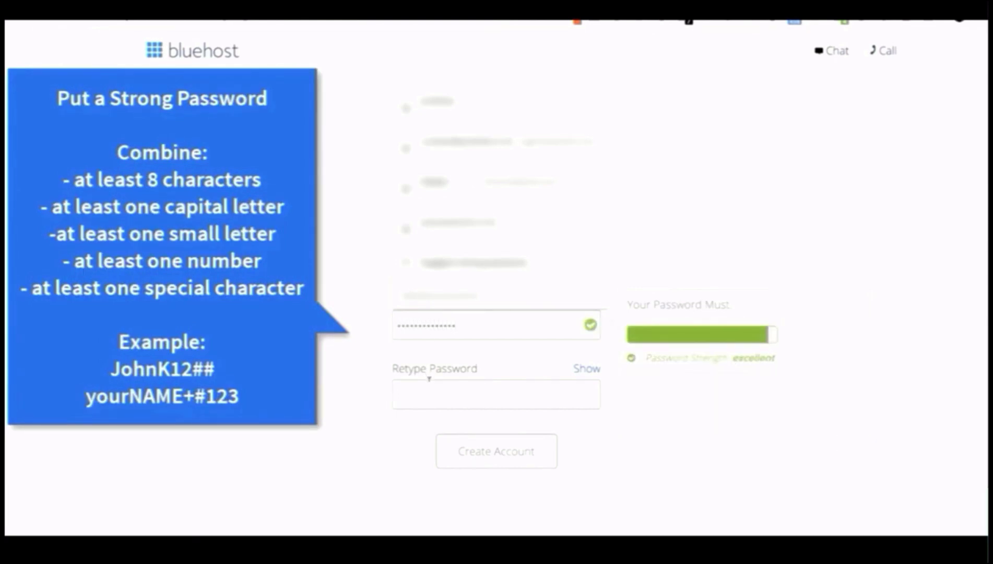
click(429, 381)
text(JohnK)
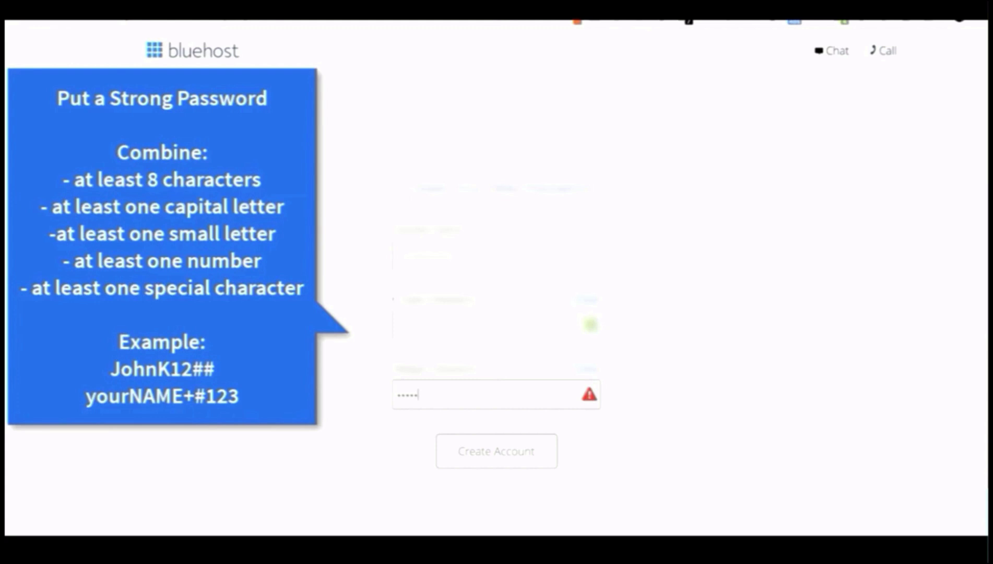
text(•••••••••)
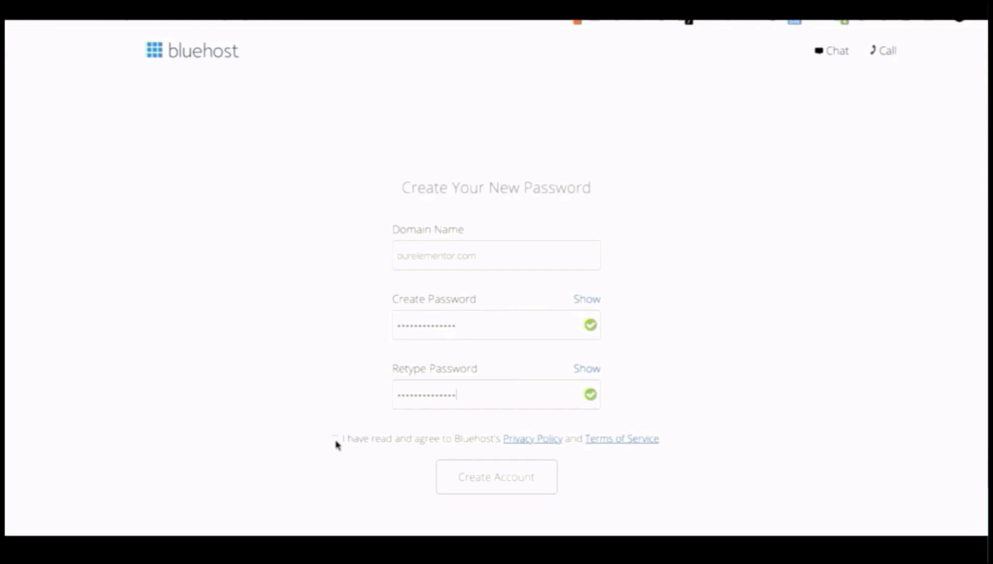
click(335, 440)
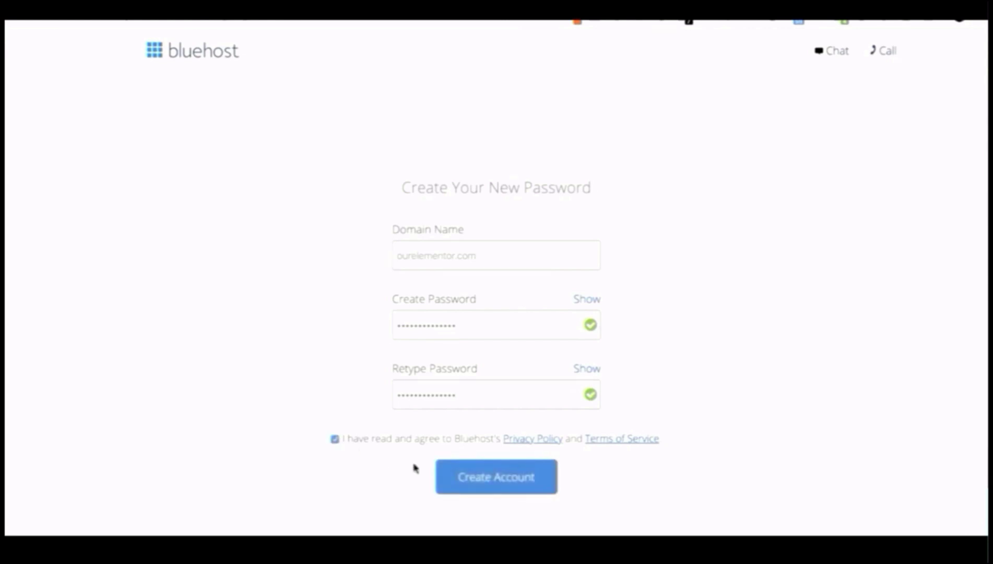
click(464, 476)
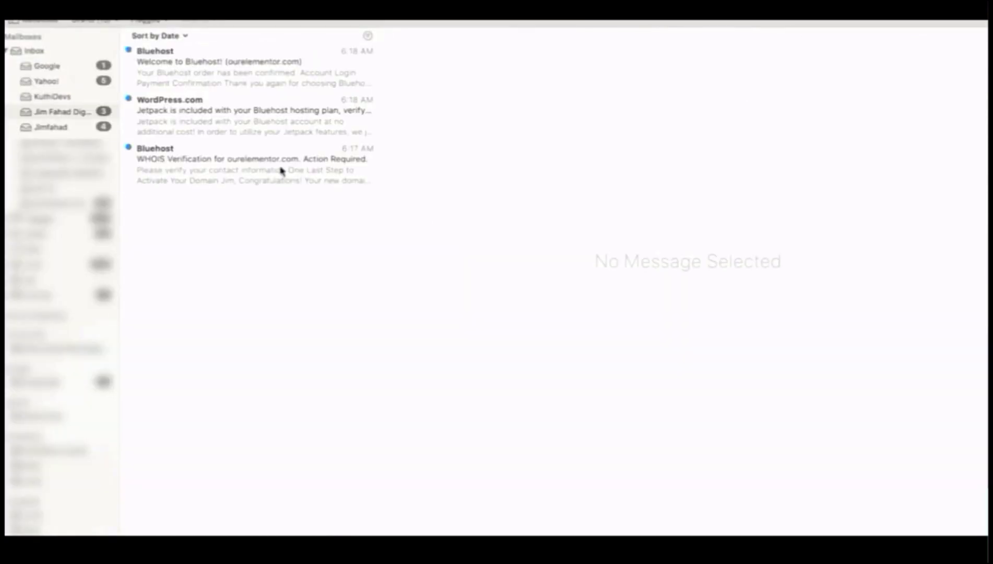
Step: Open Bluehost's WHOIS Verification email for ourelementor.com and click Verify Your Email
click(281, 171)
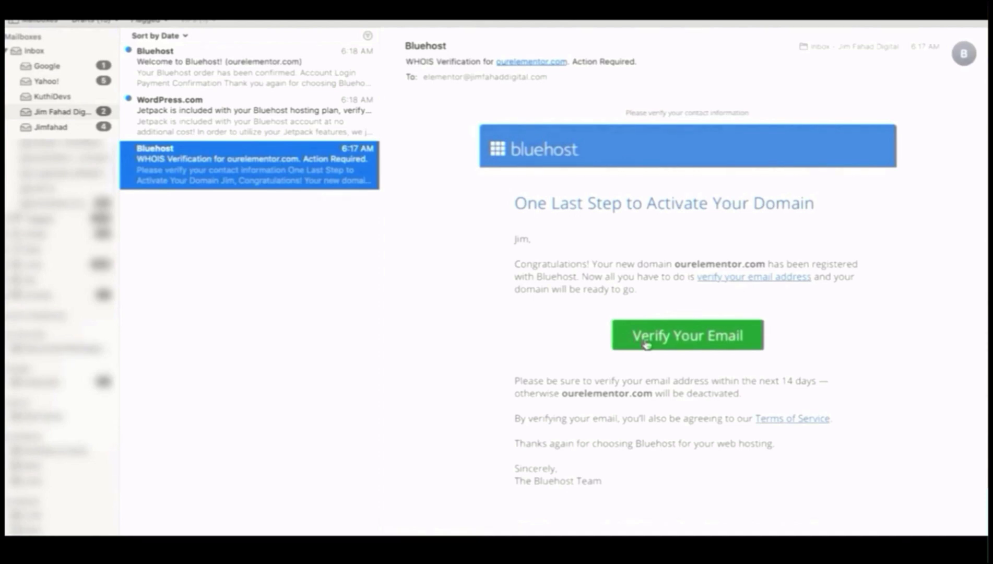
click(665, 340)
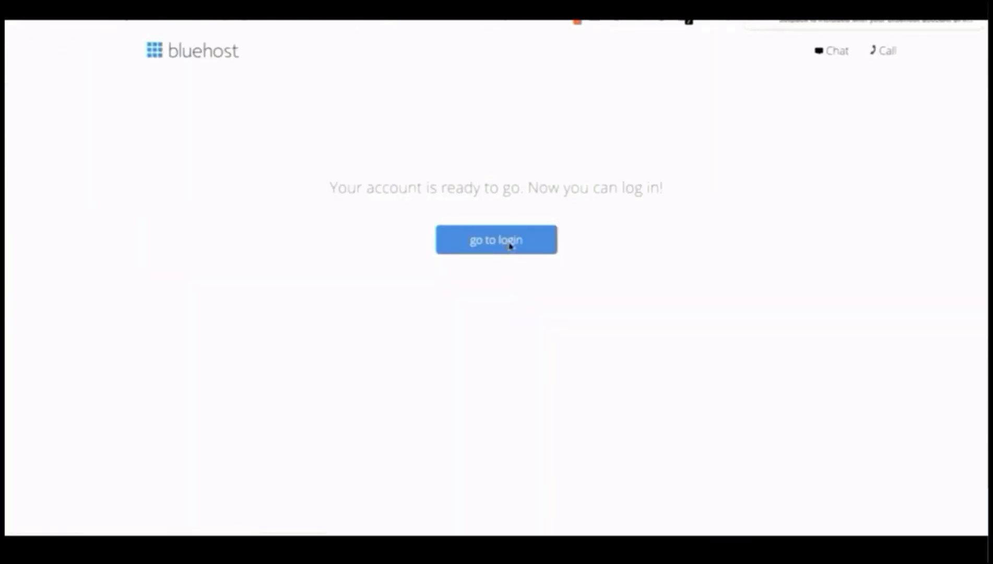
Step: Log in to the ourelementor.com Bluehost hosting account with its password and scroll through the setup page
click(511, 246)
text(•••••••••••••)
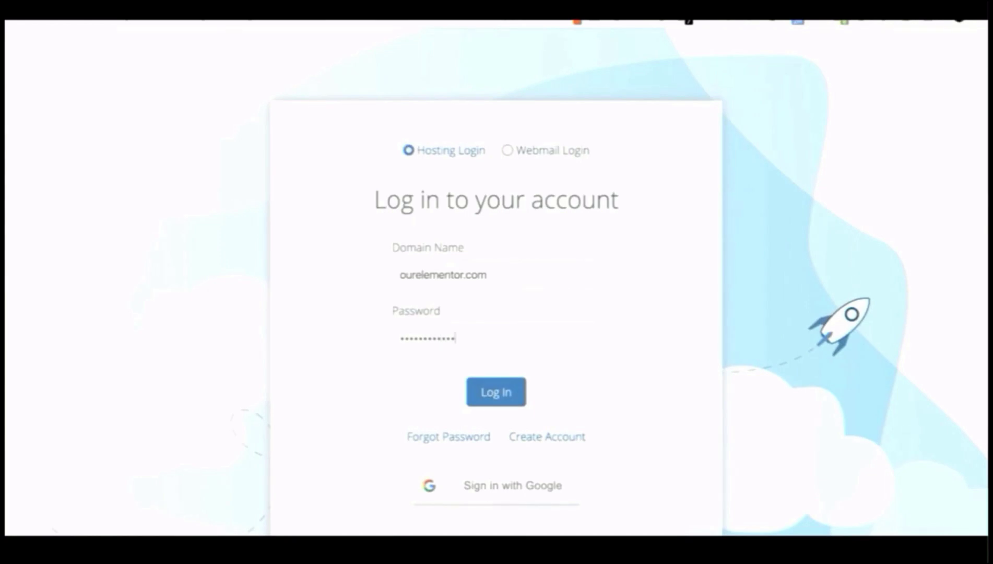
text(••)
click(493, 393)
scroll(519, 312, down, 1)
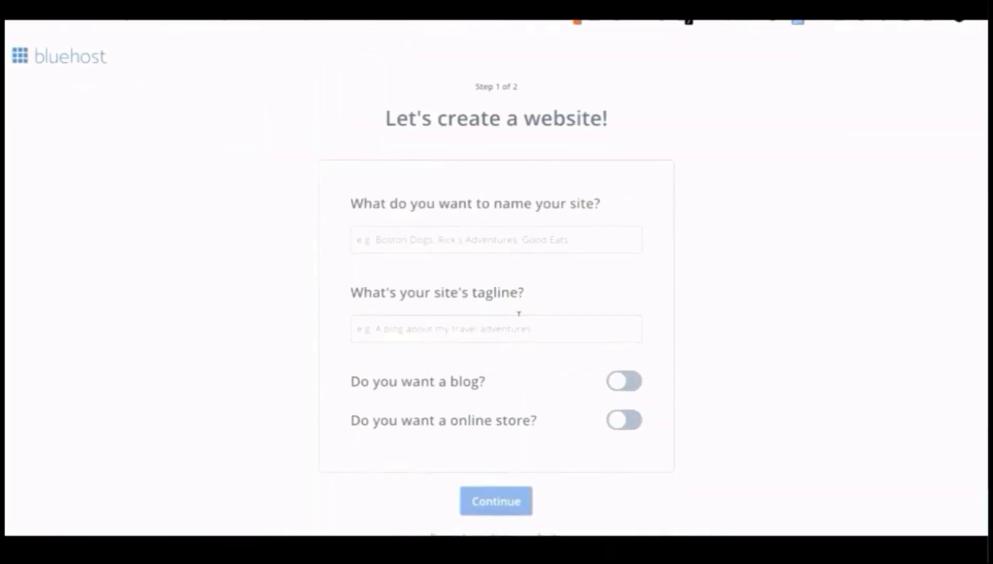
scroll(541, 238, up, 1)
scroll(519, 313, down, 1)
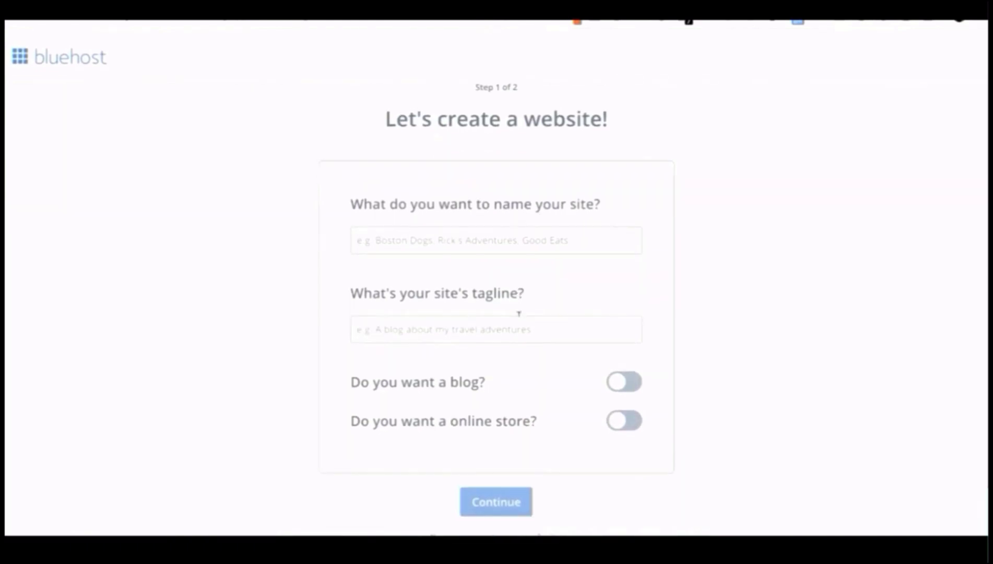
scroll(539, 235, up, 1)
scroll(519, 312, down, 1)
scroll(539, 233, up, 1)
scroll(518, 313, down, 1)
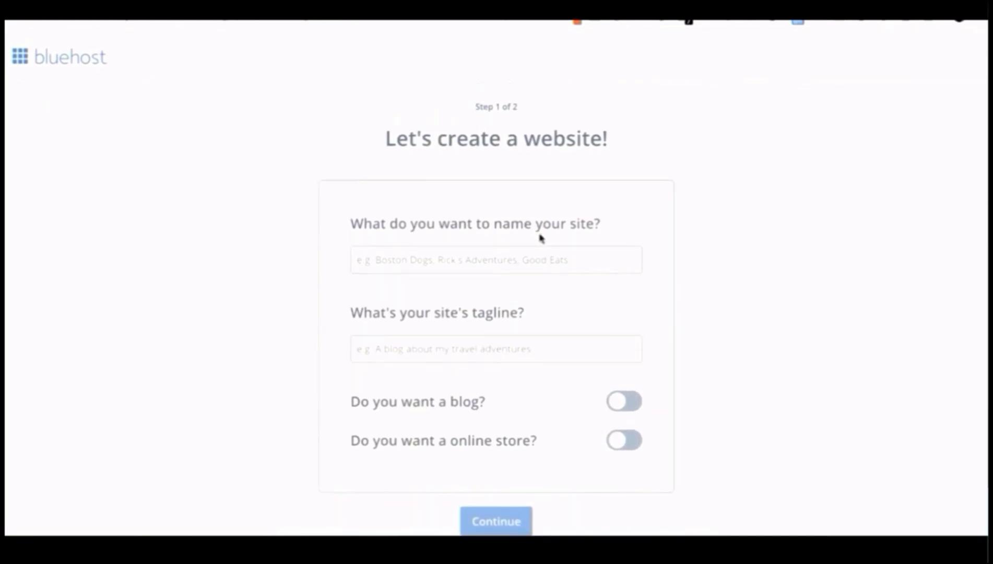
scroll(539, 236, down, 1)
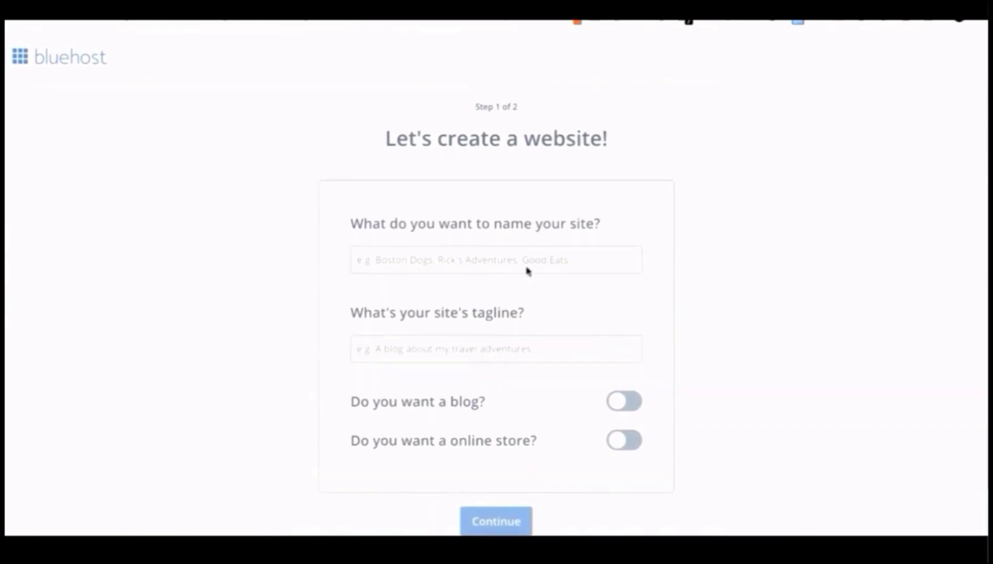
scroll(522, 293, down, 1)
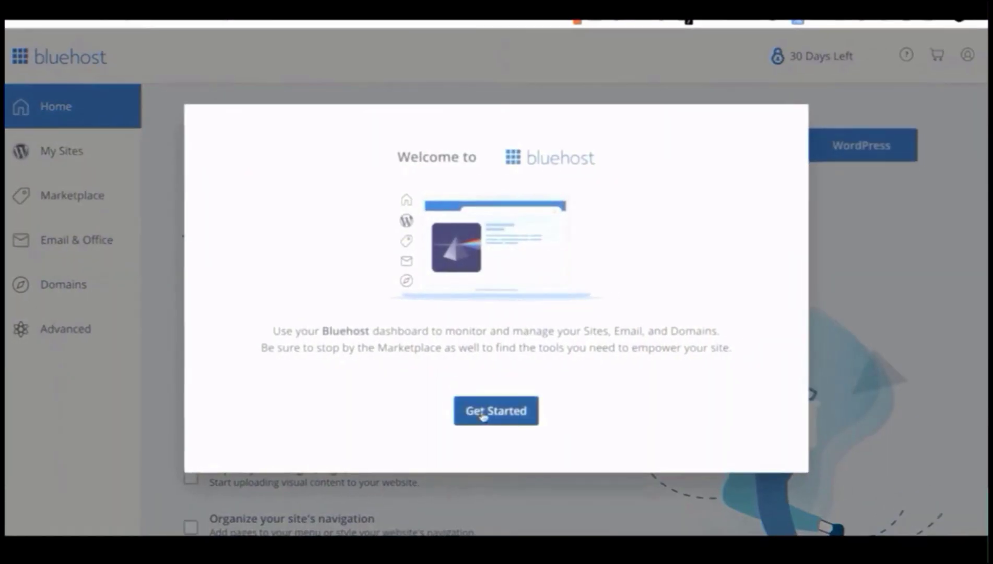
Step: Turn off Domain Privacy + Protection, declining the paid privacy offer
click(483, 415)
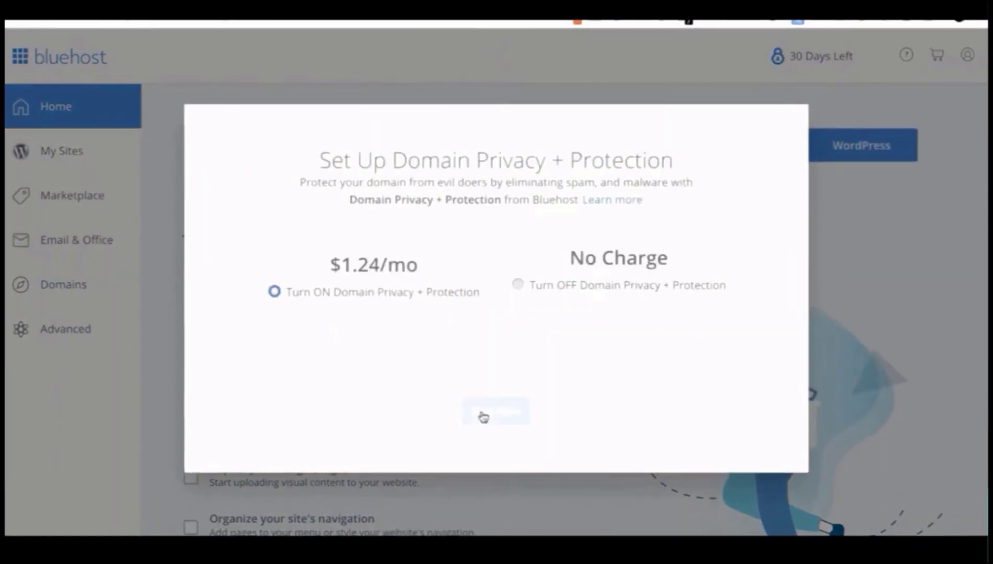
click(517, 366)
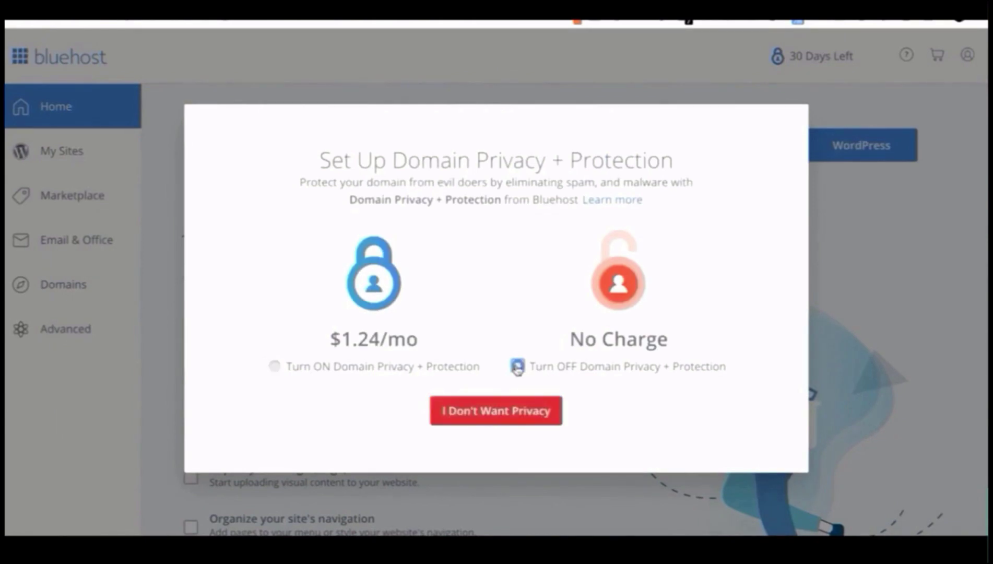
click(516, 411)
click(458, 443)
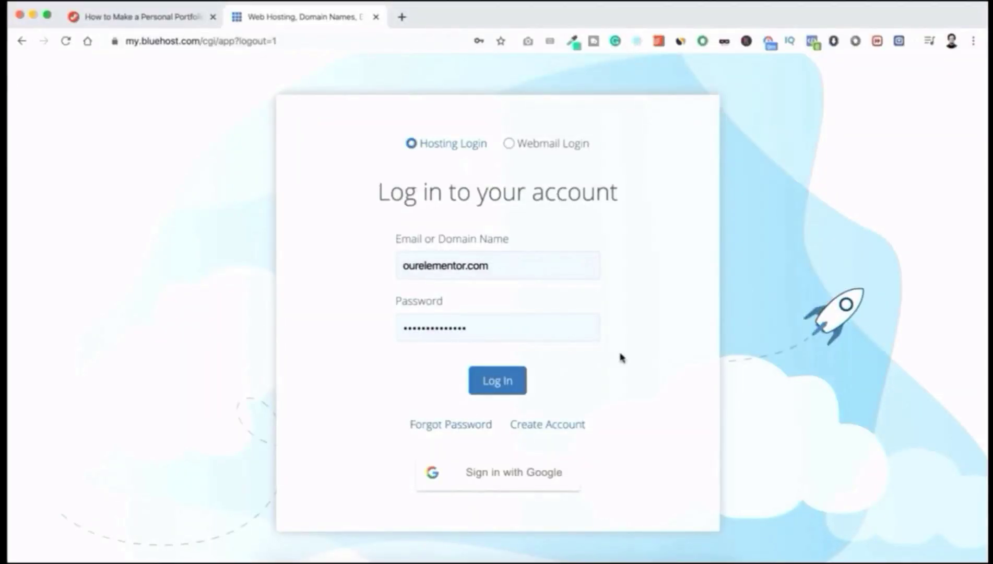
Step: Log back into Bluehost and go to My Sites
click(507, 382)
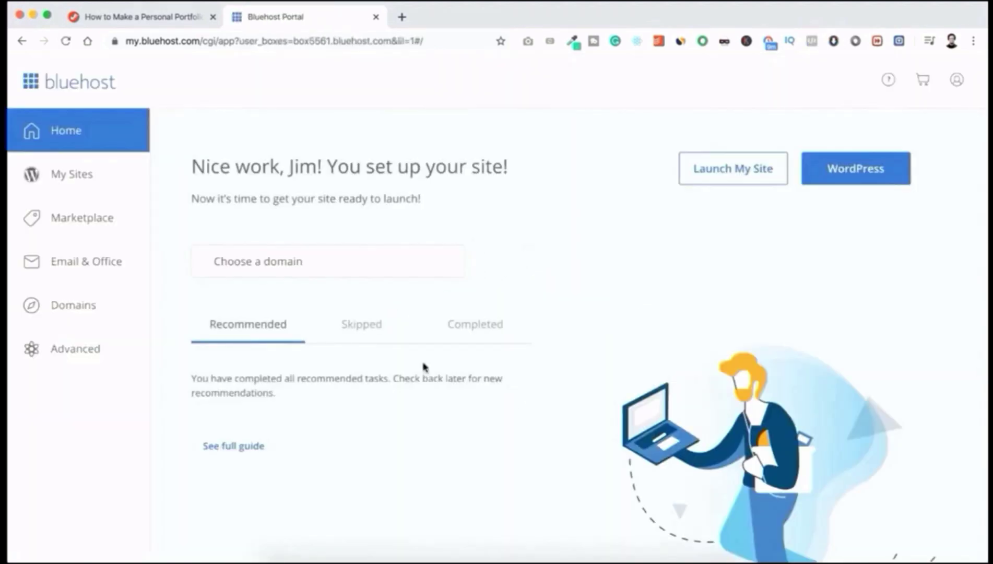
click(82, 174)
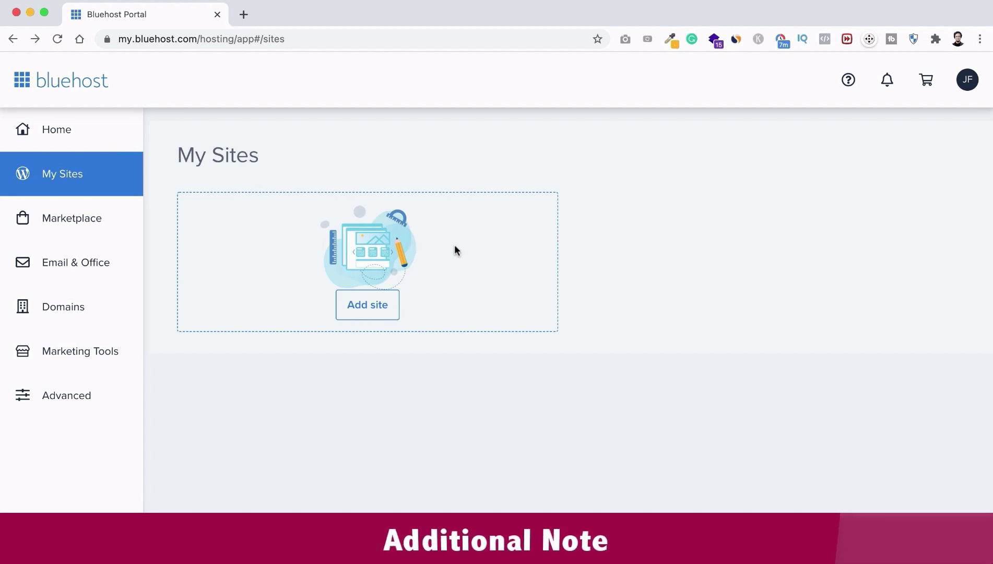
Step: Add a new site using the Limitless customization option
click(379, 308)
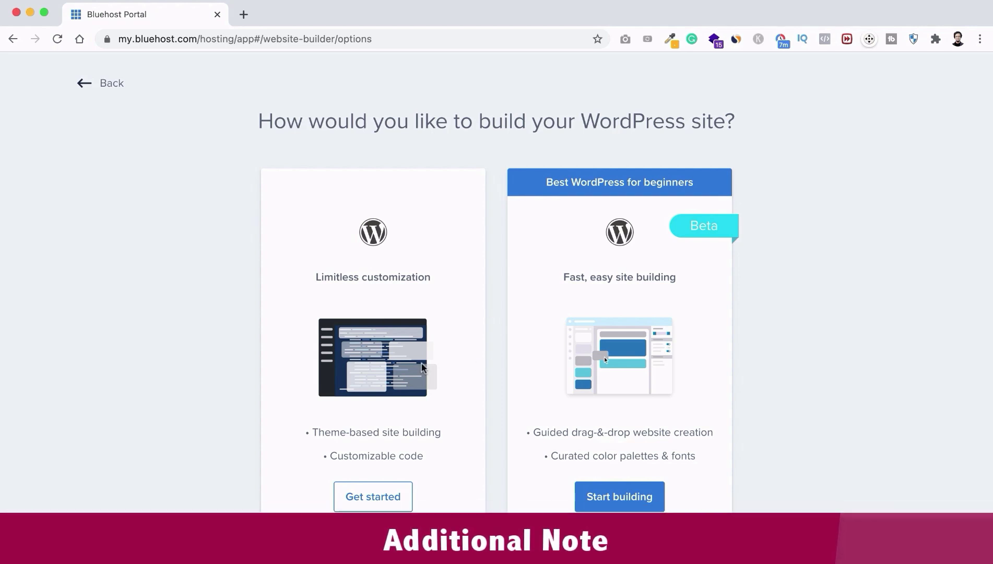
scroll(481, 371, down, 1)
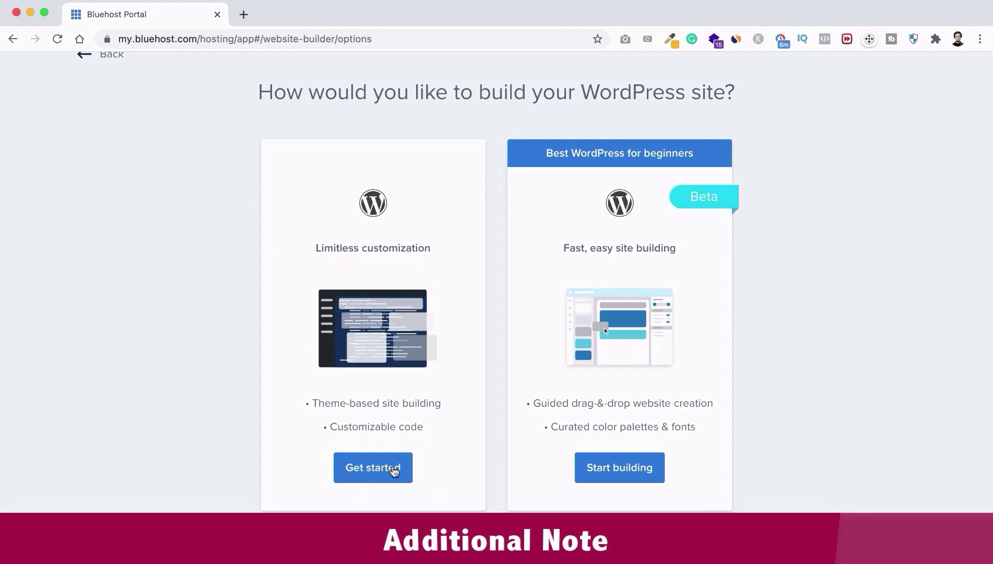
click(397, 468)
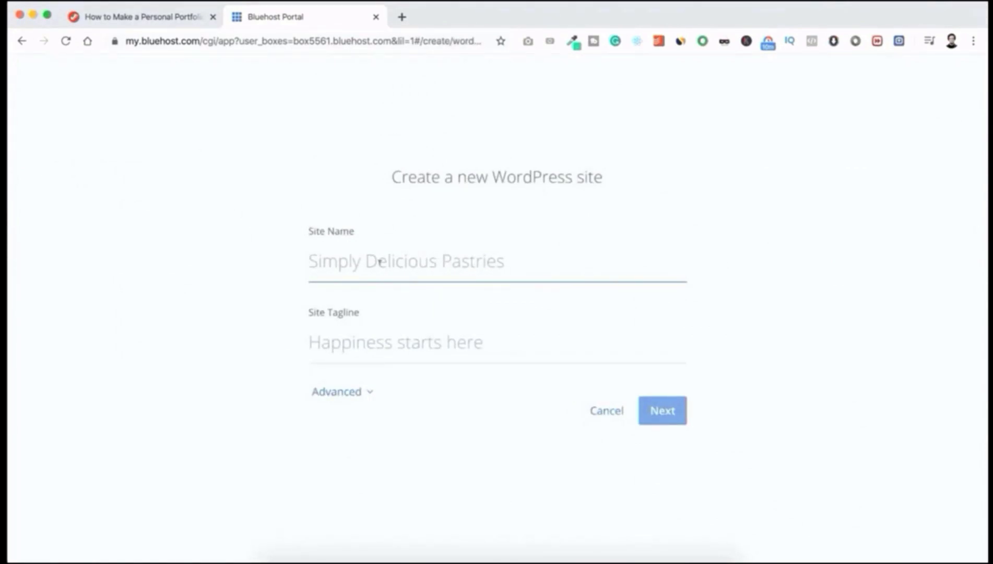
Step: Enter the site name and the tagline 'You Deserve To Be Seen'
text(J)
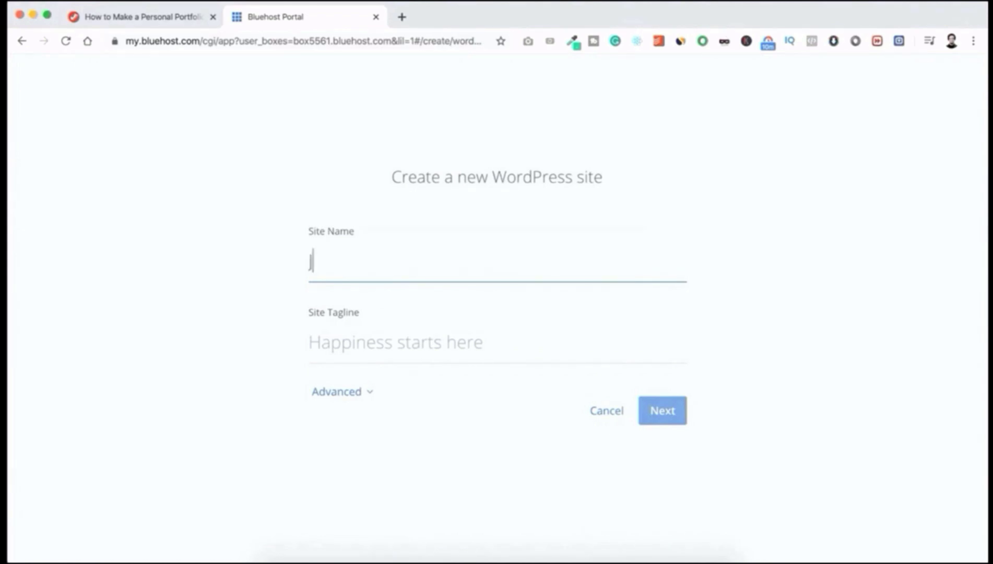
text(im Fahad Production)
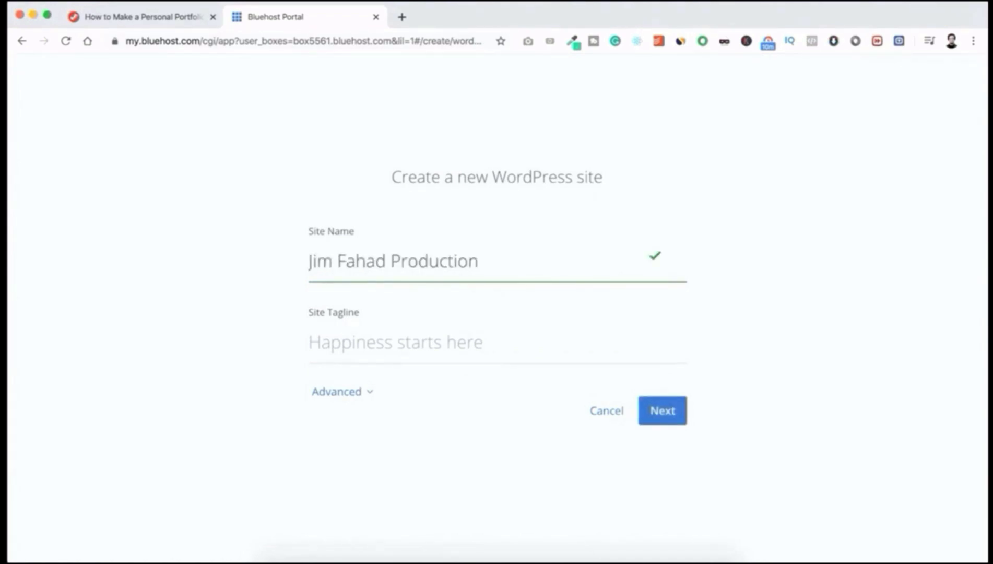
key(Tab)
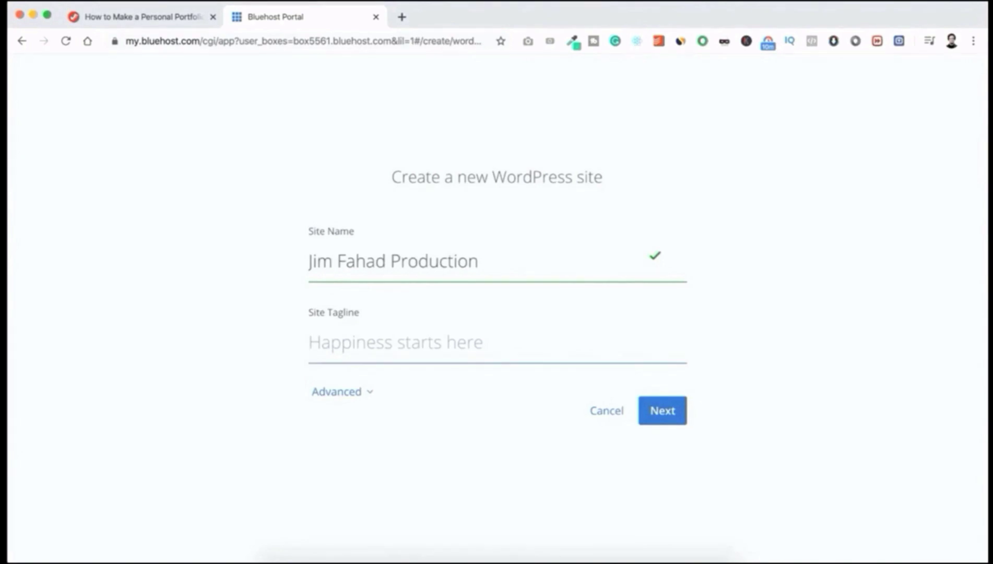
text(You Deserve To Be Seen)
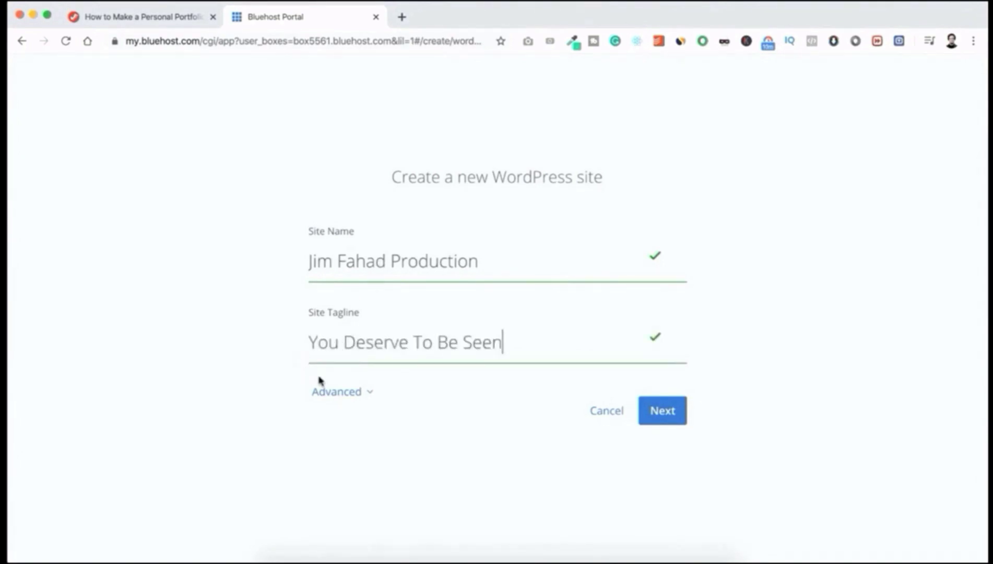
Step: Under Advanced, paste the admin e-mail, enter the admin username and password, and show the password
click(337, 392)
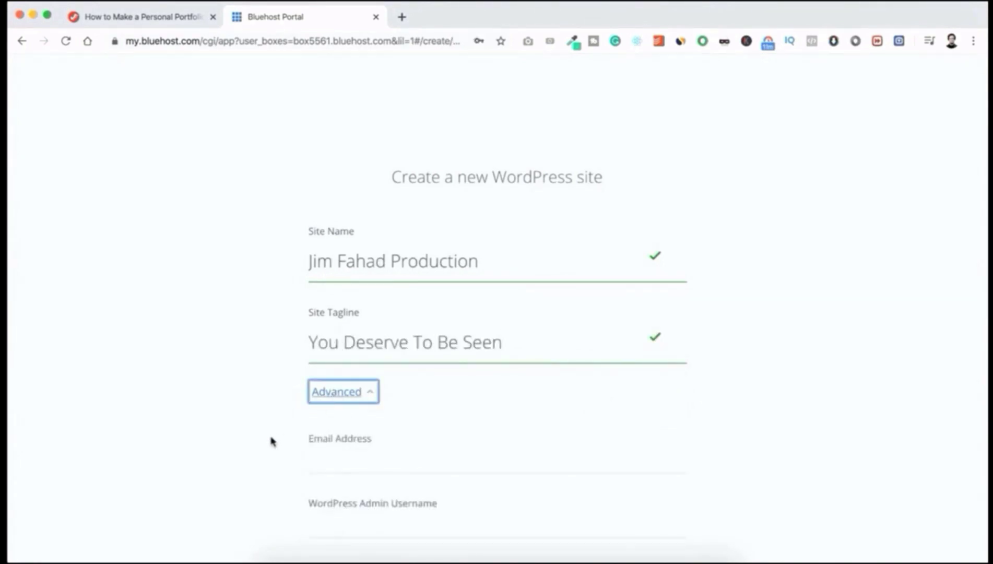
scroll(271, 442, down, 2)
scroll(272, 440, down, 3)
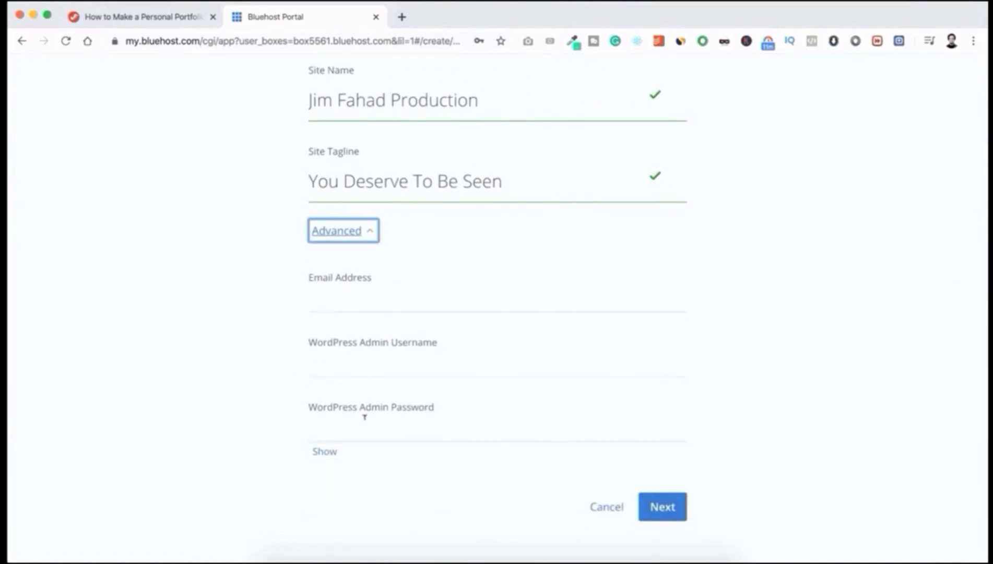
click(282, 369)
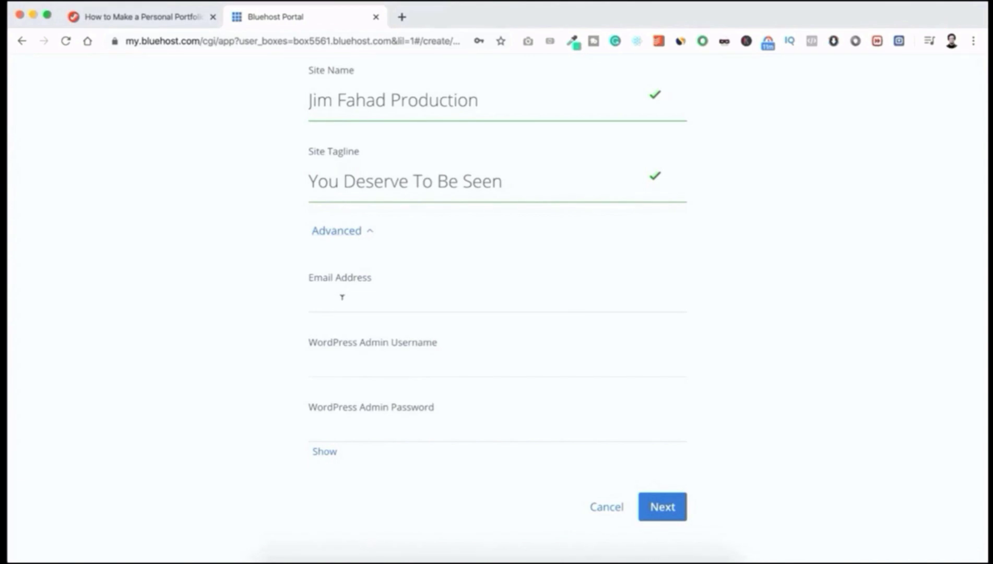
click(342, 297)
key(ctrl+v)
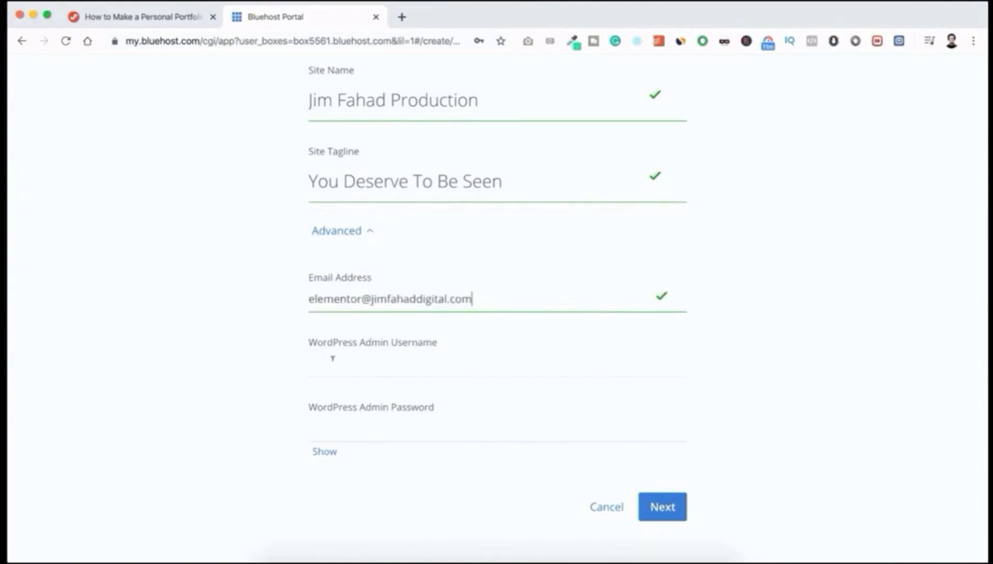
click(336, 360)
text(Jim)
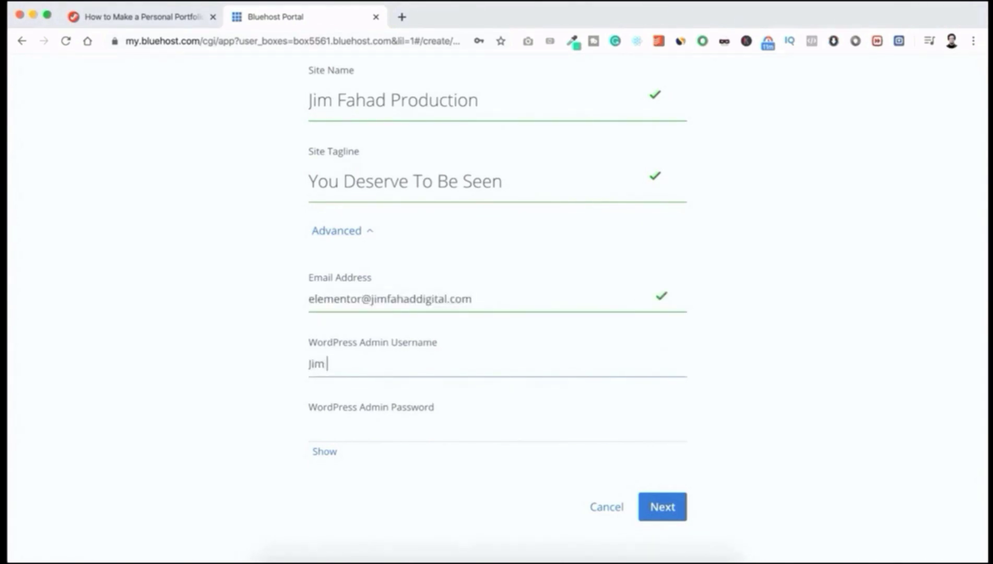
text( Fahad)
click(328, 422)
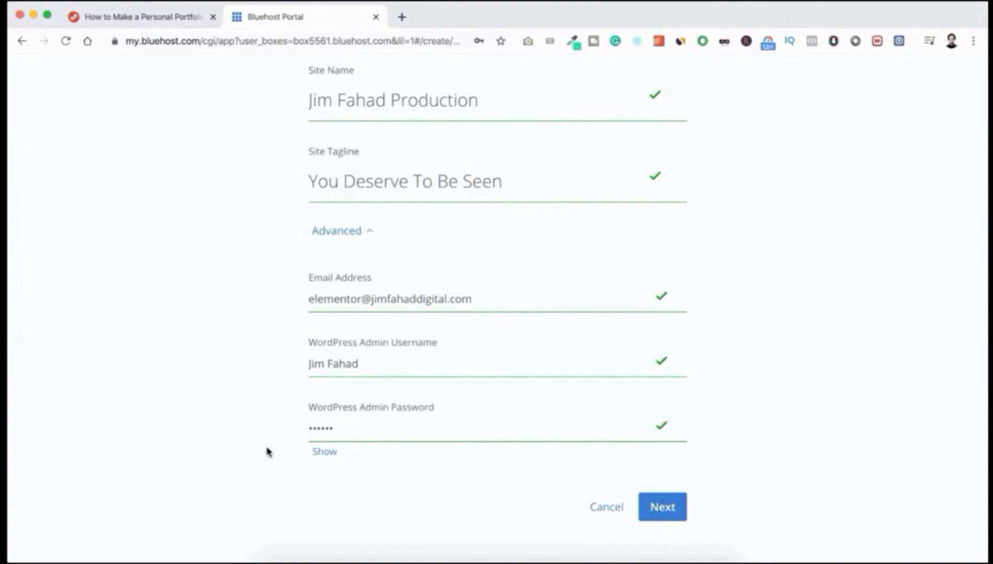
click(322, 452)
Step: Continue to the ourelementor.com domain step, dismissing Chrome's password prompt and leaving the directory blank
click(671, 510)
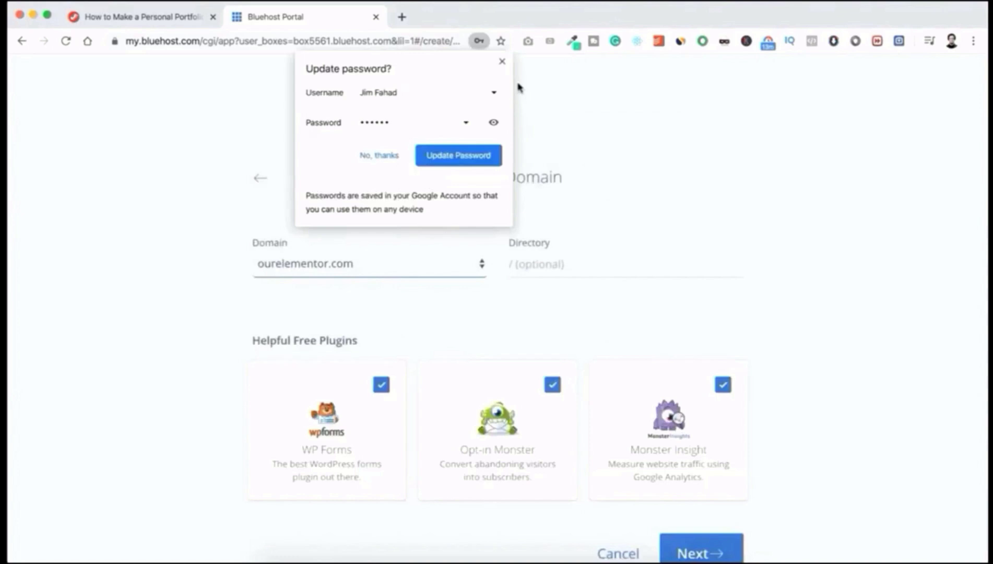
click(501, 63)
scroll(518, 104, down, 2)
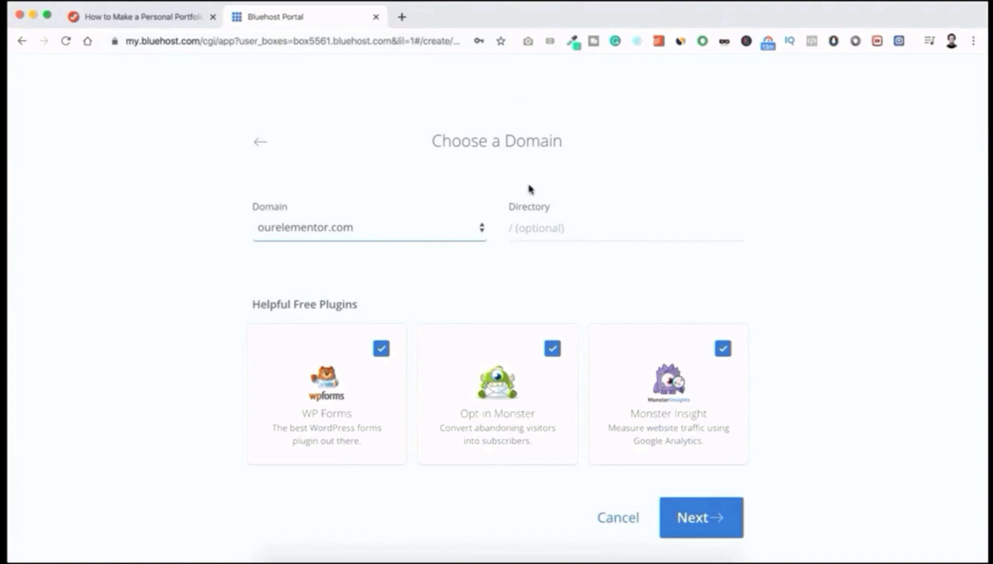
click(525, 225)
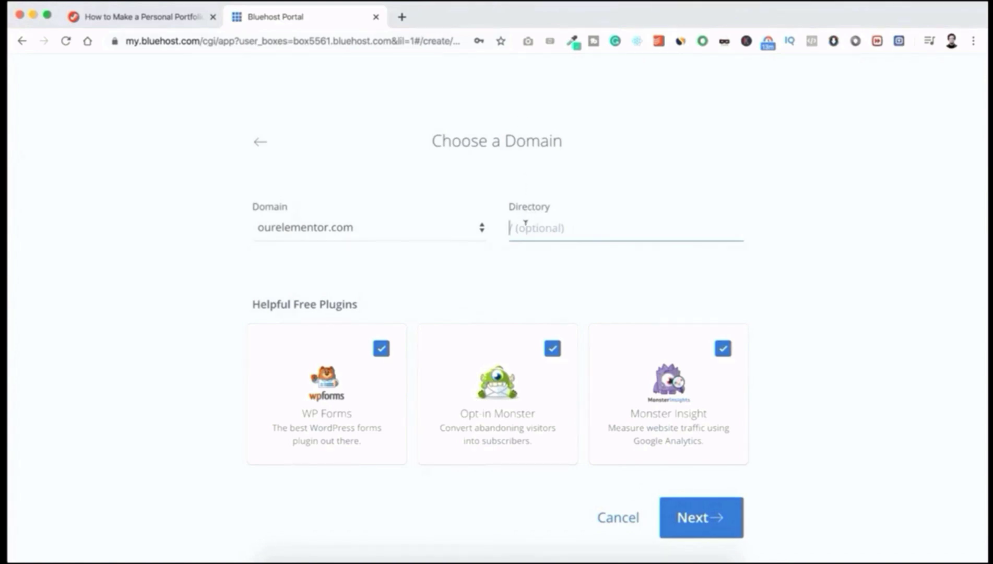
click(524, 249)
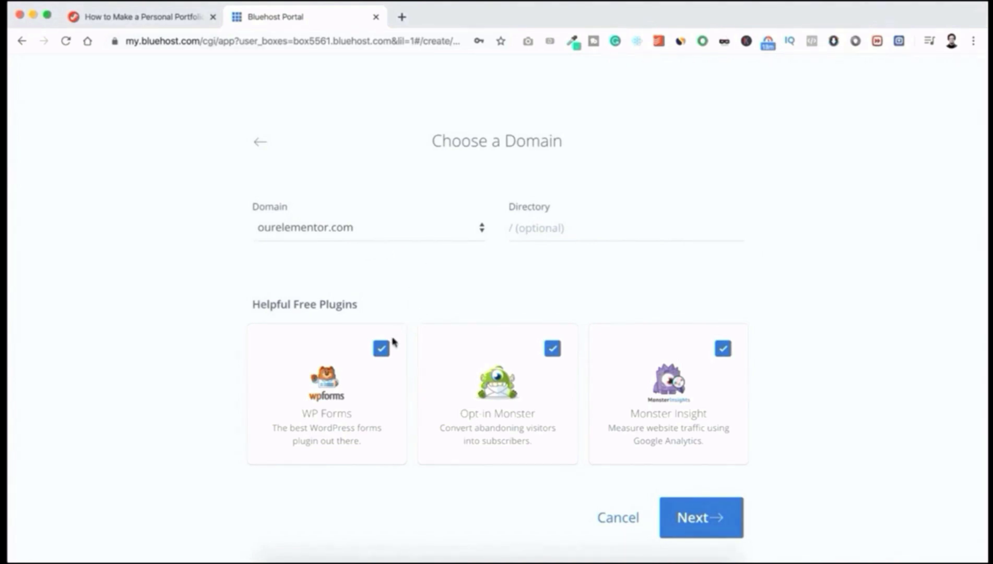
Step: Untick WP Forms, Opt-in Monster and Monster Insight, then start the WordPress installation
click(381, 348)
click(552, 348)
click(722, 348)
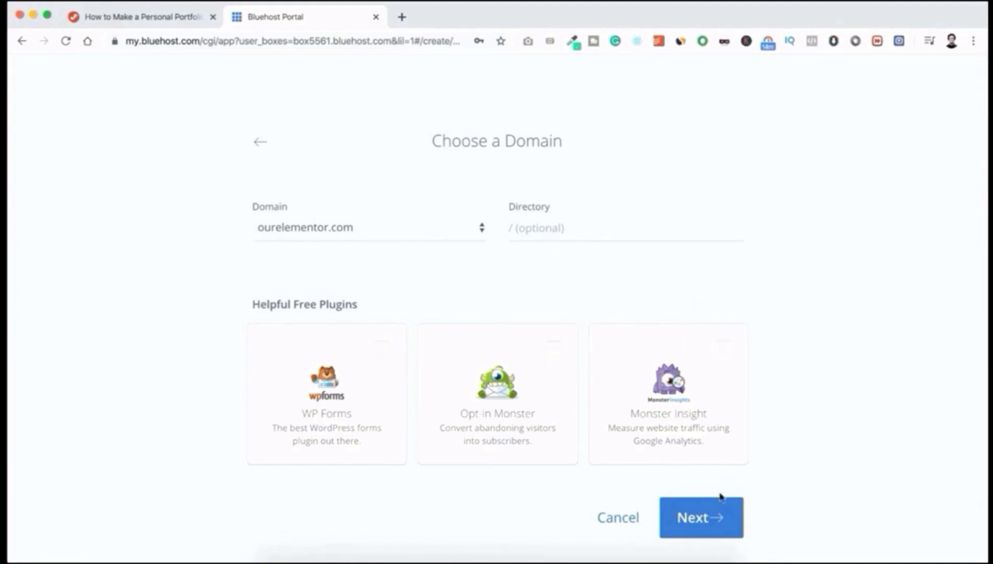
click(691, 516)
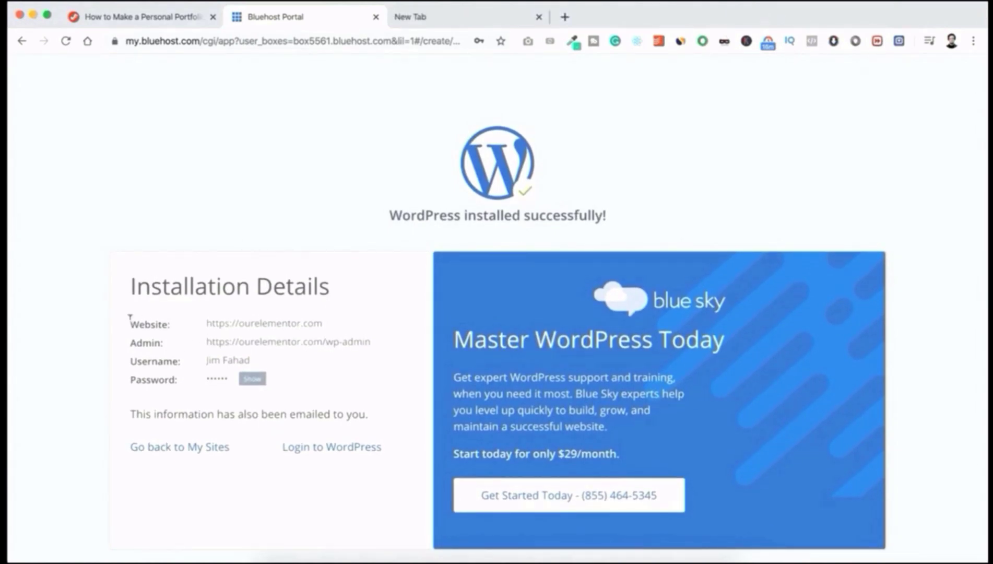
Step: Select the site and admin details, reveal and select the admin password, then go to the new tab
drag(130, 316, 272, 359)
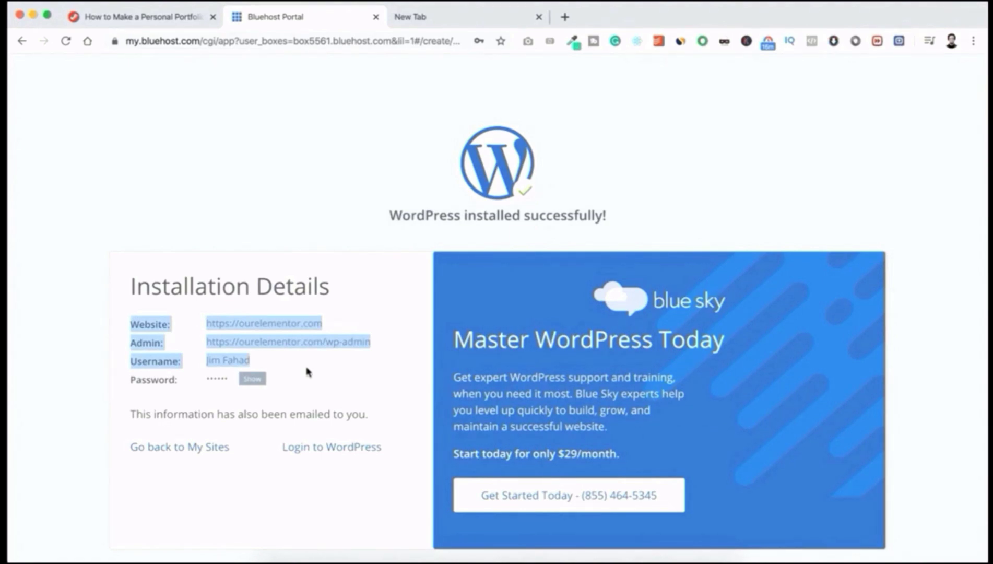
click(252, 380)
drag(207, 378, 240, 380)
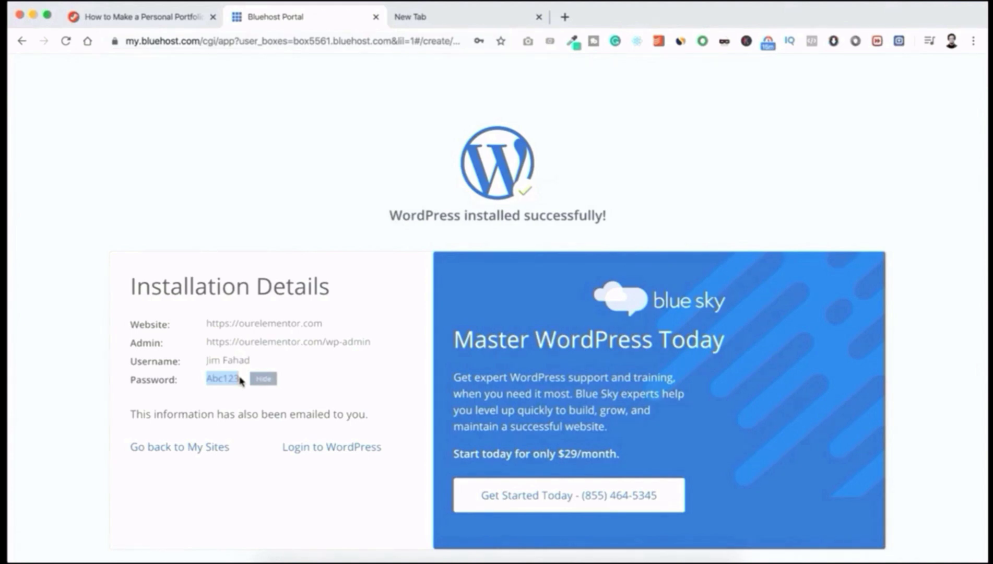
click(289, 376)
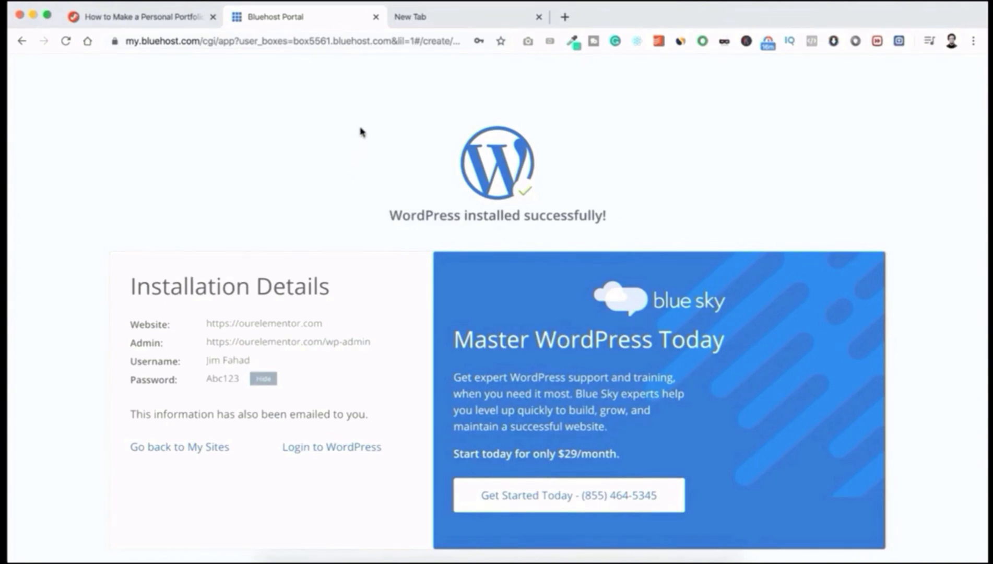
click(430, 16)
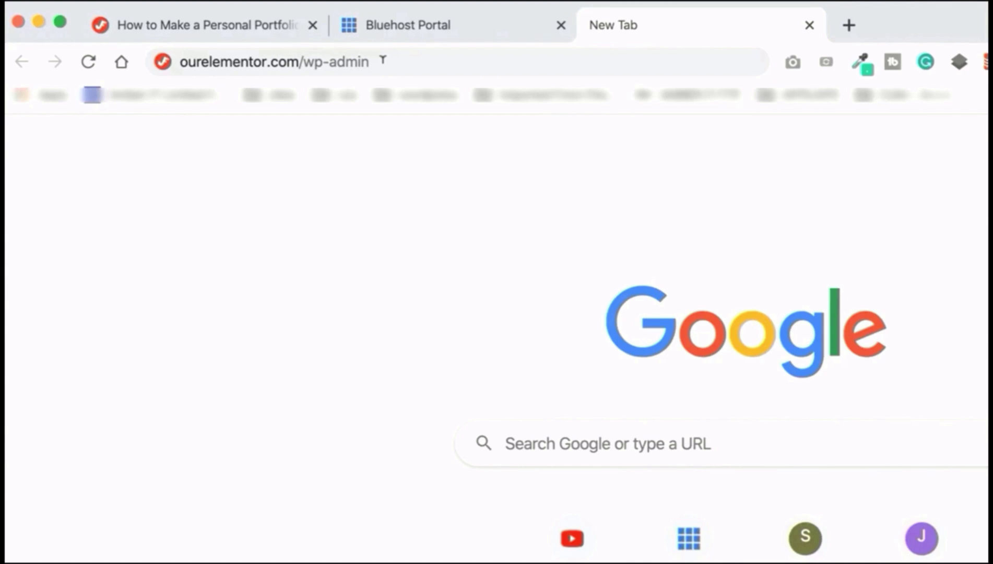
Step: Load the site's wp-admin page and log in with the admin username and retyped, verified password
key(Return)
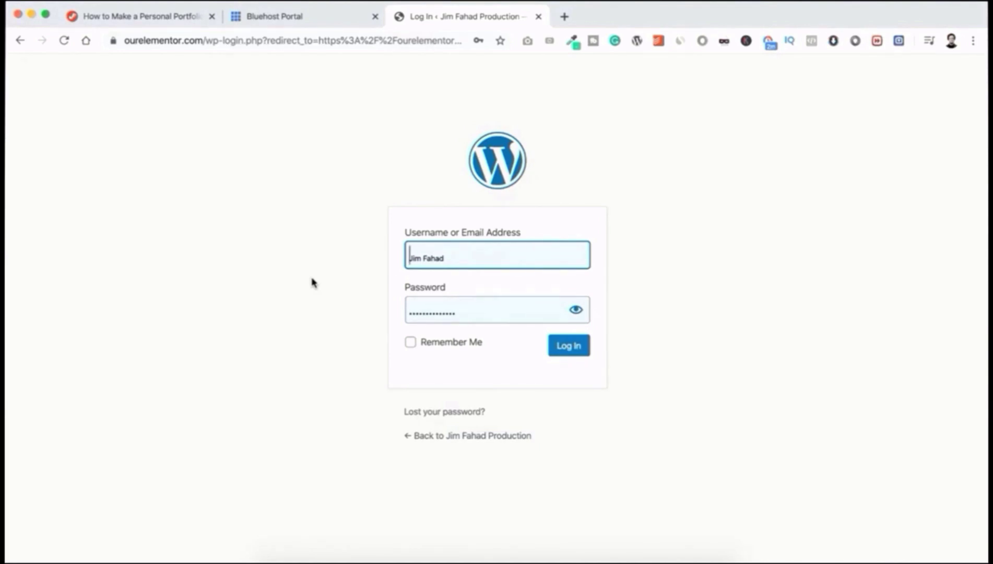
click(453, 253)
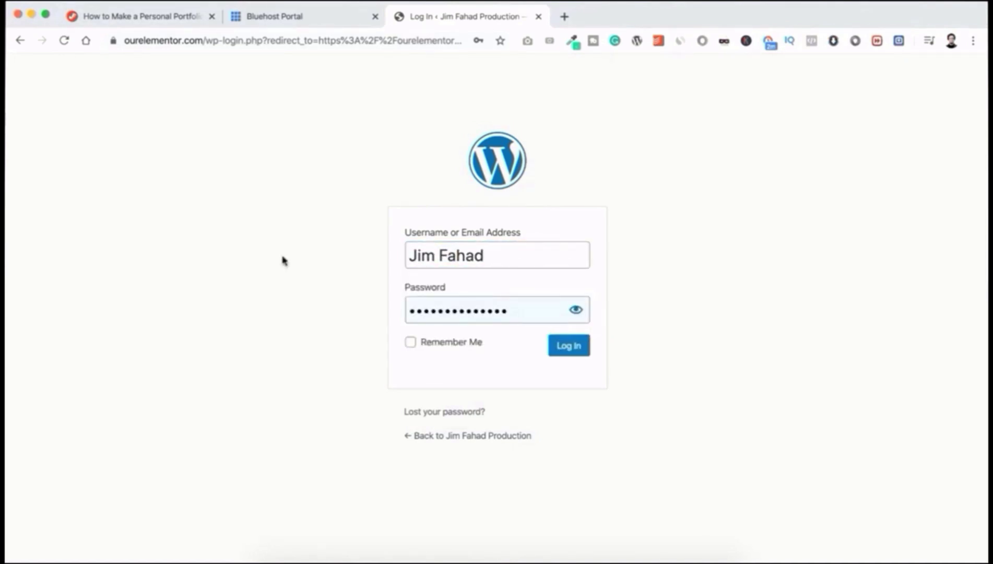
drag(514, 304, 384, 319)
text(••••••)
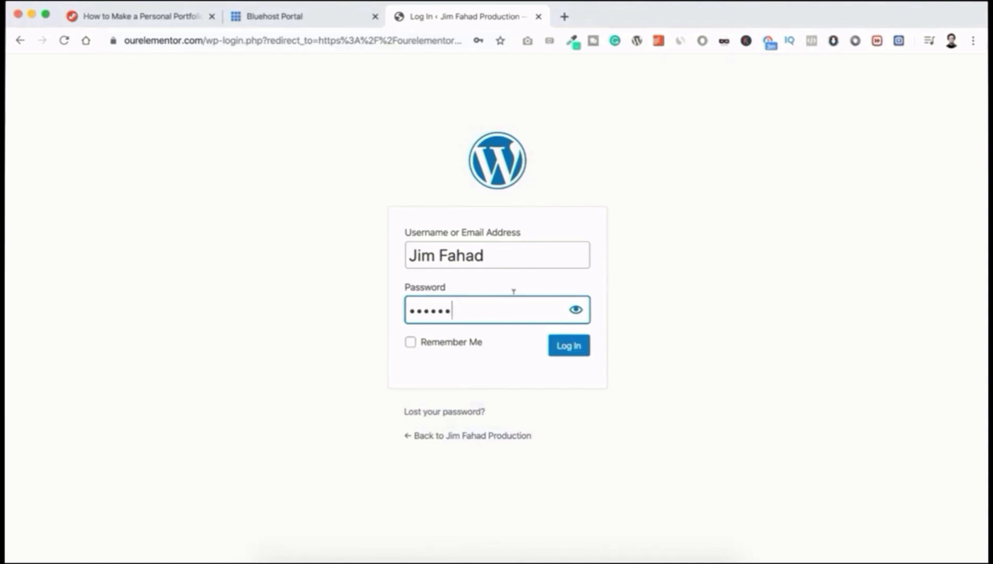
click(574, 310)
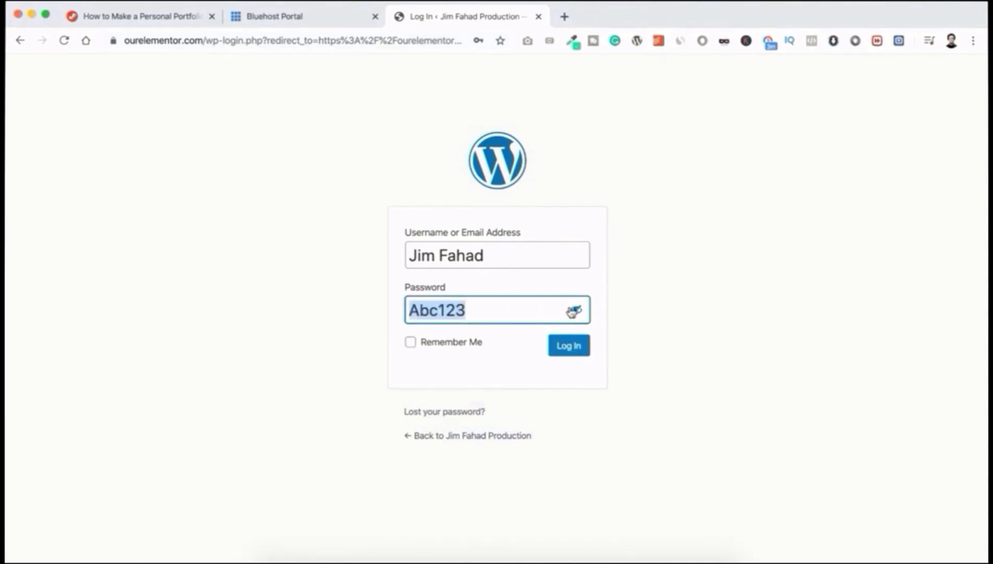
click(568, 345)
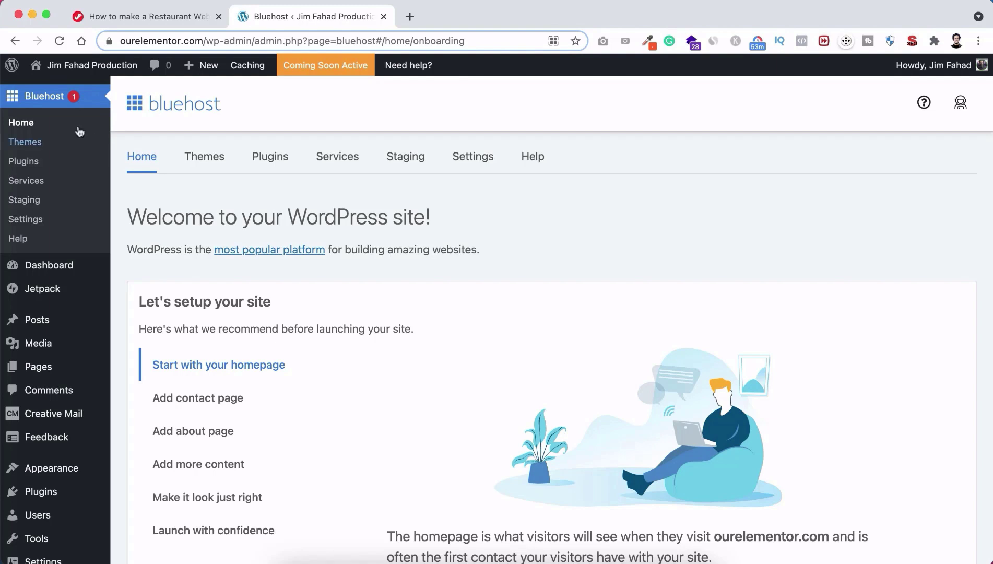
Step: Go to the WordPress admin Dashboard from the left sidebar
mouse_move(57, 262)
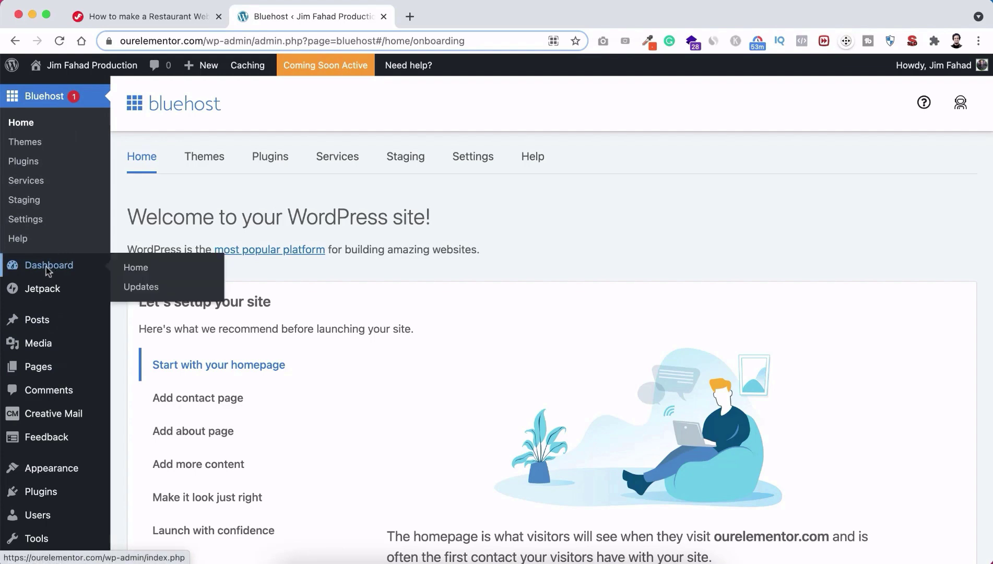
click(45, 270)
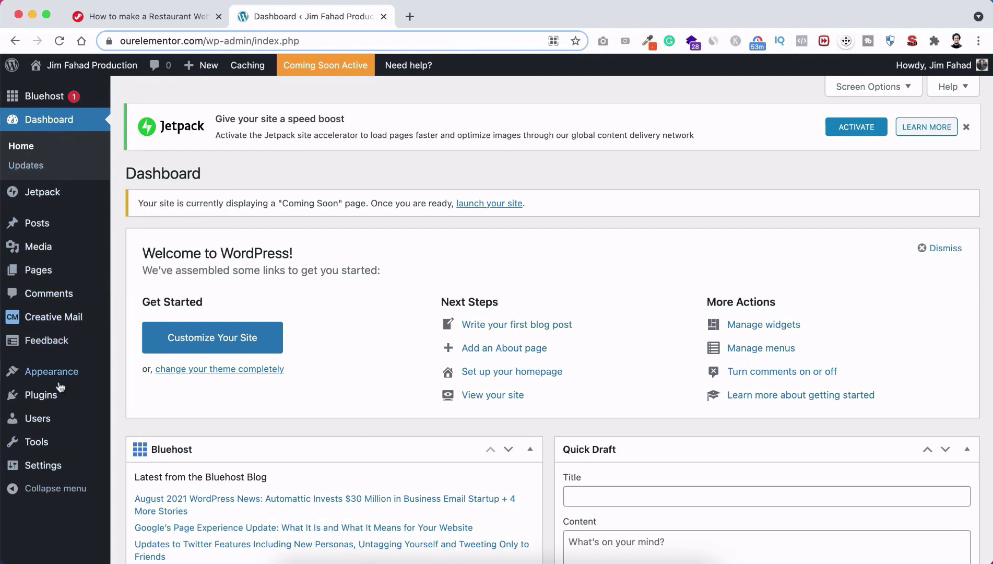
mouse_move(48, 401)
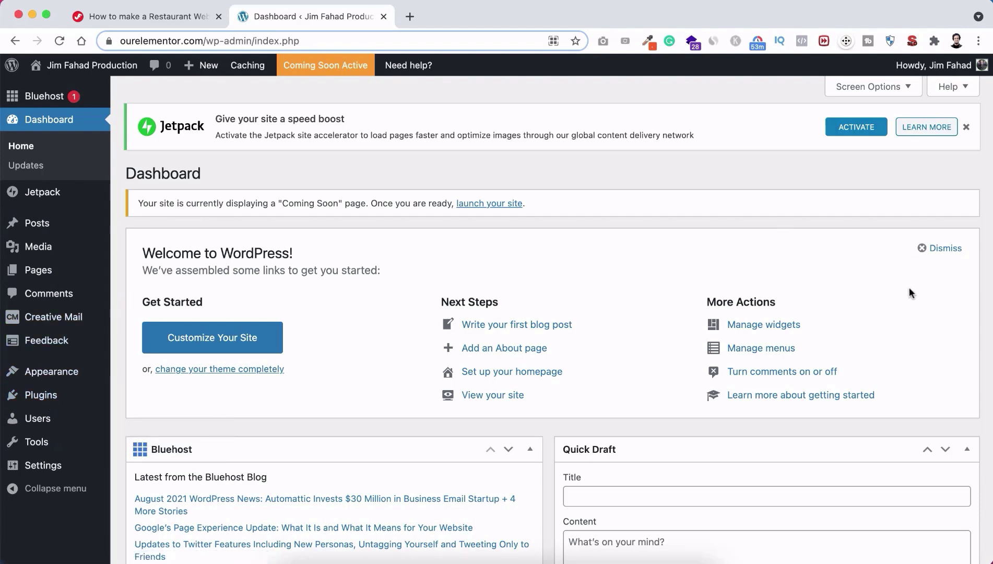
Step: Dismiss the Welcome panel and Jetpack notice, and collapse all eight Dashboard widgets
click(921, 248)
click(530, 247)
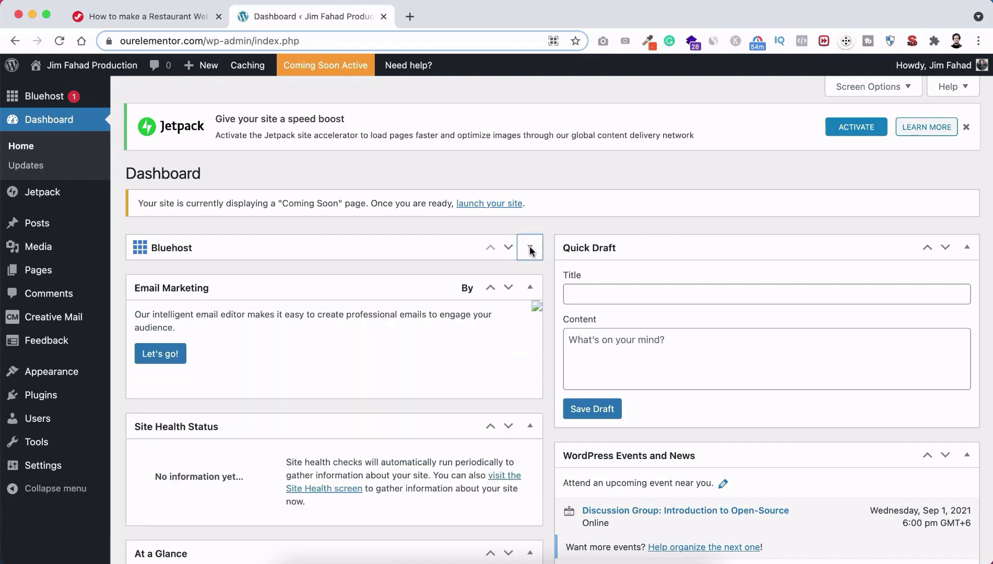
click(530, 288)
click(532, 326)
click(530, 367)
click(530, 408)
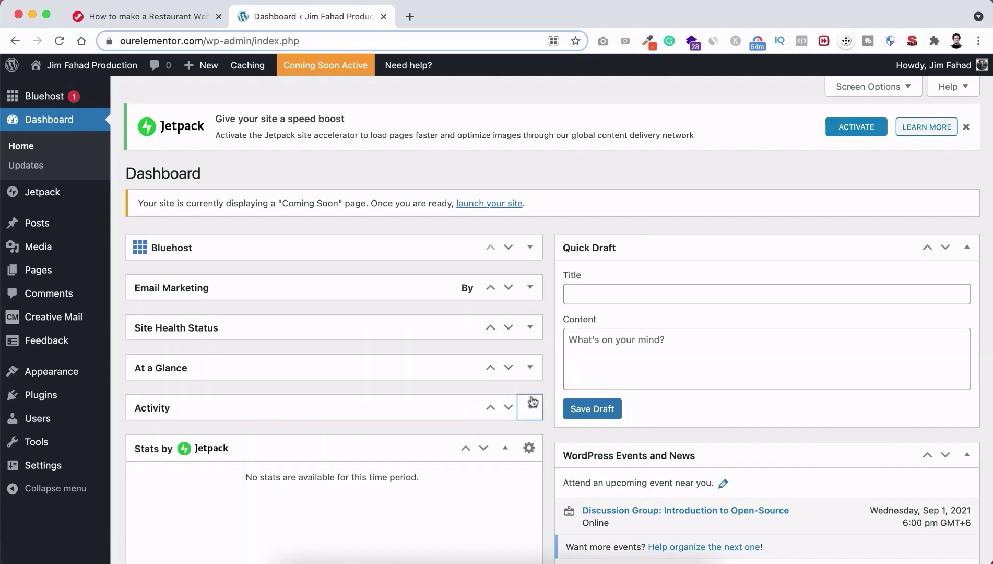
click(505, 449)
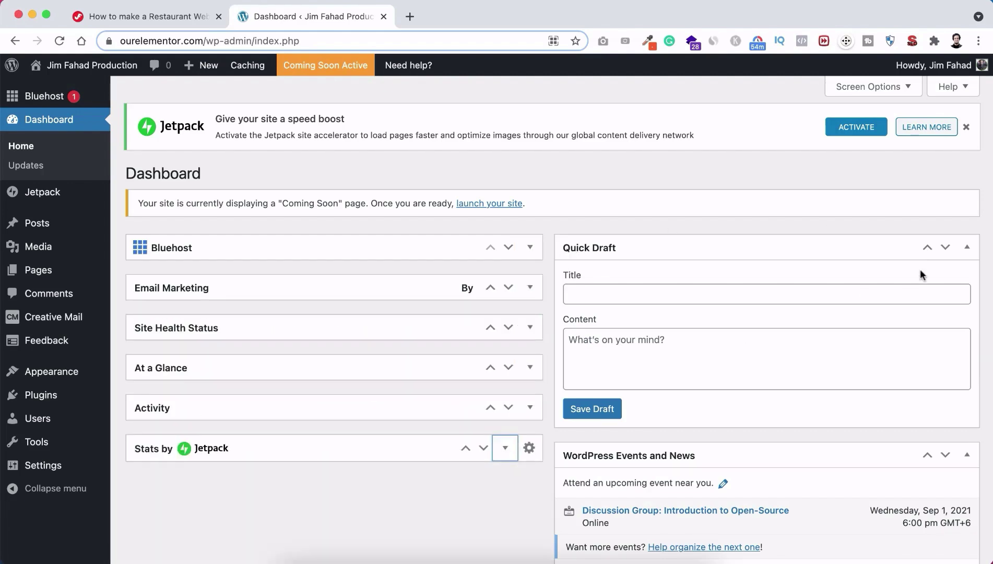
click(966, 247)
click(967, 288)
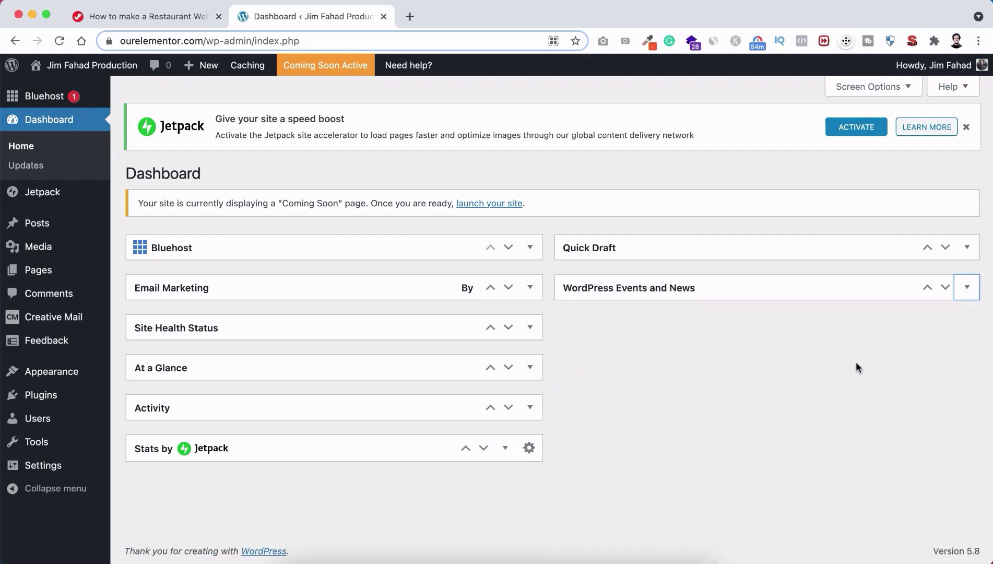
click(965, 127)
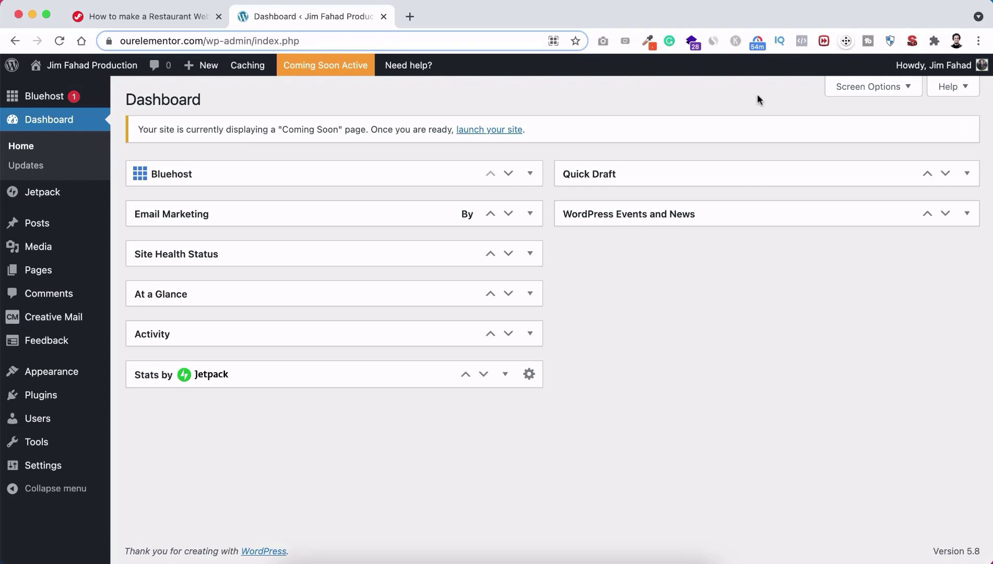
Step: Uncheck all eight widget boxes in Screen Options to hide them, then close Screen Options
click(873, 88)
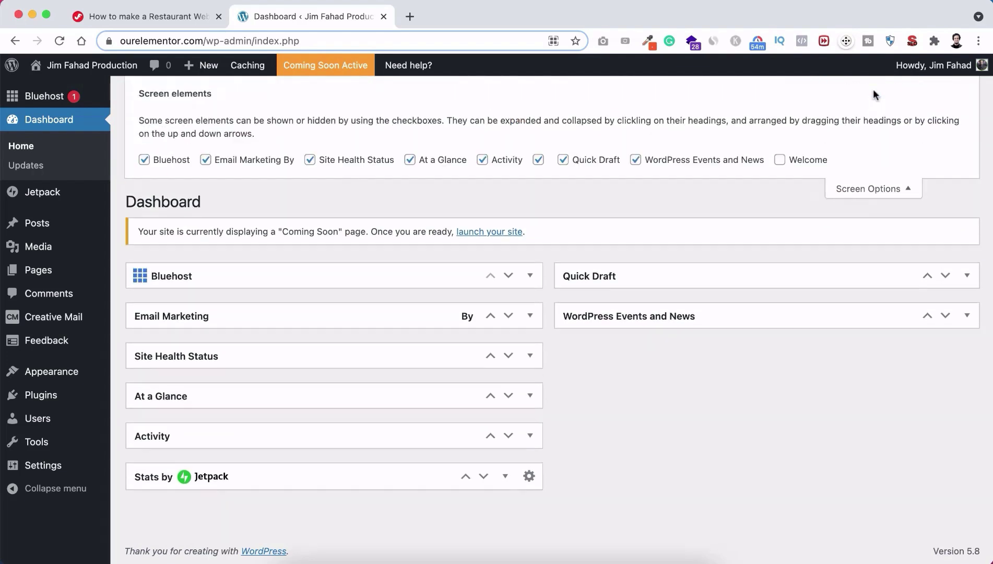
click(162, 160)
click(241, 162)
click(319, 157)
click(423, 158)
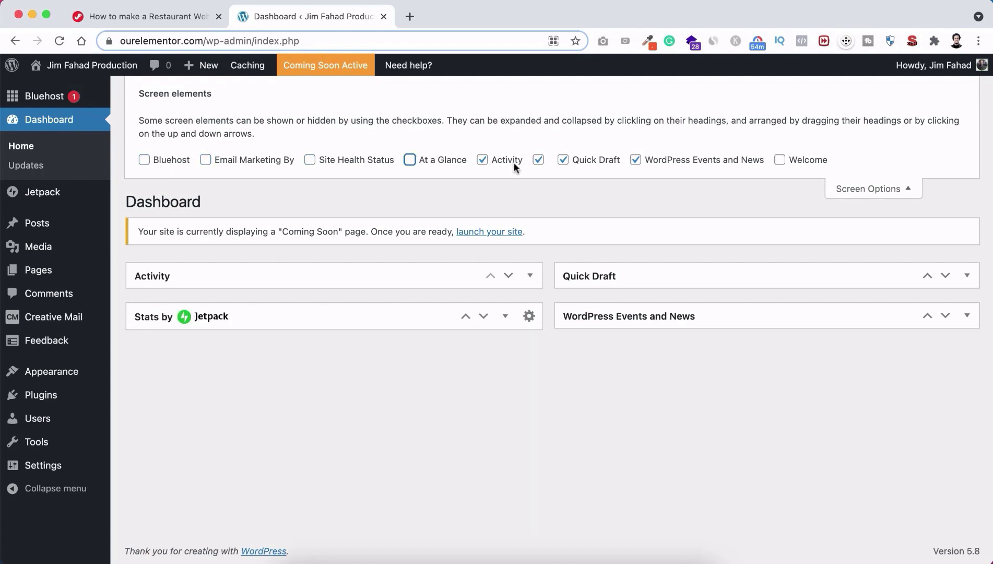
click(514, 161)
click(540, 159)
click(573, 157)
click(655, 161)
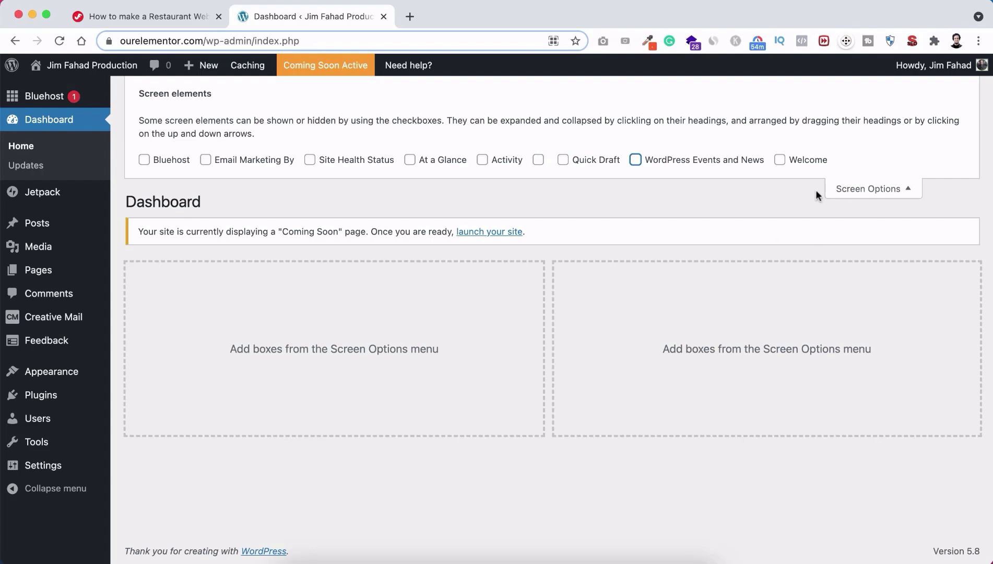
click(877, 192)
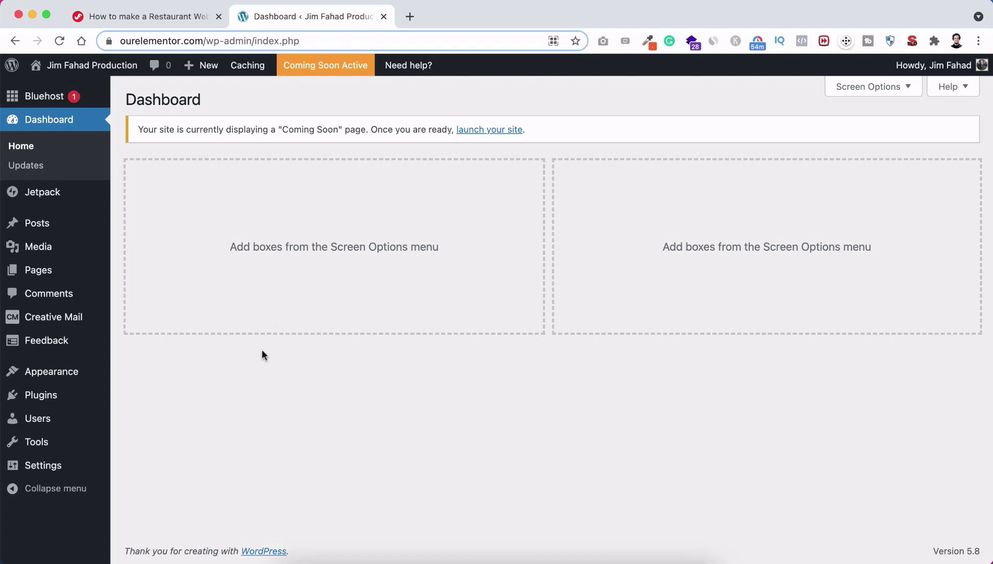
mouse_move(46, 420)
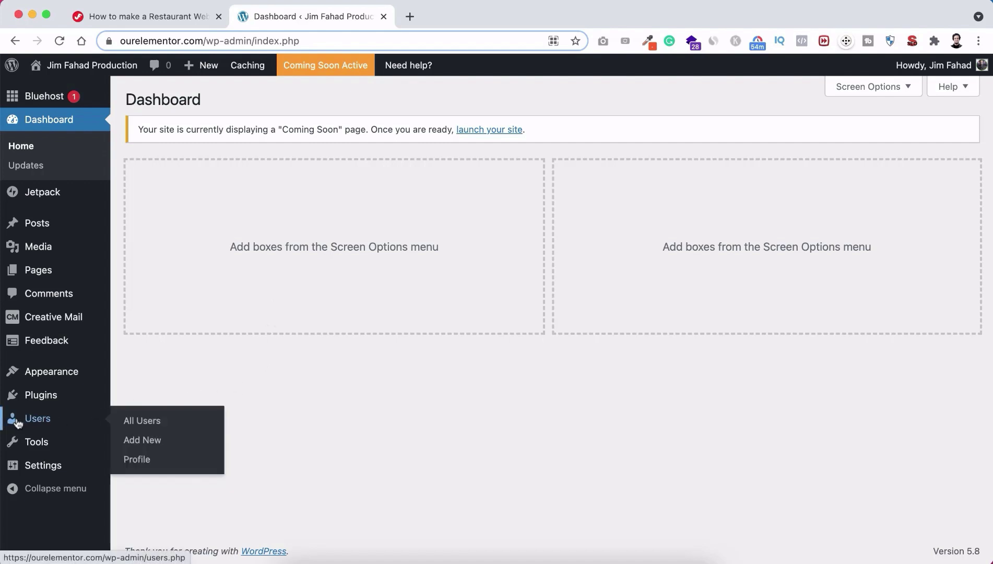
click(138, 464)
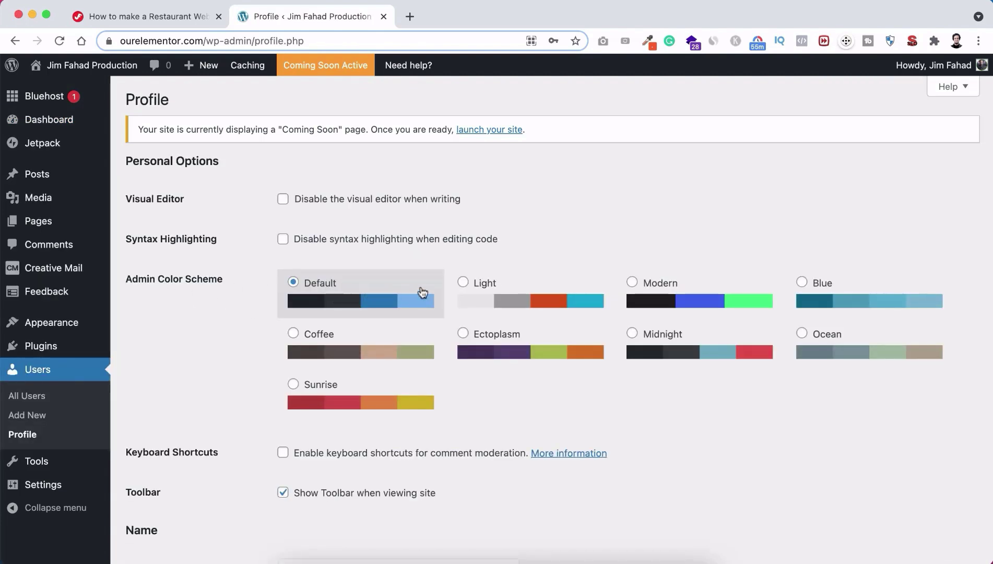
click(494, 298)
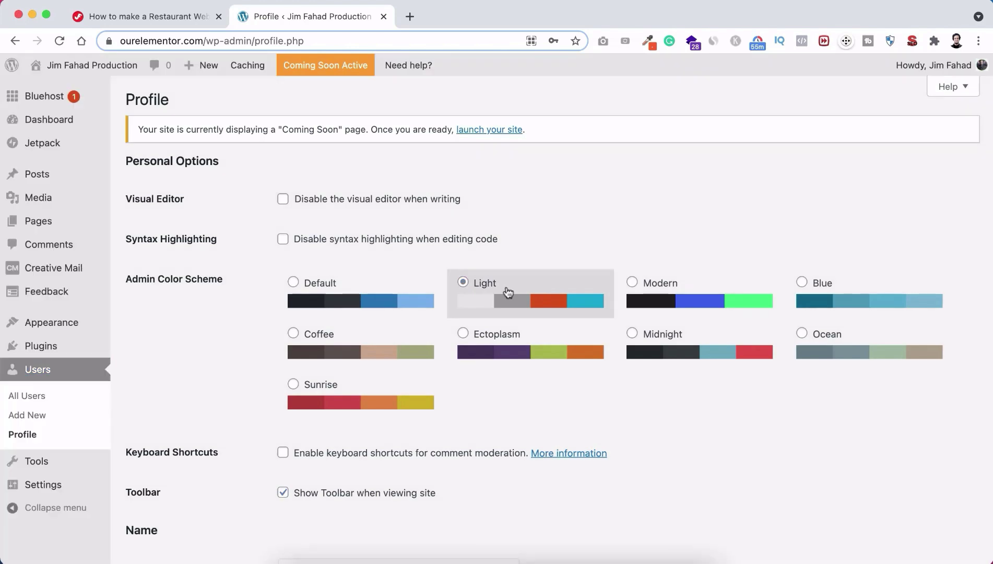
click(652, 295)
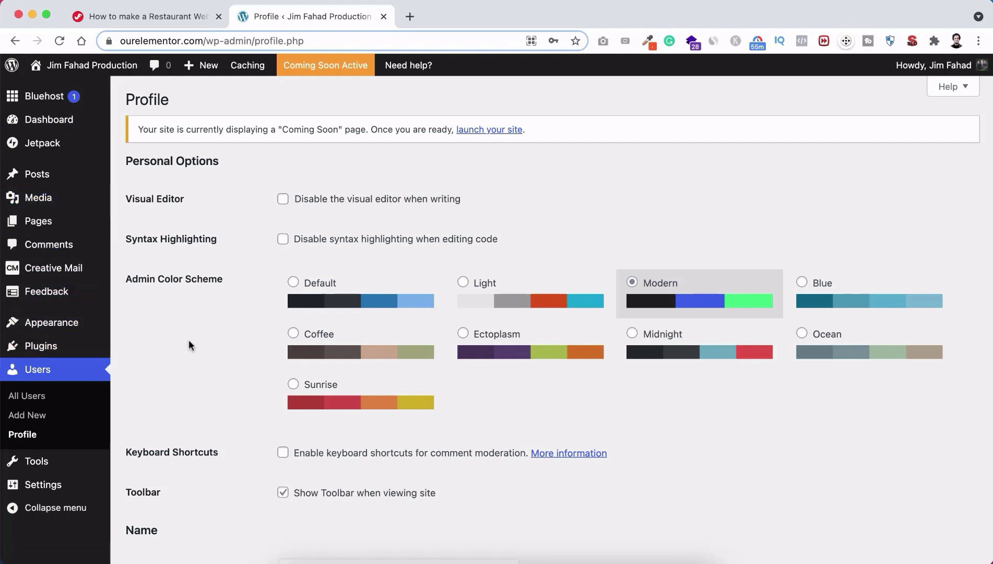
click(350, 296)
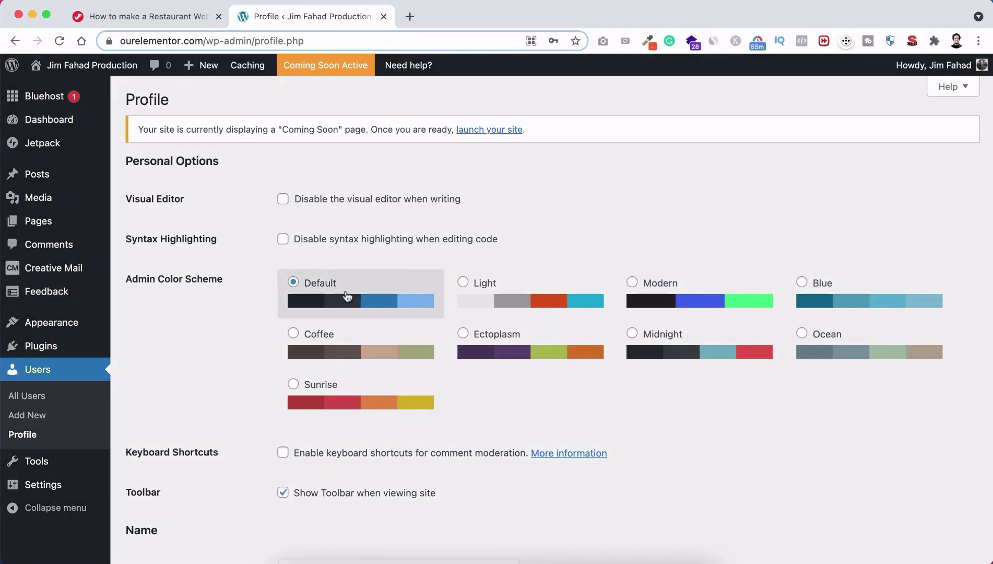
scroll(251, 398, down, 7)
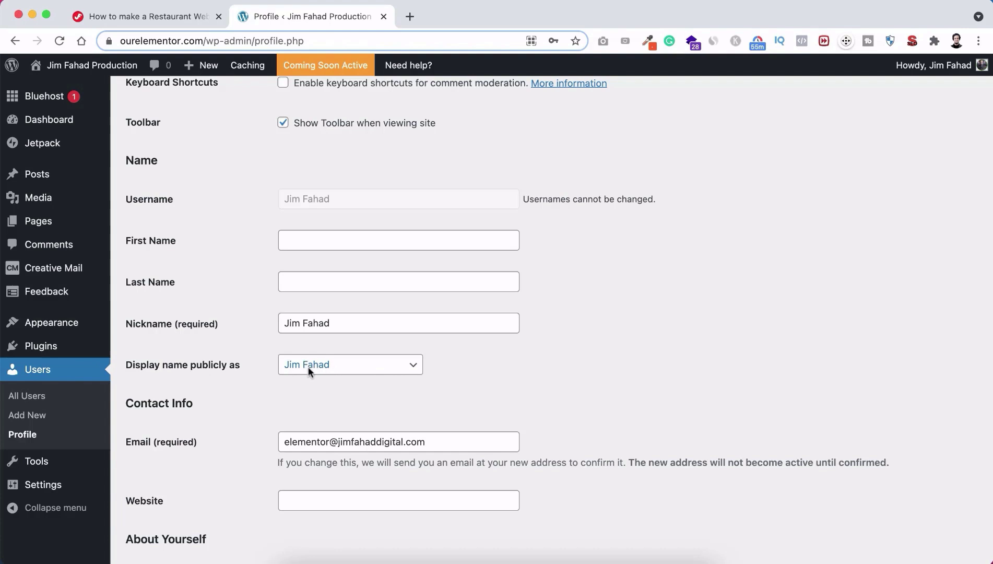
Step: Keep the current public display name on the Profile page
click(327, 367)
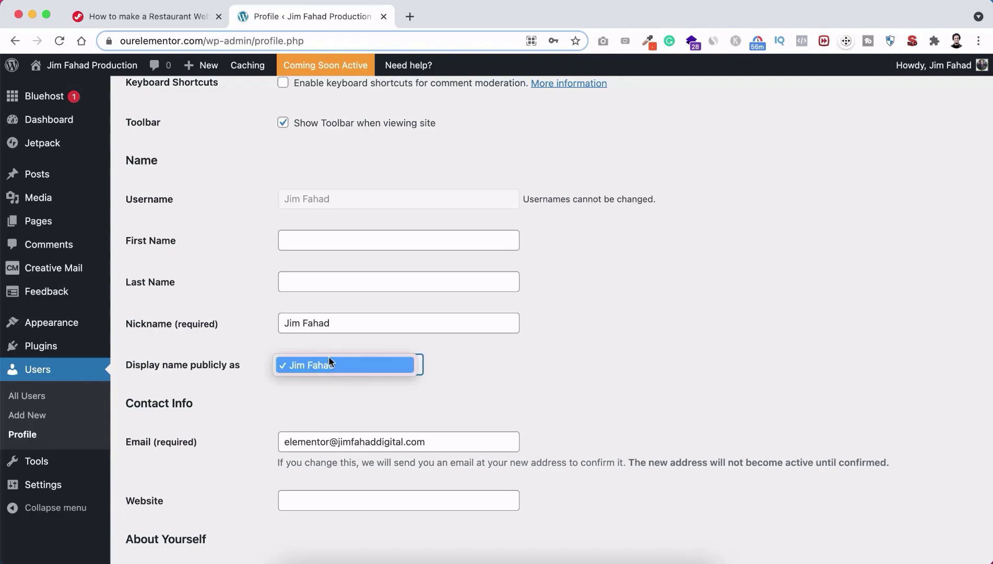
click(330, 362)
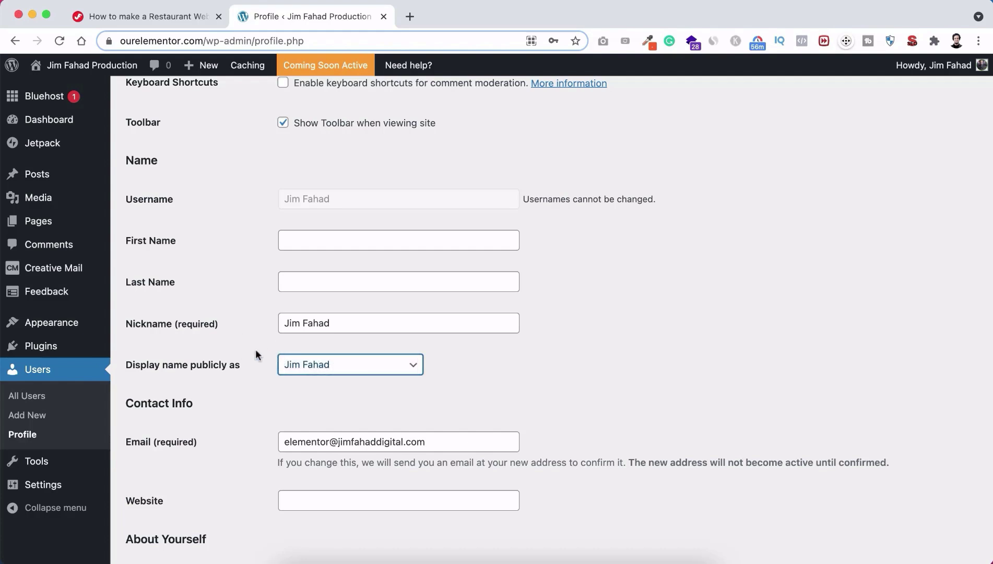
scroll(246, 424, down, 4)
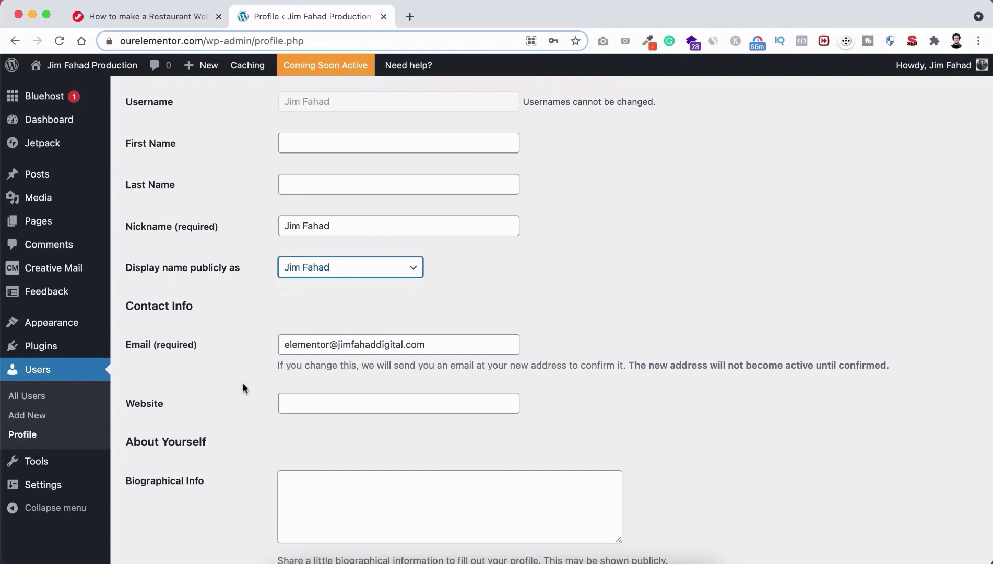
scroll(242, 385, down, 10)
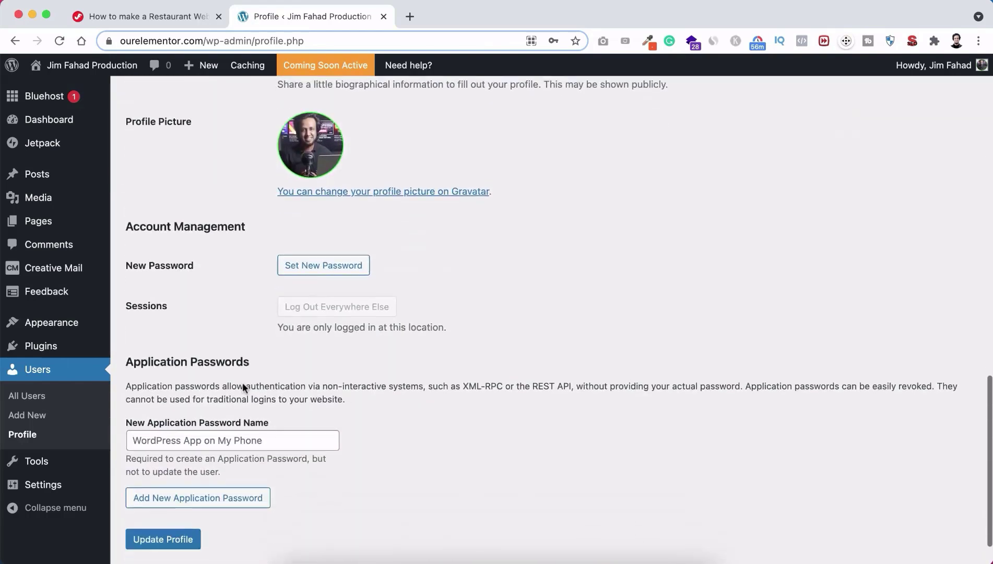
scroll(245, 261, up, 6)
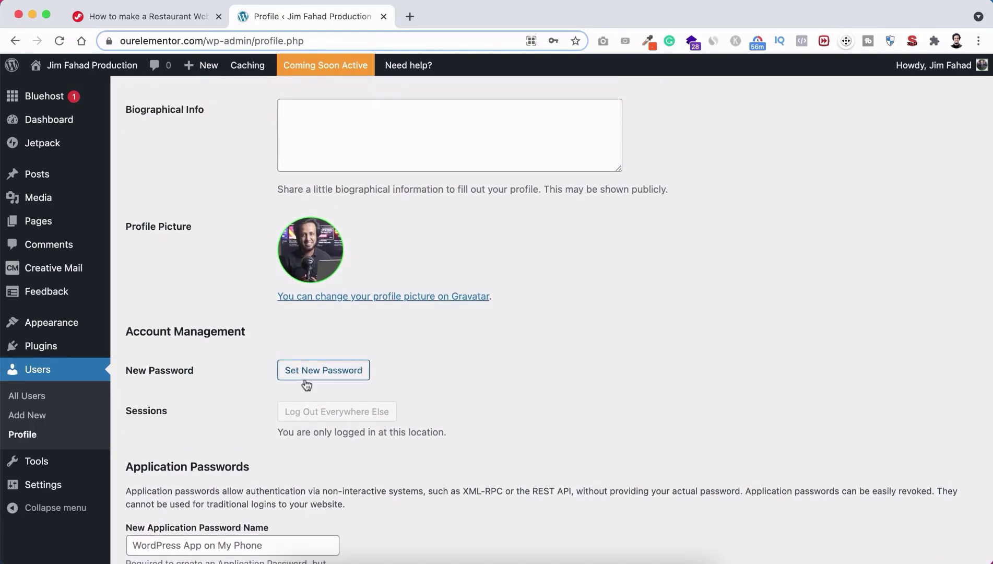
Step: Replace the generated password with a new weak one, confirm weak use, and update the profile
click(344, 371)
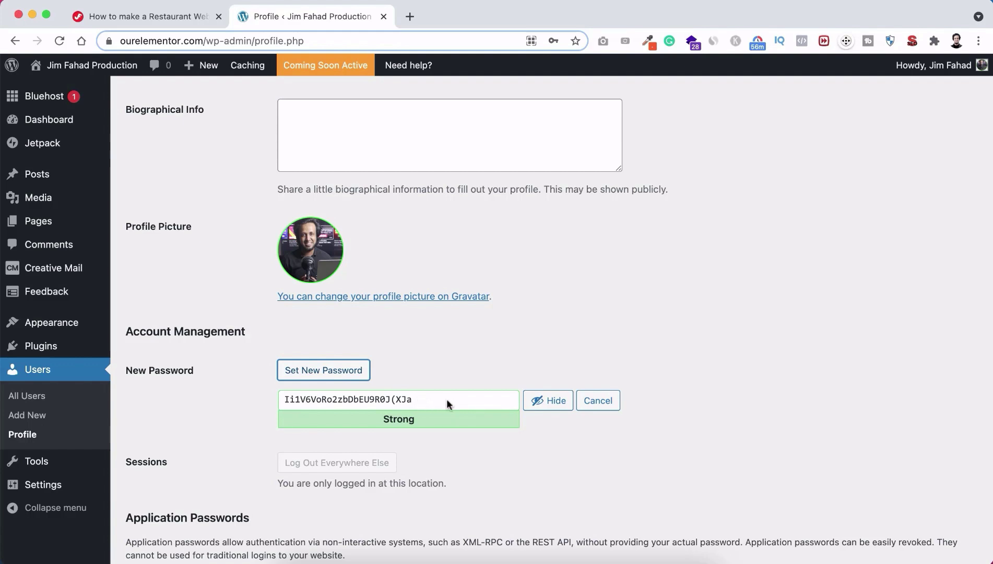
click(535, 406)
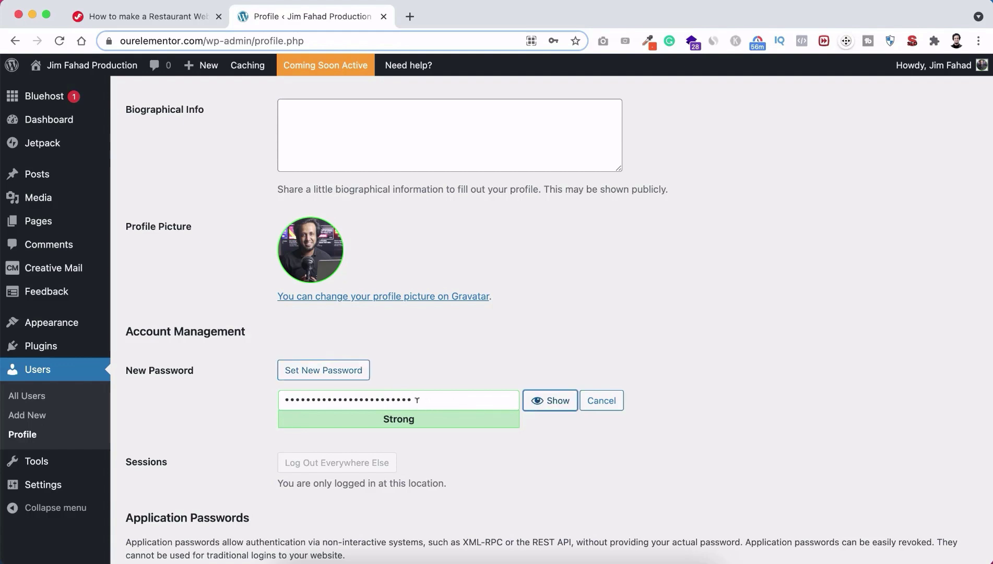
double_click(435, 398)
text(•••••••)
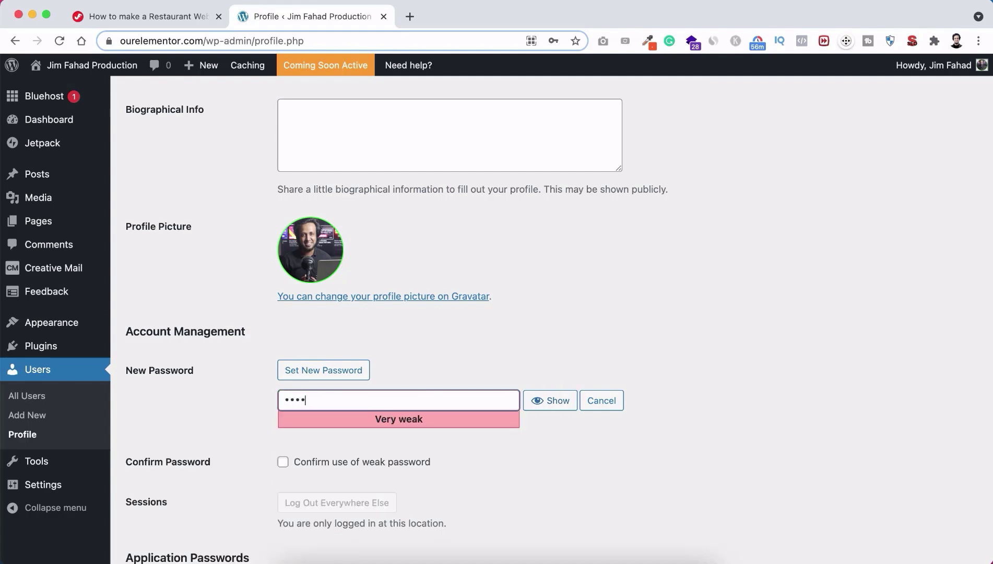
text(••••••)
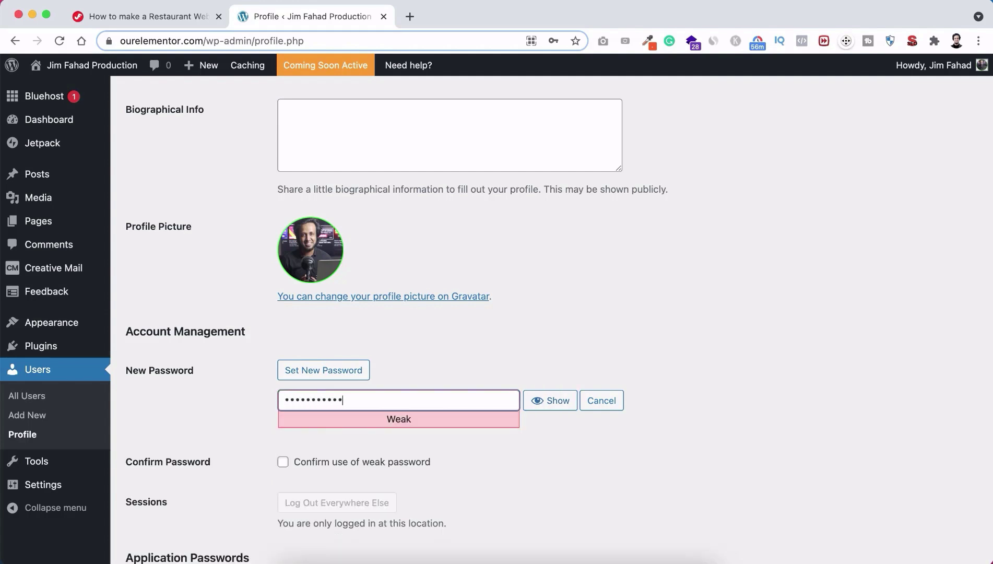
text(•)
scroll(479, 447, down, 3)
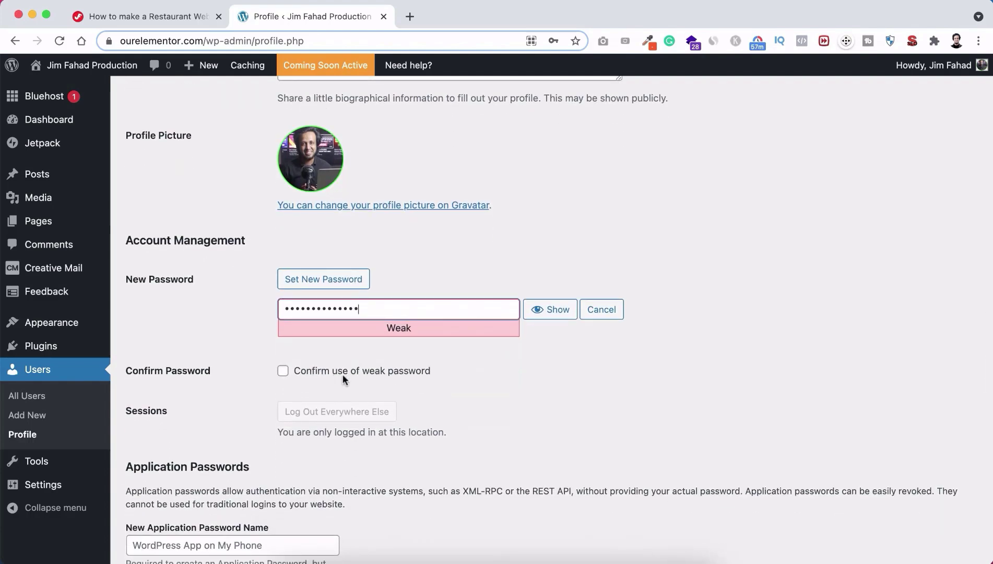
click(361, 369)
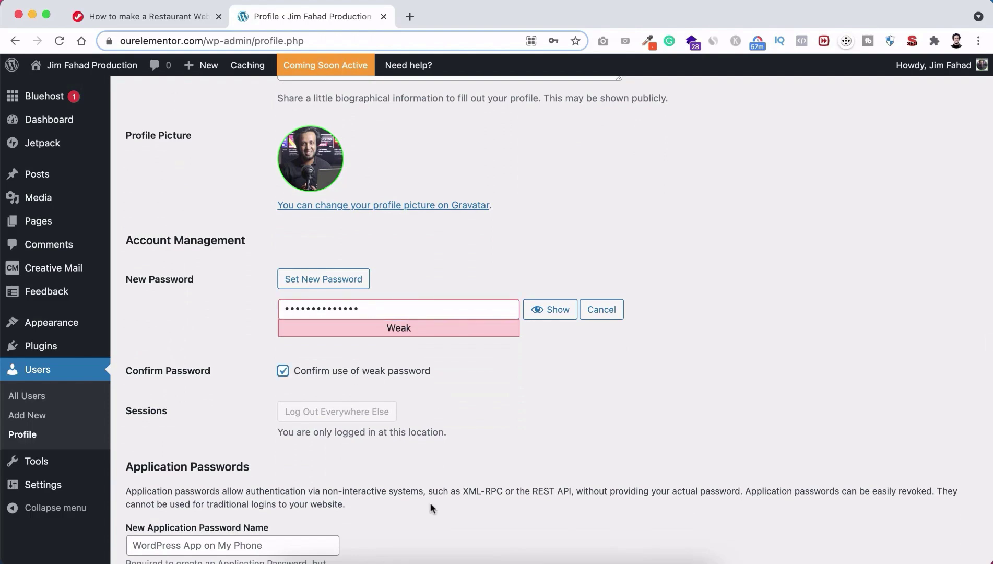
scroll(430, 502, down, 5)
click(170, 493)
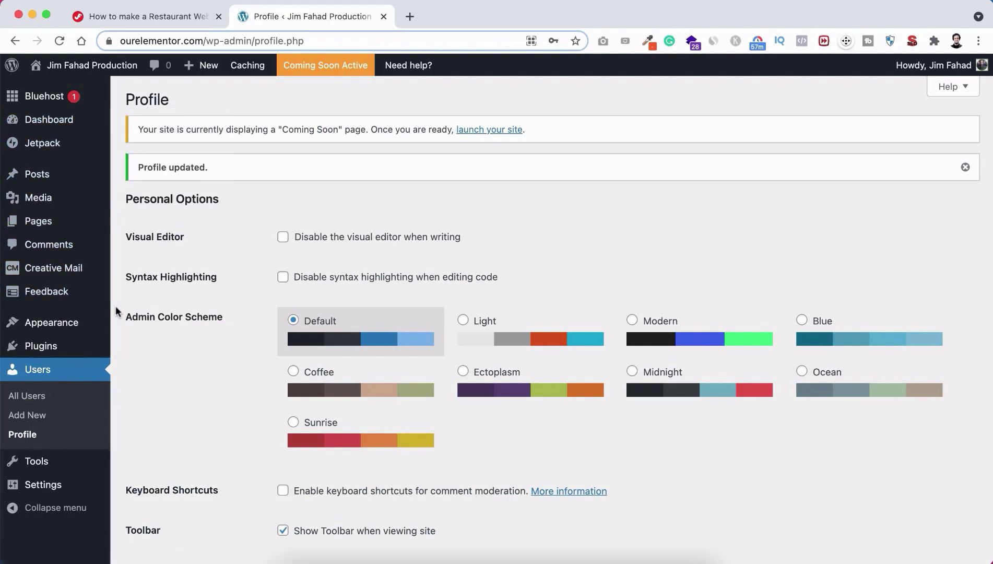
Step: Go to Plugins > Installed Plugins and review the five listed plugins
mouse_move(26, 347)
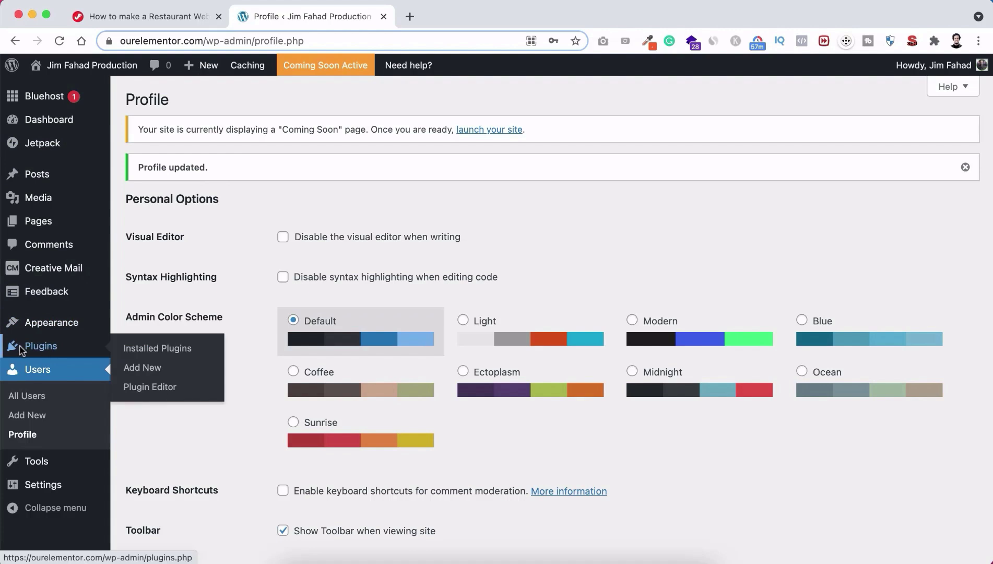
click(157, 350)
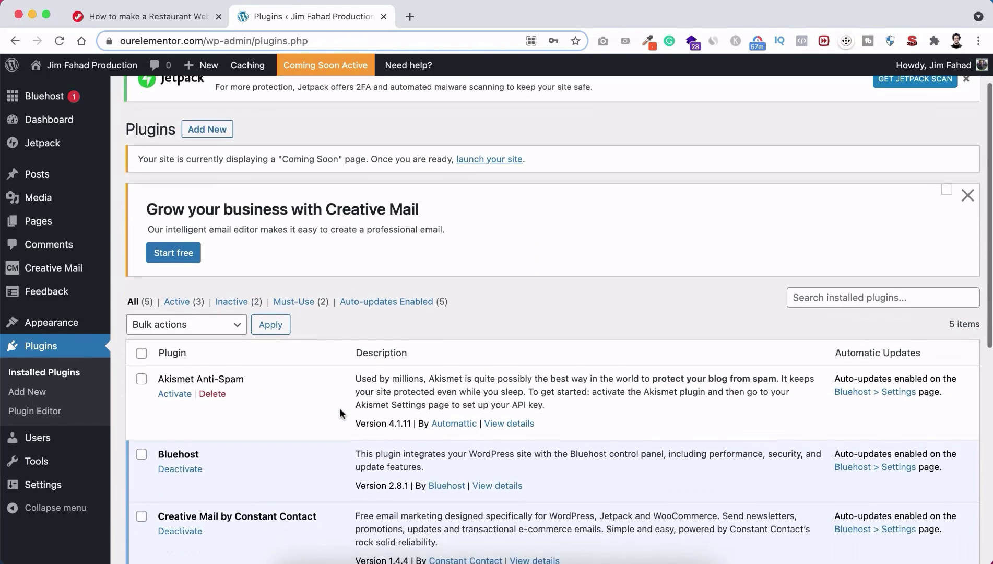
scroll(339, 414, down, 4)
scroll(339, 413, down, 3)
scroll(339, 413, up, 2)
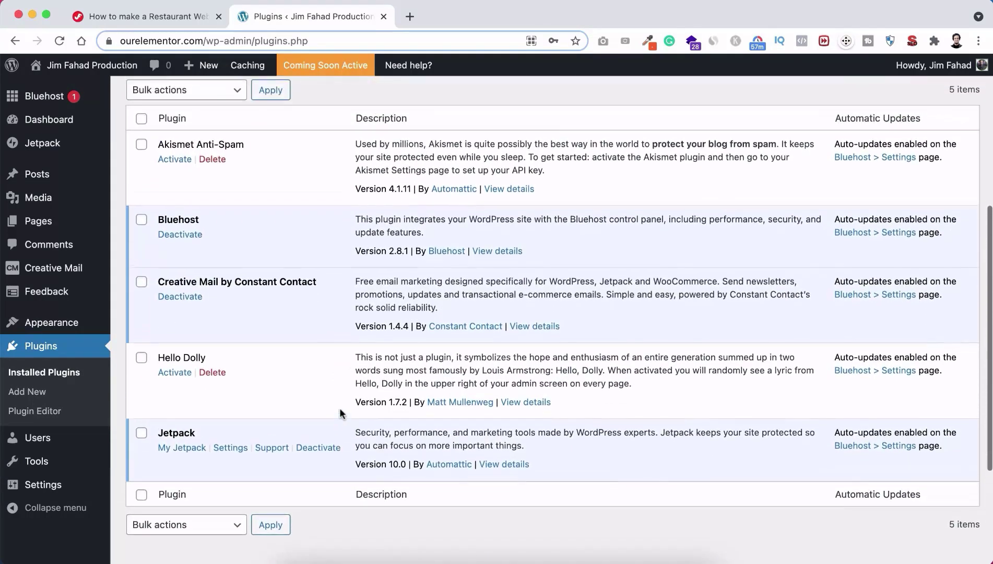
scroll(331, 313, down, 2)
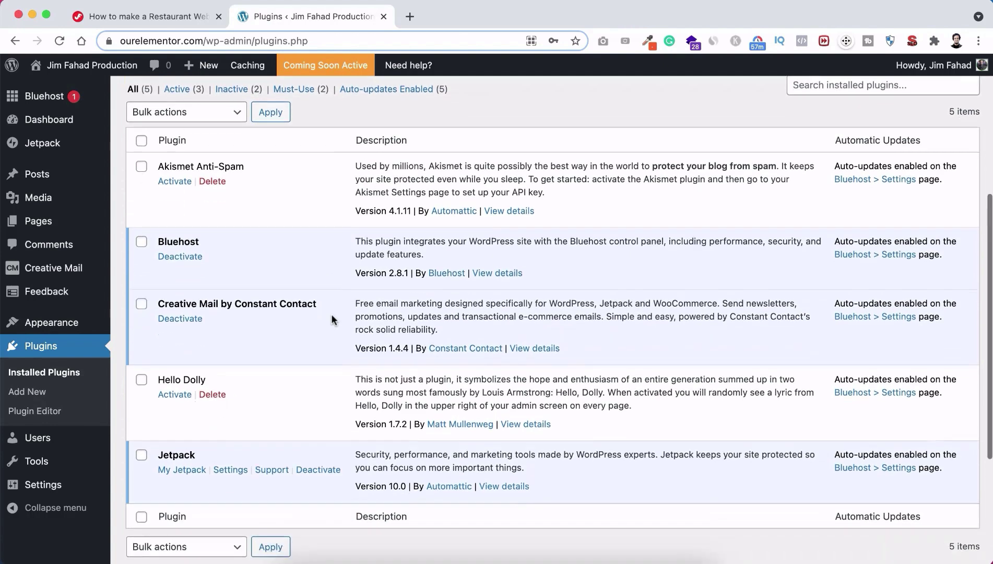
scroll(331, 313, up, 1)
scroll(331, 313, down, 1)
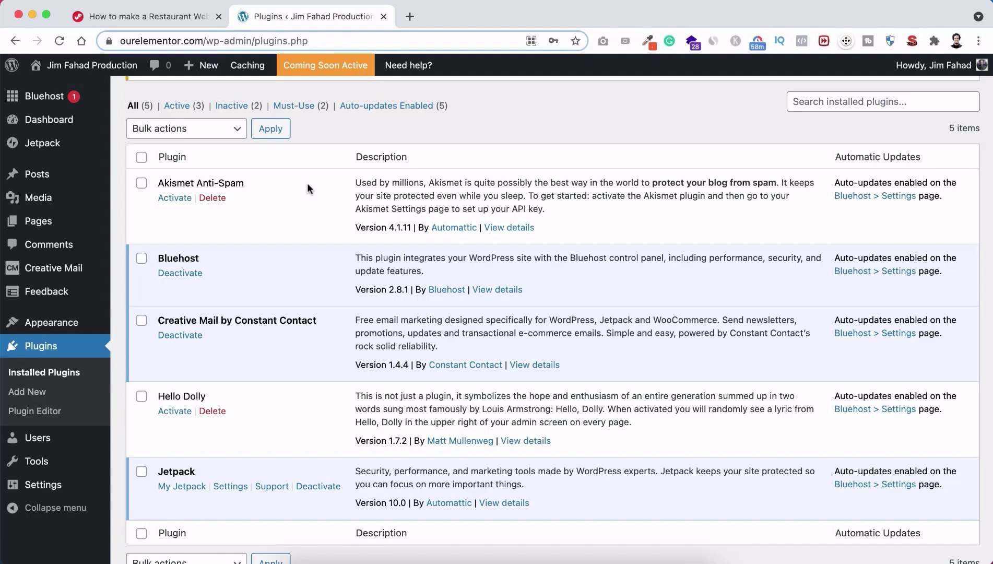
scroll(307, 183, down, 2)
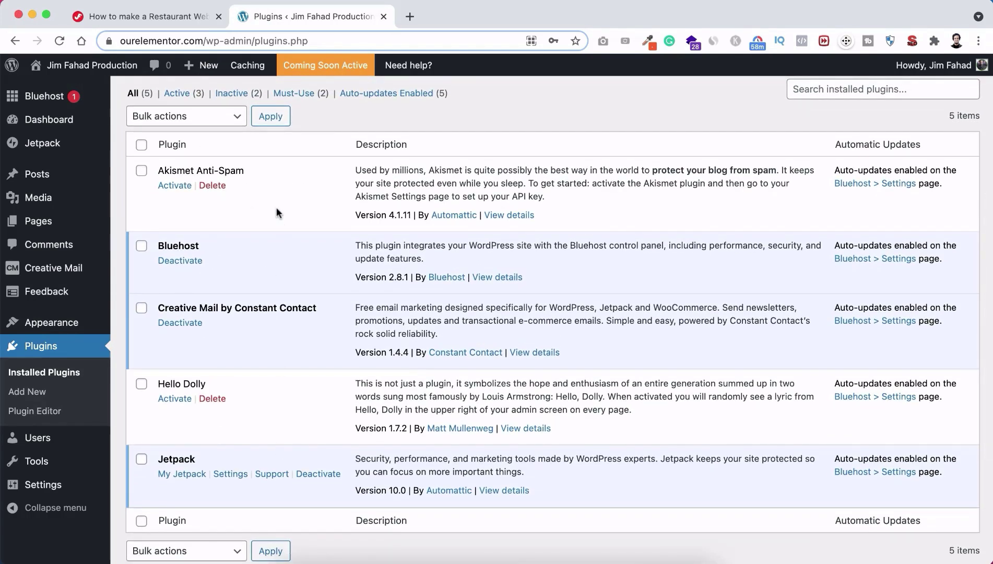
scroll(276, 211, up, 1)
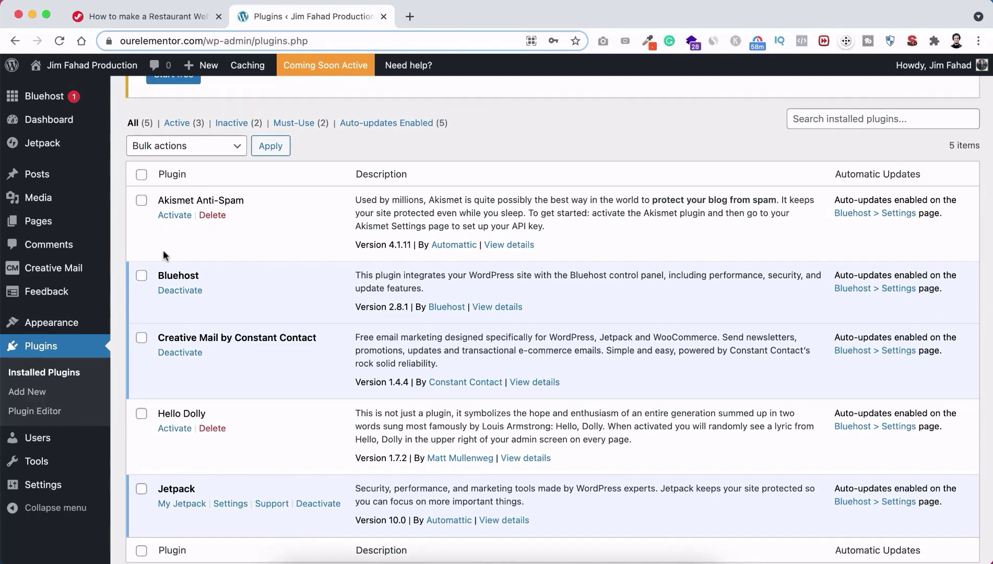
Step: Select all five plugins and deactivate them with the Deactivate bulk action
click(141, 201)
click(141, 275)
click(141, 337)
click(141, 175)
click(217, 151)
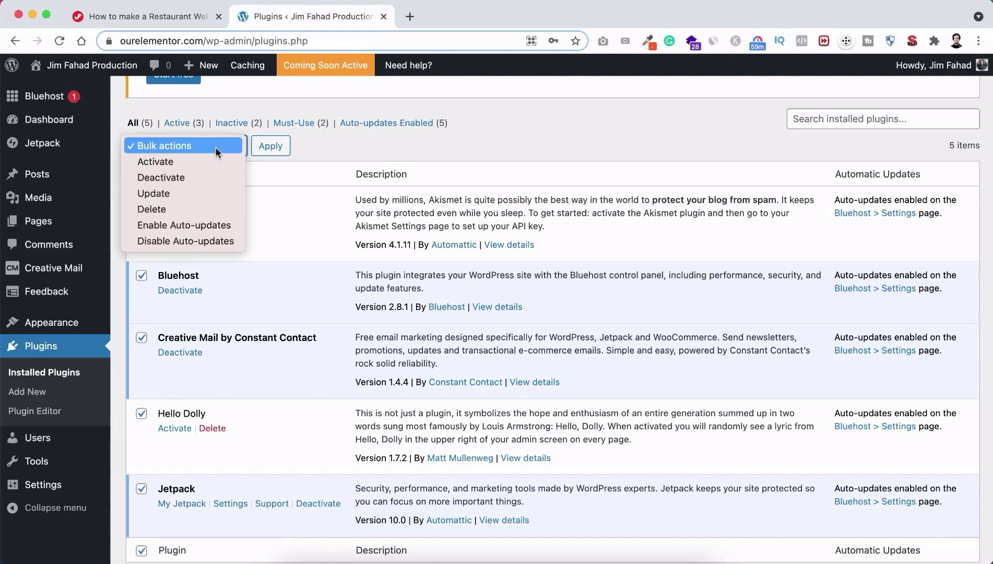
click(173, 178)
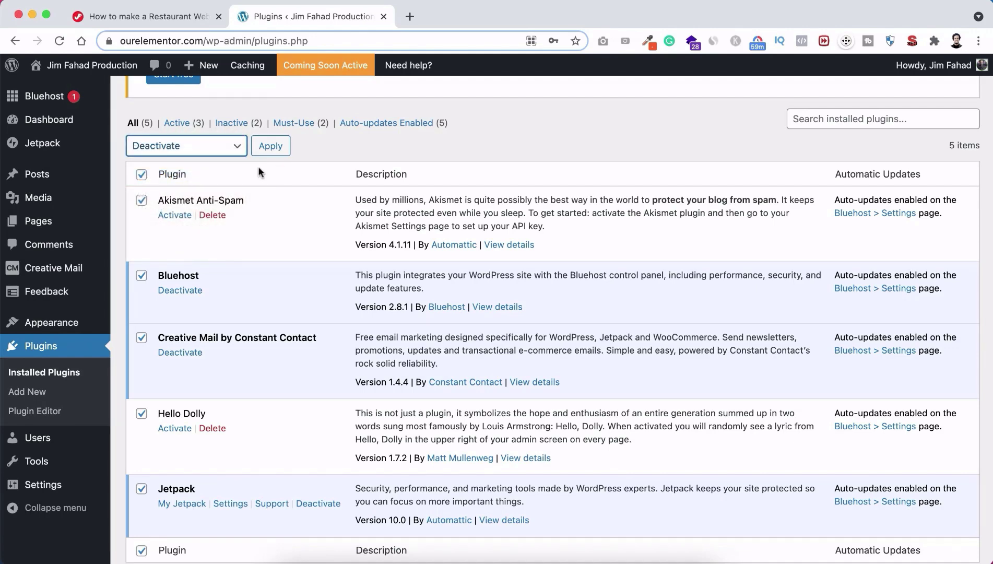
click(275, 148)
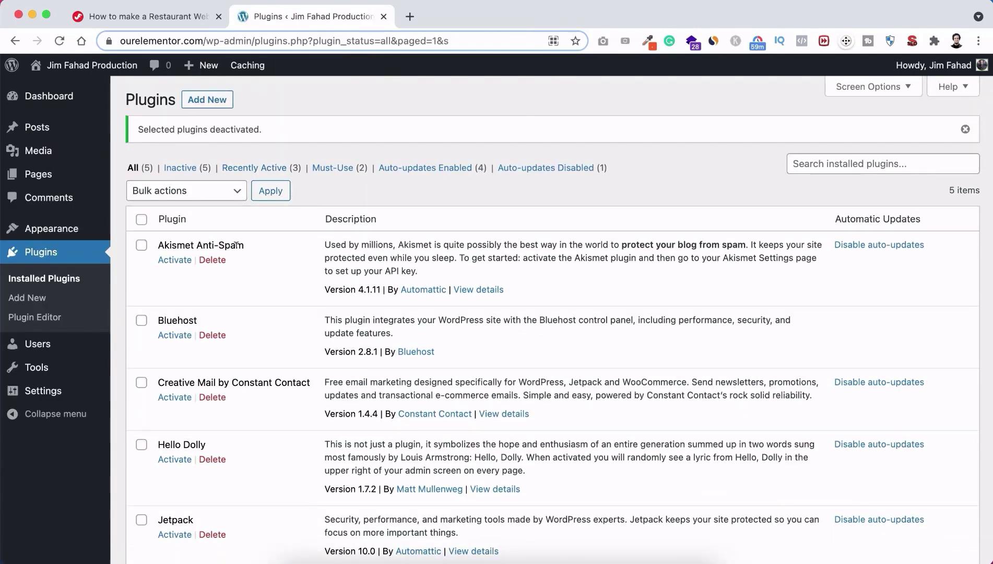
scroll(236, 245, down, 3)
scroll(236, 248, up, 2)
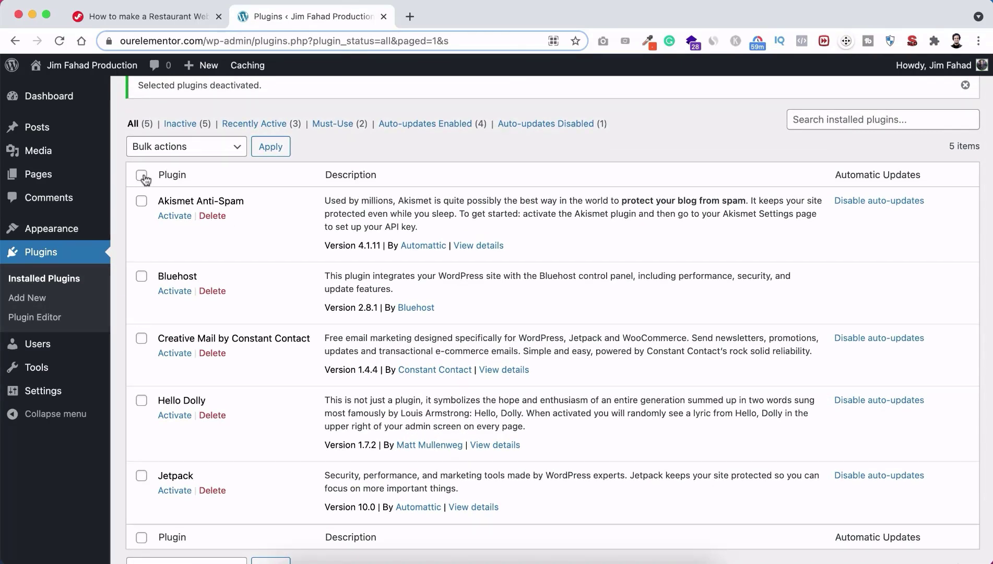
Step: Select all plugins again, apply the Delete bulk action, and confirm deleting them and their data
click(142, 176)
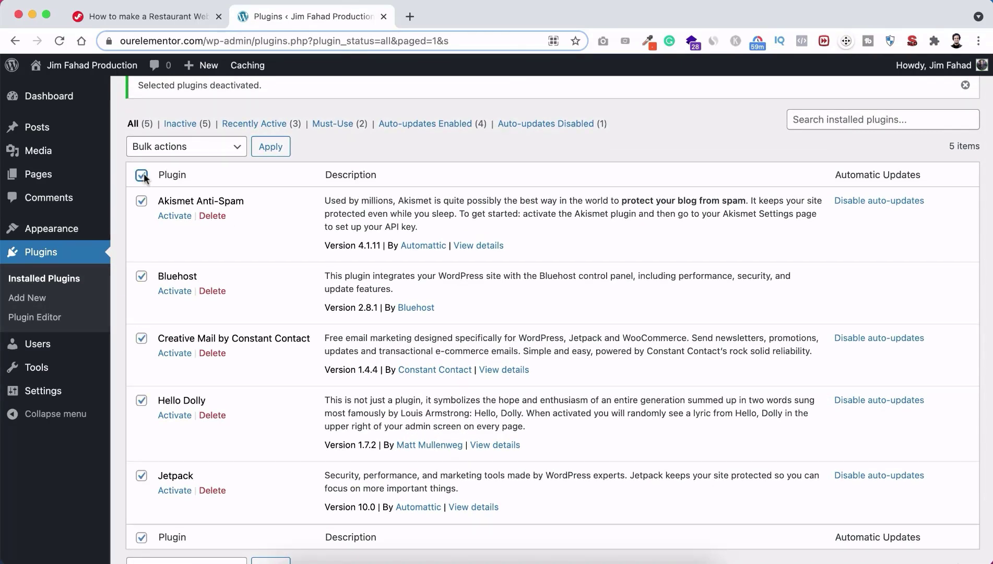
click(191, 149)
click(165, 210)
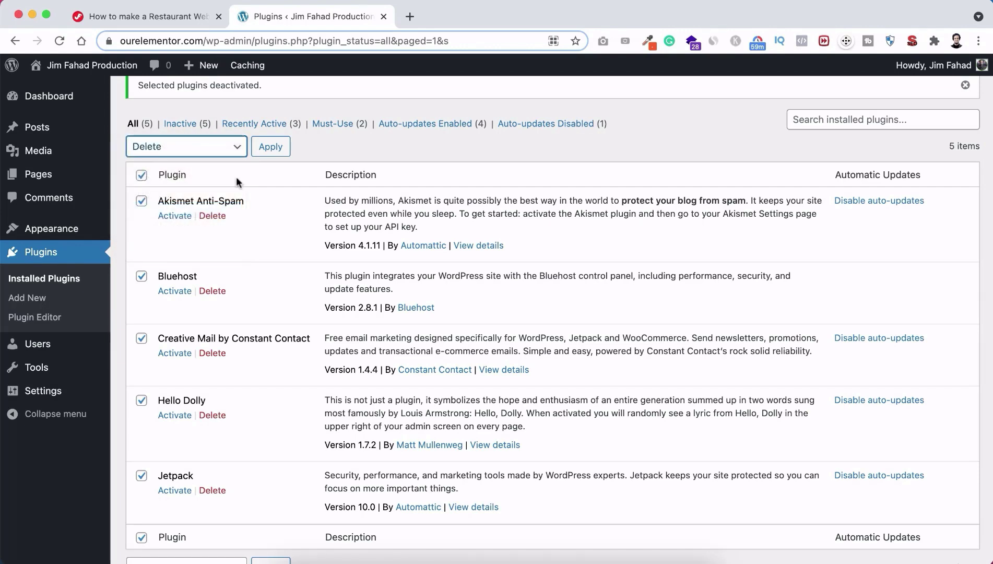
scroll(239, 181, up, 1)
click(270, 177)
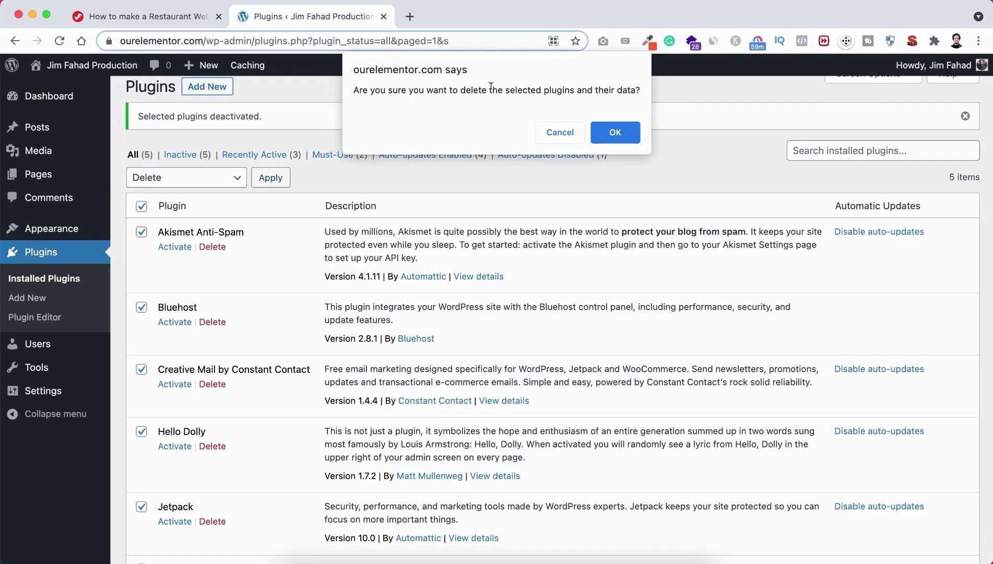
click(619, 130)
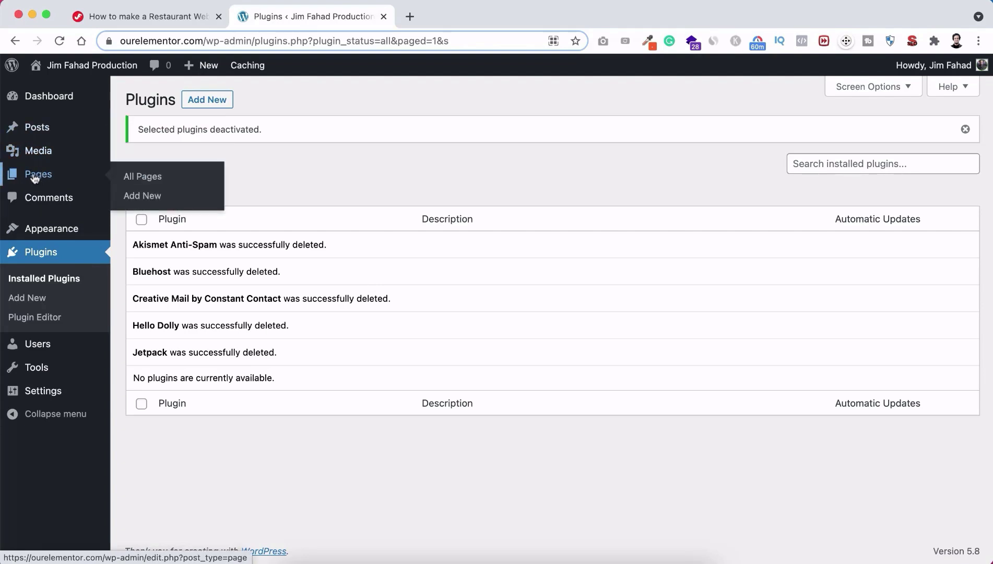
Step: Select Privacy Policy and Sample Page in All Pages and apply Move to Trash
click(141, 177)
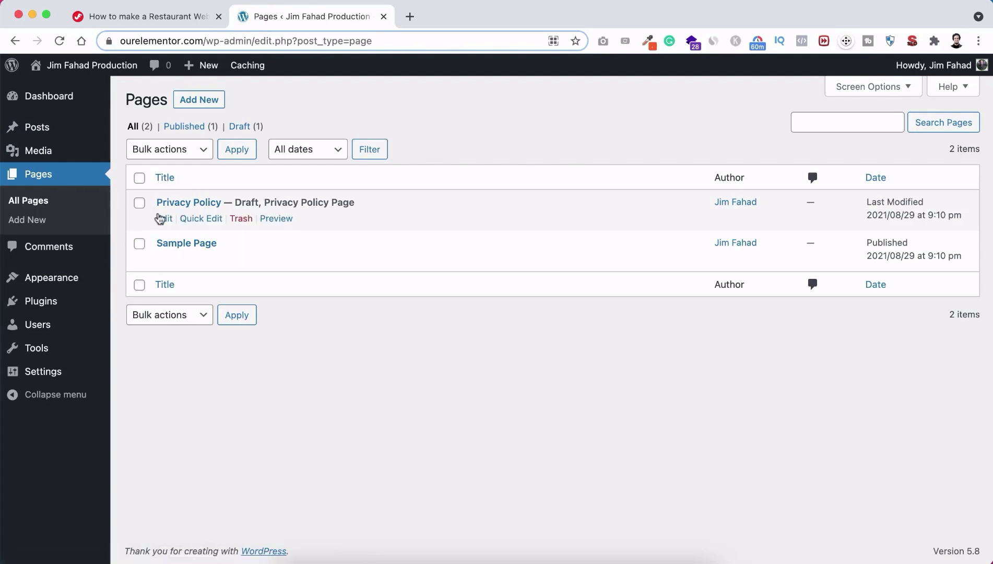
click(139, 177)
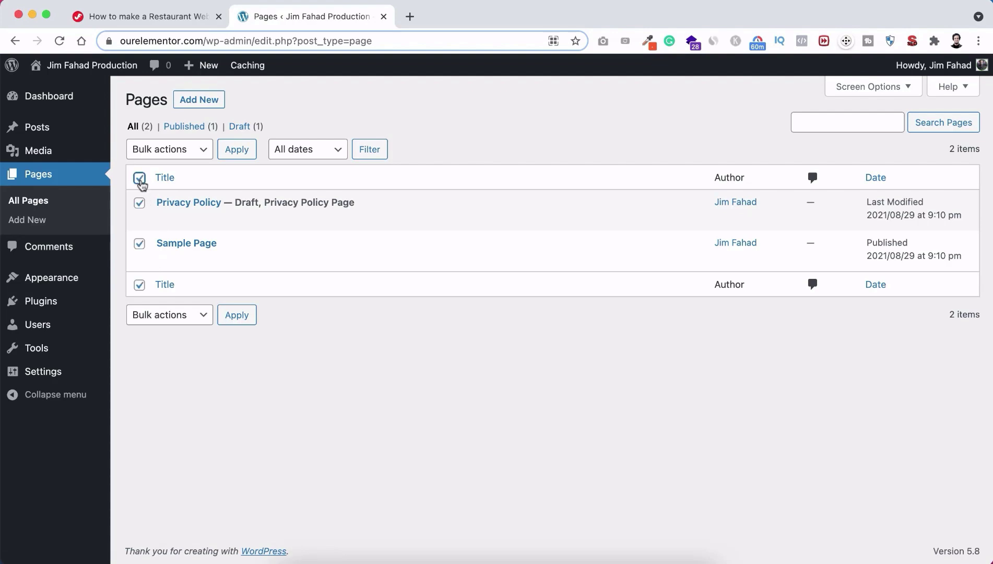
click(169, 153)
click(157, 181)
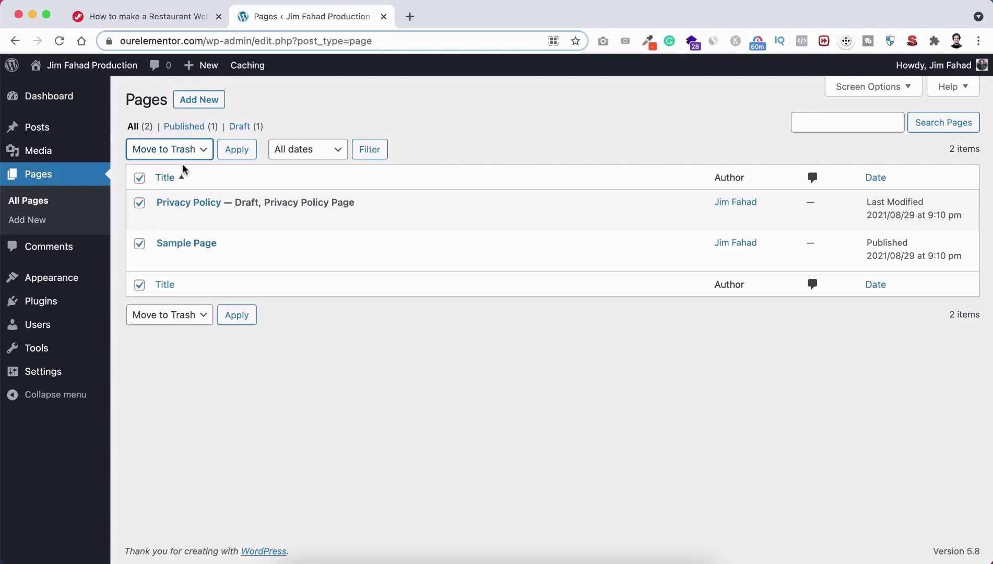
click(237, 153)
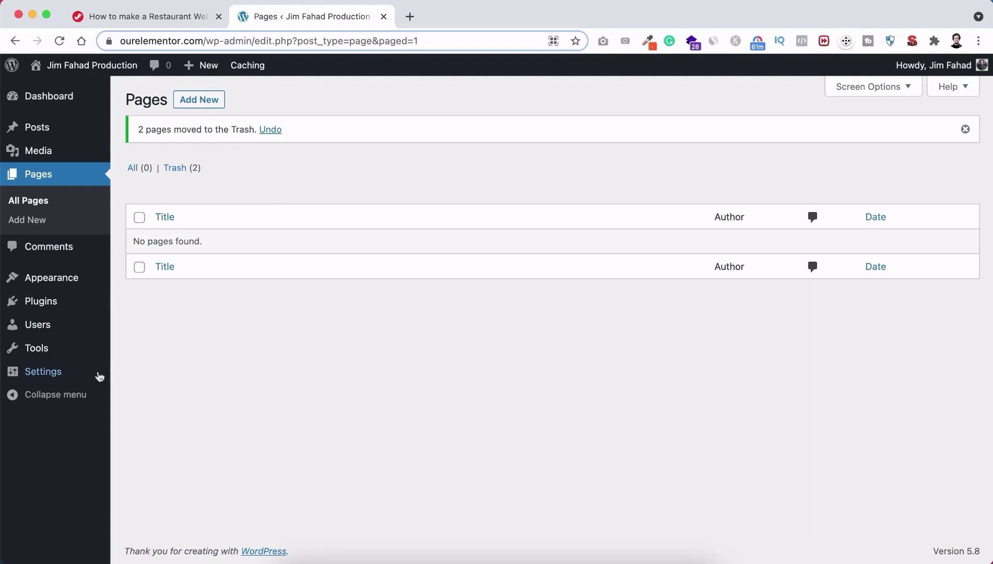
mouse_move(39, 372)
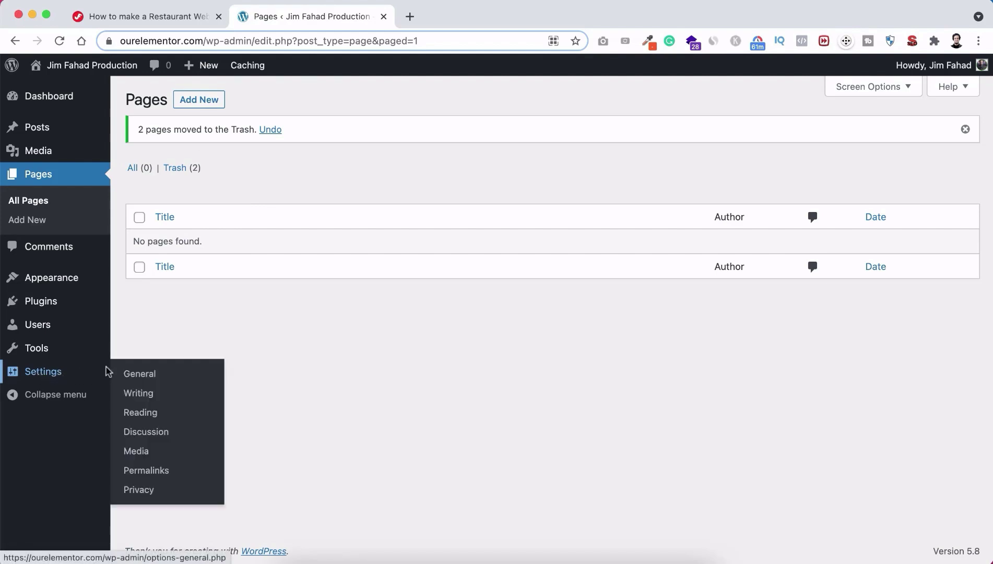
Step: Switch Settings > Permalinks to the Post name structure and save the change
click(146, 471)
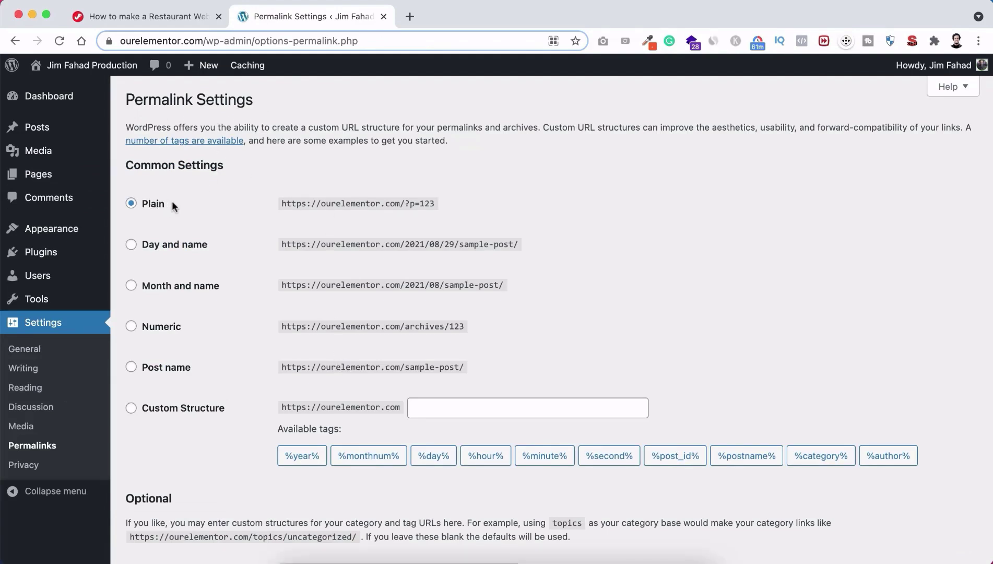
click(159, 371)
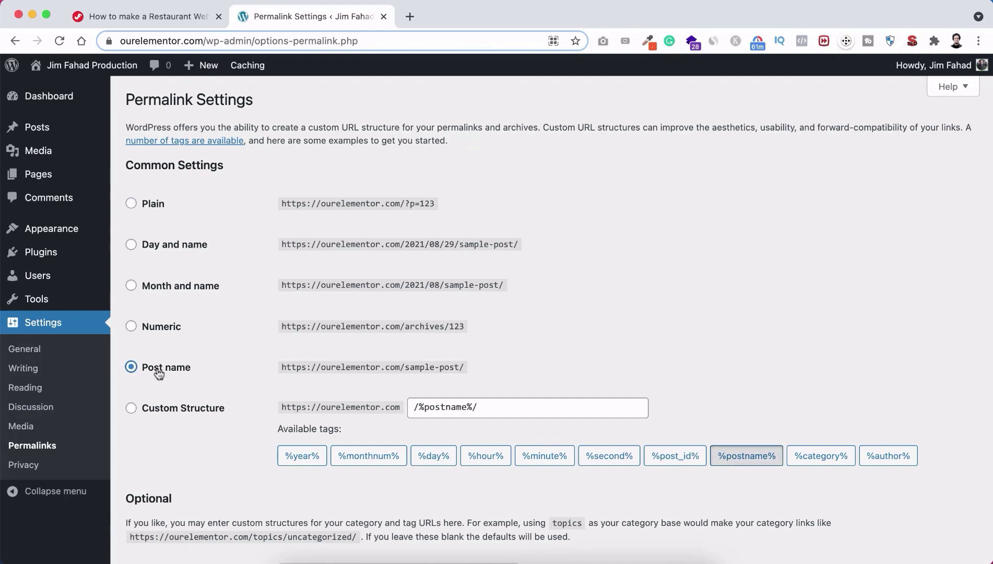
scroll(227, 366, down, 3)
scroll(227, 367, up, 2)
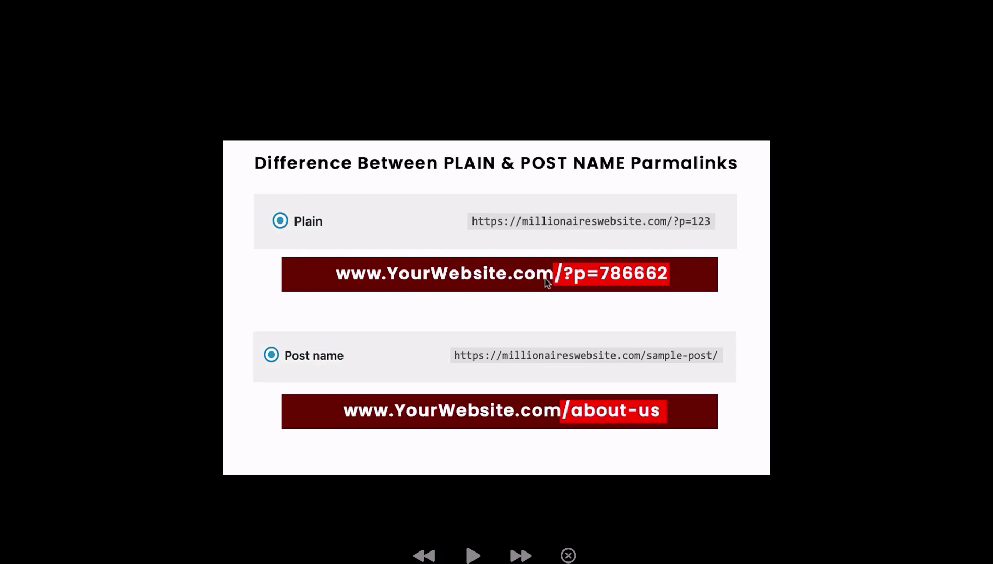
drag(547, 253, 697, 298)
click(670, 313)
key(ctrl+Left)
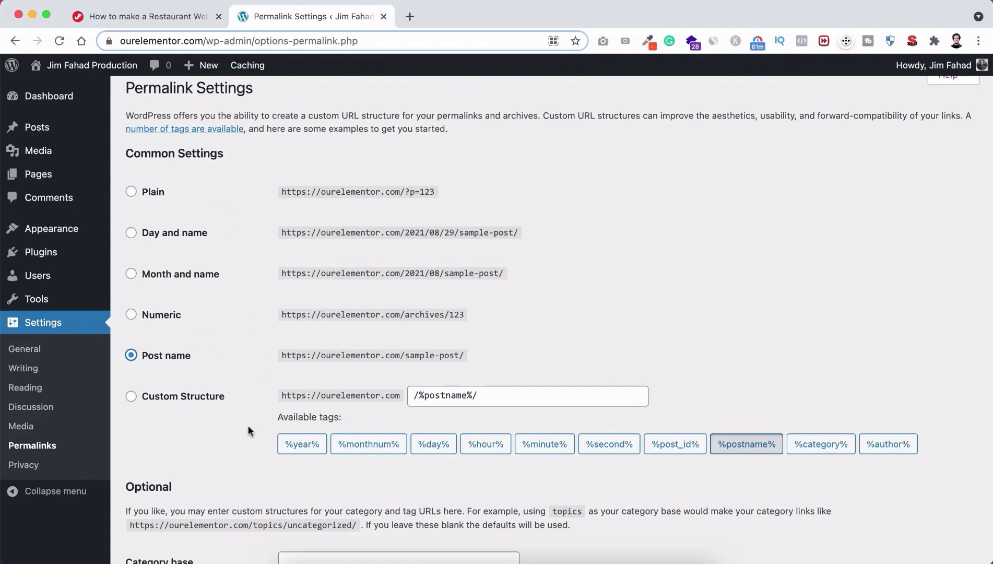
scroll(249, 425, down, 3)
click(166, 495)
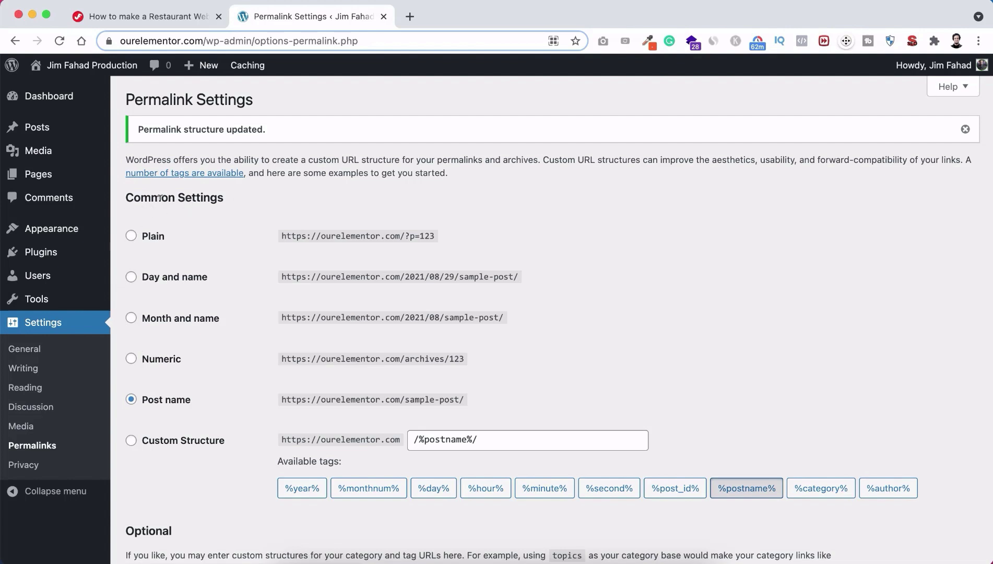
click(149, 16)
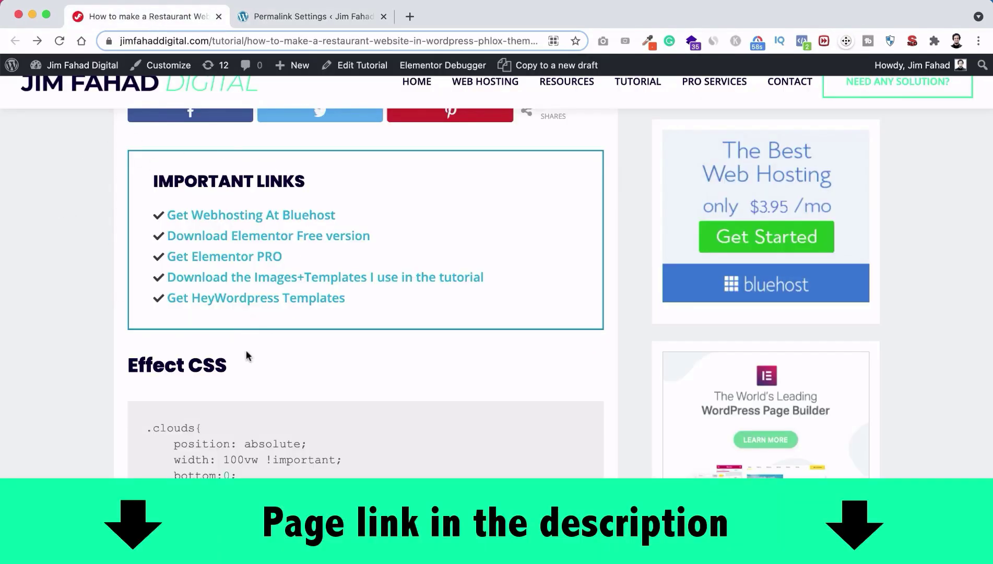
Step: Download the free Elementor zip (elementor.3.4.2) from the tutorial's download link
scroll(117, 226, up, 2)
scroll(117, 224, up, 1)
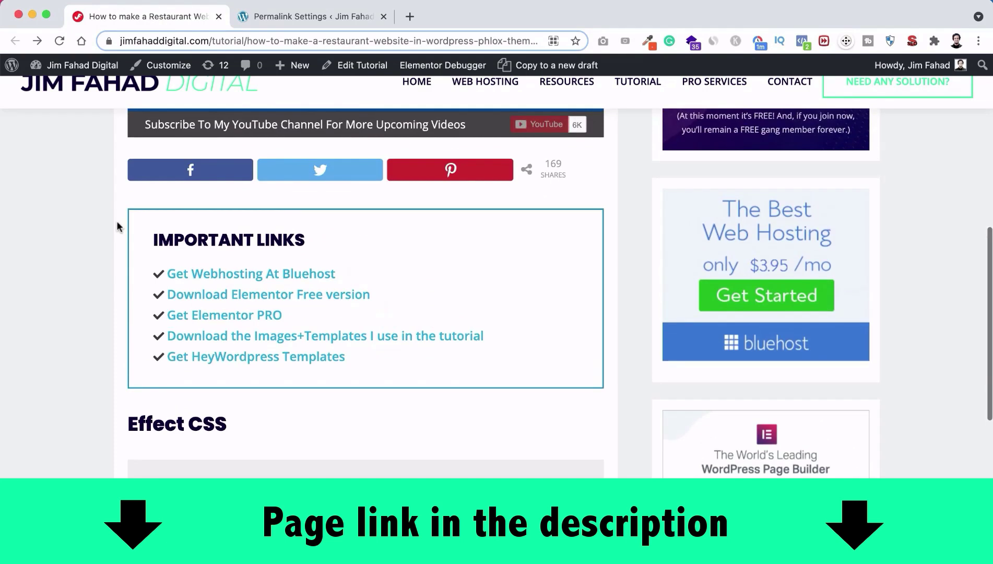
scroll(117, 224, down, 3)
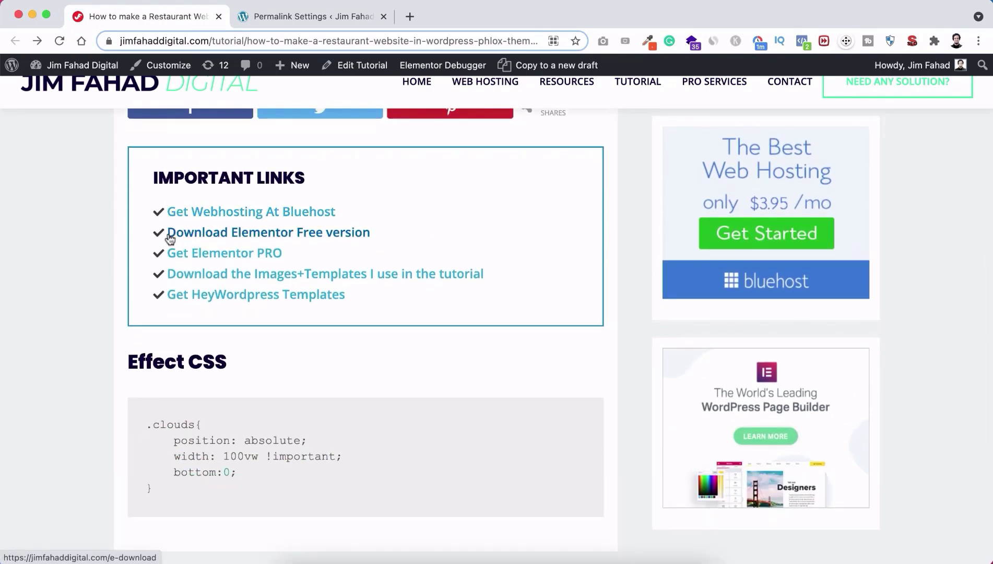
click(285, 235)
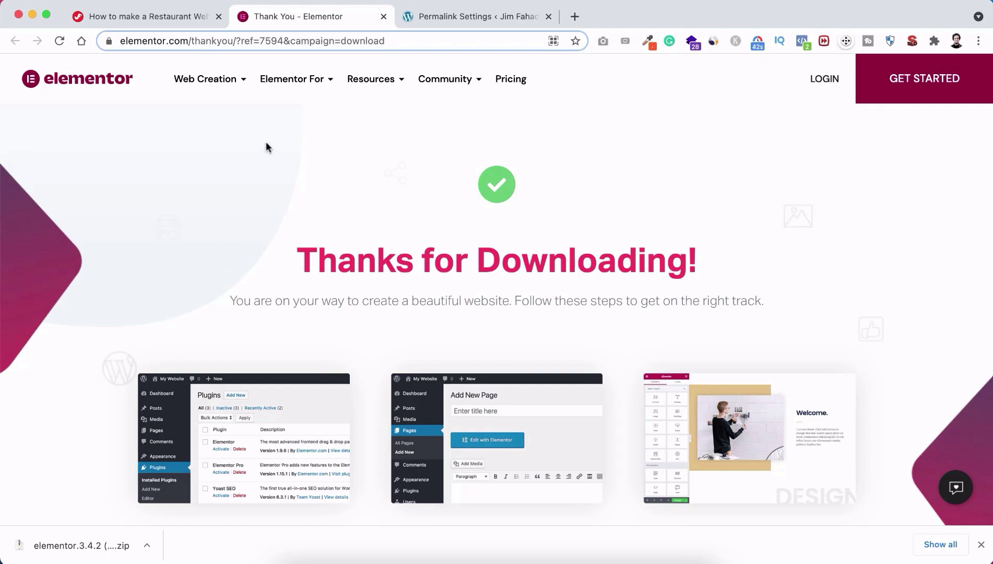
click(465, 15)
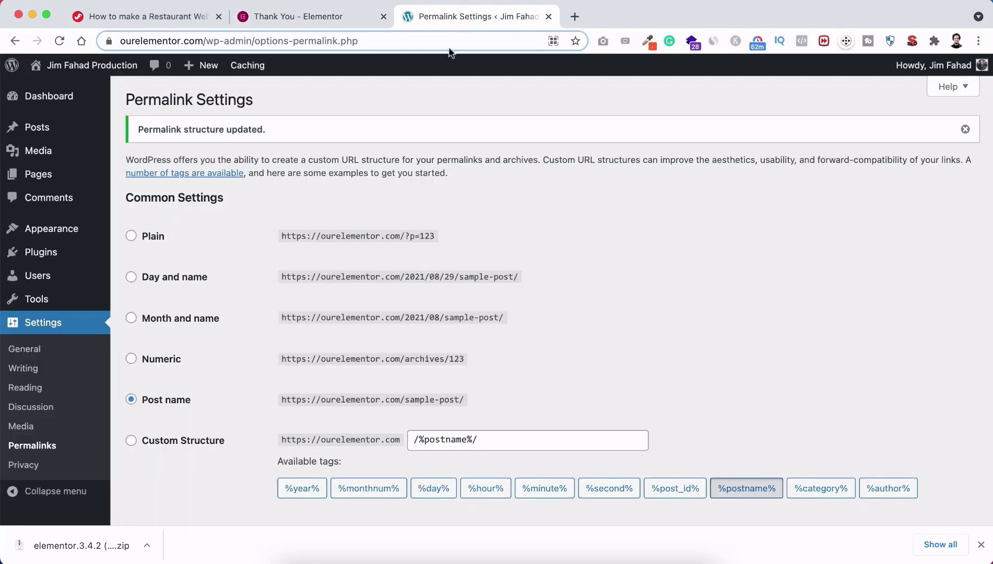
Step: Upload elementor.3.4.2.zip through Plugins > Add New > Upload Plugin, install it and activate it
mouse_move(47, 253)
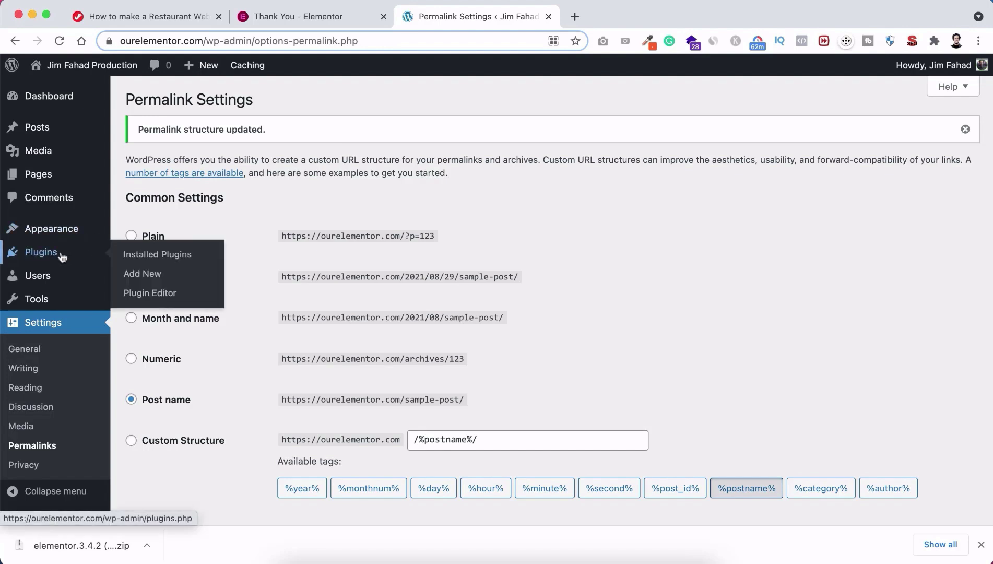
click(139, 275)
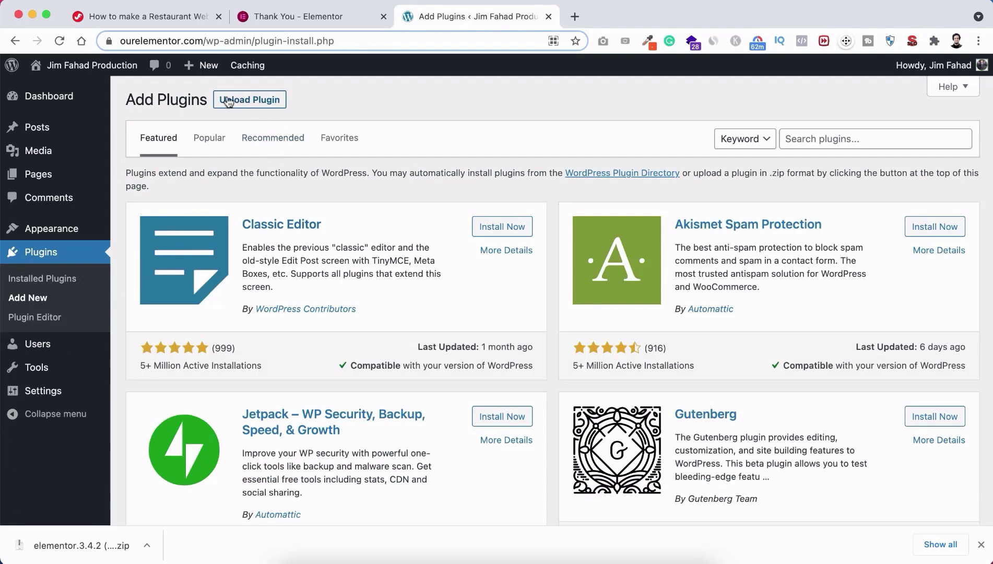
click(270, 101)
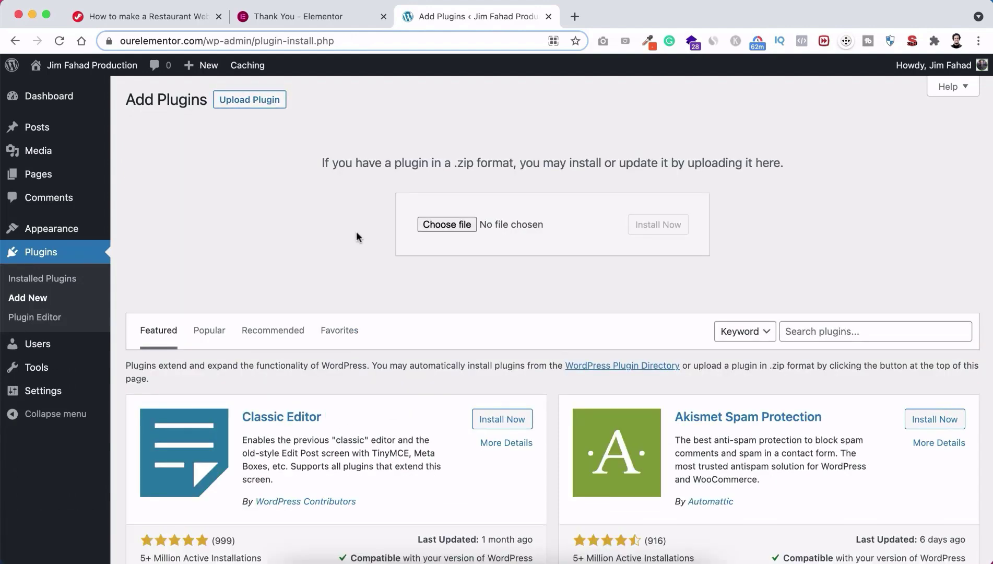
click(446, 224)
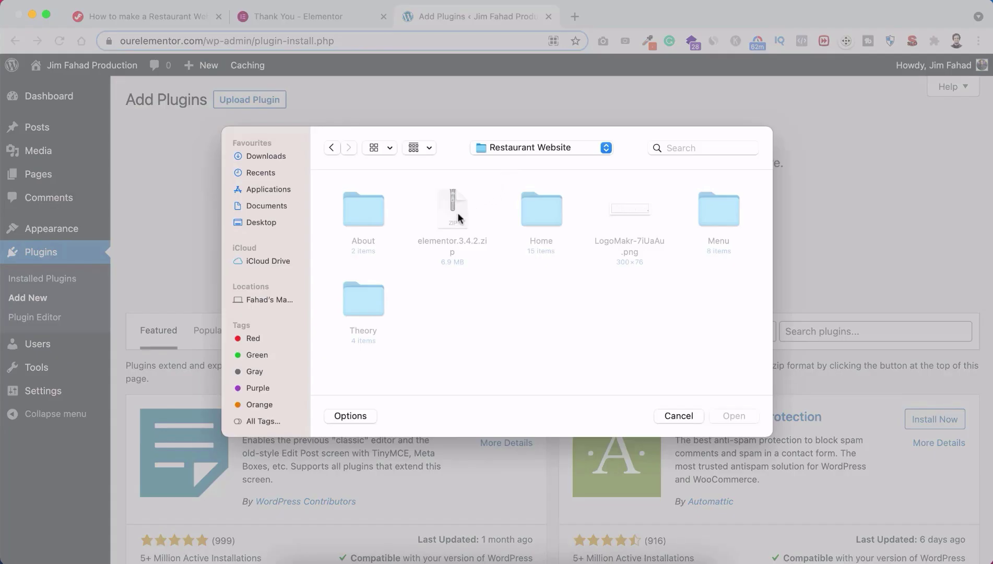
click(455, 214)
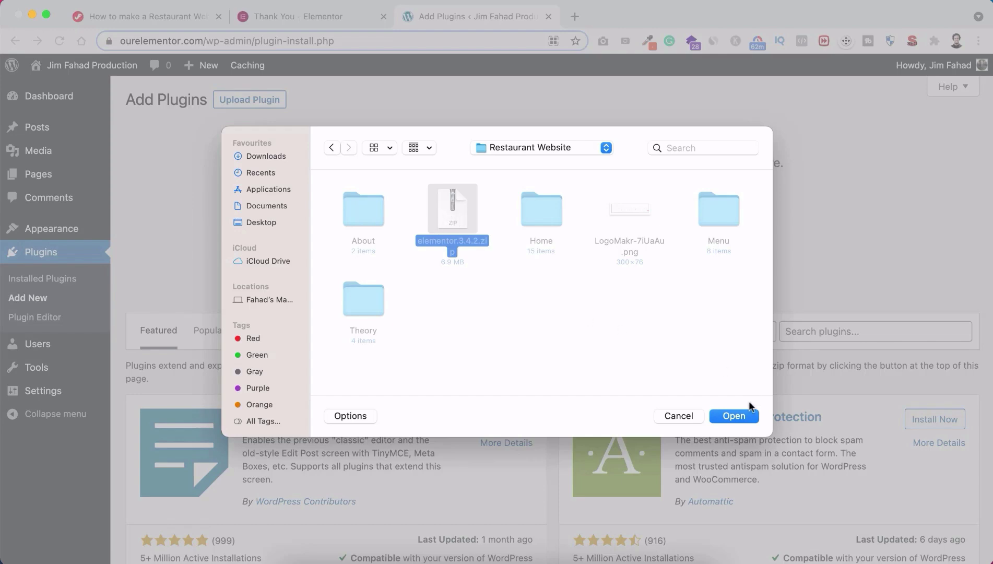
click(737, 416)
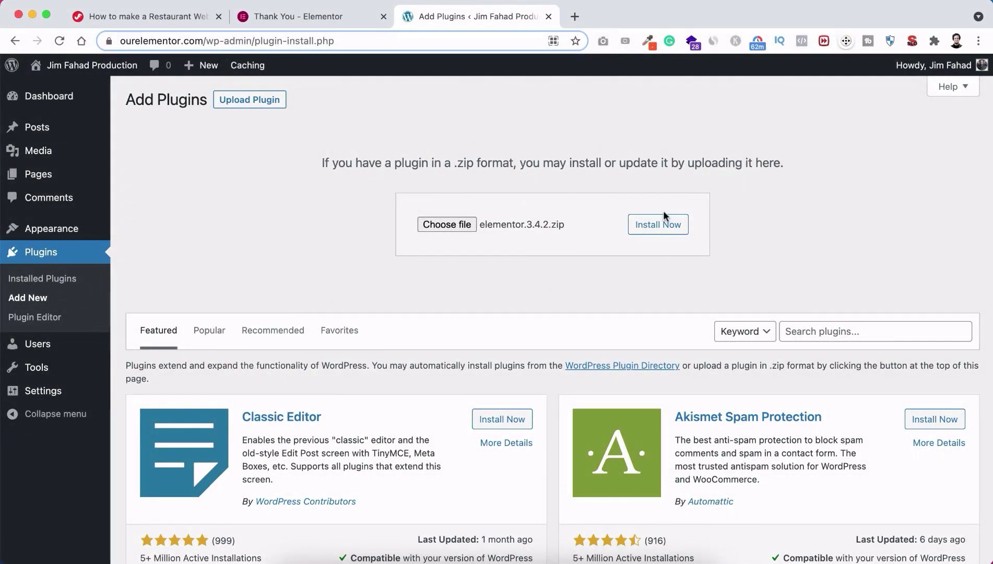
click(651, 226)
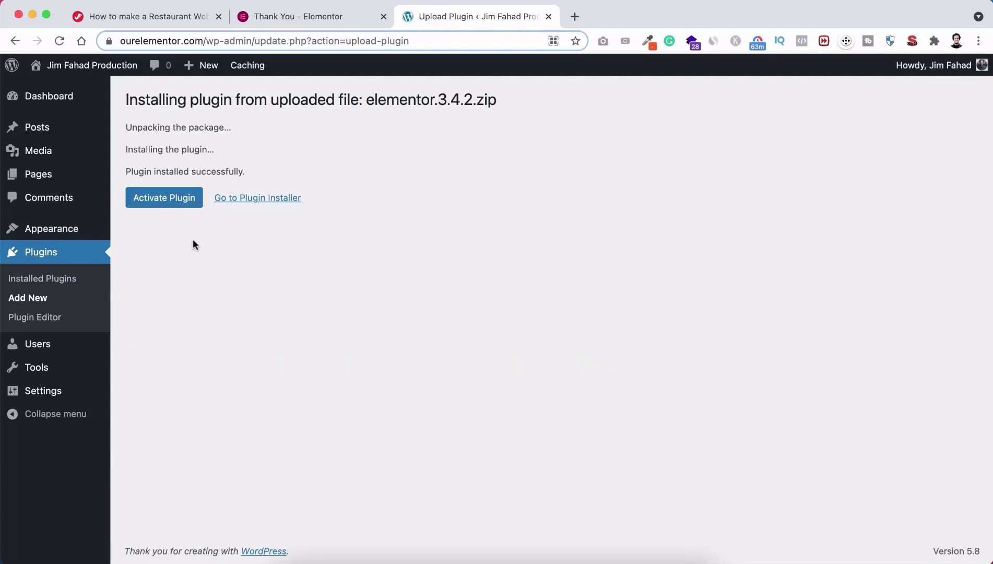
click(164, 197)
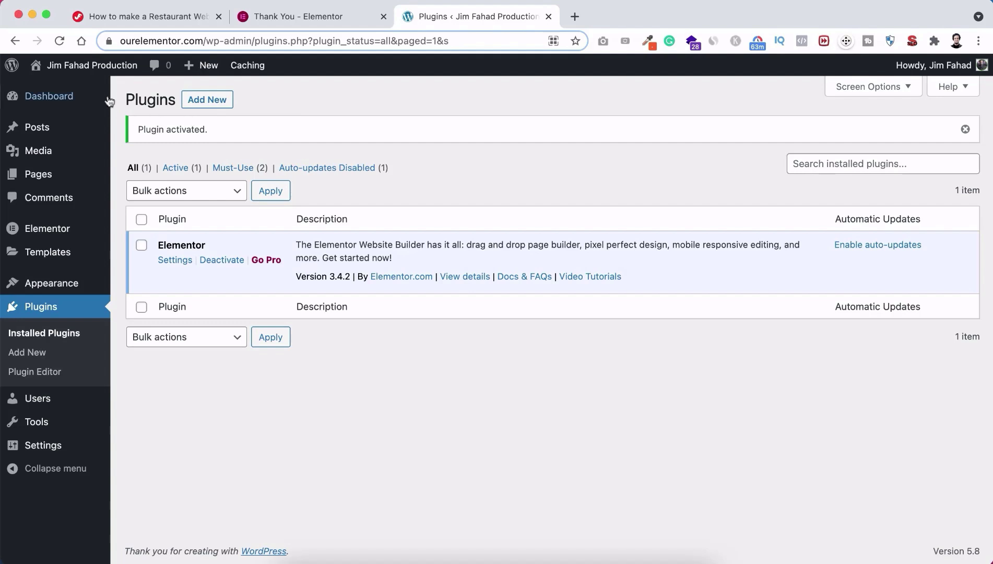
mouse_move(93, 67)
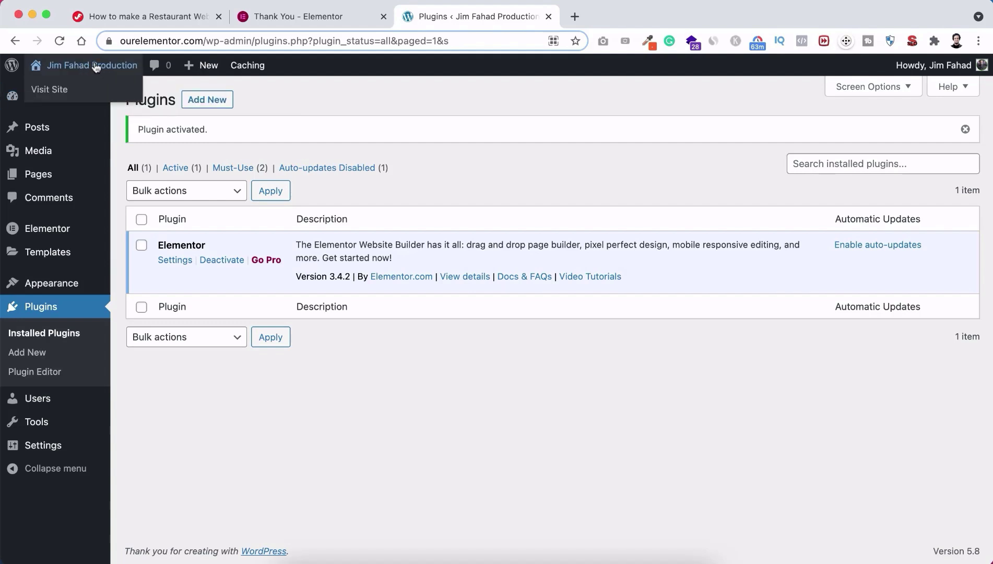
Step: Open the live site homepage in a new tab and look over the default Hello world post
right_click(61, 91)
click(81, 94)
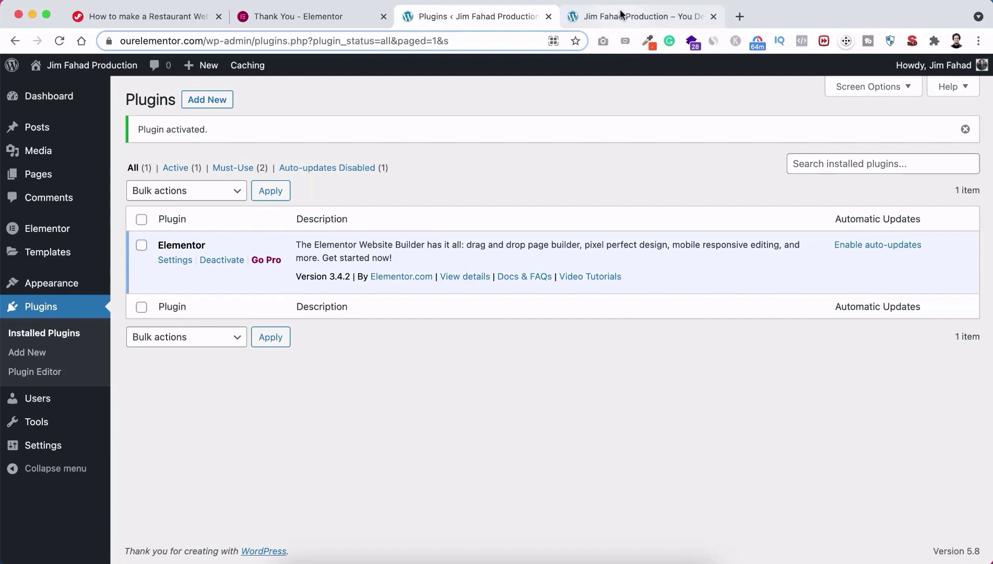
click(621, 14)
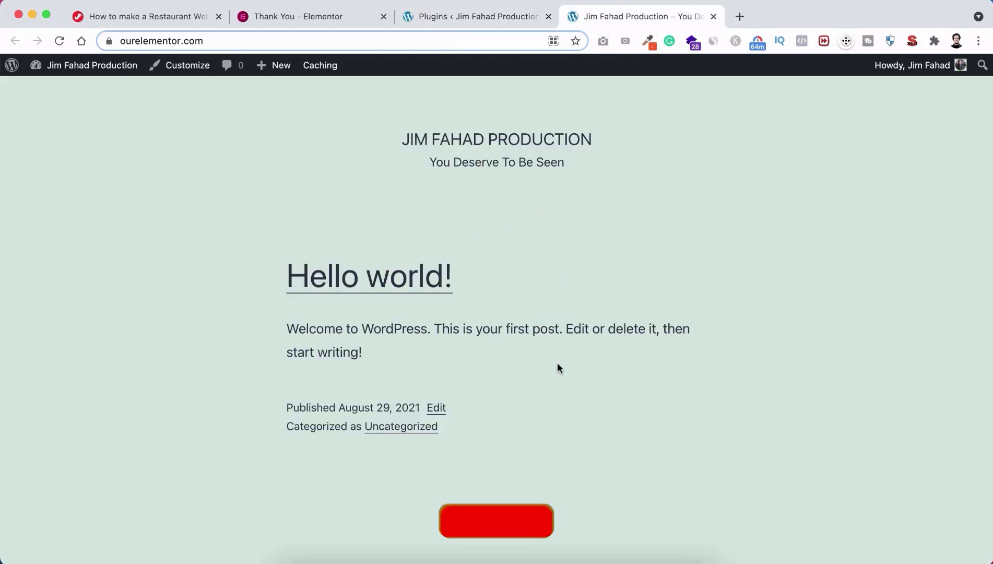
scroll(557, 369, down, 6)
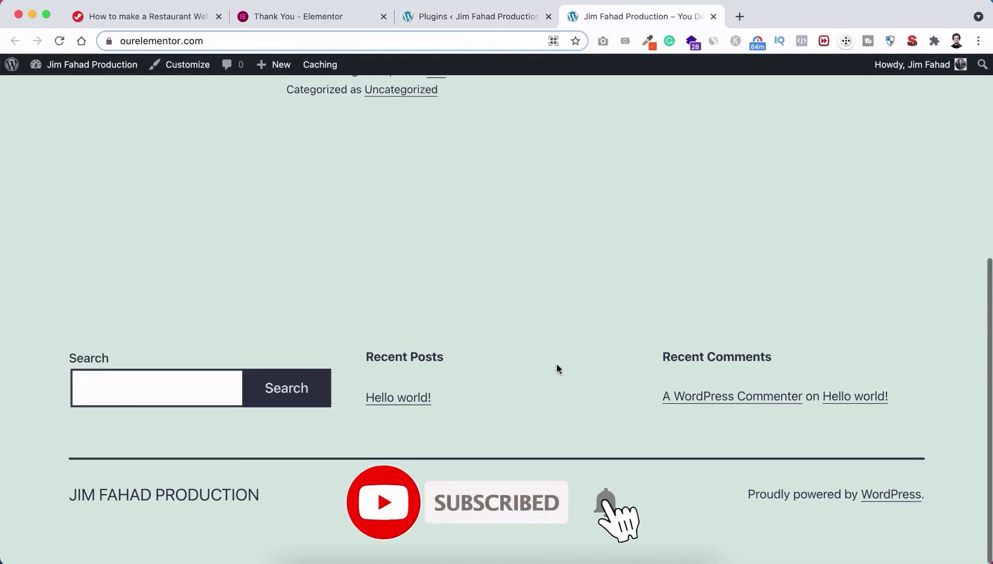
scroll(555, 312, up, 6)
scroll(556, 312, up, 2)
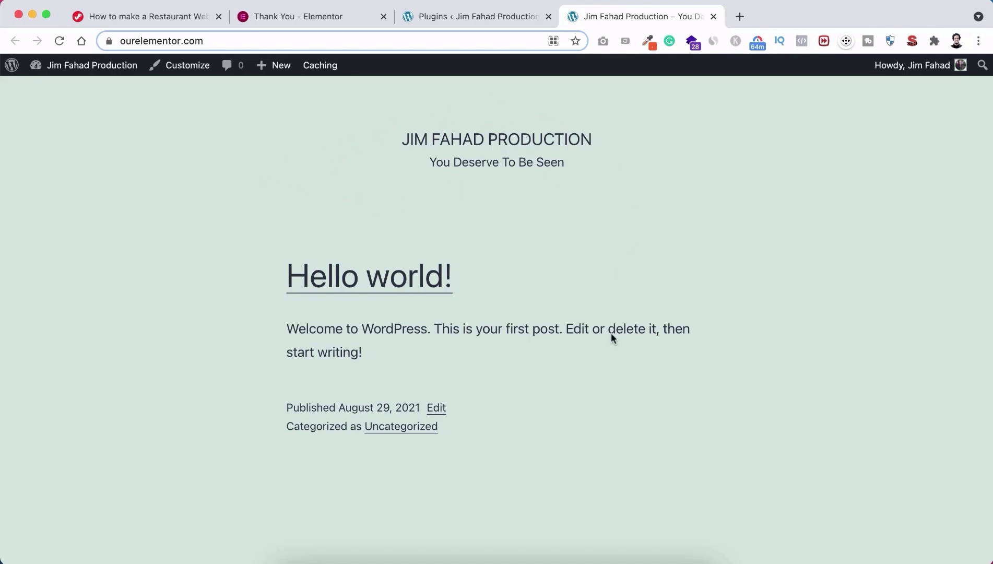
scroll(605, 356, down, 6)
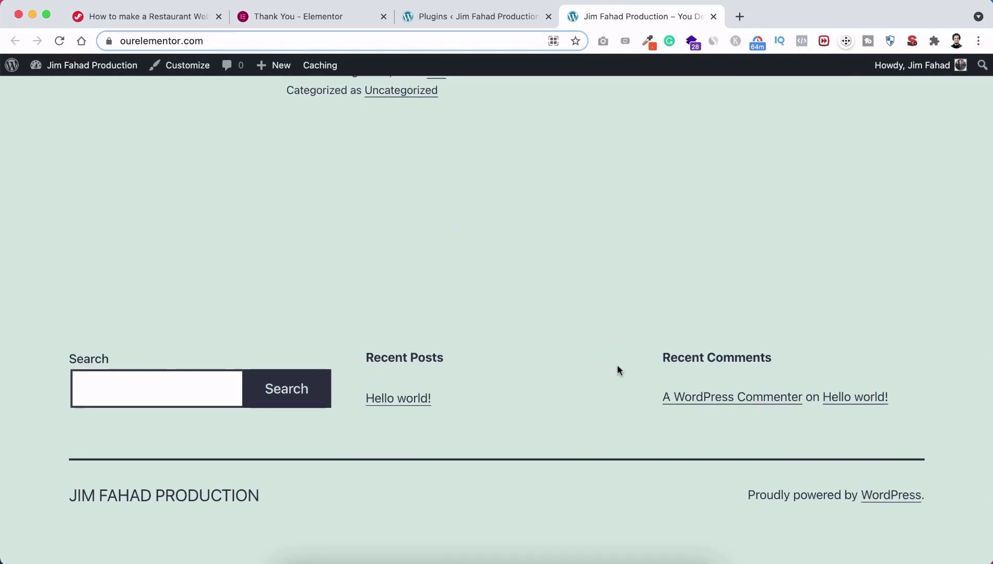
scroll(559, 218, up, 6)
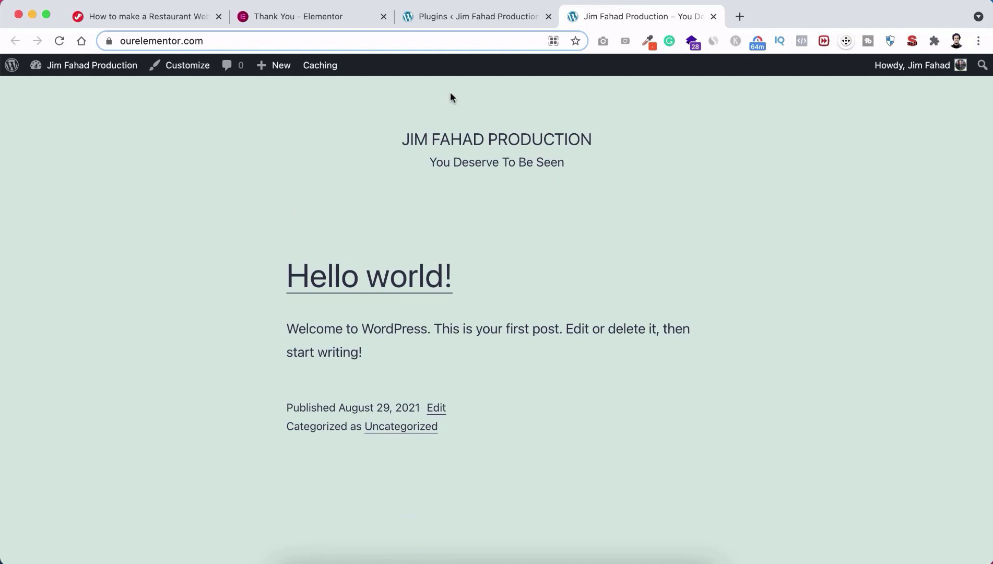
click(465, 18)
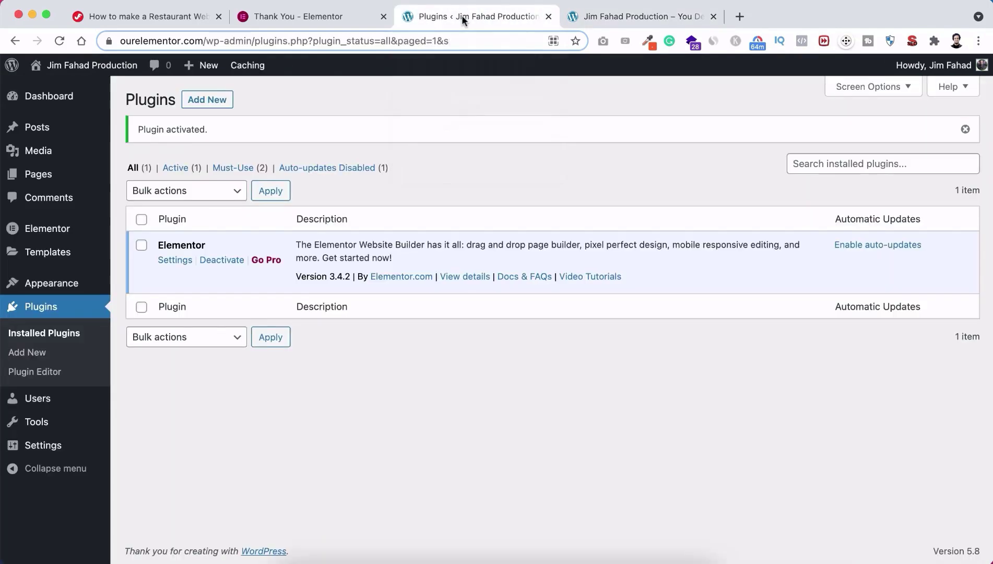
mouse_move(39, 289)
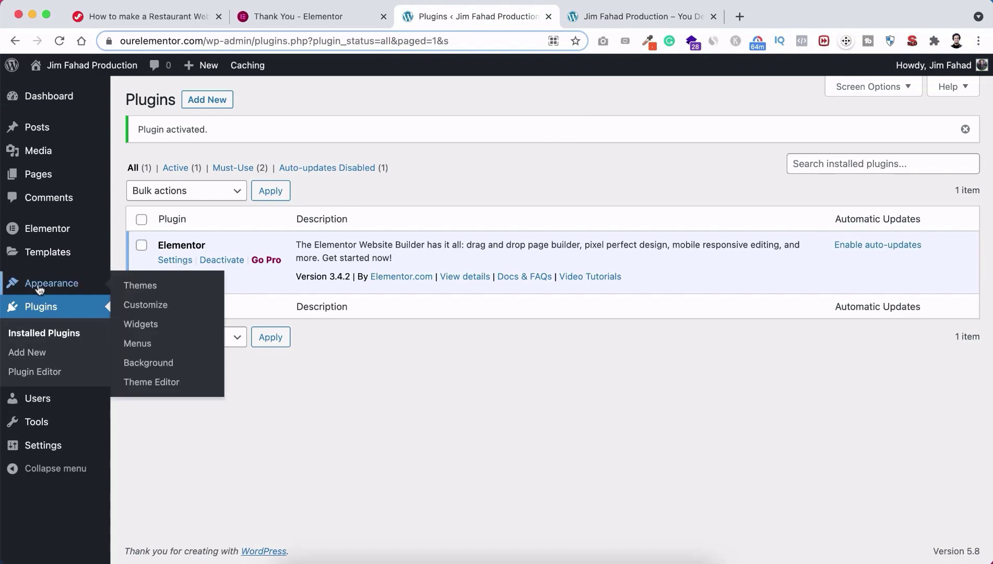
click(149, 286)
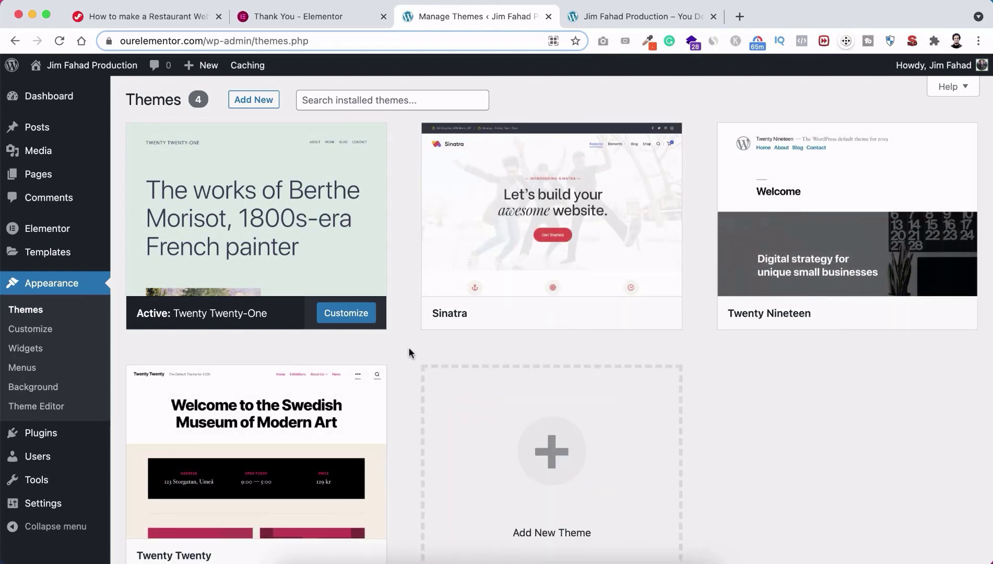
scroll(401, 410, down, 1)
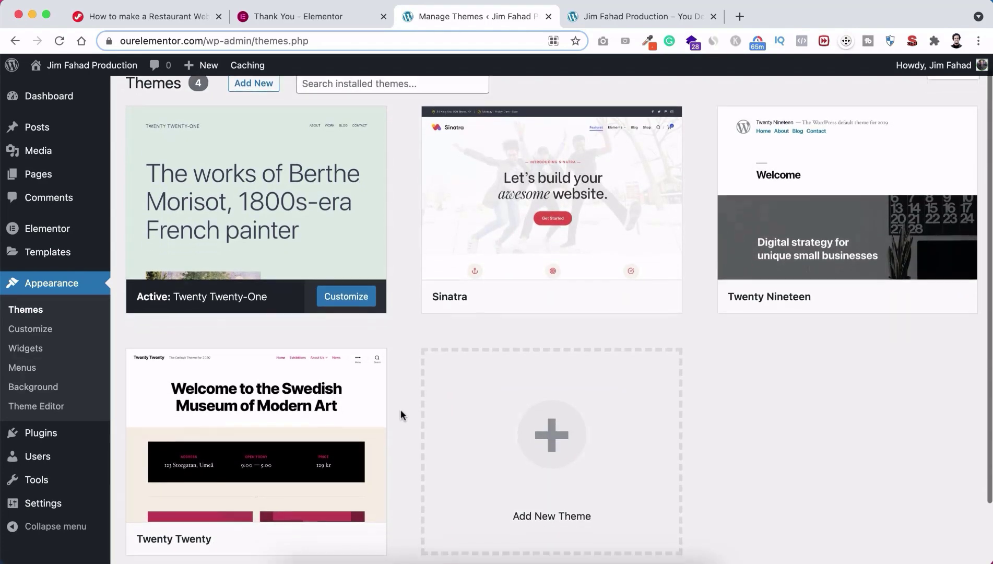
scroll(400, 410, up, 1)
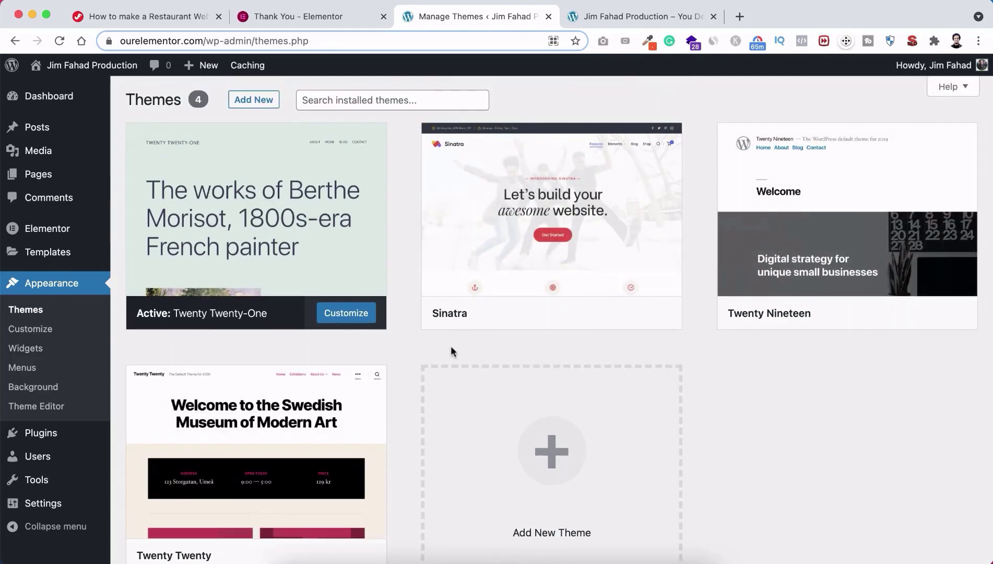
scroll(411, 350, down, 3)
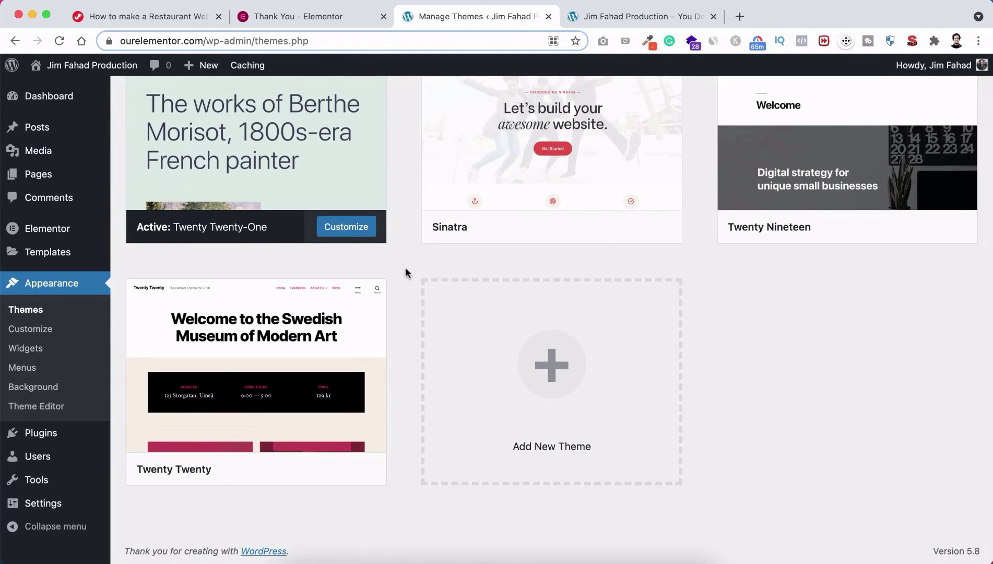
scroll(410, 260, up, 3)
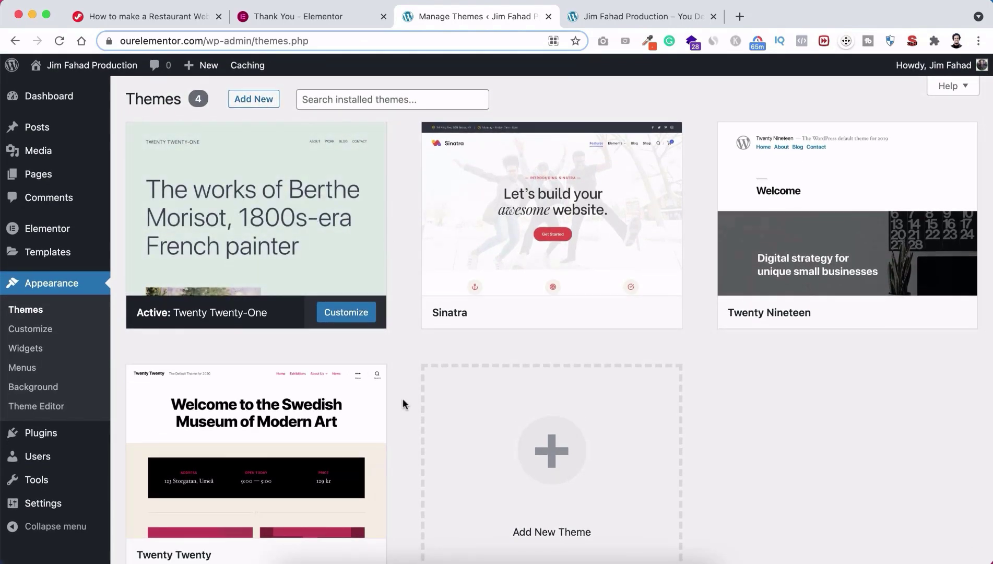
scroll(402, 398, down, 2)
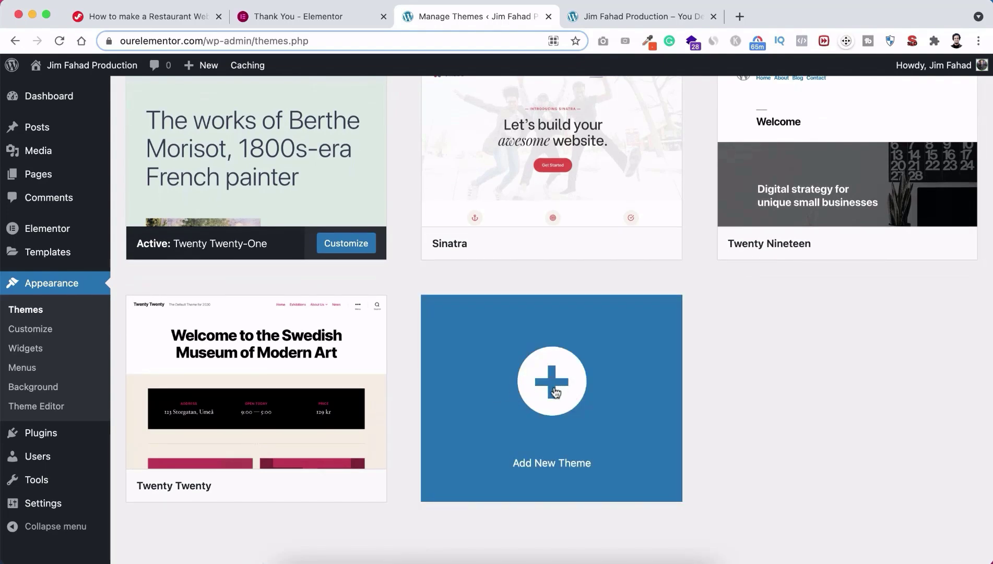
Step: Search the Add Themes directory for 'phlox' and install the Phlox theme
click(555, 393)
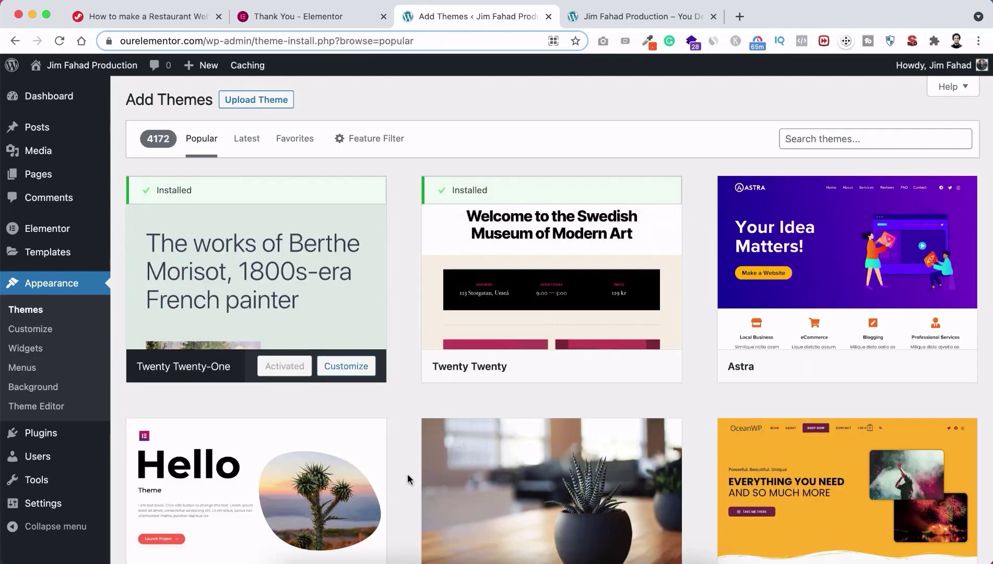
scroll(407, 478, down, 5)
scroll(407, 478, down, 6)
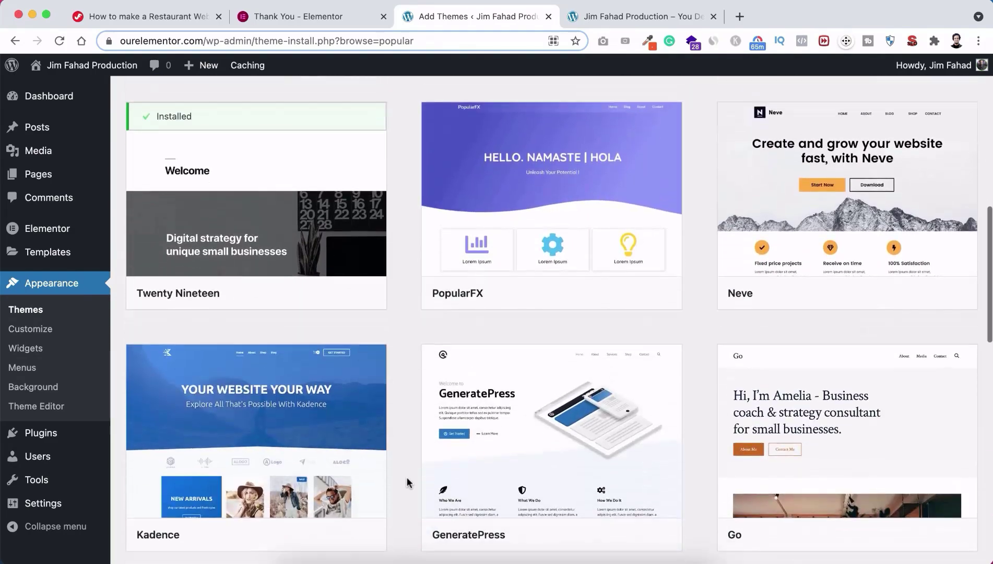
scroll(406, 477, down, 5)
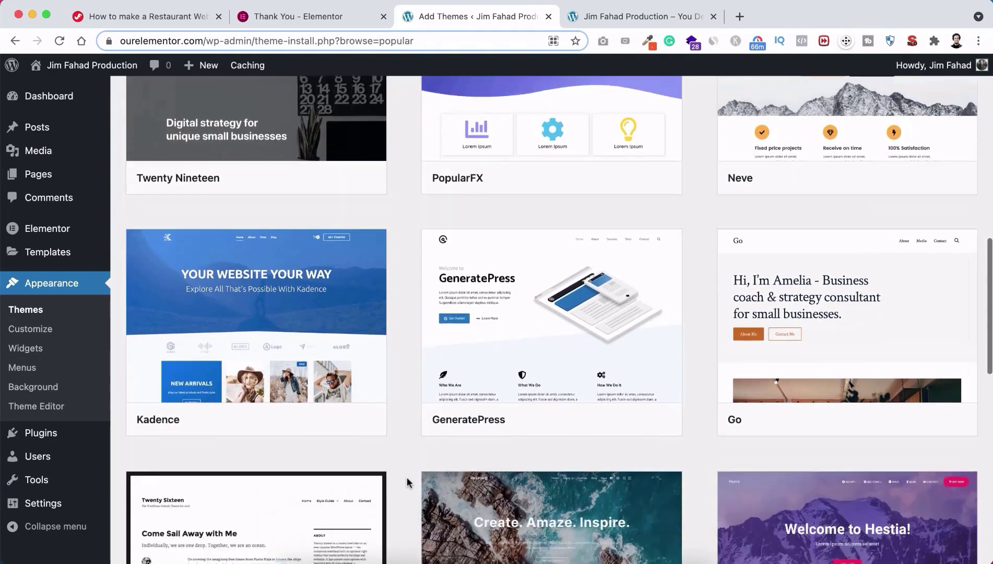
scroll(411, 381, up, 13)
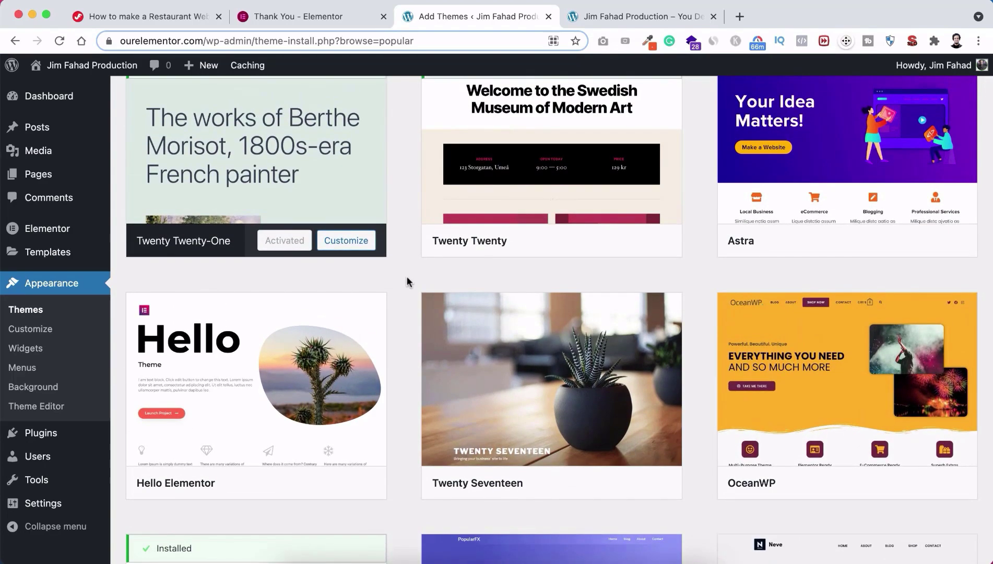
scroll(406, 192, up, 3)
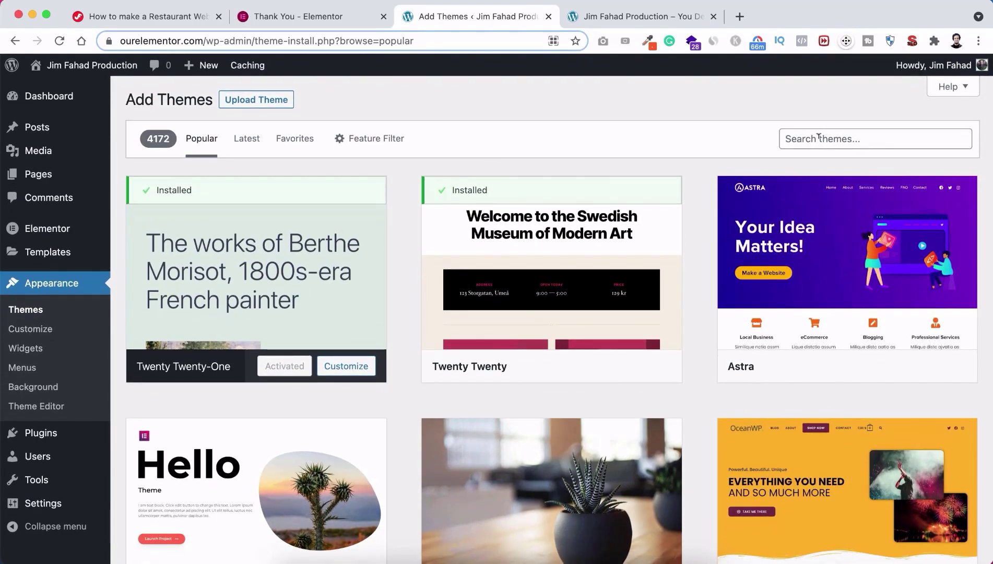
click(819, 137)
text(phlox)
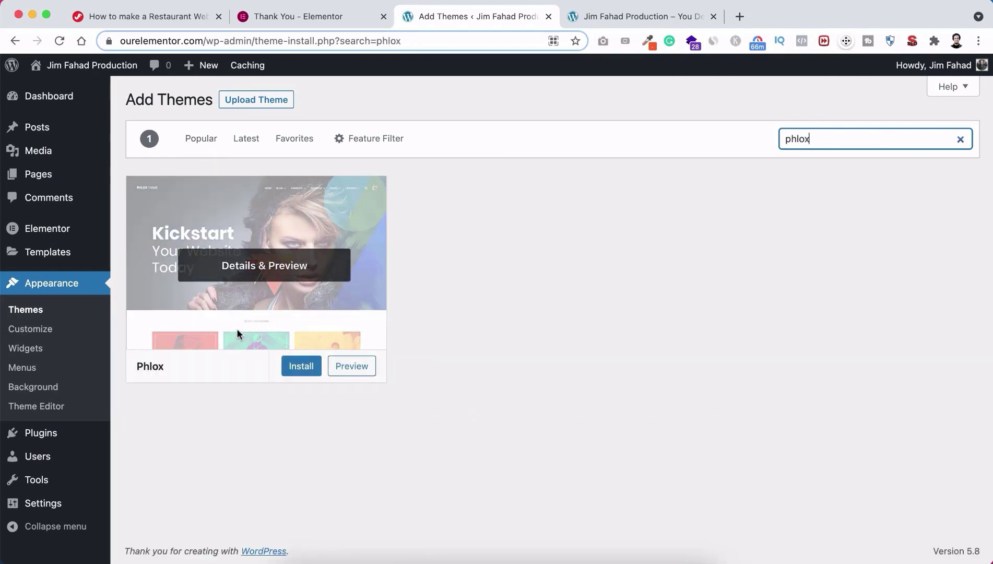
click(297, 366)
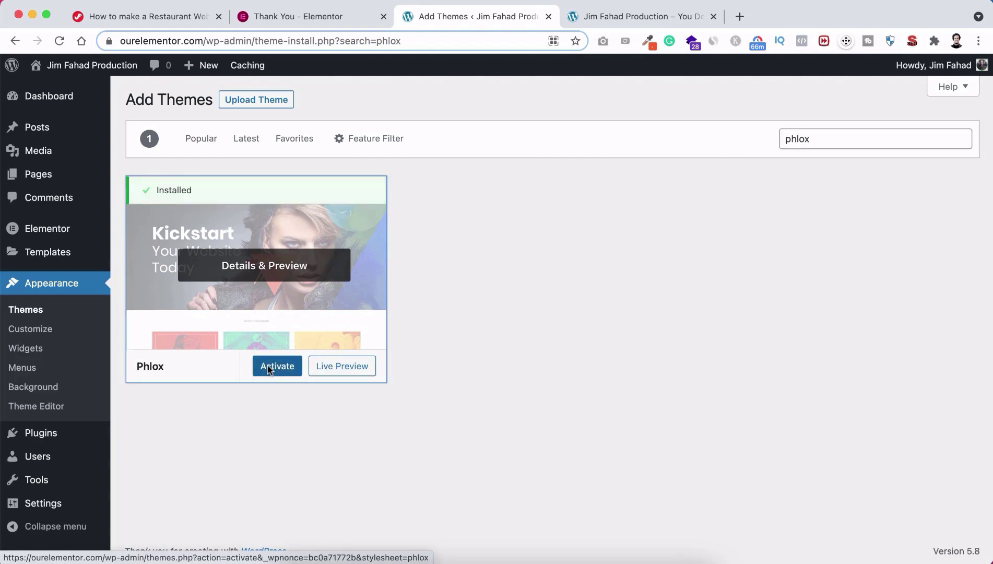
Step: Activate Phlox and confirm it shows as the active theme on the Themes page
click(270, 367)
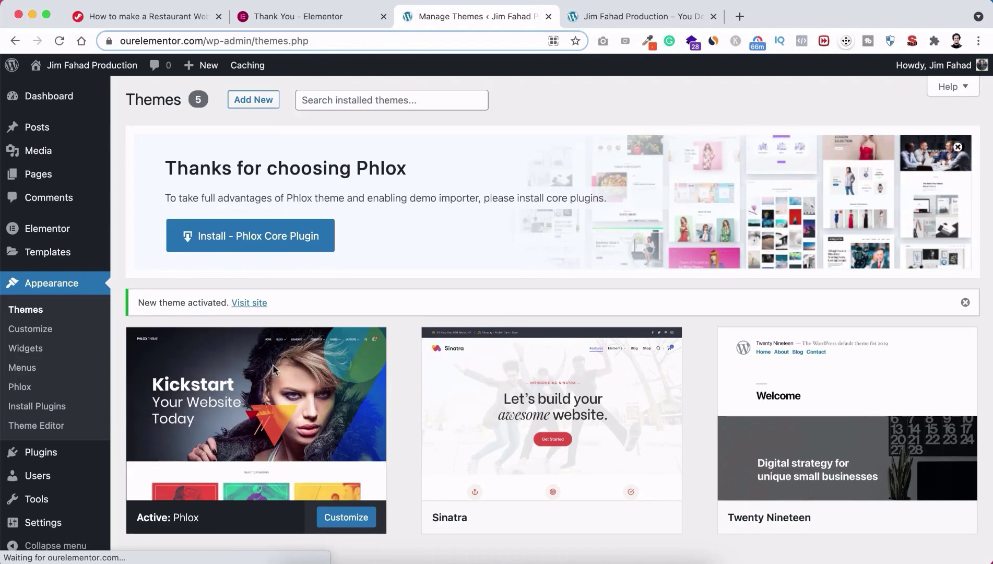
scroll(387, 380, down, 3)
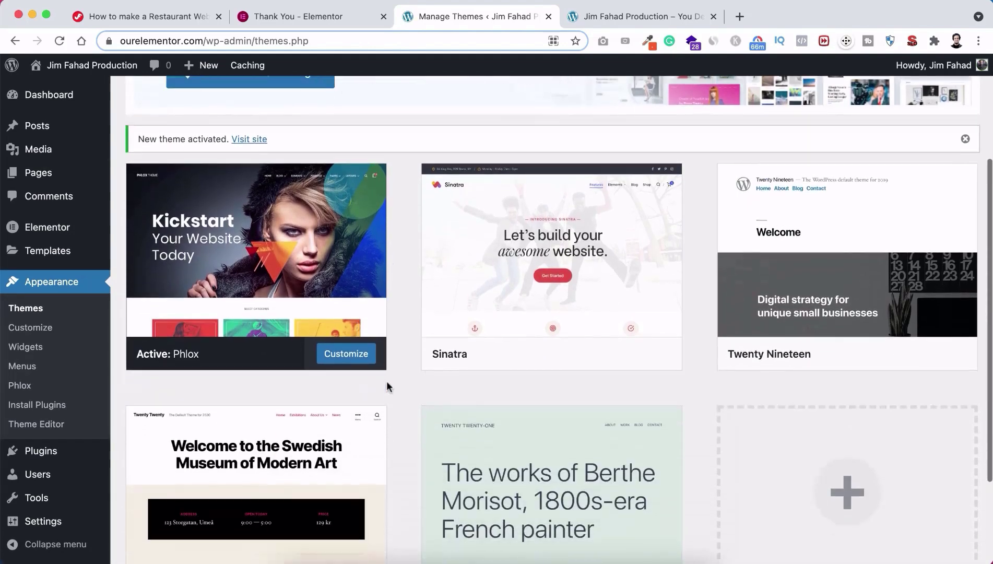
scroll(387, 384, up, 3)
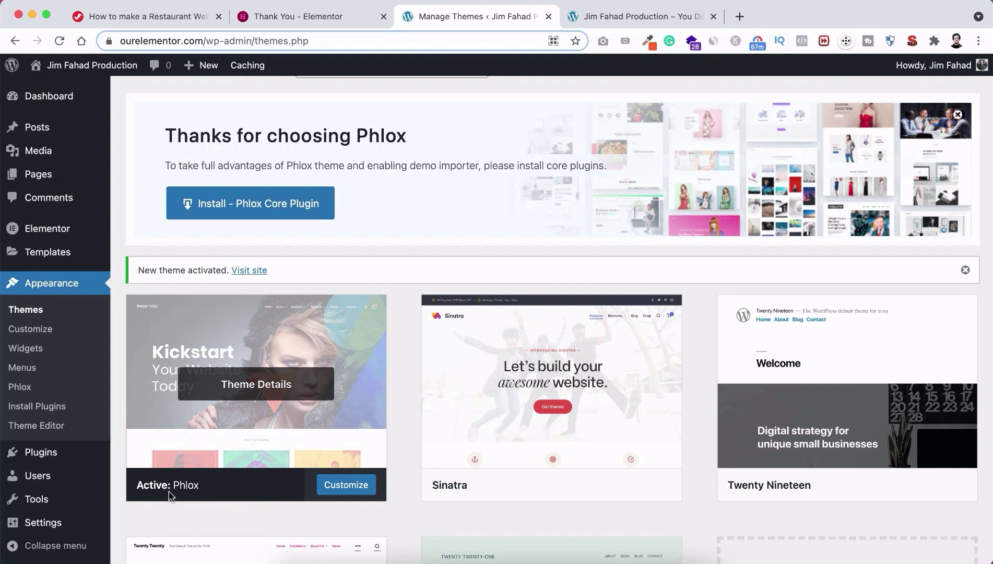
scroll(407, 333, up, 1)
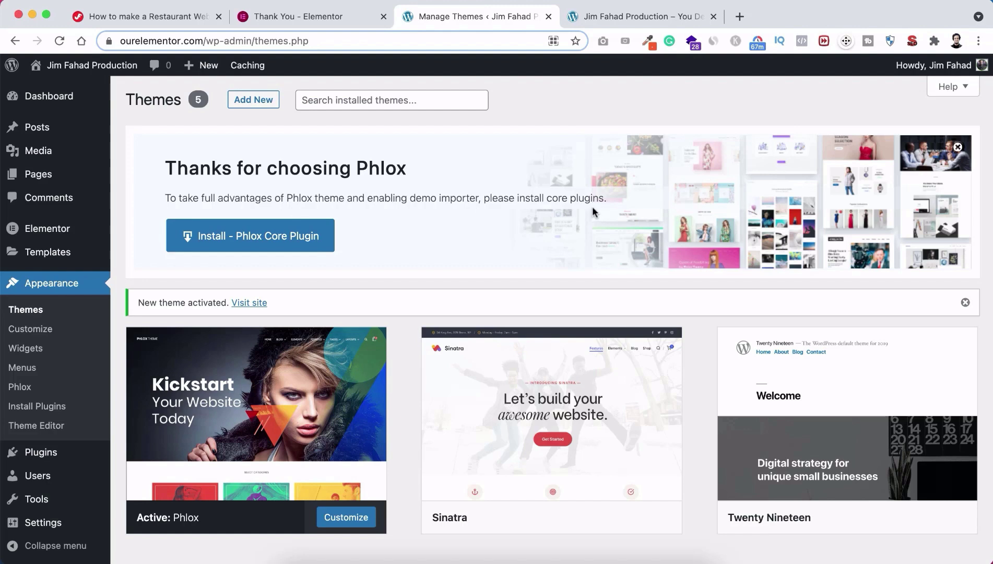
Step: Install and activate the Phlox Core Plugin to reach the Phlox 2.8.5 welcome dashboard
click(269, 240)
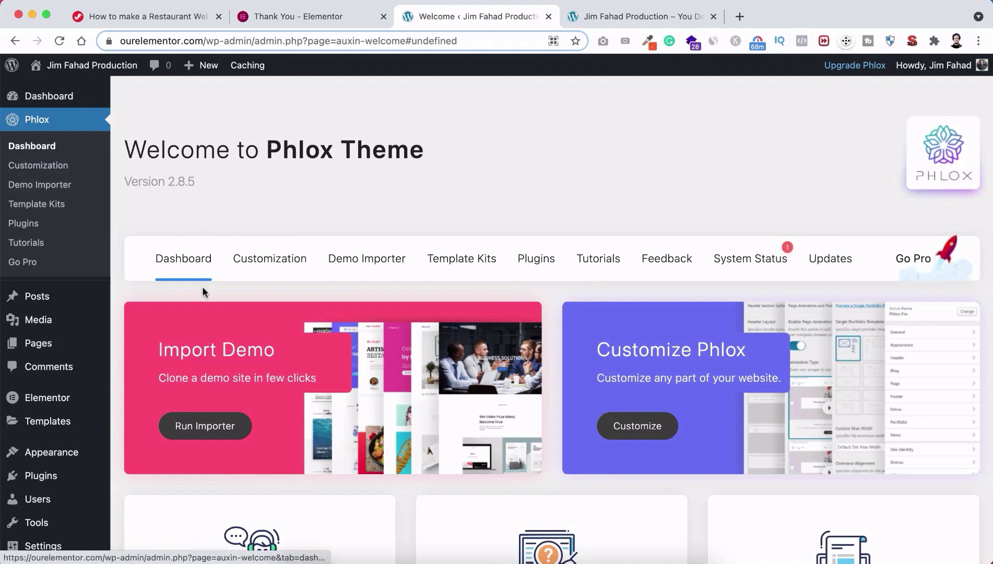
scroll(201, 286, down, 2)
scroll(202, 261, up, 2)
scroll(205, 273, down, 2)
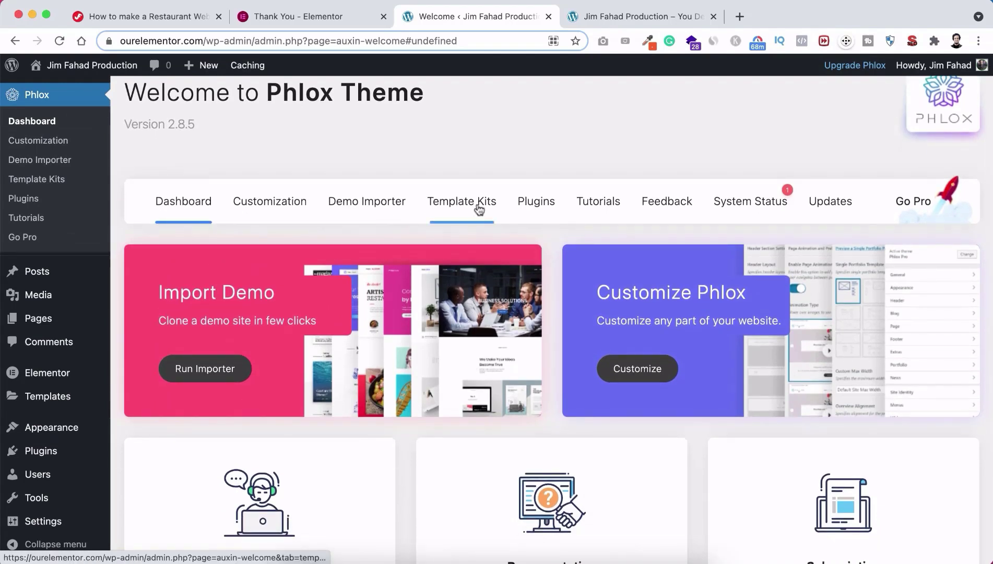
Step: Open the Phlox Demo Importer and browse demo sites like Digital Shop and Creative Corporate
click(373, 209)
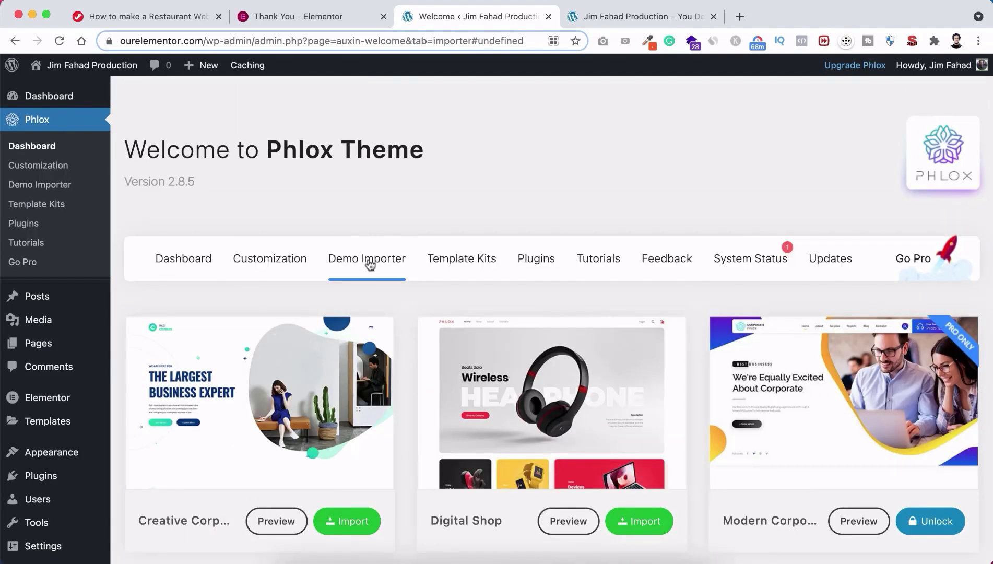
scroll(407, 405, down, 5)
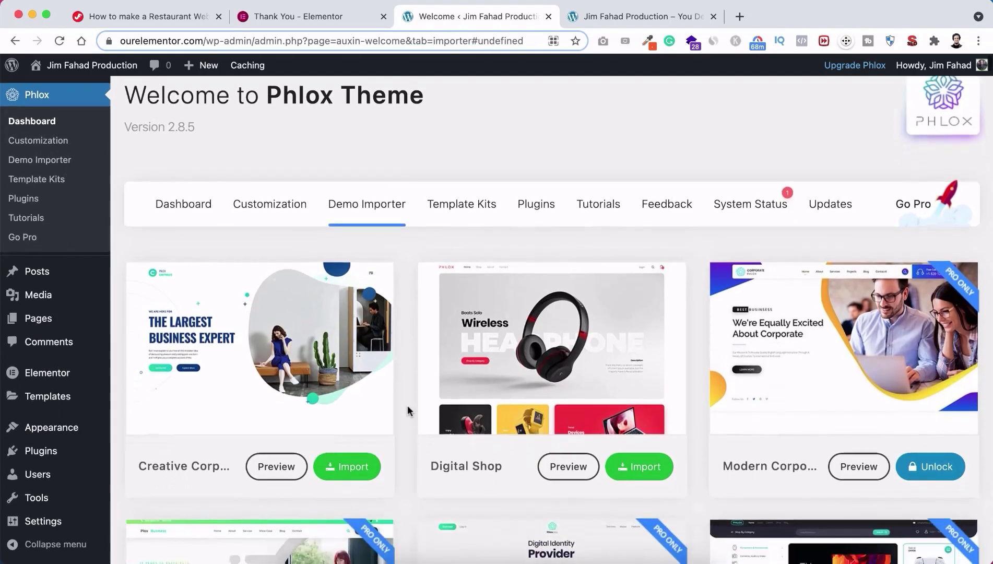
scroll(407, 405, down, 10)
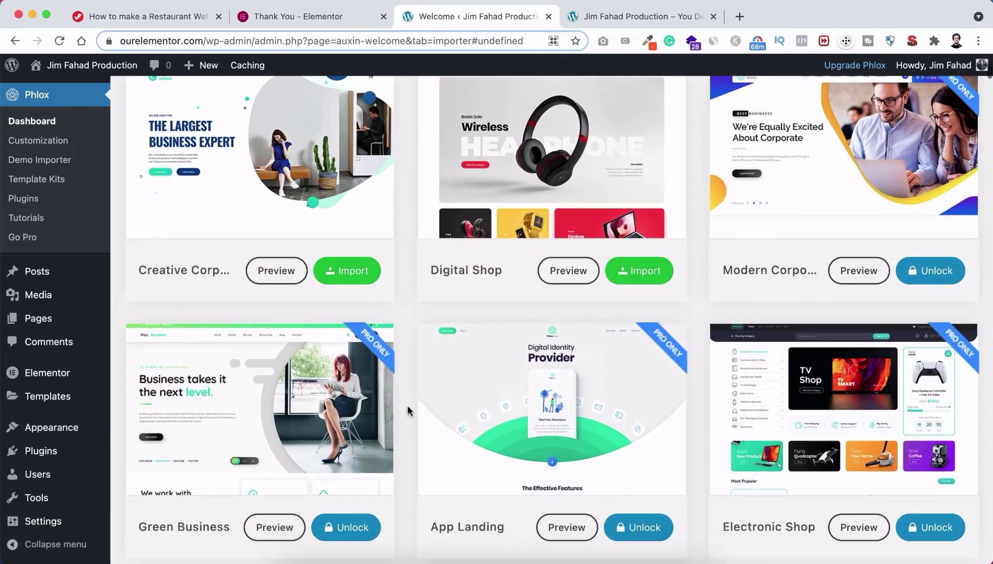
scroll(407, 410, up, 4)
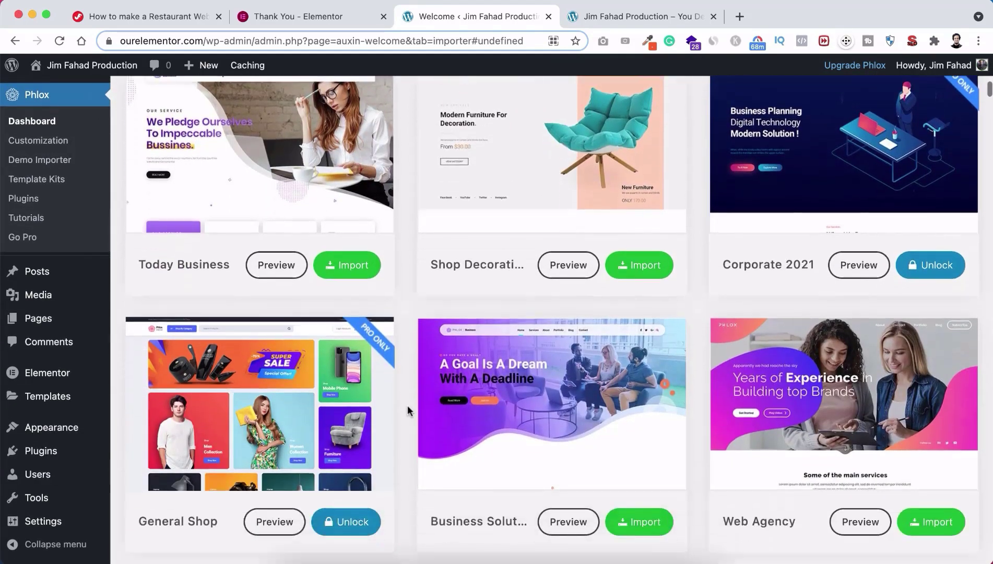
scroll(405, 335, up, 5)
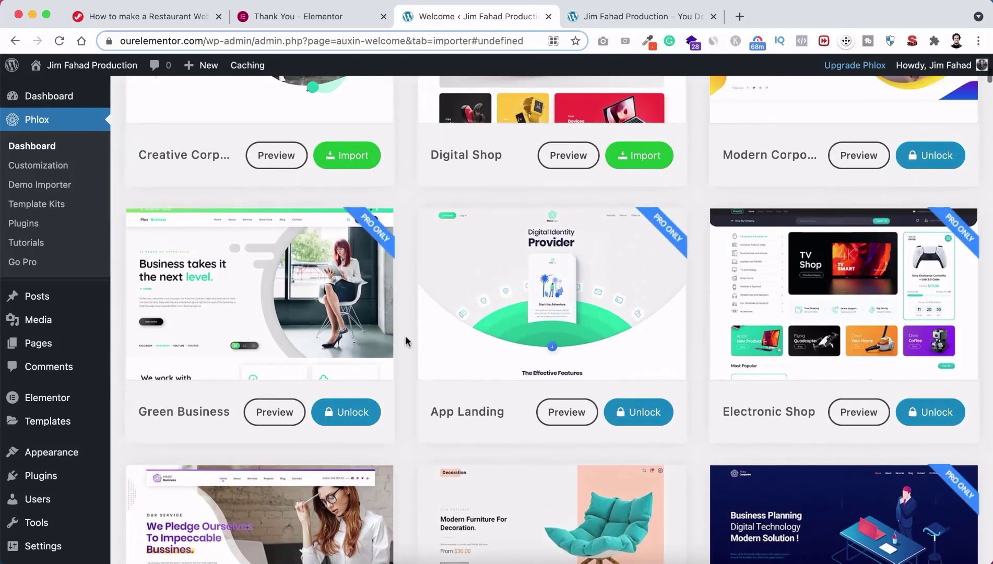
scroll(404, 277, up, 5)
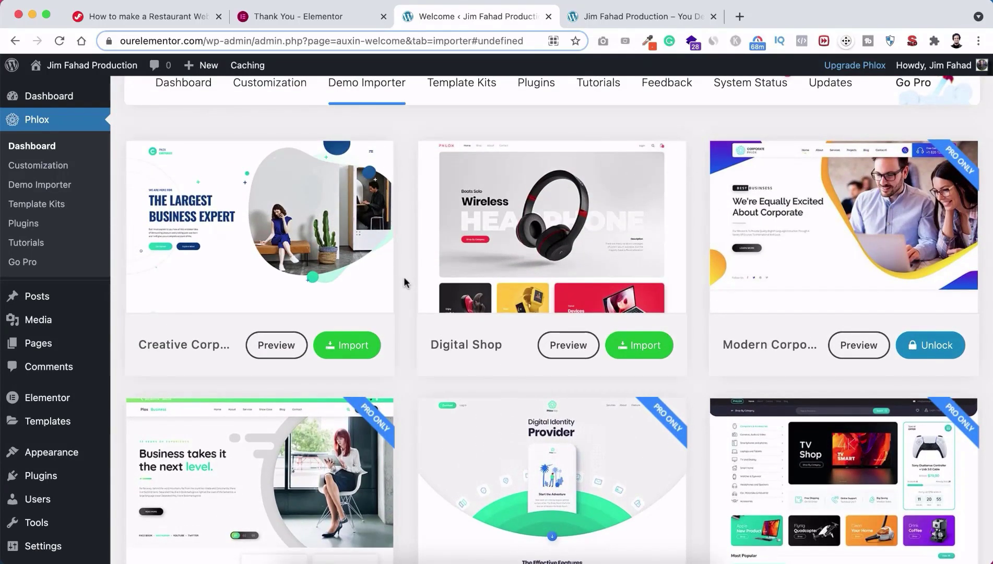
scroll(405, 283, down, 5)
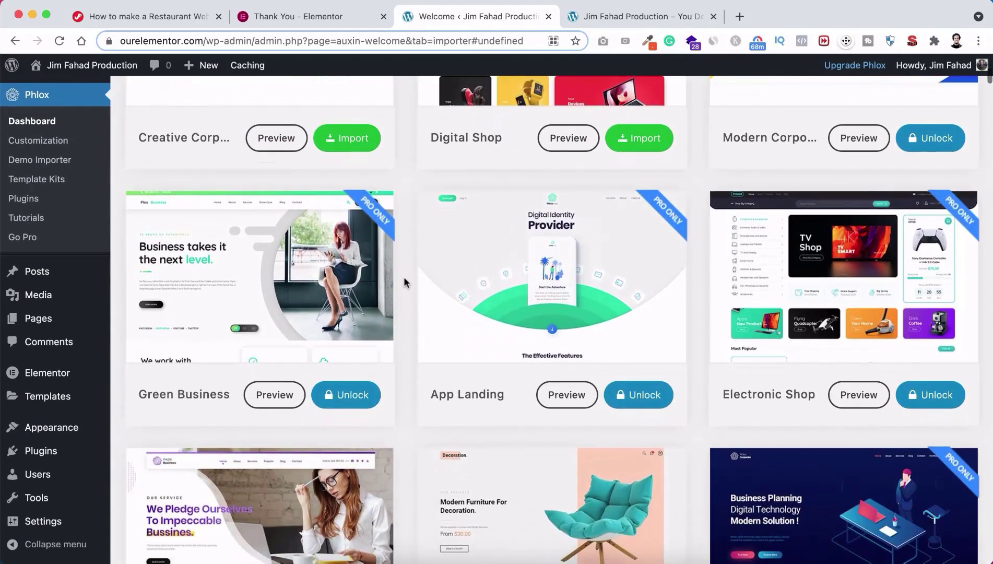
scroll(405, 283, up, 3)
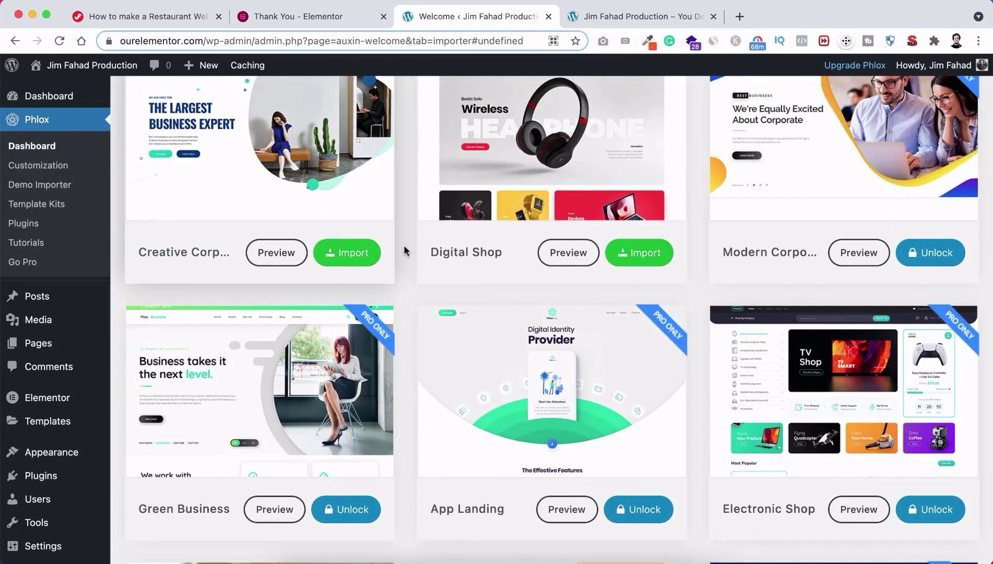
scroll(418, 245, up, 2)
scroll(475, 319, down, 5)
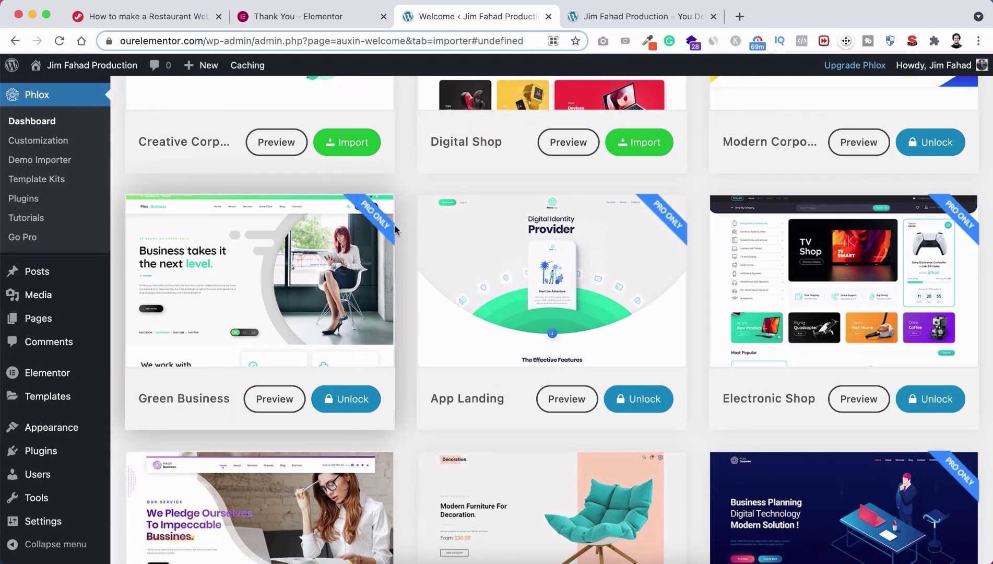
scroll(633, 290, down, 4)
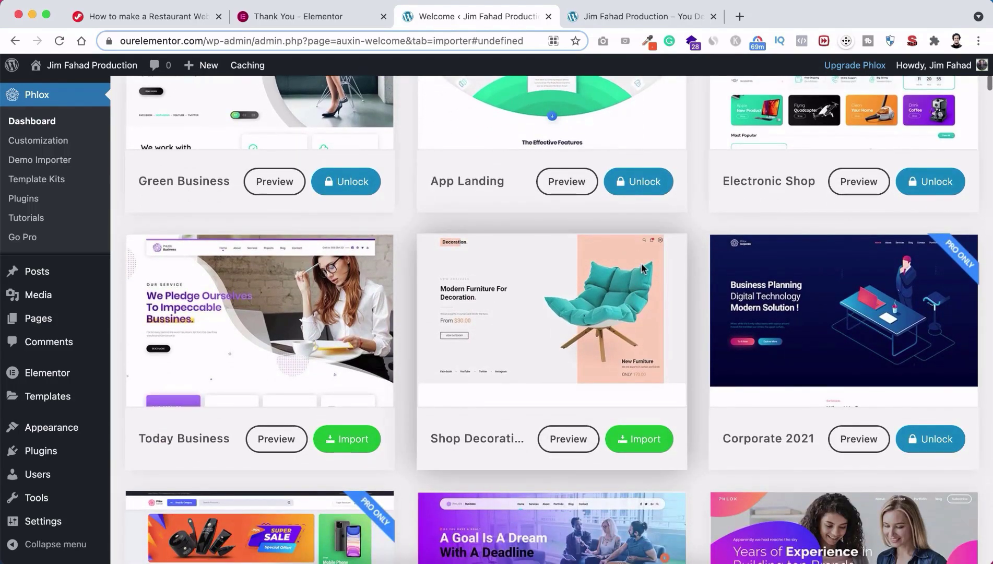
scroll(642, 268, up, 7)
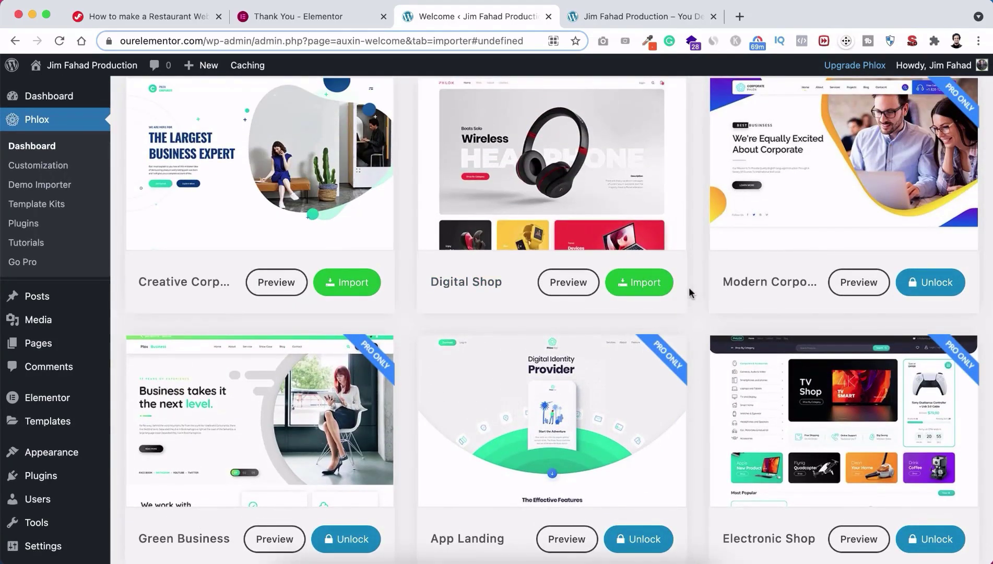
scroll(692, 314, down, 4)
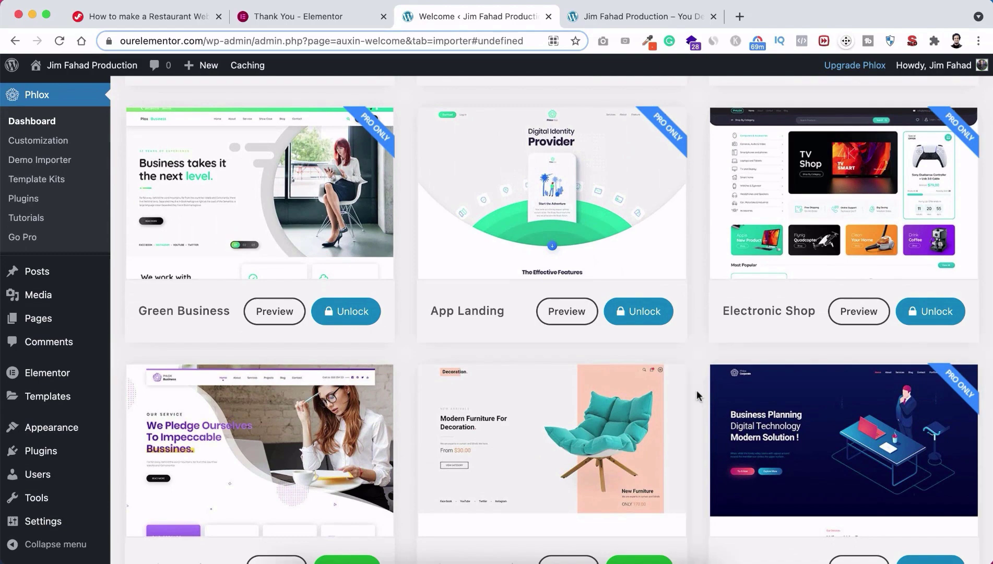
scroll(696, 390, down, 9)
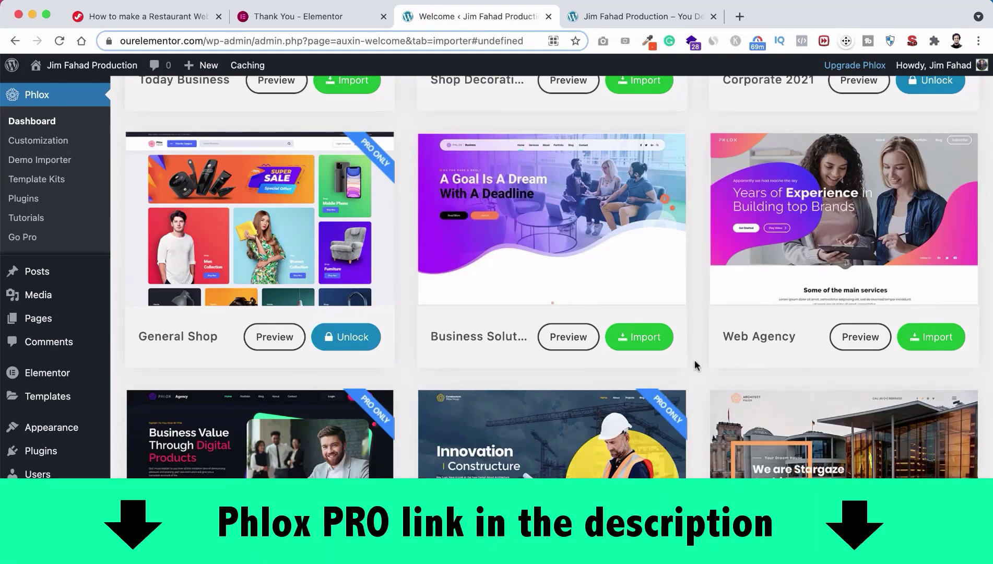
scroll(694, 360, up, 7)
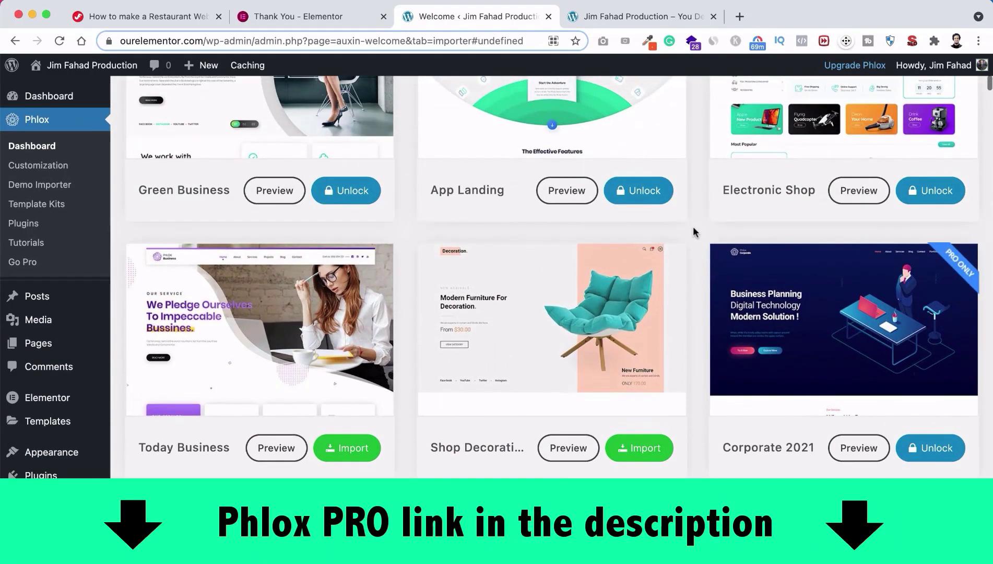
scroll(697, 198, up, 7)
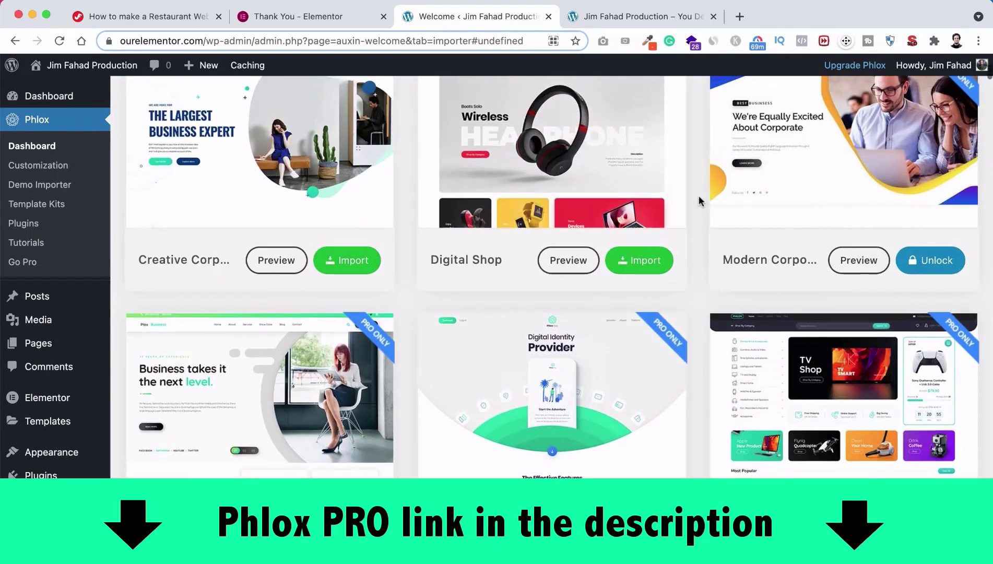
scroll(698, 198, up, 3)
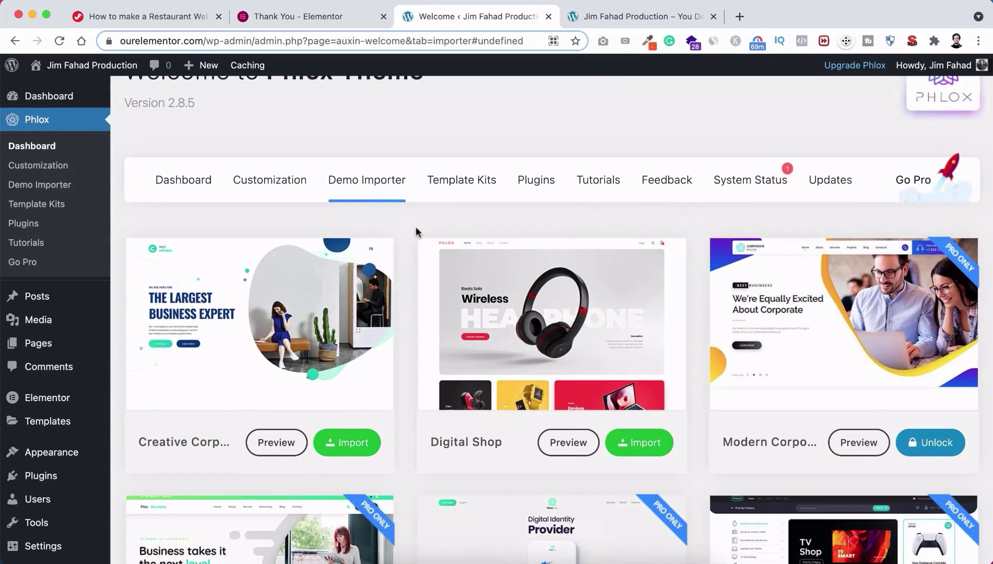
scroll(402, 272, up, 2)
scroll(402, 271, down, 3)
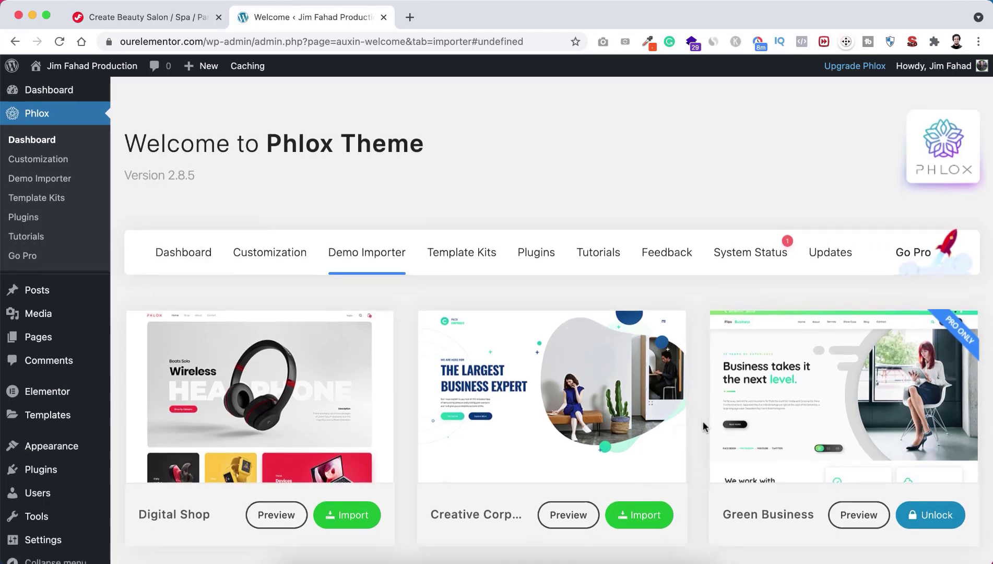
Step: Find the Beauty Salon demo by searching 'beauty' and start its import
scroll(703, 424, down, 3)
scroll(702, 426, up, 3)
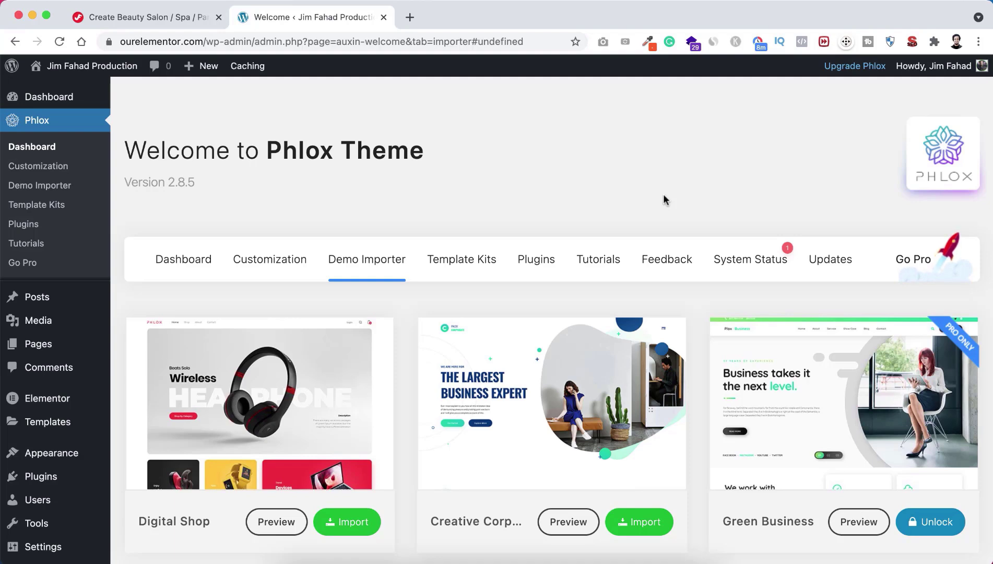
key(super+f)
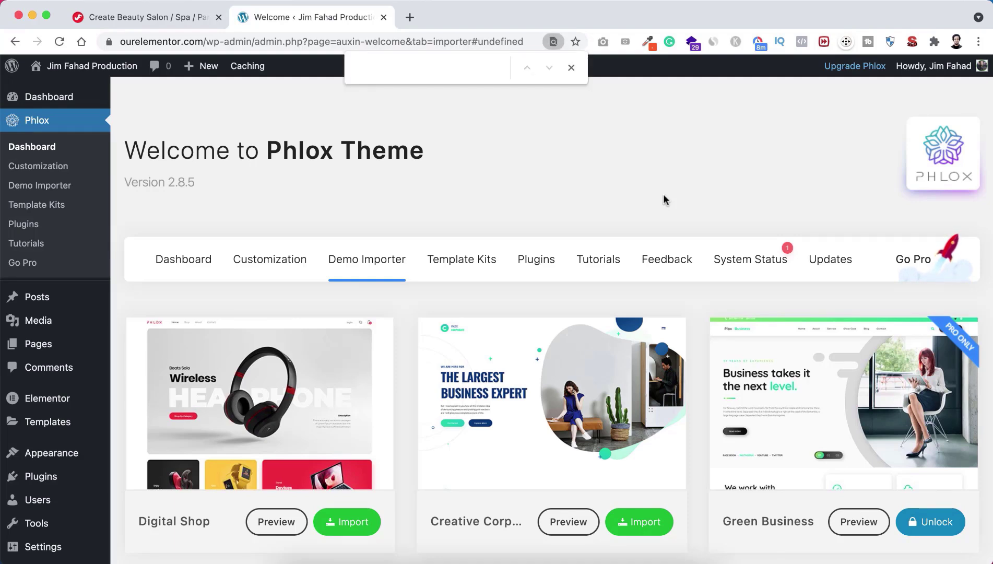
text(beauty)
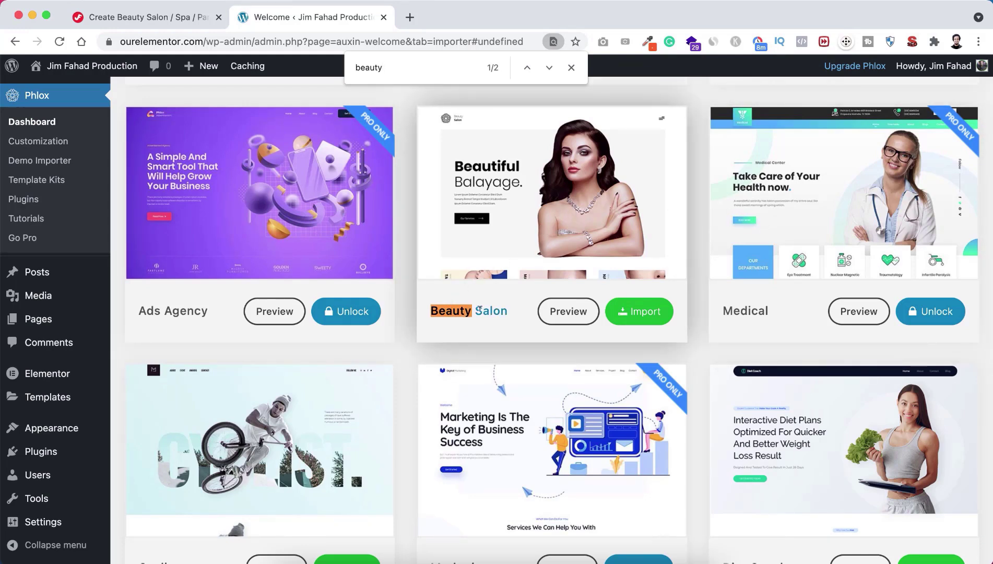
click(644, 313)
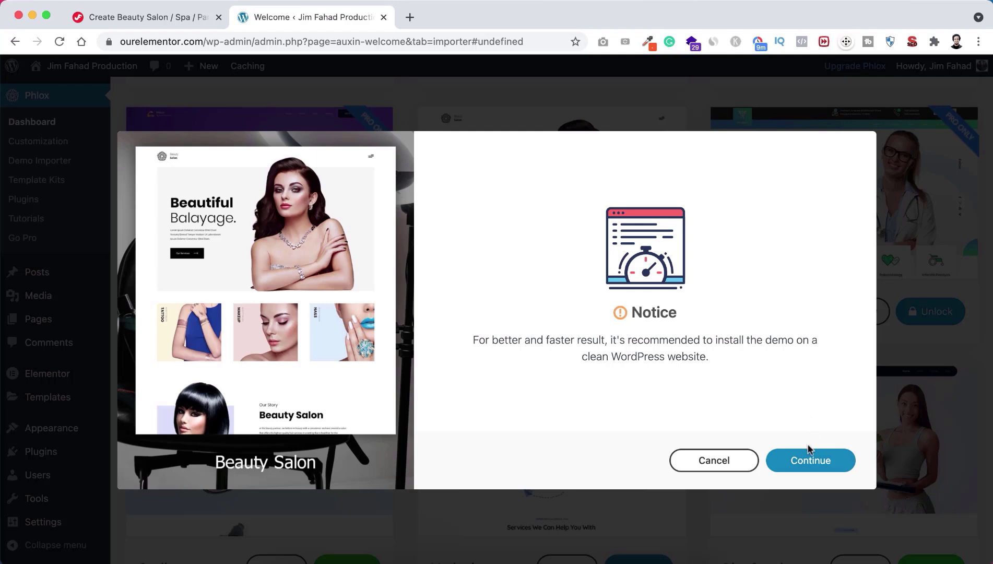
Step: Accept the clean-install notice and install Phlox Portfolio, Contact Form 7 and WP ULike
click(804, 462)
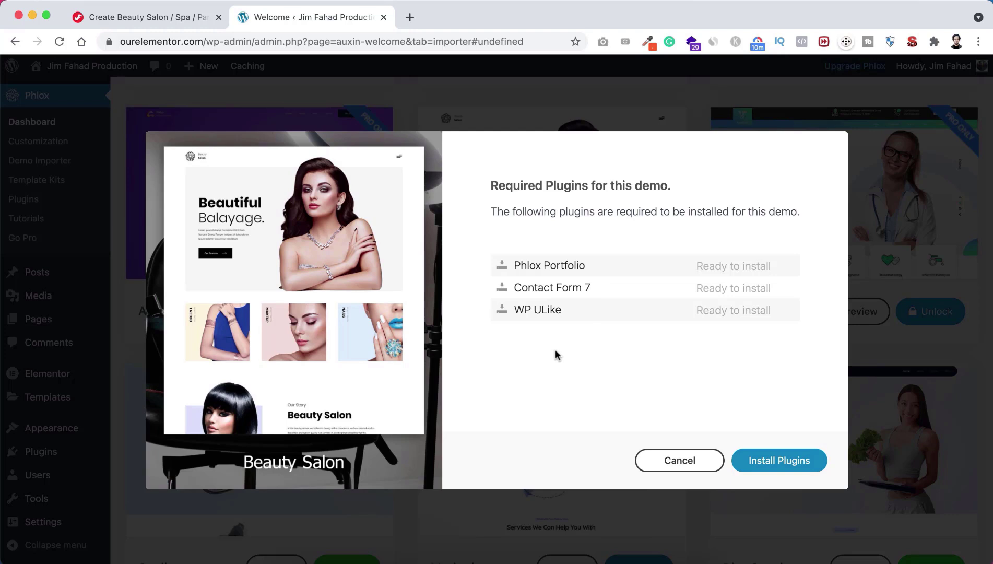
click(774, 461)
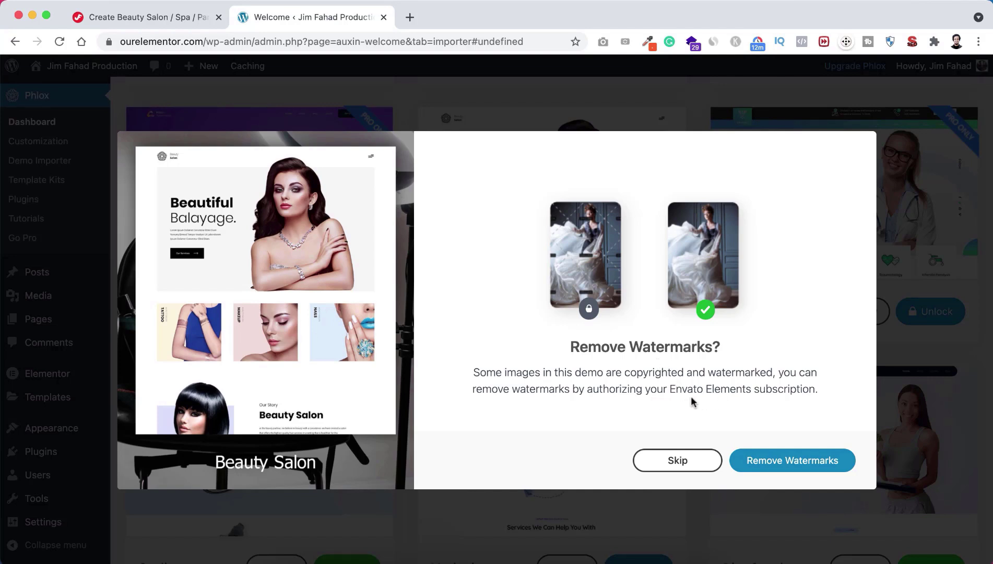
Step: Skip watermark removal, import the complete Beauty Salon website with media, and close the confirmation
click(681, 467)
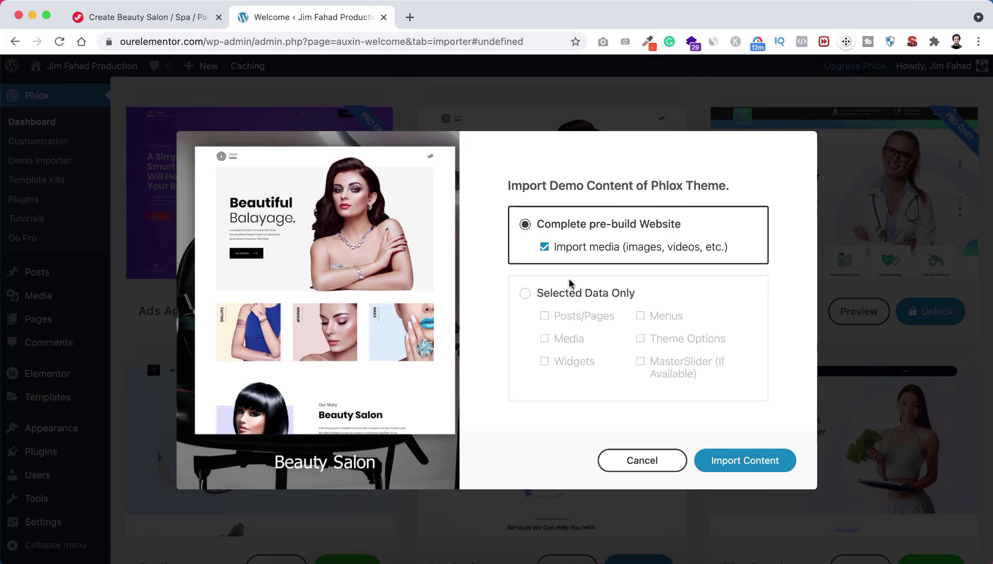
click(567, 295)
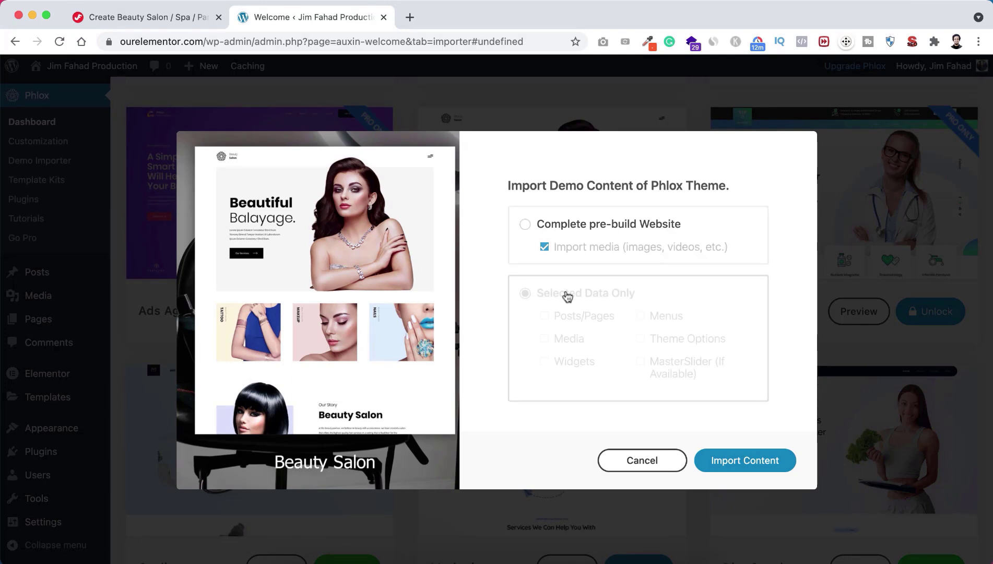
click(569, 338)
click(570, 321)
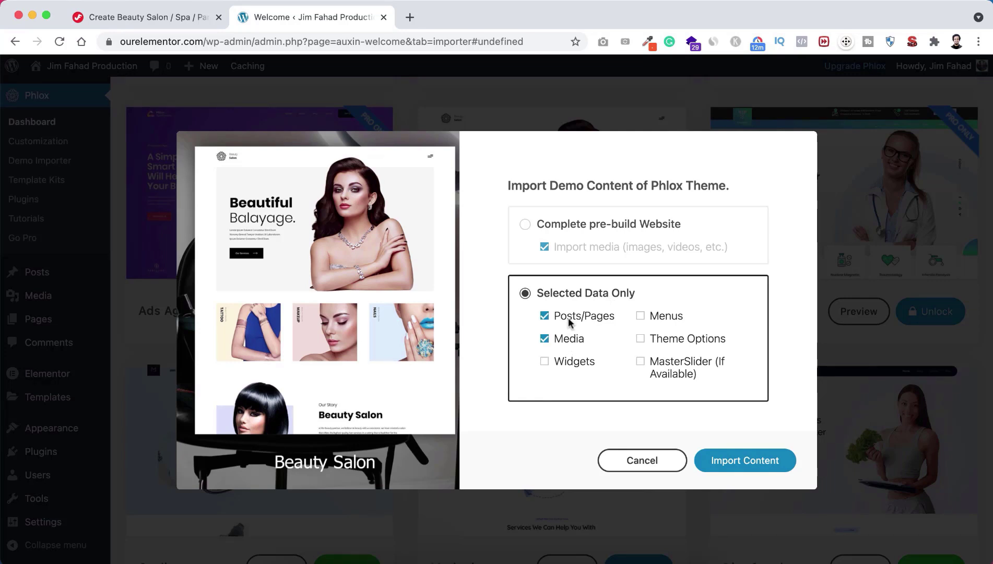
click(571, 224)
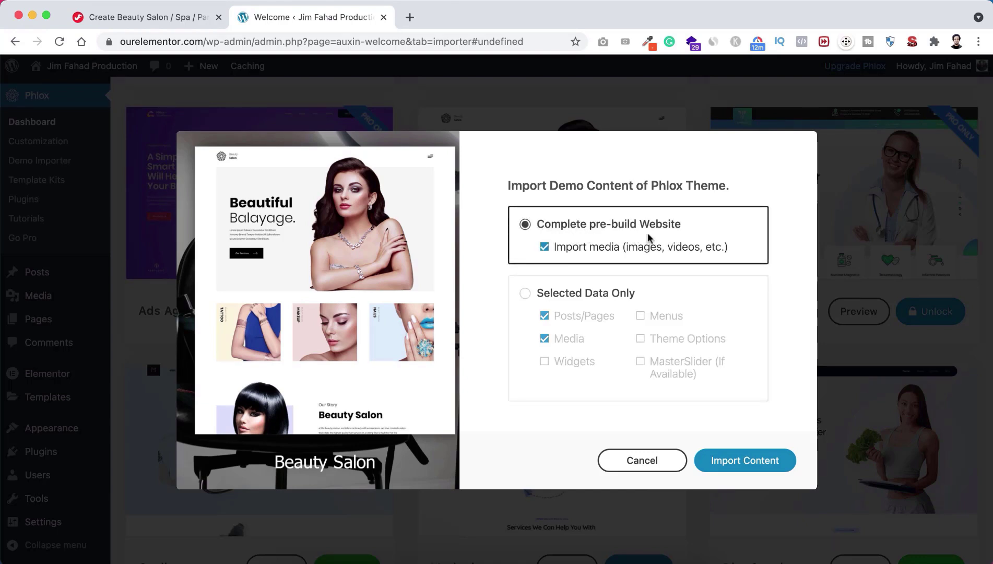
click(748, 460)
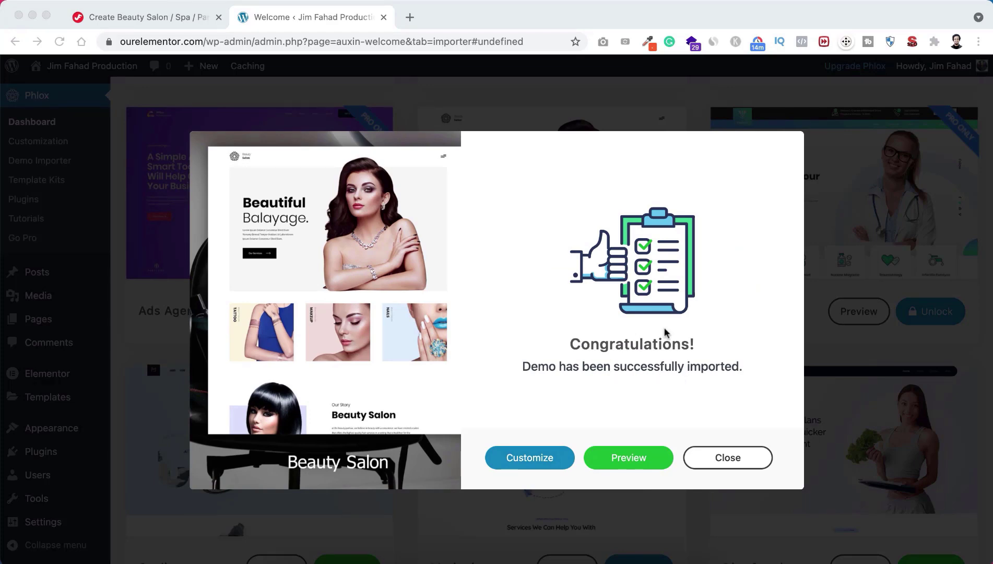
click(729, 460)
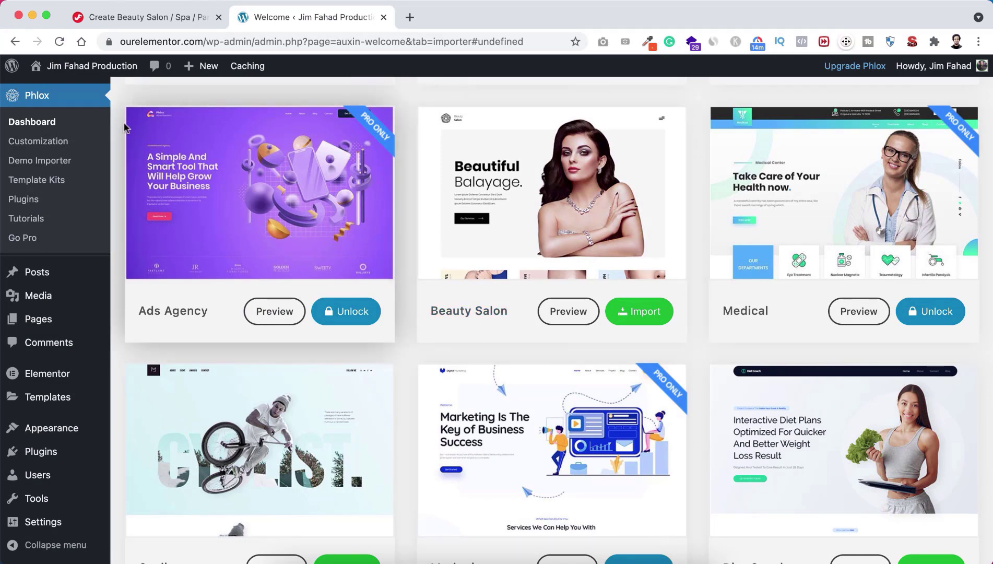
Step: Go to the All Pages list to review the imported pages
mouse_move(36, 319)
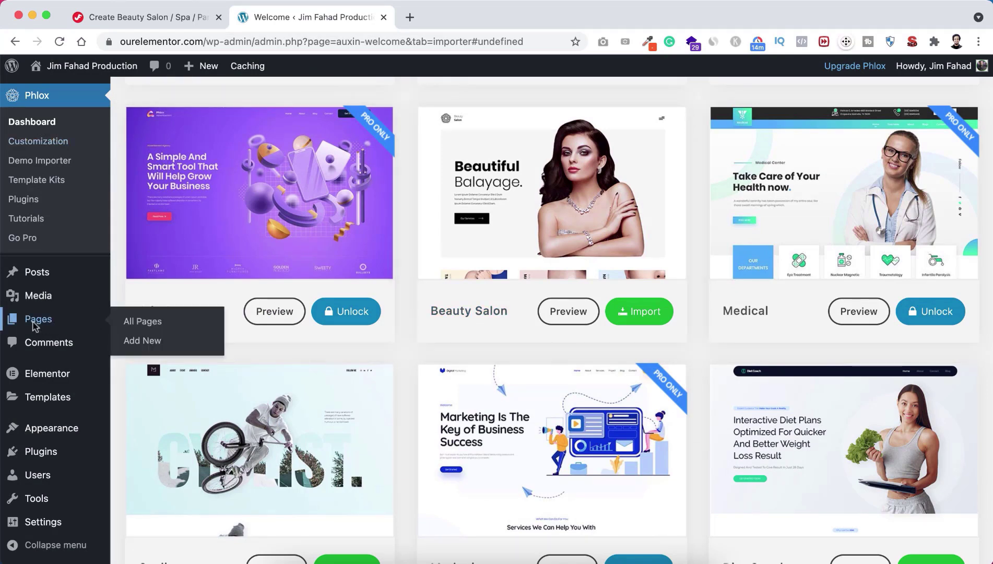
click(137, 324)
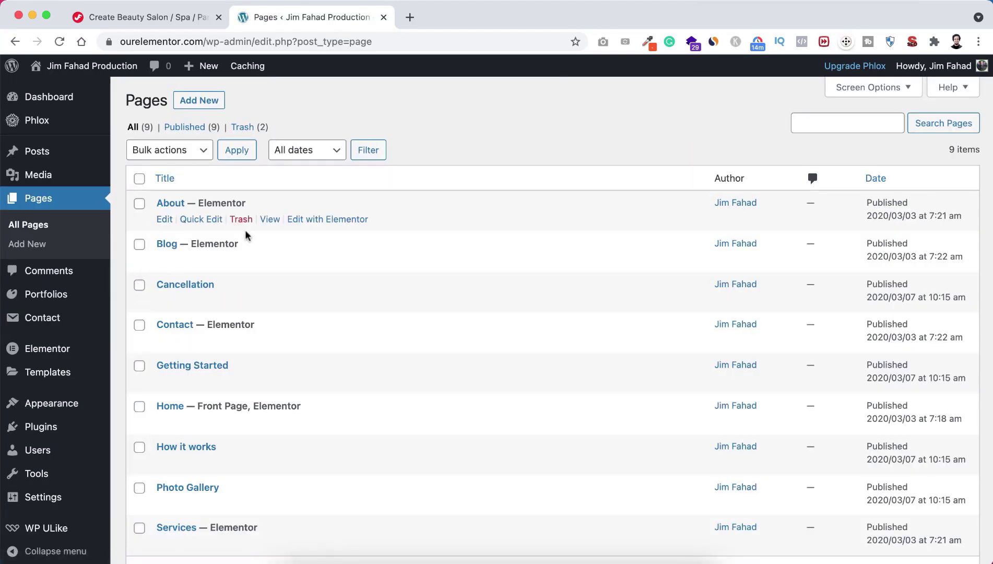
scroll(222, 413, down, 1)
scroll(225, 412, up, 2)
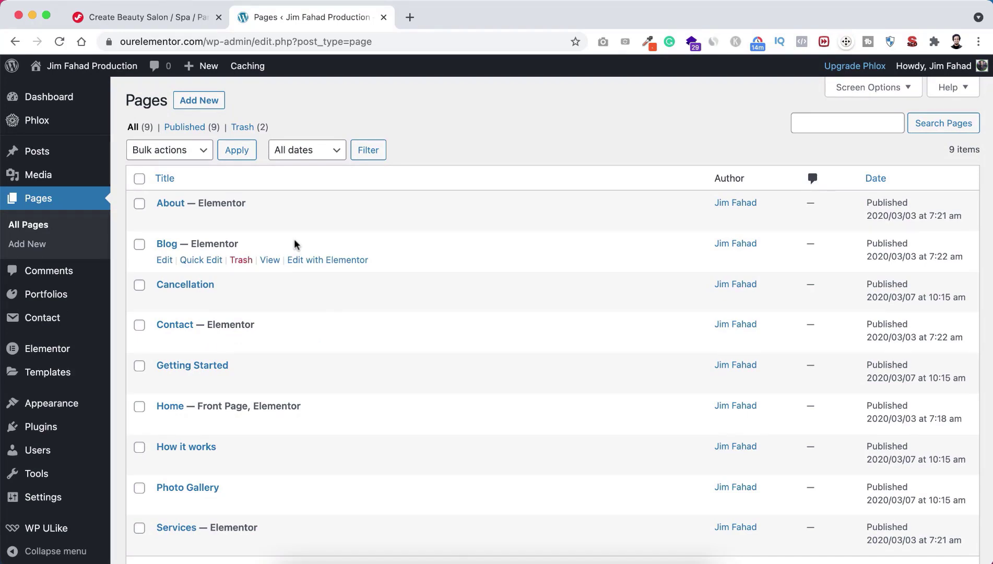
scroll(295, 243, down, 1)
scroll(292, 240, up, 1)
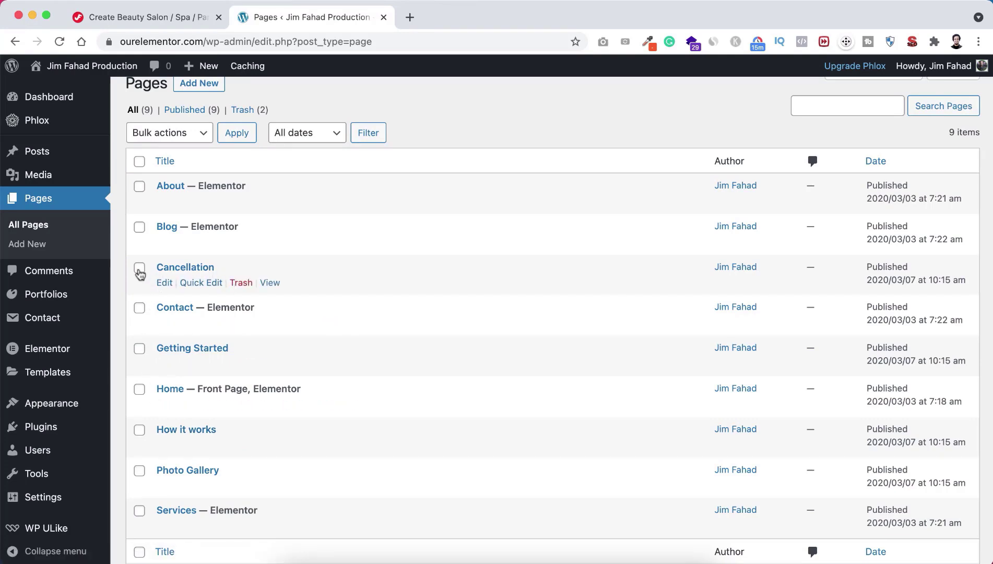
Step: Bulk-trash Cancellation, Getting Started, How it works and Photo Gallery pages
click(140, 348)
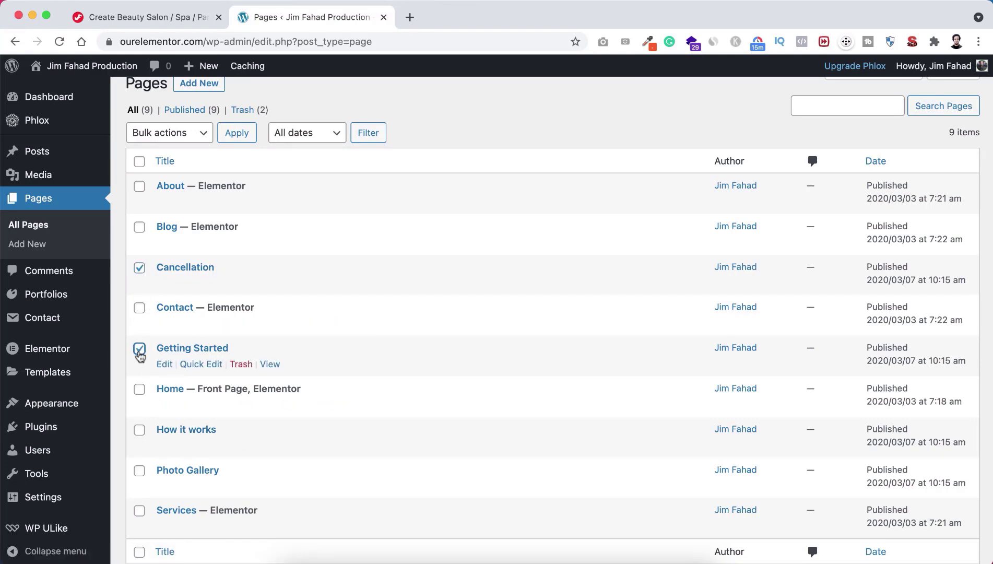
click(140, 430)
click(140, 470)
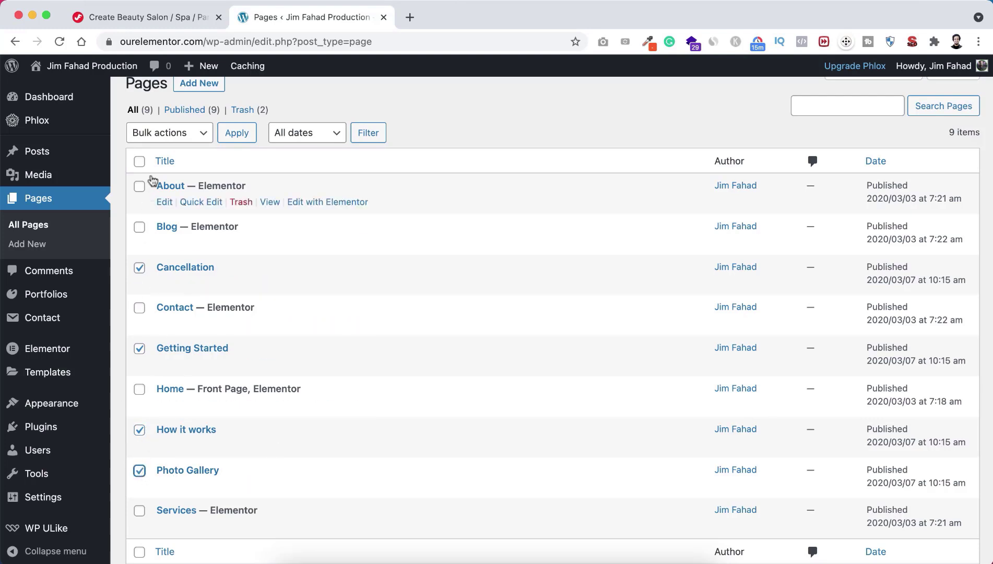
click(188, 134)
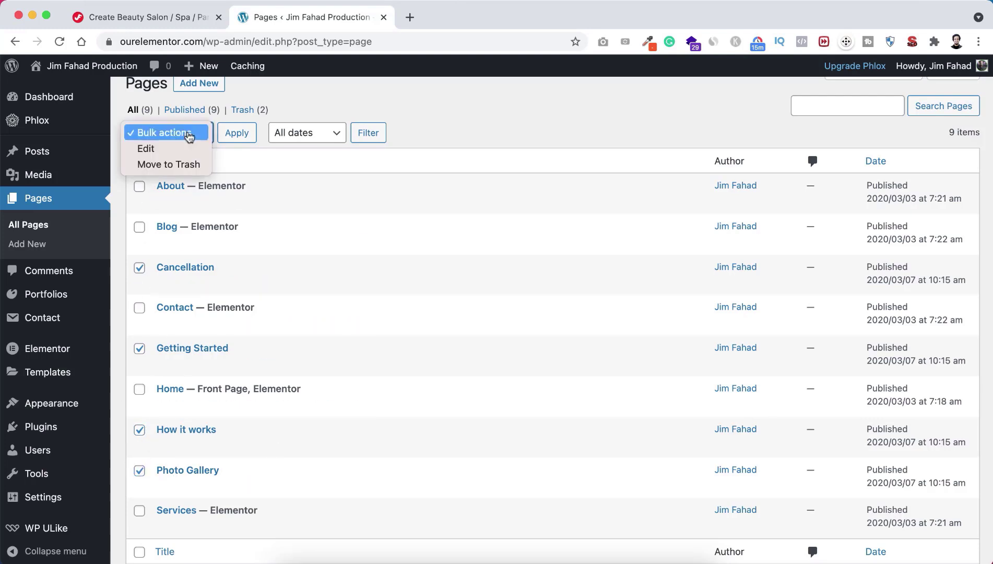
click(171, 165)
click(234, 134)
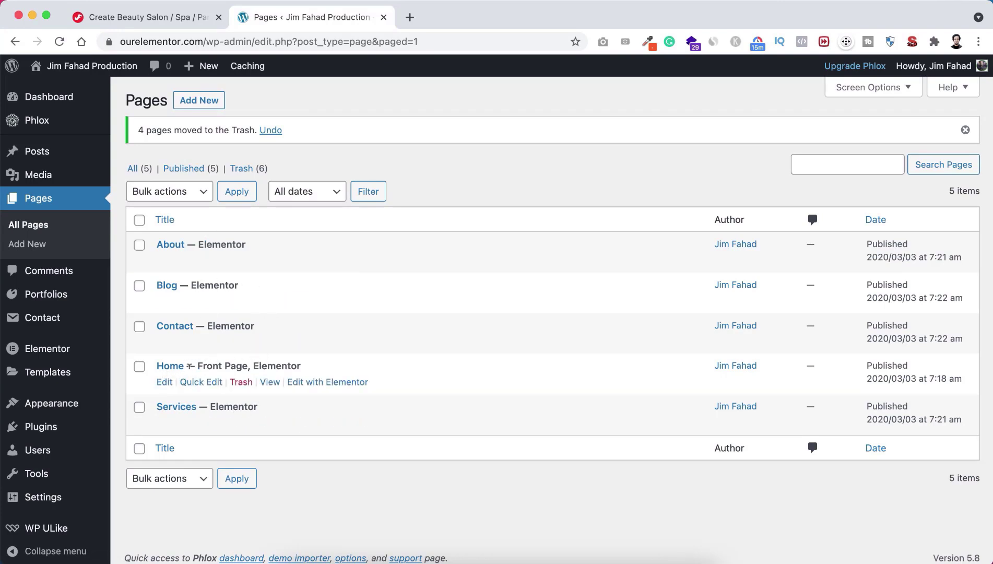
right_click(270, 386)
click(341, 289)
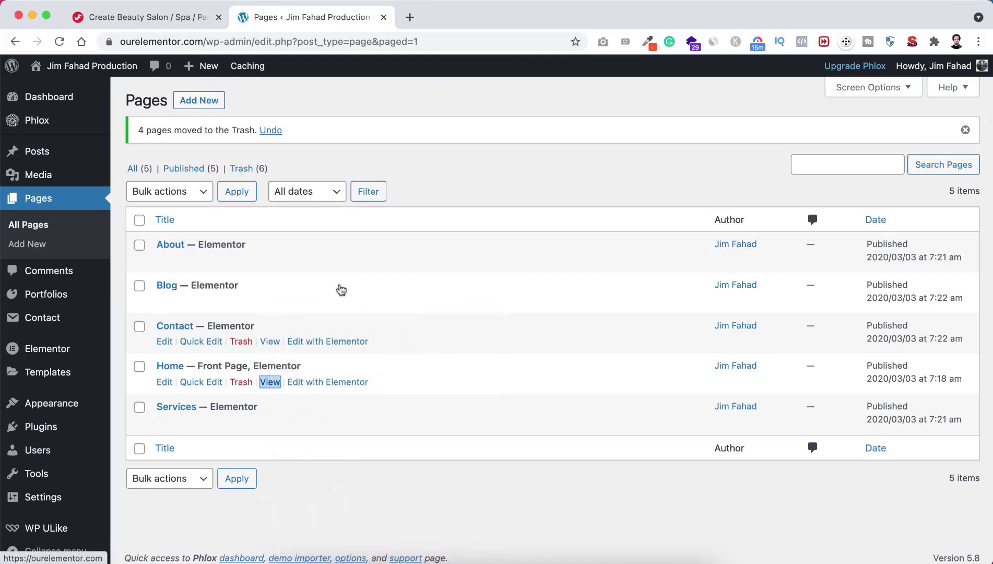
click(473, 18)
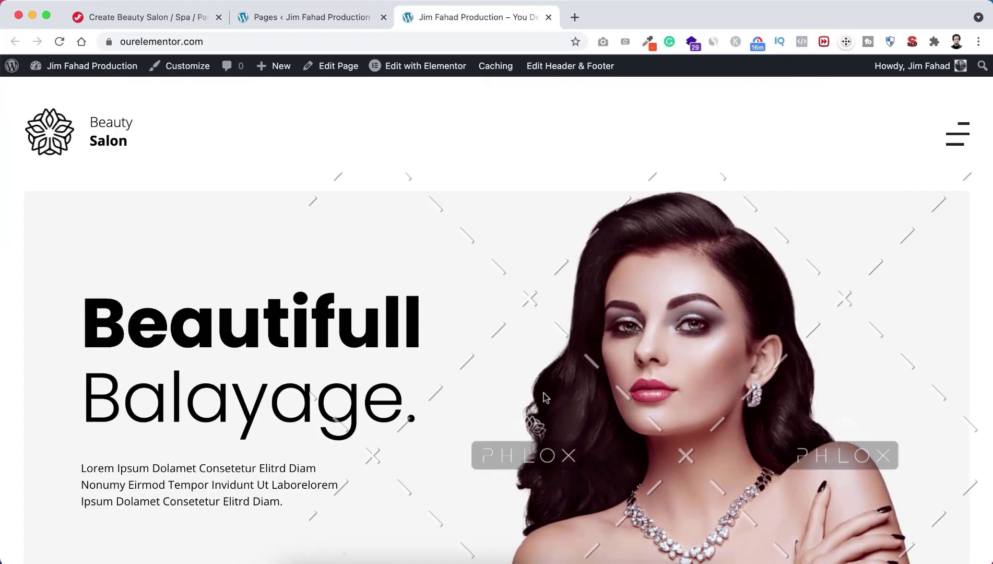
scroll(543, 395, down, 10)
scroll(544, 398, down, 3)
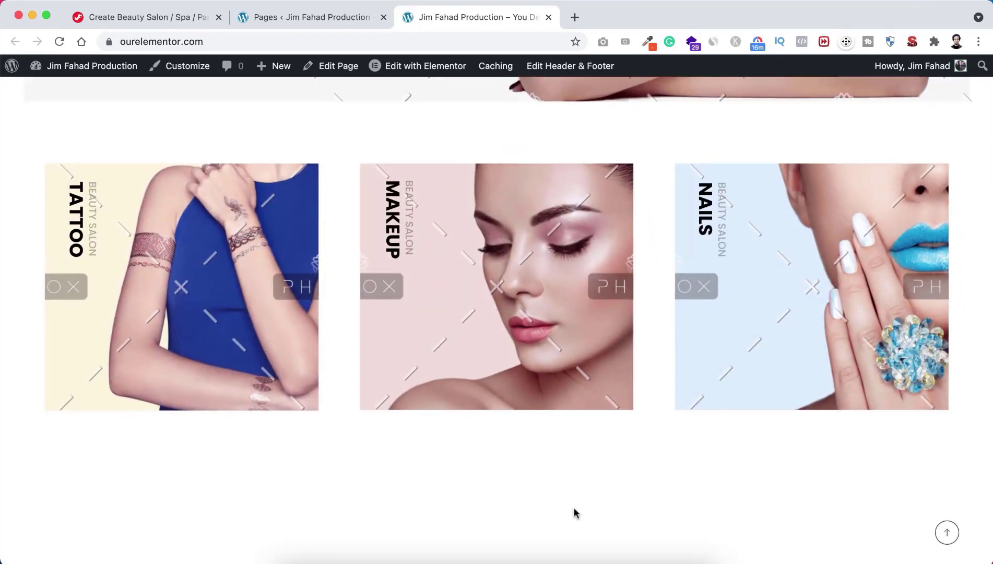
scroll(573, 506, down, 6)
scroll(573, 503, down, 2)
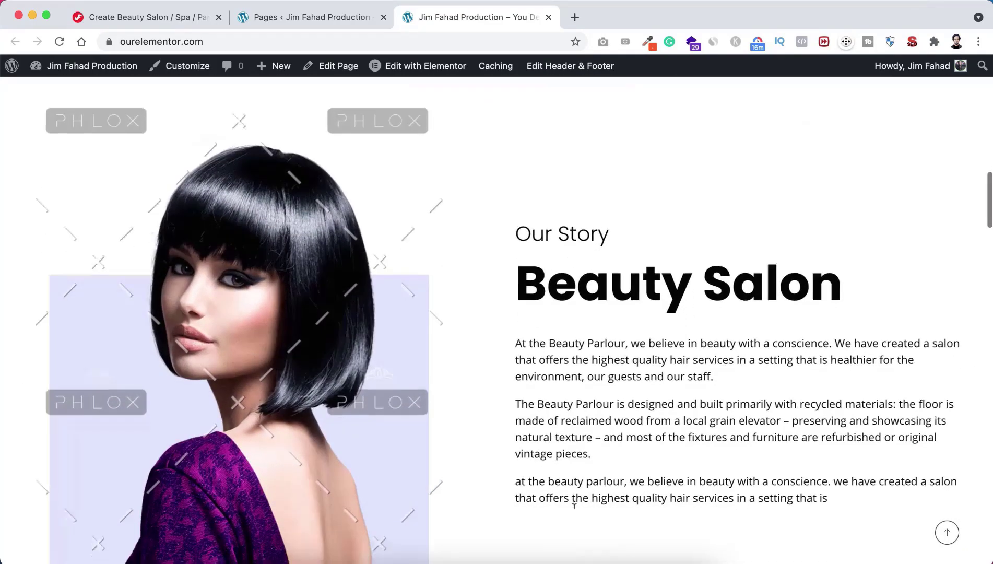
scroll(576, 514, down, 10)
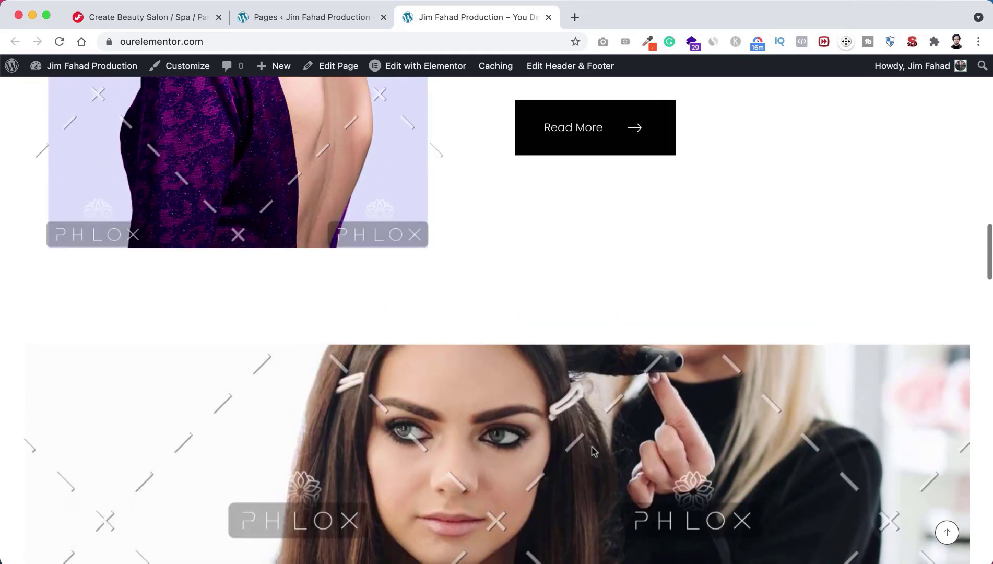
scroll(593, 451, down, 1)
scroll(592, 450, up, 1)
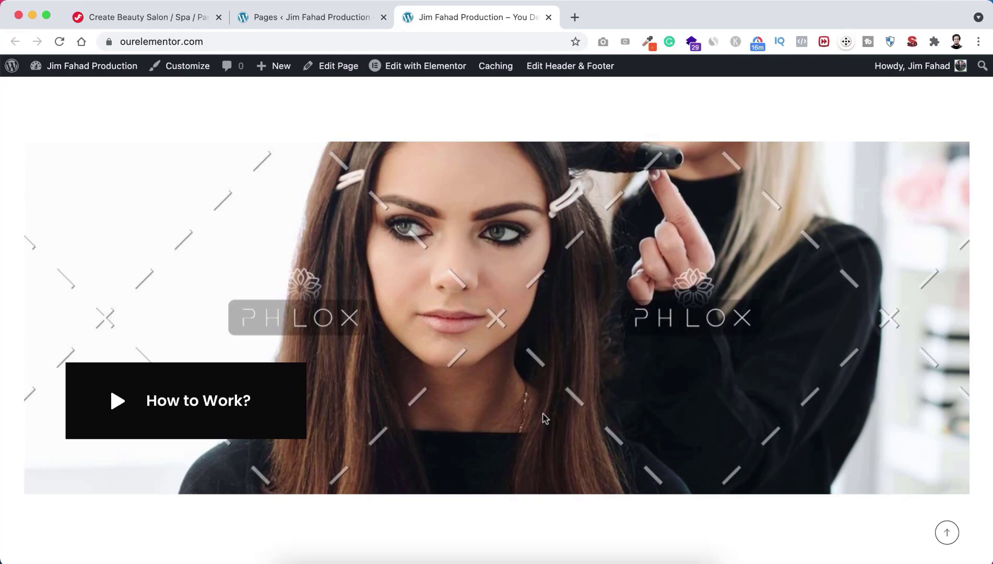
scroll(545, 417, up, 10)
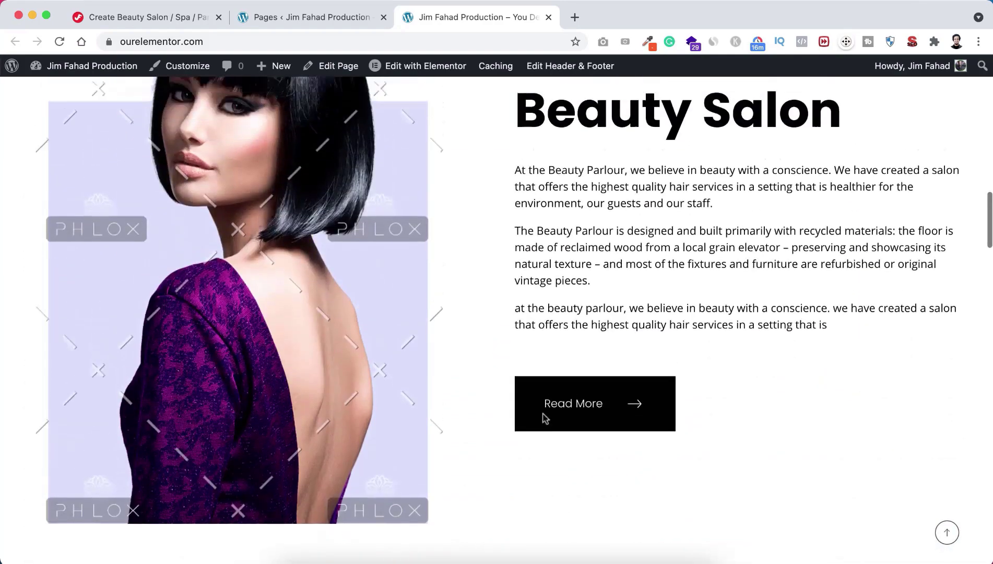
scroll(557, 375, up, 10)
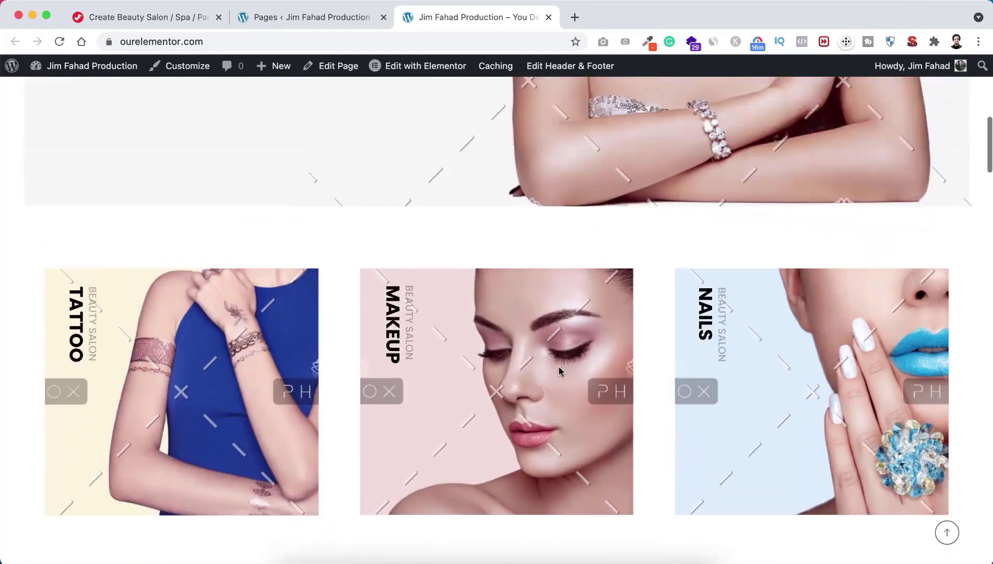
scroll(559, 376, down, 8)
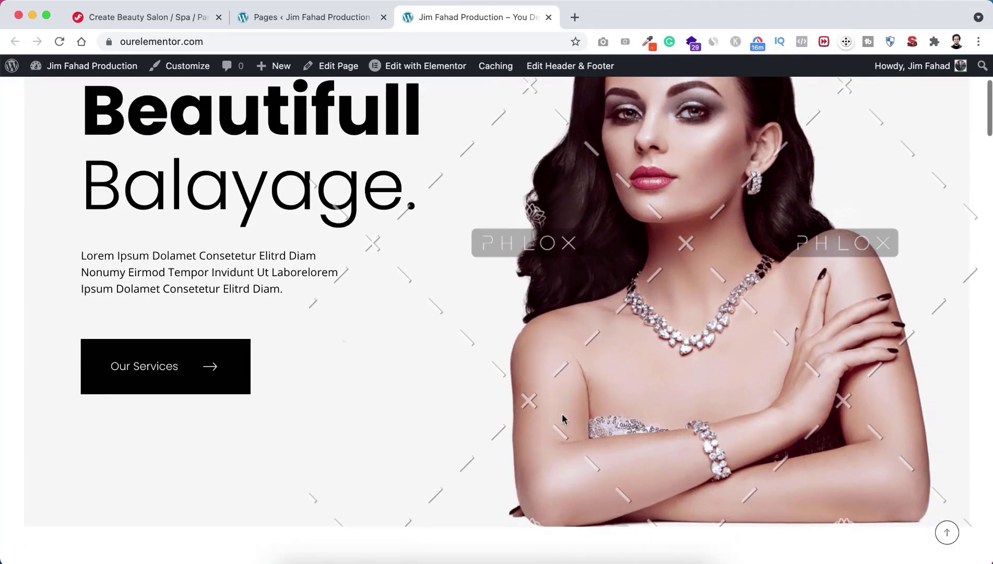
scroll(563, 419, down, 8)
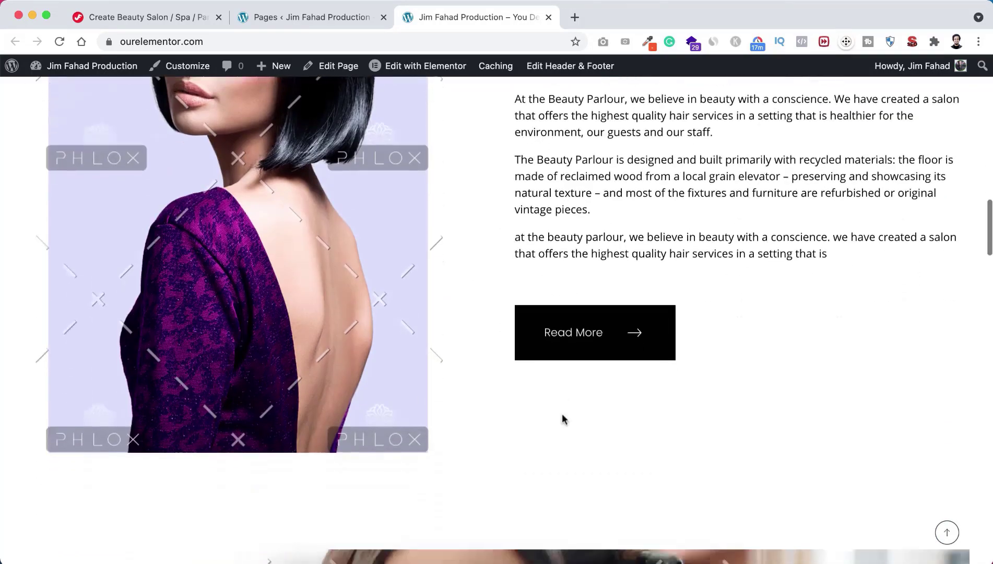
scroll(564, 417, up, 3)
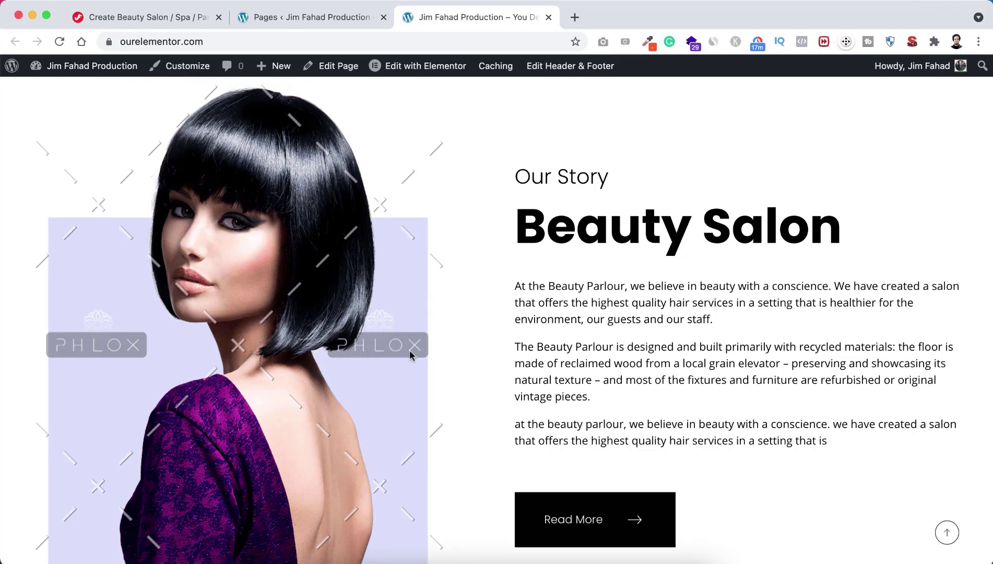
scroll(453, 254, up, 10)
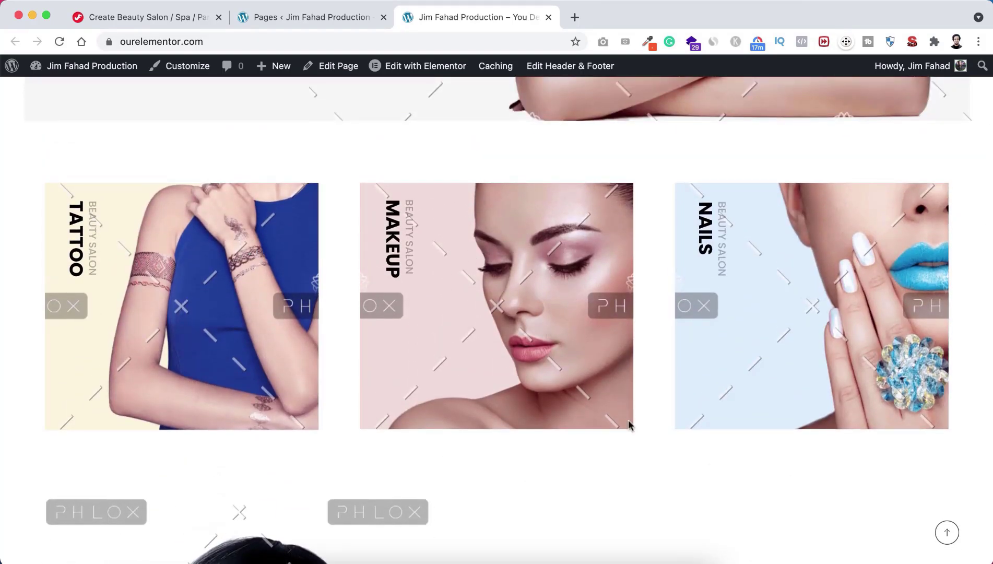
scroll(629, 428, down, 10)
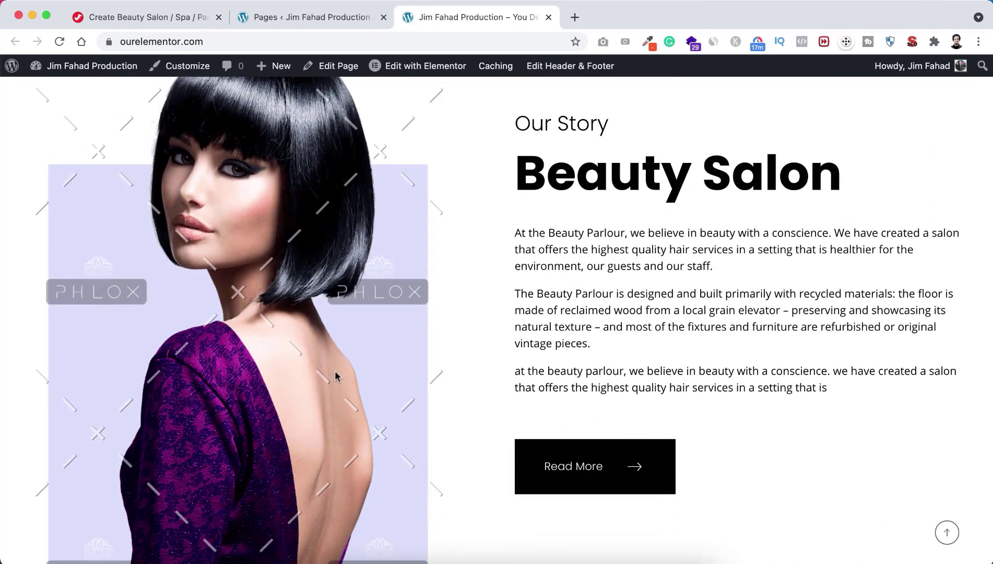
scroll(480, 416, down, 14)
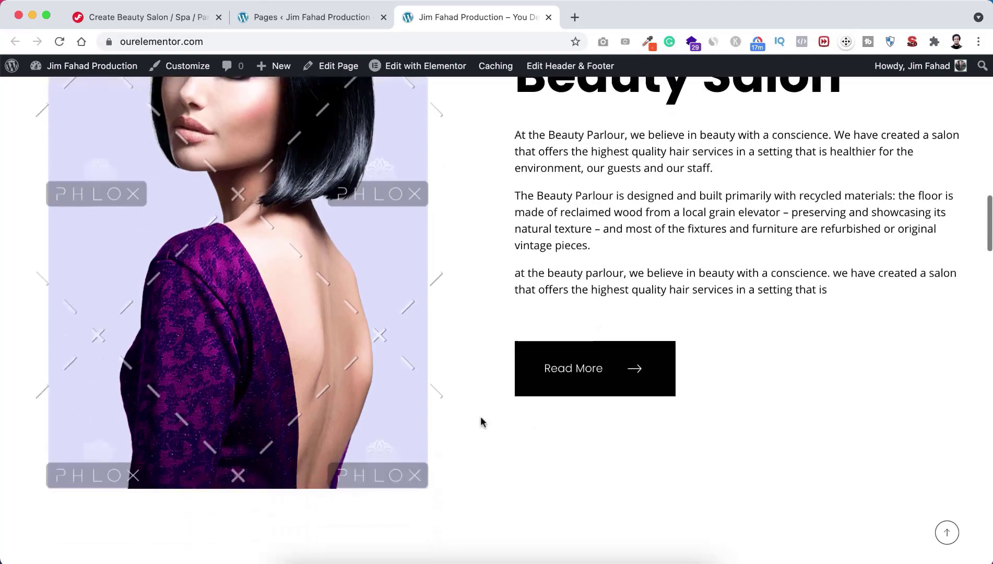
scroll(480, 417, down, 5)
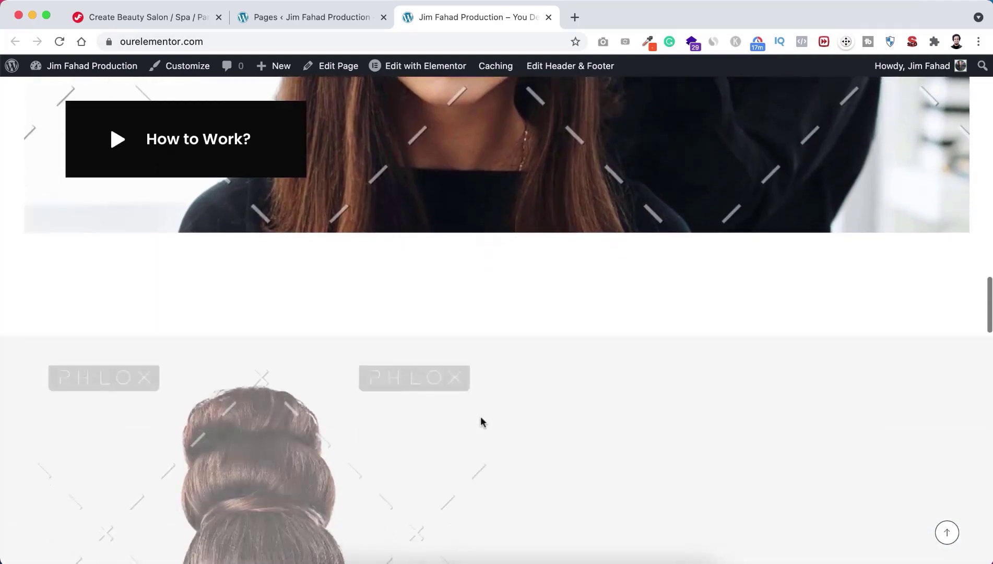
scroll(481, 417, down, 4)
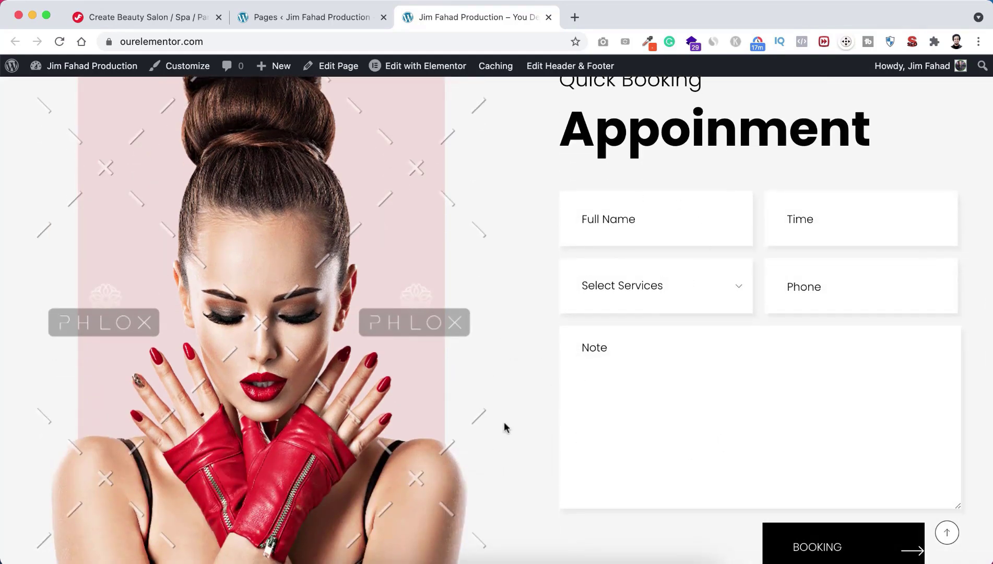
scroll(506, 427, down, 9)
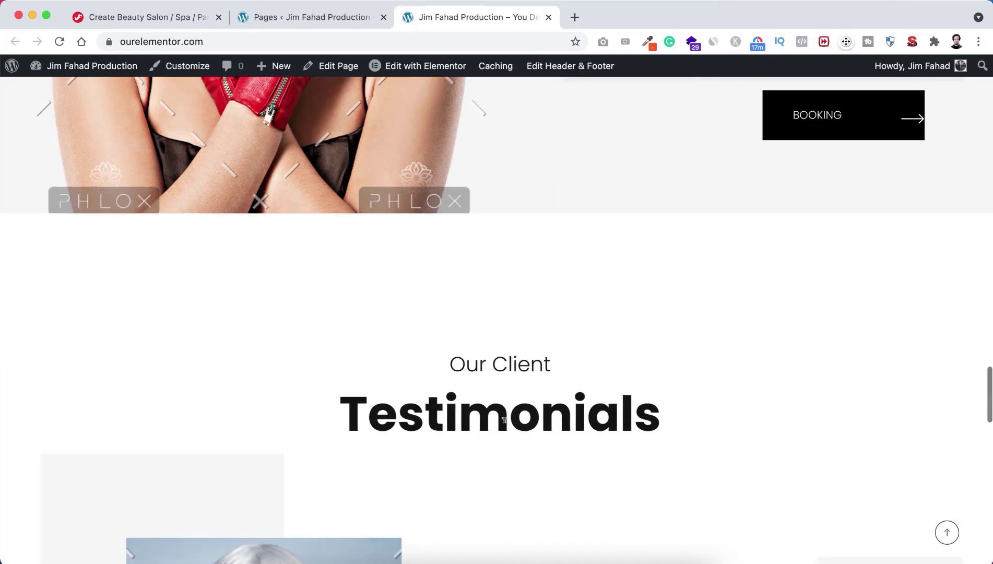
scroll(505, 423, down, 7)
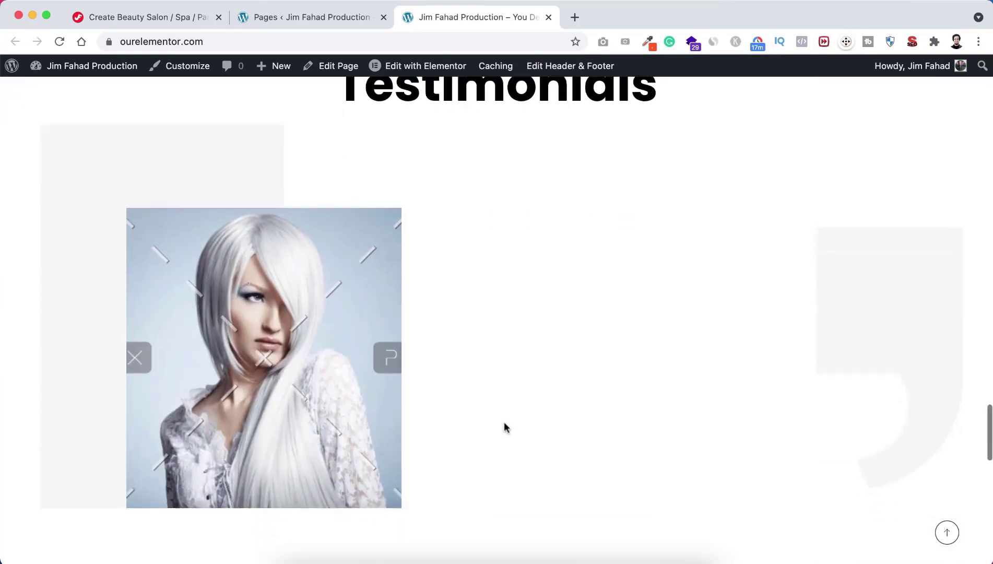
scroll(504, 427, down, 9)
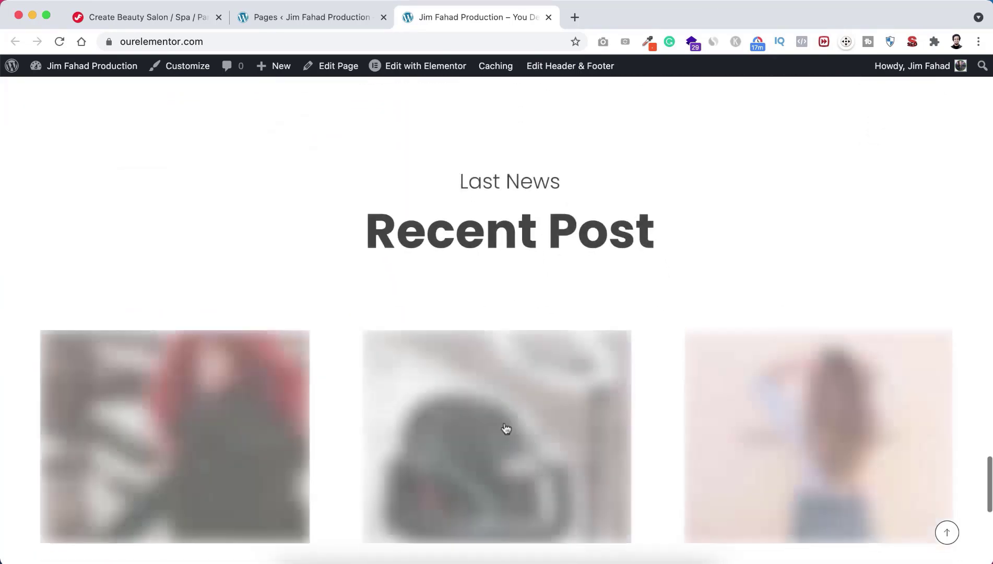
scroll(506, 427, down, 2)
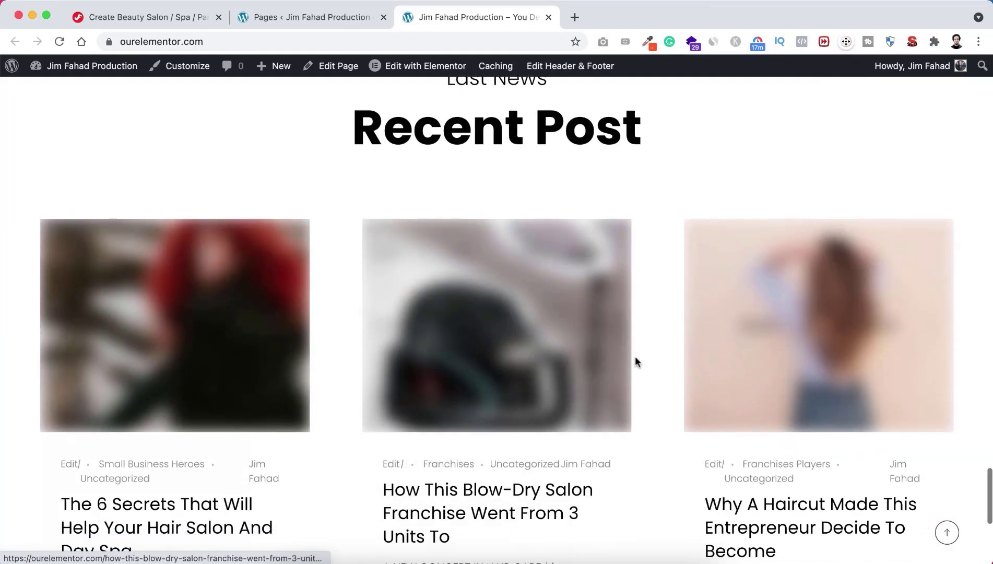
scroll(339, 437, down, 1)
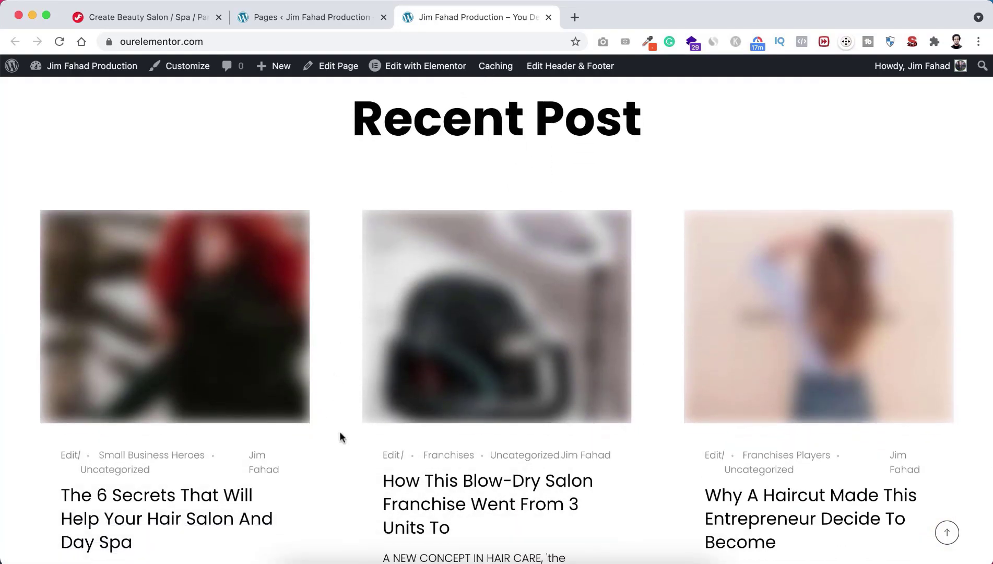
scroll(340, 436, down, 6)
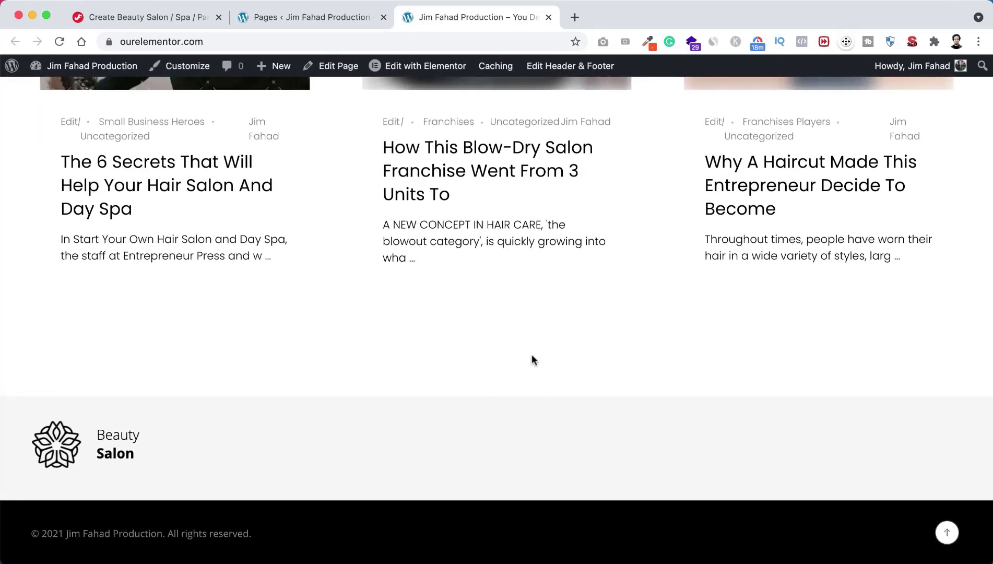
scroll(533, 360, up, 20)
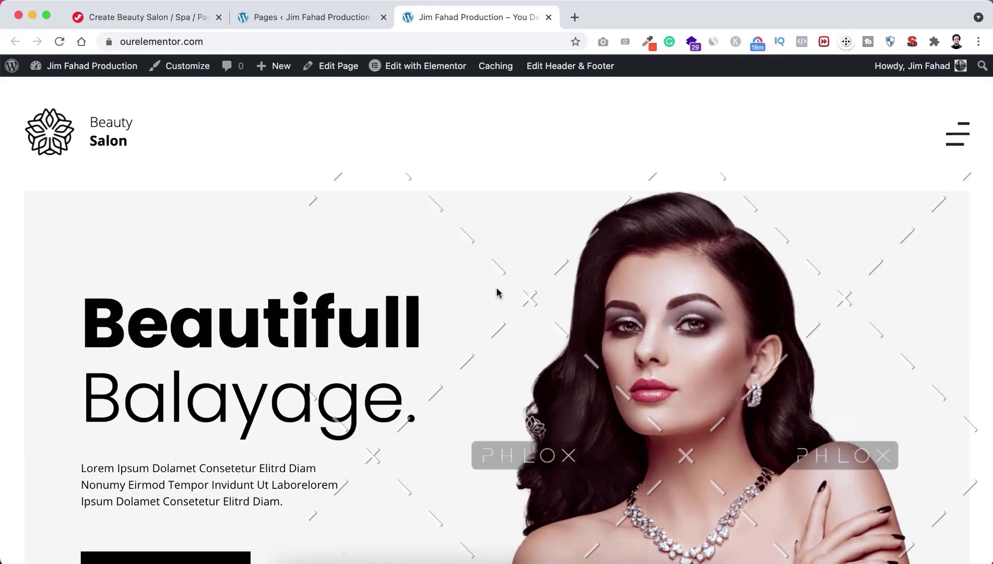
Step: Close the live site tab and open the Home page in Elementor in a new tab
click(549, 18)
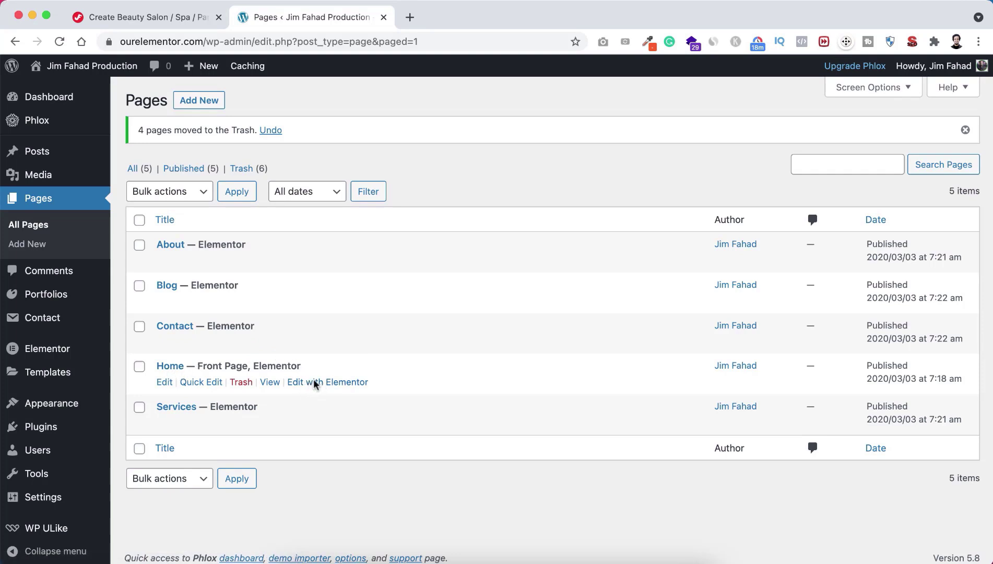
right_click(314, 382)
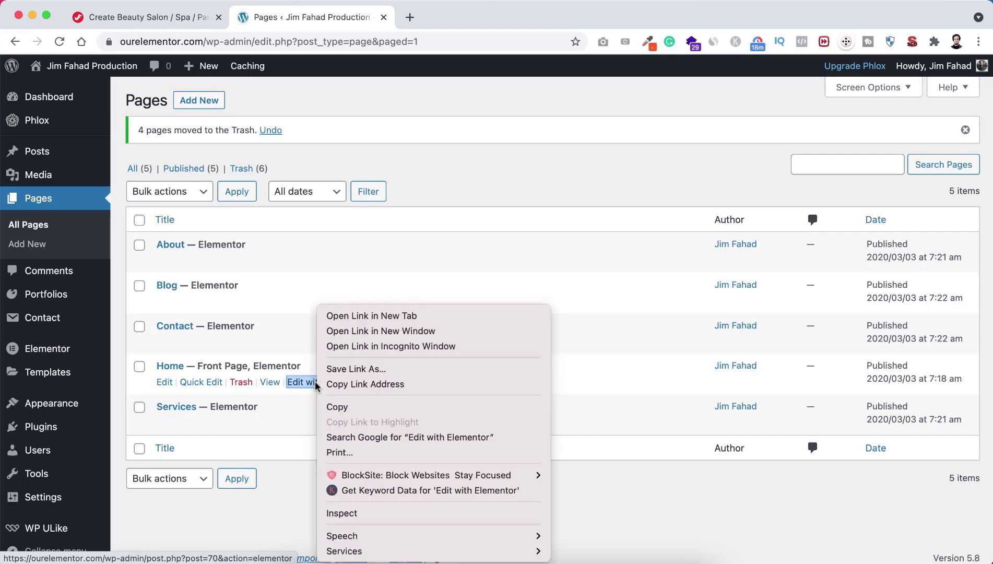
click(377, 315)
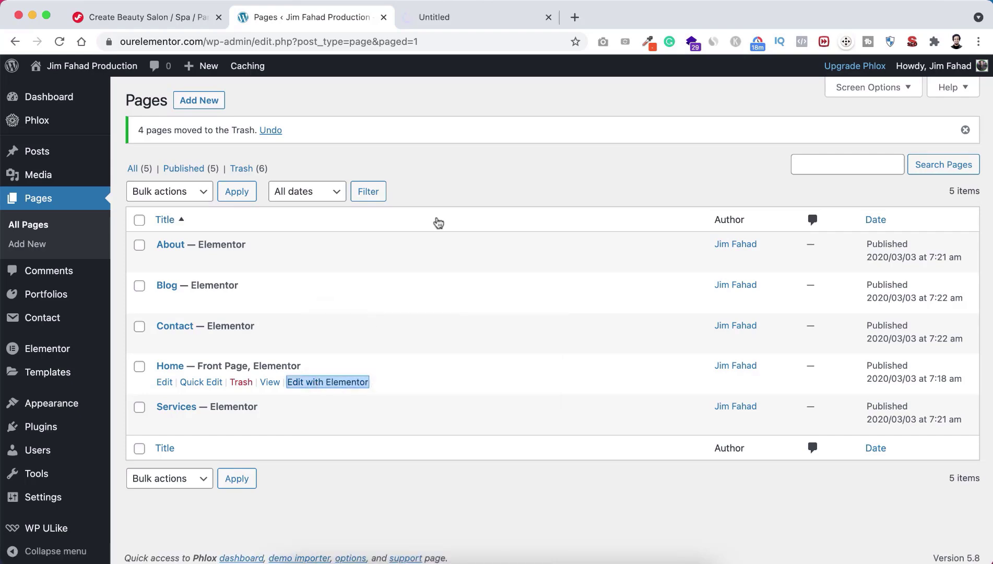
click(478, 18)
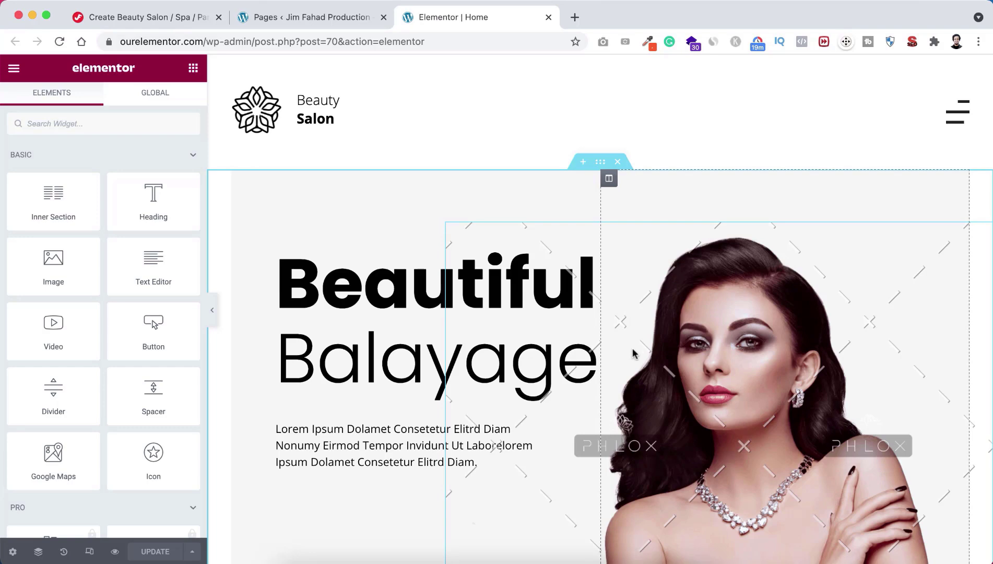
scroll(583, 421, down, 5)
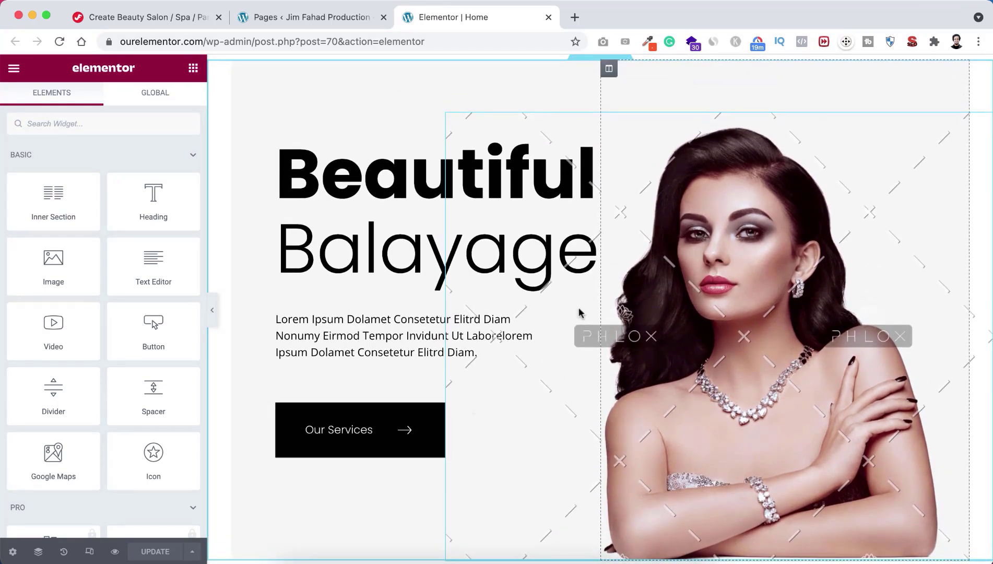
scroll(580, 312, down, 12)
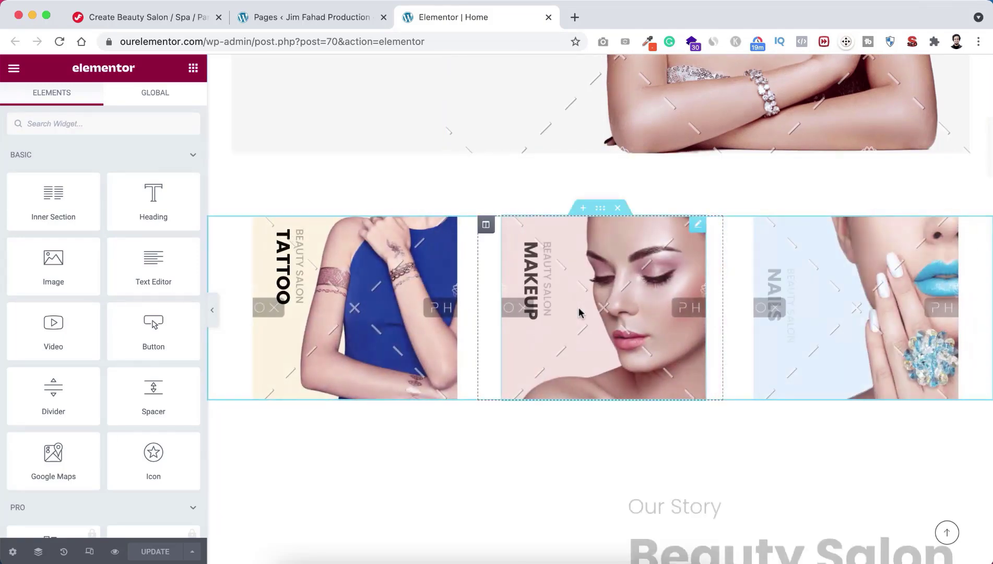
scroll(581, 313, down, 2)
scroll(580, 312, down, 5)
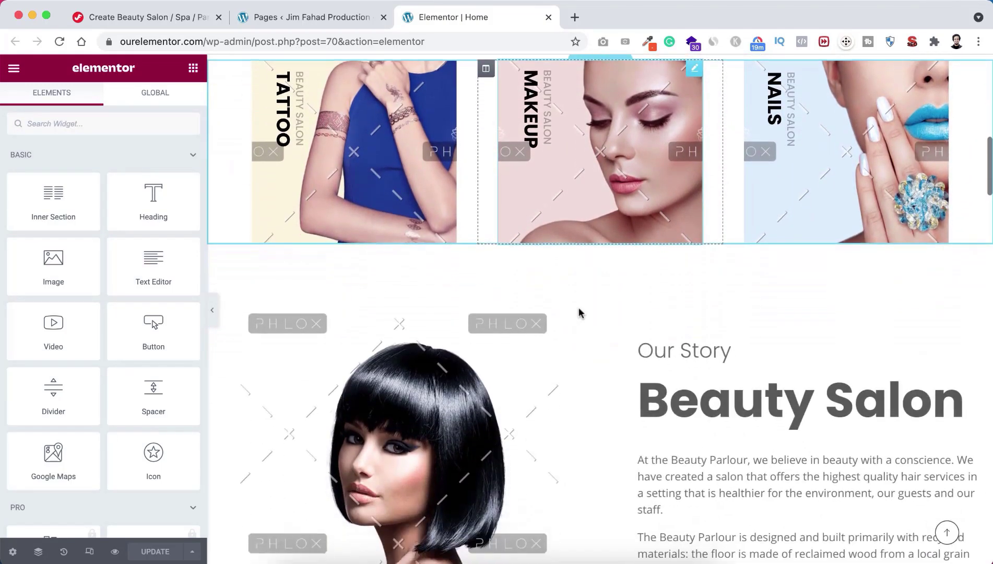
scroll(579, 312, up, 5)
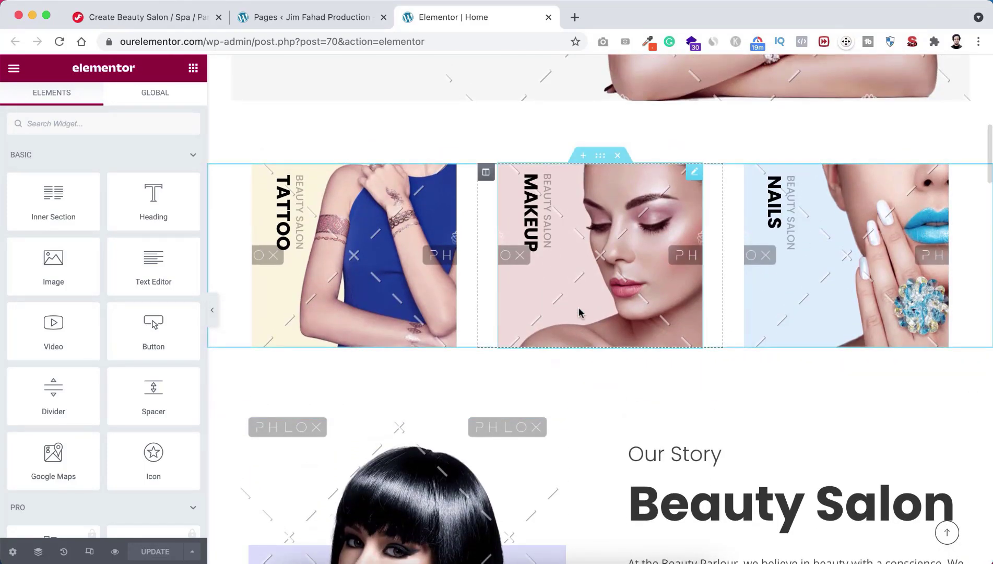
scroll(579, 312, up, 15)
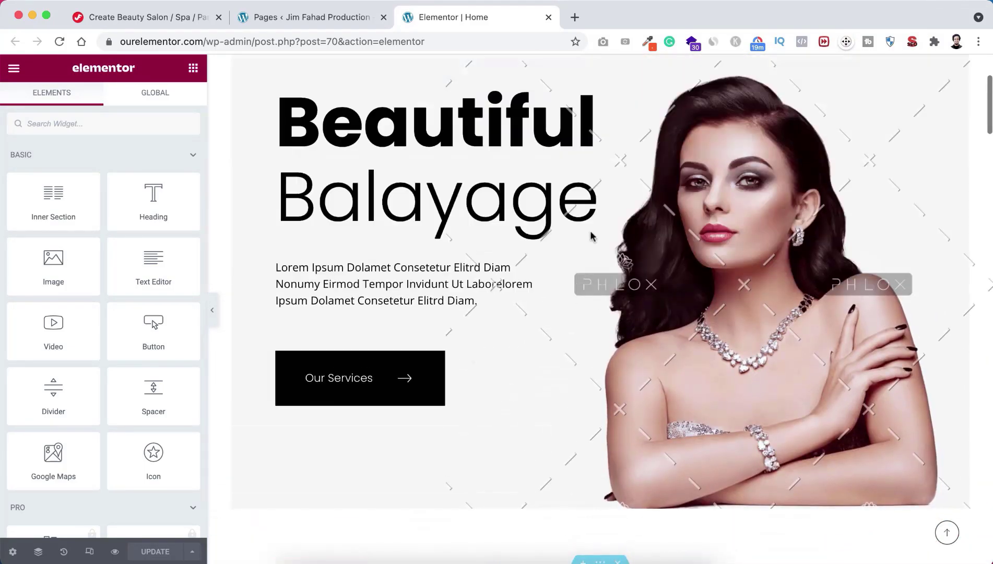
scroll(587, 308, down, 2)
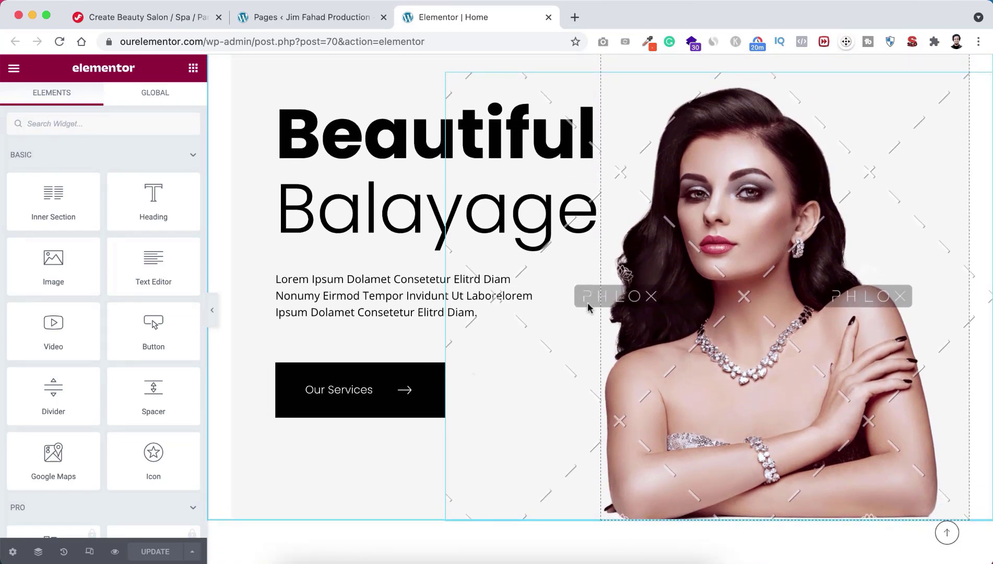
scroll(587, 303, up, 3)
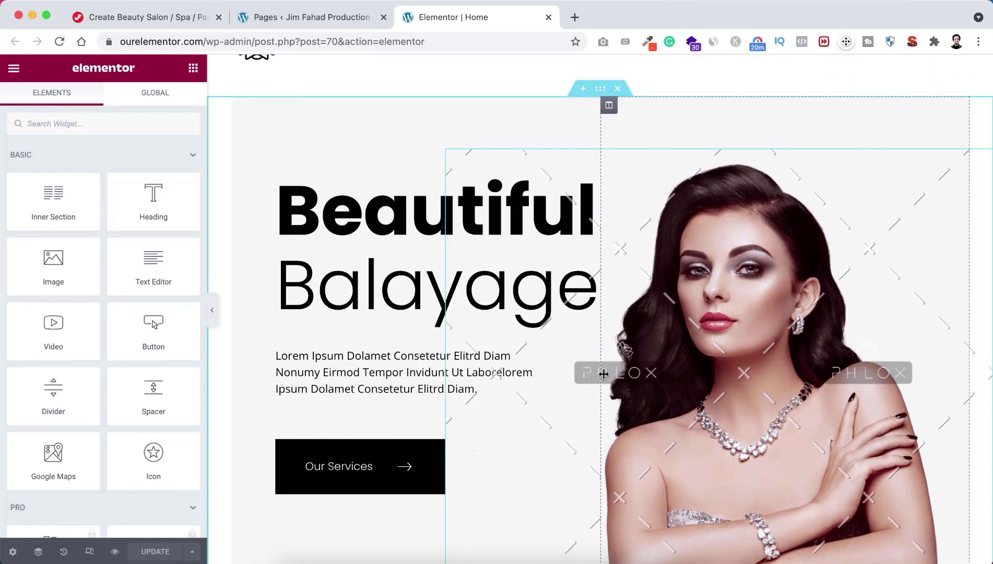
scroll(601, 379, down, 10)
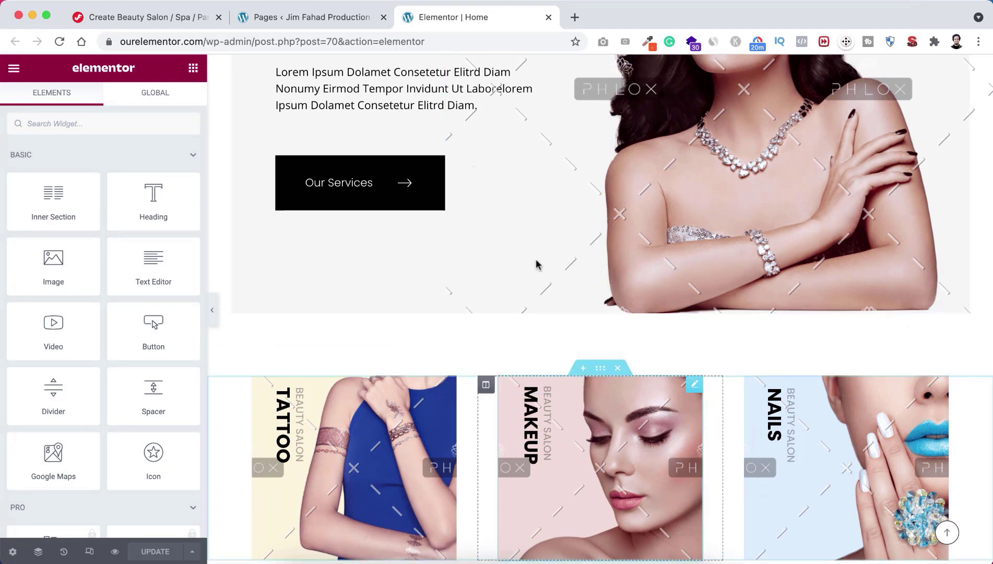
Step: Insert a new single-column section between the hero and the service cards
click(583, 368)
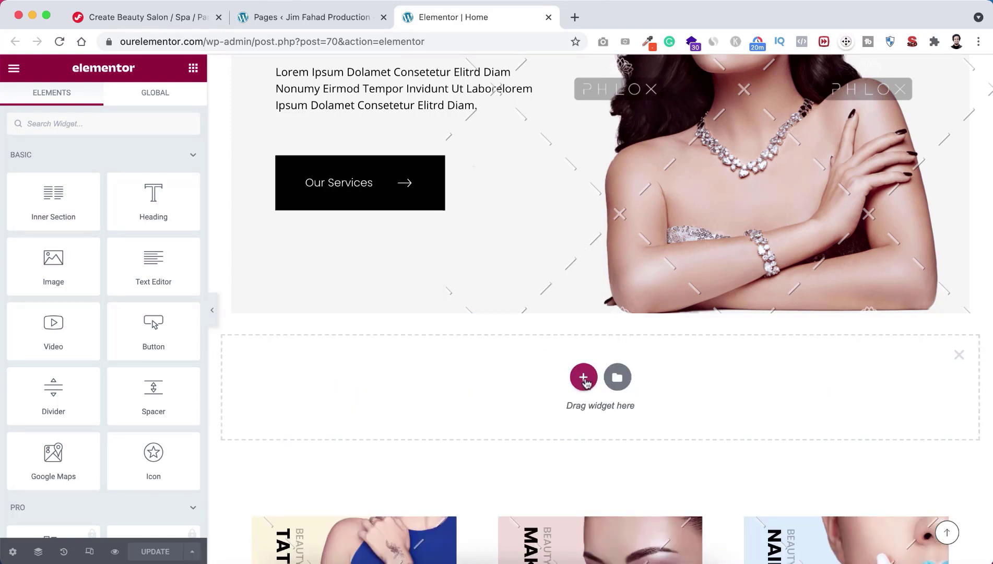
click(583, 377)
scroll(585, 380, down, 1)
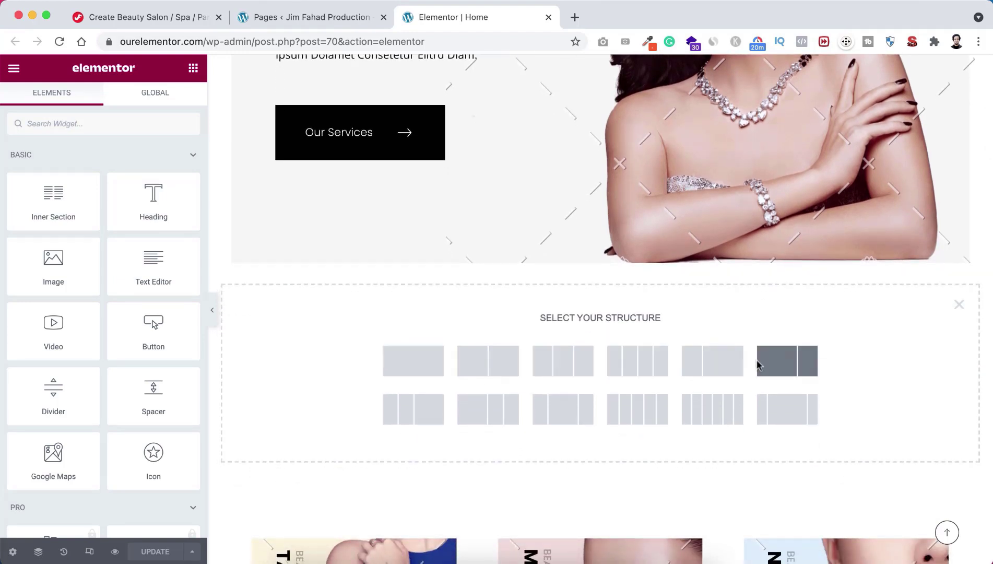
click(414, 360)
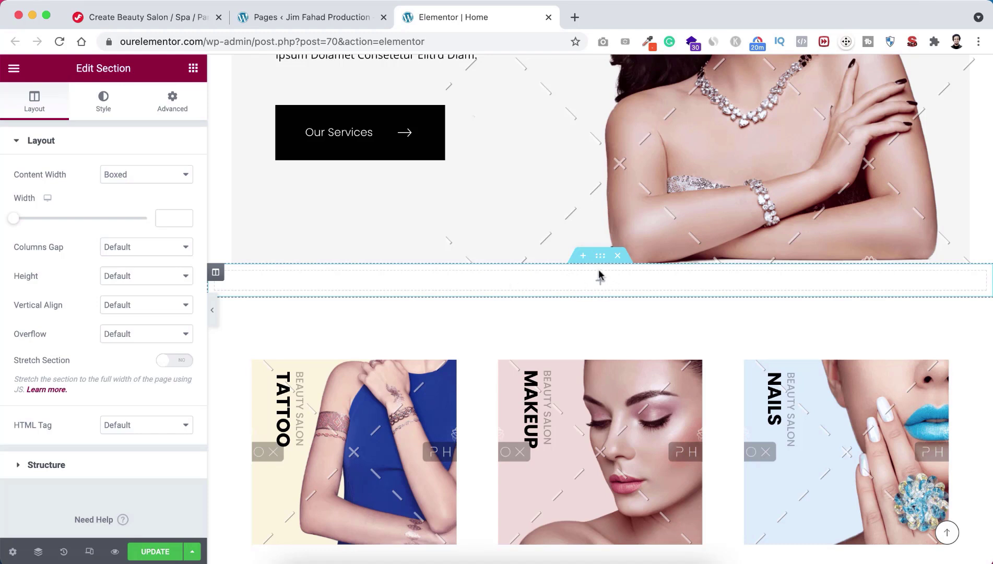
Step: Set the new section's height to Min Height with a minimum of 527 px
click(133, 282)
click(142, 305)
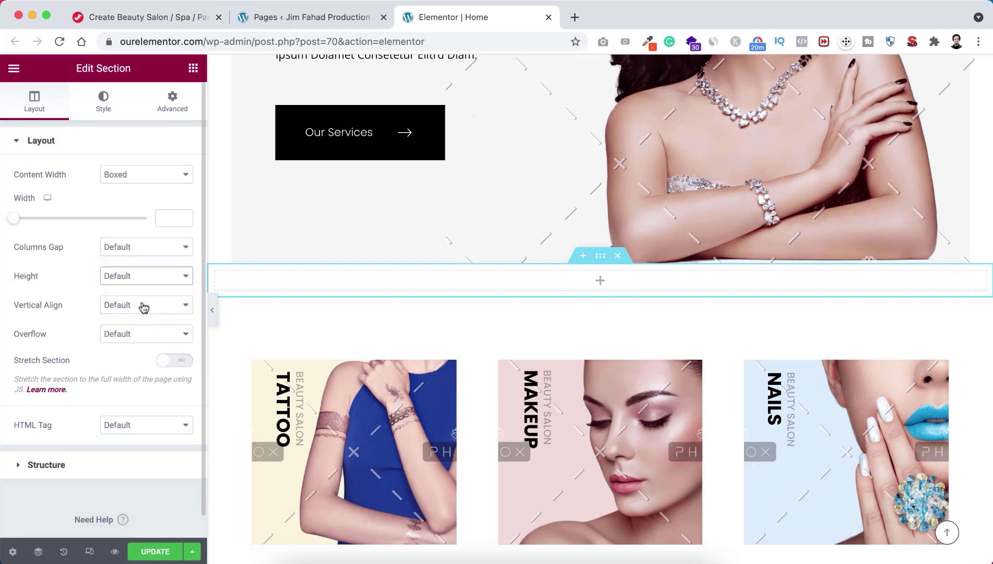
scroll(245, 358, down, 2)
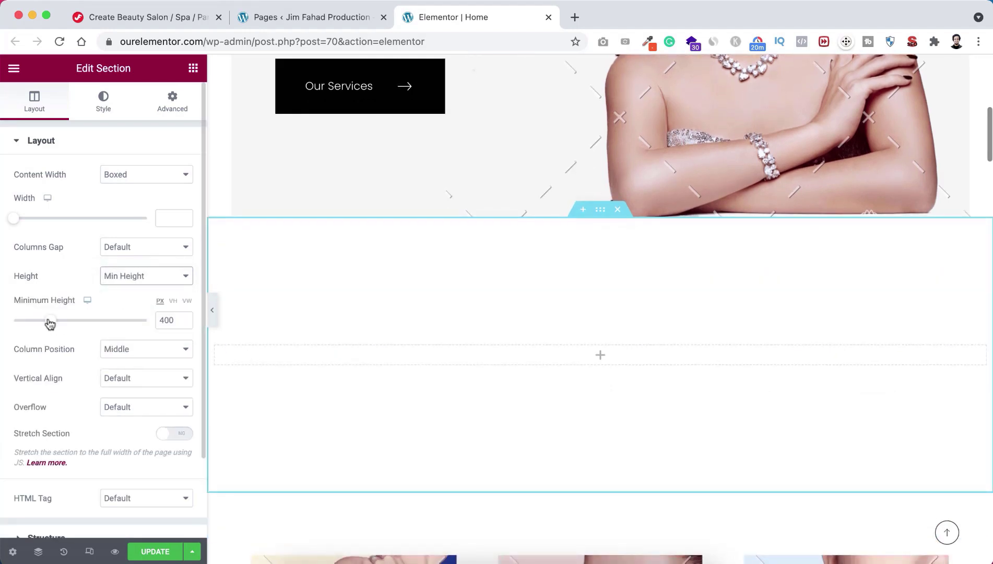
drag(51, 321, 62, 322)
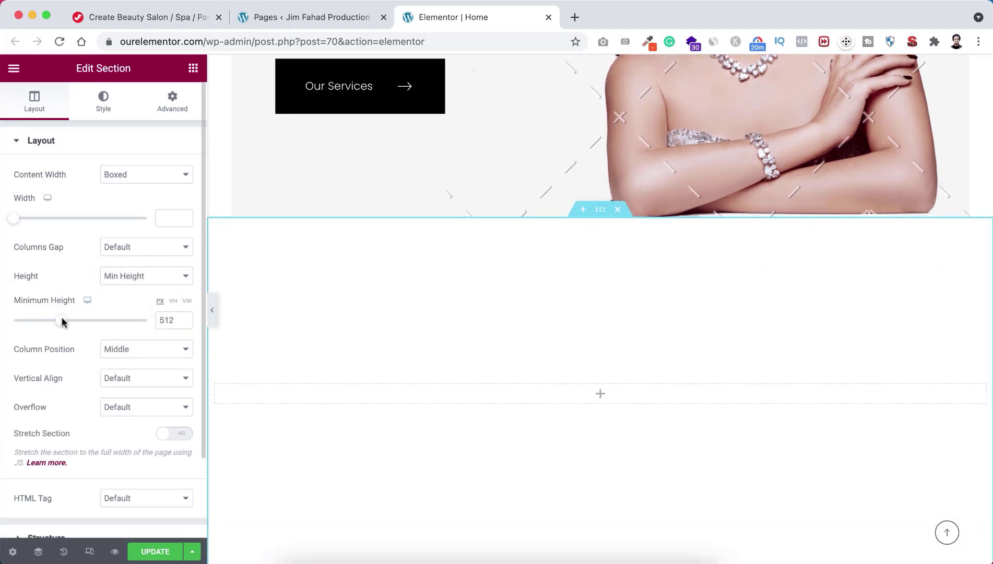
scroll(330, 293, down, 3)
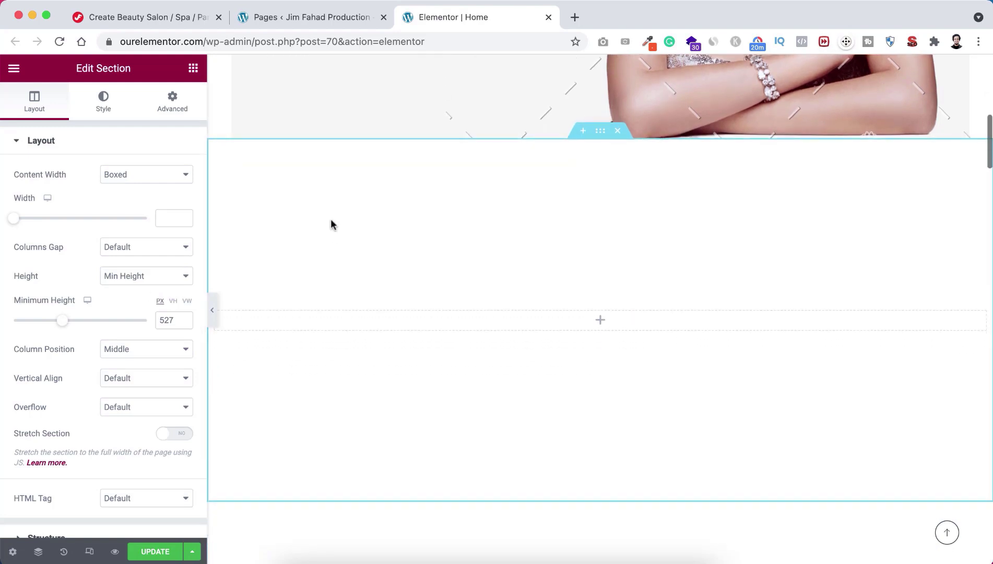
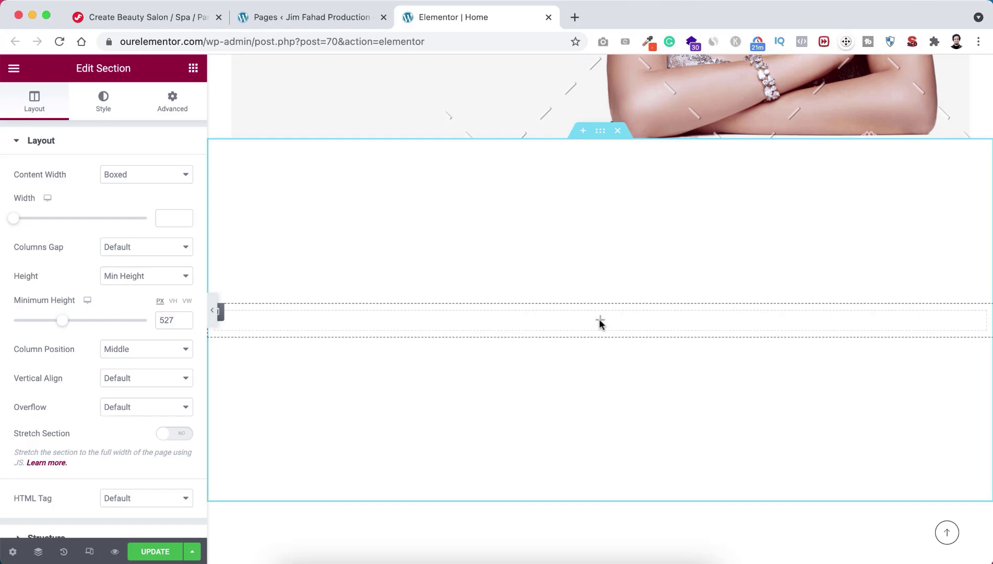
Step: Add a Heading widget to the empty section, titled 'Awesome Salon' and centre-aligned
click(599, 322)
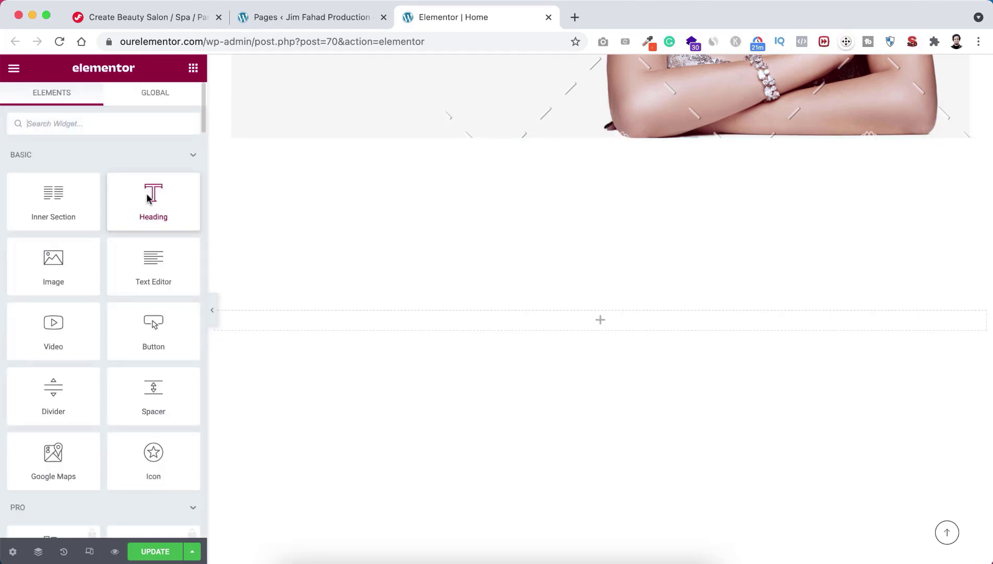
drag(151, 196, 595, 318)
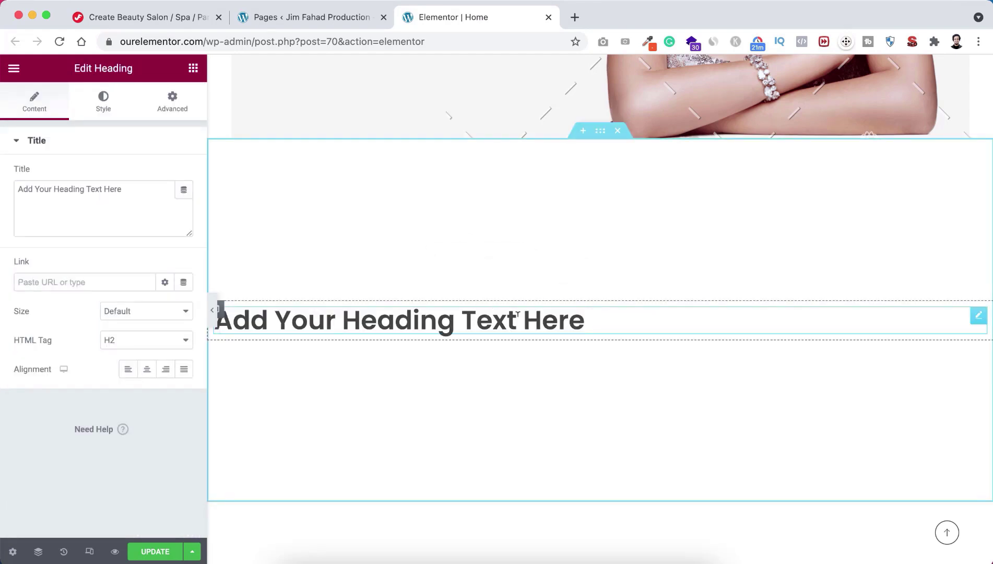
drag(127, 187, 0, 187)
text(Aweso)
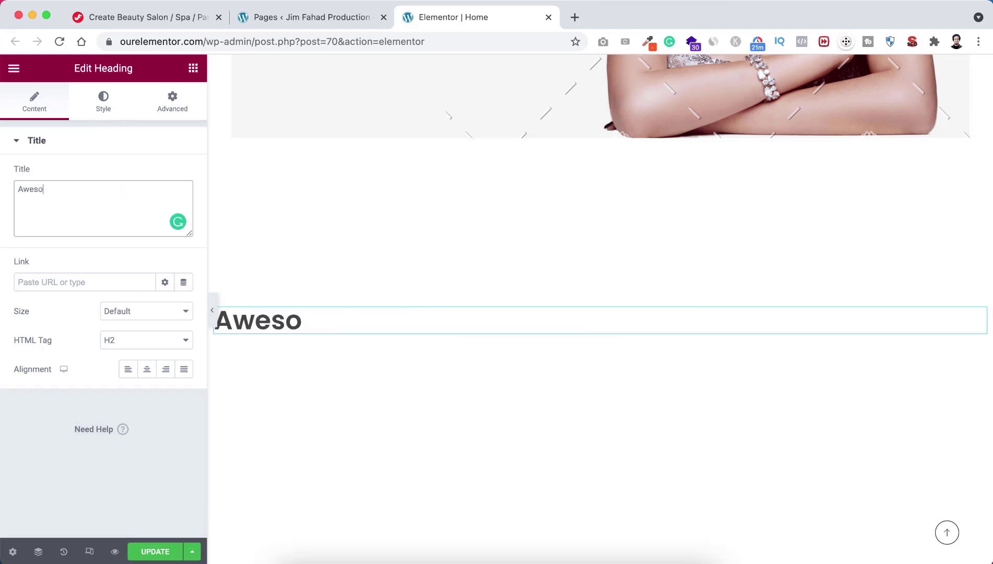
text(me Salon)
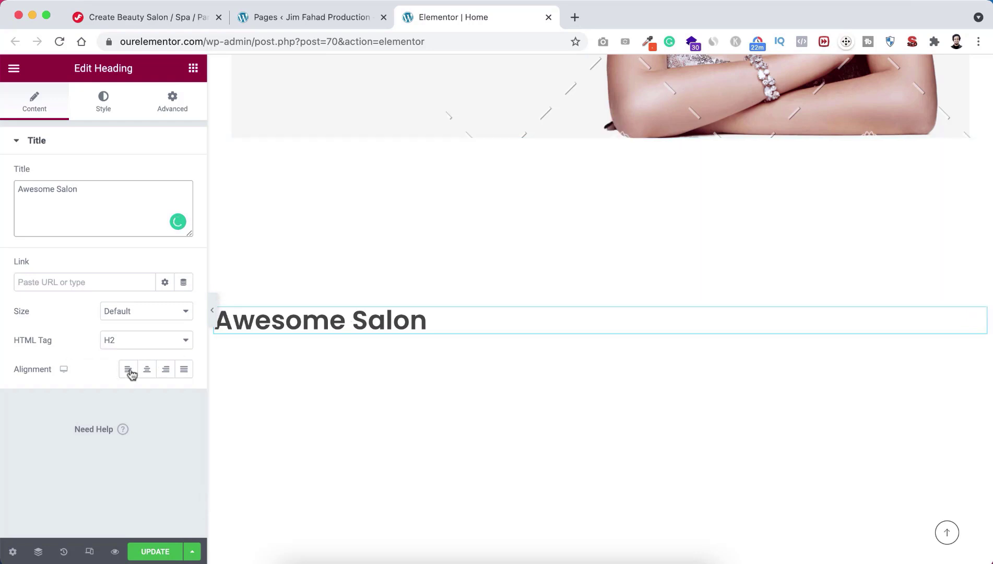
click(146, 370)
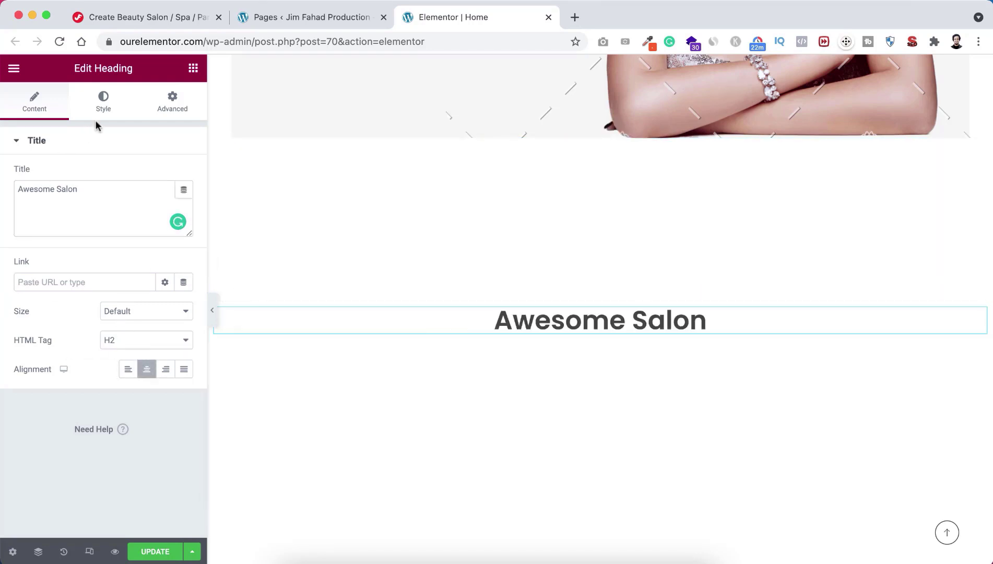
Step: Set the heading's text colour to dark blue #1802A7
click(104, 100)
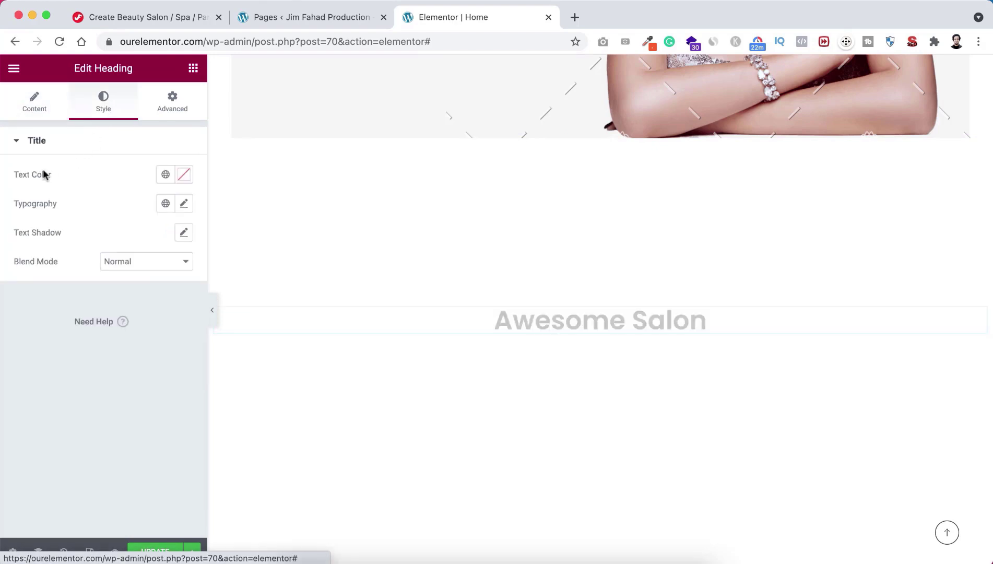
click(187, 174)
click(119, 283)
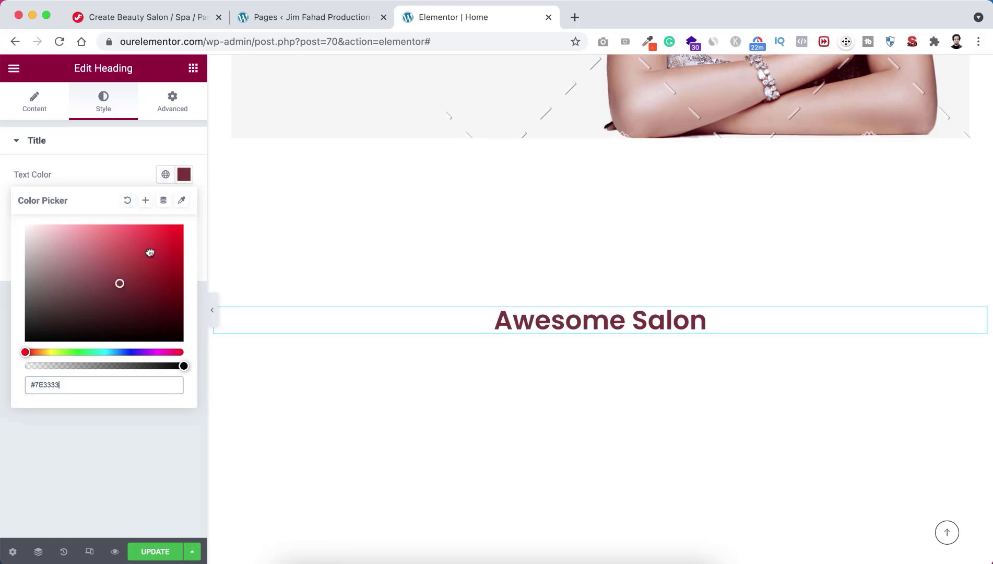
drag(150, 253, 184, 219)
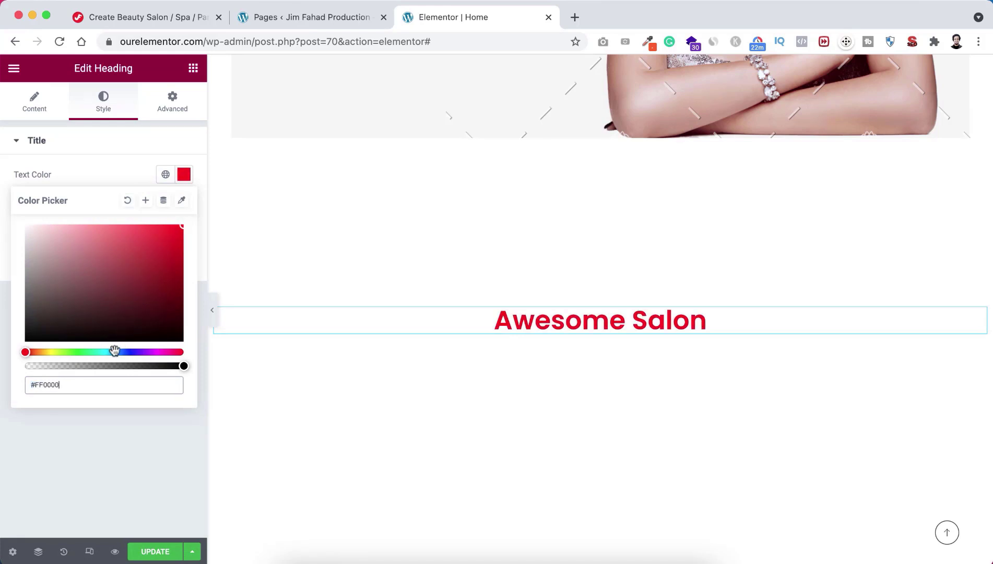
drag(114, 351, 133, 352)
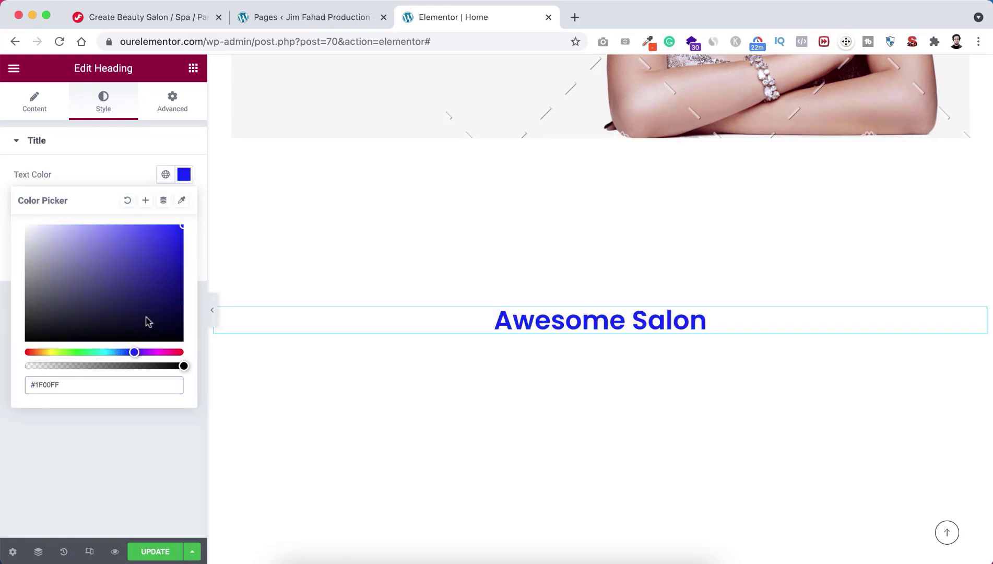
click(165, 246)
drag(173, 259, 178, 264)
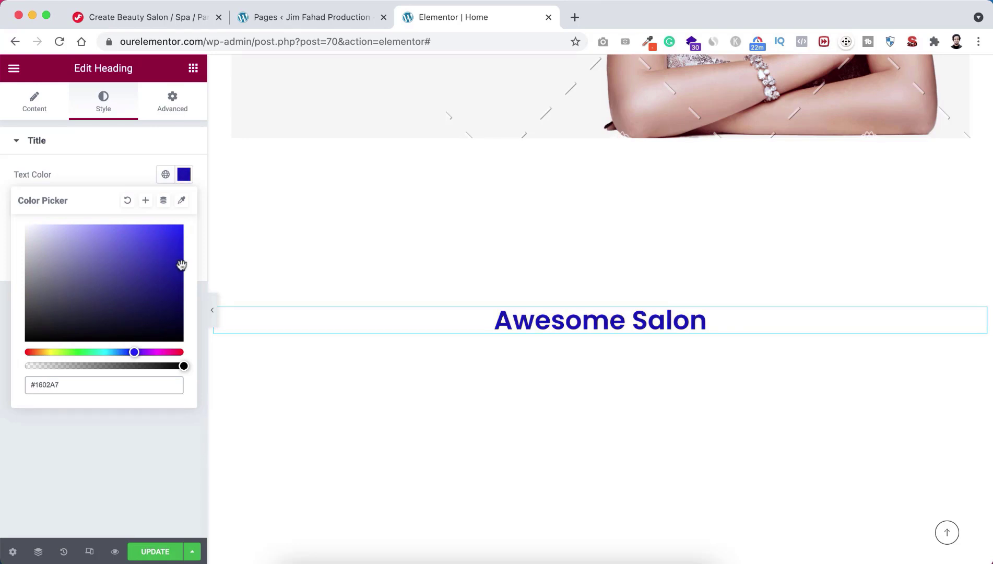
click(115, 172)
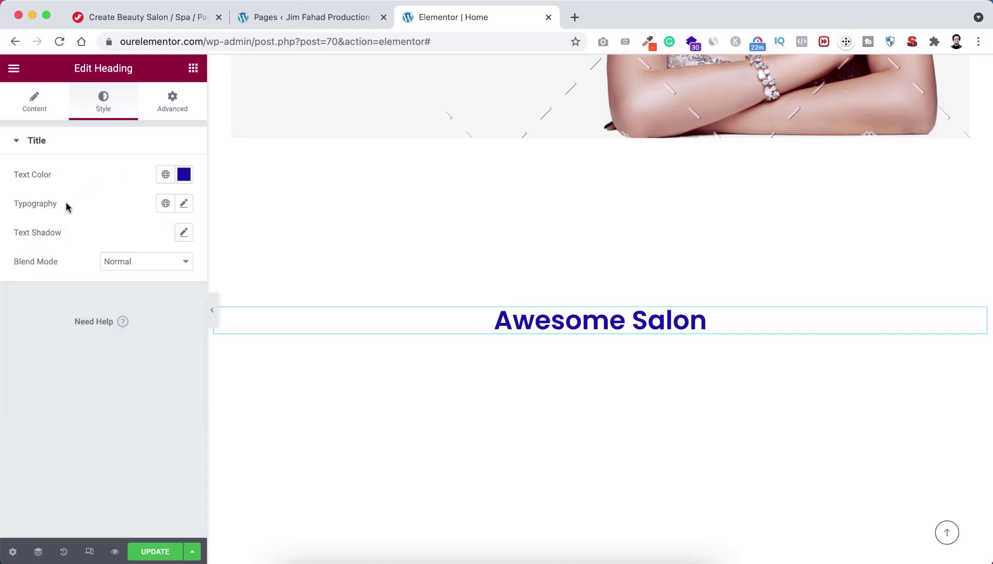
Step: Set the heading's typography to the Poppins font at 74 px
click(184, 203)
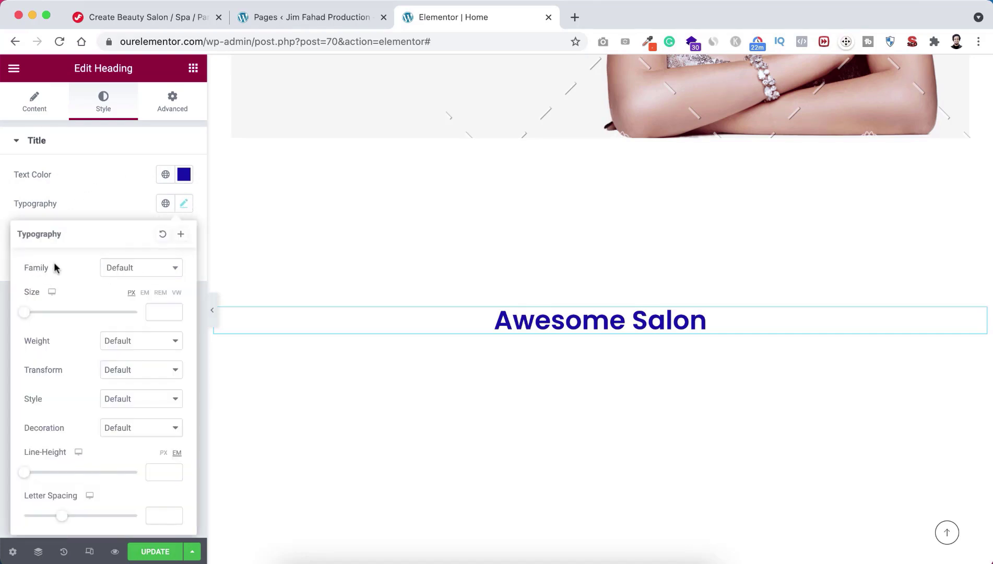
click(137, 271)
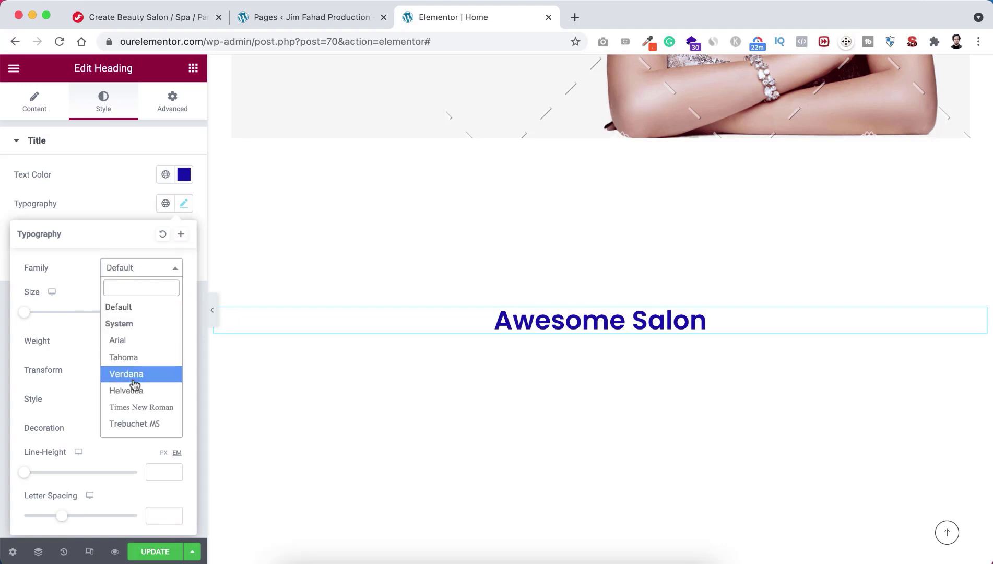
scroll(135, 384, down, 5)
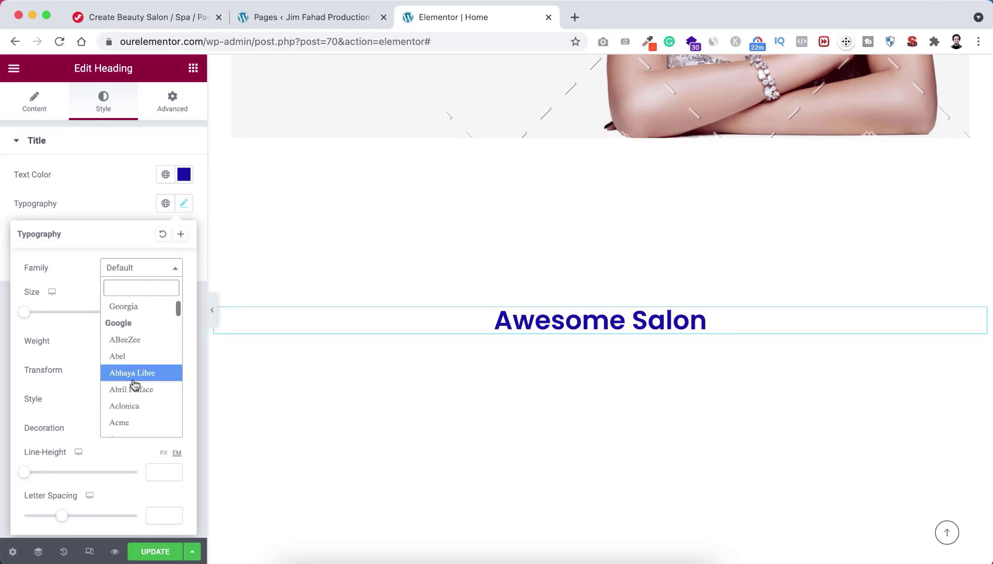
text(poppin)
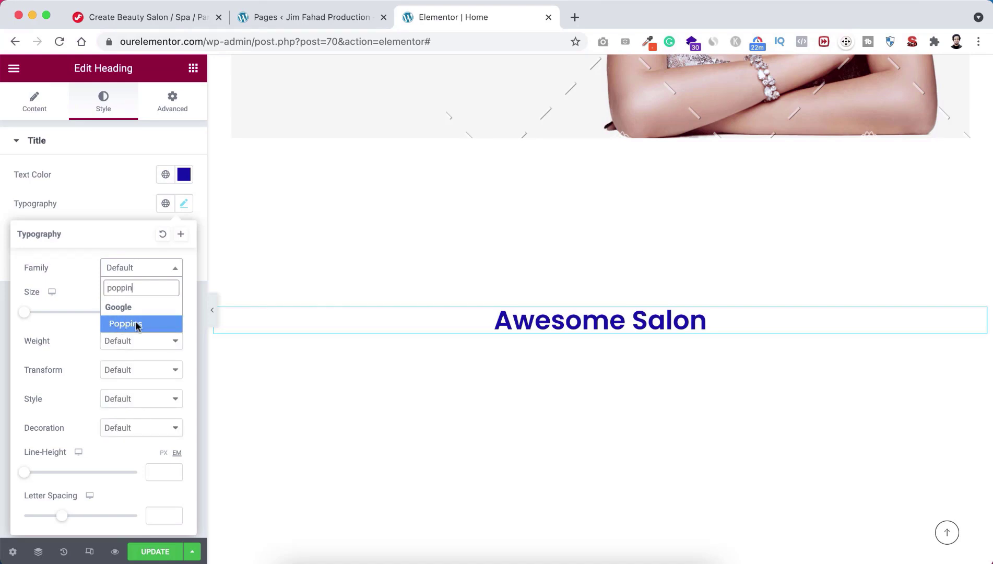
click(131, 324)
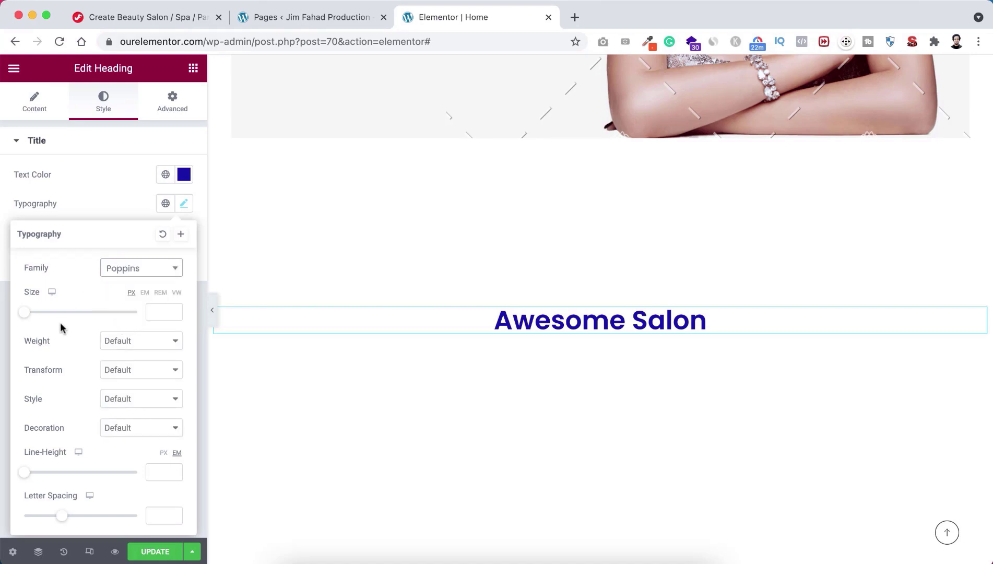
drag(27, 312, 66, 321)
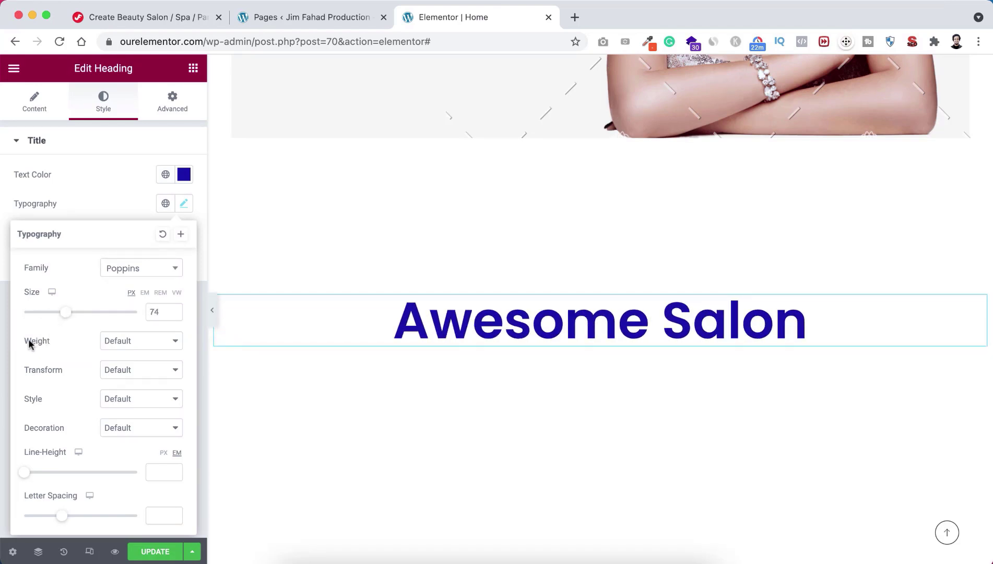
Step: Make the heading weight 900, uppercase, italic and underlined
click(129, 345)
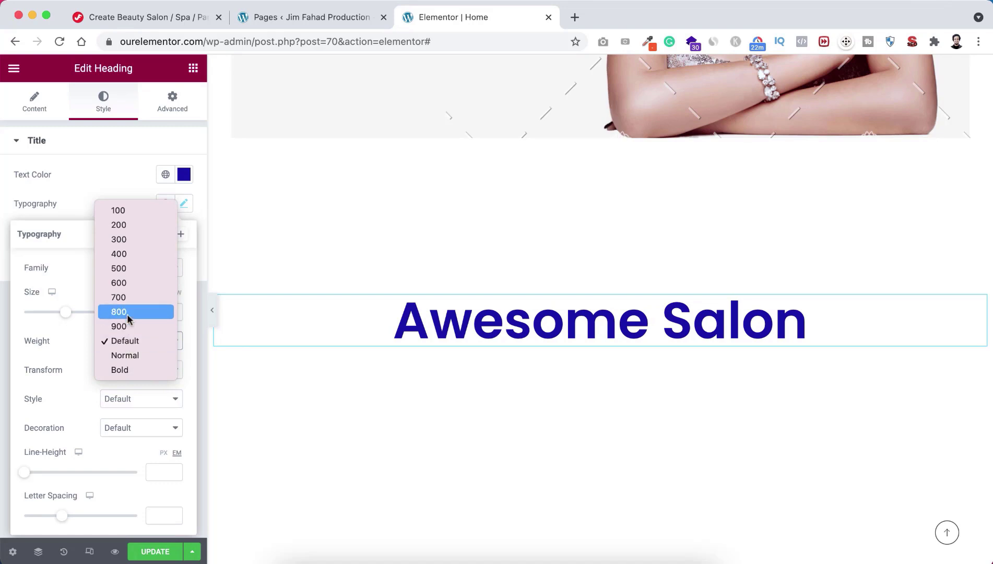
click(125, 324)
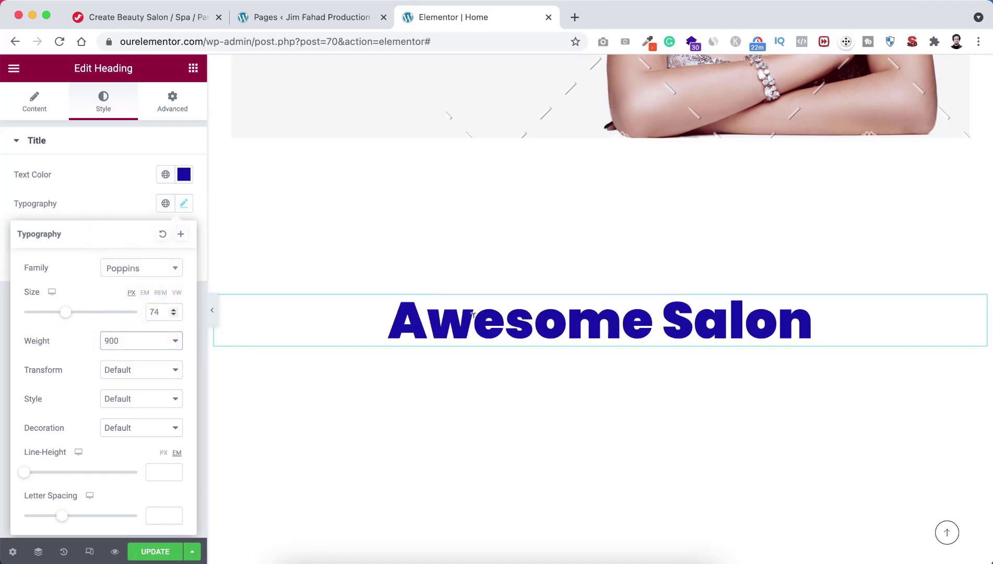
click(136, 371)
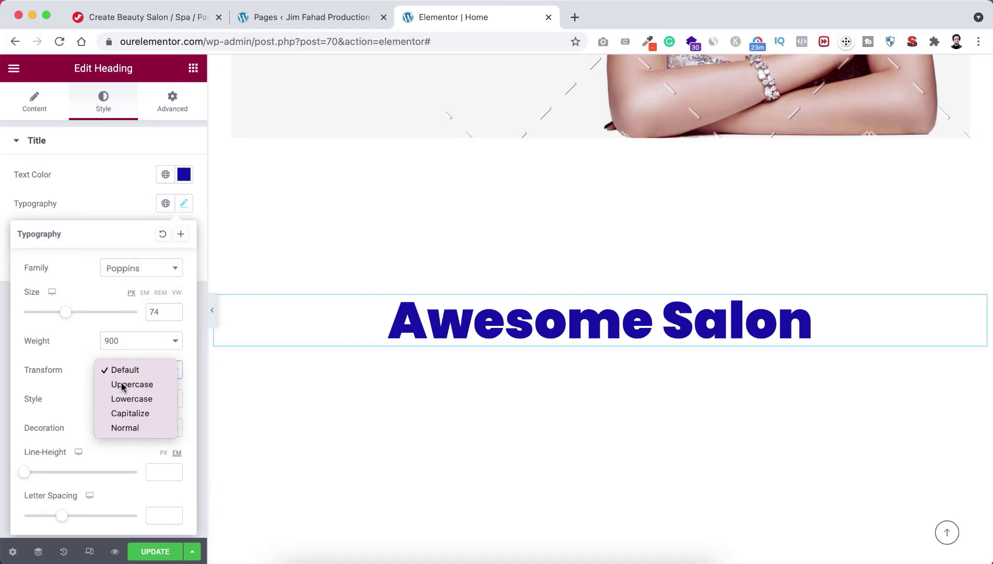
click(117, 384)
click(136, 400)
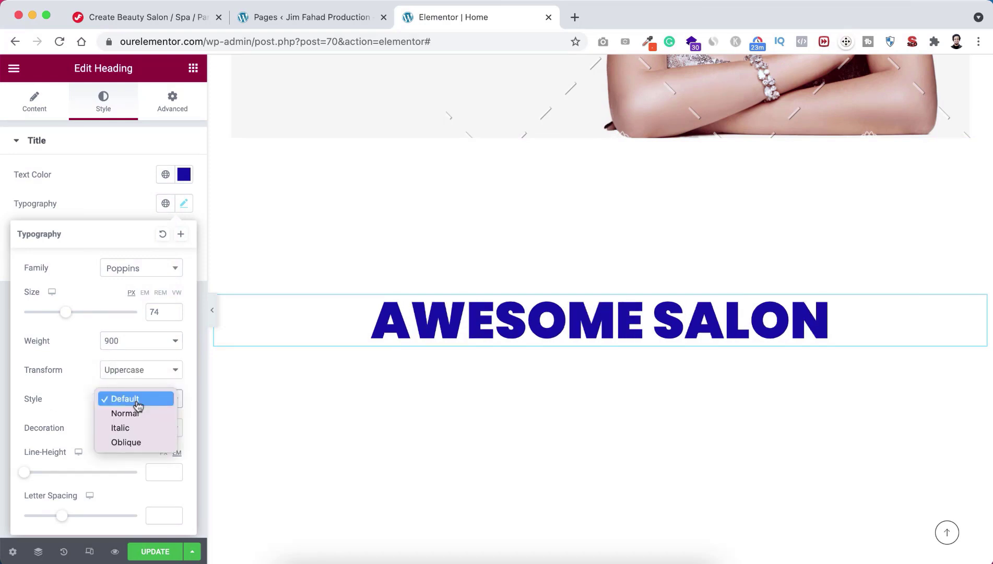
click(132, 429)
click(120, 429)
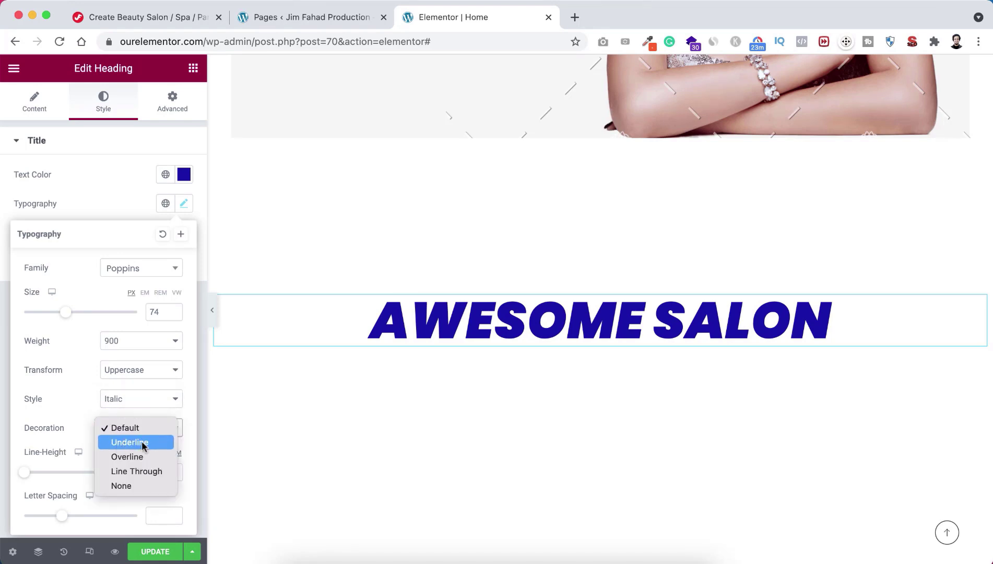
click(142, 444)
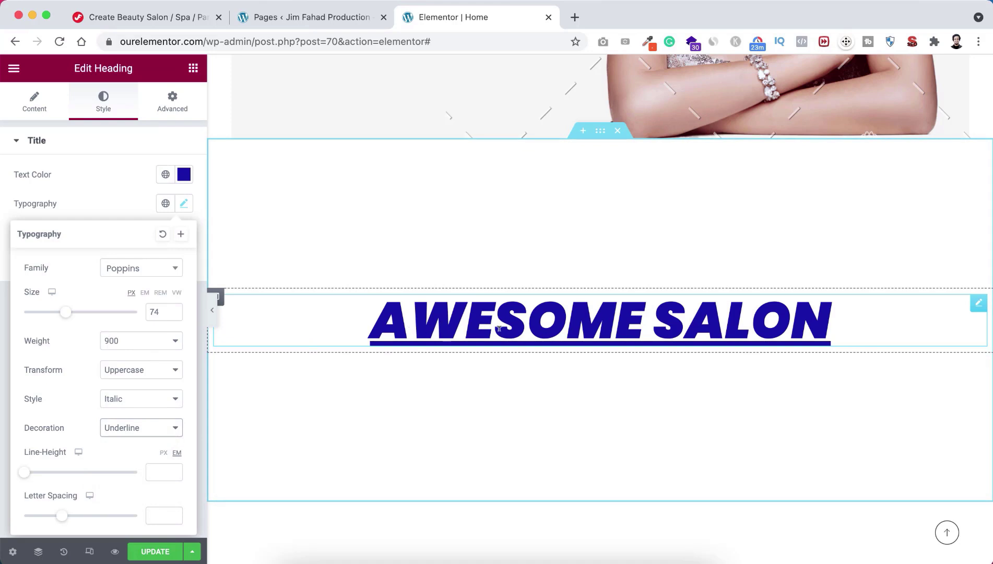
click(172, 102)
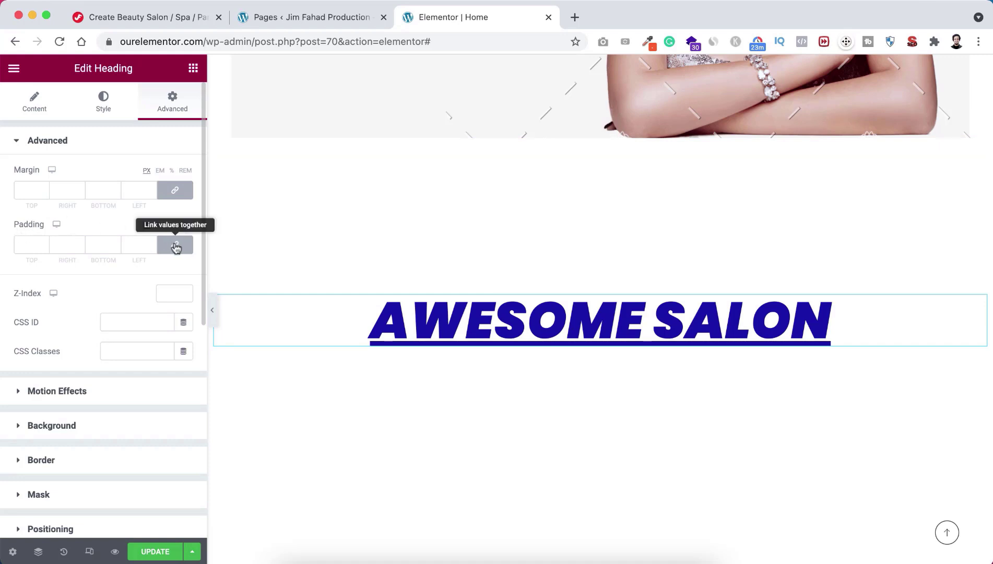
Step: Set the Awesome Salon heading's top and bottom padding to 20 px each
click(24, 245)
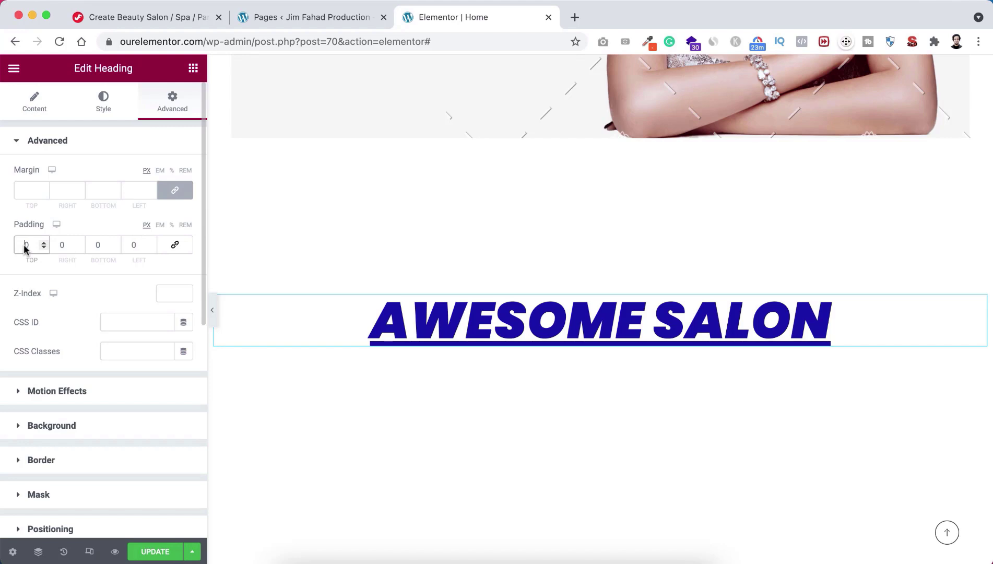
text(2)
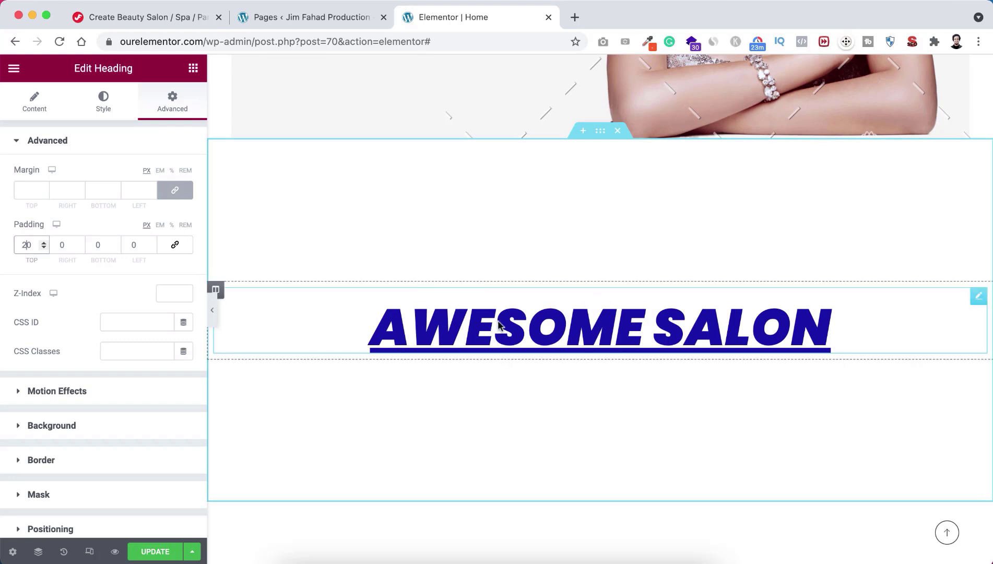
click(96, 244)
text(2)
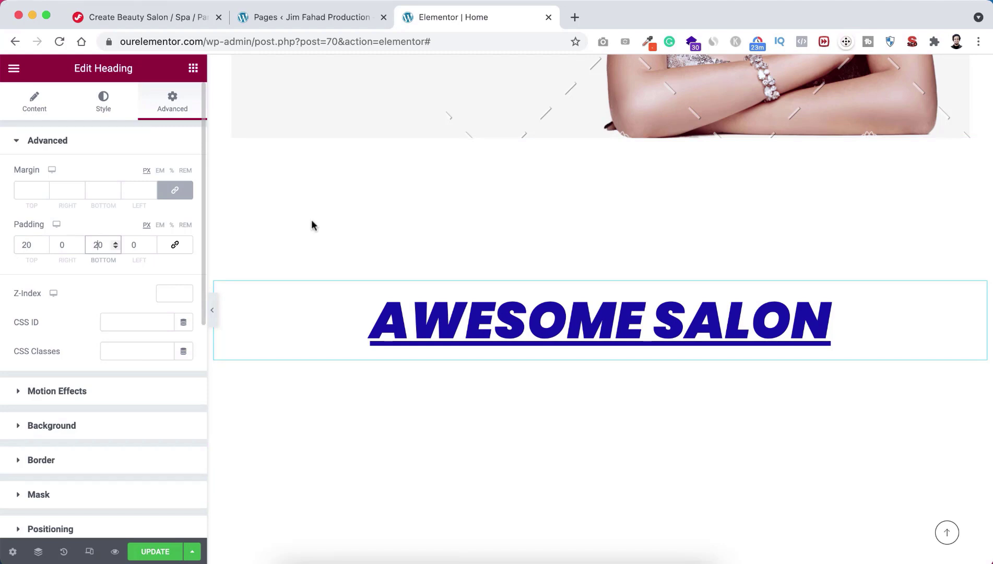
scroll(583, 373, down, 1)
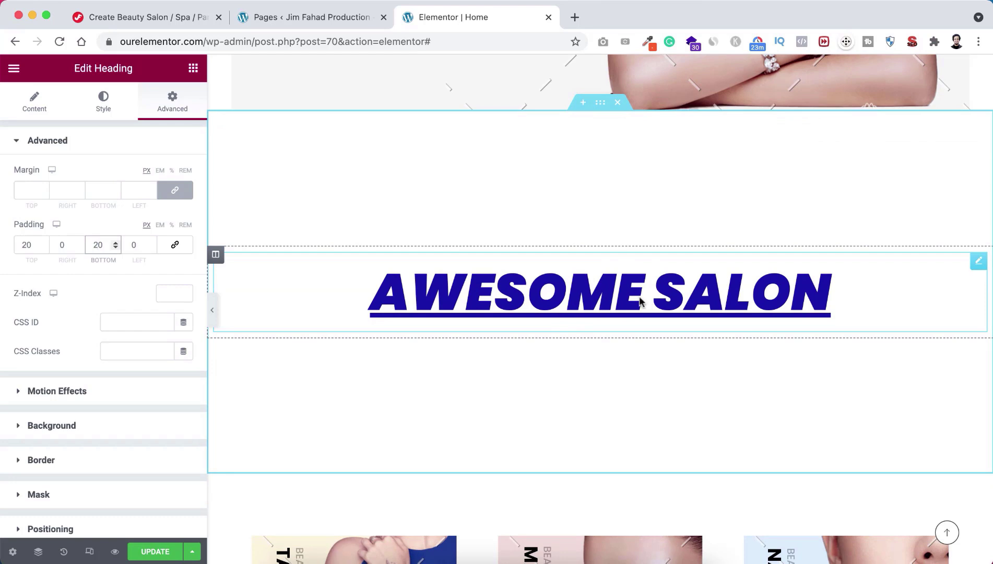
click(193, 70)
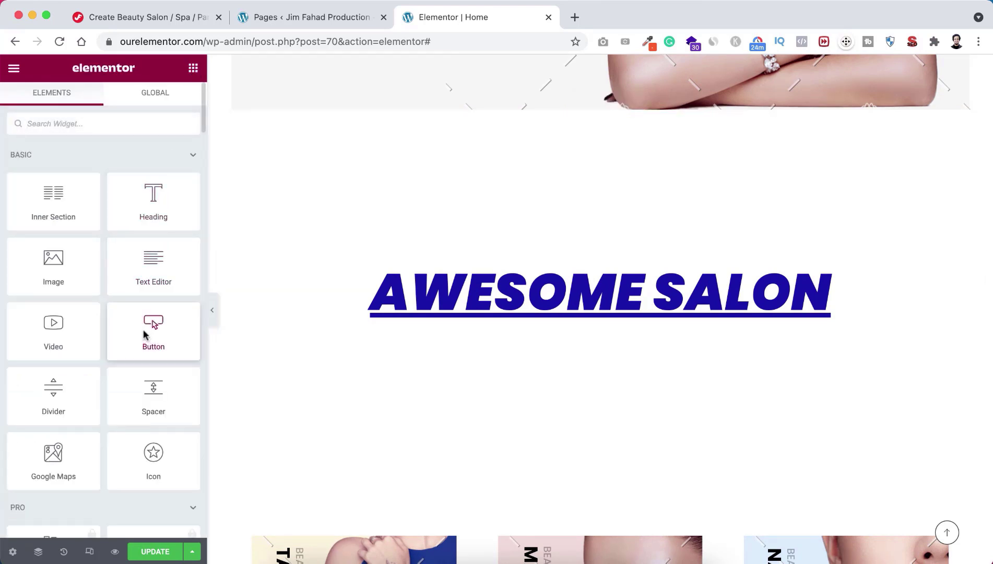
Step: Add a centred button labelled 'Show More' below the heading
drag(139, 323, 568, 322)
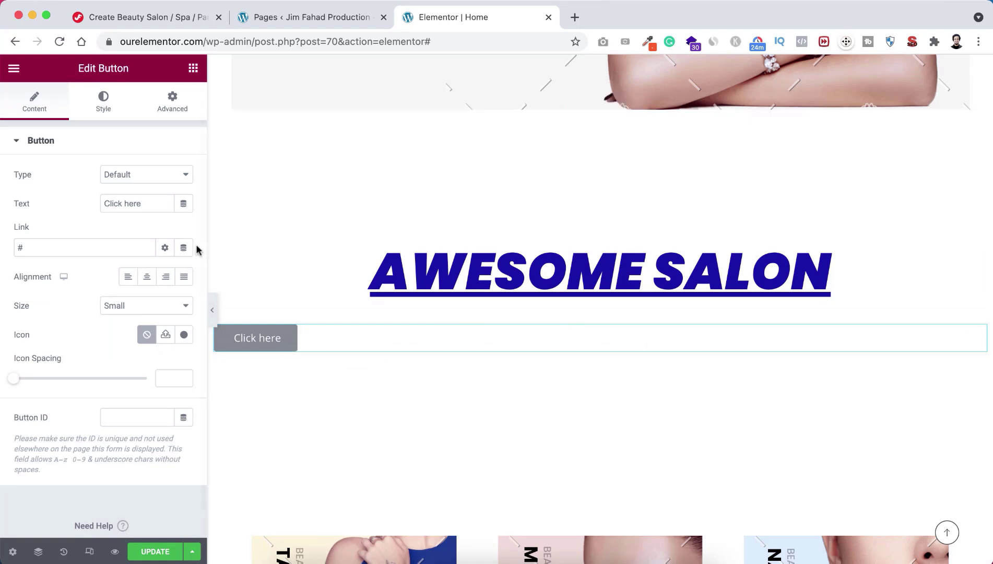
click(145, 199)
drag(146, 199, 93, 203)
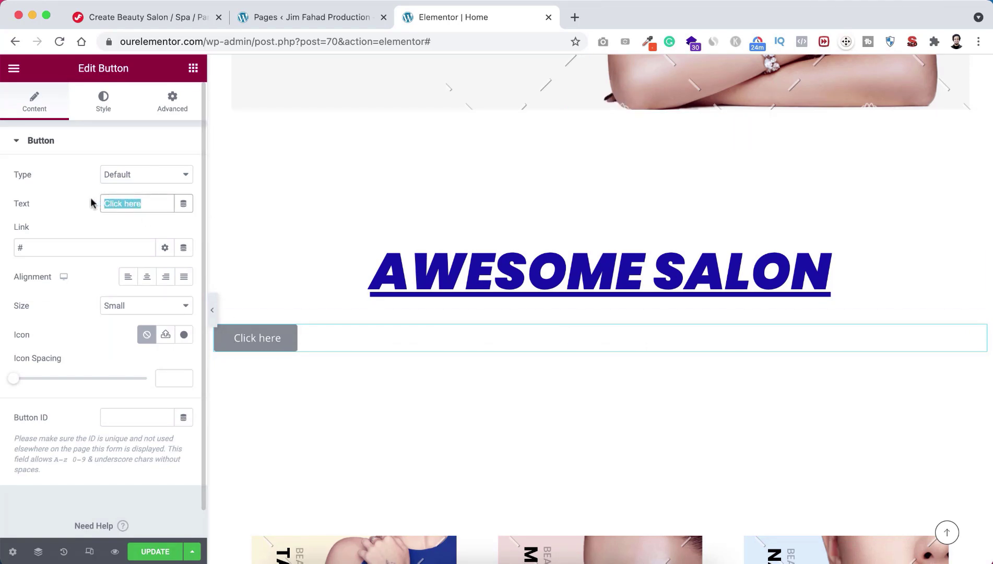
text(Show More)
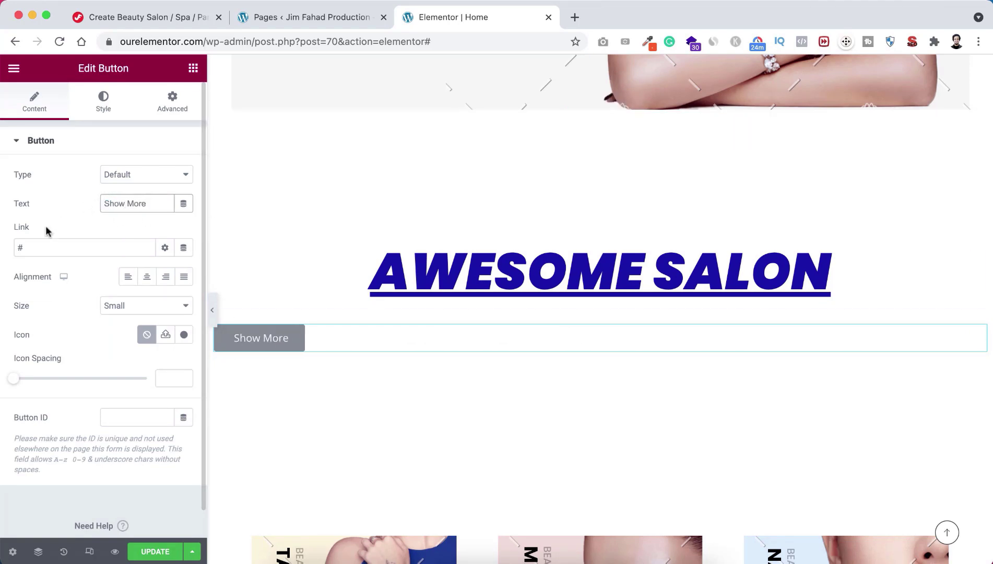
click(147, 277)
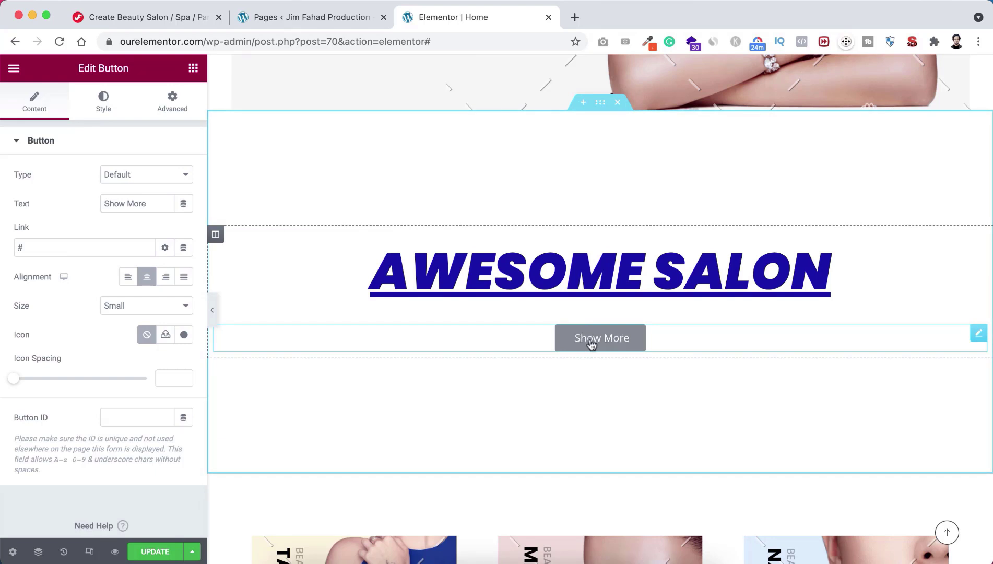
Step: Link the Show More button to the About page (/about/)
drag(30, 250, 15, 250)
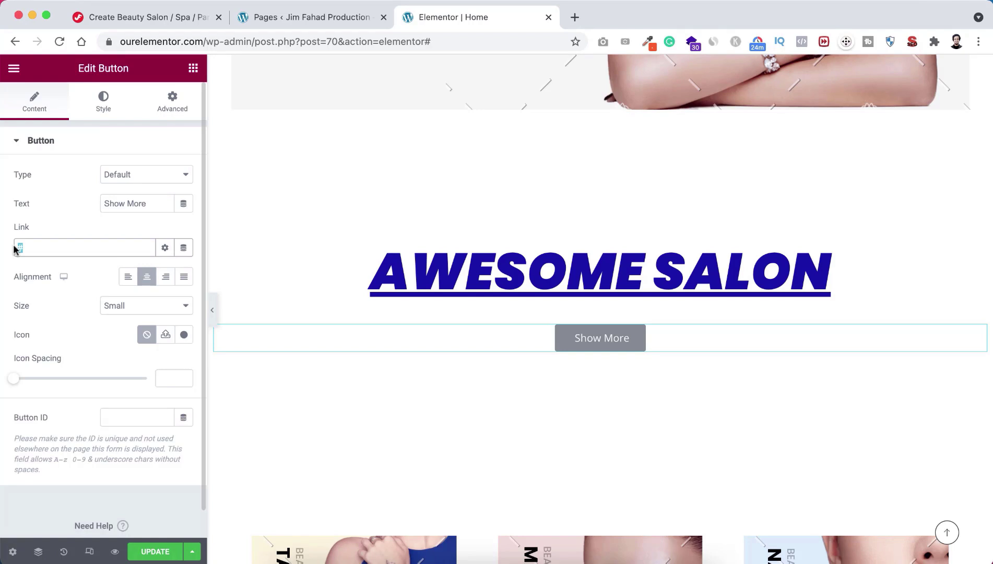
key(BackSpace)
text(About)
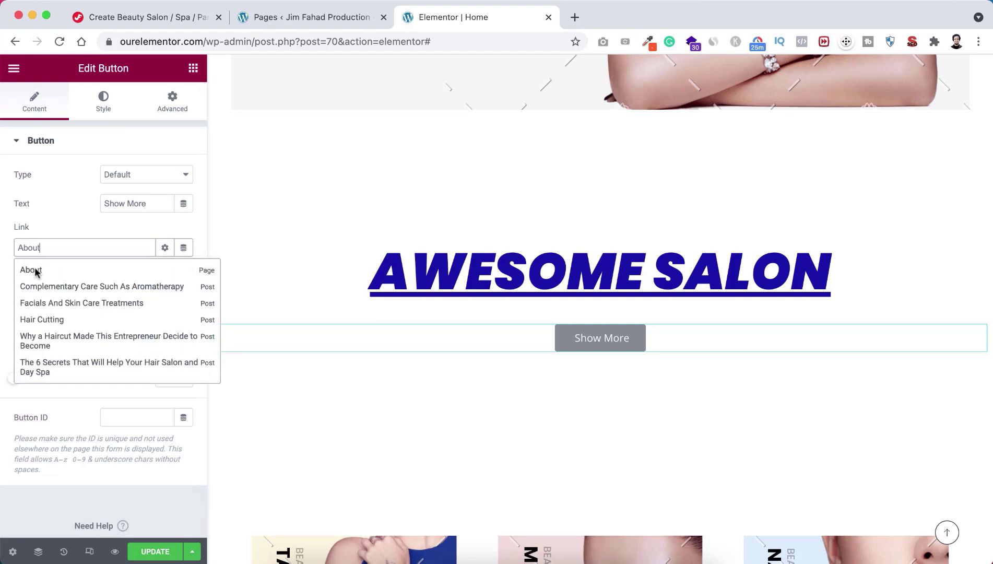
click(31, 270)
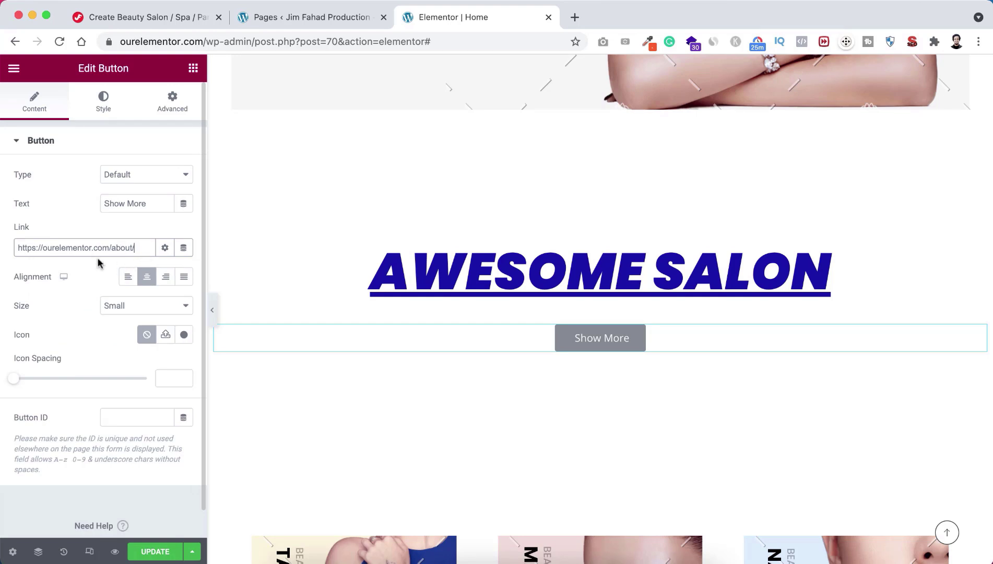
click(104, 110)
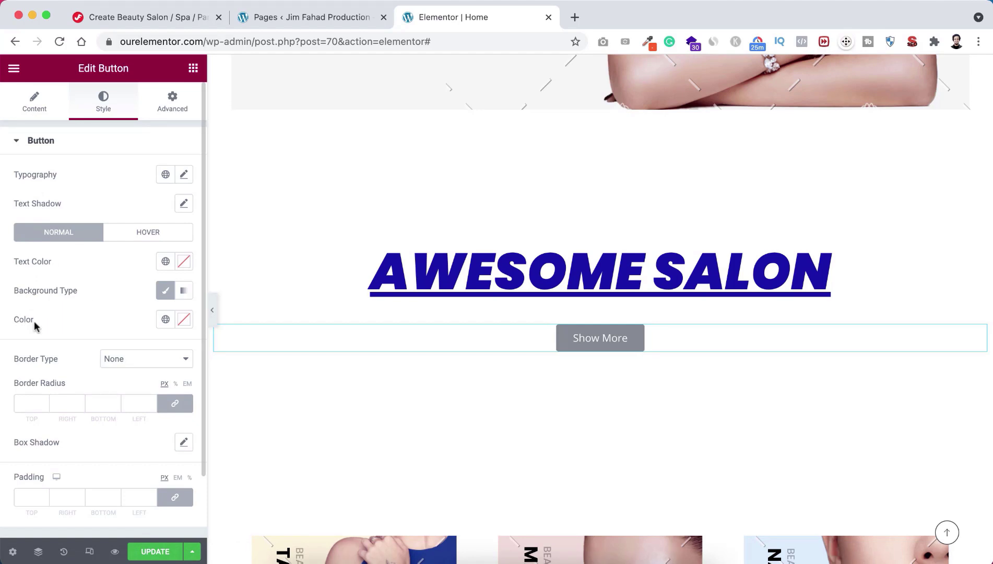
Step: Give the Show More button a bright red #FF0000 background
click(186, 322)
click(146, 399)
click(156, 399)
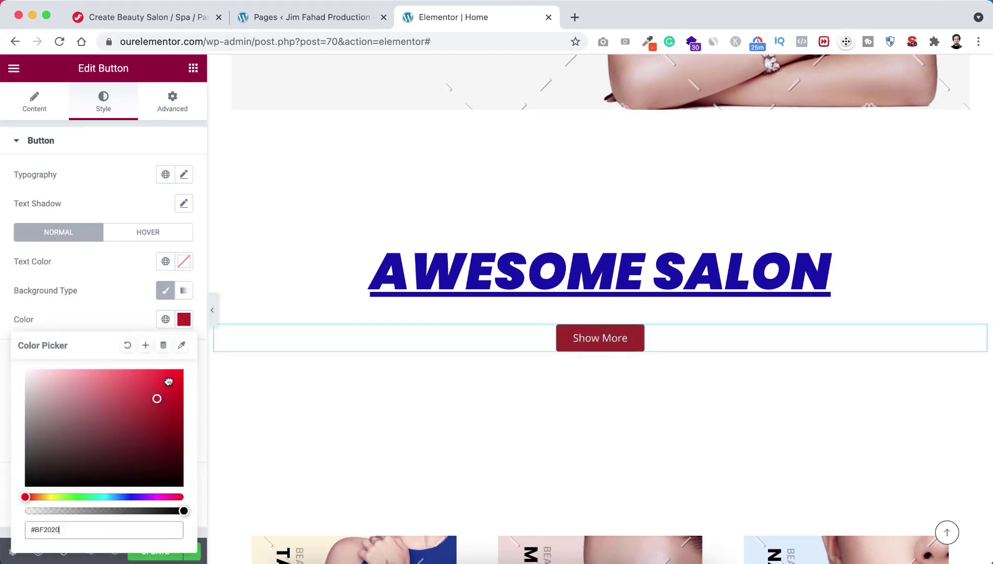
drag(168, 382, 183, 363)
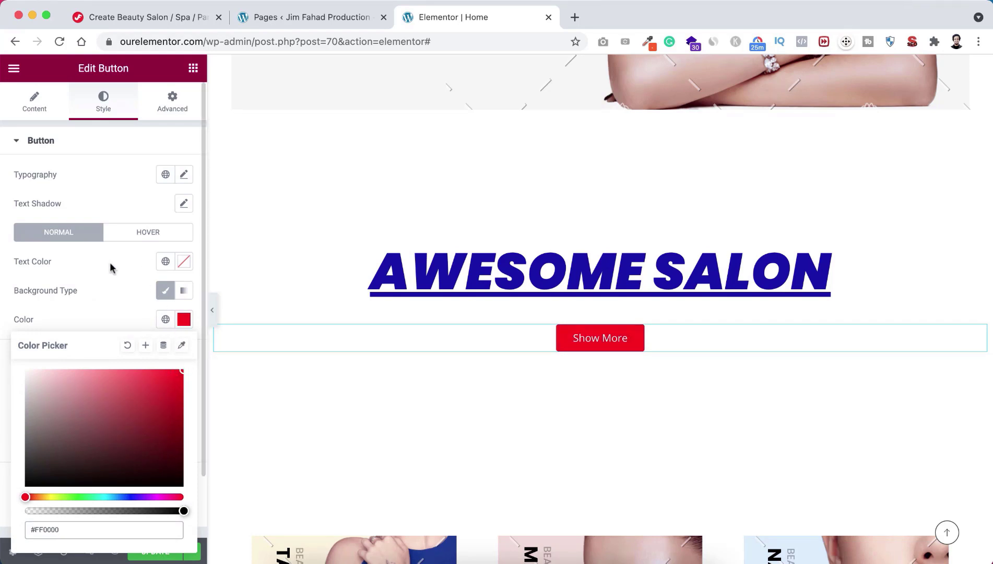
Step: Set the Show More button's text colour to light teal
click(186, 261)
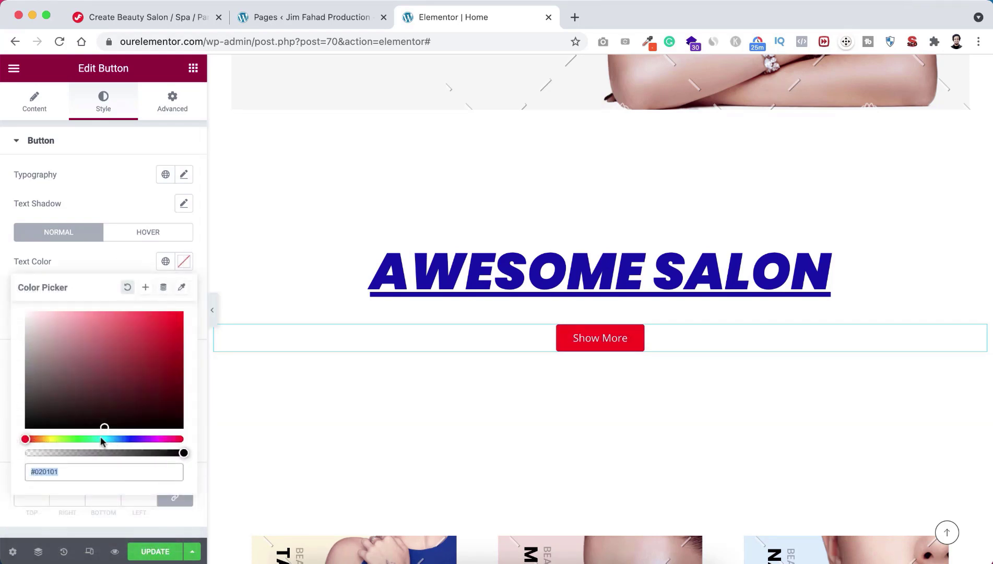
click(99, 439)
mouse_move(111, 363)
mouse_down()
mouse_move(111, 317)
mouse_move(89, 297)
mouse_up()
click(106, 260)
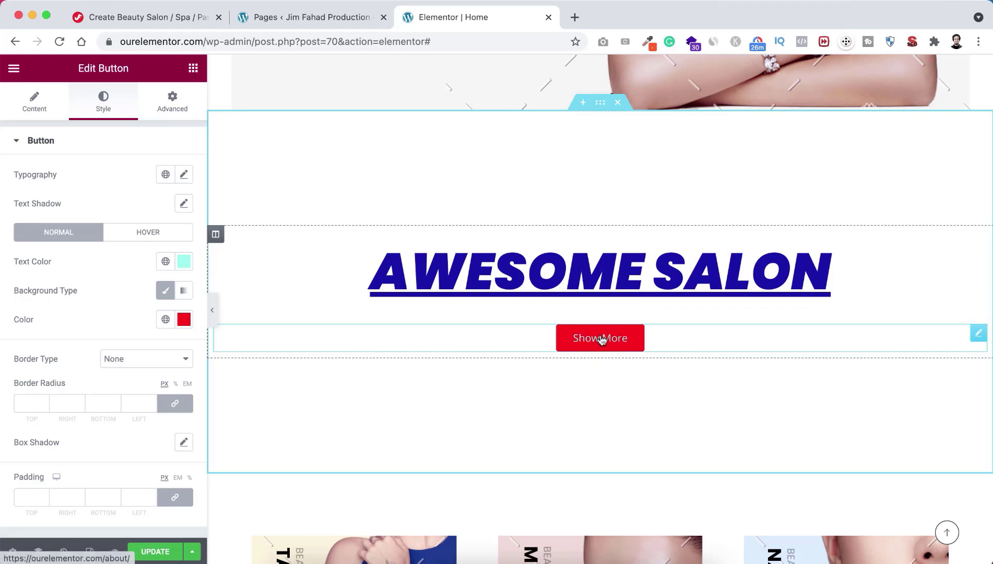
click(193, 69)
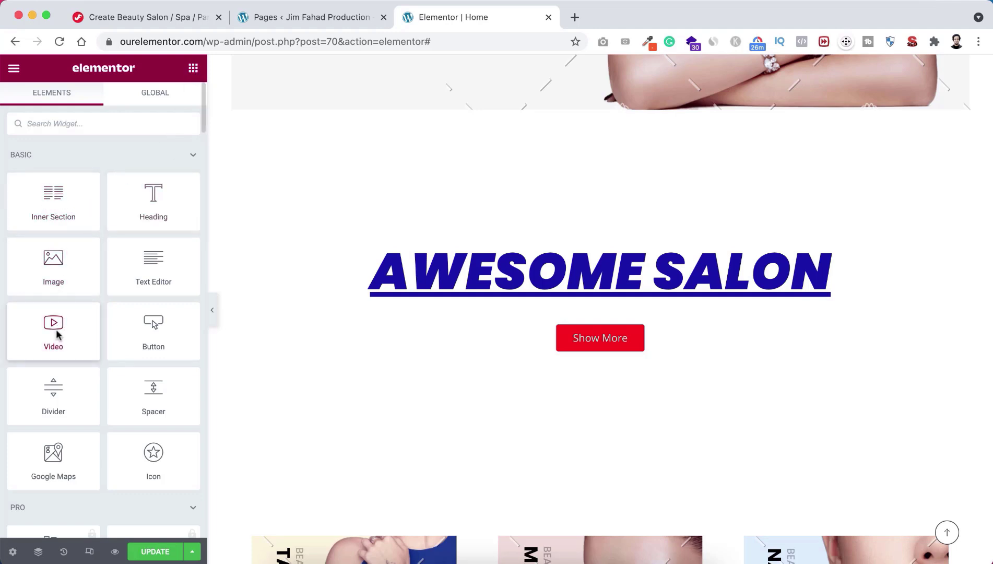
Step: Place a Social Icons widget with Facebook, Twitter and YouTube icons below the Show More button
scroll(98, 395, down, 15)
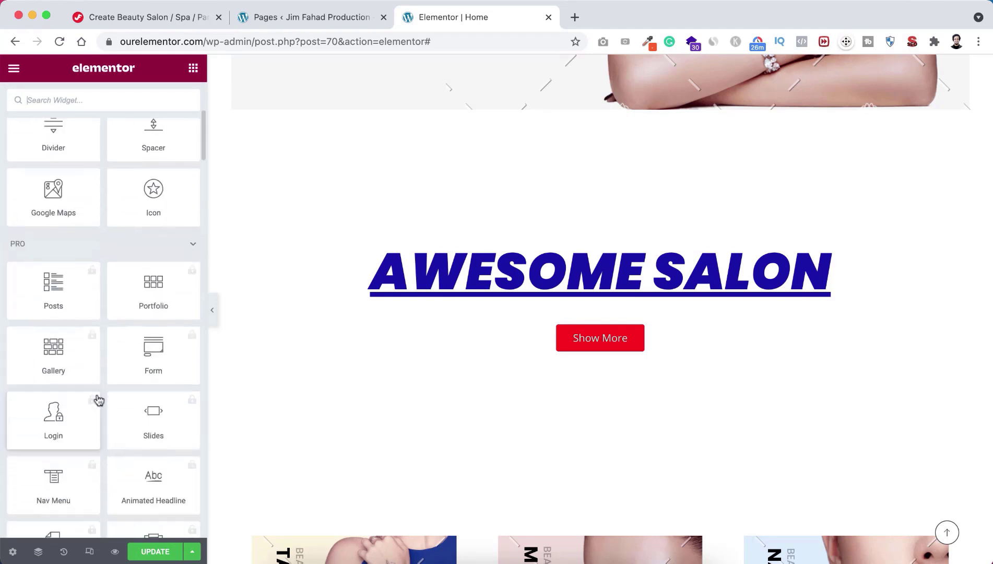
scroll(98, 395, up, 10)
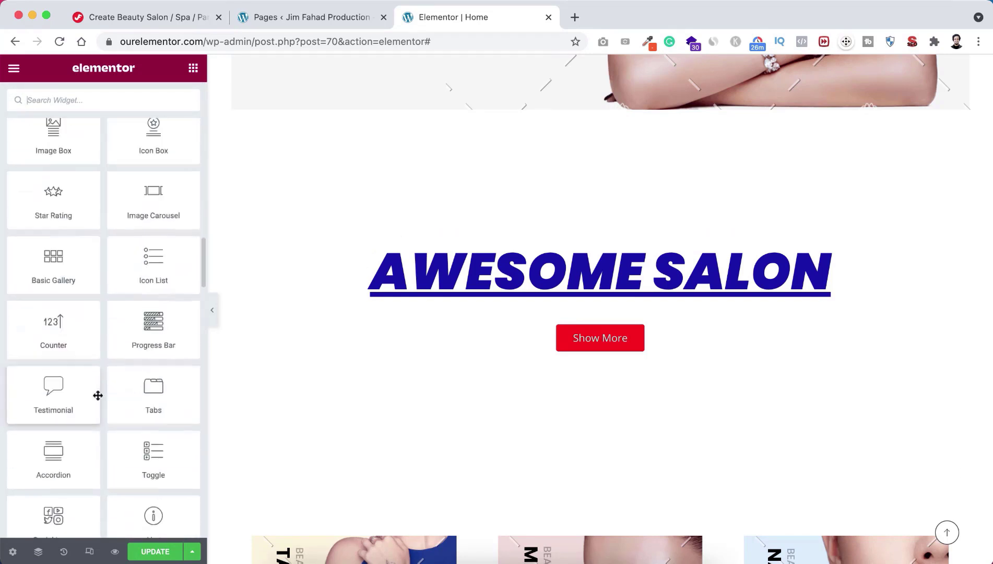
scroll(98, 399, down, 8)
scroll(98, 394, up, 5)
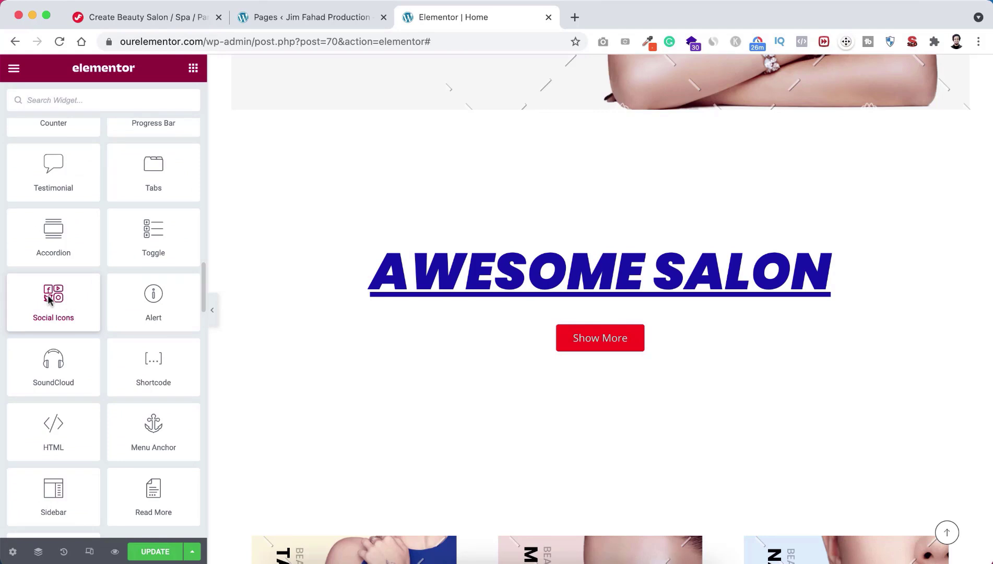
drag(45, 298, 607, 353)
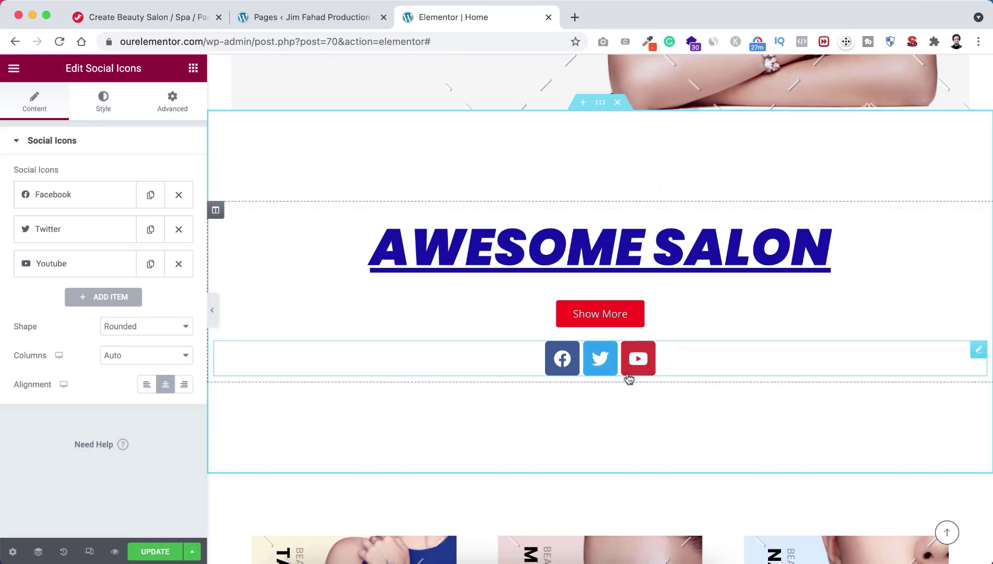
scroll(637, 292, up, 4)
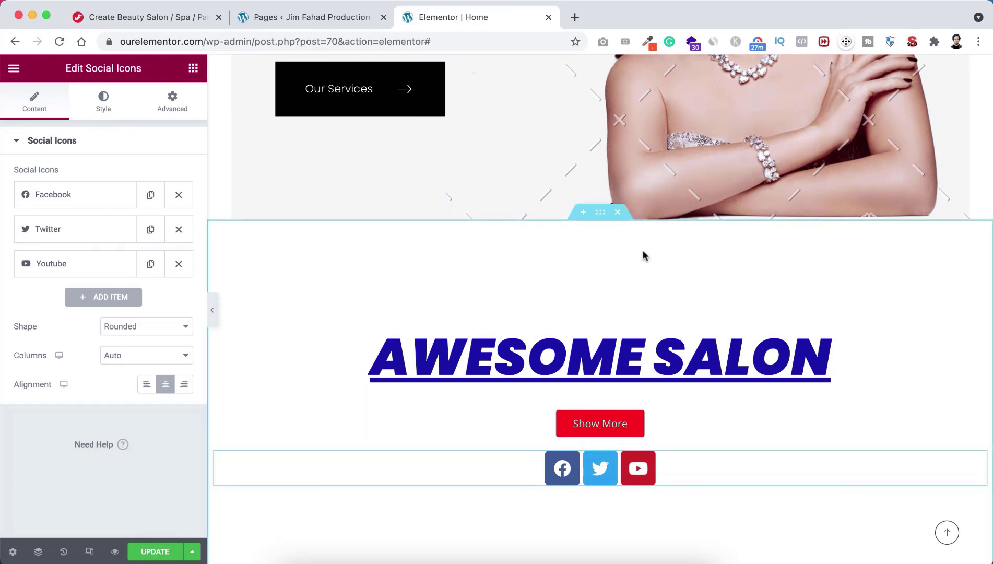
scroll(612, 297, down, 1)
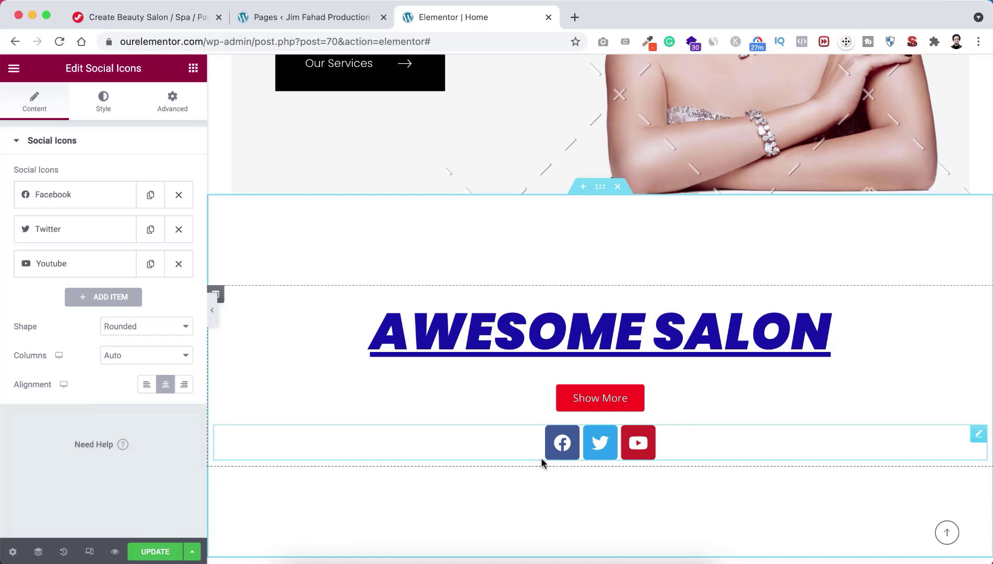
Step: Delete the Awesome Salon section
click(618, 187)
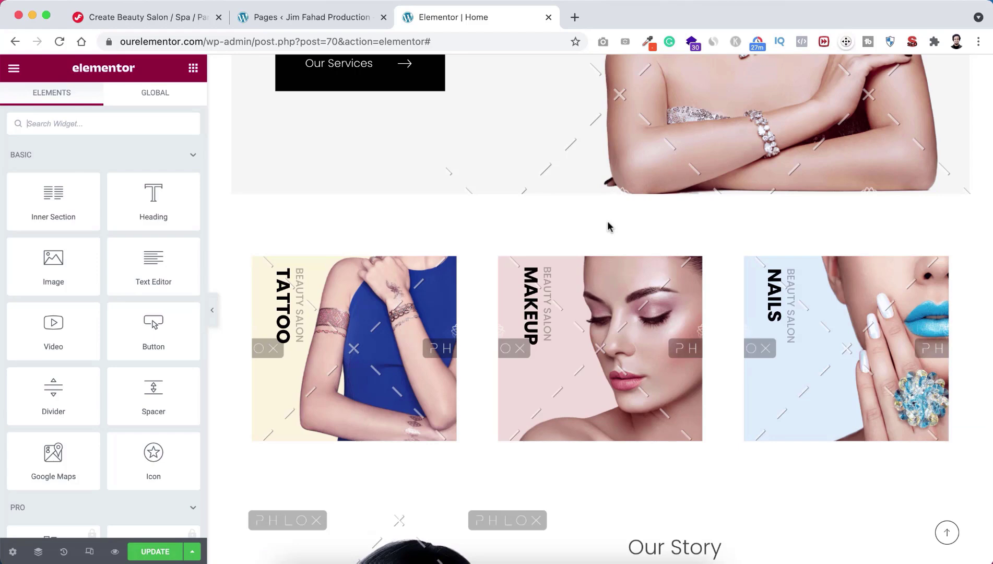
scroll(608, 226, up, 10)
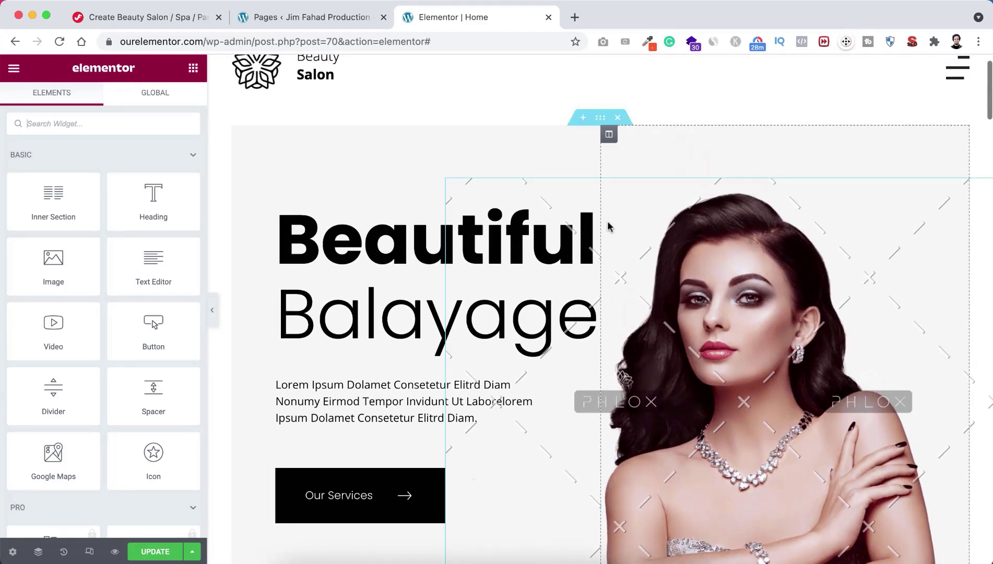
scroll(607, 220, down, 2)
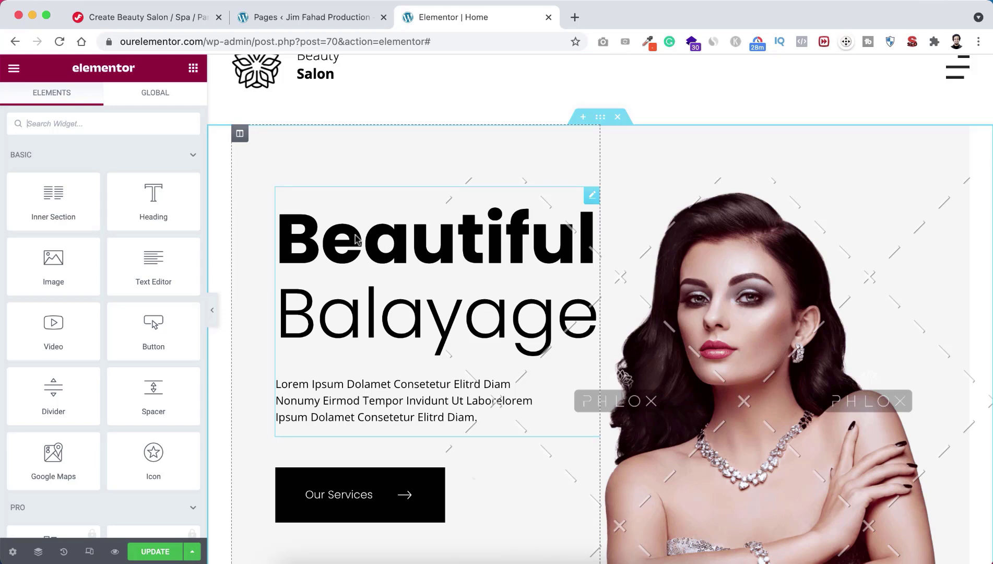
Step: Change the hero heading's first word from Beautiful to Awesome and preview it full width
click(357, 246)
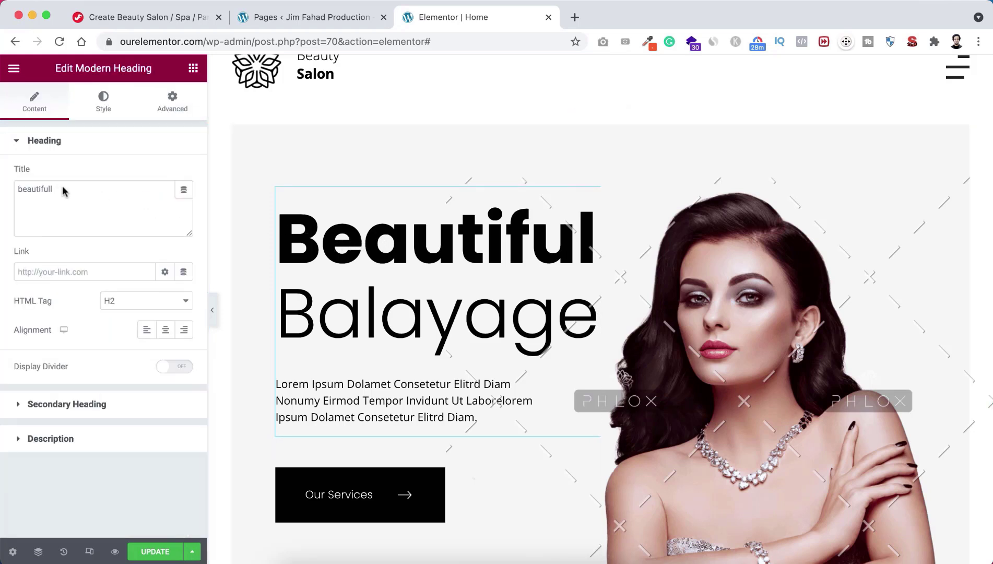
drag(58, 185, 7, 188)
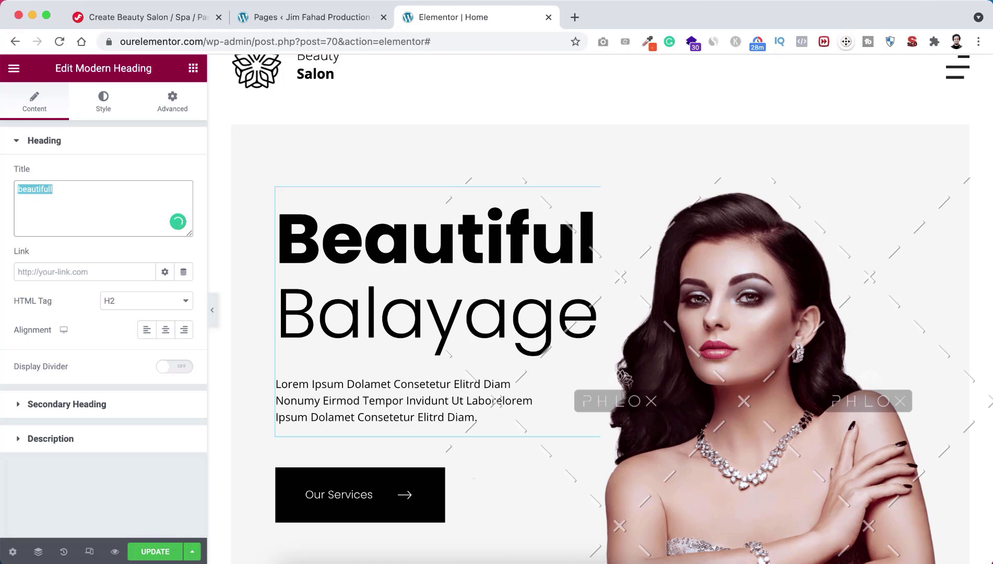
text(Awesome)
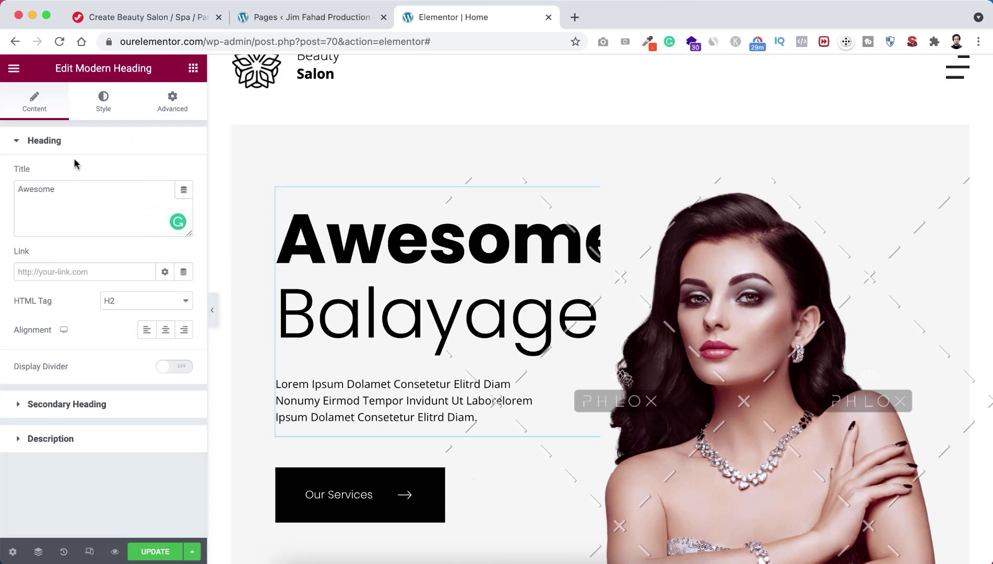
click(213, 311)
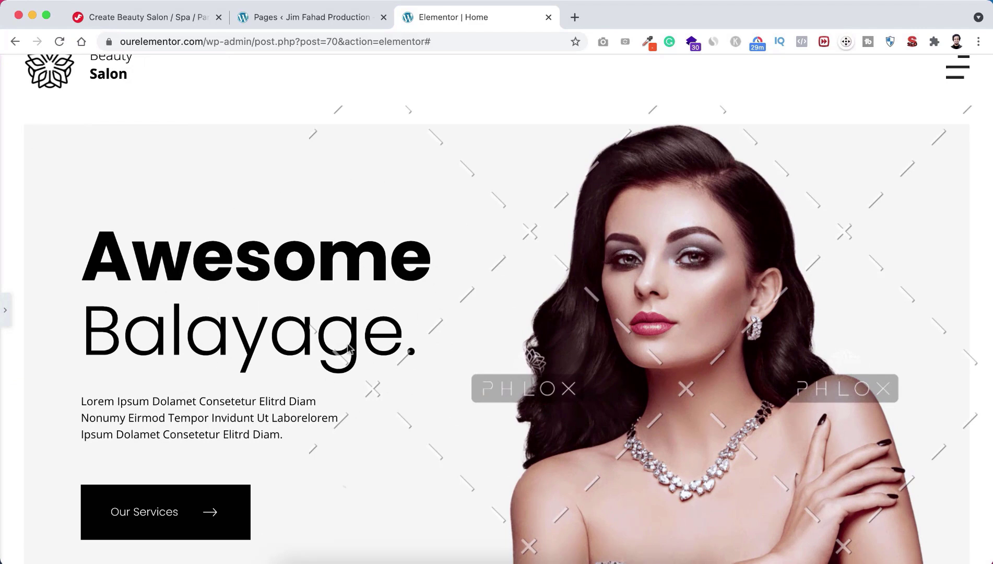
click(6, 312)
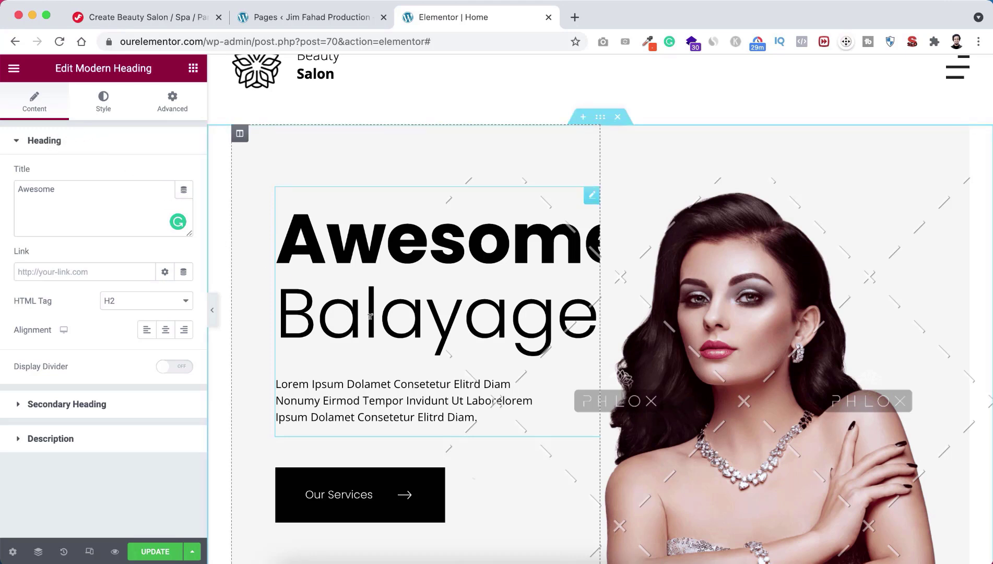
Step: Expand the hero heading's 'Balayage.' secondary heading and description fields, selecting their text without changing it
click(101, 405)
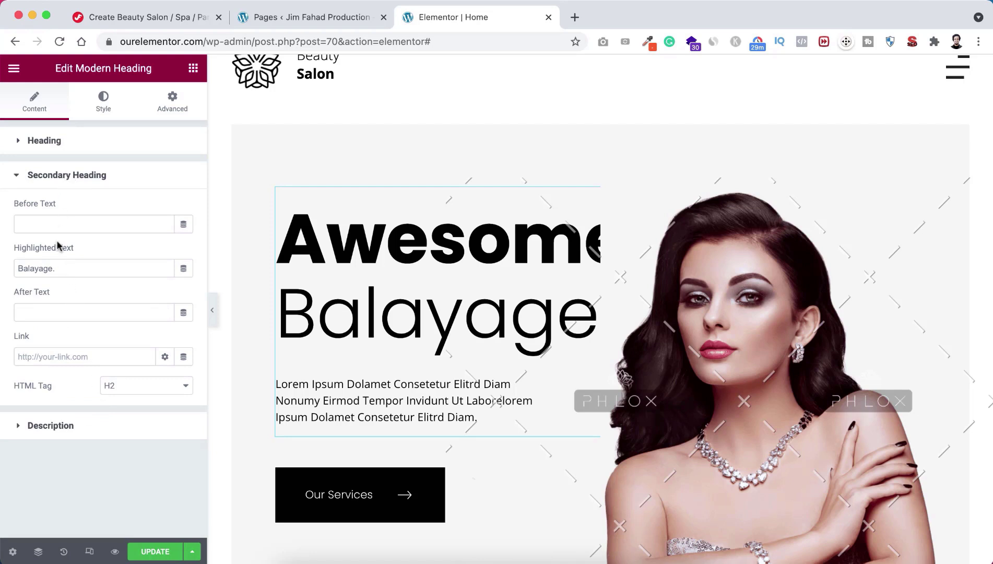
drag(62, 268, 11, 268)
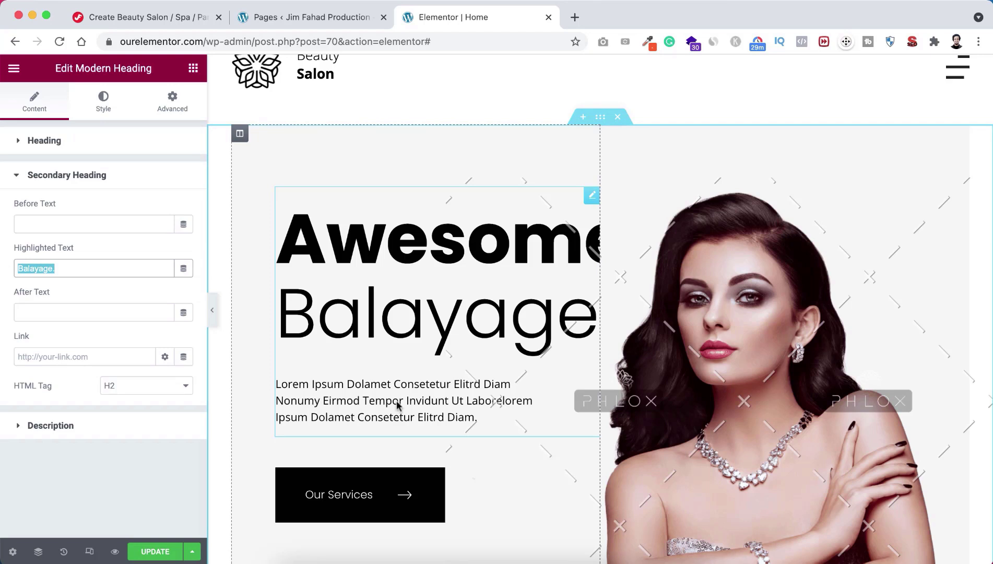
click(58, 426)
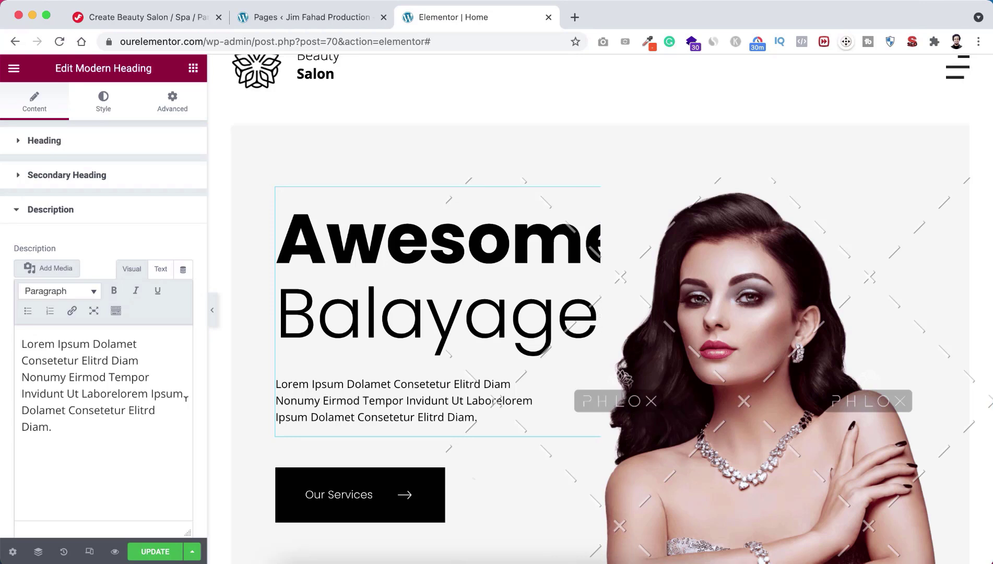
drag(59, 429, 17, 340)
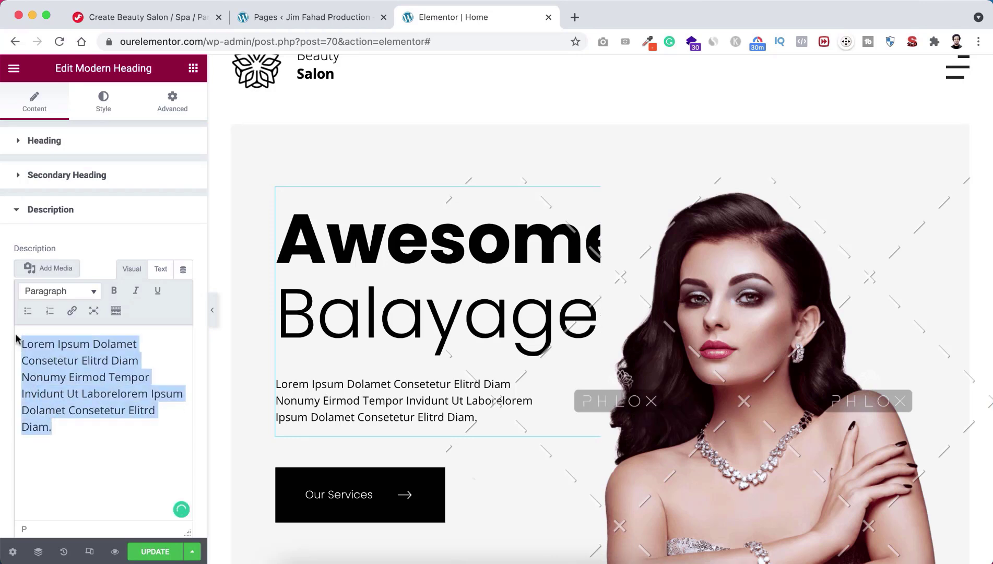
scroll(268, 442, down, 2)
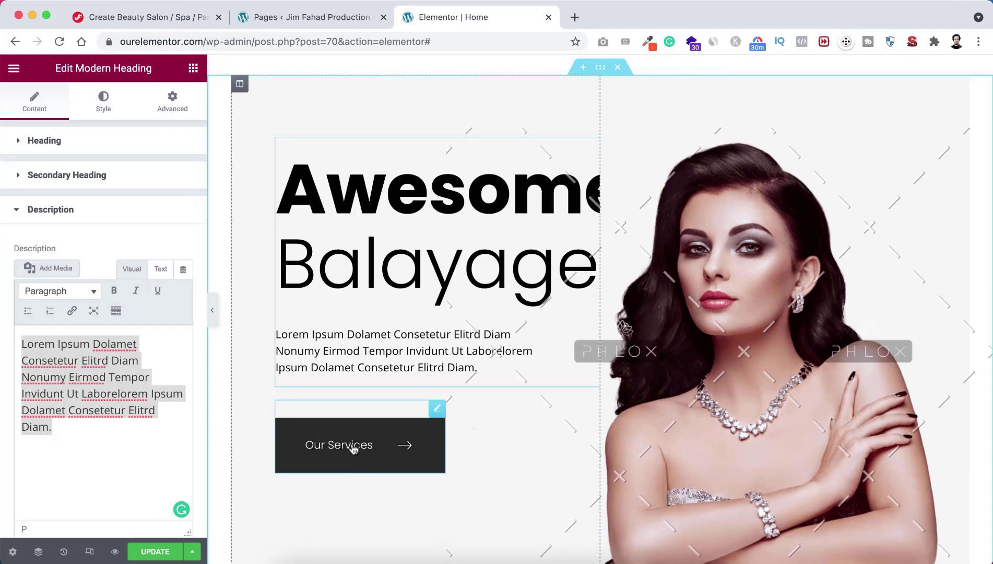
Step: Link the hero's Our Services button to the Services page at /services/
click(380, 432)
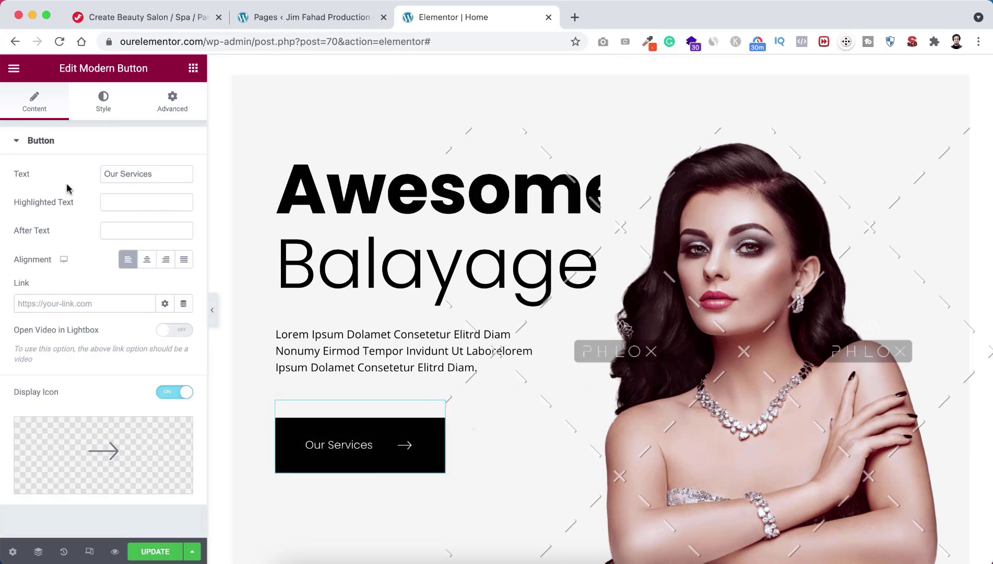
drag(157, 172, 99, 177)
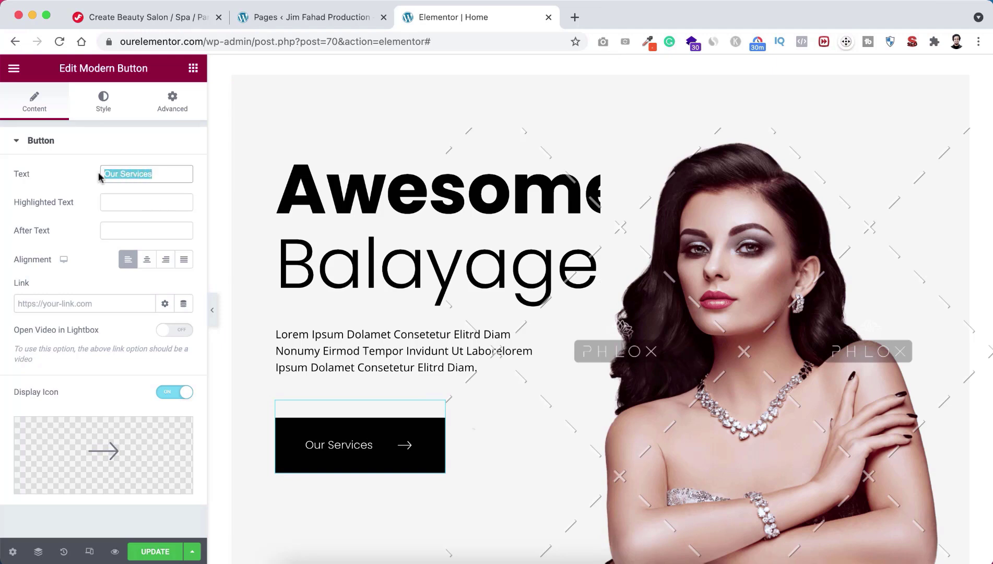
click(57, 302)
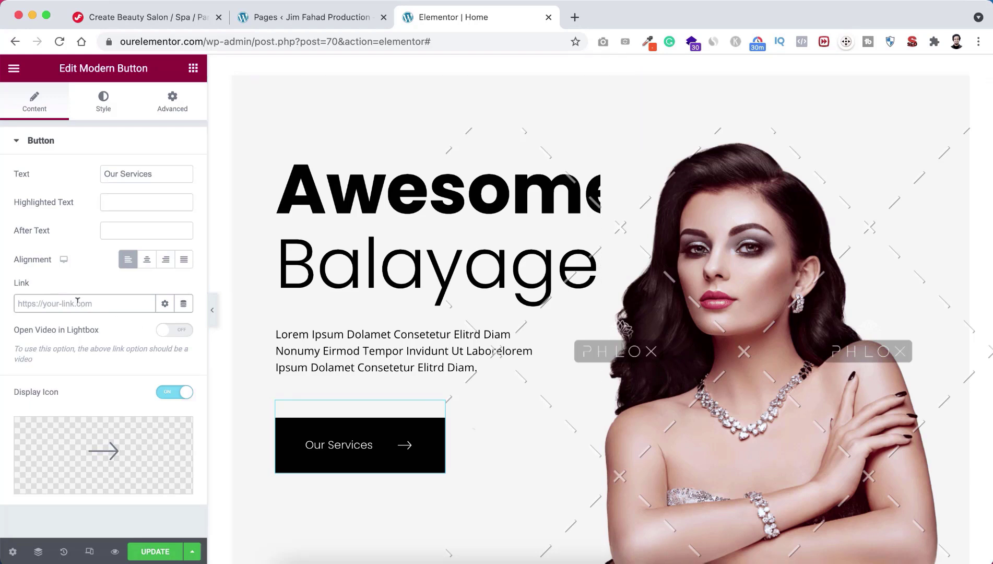
text(Services)
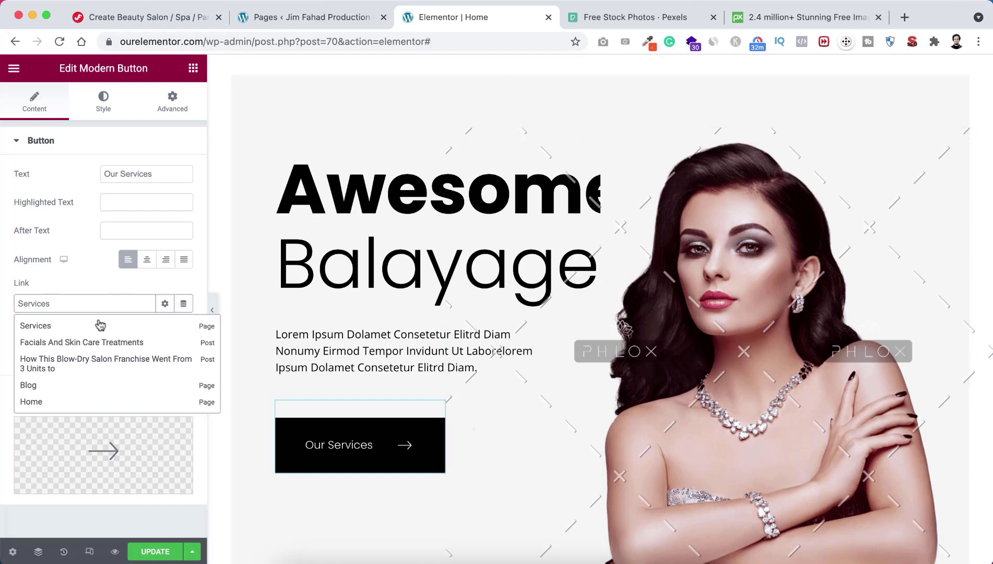
click(91, 326)
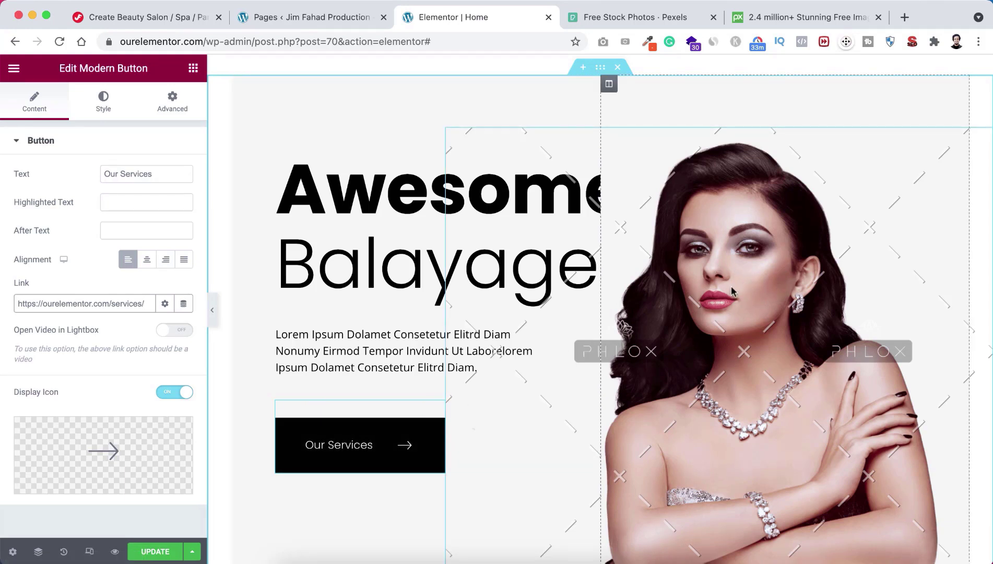
Step: Open Insert Media to replace the hero model image, then switch to the Pexels stock photo site
click(744, 276)
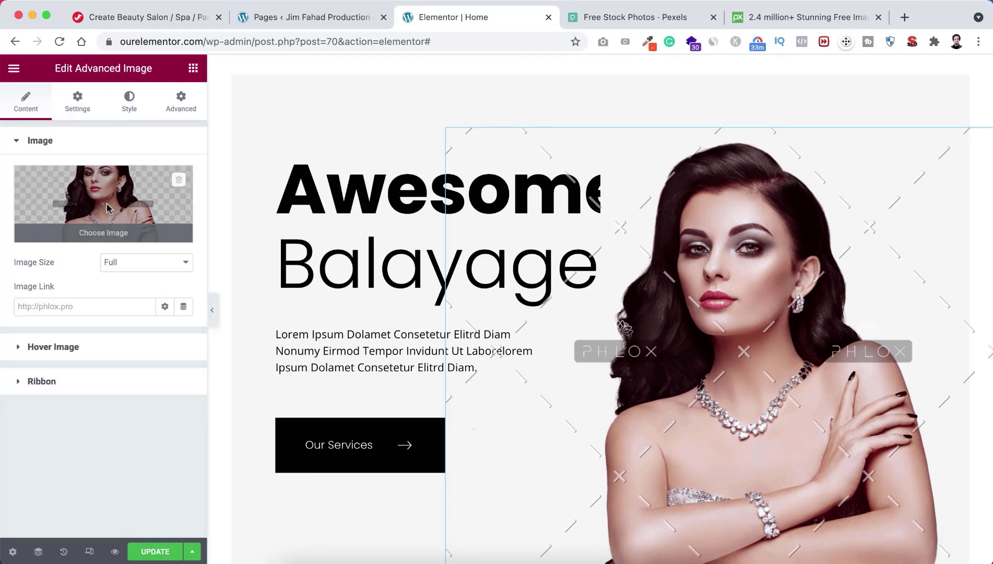
click(108, 208)
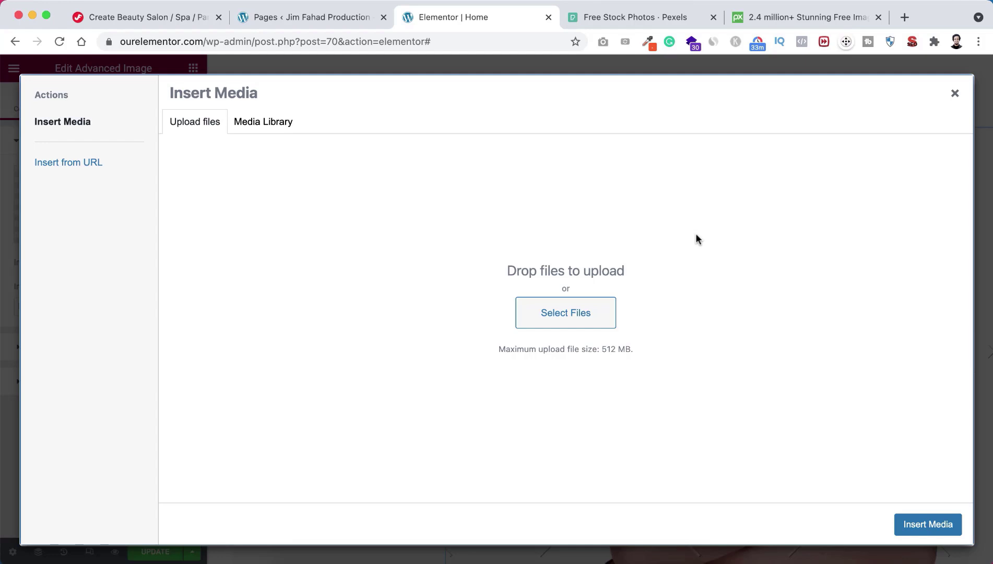
click(610, 23)
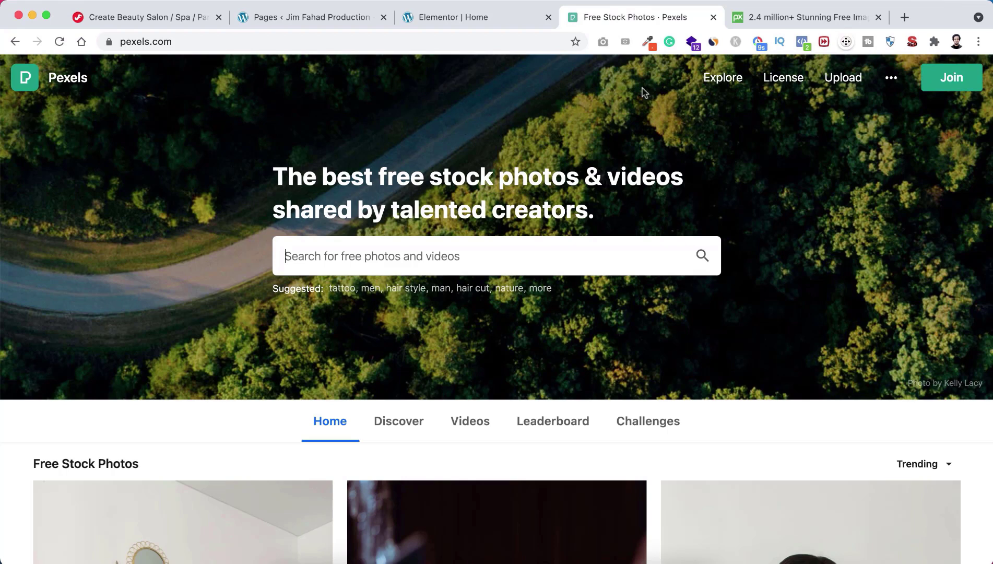
Step: Search Pixabay for 'makeup' images, browse the results, then go to the tutorial's download-links page
click(765, 19)
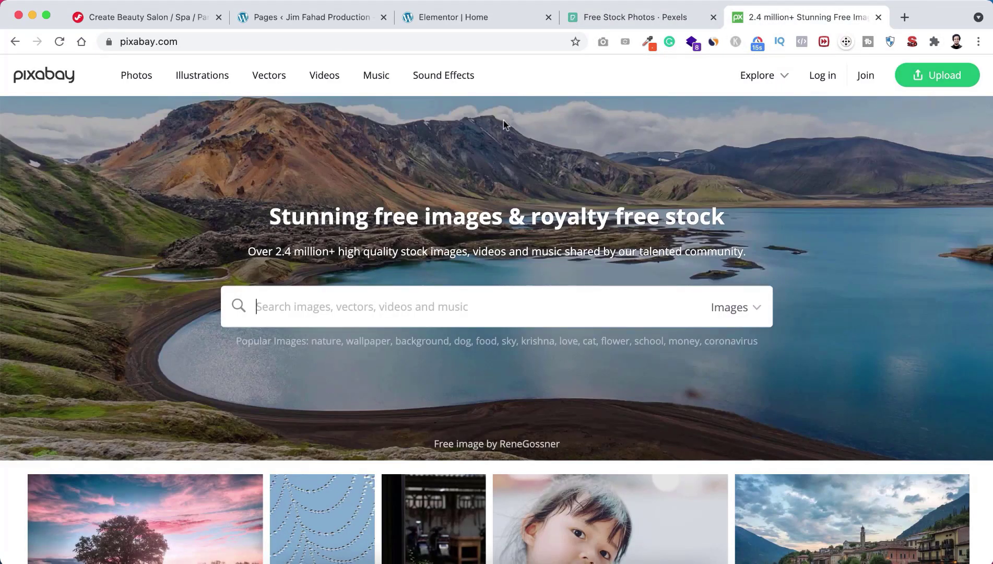
text(makeup)
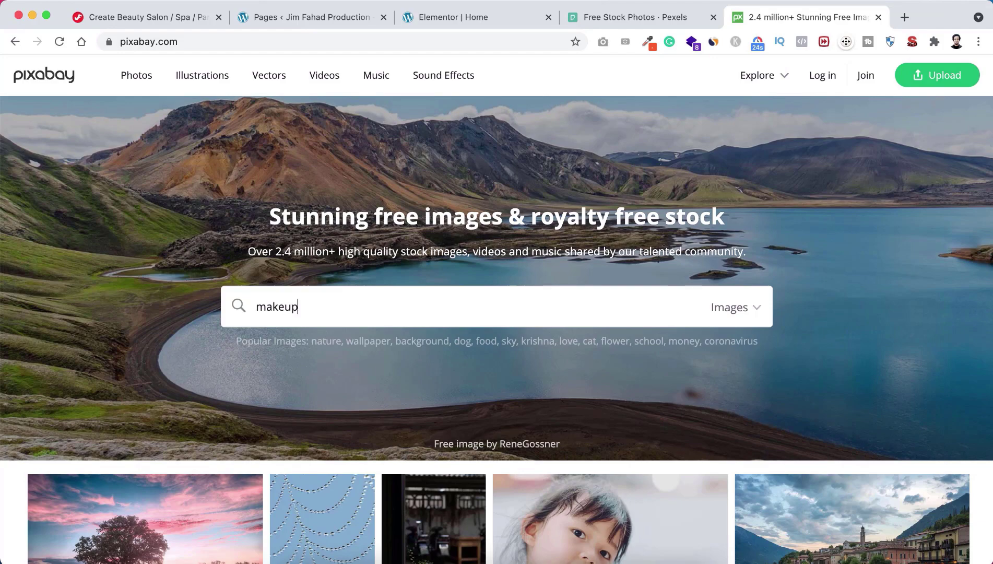
key(Return)
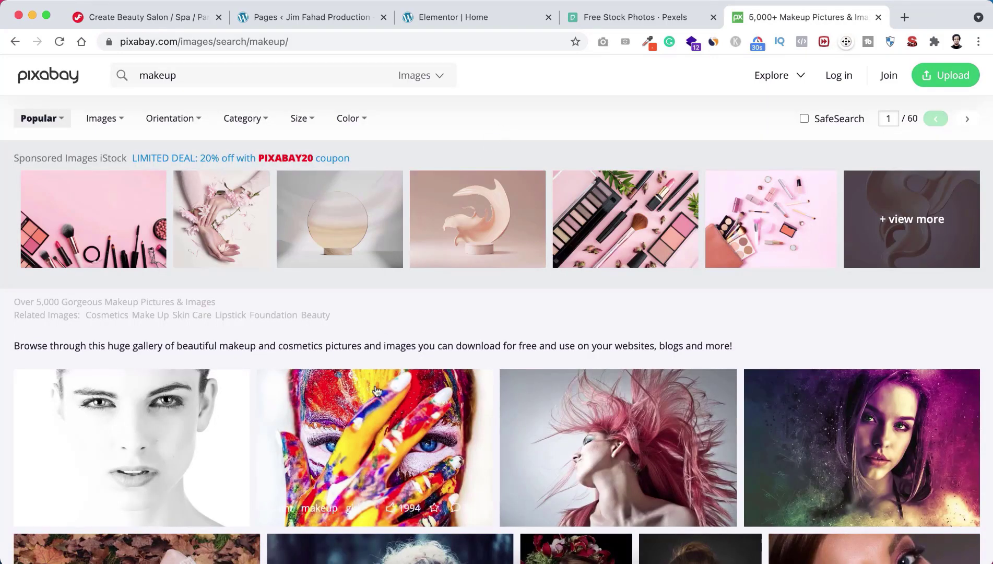
scroll(376, 390, down, 7)
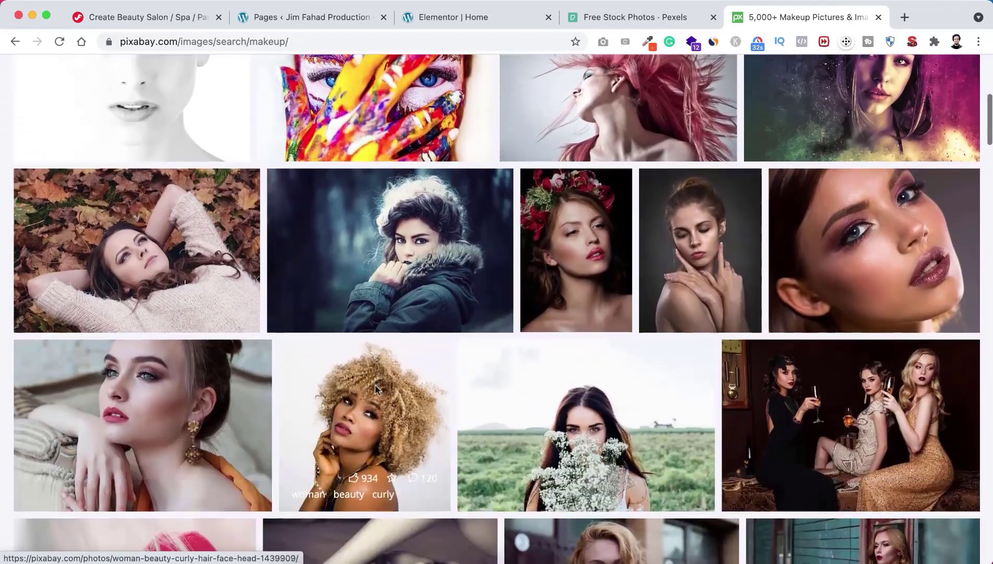
scroll(374, 385, down, 9)
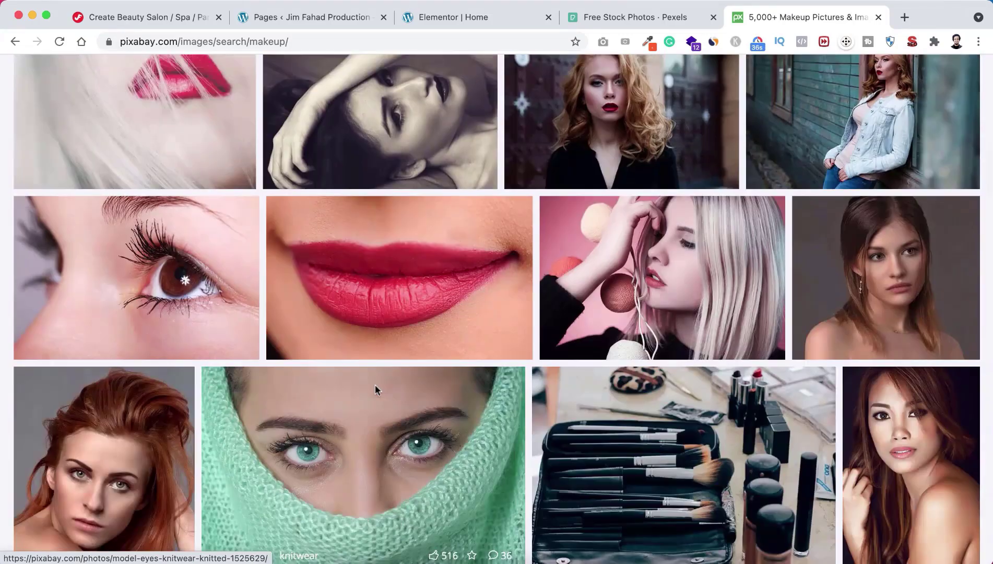
scroll(375, 389, down, 6)
scroll(377, 391, up, 7)
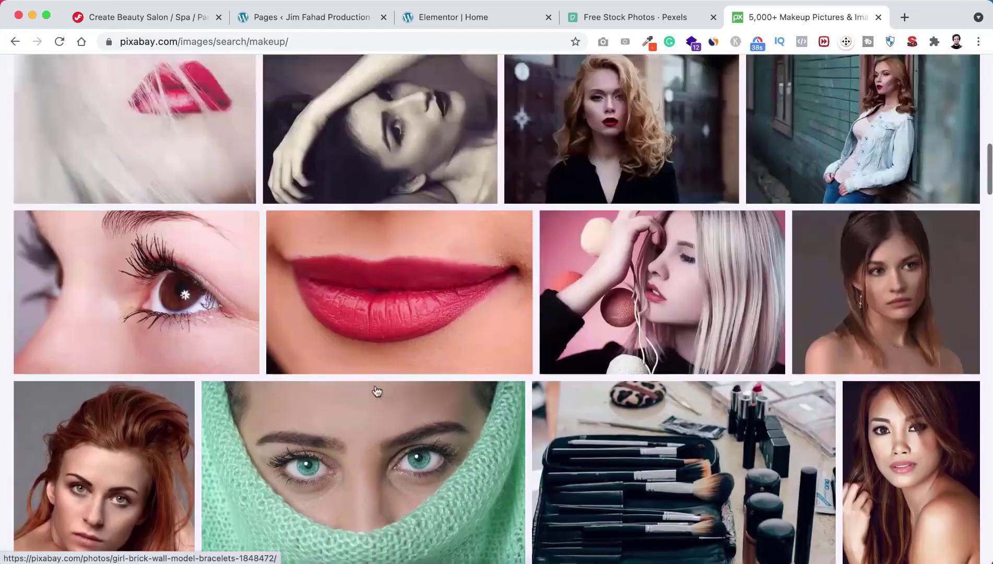
scroll(377, 390, up, 4)
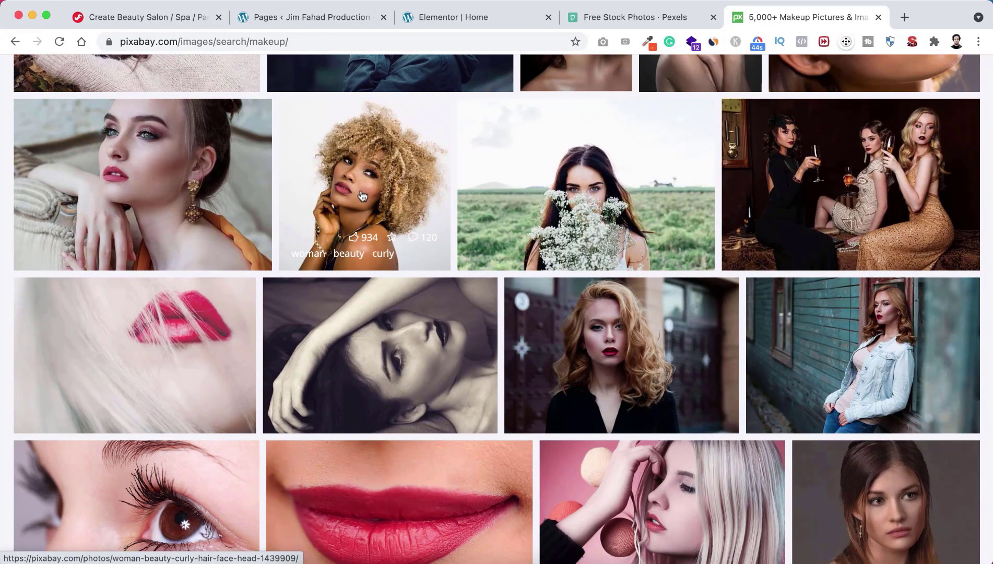
click(166, 15)
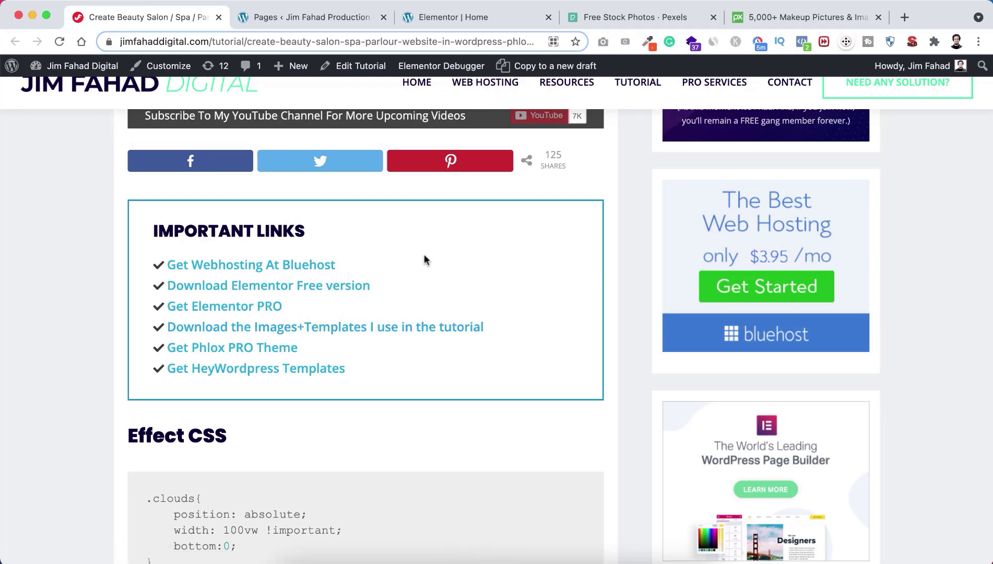
Step: Upload Beauty-Salon-Jim-Fahad-Digital-Home-1.png from the Home folder and insert it as the hero model image
click(445, 17)
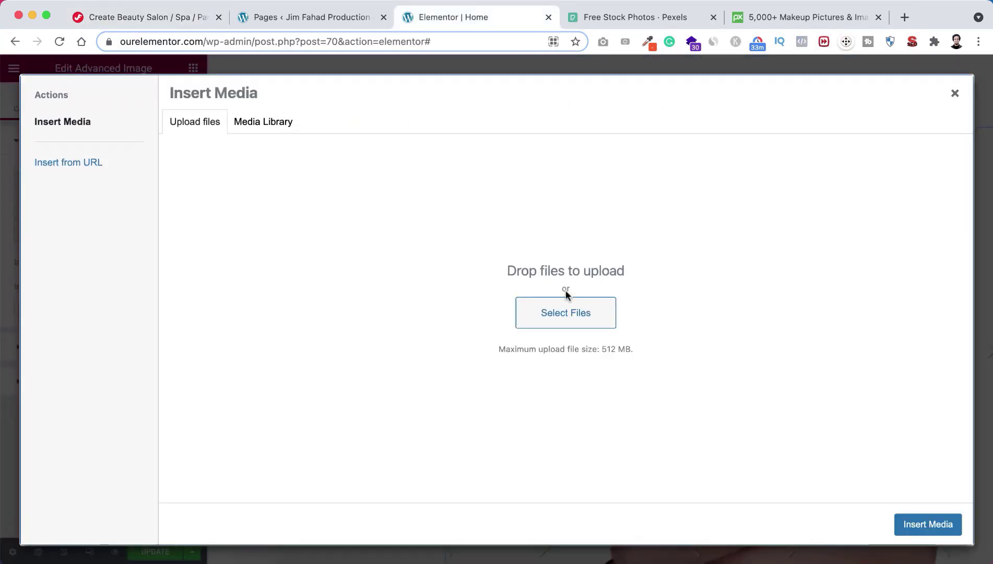
click(571, 313)
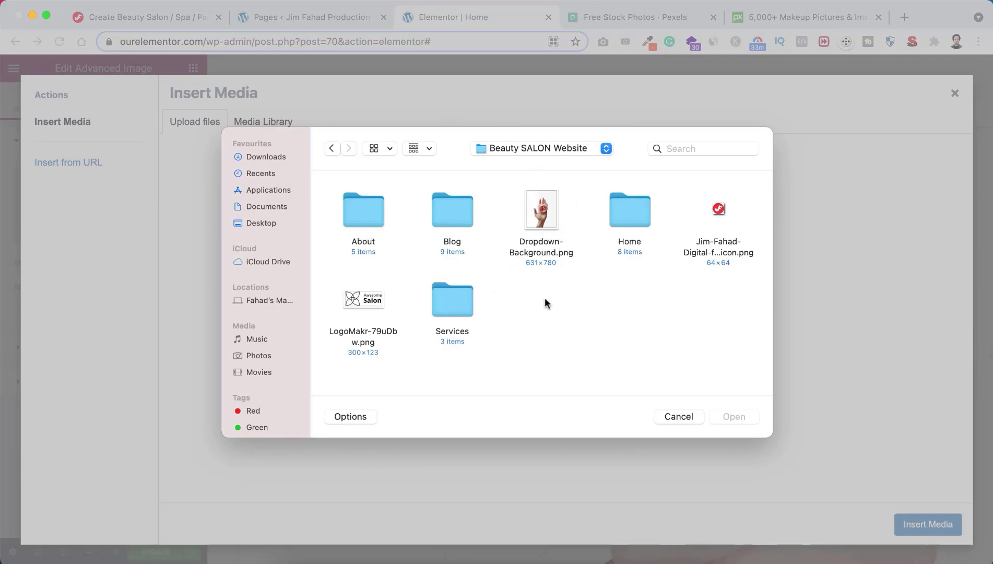
double_click(625, 207)
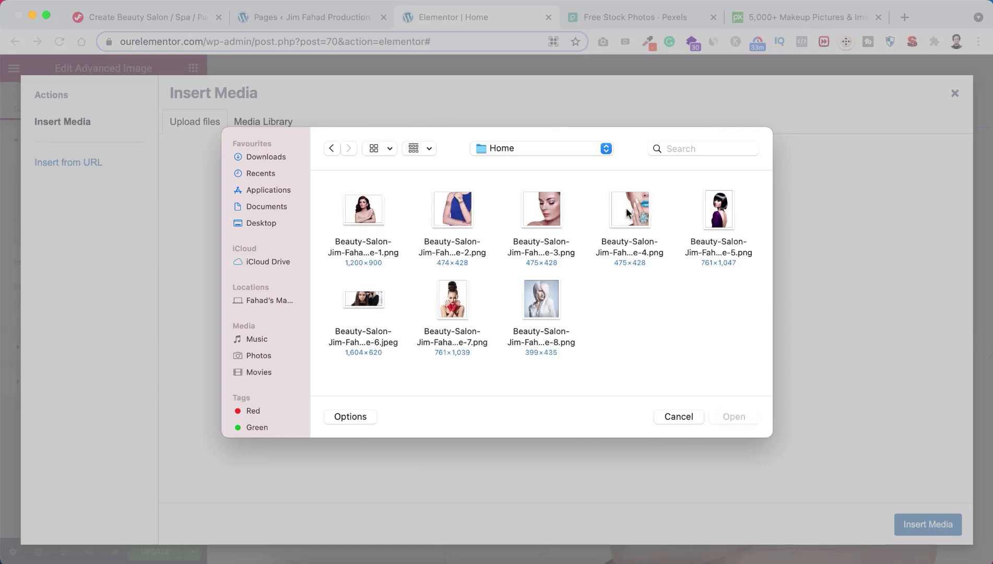
click(360, 222)
click(731, 416)
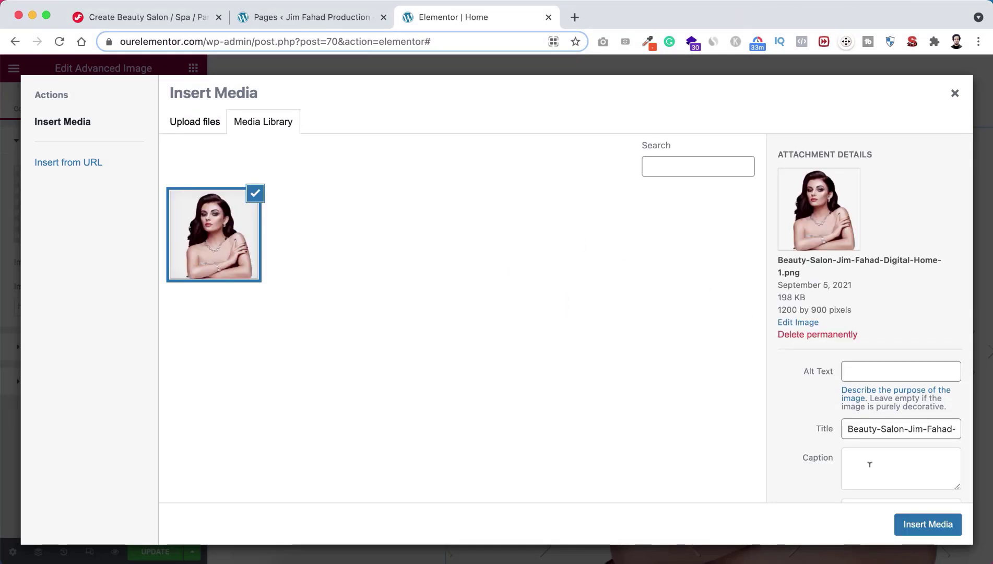
click(918, 522)
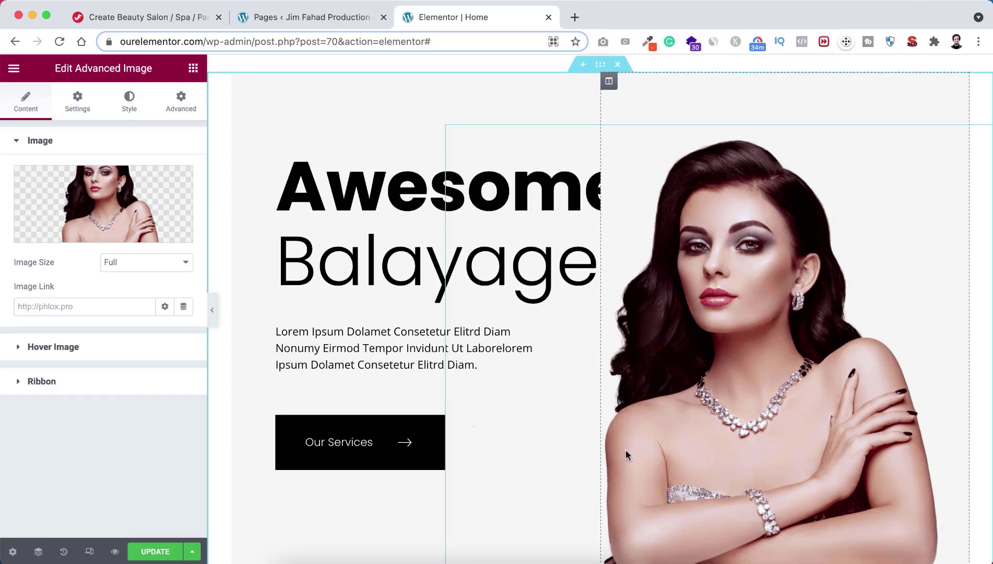
scroll(626, 452, down, 10)
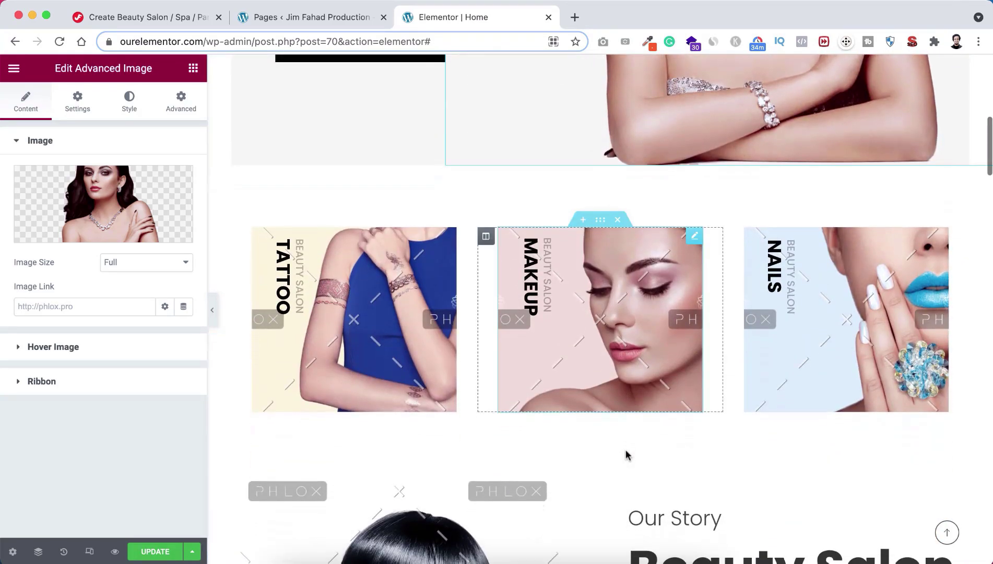
scroll(628, 455, down, 1)
scroll(628, 456, up, 1)
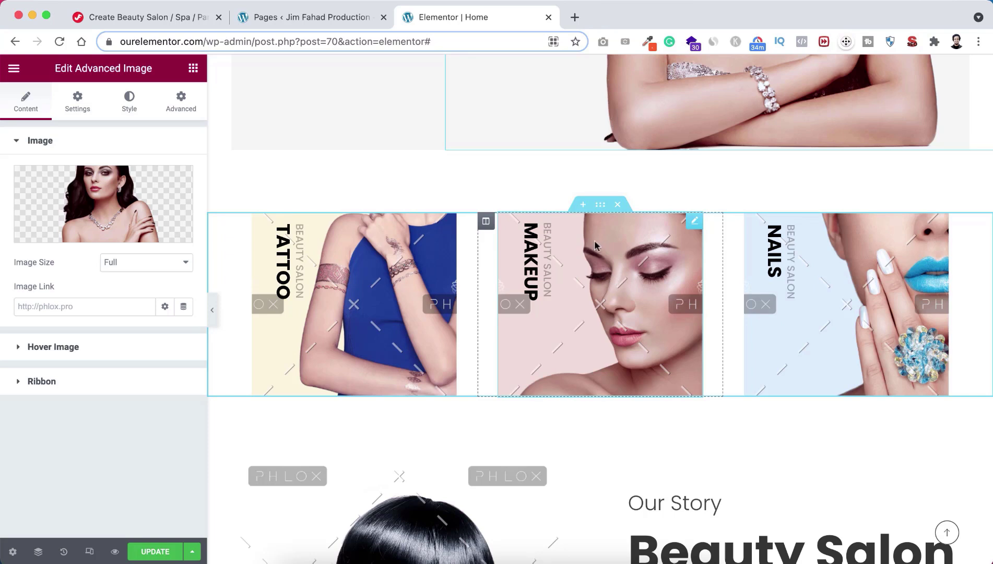
right_click(600, 209)
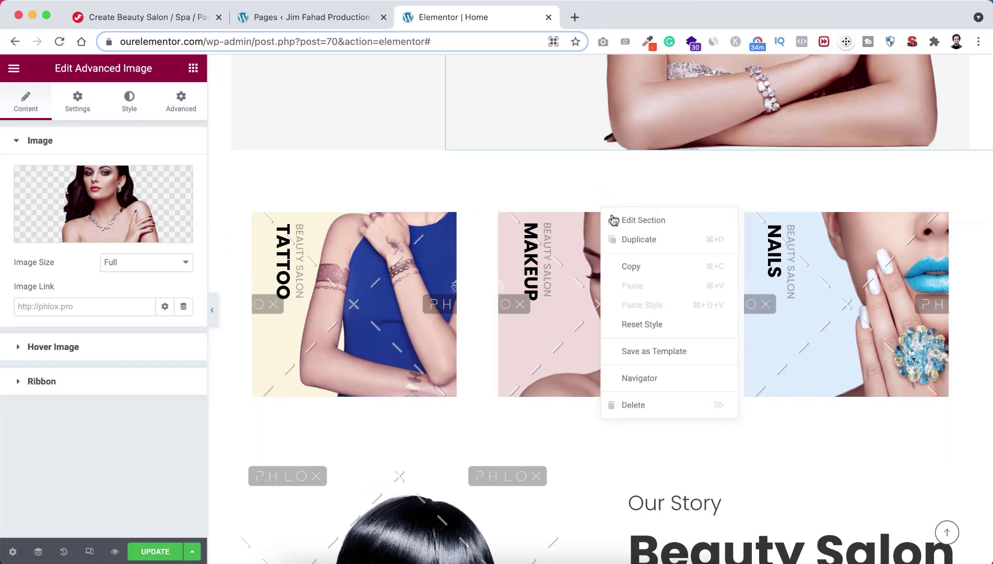
click(625, 238)
scroll(613, 313, down, 3)
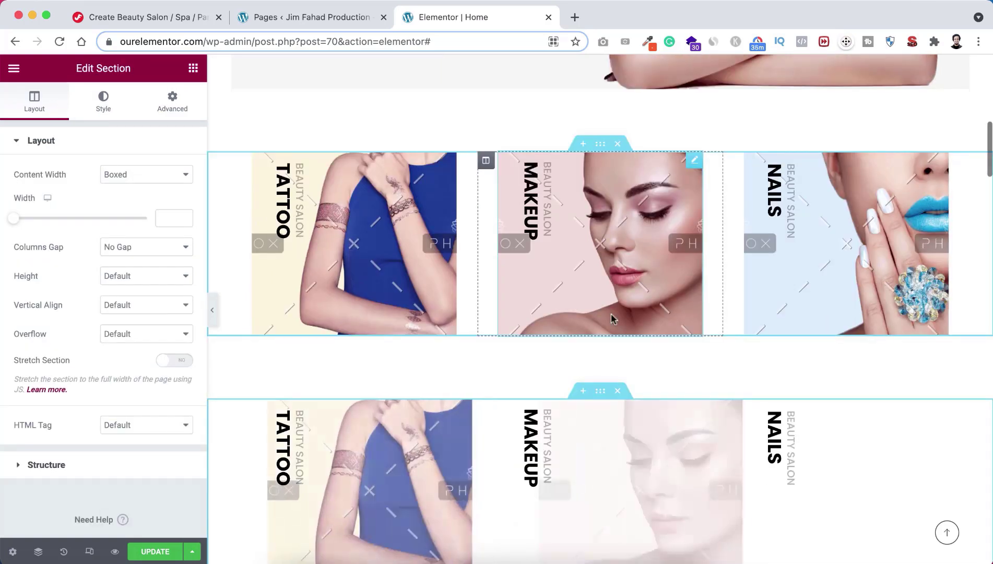
scroll(613, 318, down, 1)
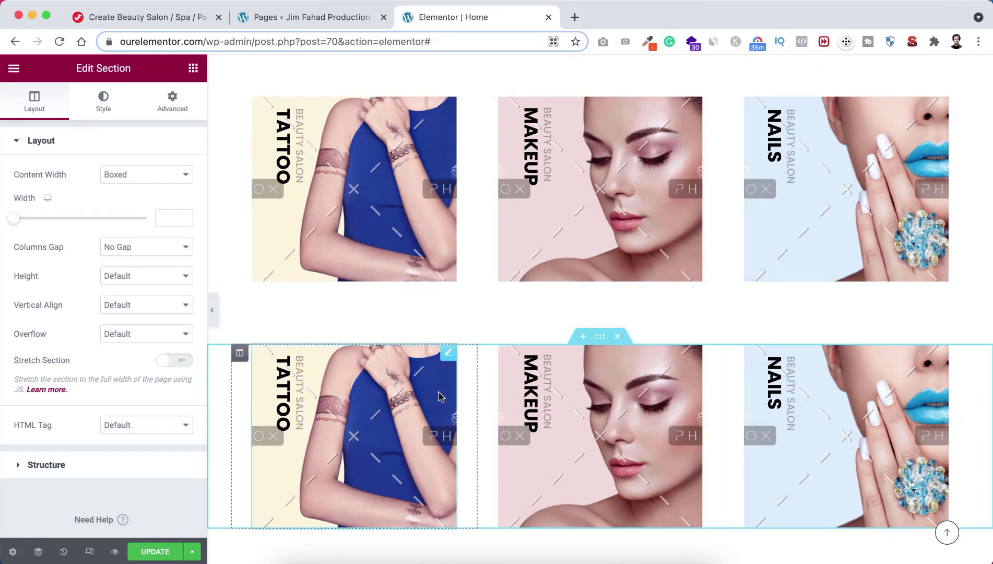
click(618, 337)
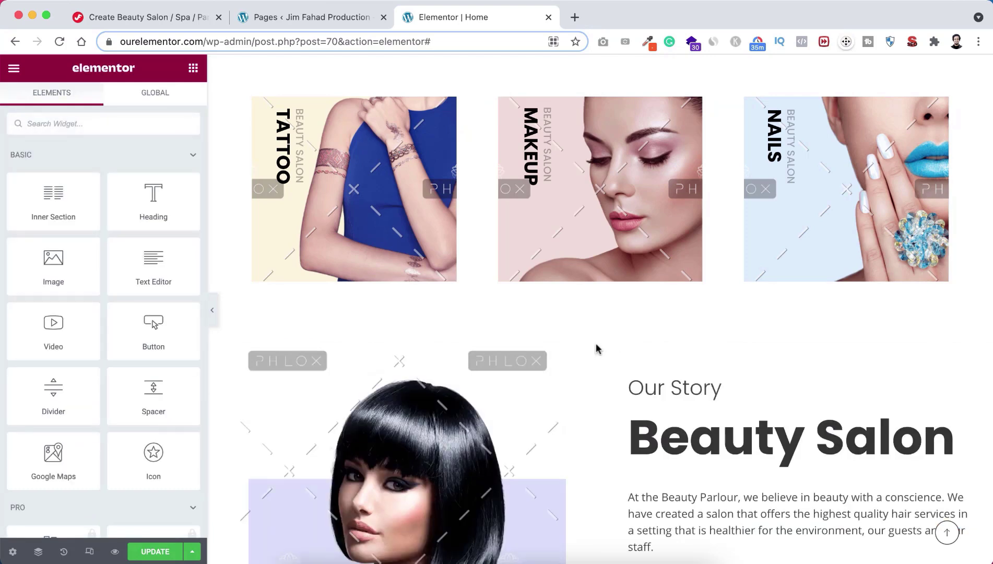
scroll(594, 346, up, 3)
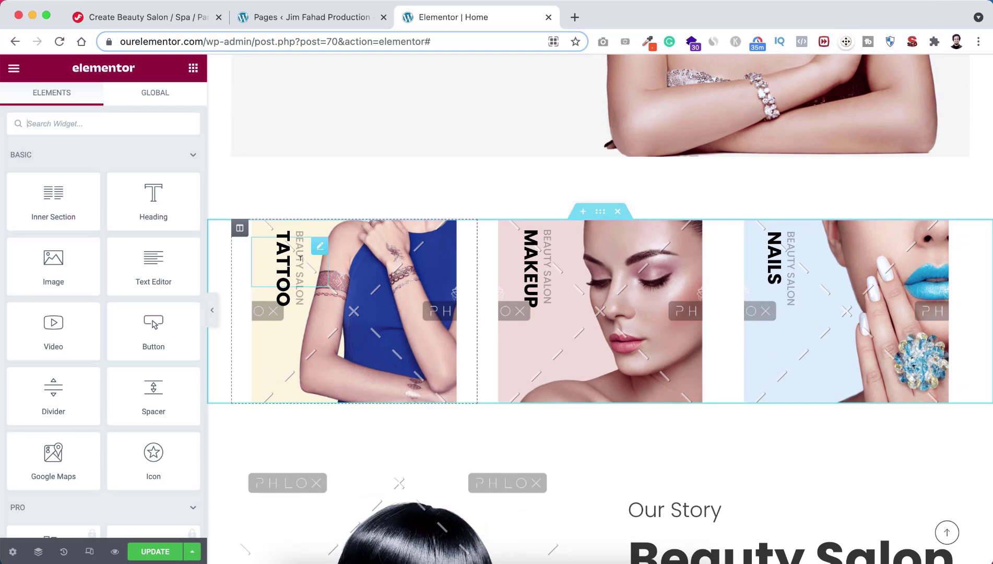
Step: Change the first card's Secondary Heading highlighted text from 'Hair' to 'Tattoo'
click(290, 261)
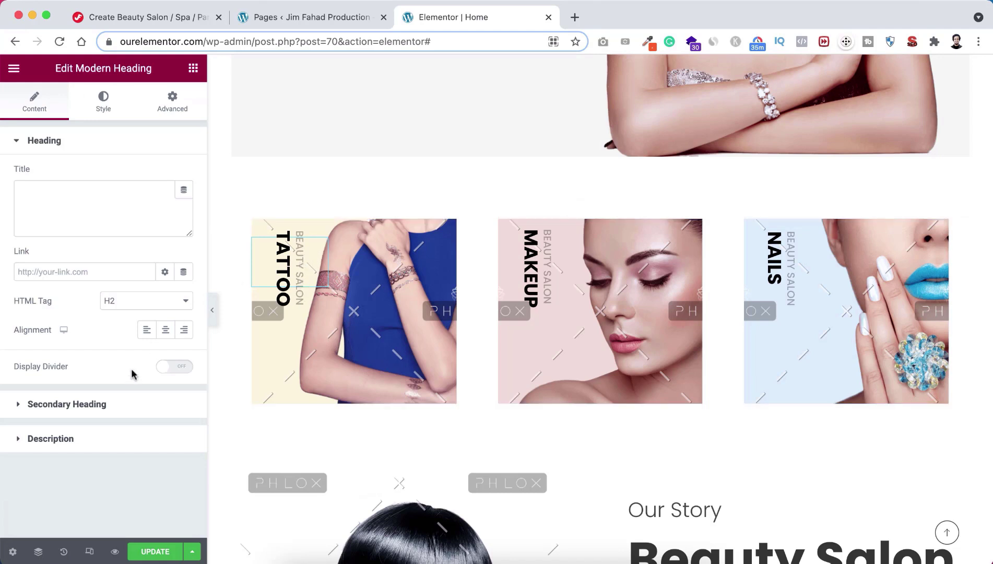
click(97, 405)
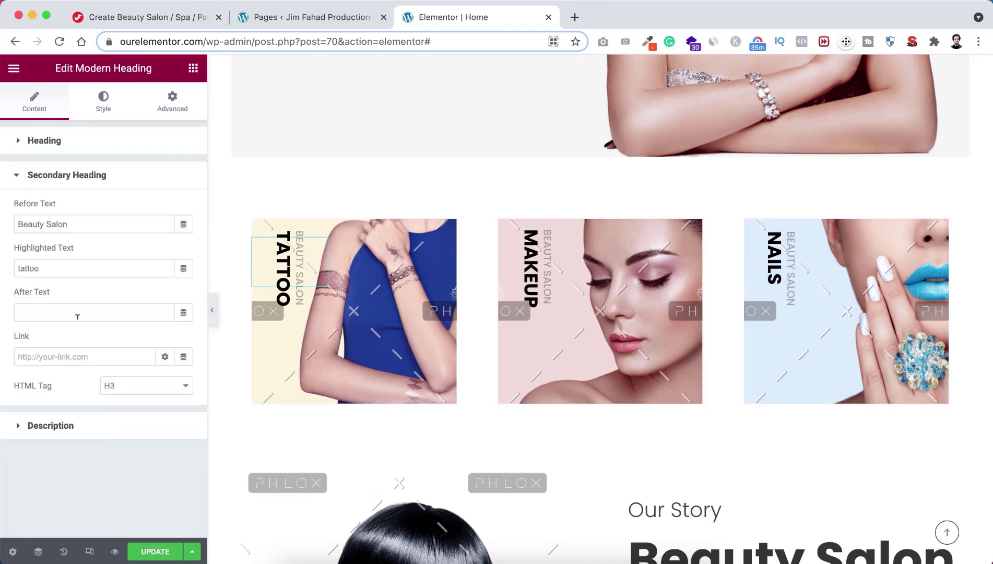
drag(71, 224, 16, 223)
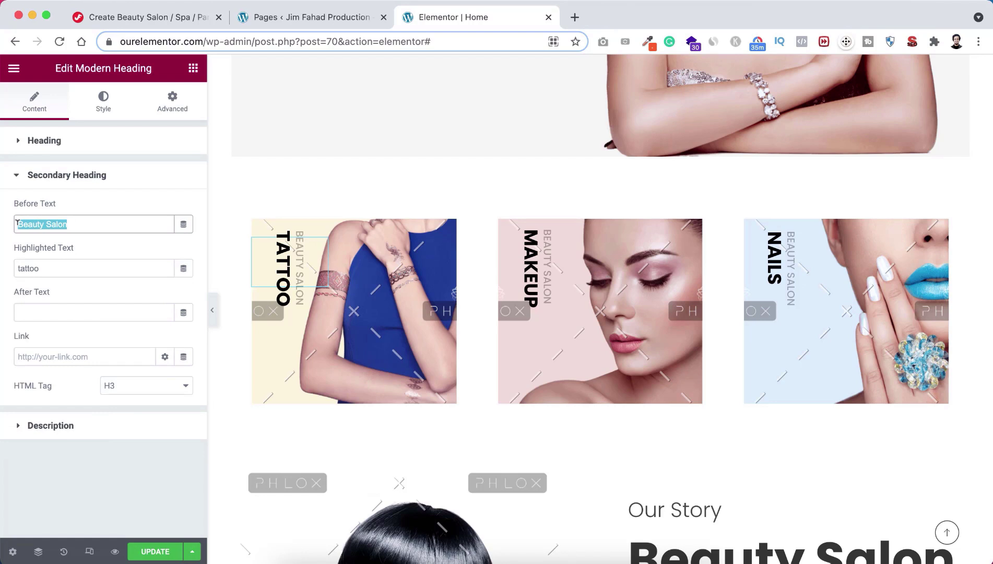
click(47, 266)
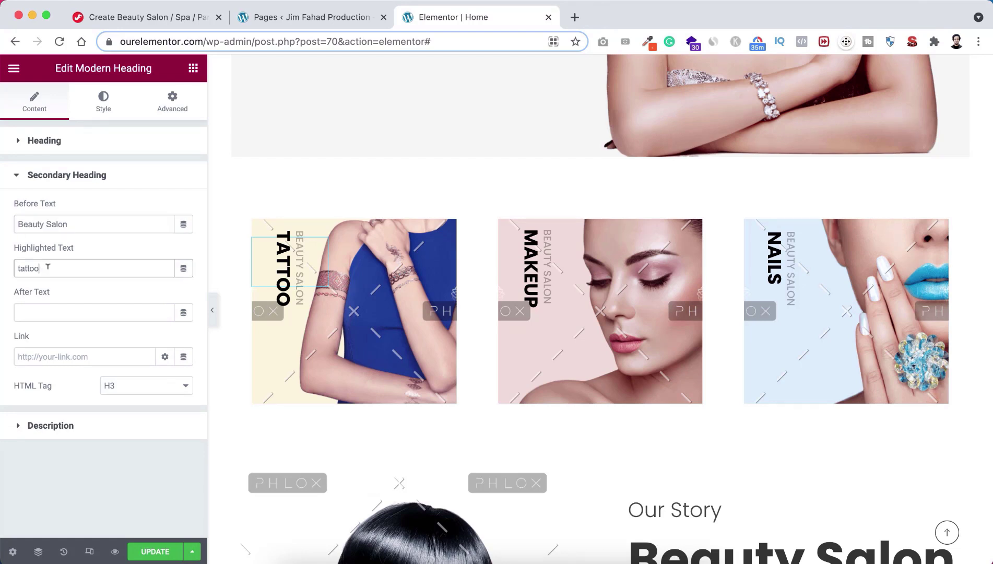
drag(47, 266, 2, 271)
text(Hair)
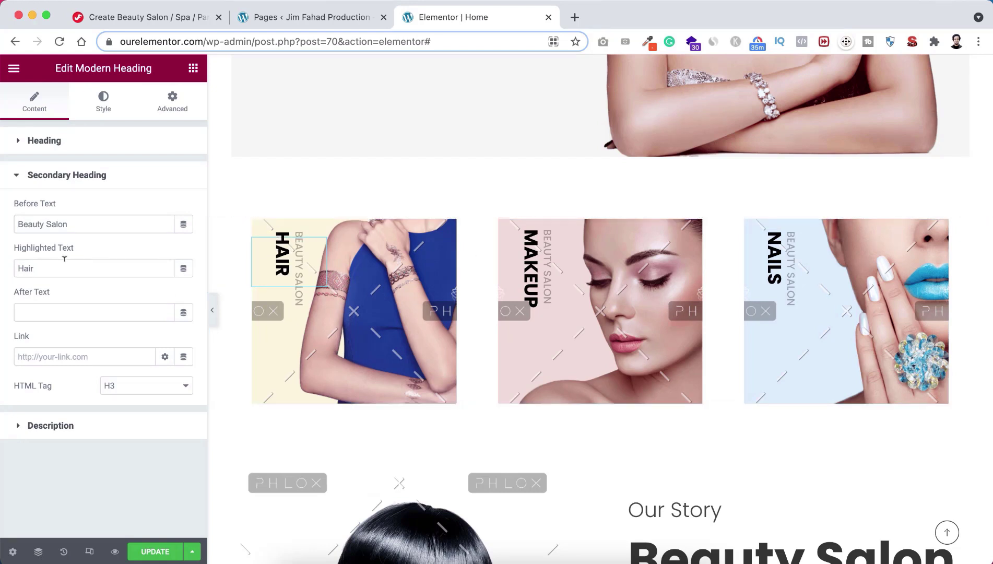
drag(63, 268, 2, 268)
text(T)
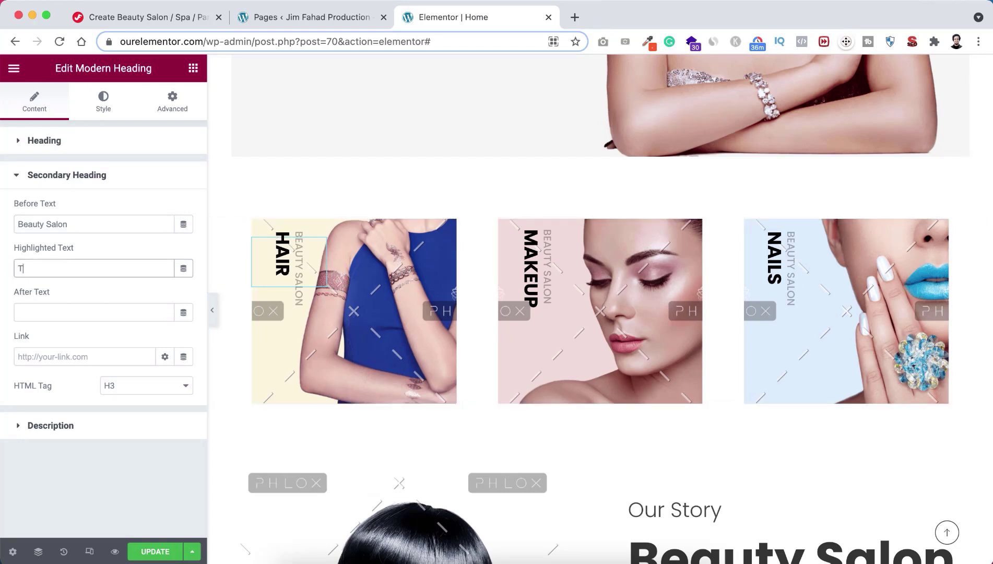
text(attoo)
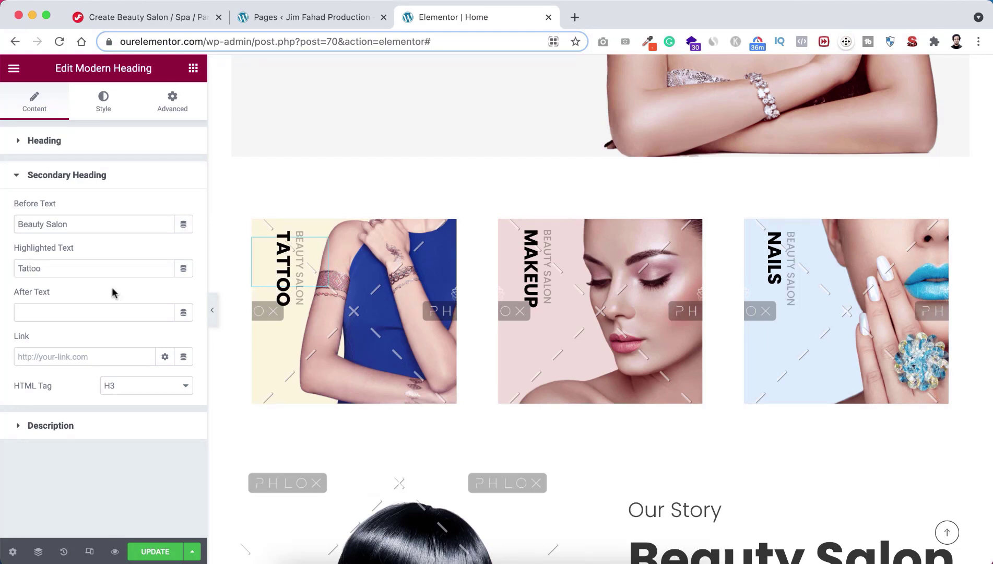
click(400, 293)
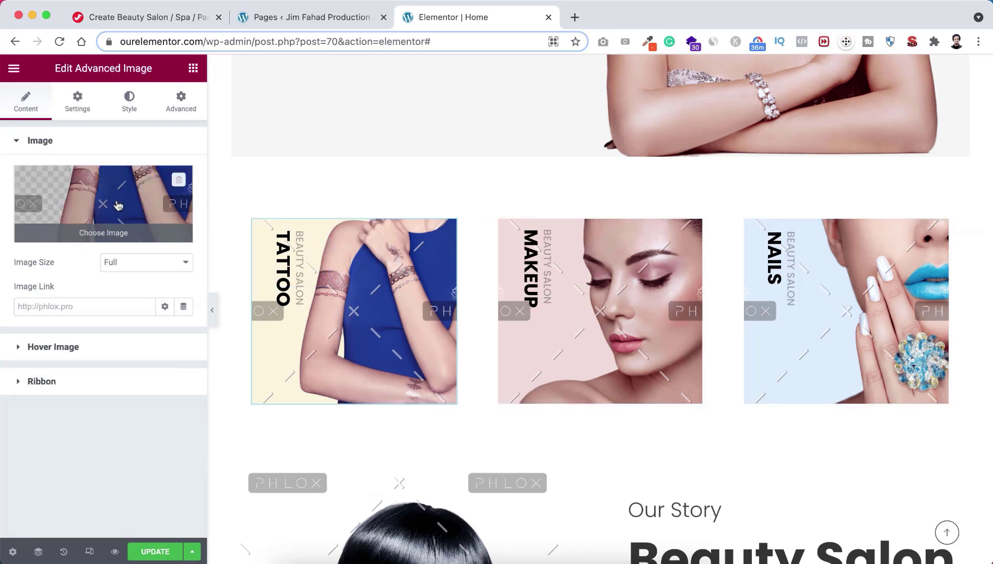
Step: Upload salon images 2–8 and set the blue-dress photo as the Tattoo card image
click(118, 205)
click(200, 122)
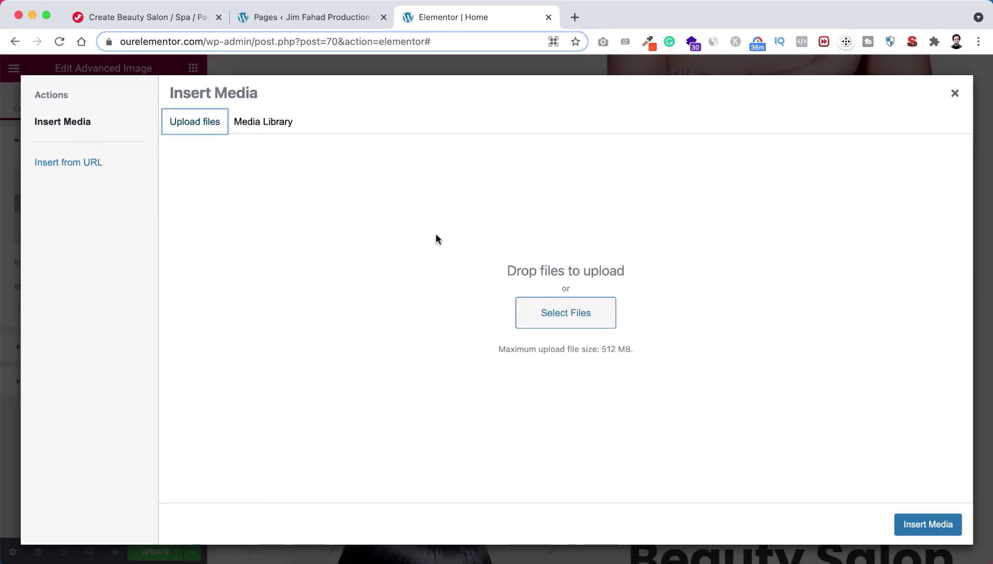
click(543, 309)
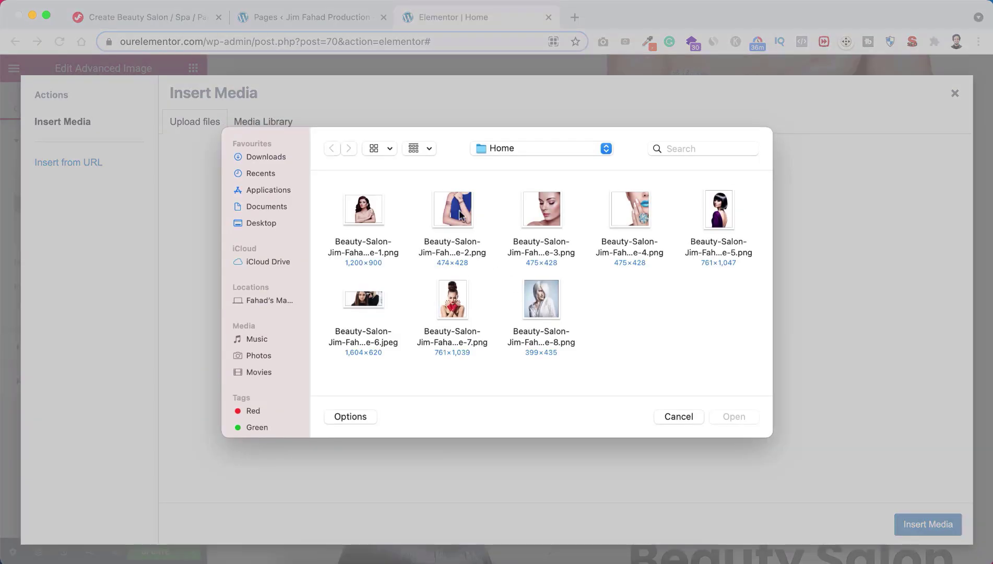
key(super+a)
super+click(376, 216)
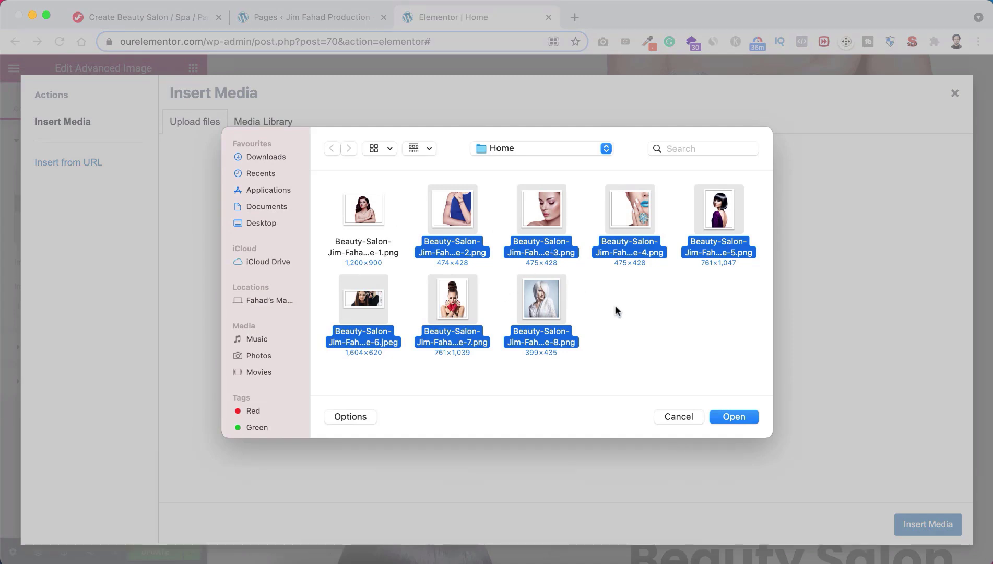
click(731, 416)
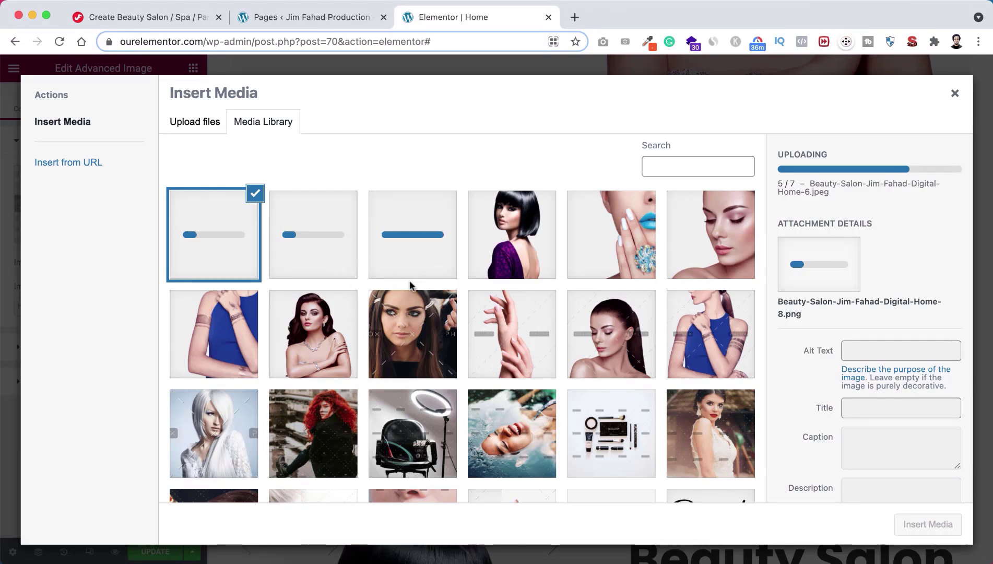
click(224, 333)
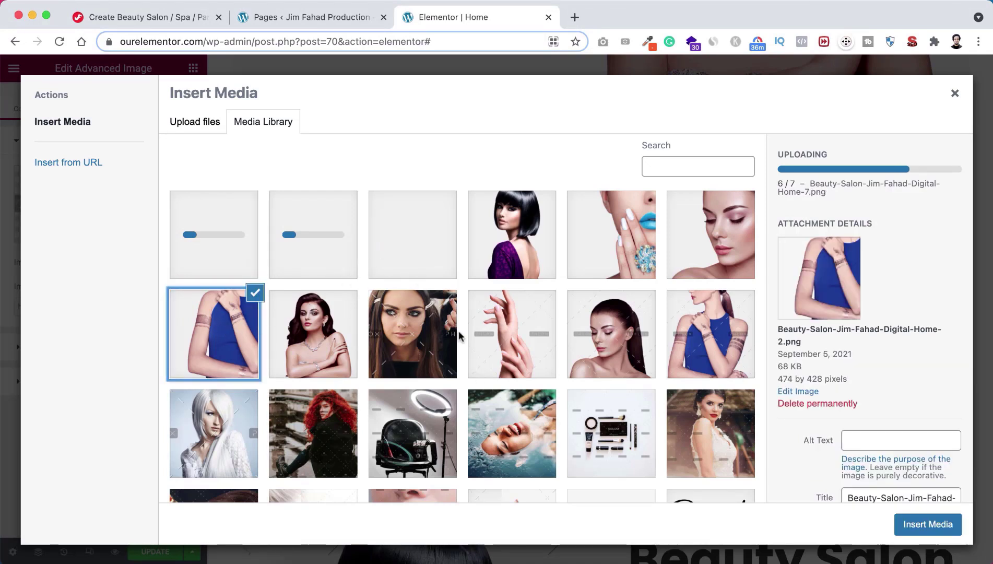
click(921, 526)
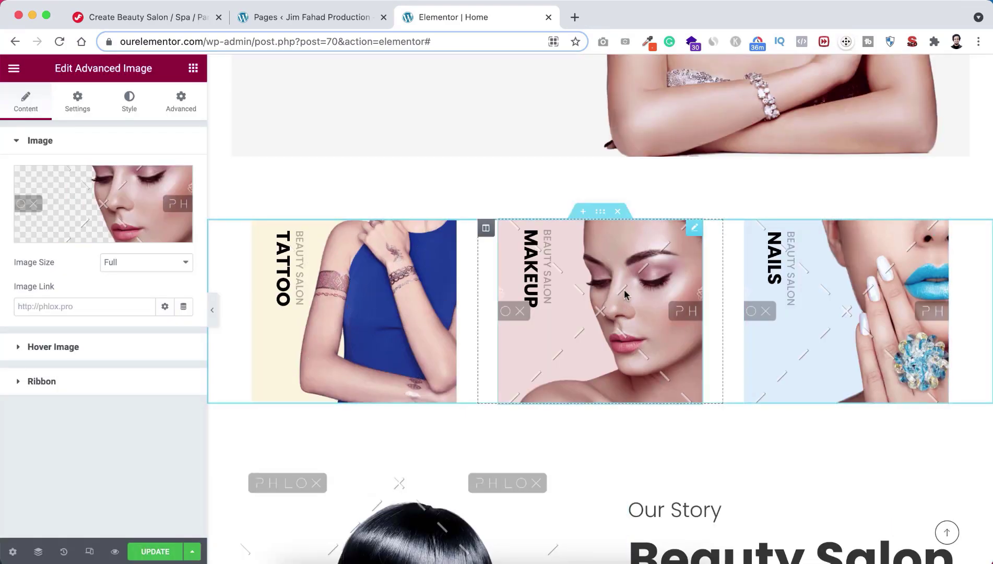
Step: Set the pink-face photo on the Makeup card and the blue-lips photo on the Nails card
click(132, 193)
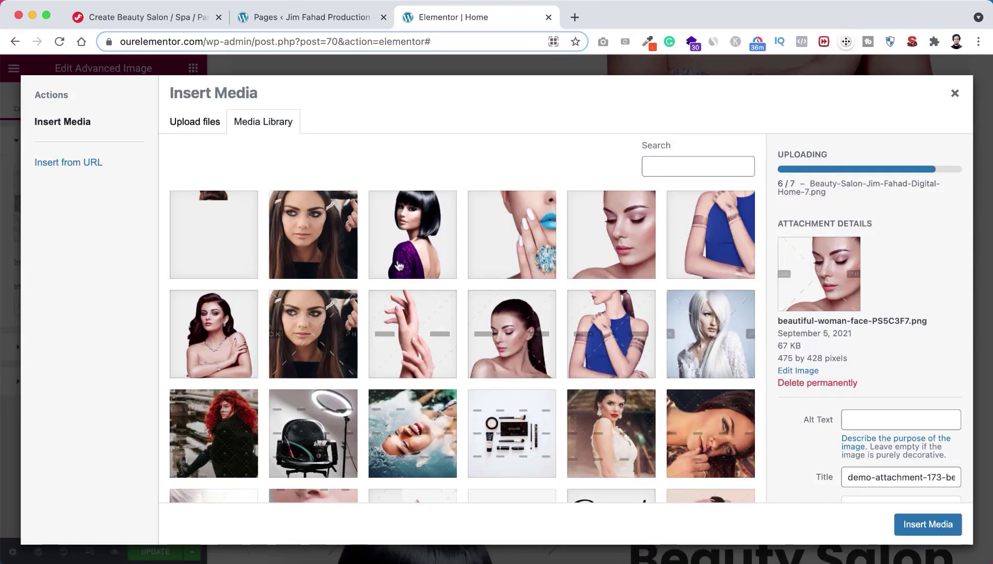
click(722, 240)
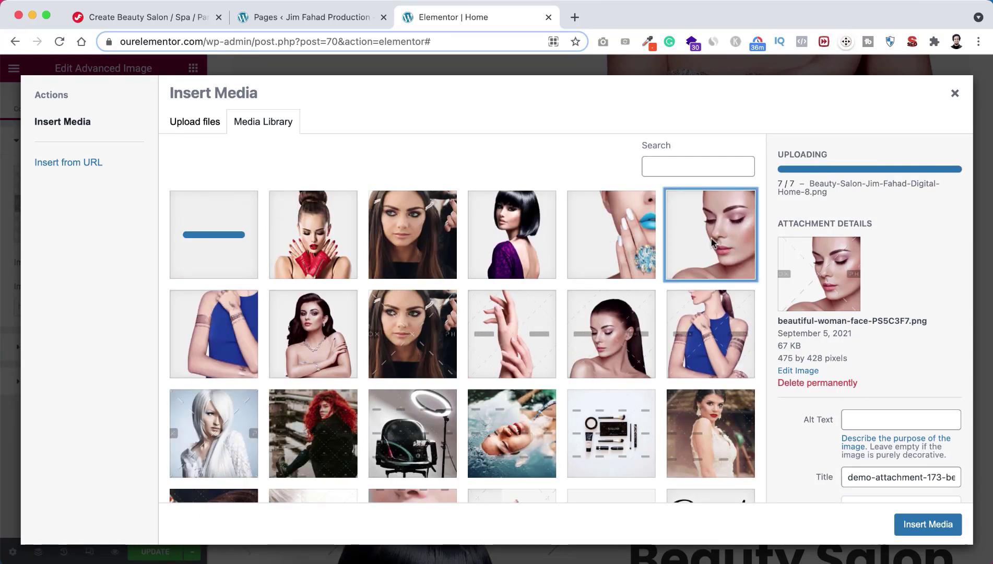
click(916, 524)
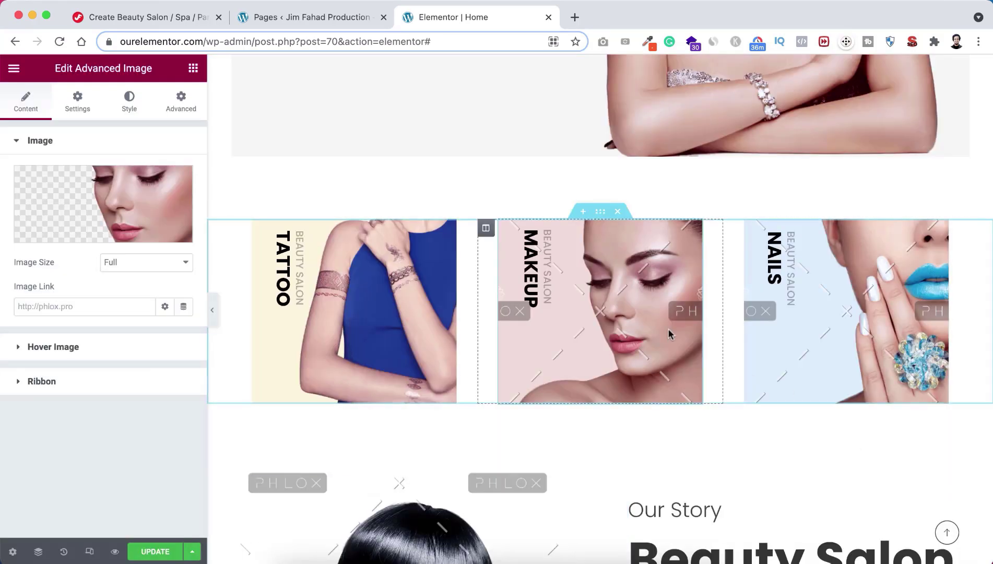
click(877, 285)
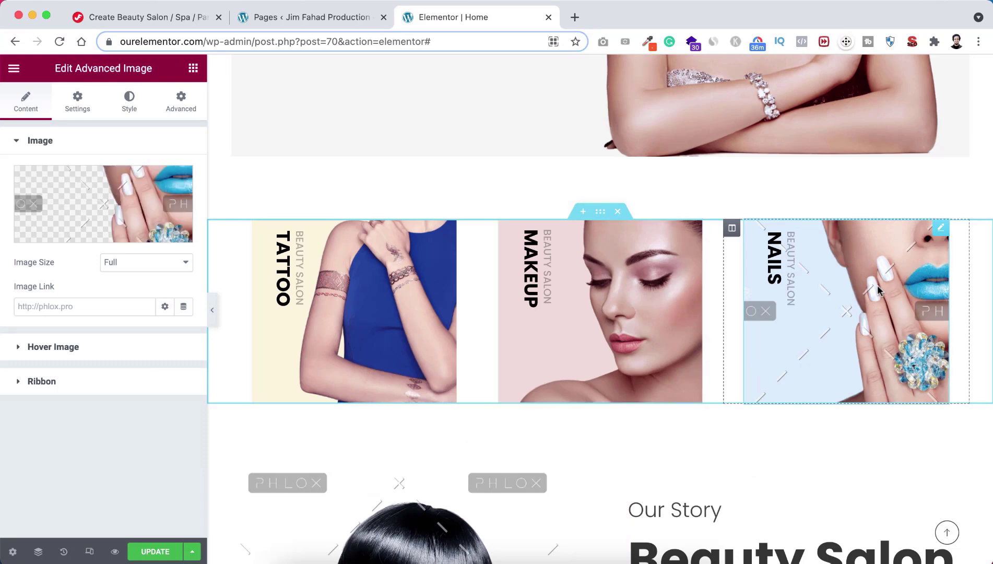
click(90, 202)
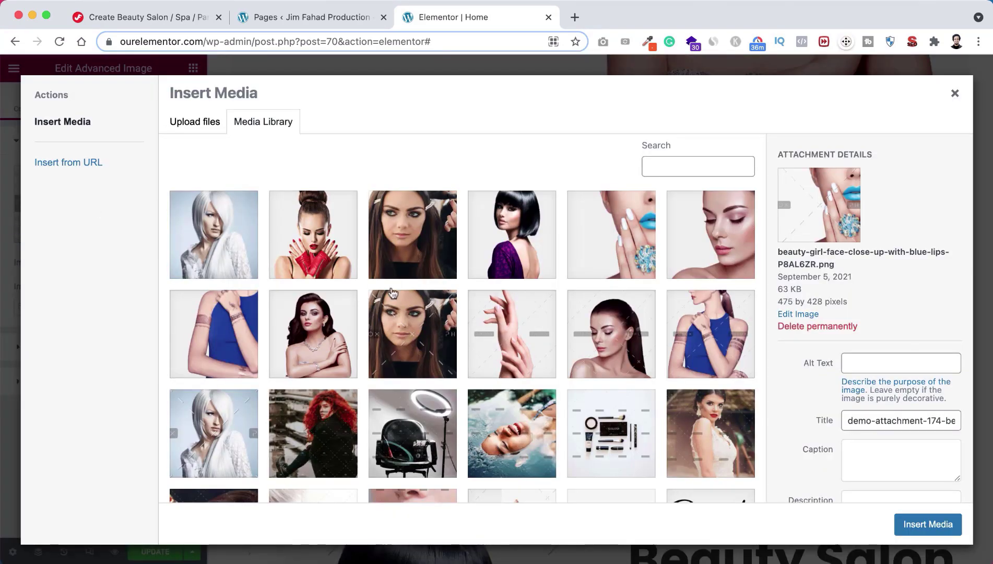
click(606, 254)
click(921, 527)
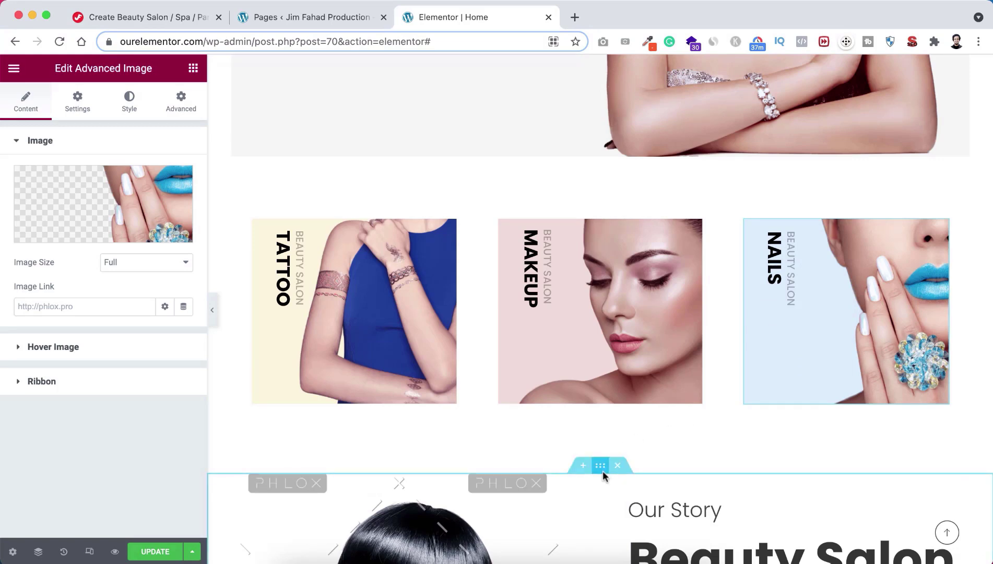
Step: Swap the Our Story image for the watermark-free photo of the bob-haired woman from the Media Library
scroll(604, 476, down, 5)
scroll(605, 477, down, 2)
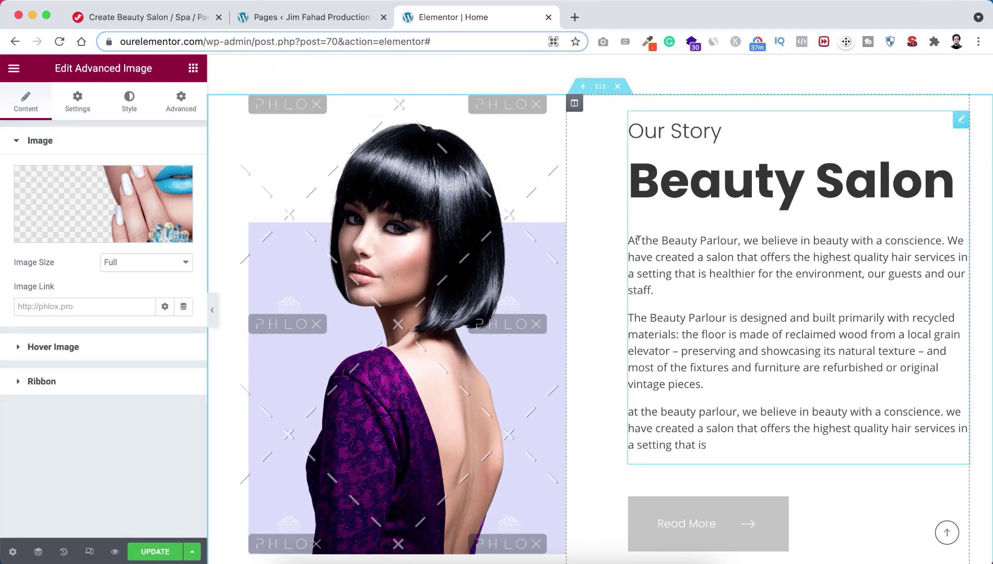
scroll(712, 369, down, 2)
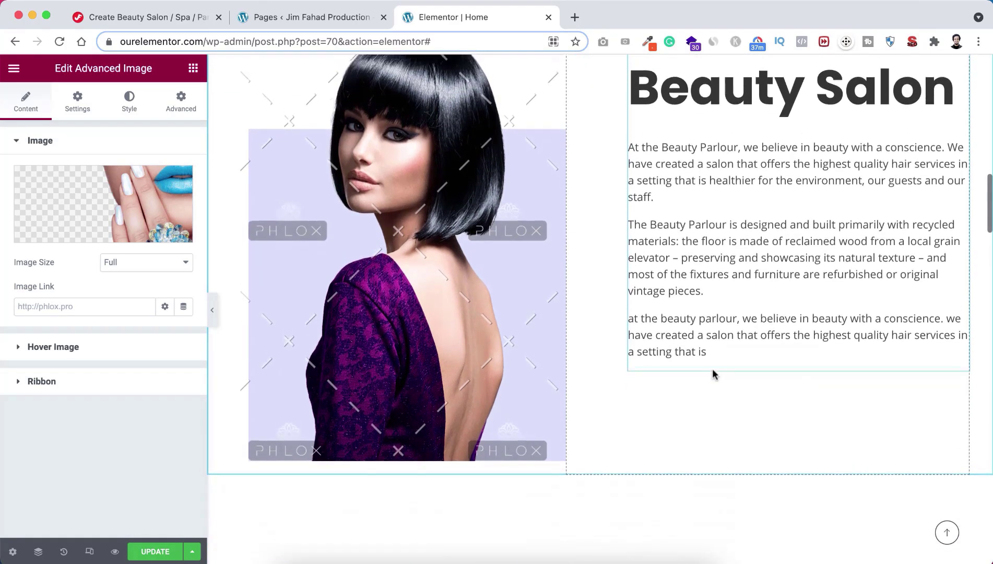
scroll(714, 371, up, 1)
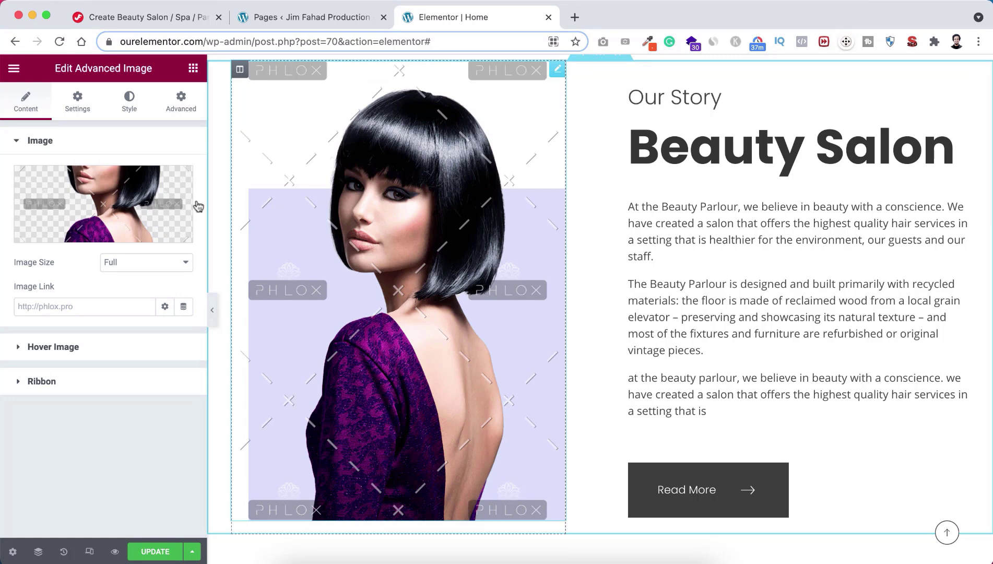
click(137, 199)
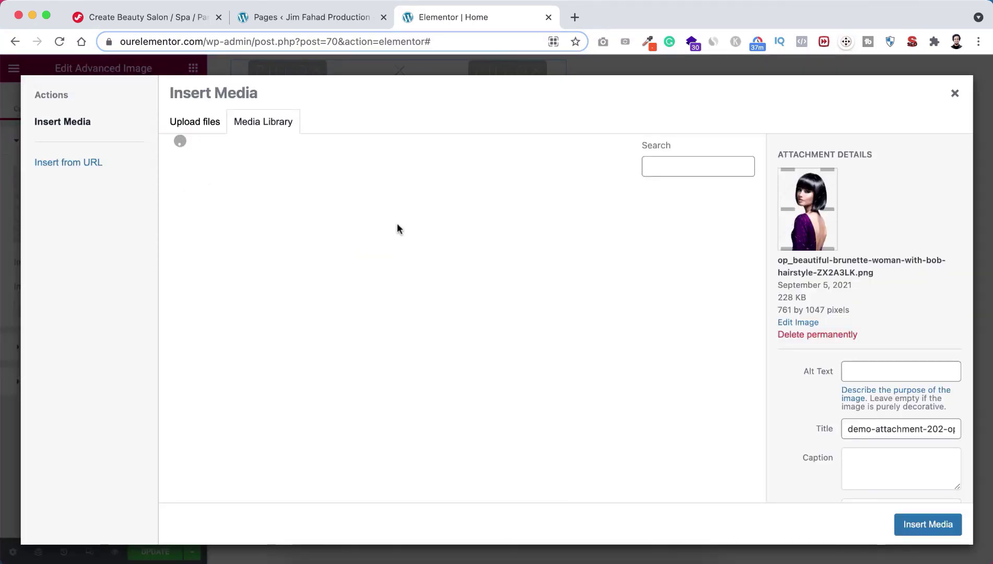
click(511, 237)
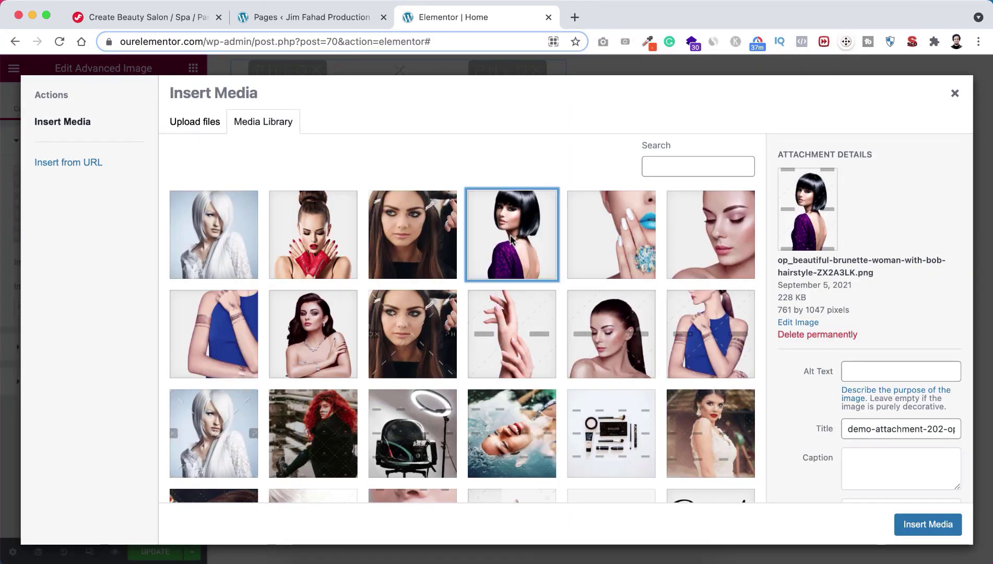
click(928, 525)
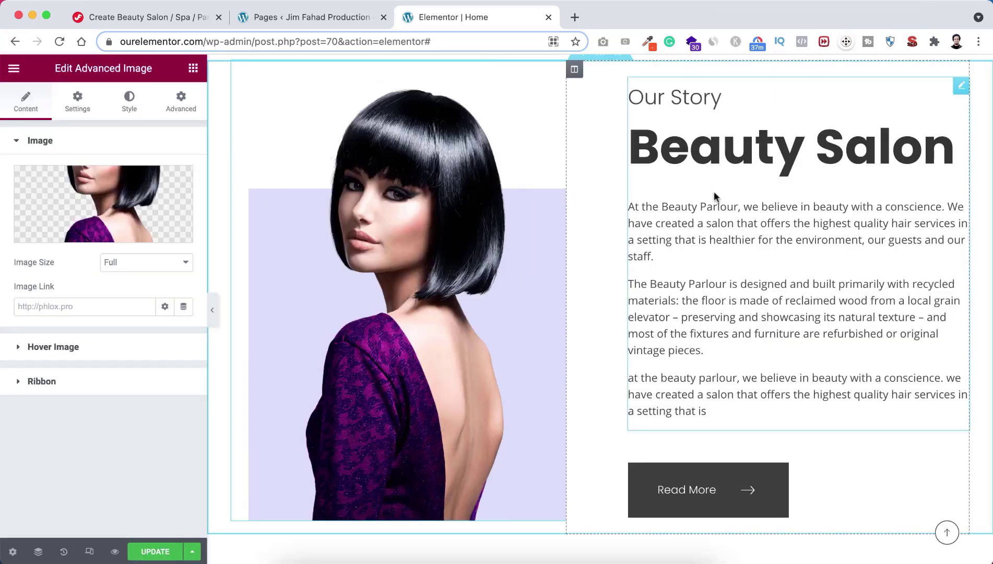
Step: Review the Our Story heading's title, secondary heading and description settings
click(701, 144)
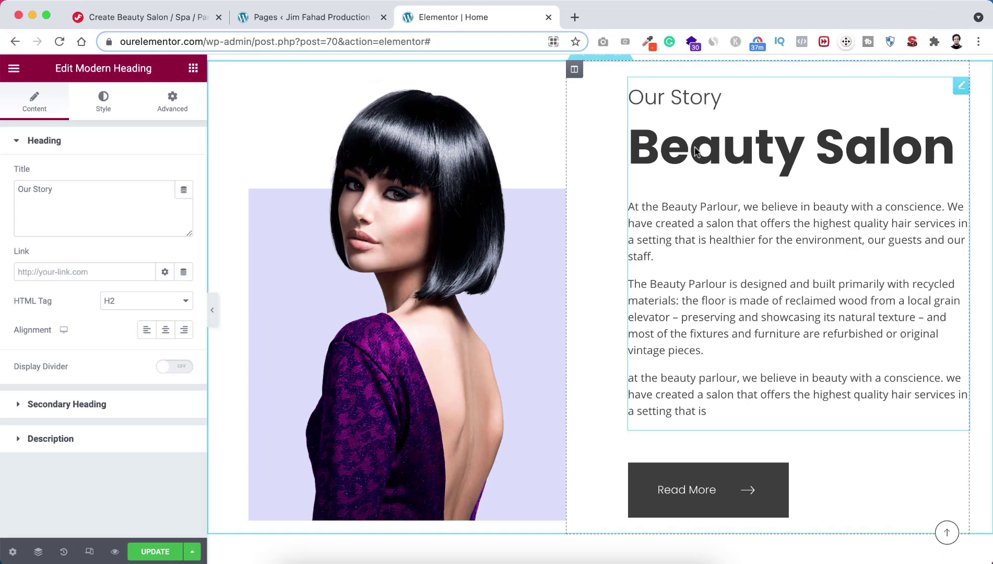
drag(59, 185, 3, 187)
click(67, 190)
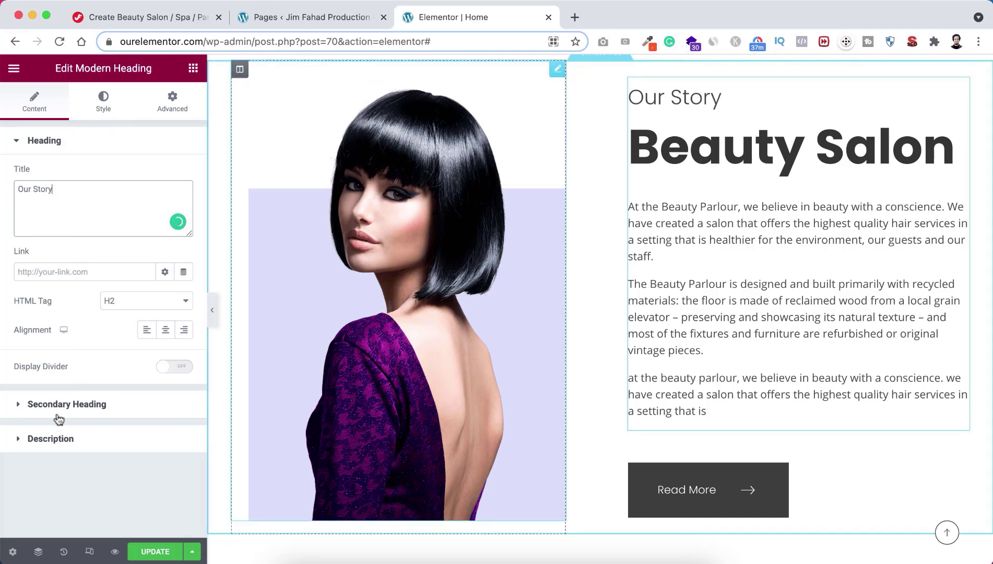
click(68, 405)
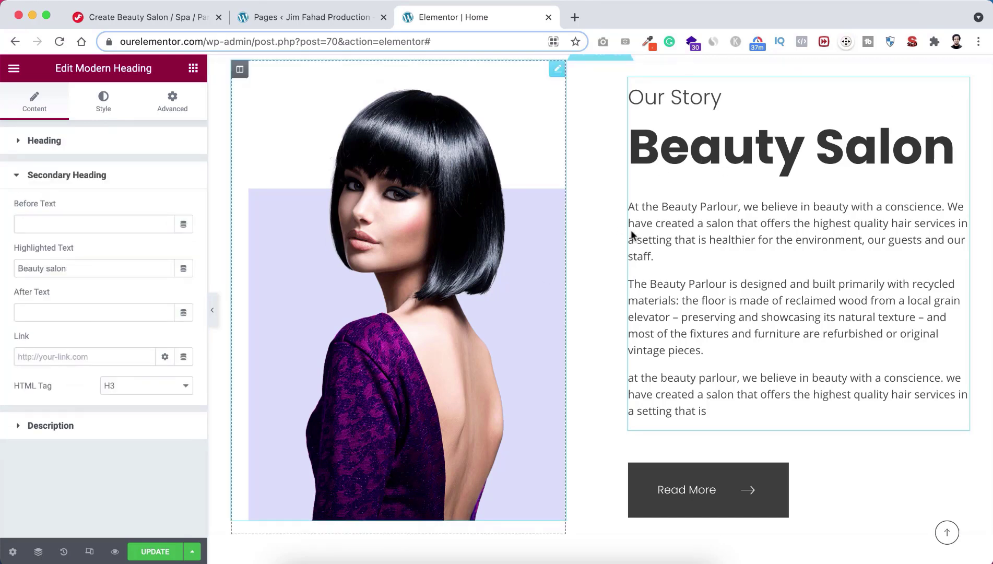
click(57, 425)
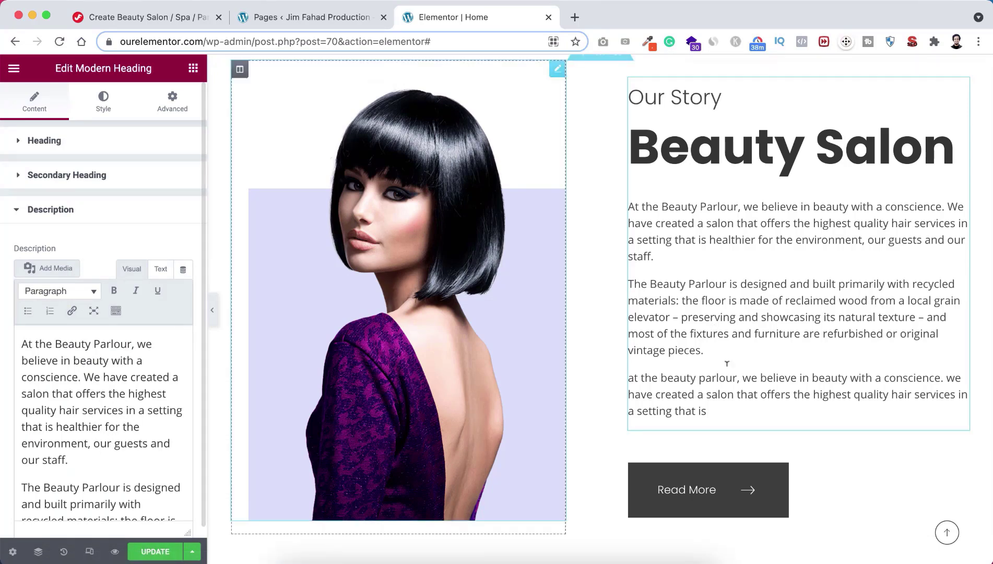
scroll(734, 433, down, 2)
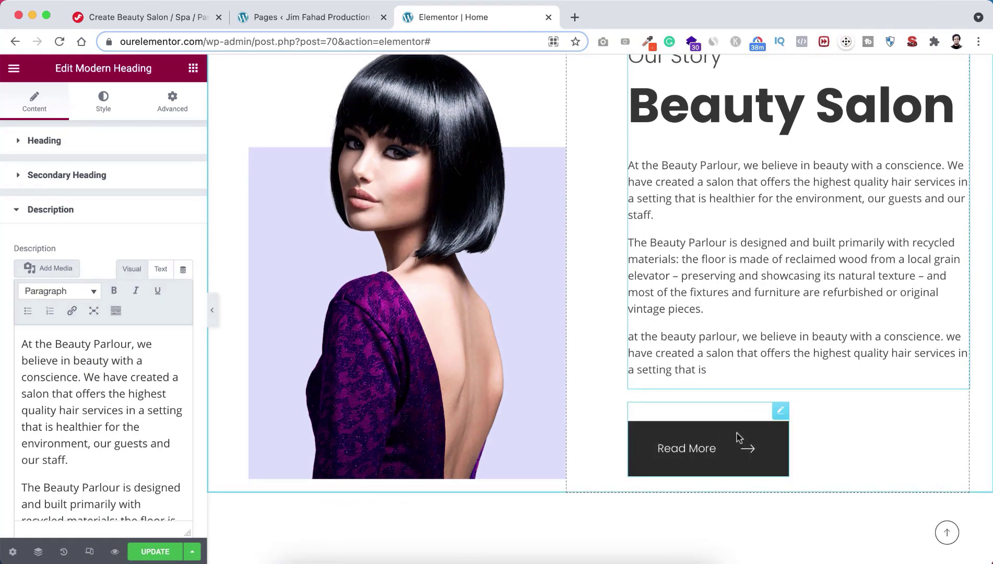
Step: Link the Read More button to the /about/ page and scroll down to the How to Work? section
click(738, 437)
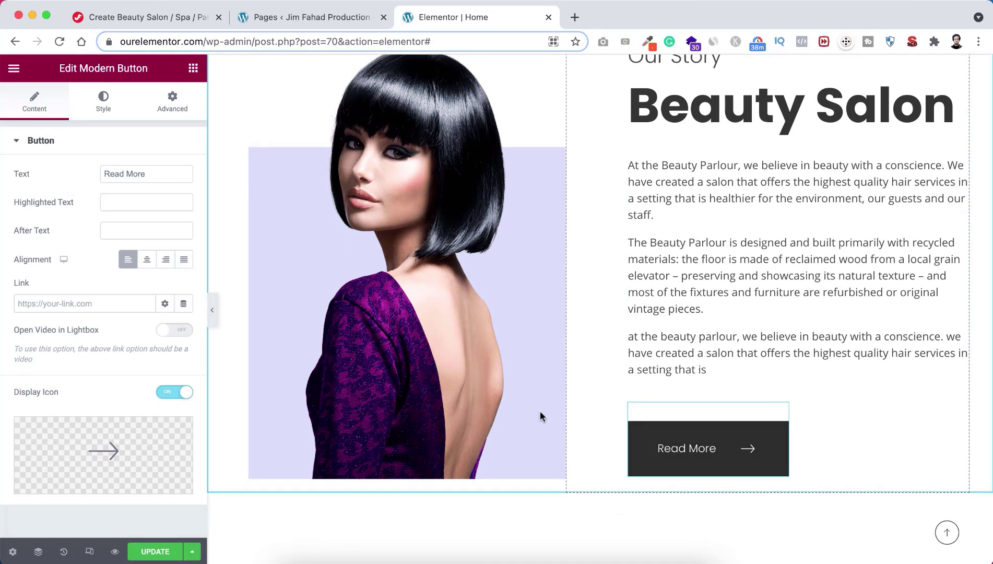
click(89, 297)
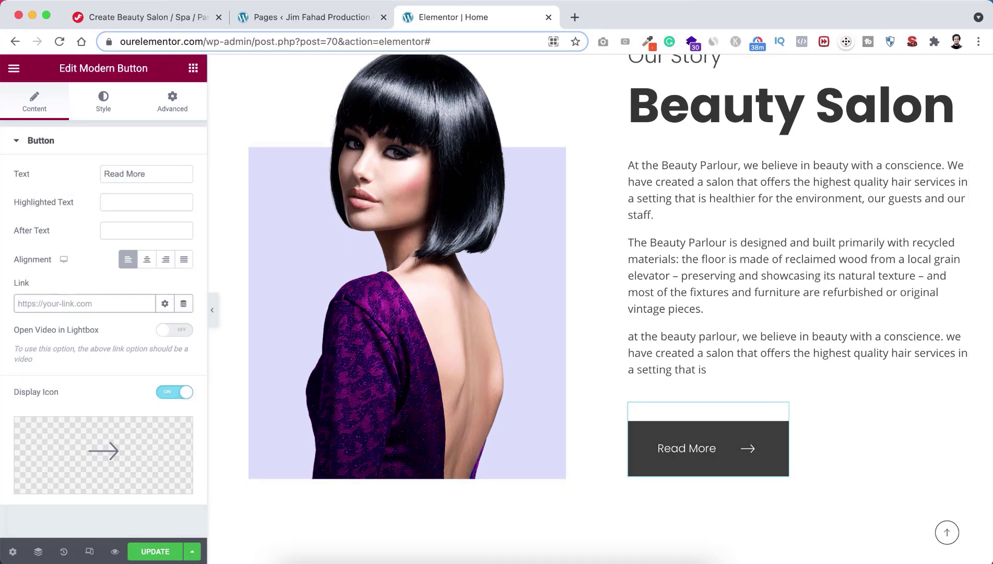
text(about)
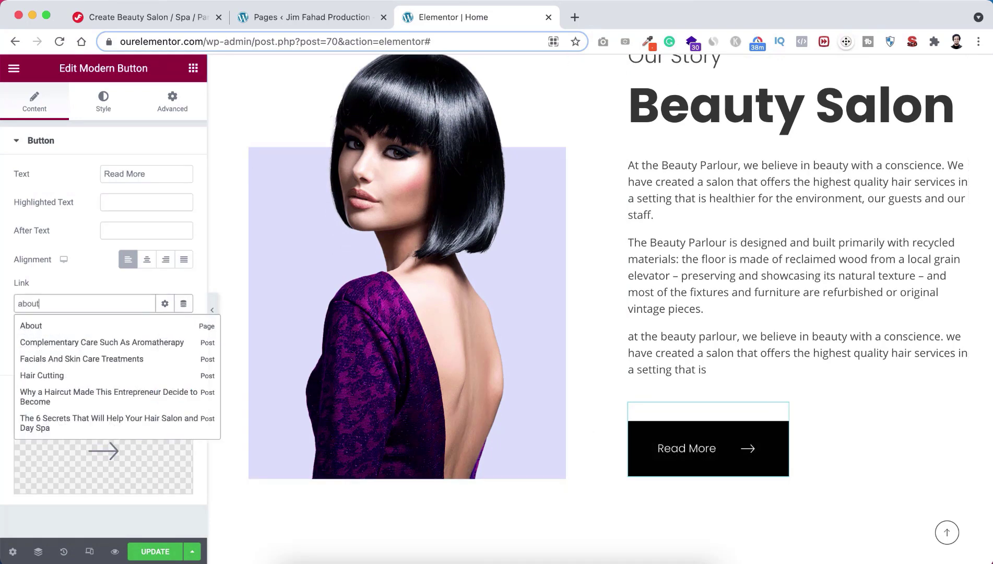
click(42, 325)
scroll(508, 434, down, 5)
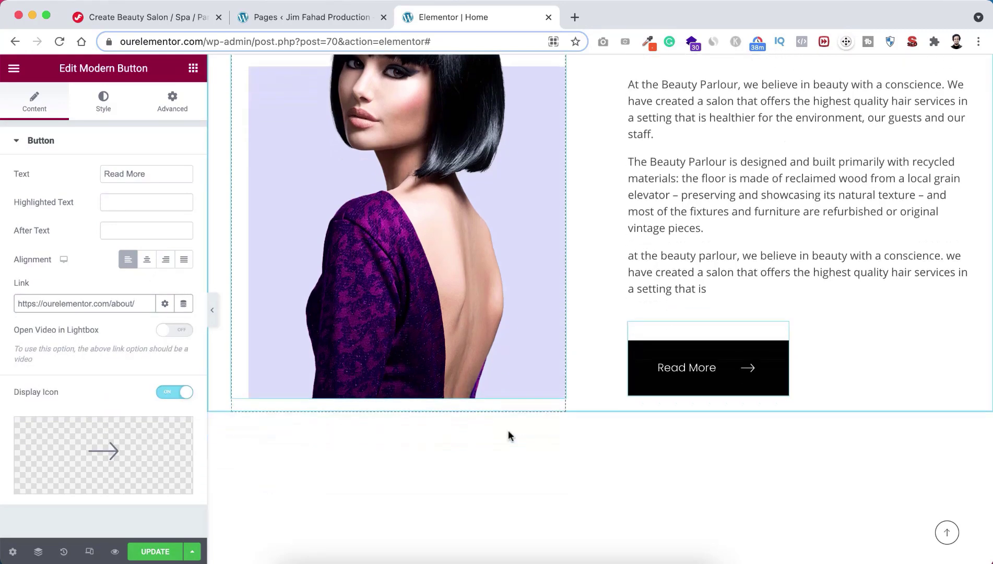
scroll(509, 435, down, 4)
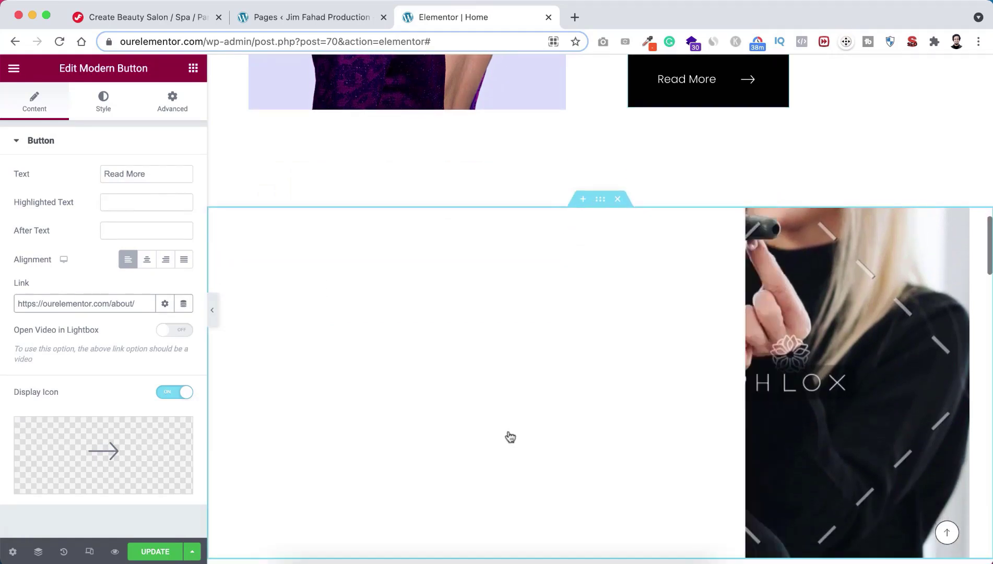
scroll(509, 436, down, 1)
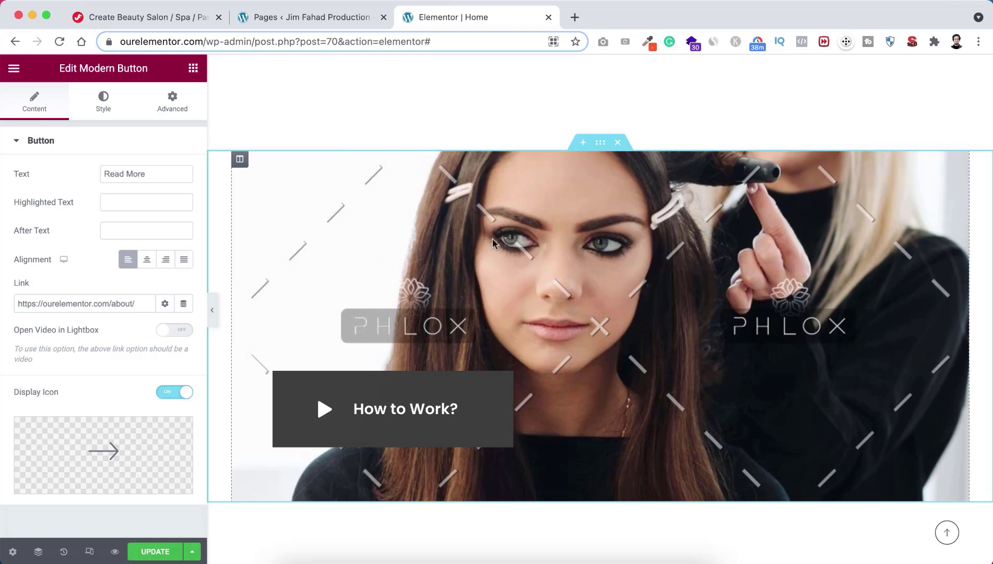
Step: Set the How to Work? column's Style background image to the clean hairstyling photo
click(240, 160)
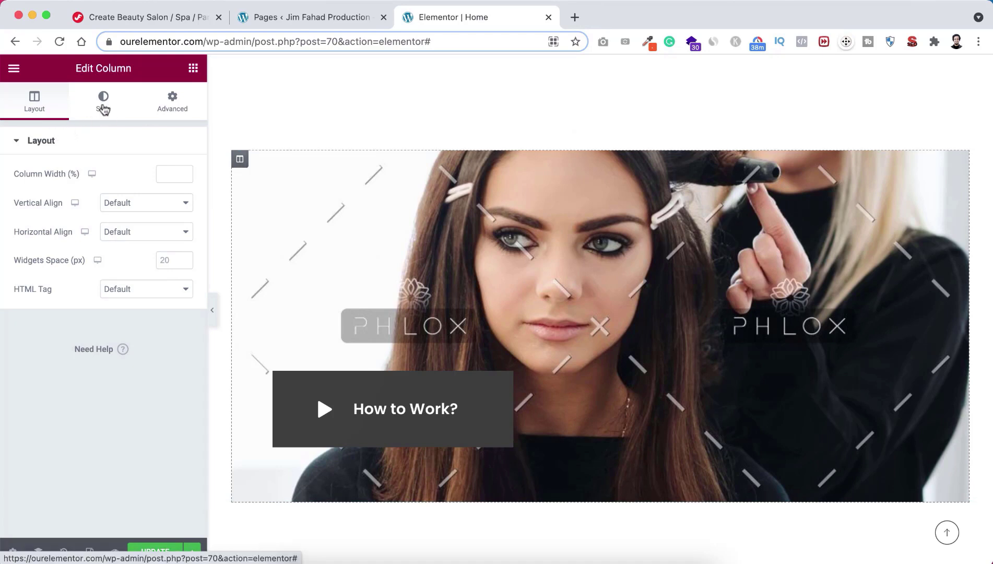
click(103, 104)
mouse_move(104, 281)
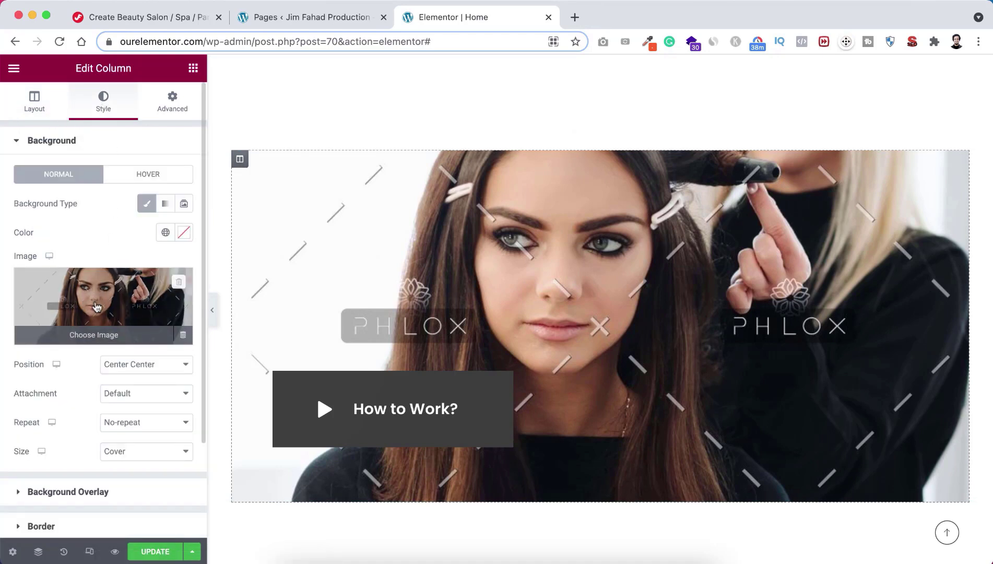
click(97, 300)
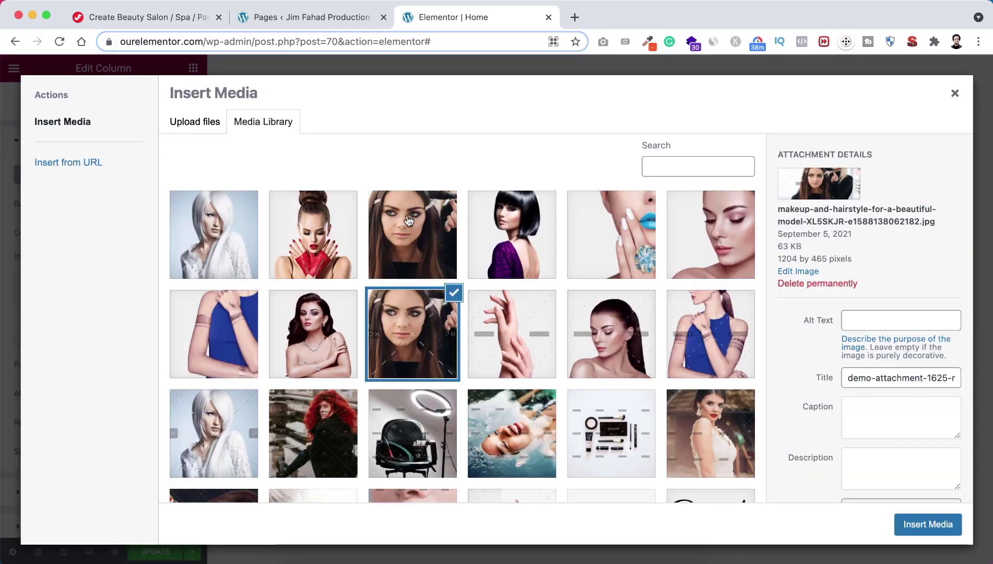
click(411, 224)
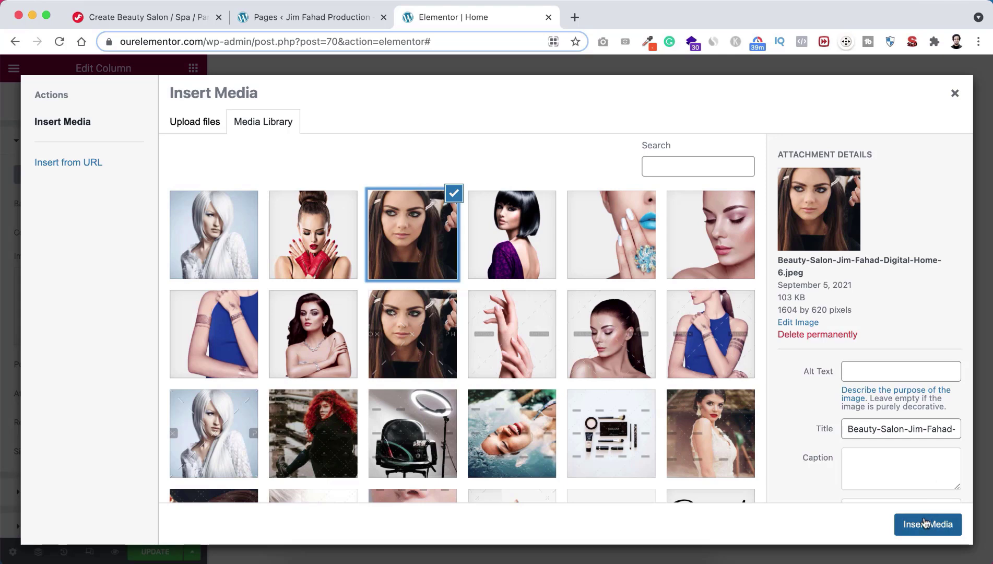
click(921, 524)
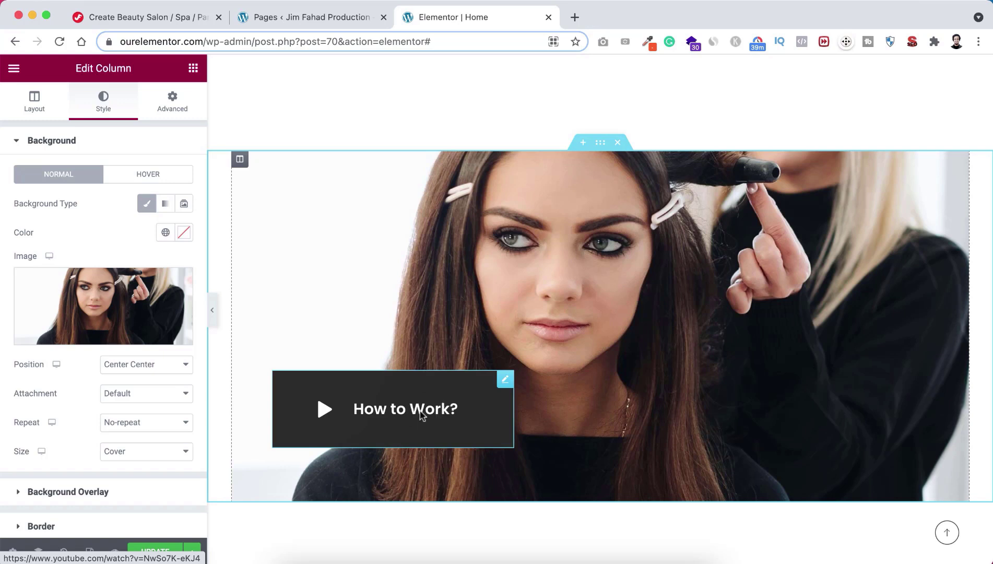
right_click(507, 389)
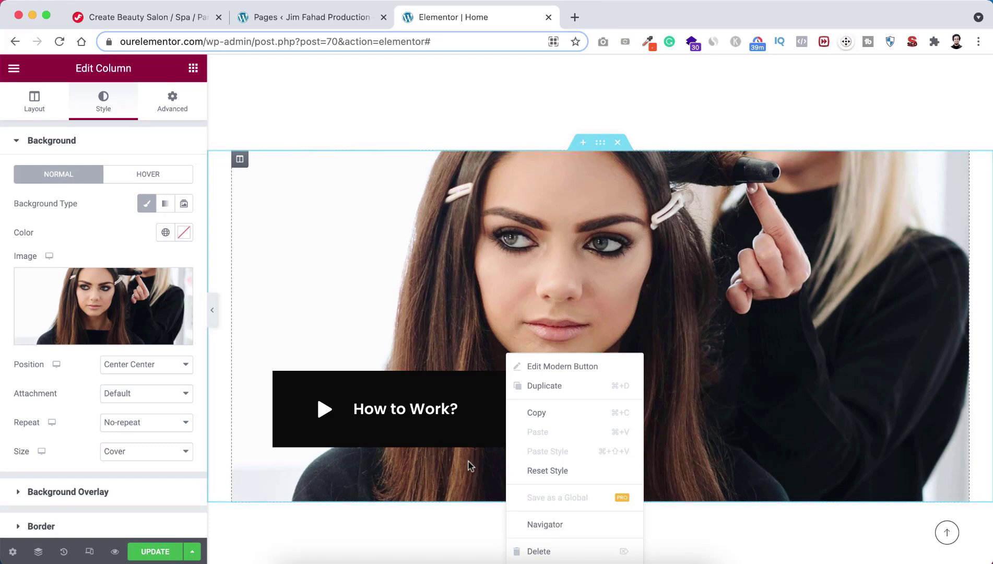
click(468, 464)
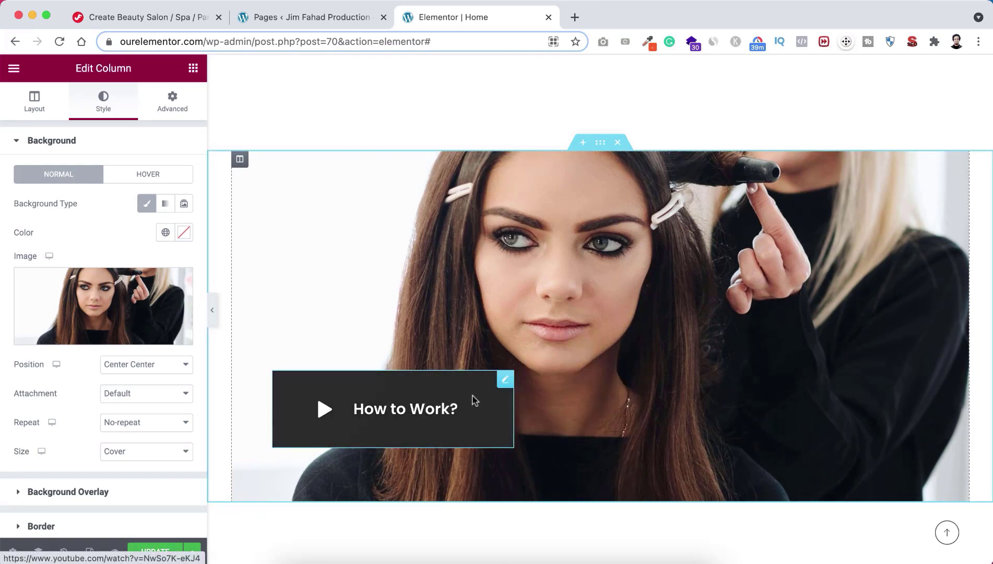
Step: Confirm the How to Work? button's YouTube lightbox link and update the page
click(409, 385)
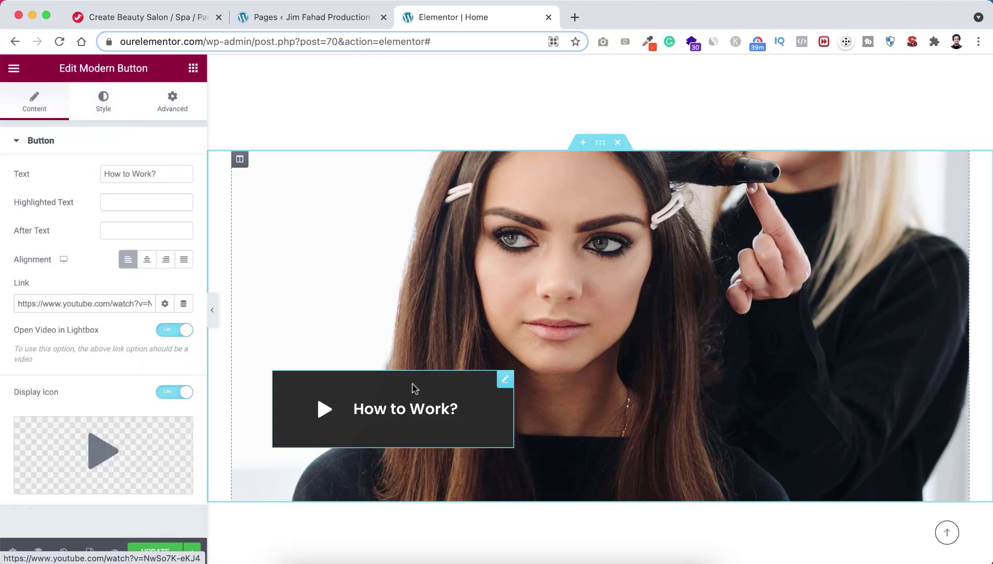
click(84, 304)
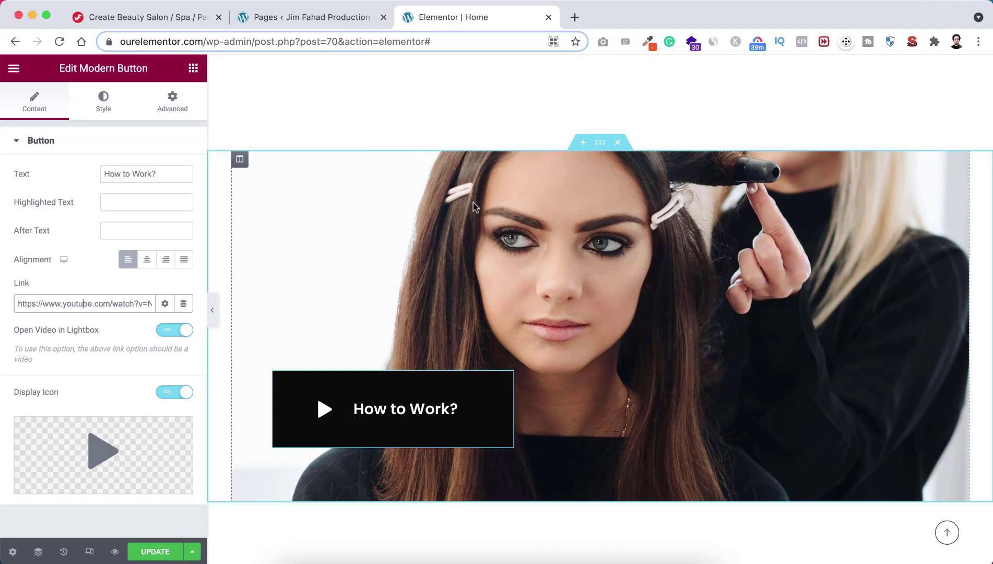
click(153, 551)
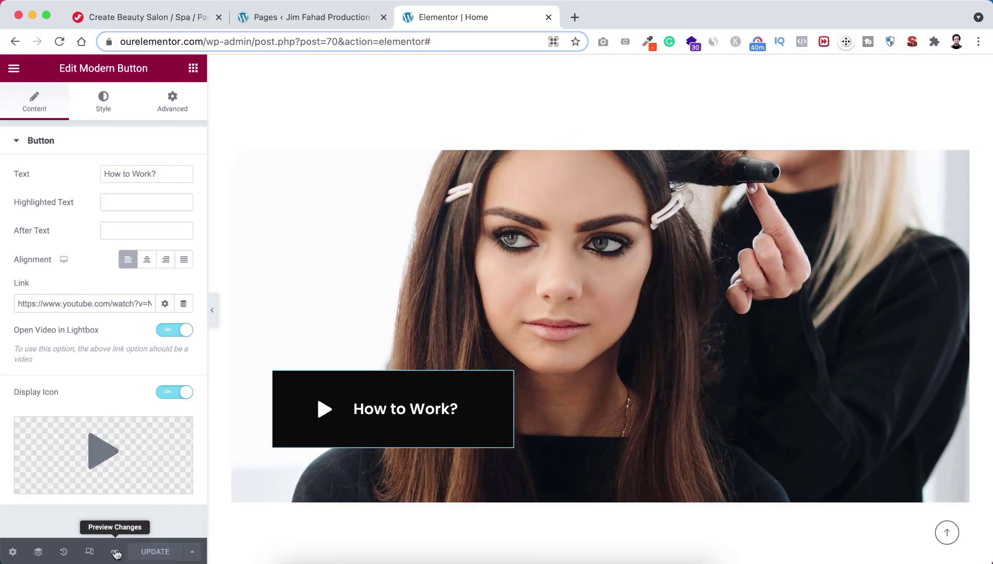
Step: Preview the homepage, play the How to Work? lightbox video, and return to the Elementor editor
click(115, 551)
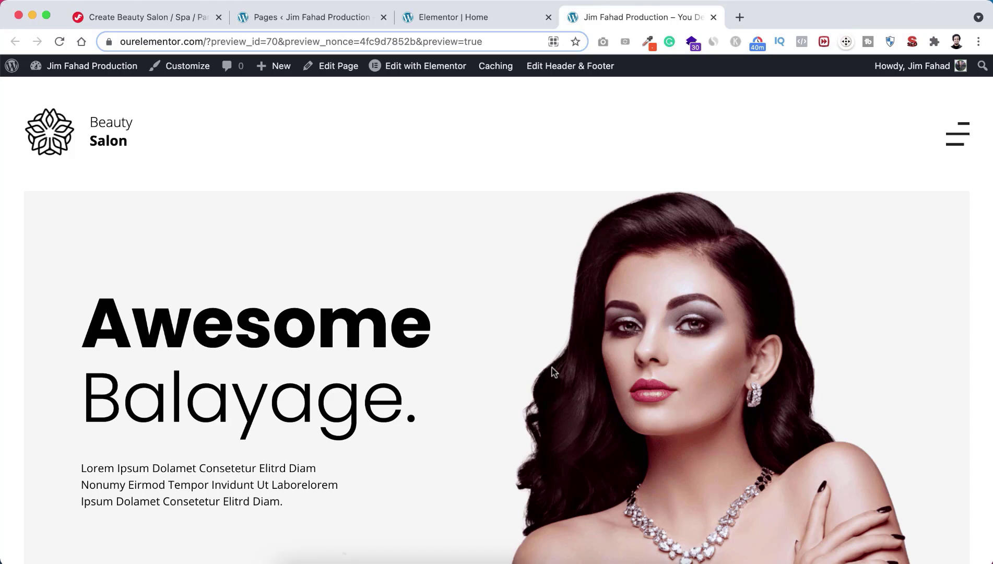
scroll(554, 371, down, 10)
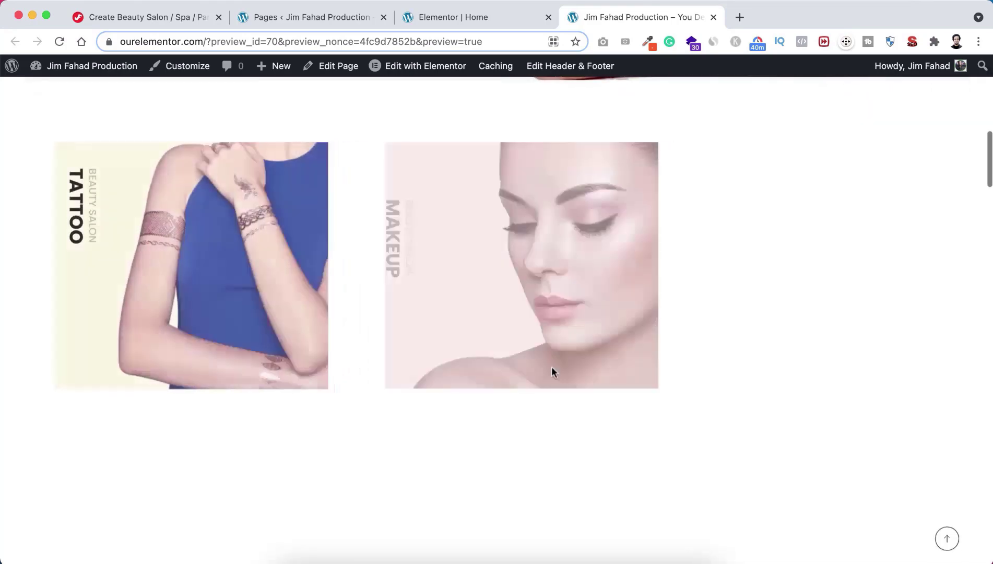
scroll(553, 371, down, 10)
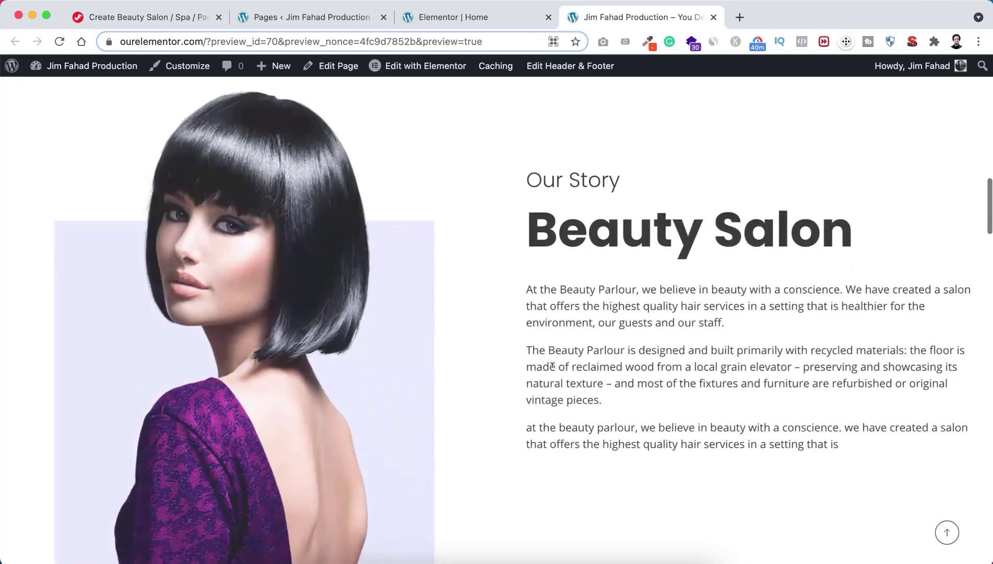
scroll(552, 366, down, 10)
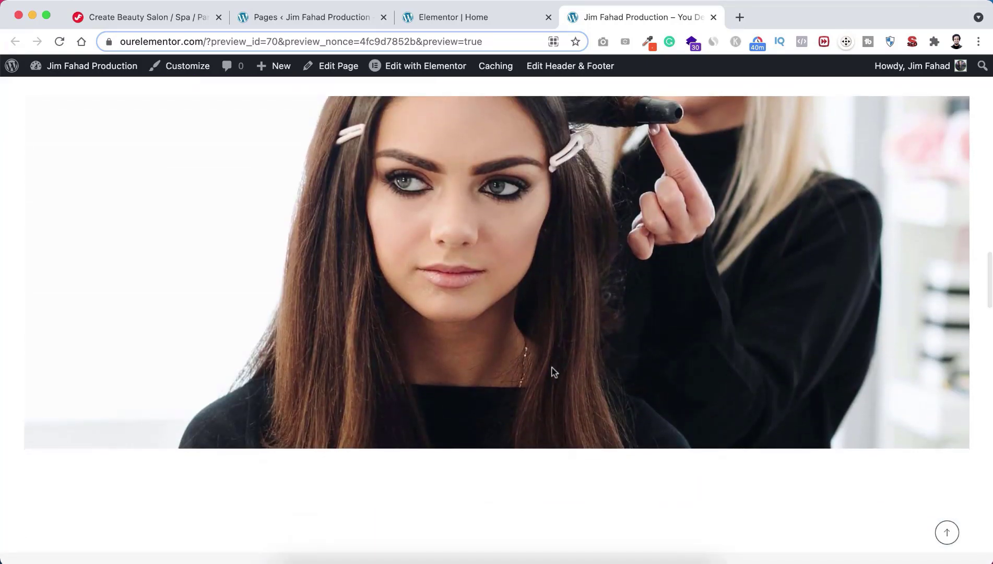
scroll(554, 372, up, 1)
scroll(554, 372, down, 1)
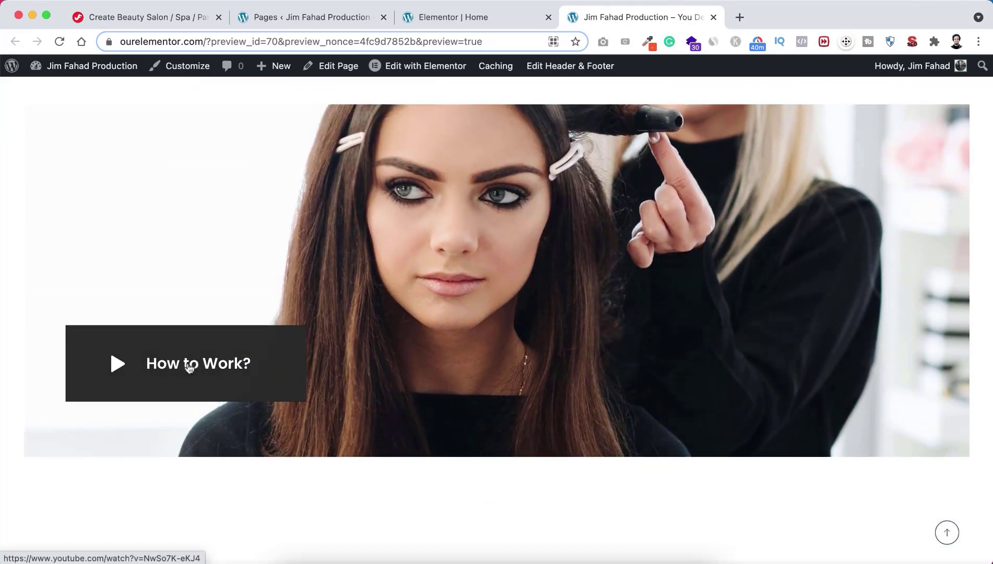
click(189, 366)
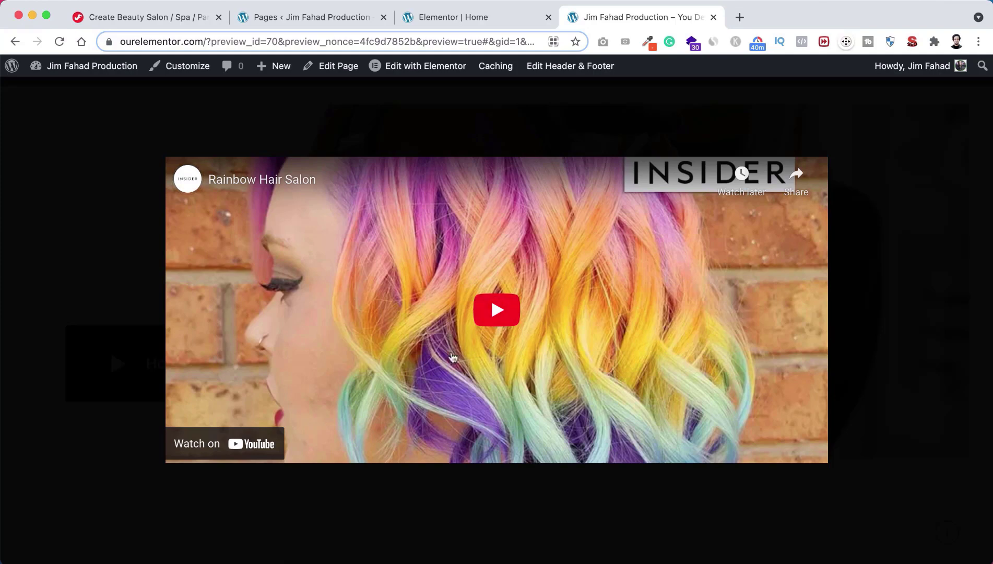
click(483, 18)
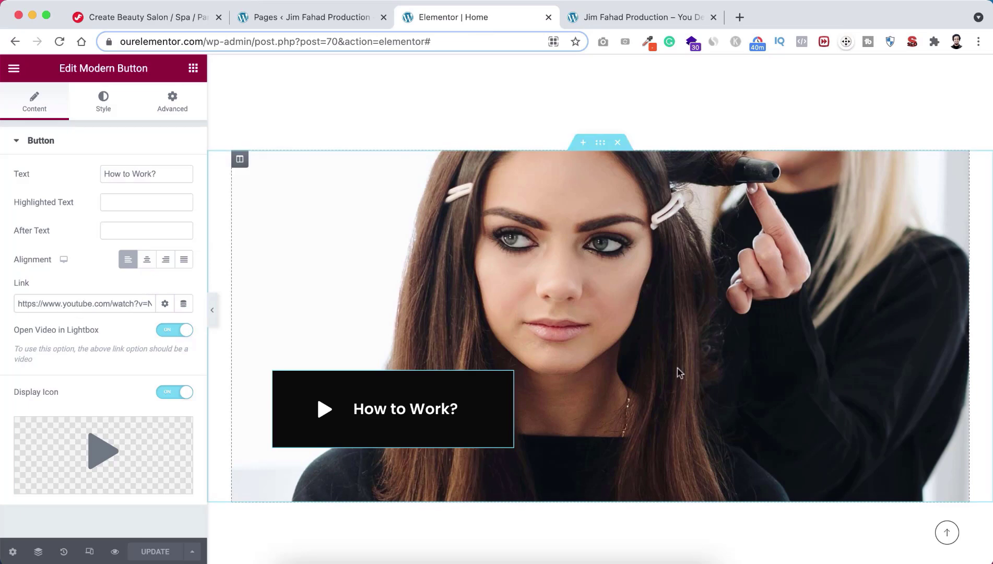
Step: Swap the model image beside the Quick Booking form for the clean red-gloved model photo
scroll(667, 421, down, 1)
scroll(667, 423, down, 6)
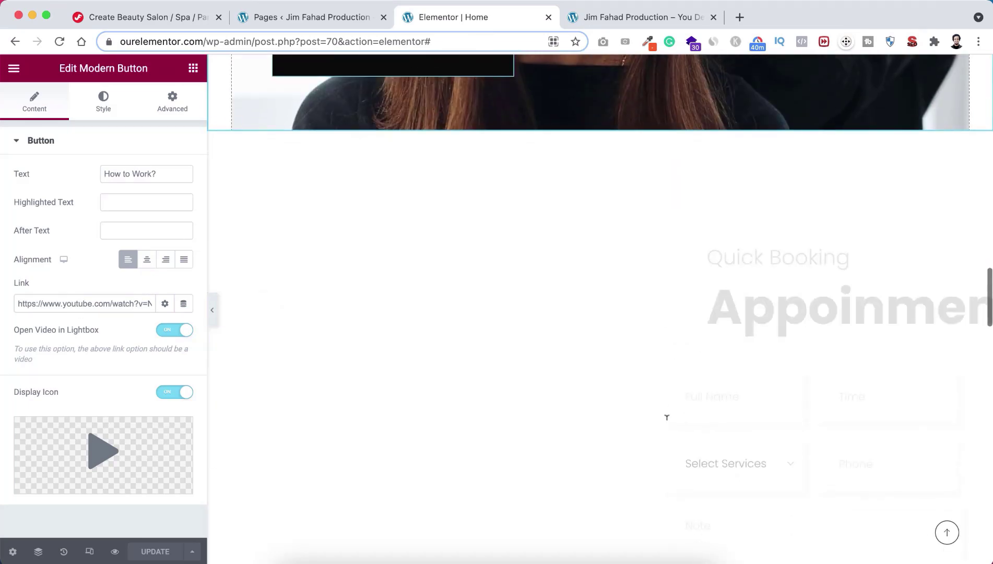
scroll(666, 417, down, 2)
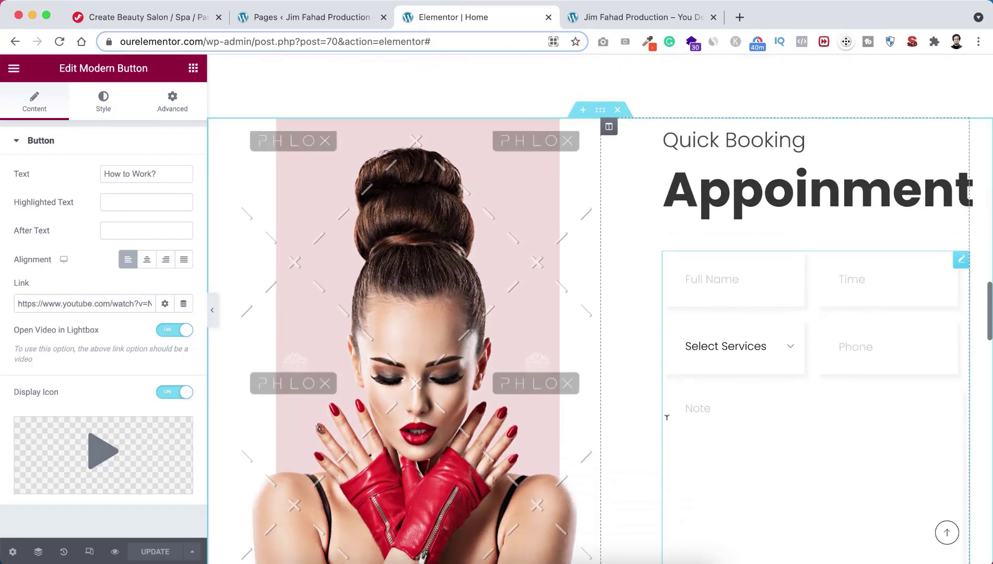
scroll(667, 418, down, 1)
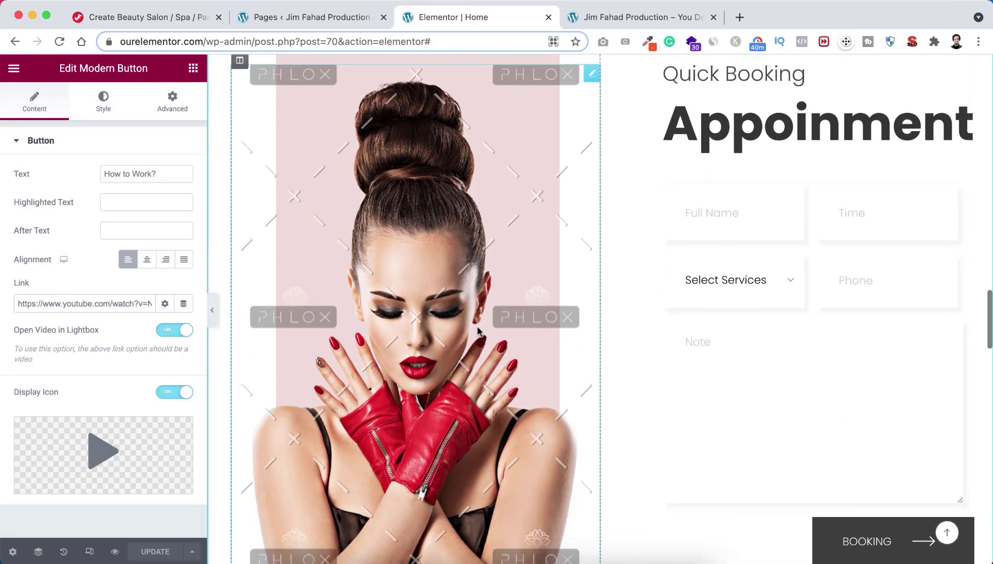
click(416, 284)
click(90, 196)
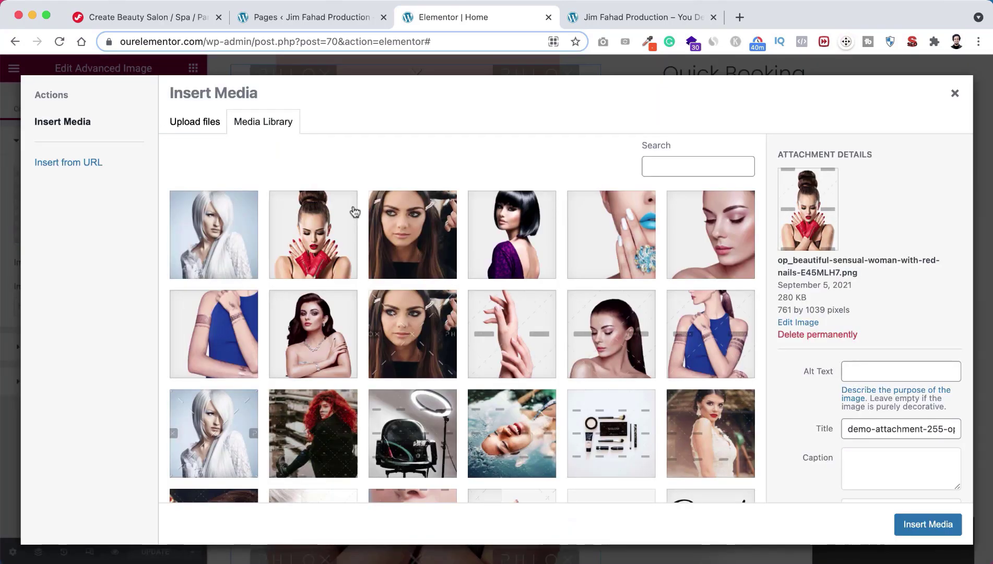
click(327, 228)
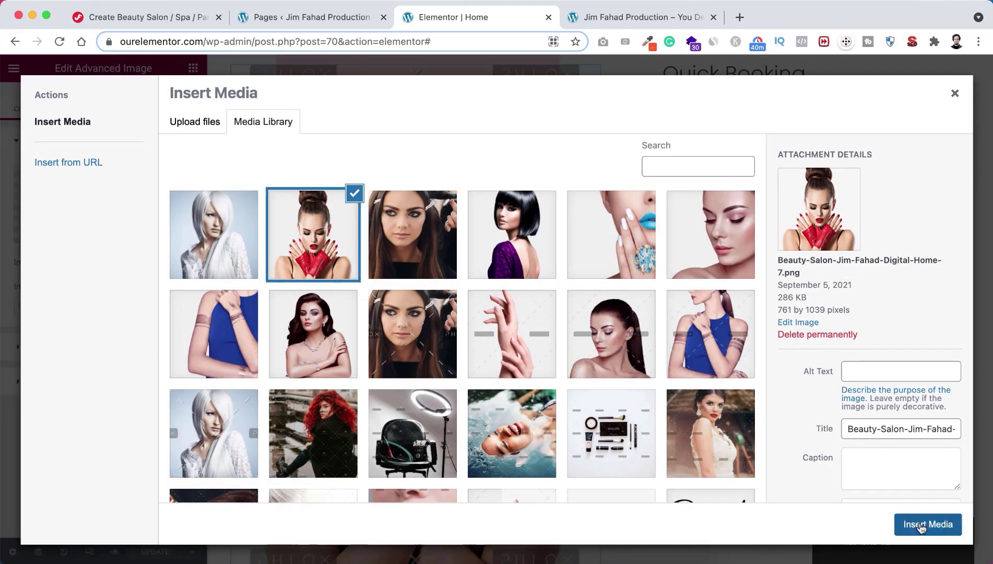
click(920, 525)
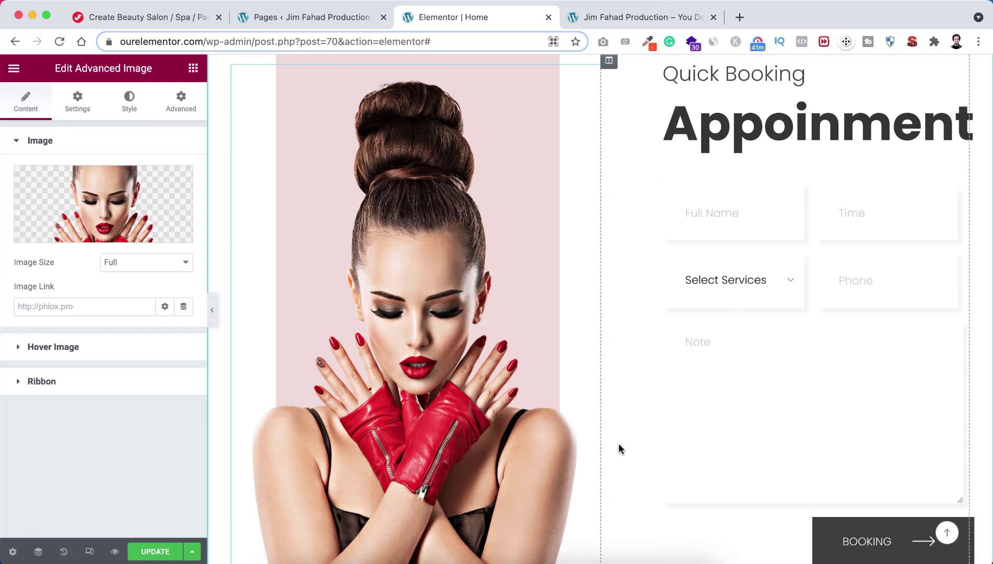
Step: Replace the Maria Davis testimonial photo with the white-haired portrait, Beauty-Salon-Jim-Fahad-Digital-Home-8.png
scroll(615, 449, down, 5)
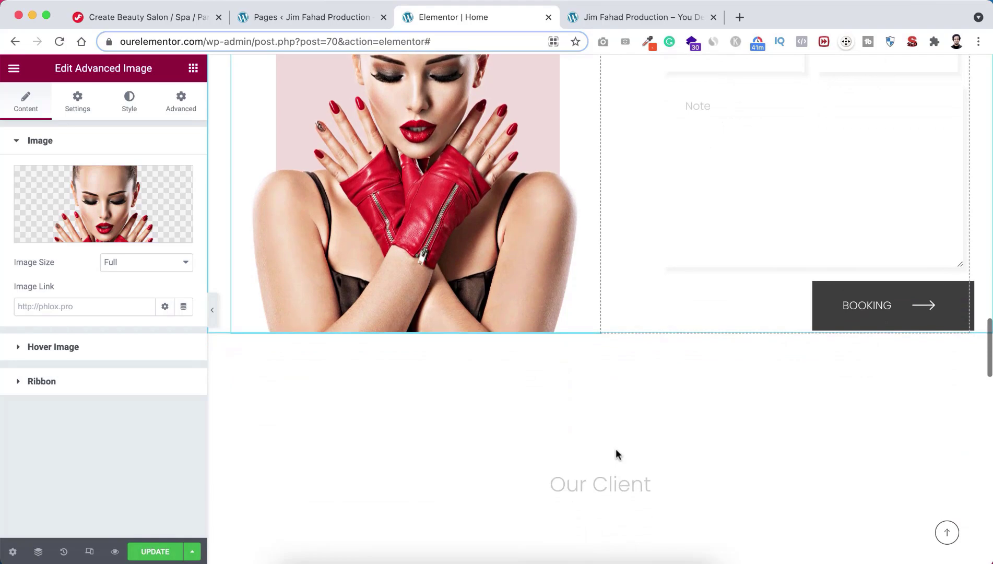
scroll(615, 448, down, 5)
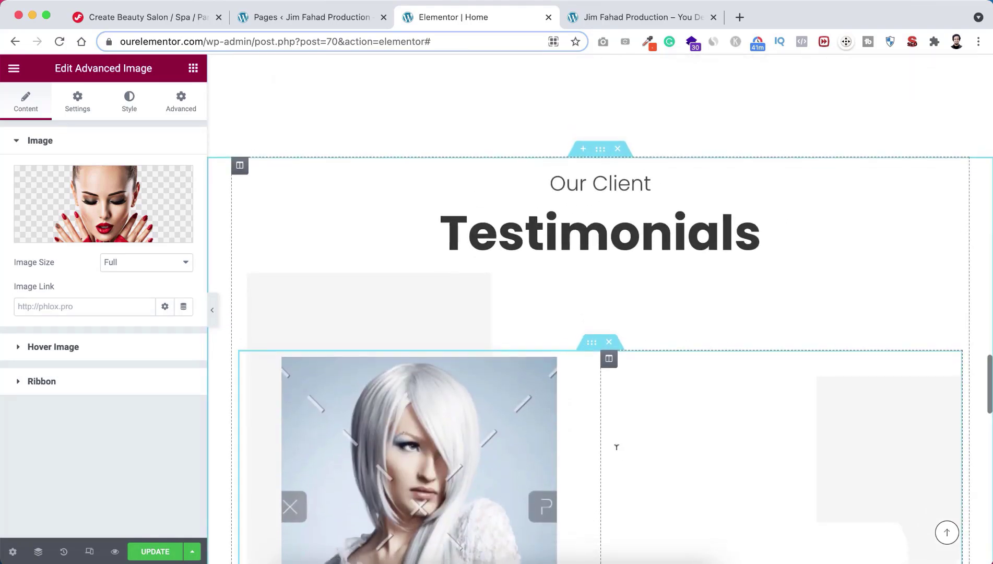
scroll(616, 447, down, 2)
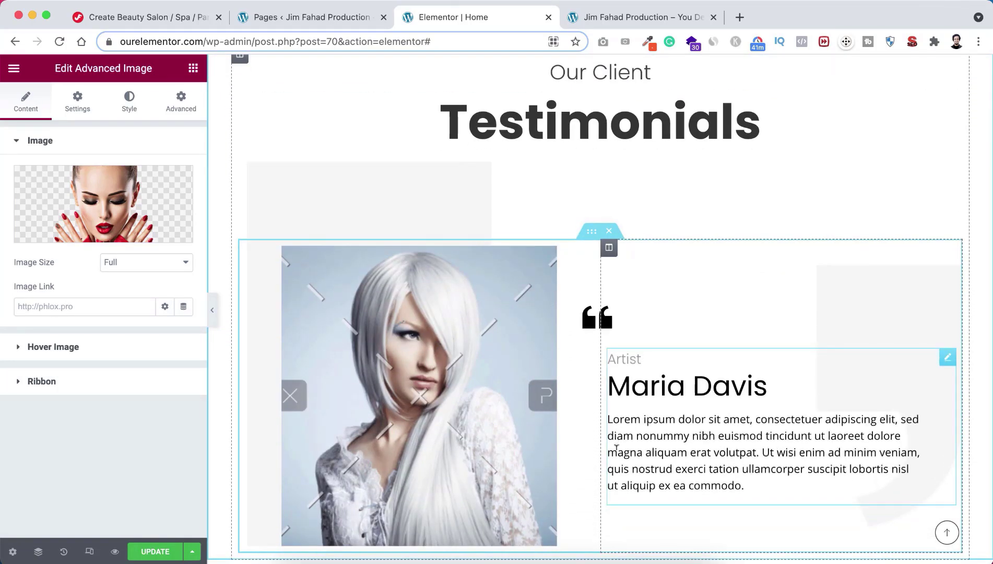
scroll(616, 447, down, 1)
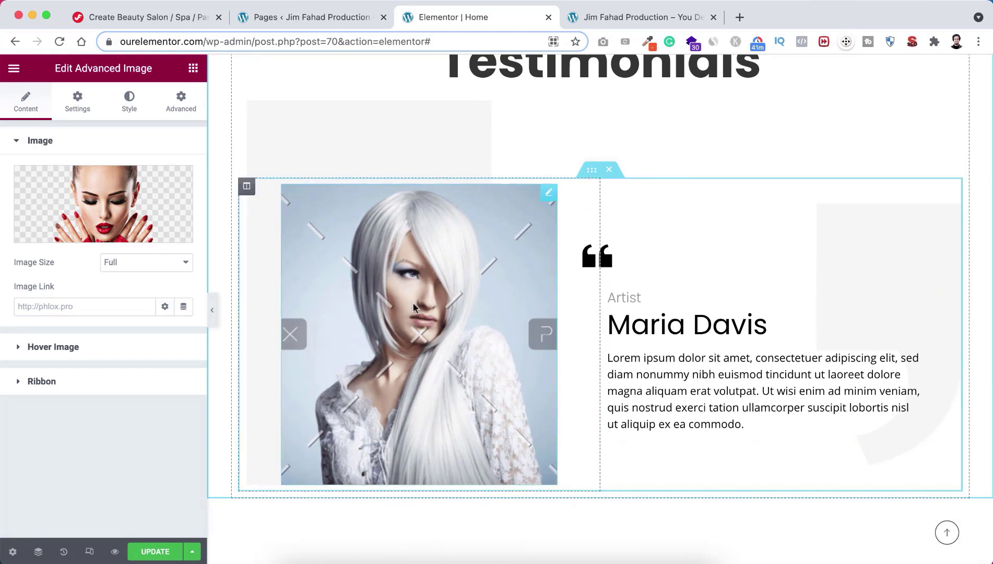
click(417, 316)
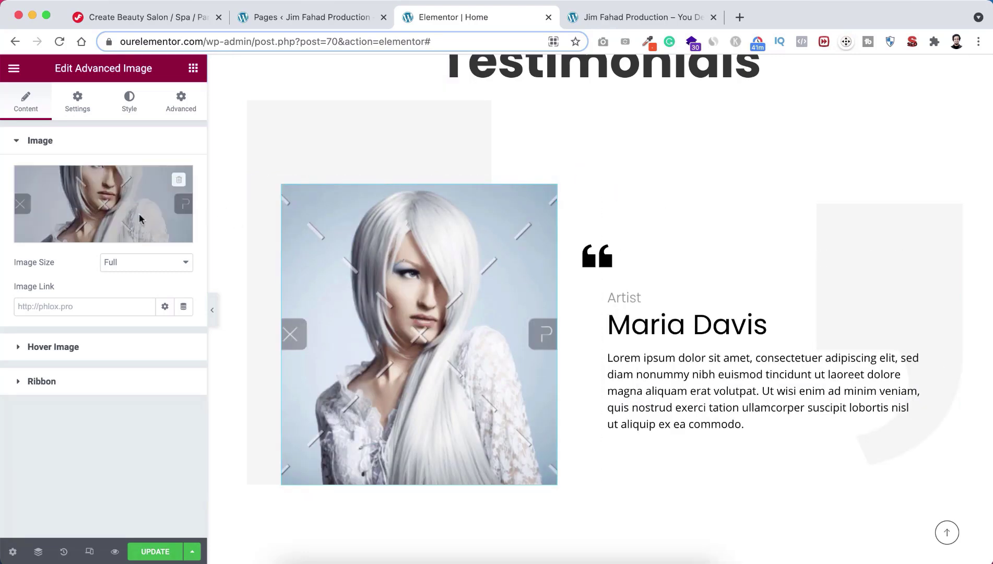
click(116, 203)
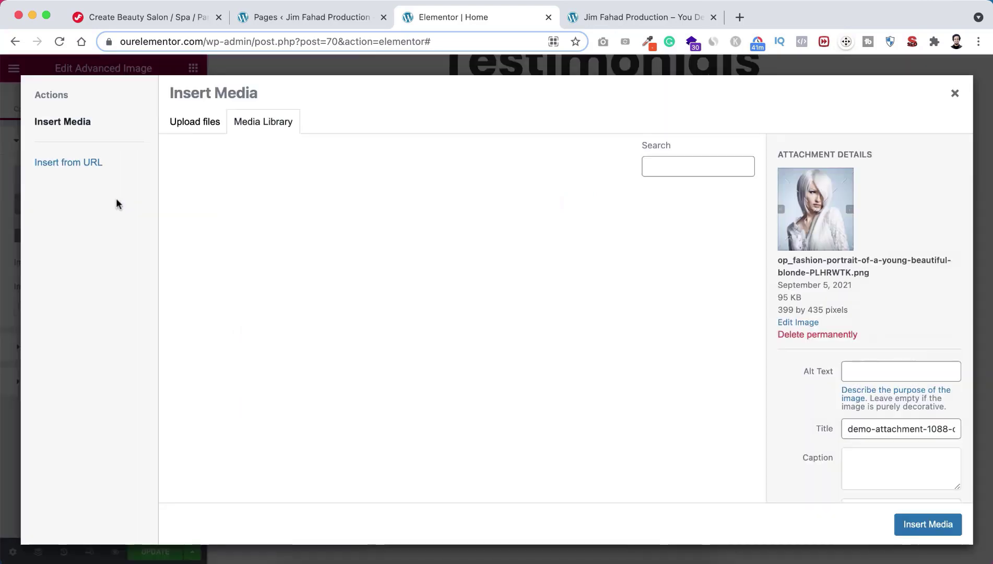
click(218, 229)
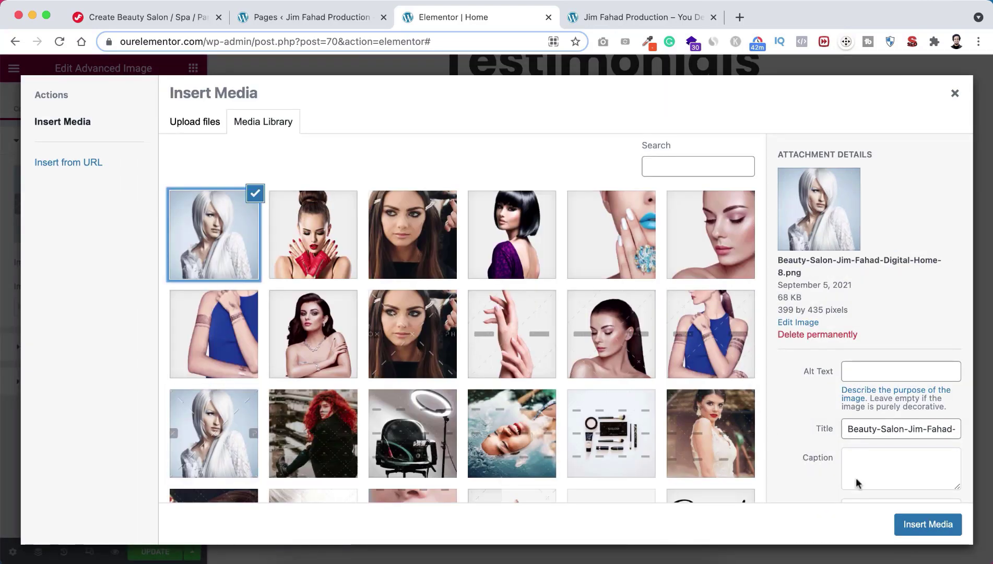
click(925, 526)
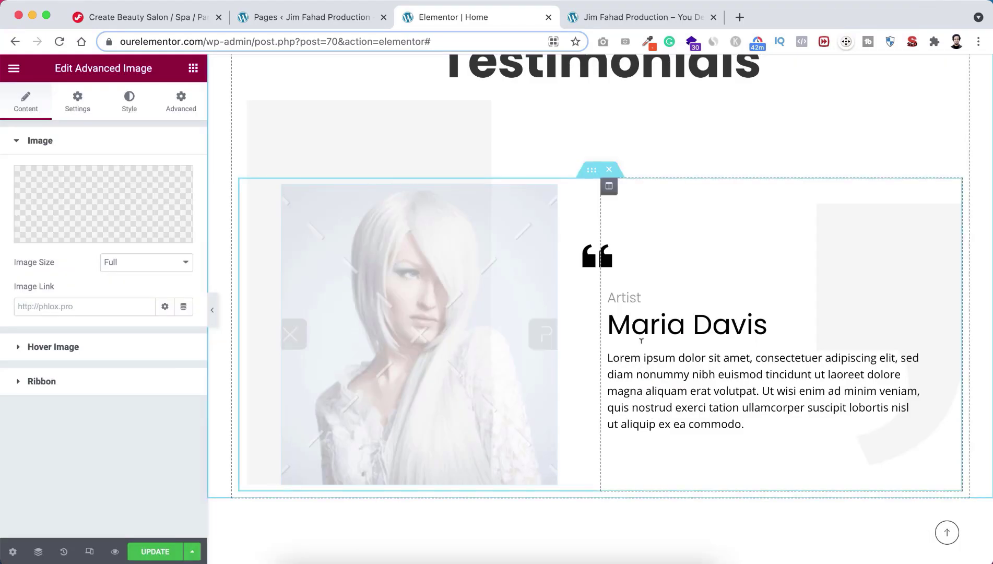
scroll(706, 372, down, 2)
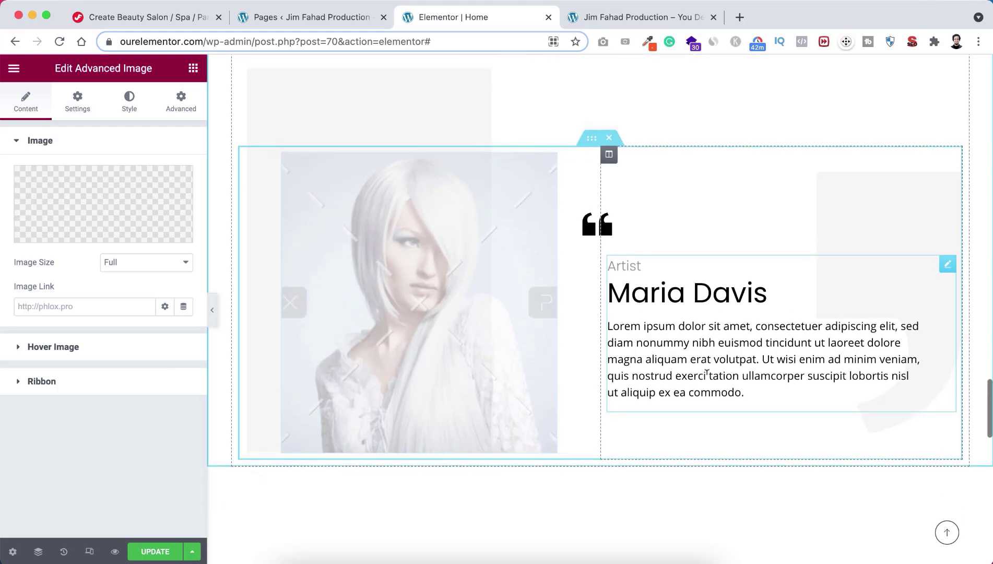
click(695, 345)
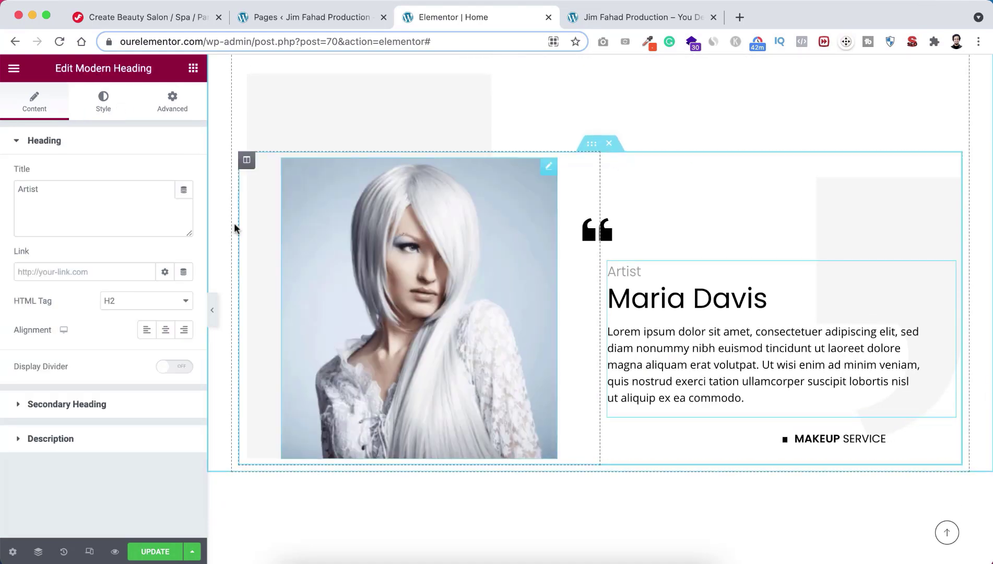
click(53, 189)
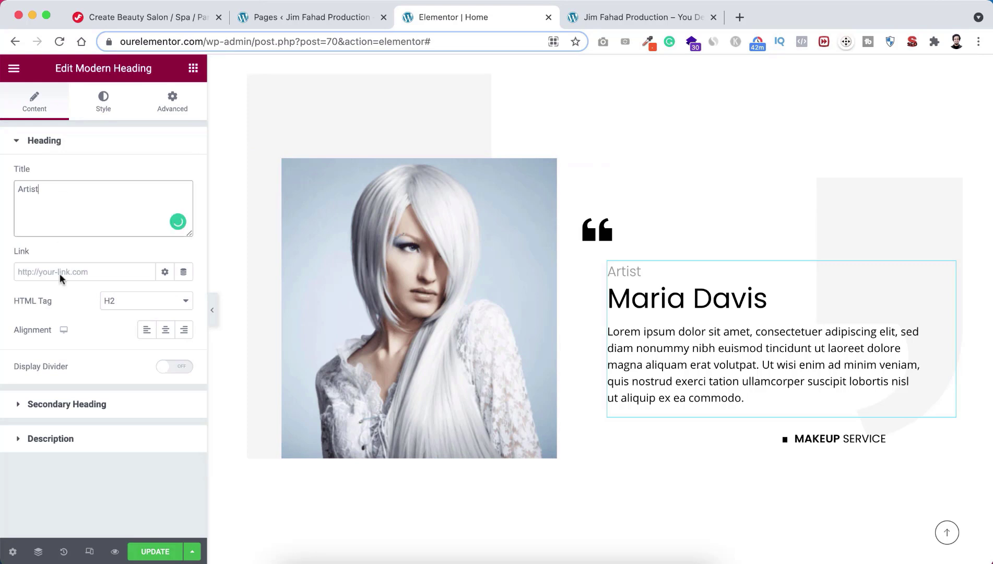
click(69, 402)
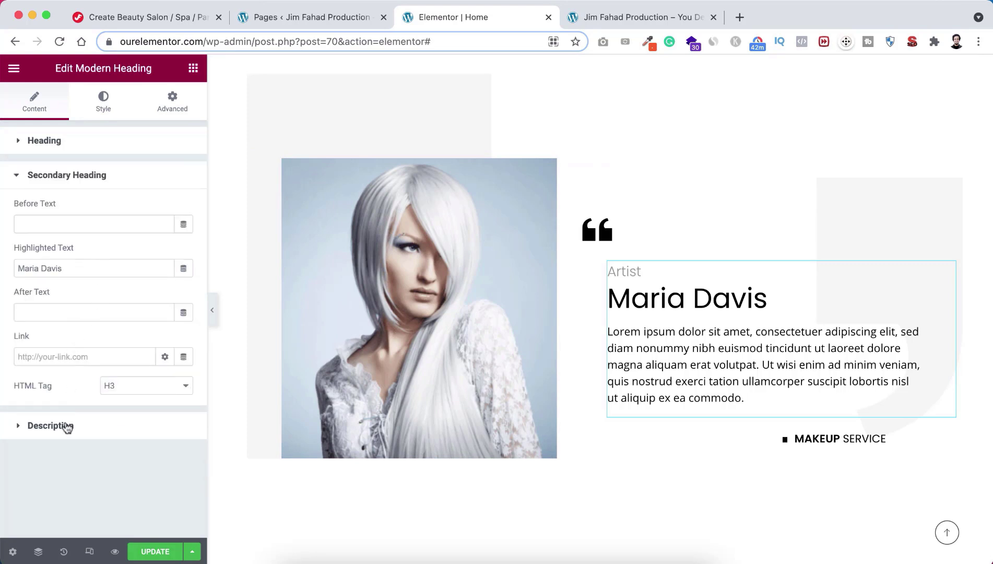
click(66, 425)
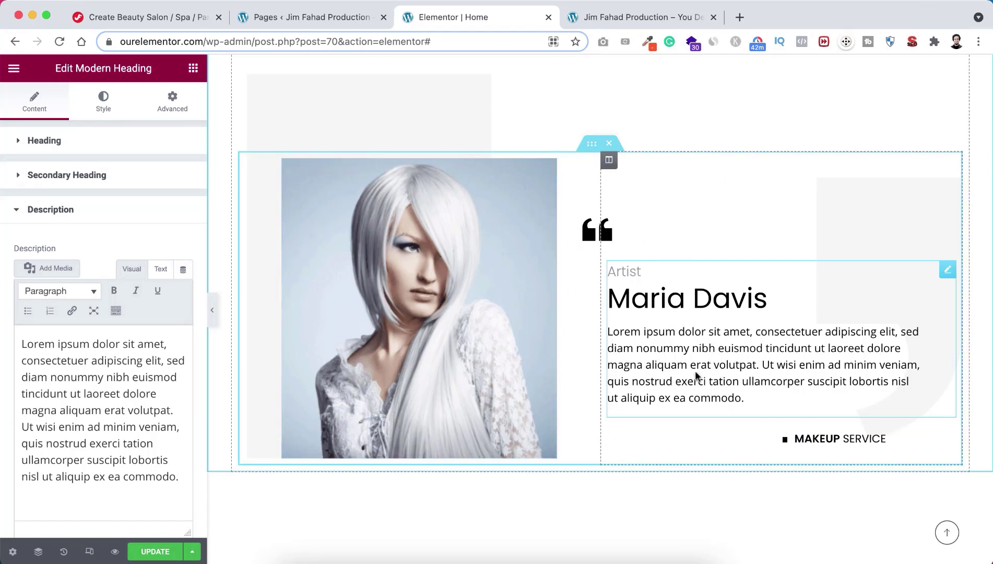
click(820, 436)
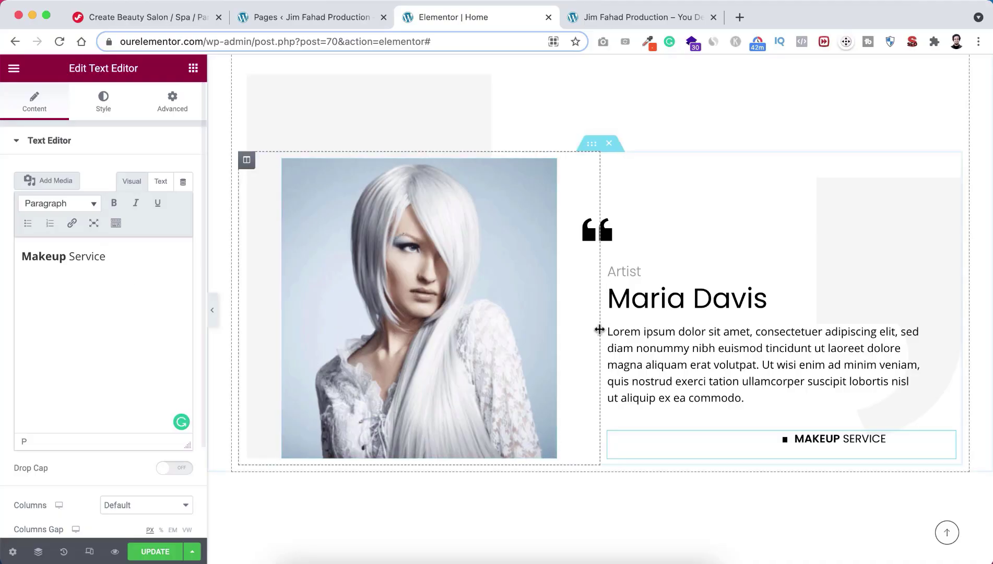
scroll(599, 329, down, 5)
scroll(599, 333, down, 3)
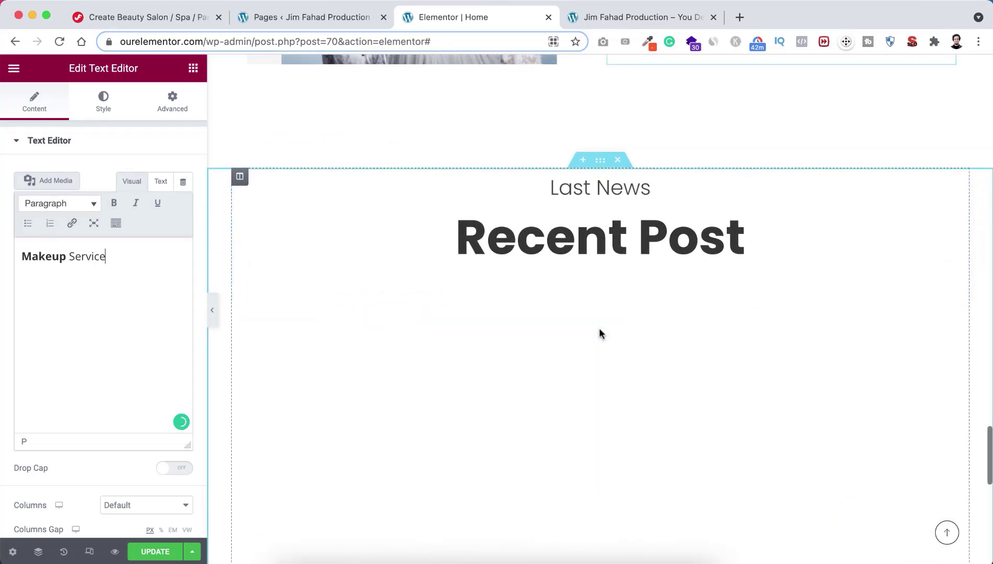
scroll(599, 333, down, 2)
scroll(601, 335, down, 1)
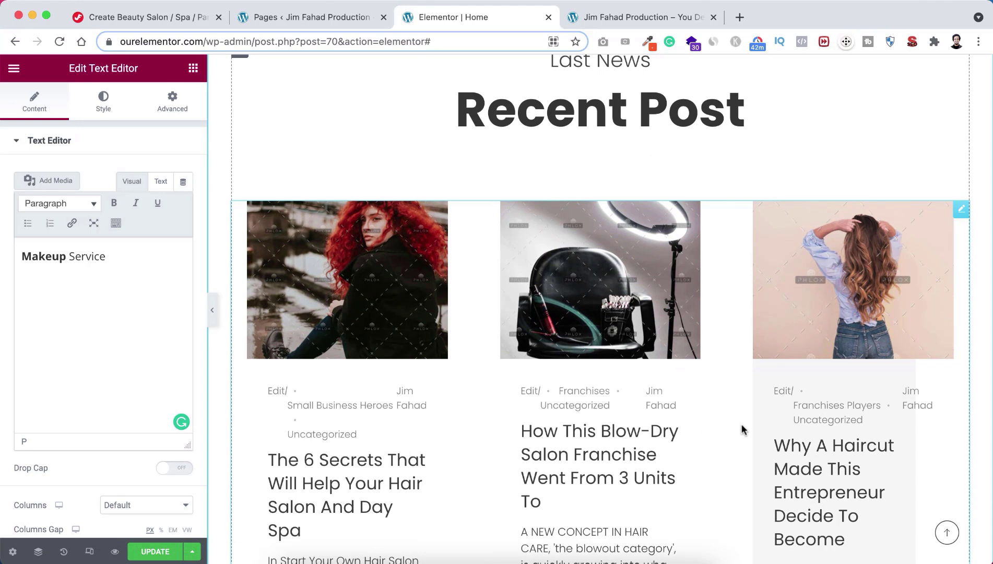
scroll(744, 429, down, 1)
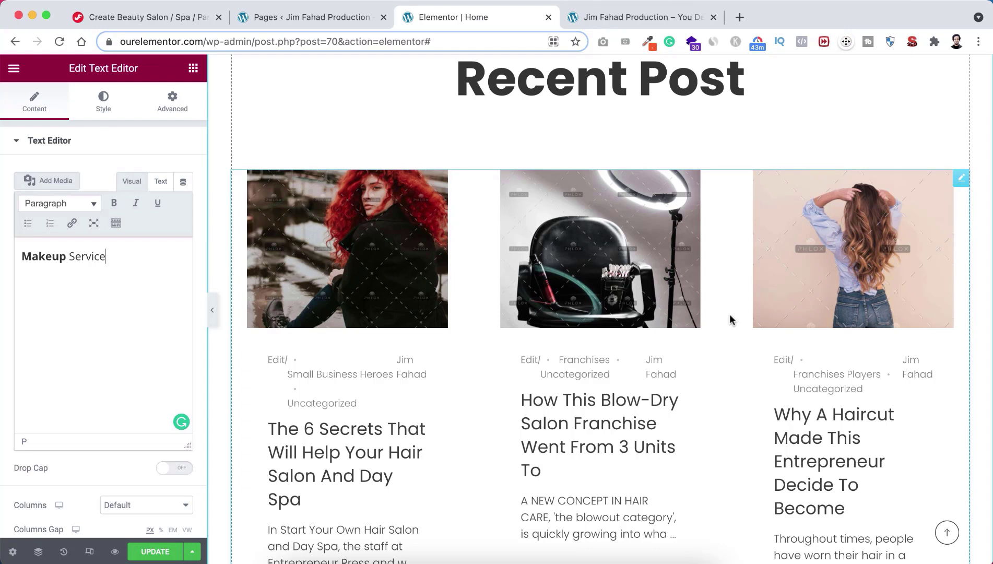
scroll(726, 316, down, 1)
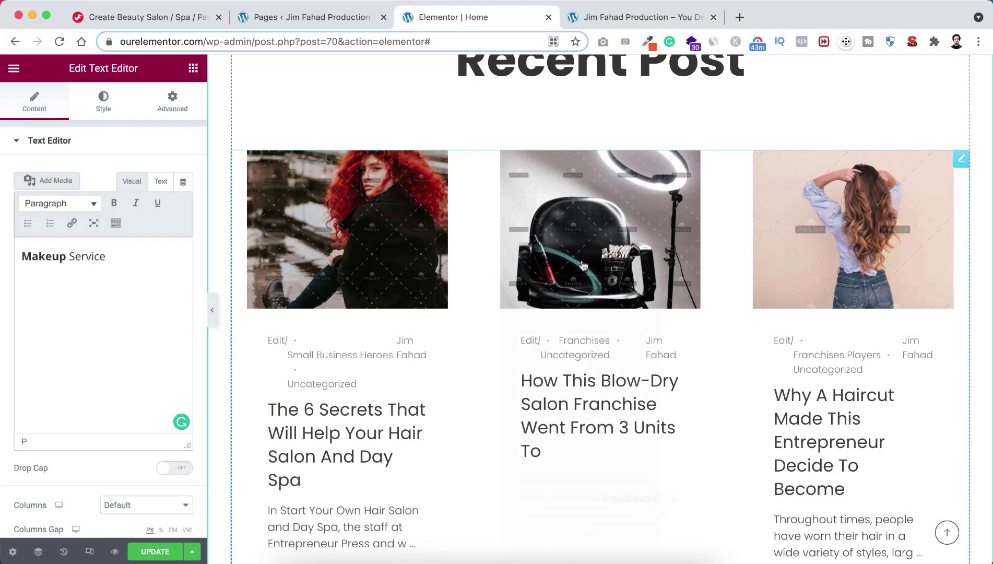
scroll(723, 308, down, 3)
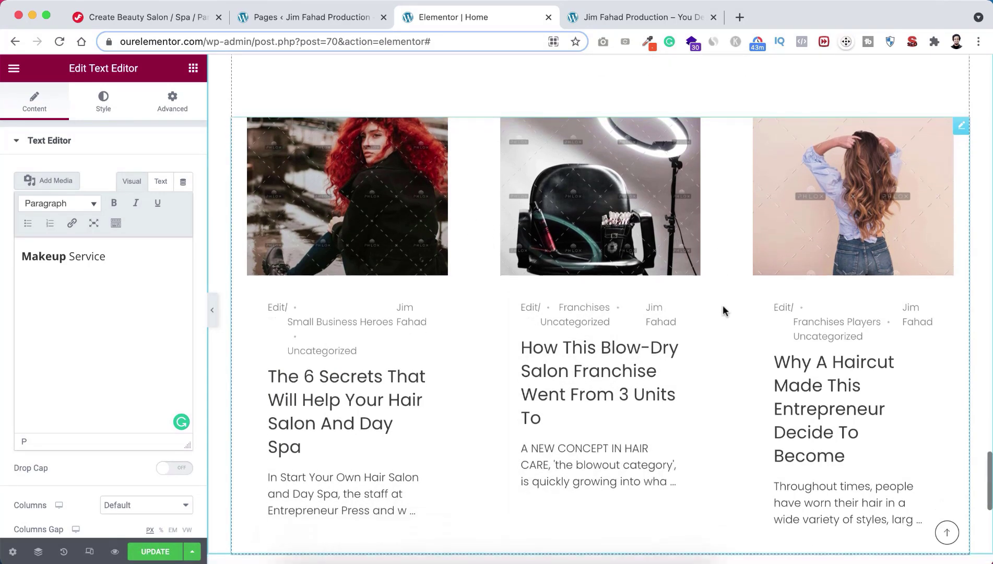
scroll(723, 310, up, 3)
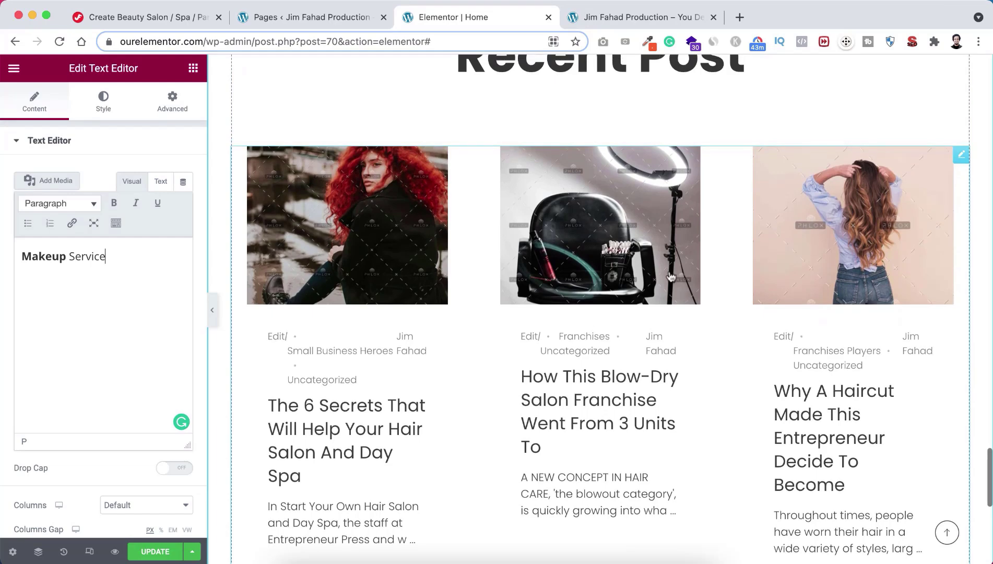
Step: Review the Recent Post grid's Content > Query settings and leave the post count at 3
click(962, 155)
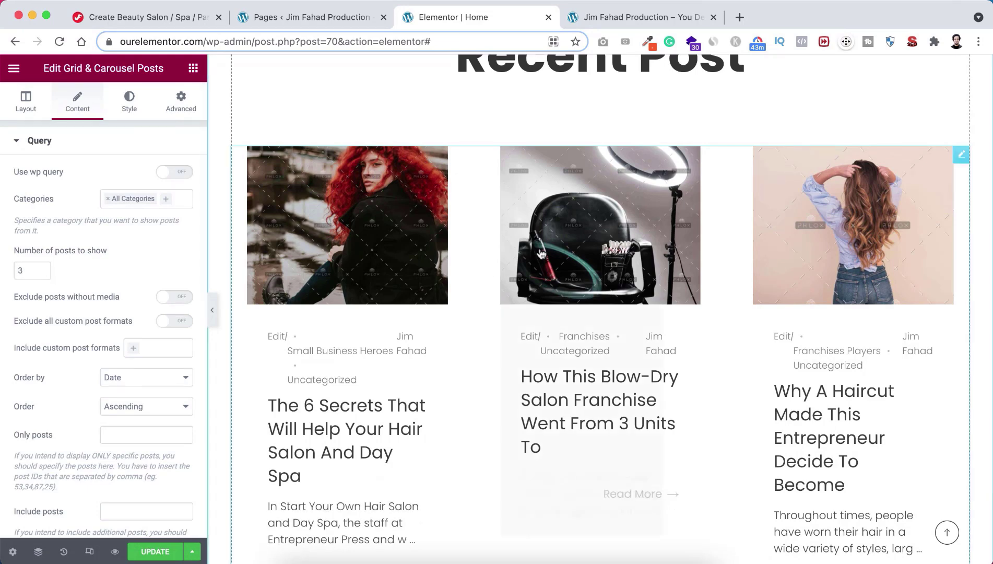
scroll(540, 249, up, 5)
scroll(539, 252, down, 5)
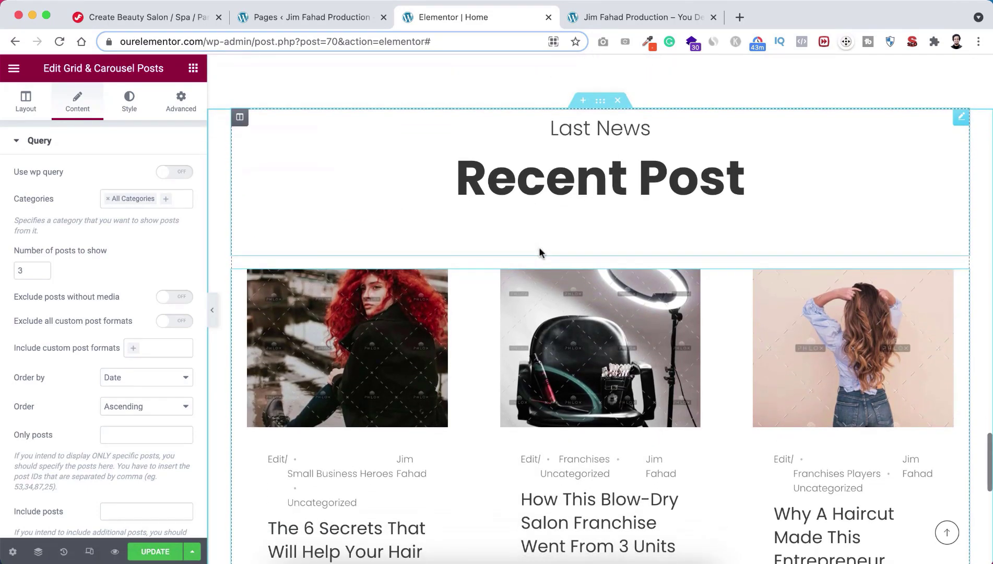
scroll(539, 252, down, 4)
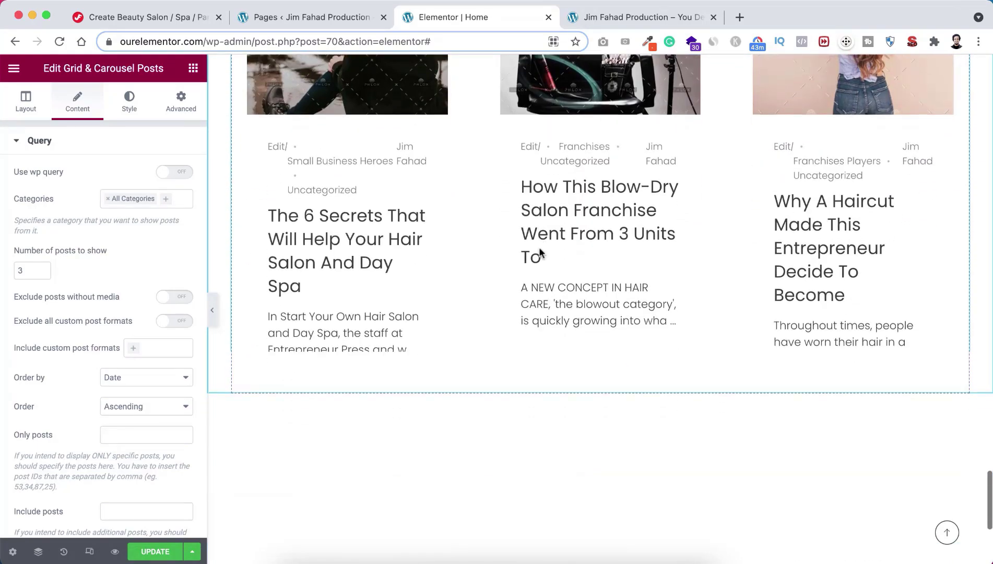
scroll(541, 254, up, 6)
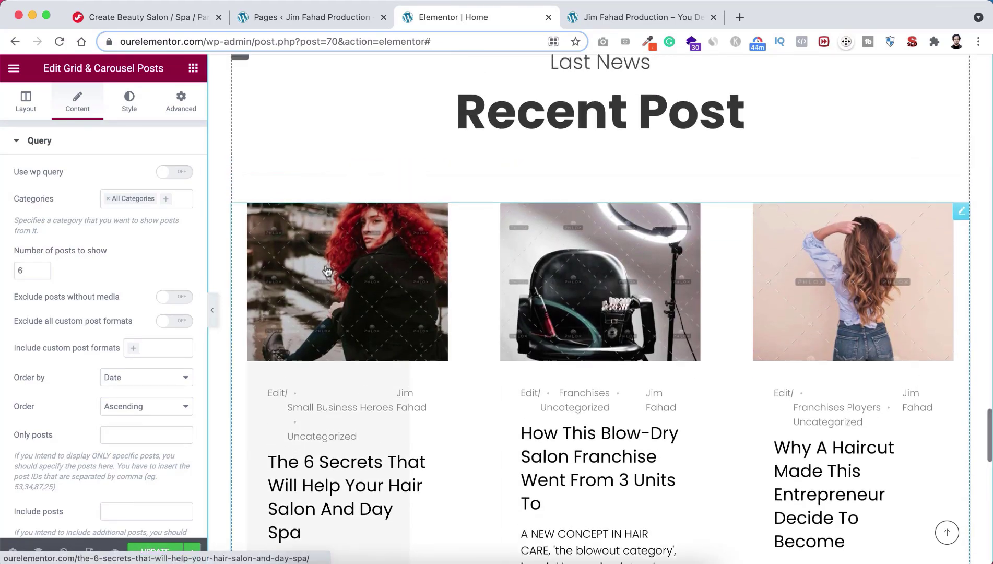
scroll(327, 271, down, 2)
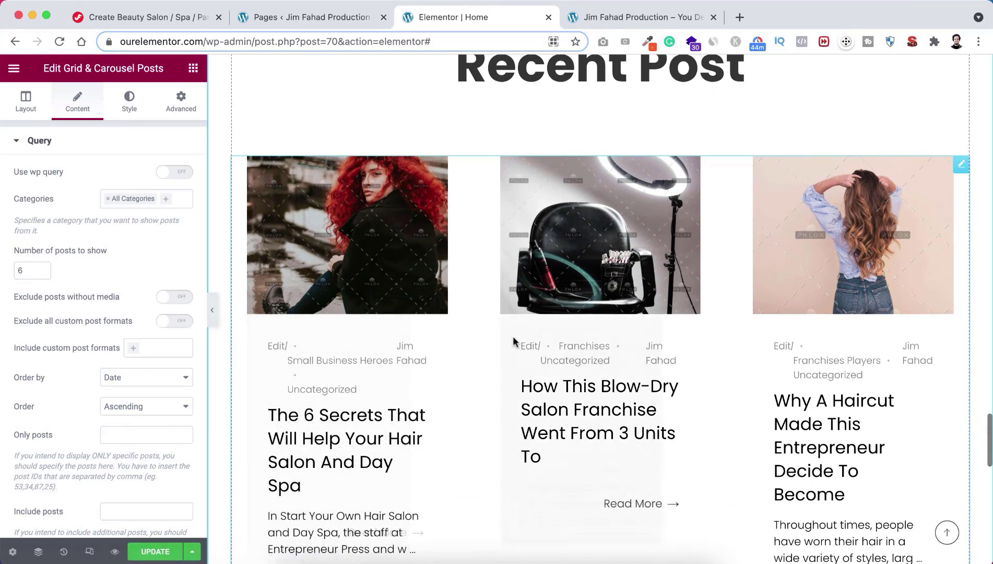
scroll(513, 342, down, 5)
scroll(513, 337, down, 5)
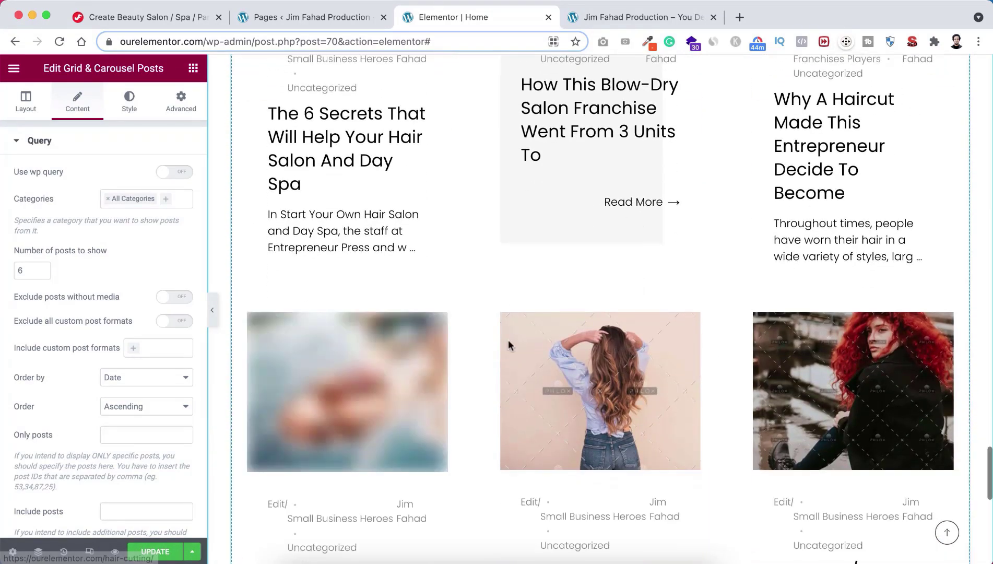
scroll(547, 372, down, 5)
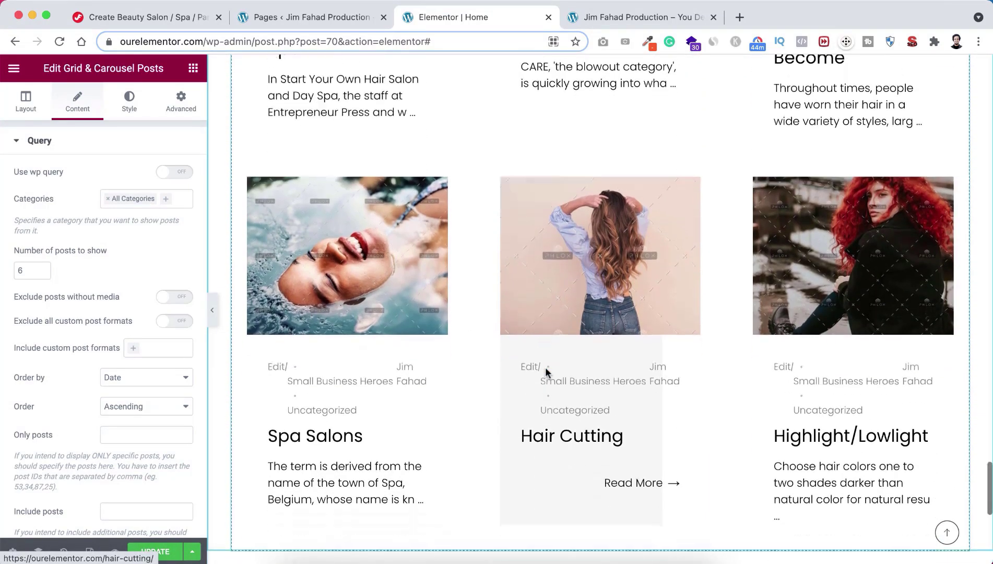
scroll(546, 373, up, 10)
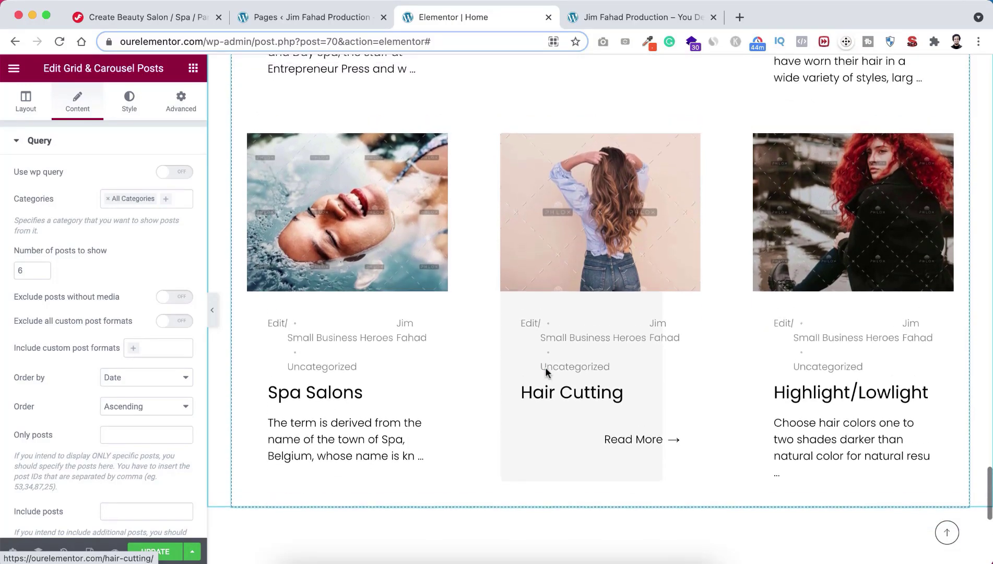
scroll(545, 373, up, 6)
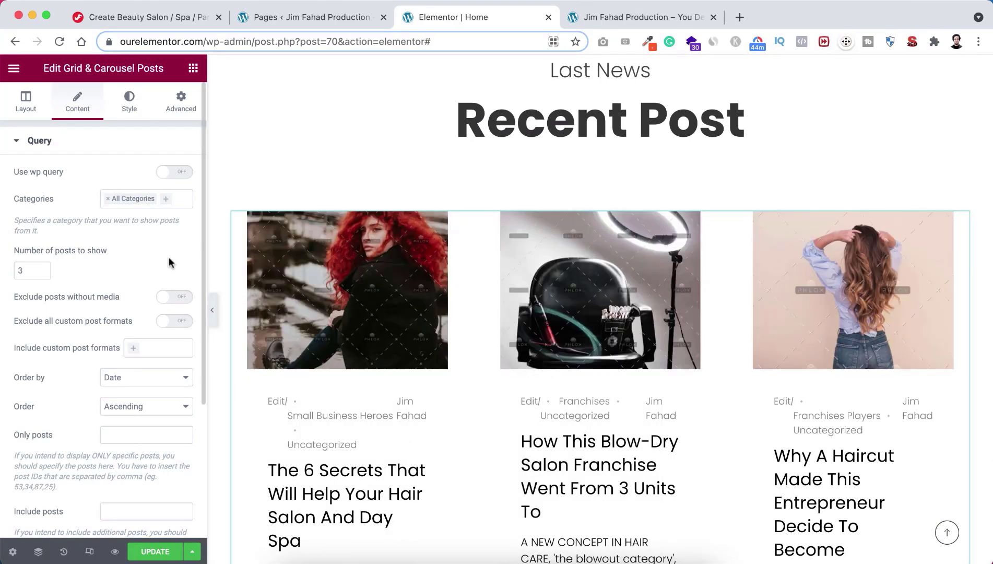
Step: Scroll the canvas back up to the Beauty Salon header and Awesome Balayage hero
scroll(488, 433, down, 4)
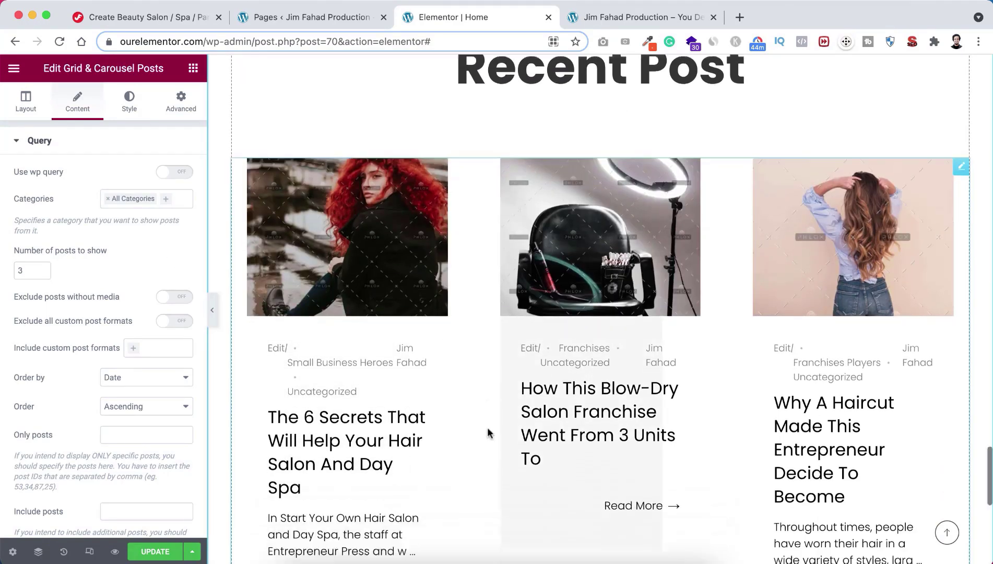
scroll(488, 432, down, 2)
scroll(488, 433, down, 8)
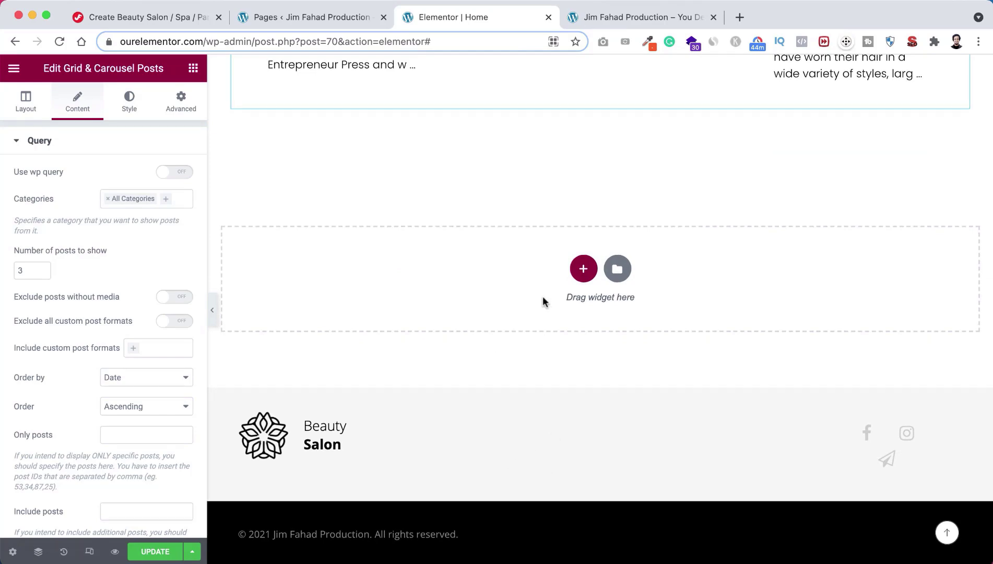
scroll(543, 296, up, 10)
scroll(544, 302, up, 10)
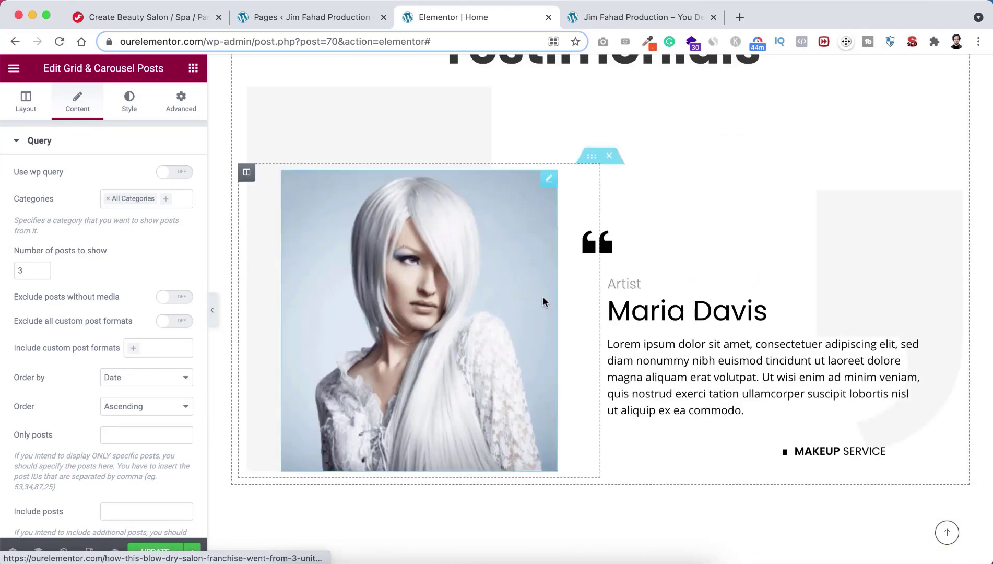
scroll(543, 297, up, 1)
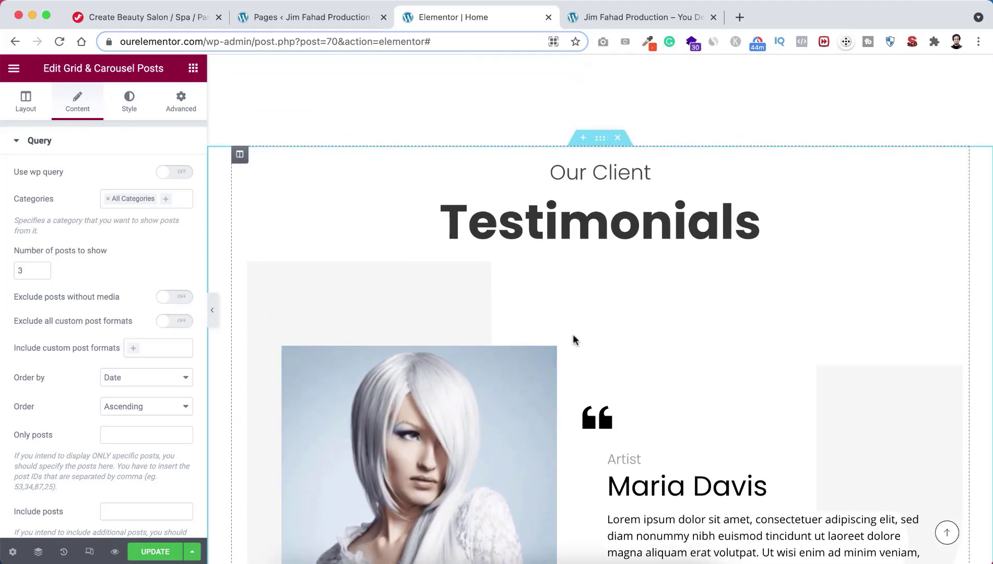
scroll(569, 295, up, 6)
scroll(569, 297, up, 7)
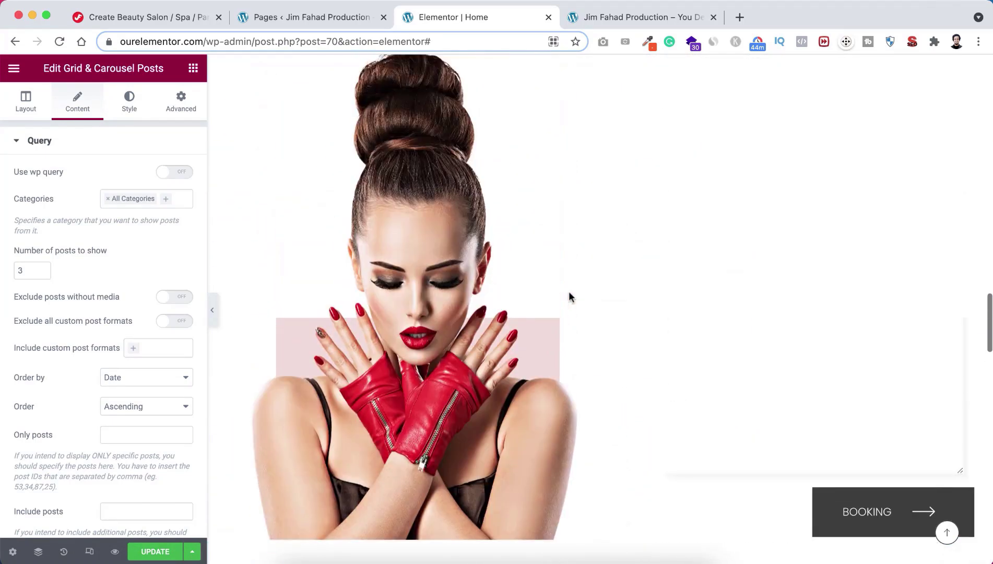
scroll(568, 294, up, 5)
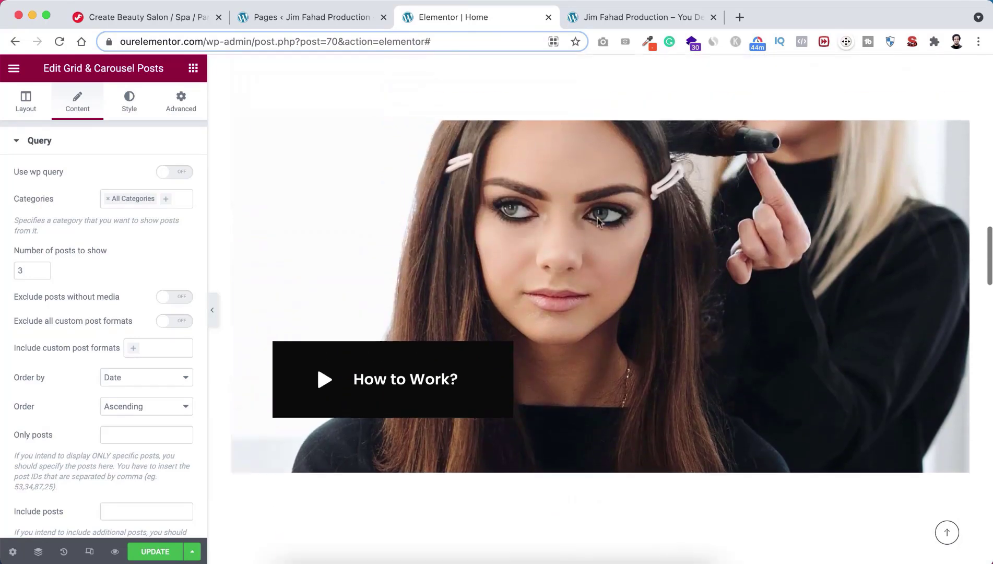
scroll(585, 248, up, 7)
scroll(584, 249, up, 5)
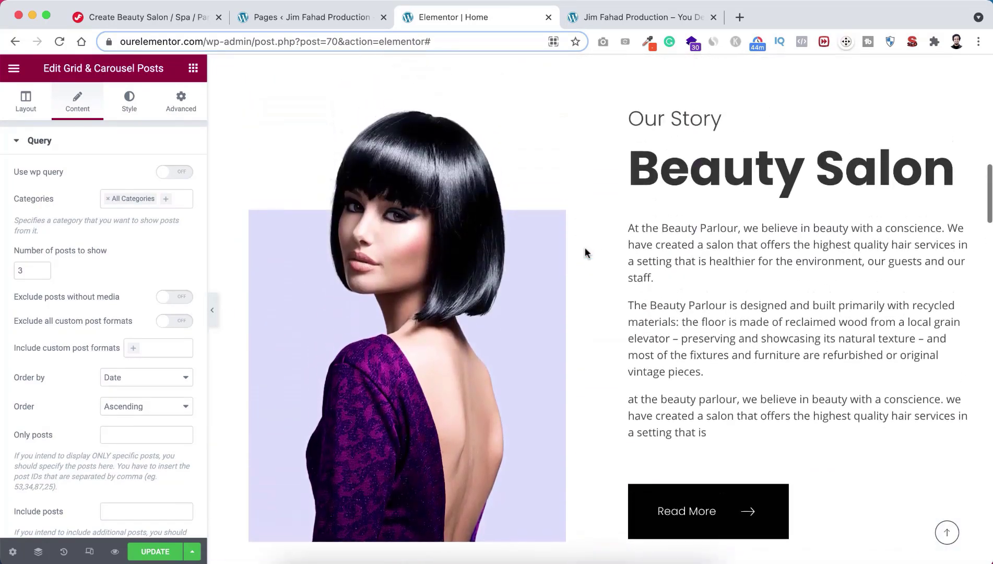
scroll(621, 255, up, 6)
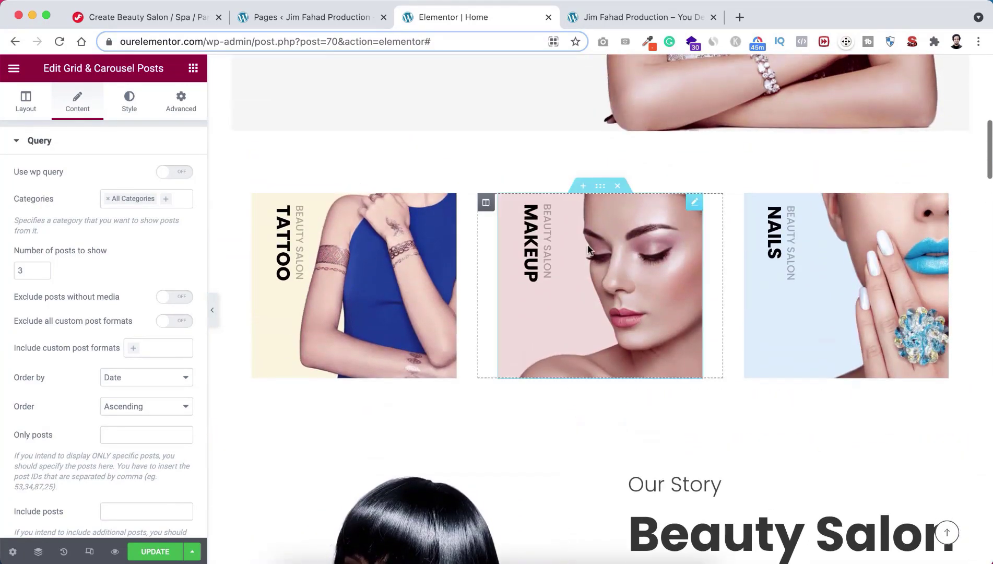
scroll(621, 270, up, 7)
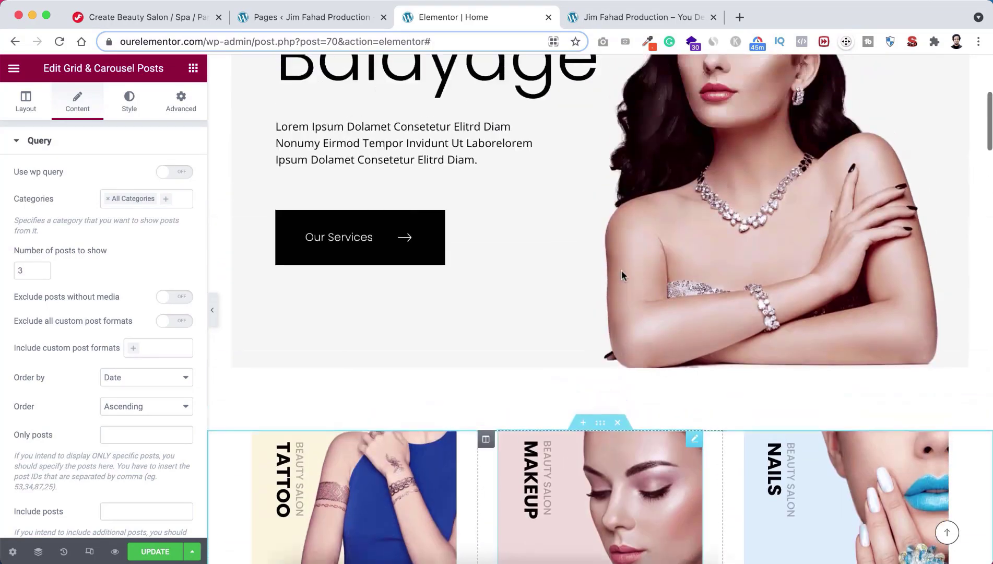
scroll(675, 223, up, 1)
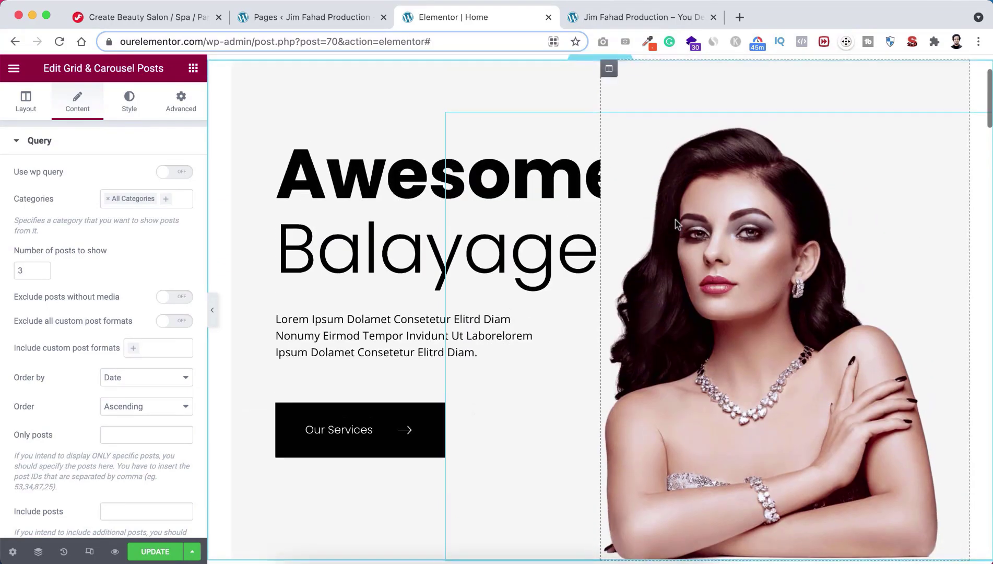
scroll(675, 223, up, 2)
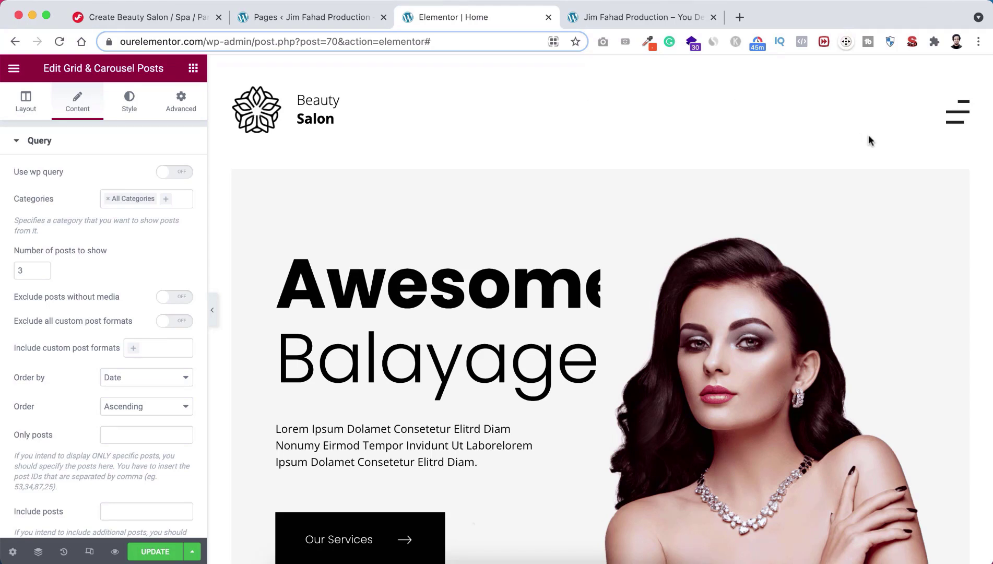
Step: Preview the full-screen navigation menu, then scroll down to the Quick Booking Appointment form
click(957, 116)
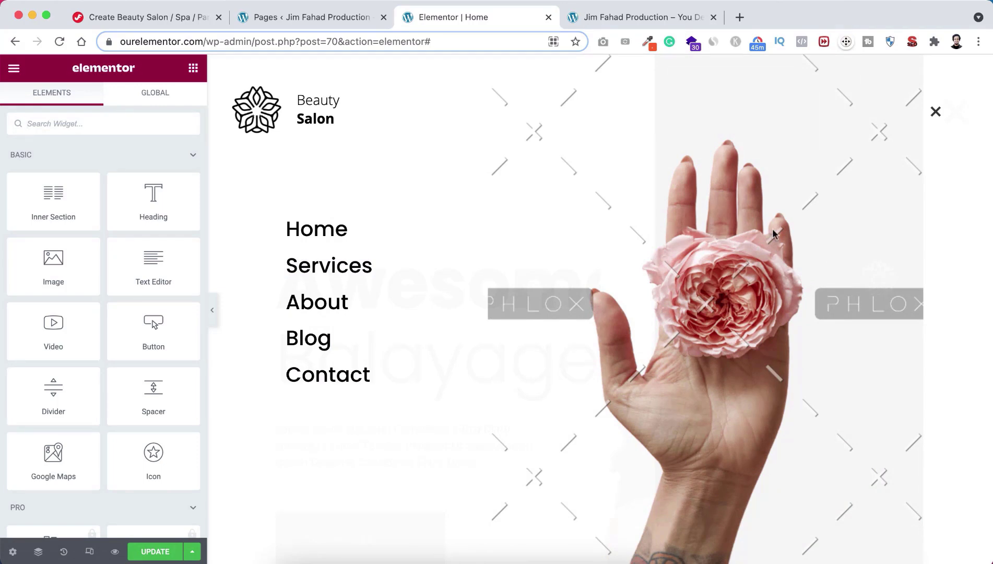
click(935, 113)
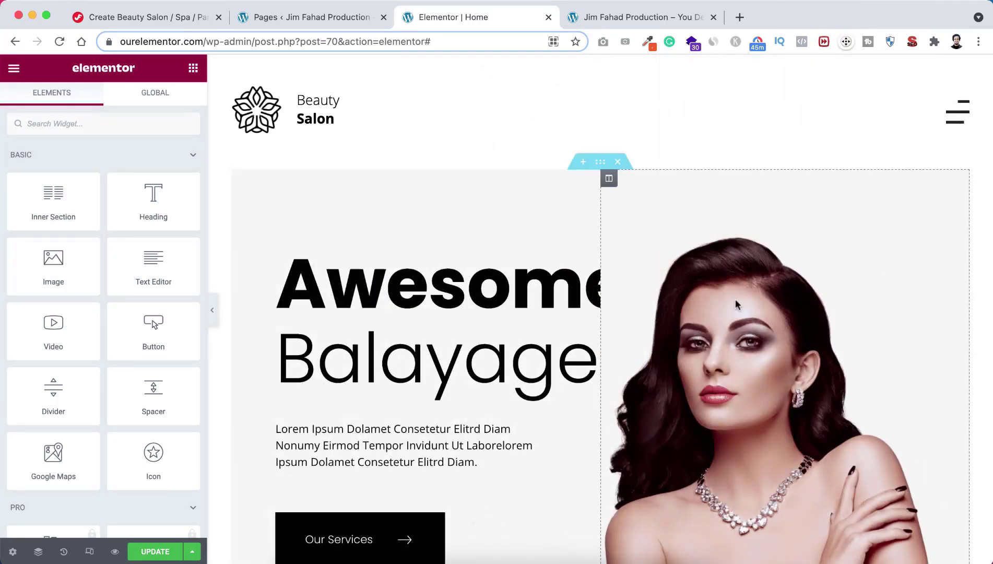
scroll(660, 424, down, 1)
scroll(661, 422, down, 5)
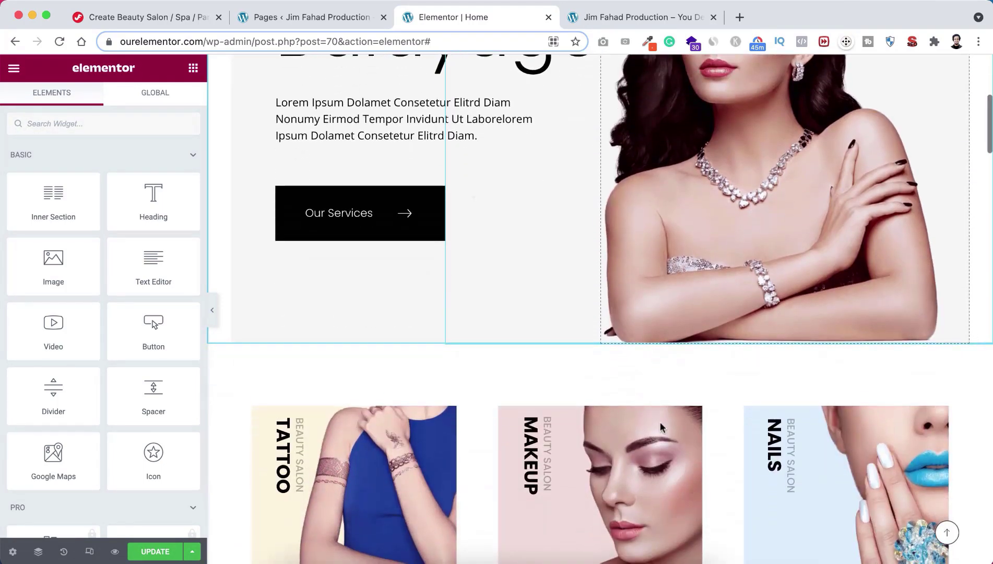
scroll(660, 421, down, 4)
scroll(660, 427, down, 10)
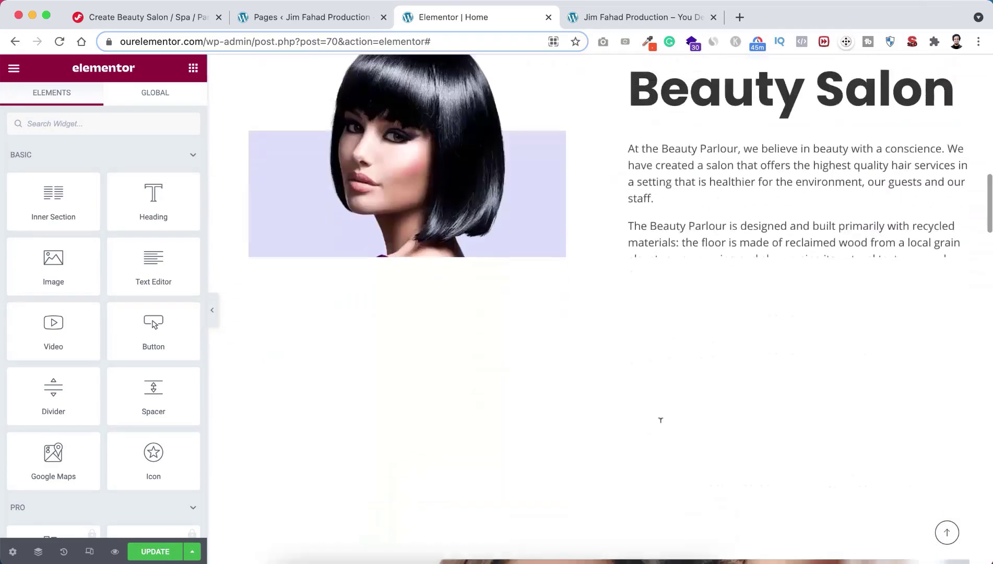
scroll(660, 427, down, 8)
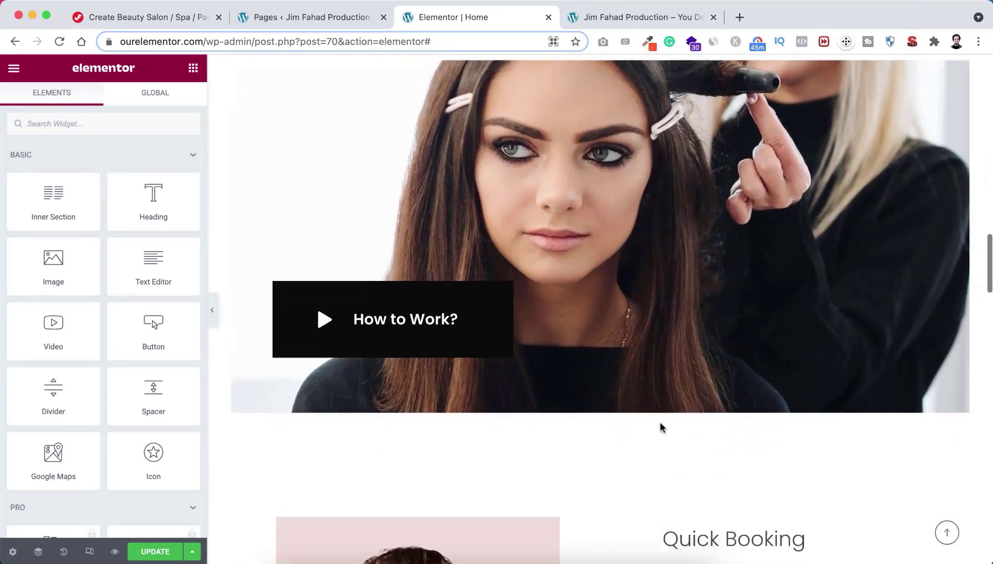
scroll(661, 422, down, 3)
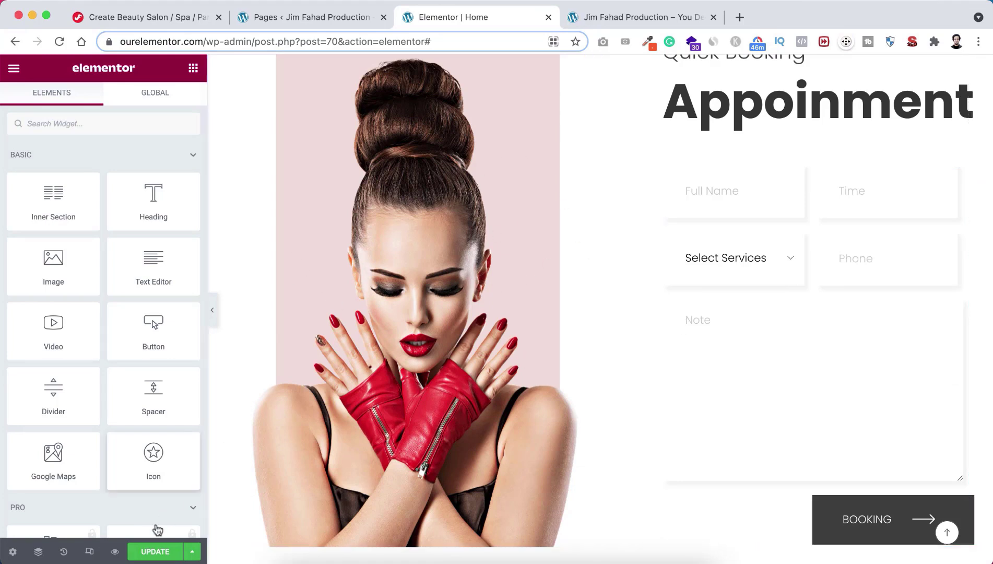
Step: Save the homepage changes with Update
click(145, 553)
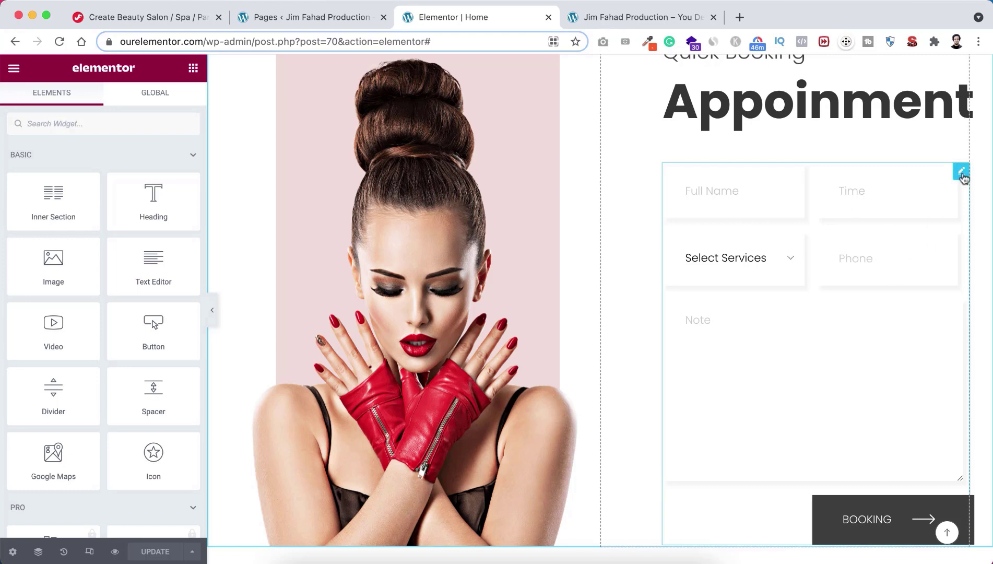
Step: Open the booking form widget's settings, showing the 'Booking Form 2' Contact Form 7 shortcode
click(961, 174)
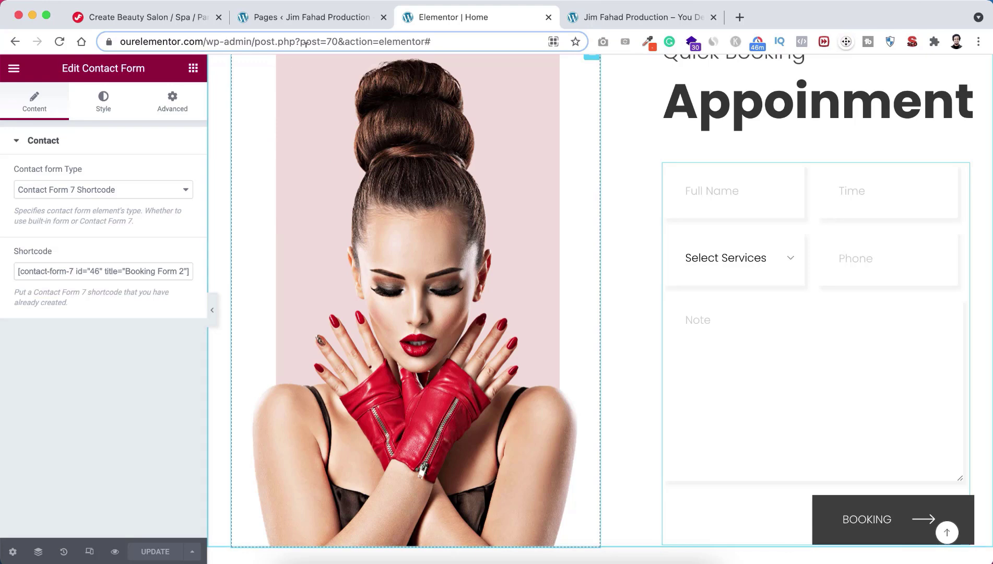
Step: Go to Contact > Contact Forms and open Booking Form 2 for editing
click(313, 17)
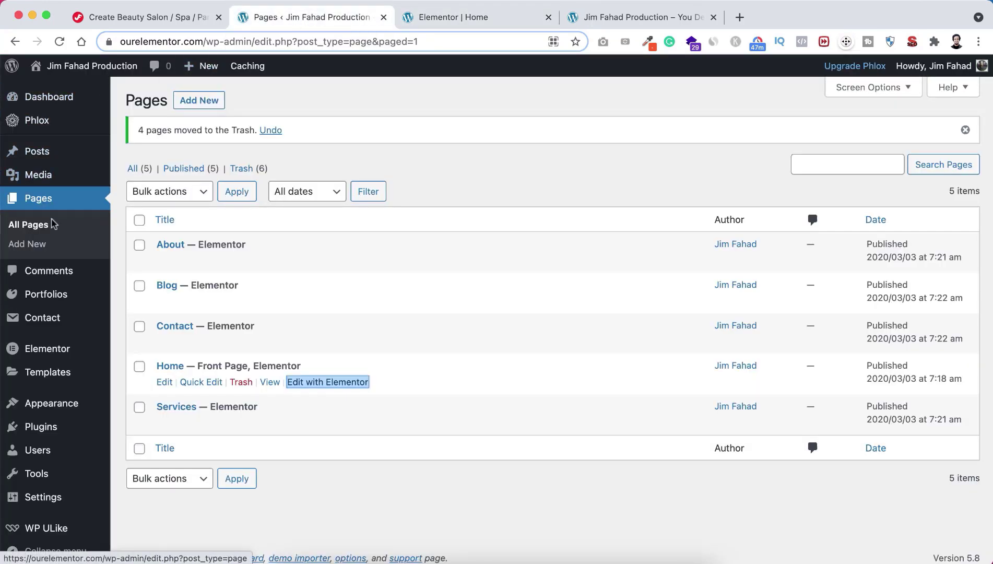
mouse_move(34, 320)
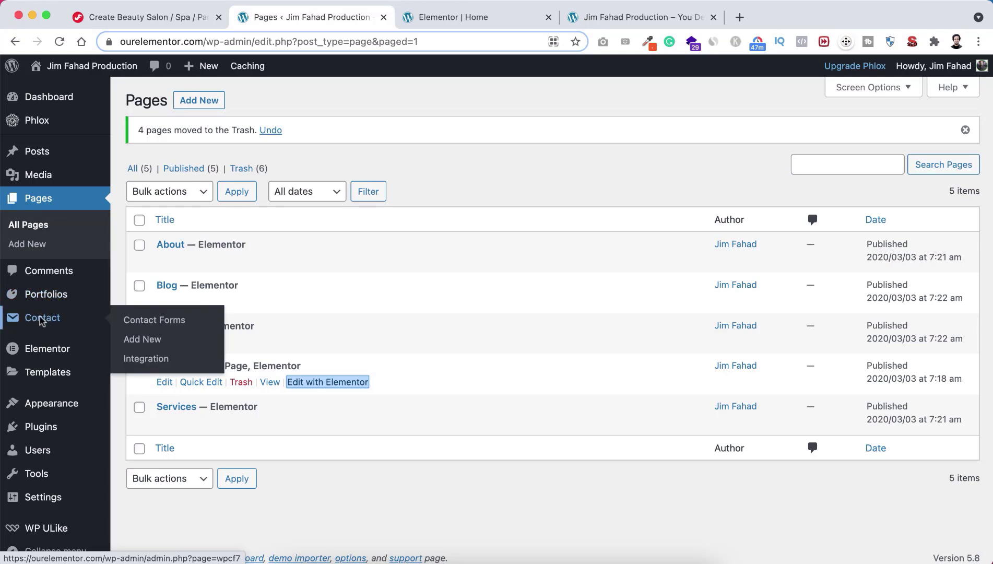
click(144, 321)
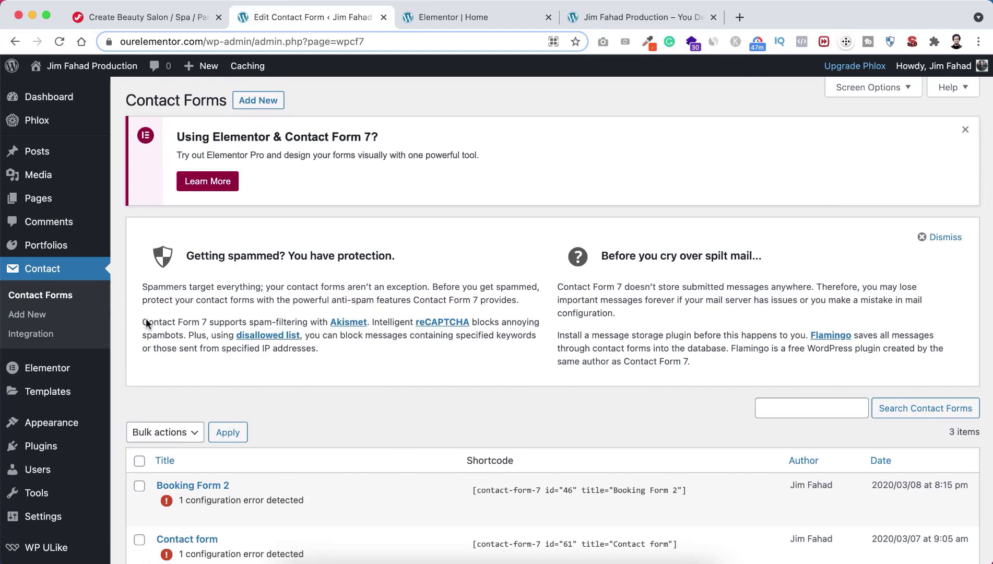
scroll(381, 423, down, 3)
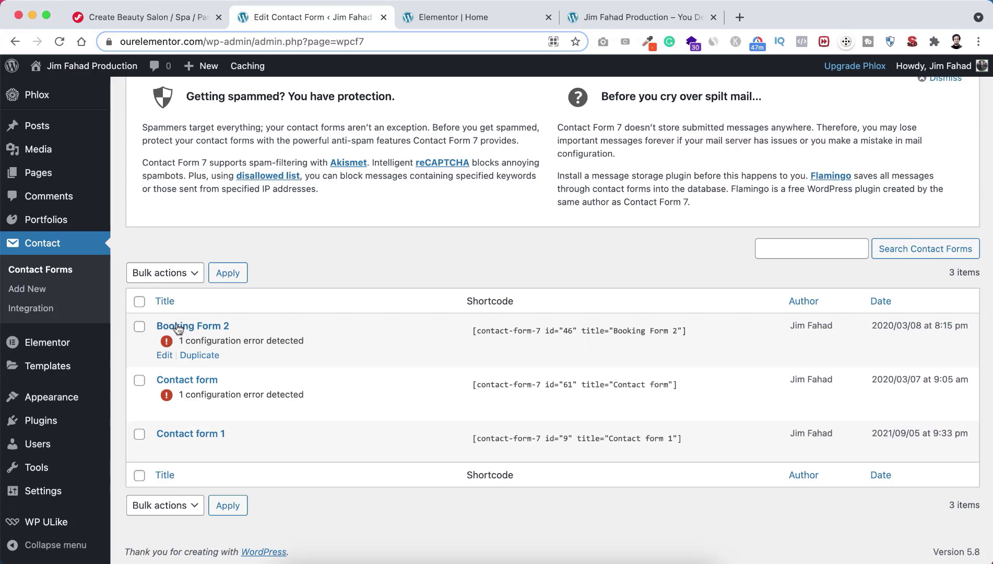
click(440, 16)
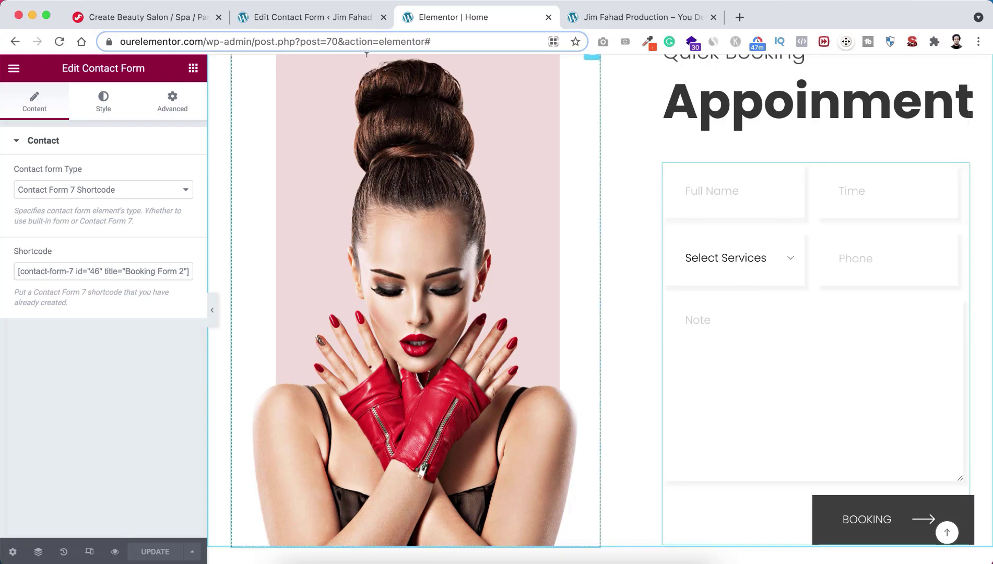
click(308, 17)
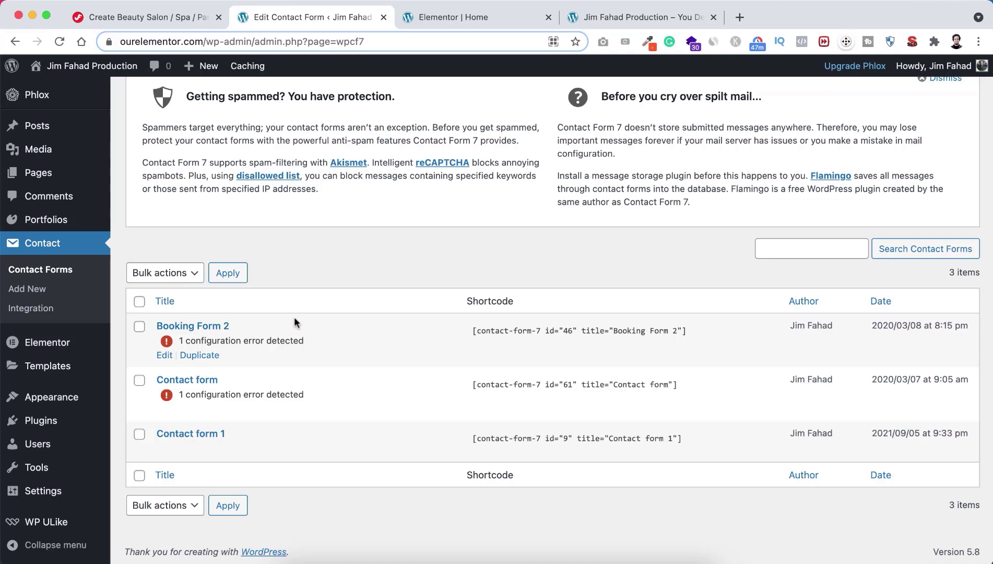
click(163, 360)
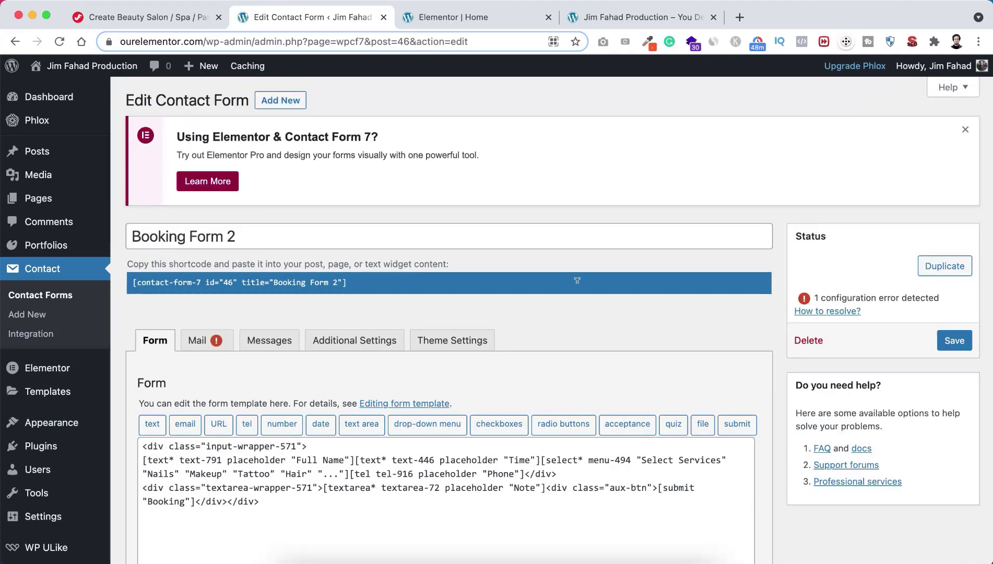
Step: Dismiss the notice and put the Full Name, Time, Select Services and Phone tags on separate lines
click(966, 133)
scroll(470, 397, down, 1)
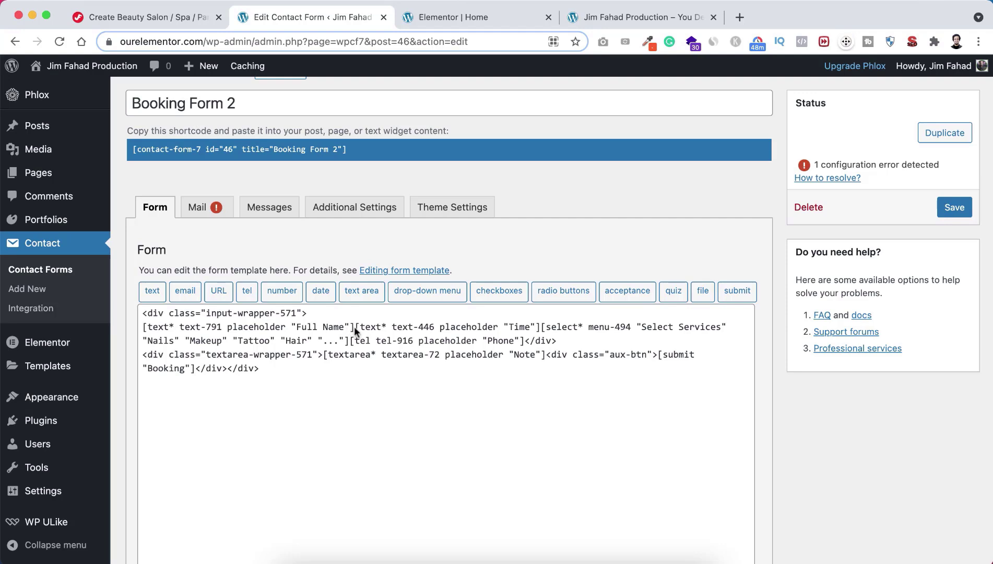
click(354, 326)
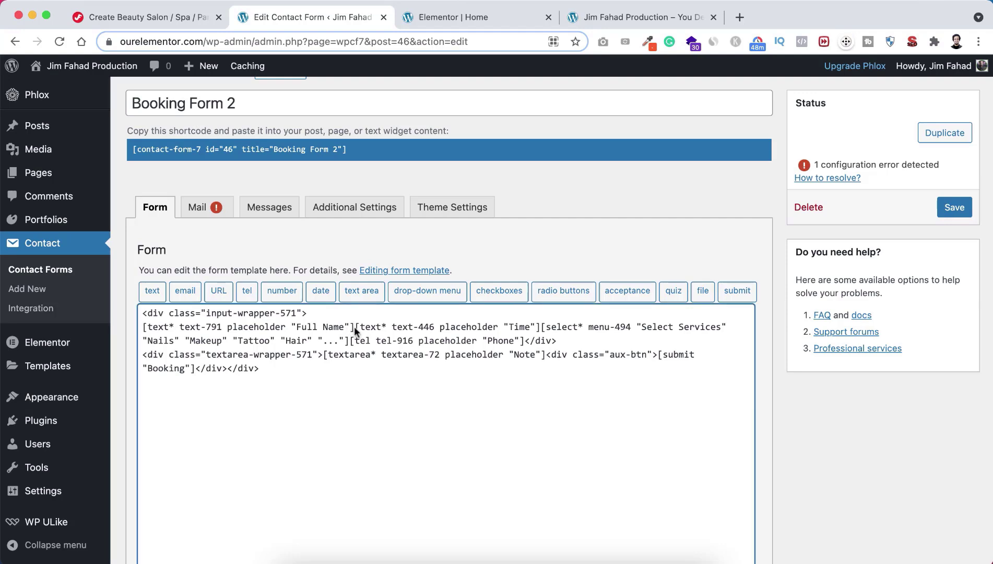
key(Return)
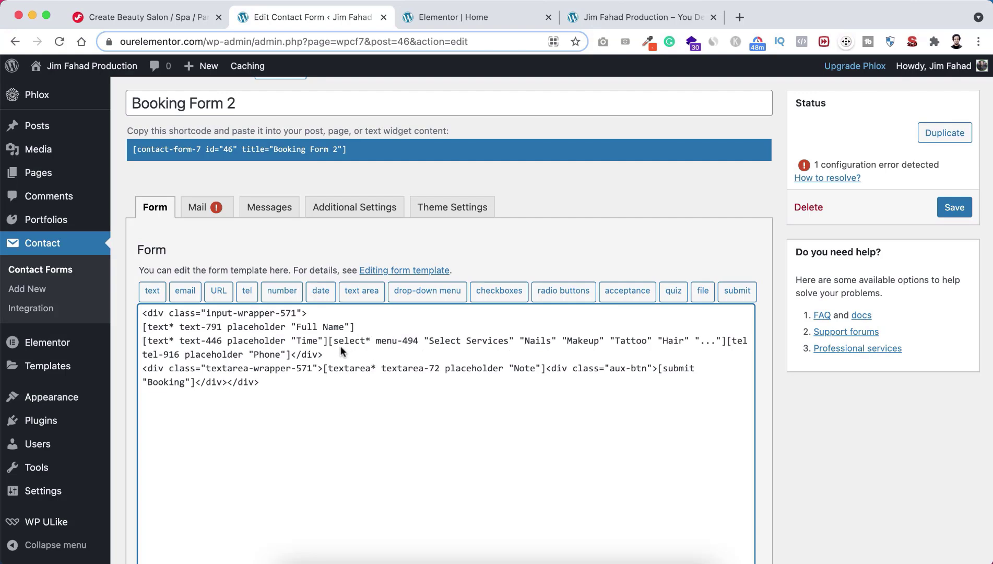
key(Return)
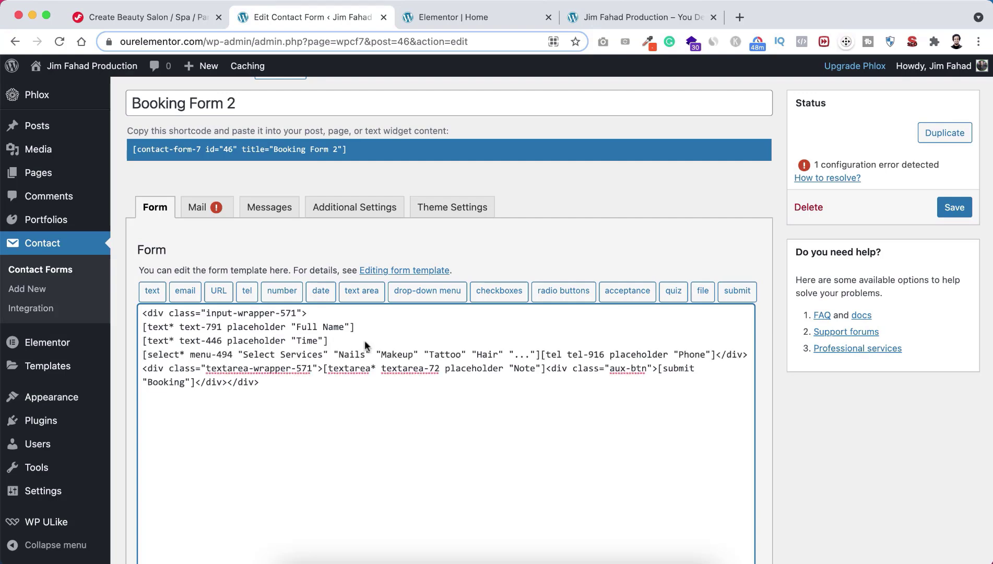
click(540, 354)
key(Return)
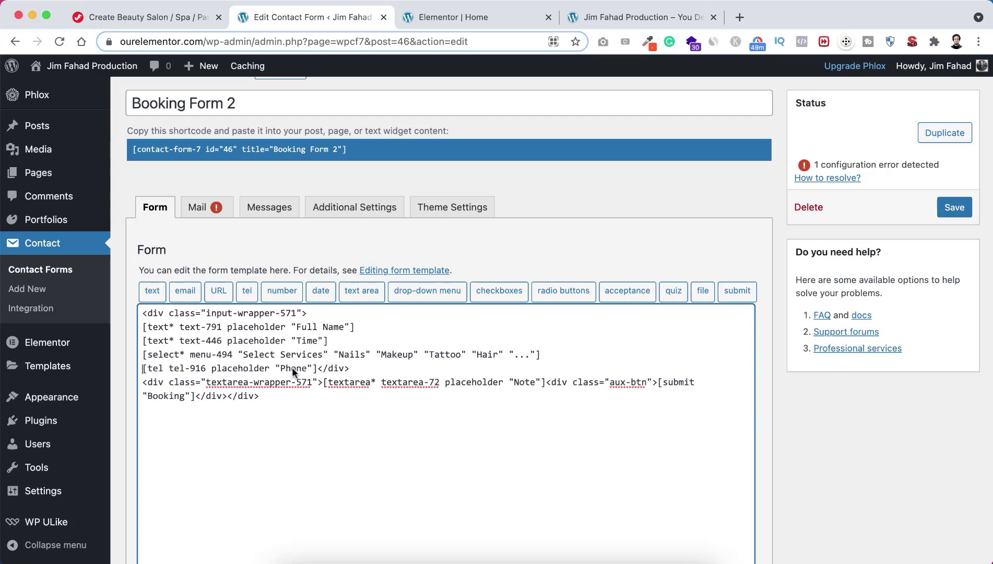
click(466, 19)
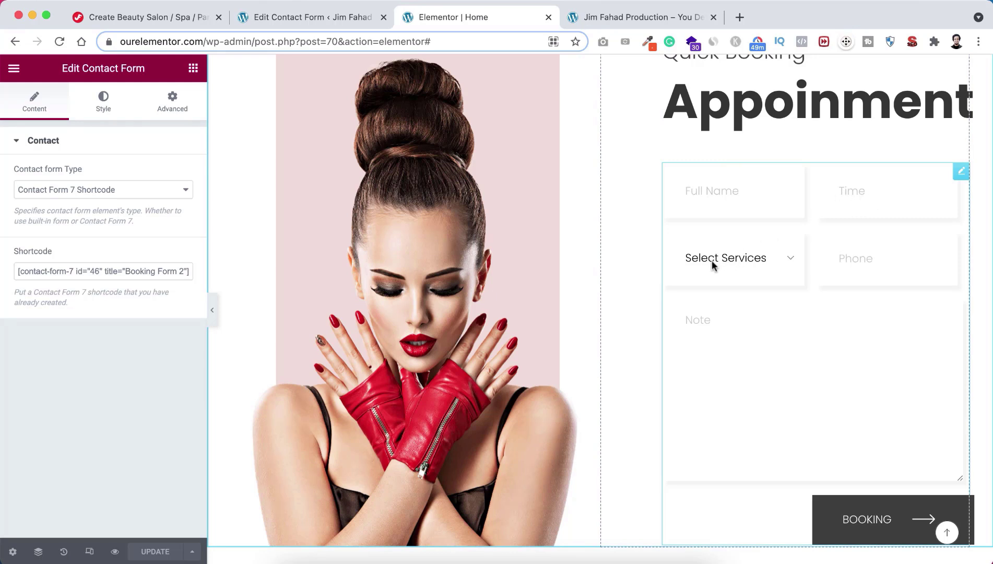
click(746, 259)
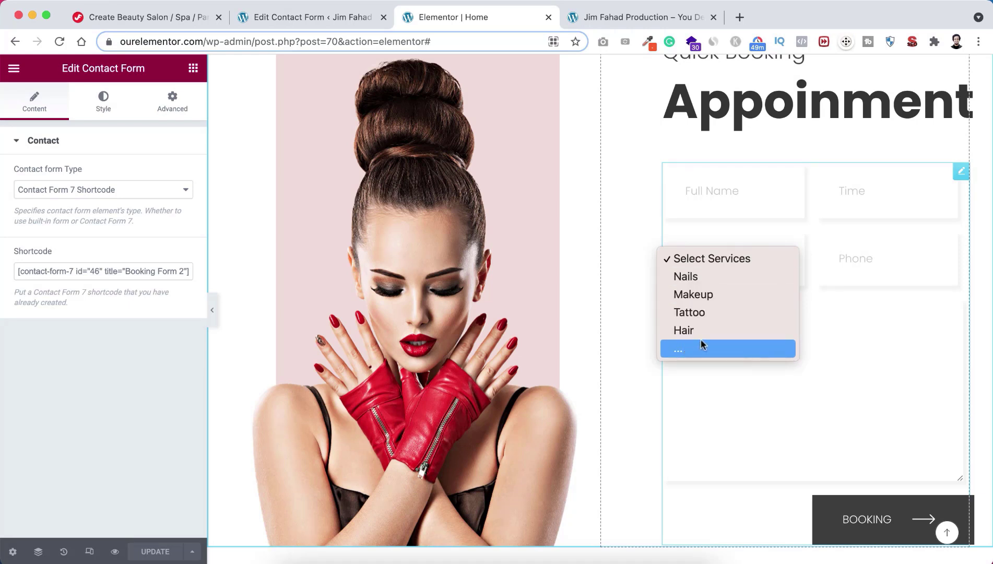
click(620, 283)
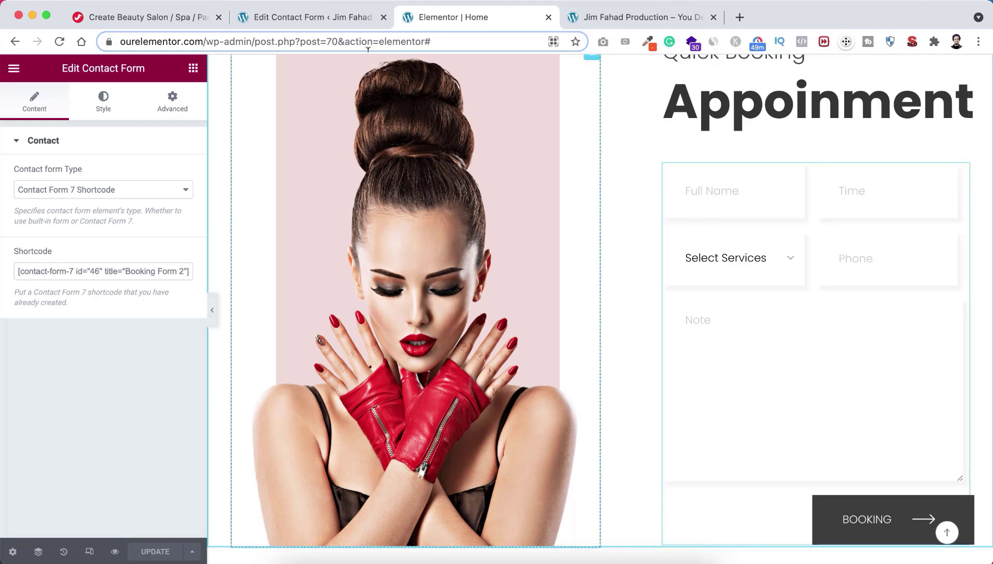
click(327, 14)
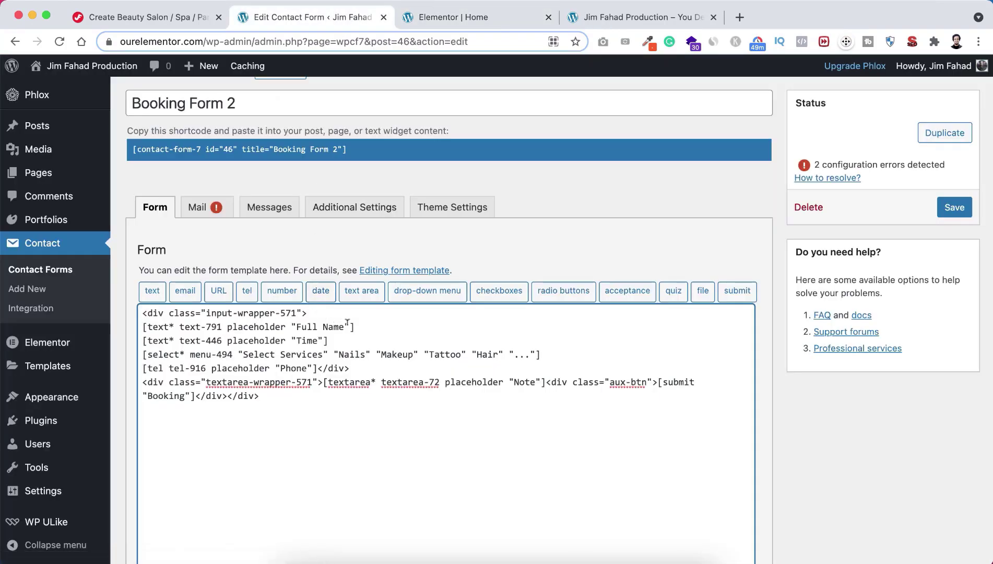
Step: Check the Time field in the preview, then cut the Time tag line from the template
drag(356, 326, 144, 326)
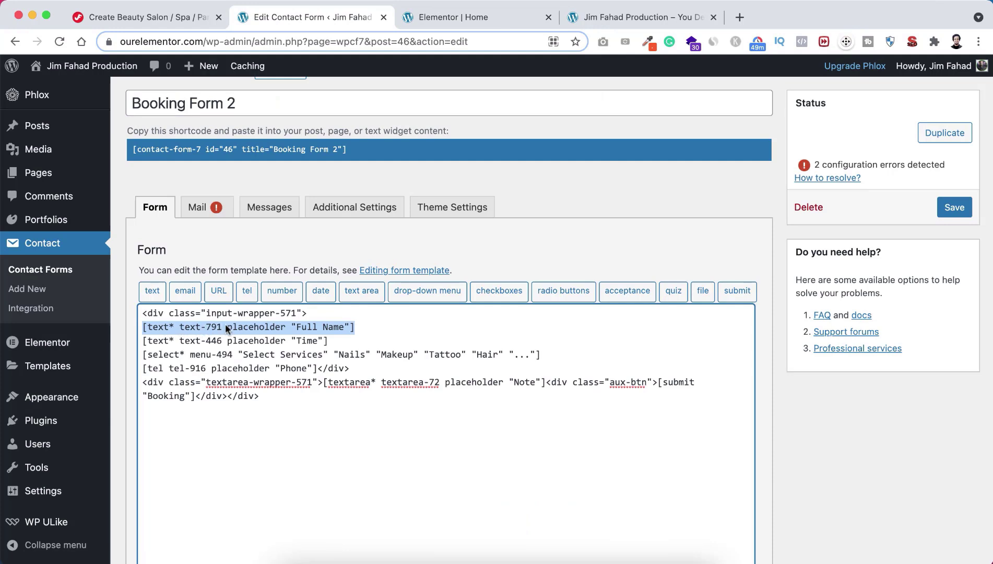
click(333, 342)
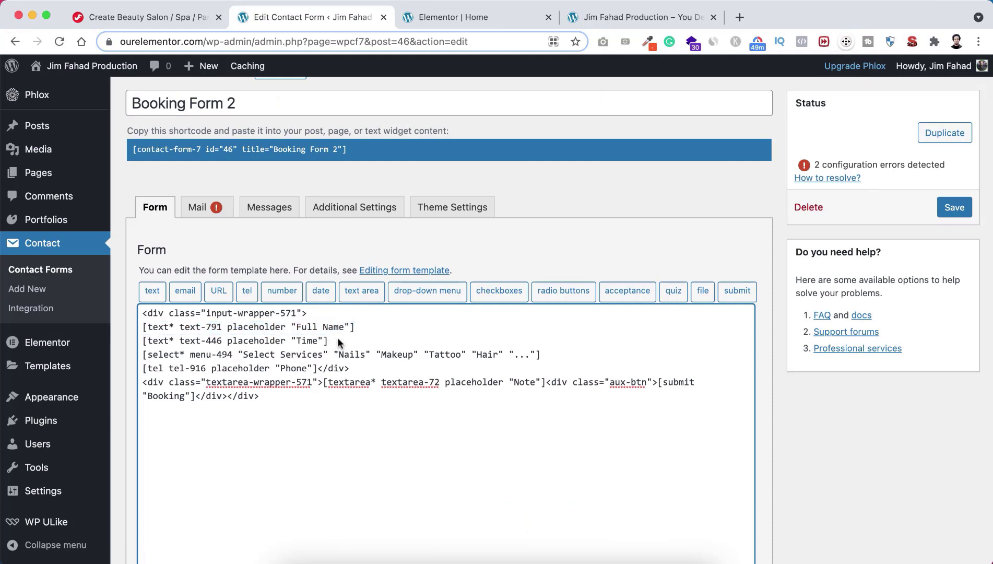
drag(339, 338, 143, 341)
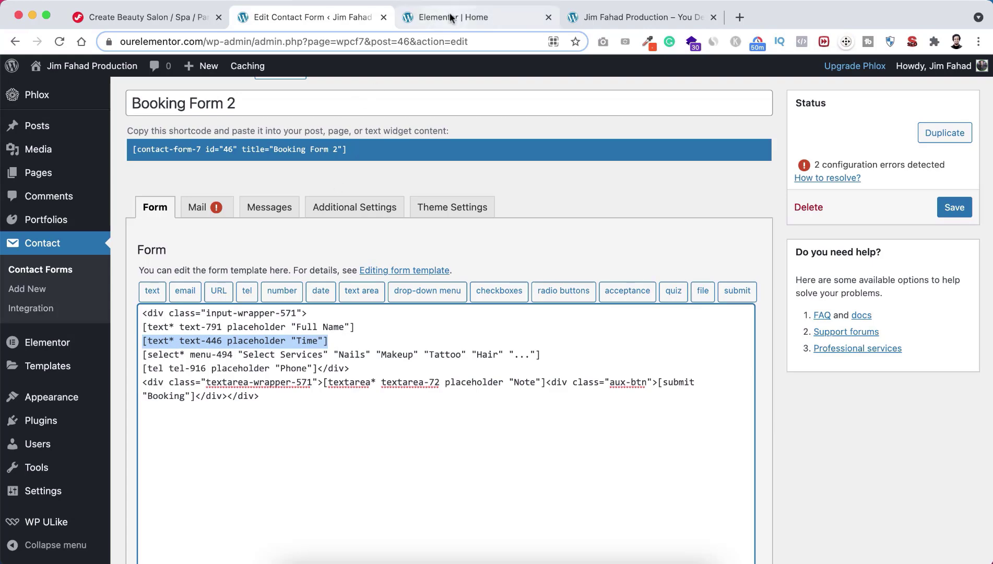
click(449, 17)
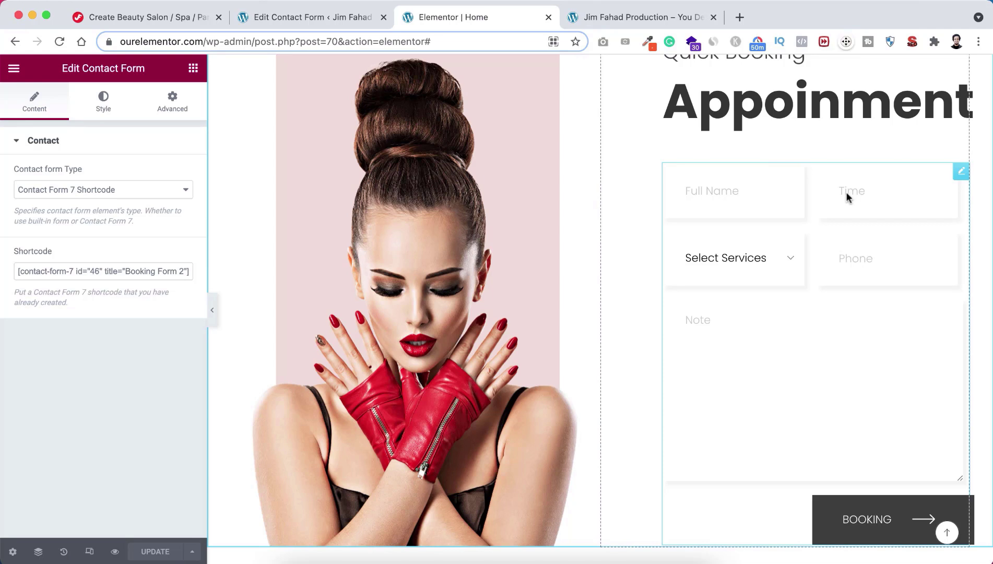
click(846, 192)
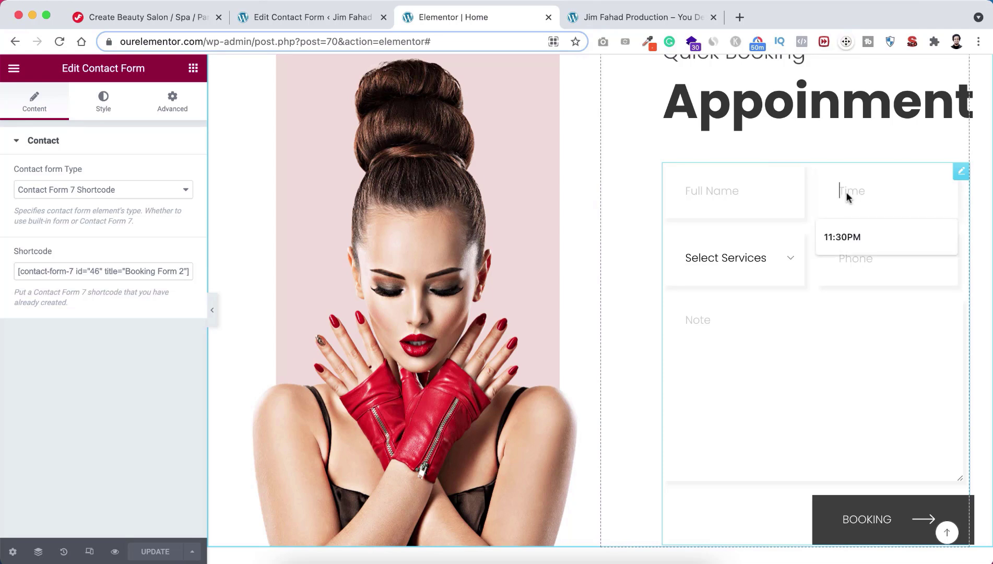
click(854, 149)
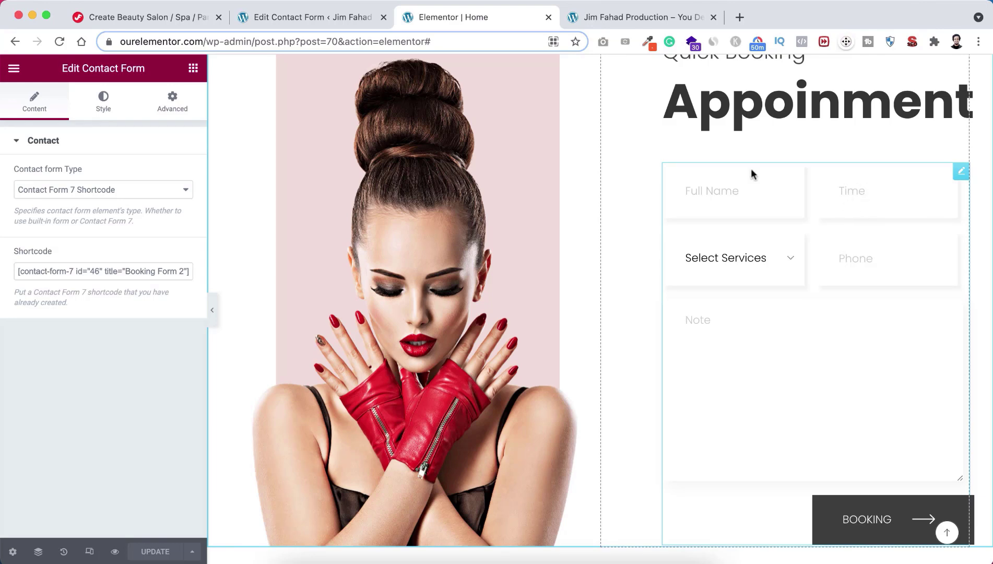
click(325, 17)
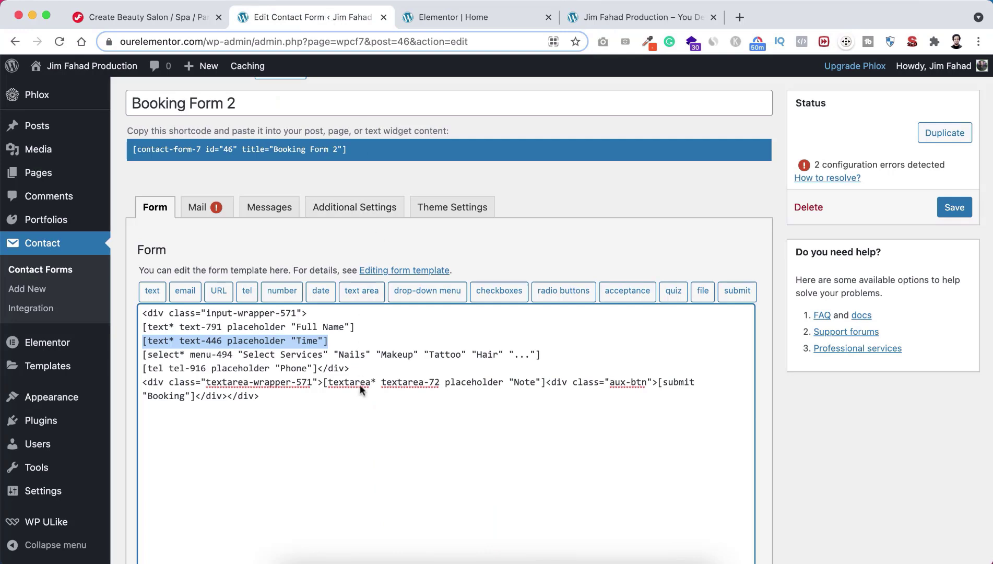
key(super+x)
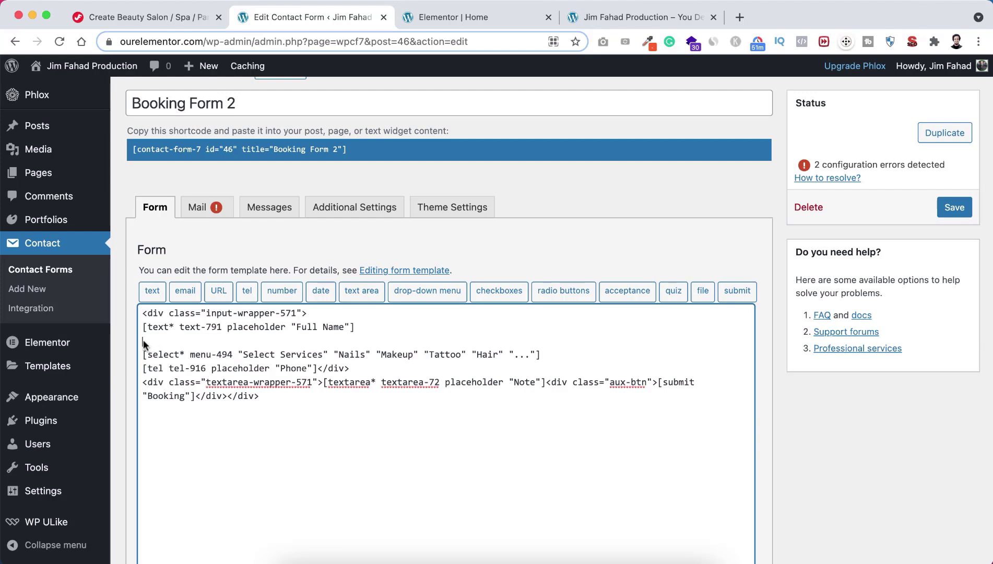
Step: Insert a required email tag with default value 'Email' used as its placeholder
click(190, 294)
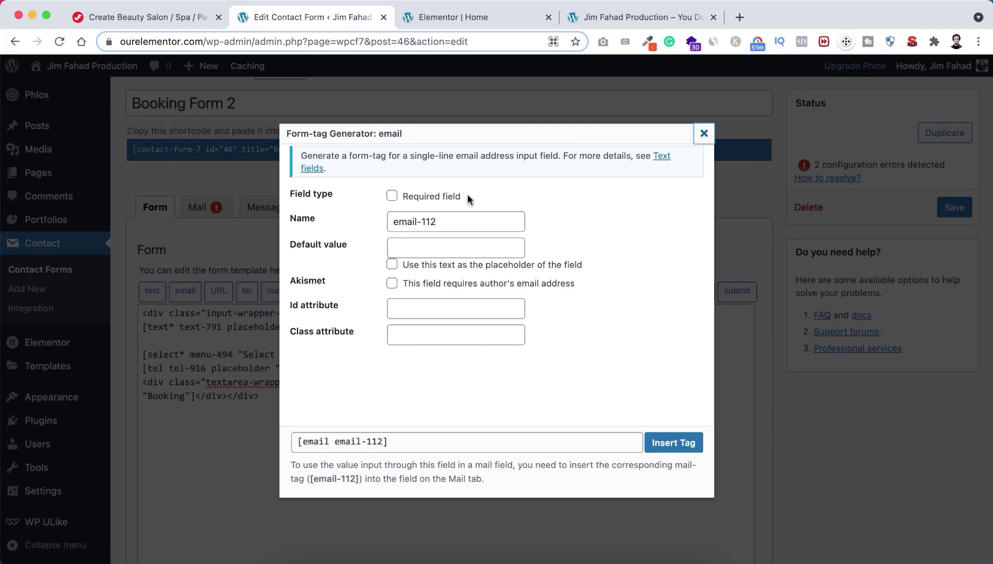
click(391, 195)
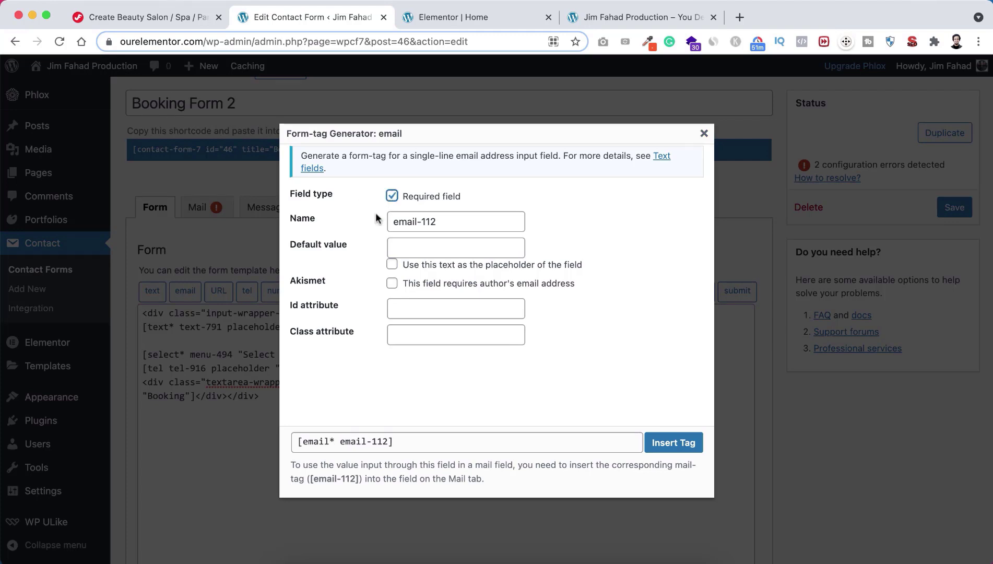
click(411, 246)
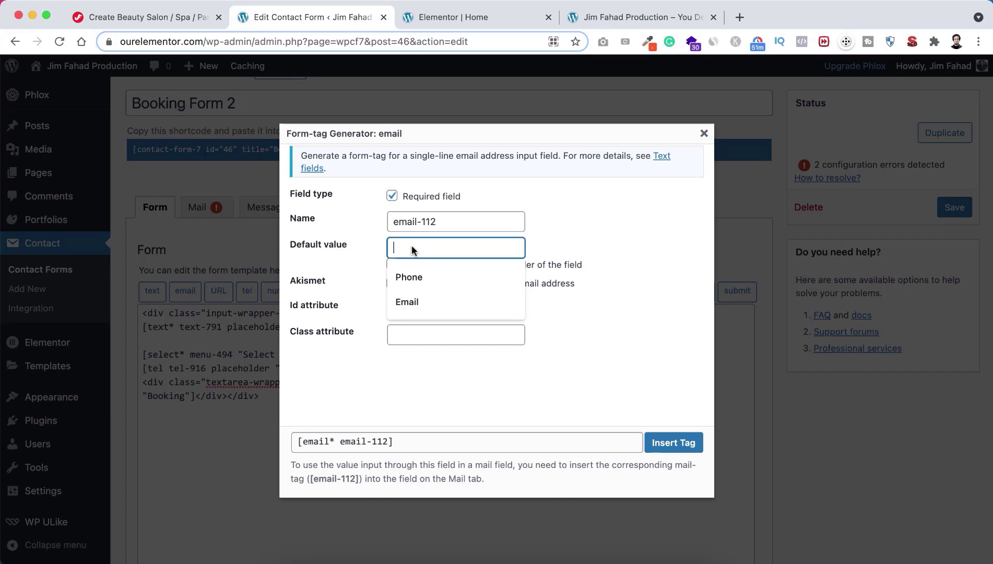
click(412, 302)
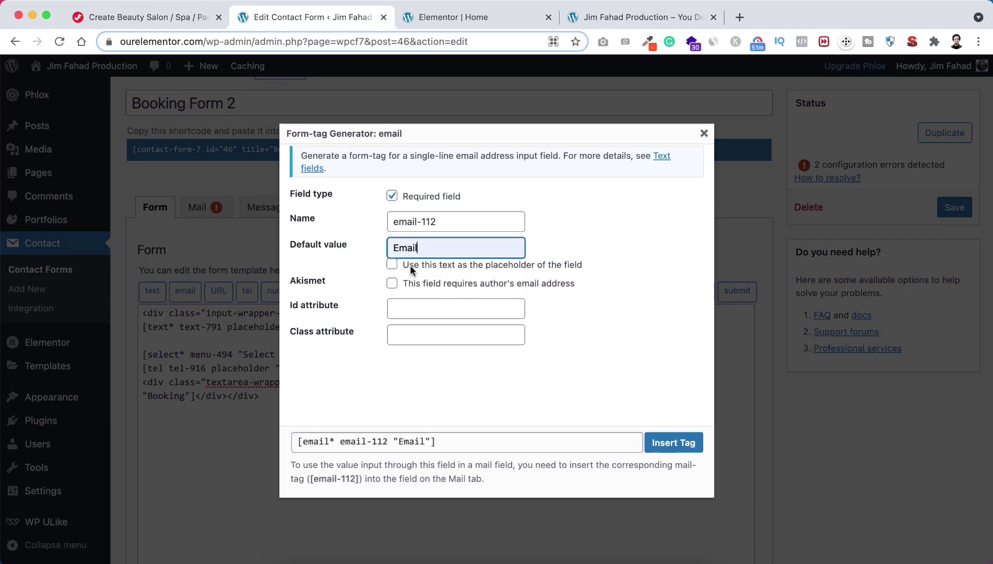
click(392, 264)
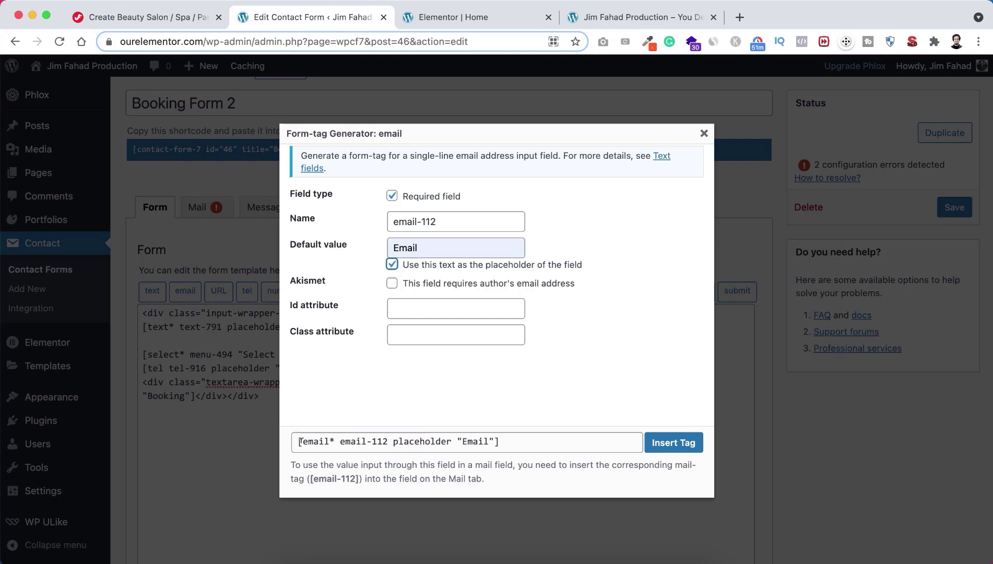
click(674, 443)
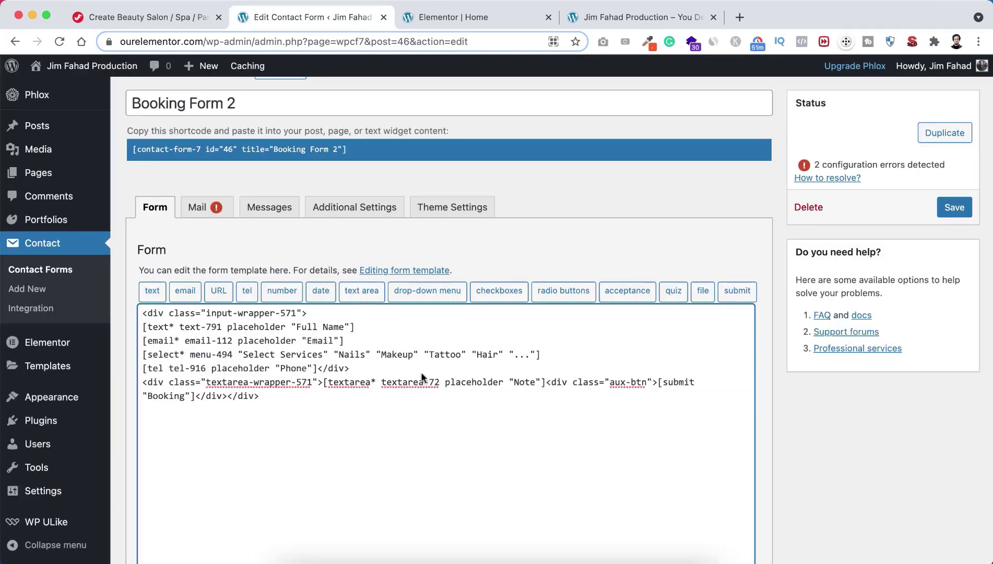
drag(345, 340, 144, 342)
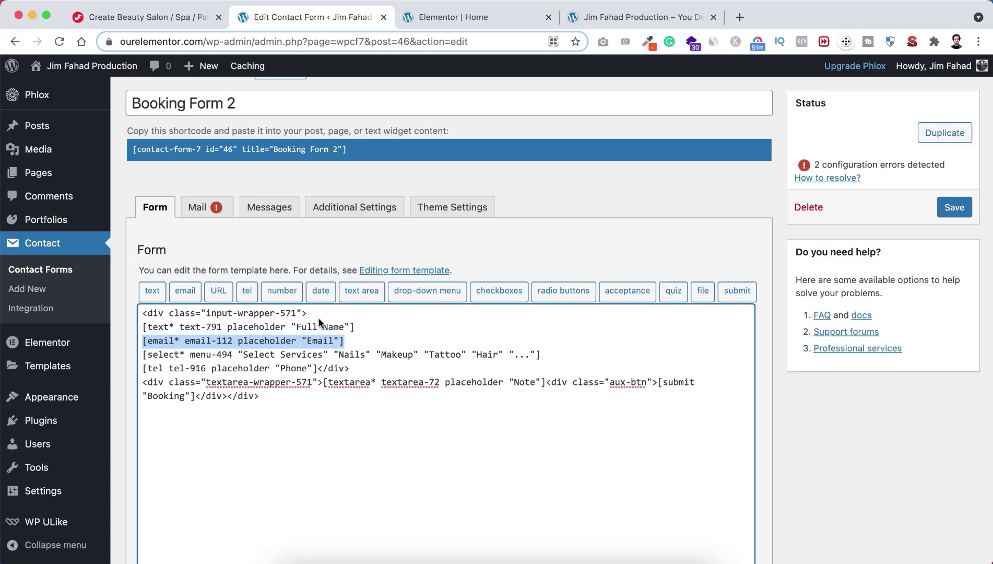
click(317, 340)
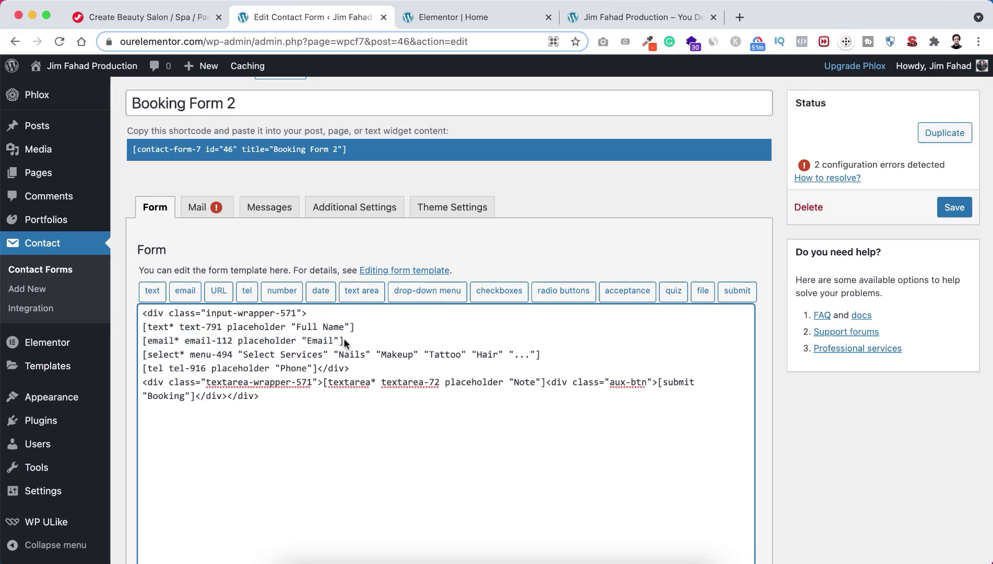
Step: Check the current Select Services options in the homepage form preview
click(344, 340)
click(467, 19)
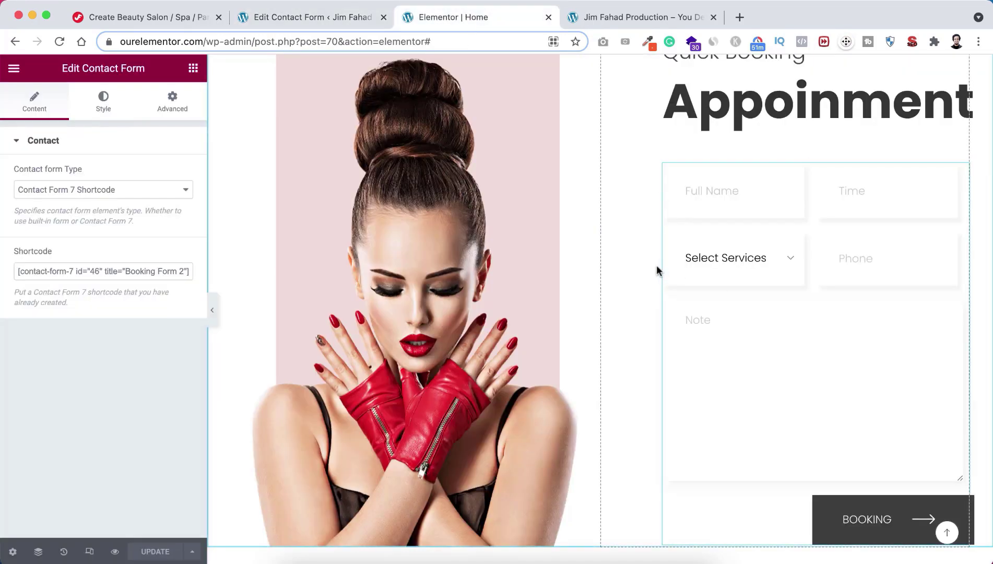
click(735, 265)
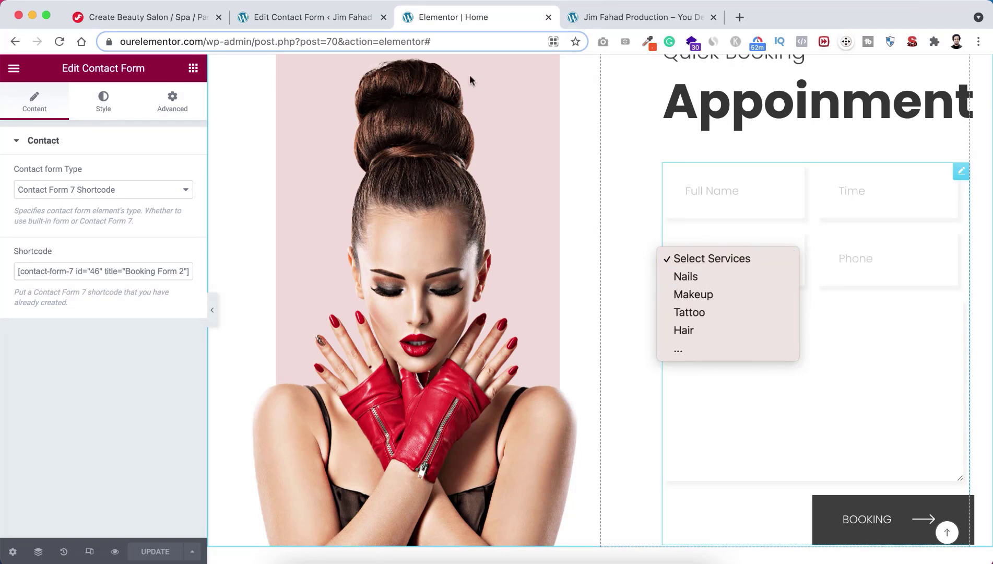
click(330, 17)
click(331, 16)
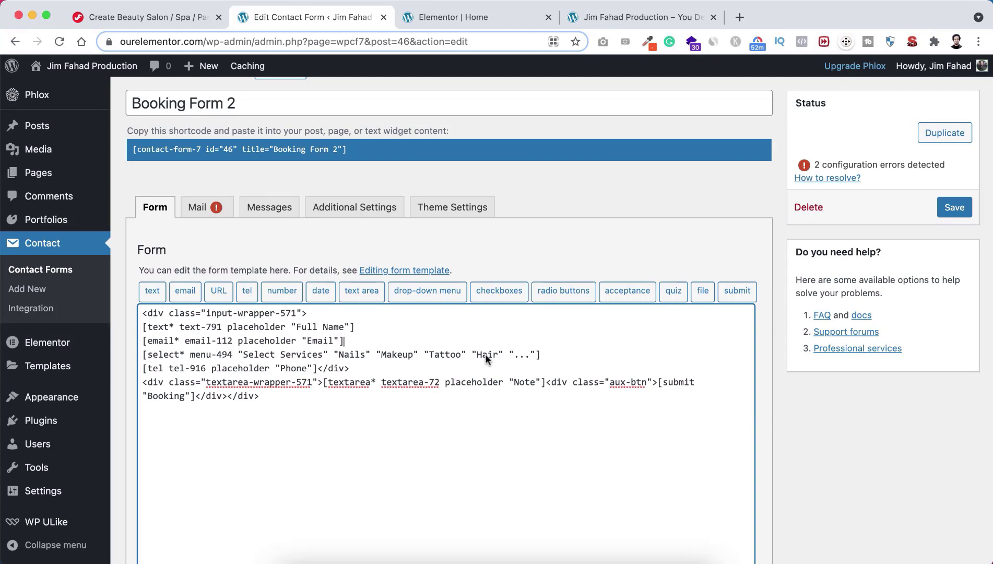
Step: Replace the Hair and ... options with 'Service 1' and 'Service 2'
double_click(484, 354)
text(Service 1)
drag(475, 354, 556, 359)
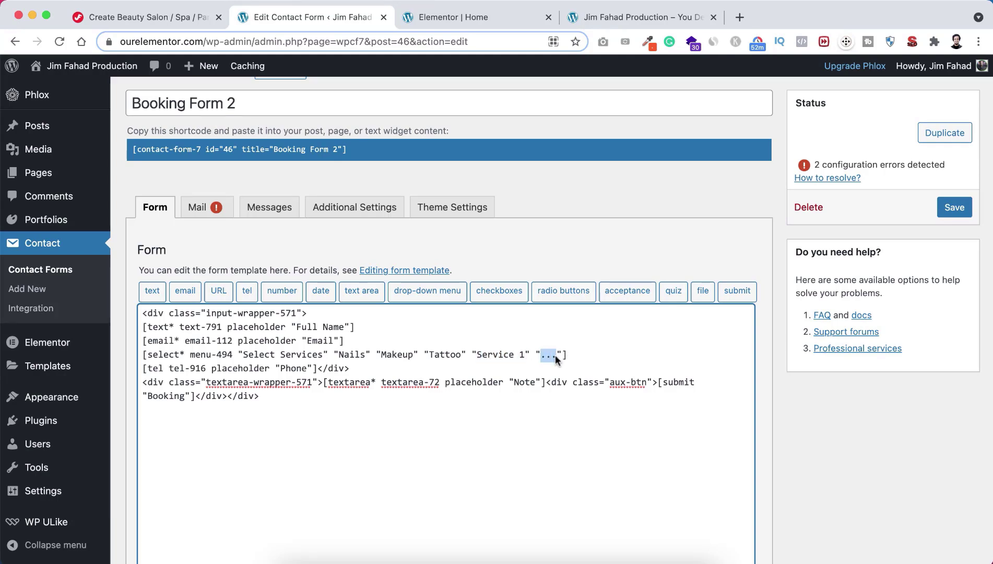
key(super+v)
key(BackSpace)
text(2)
Step: Add a 'Service 3' option and save Booking Form 2
drag(535, 354, 566, 357)
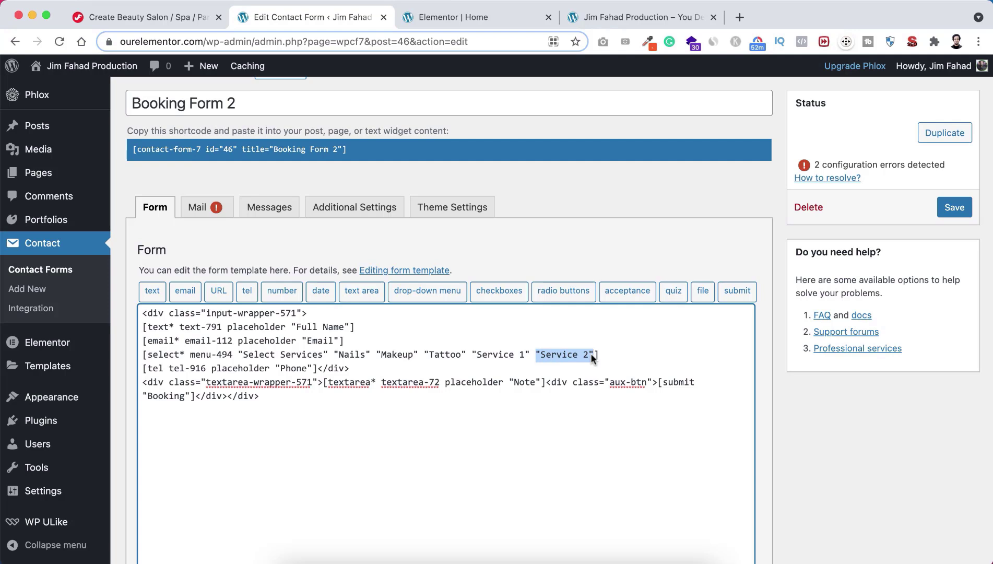
key(Right)
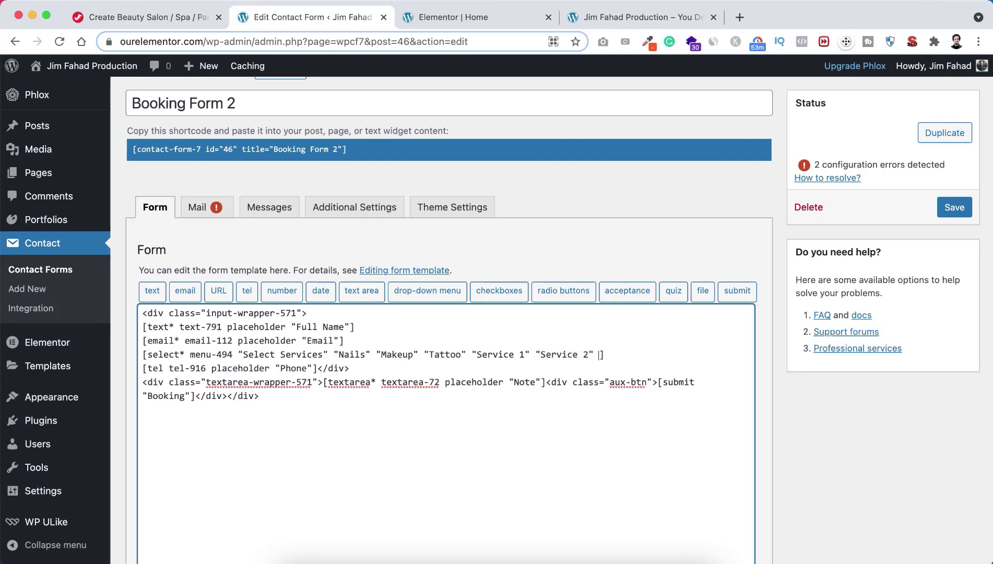
key(super+v)
double_click(649, 355)
text(3)
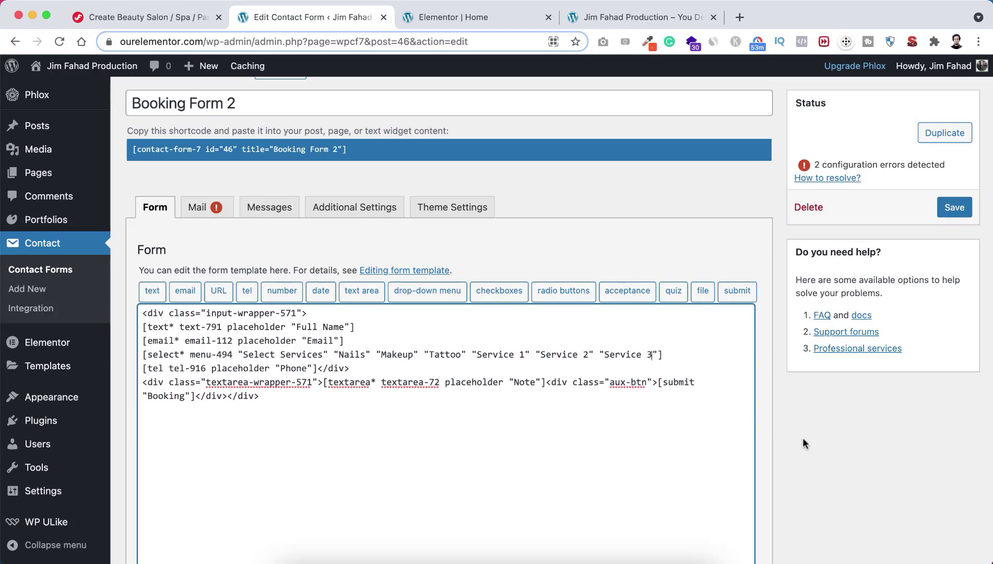
scroll(802, 438, down, 5)
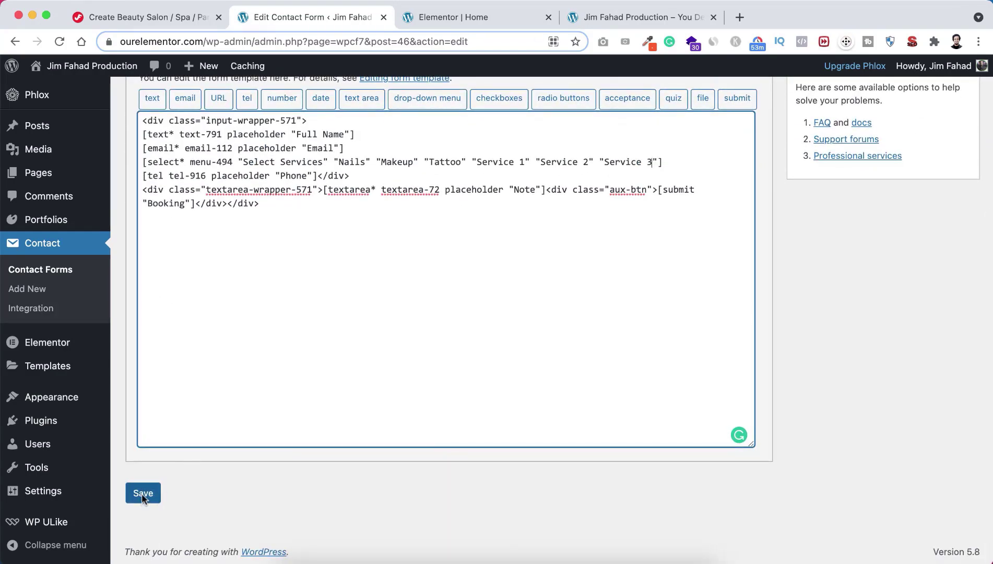
click(143, 493)
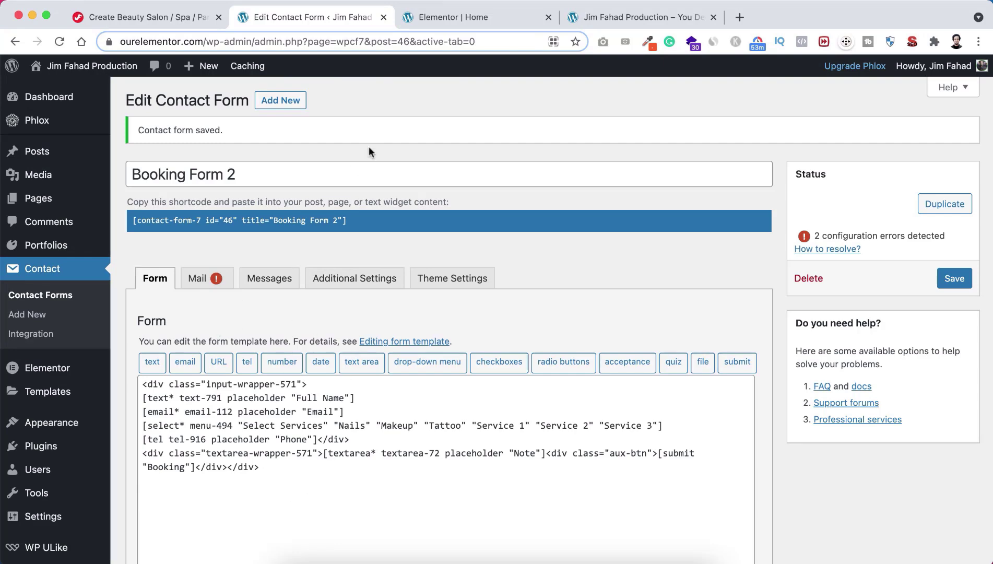
Step: Reload the Elementor homepage editor and confirm the booking form shows Email and Service 1–3 options
click(450, 16)
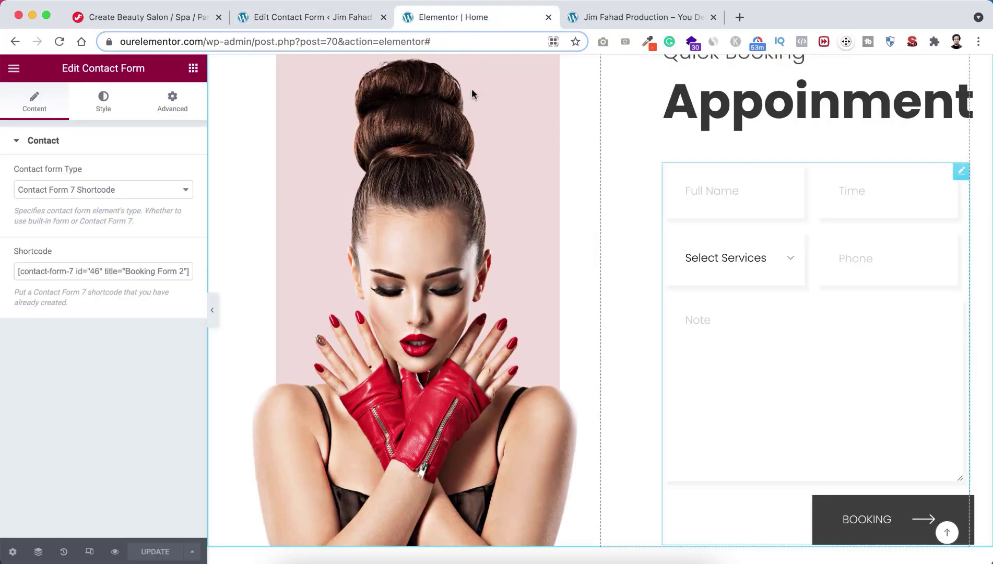
click(60, 42)
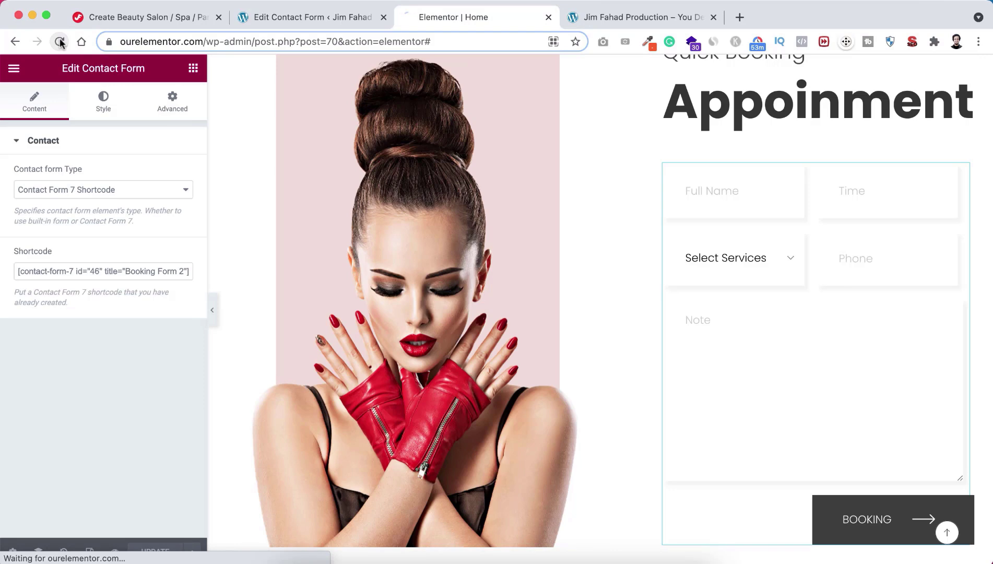
scroll(606, 357, down, 15)
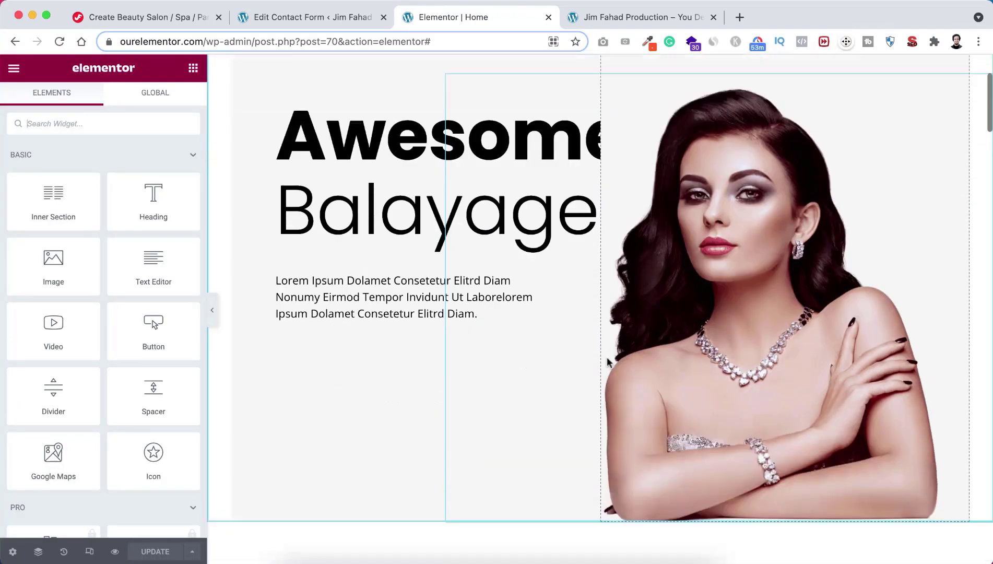
scroll(606, 357, down, 10)
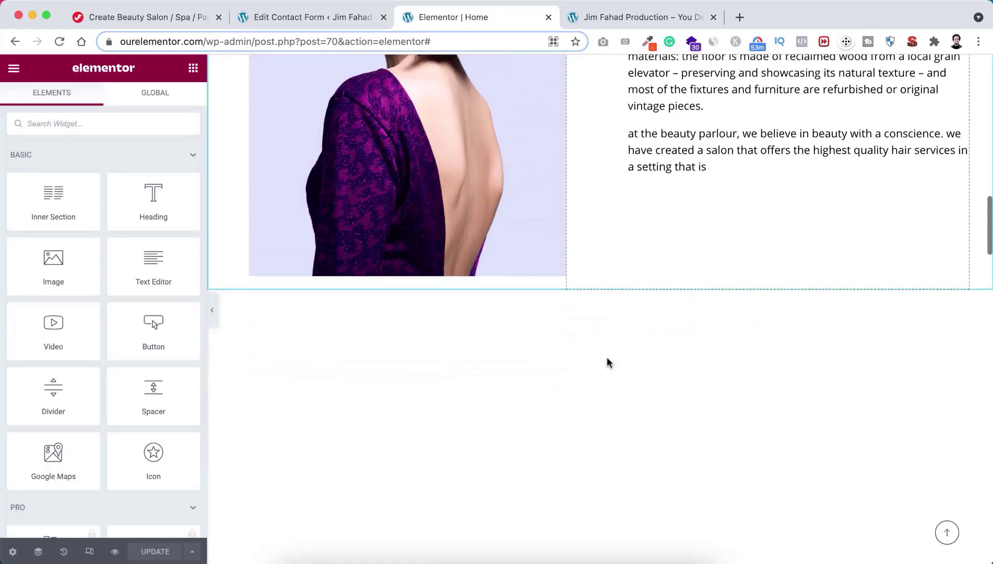
scroll(607, 357, down, 6)
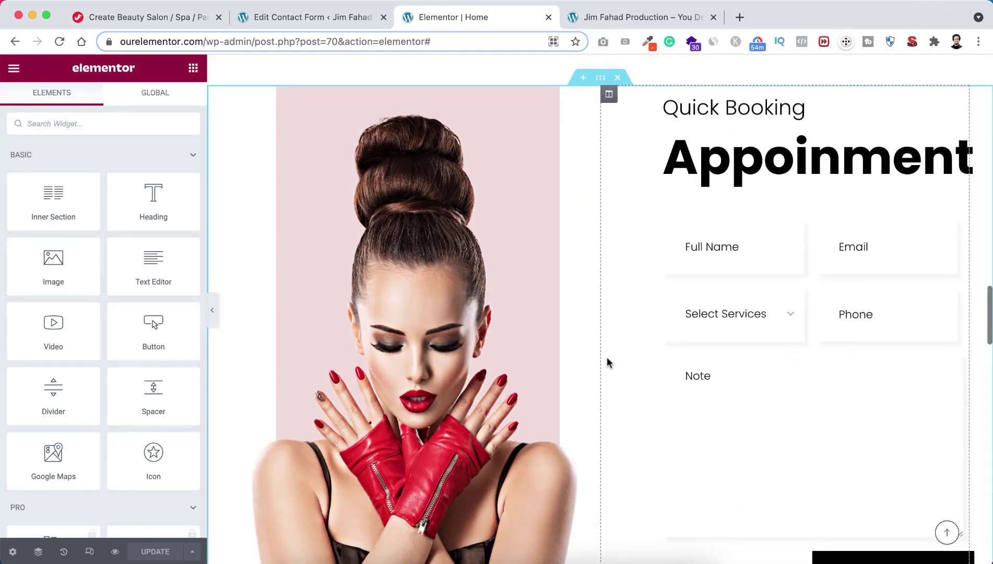
scroll(639, 314, down, 2)
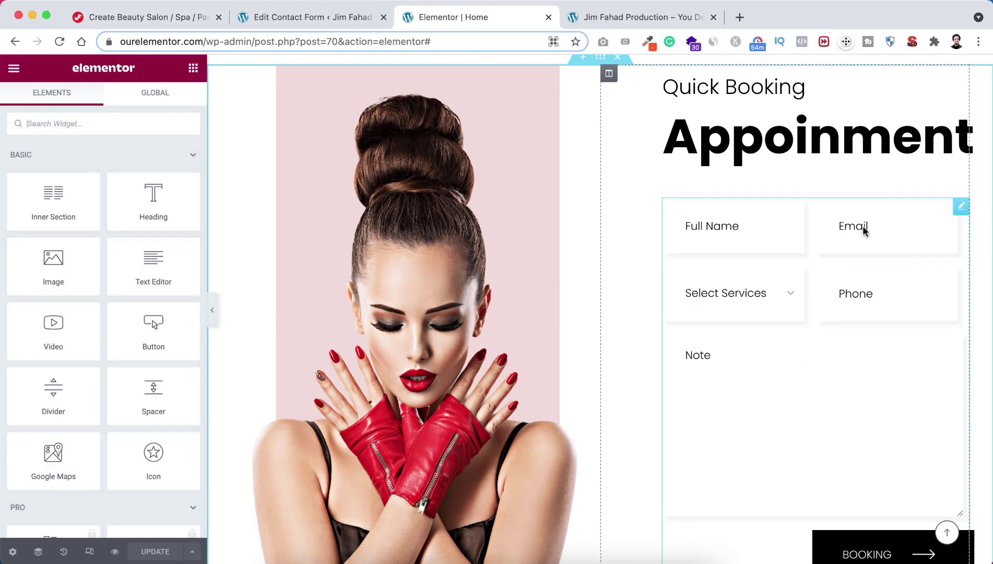
click(764, 292)
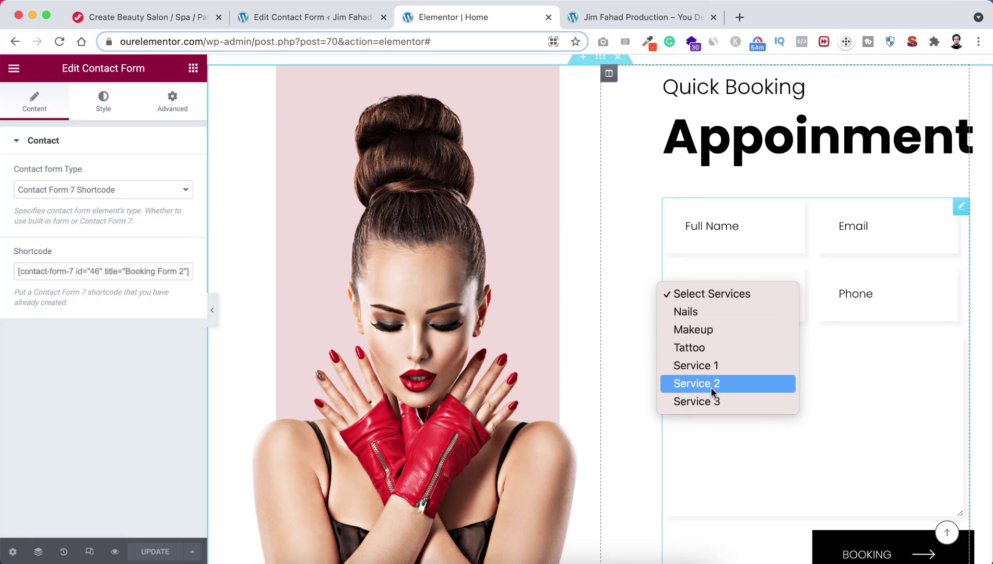
click(641, 298)
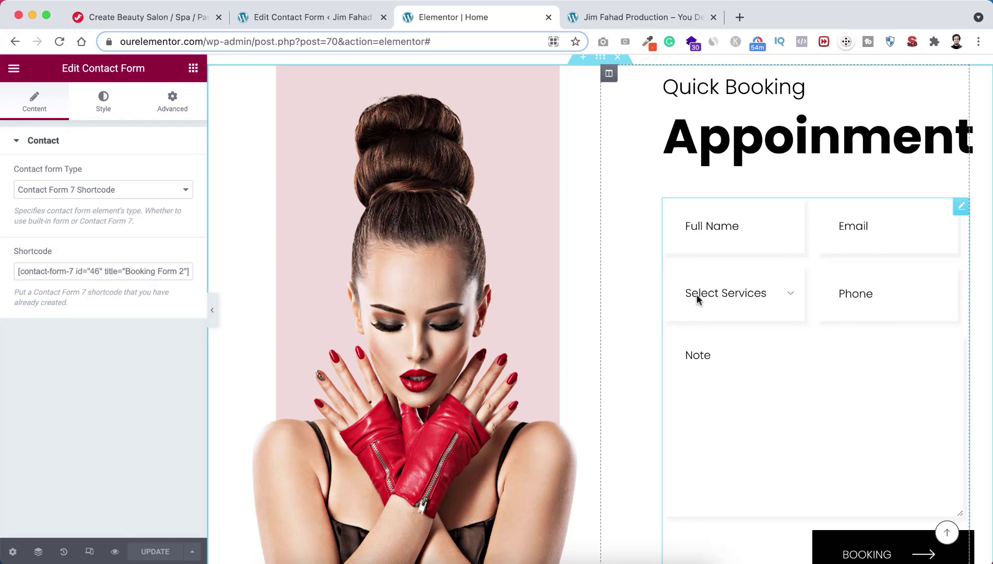
Step: Return to the Booking Form 2 editor, look over its form template, and open the Mail settings
click(319, 18)
scroll(368, 329, down, 3)
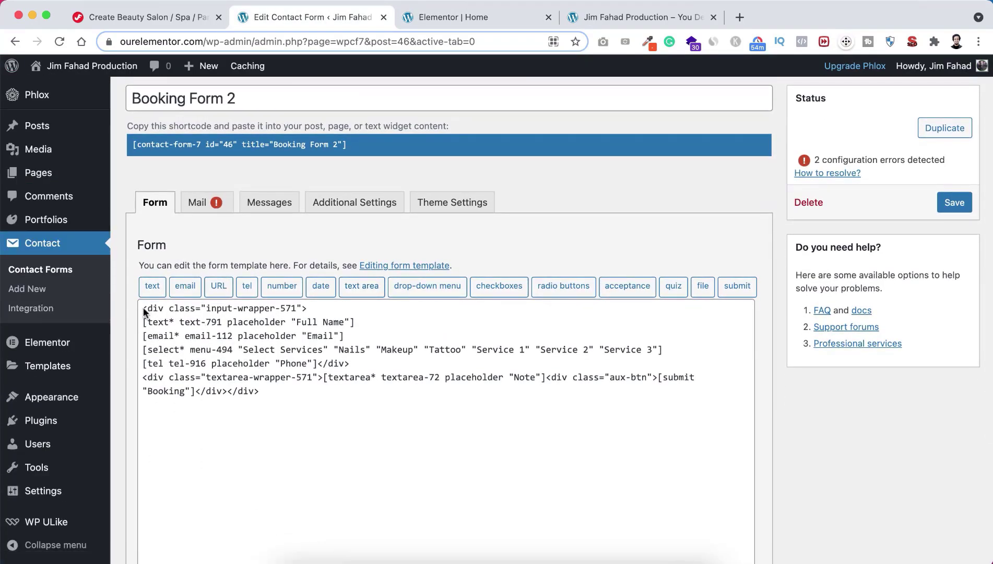
drag(142, 308, 271, 398)
click(274, 399)
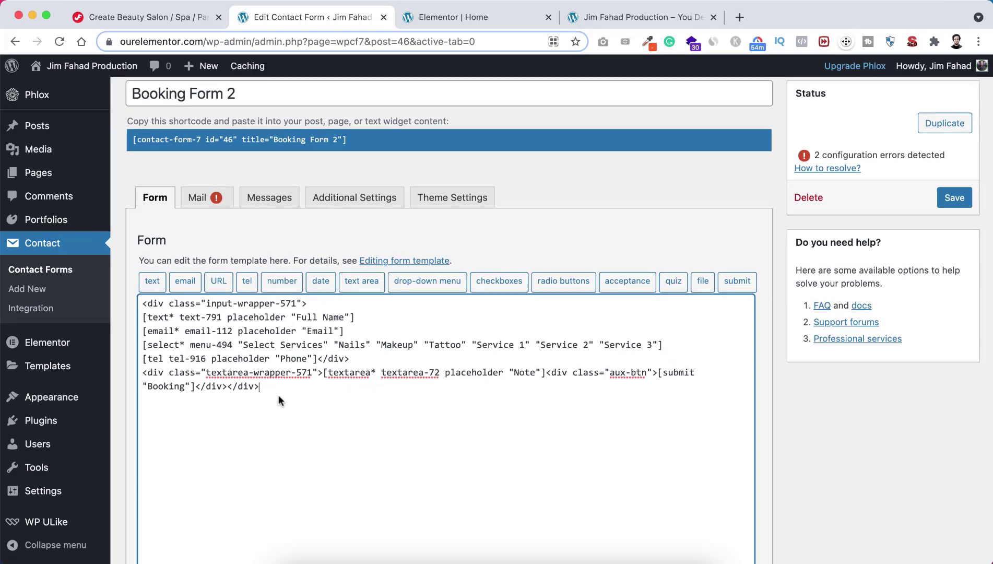
scroll(279, 400, down, 1)
click(204, 182)
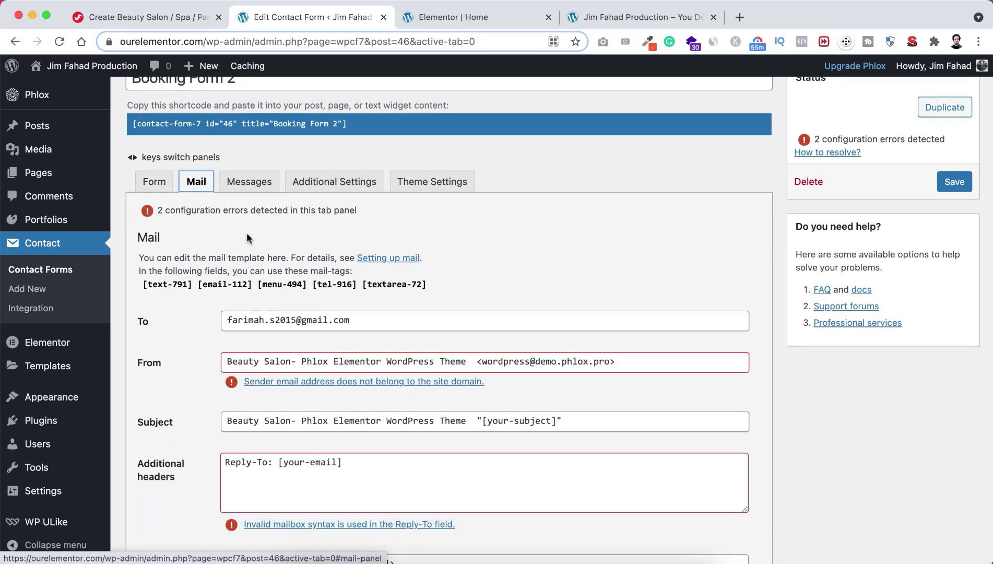
Step: Replace the mail's To address with the suggested new recipient address
scroll(247, 237, down, 2)
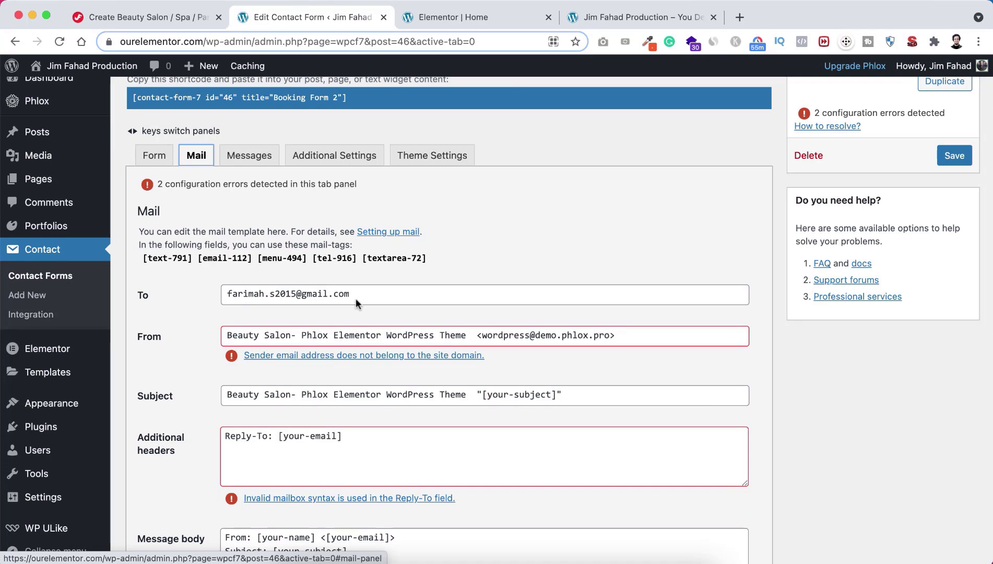
drag(358, 292, 213, 291)
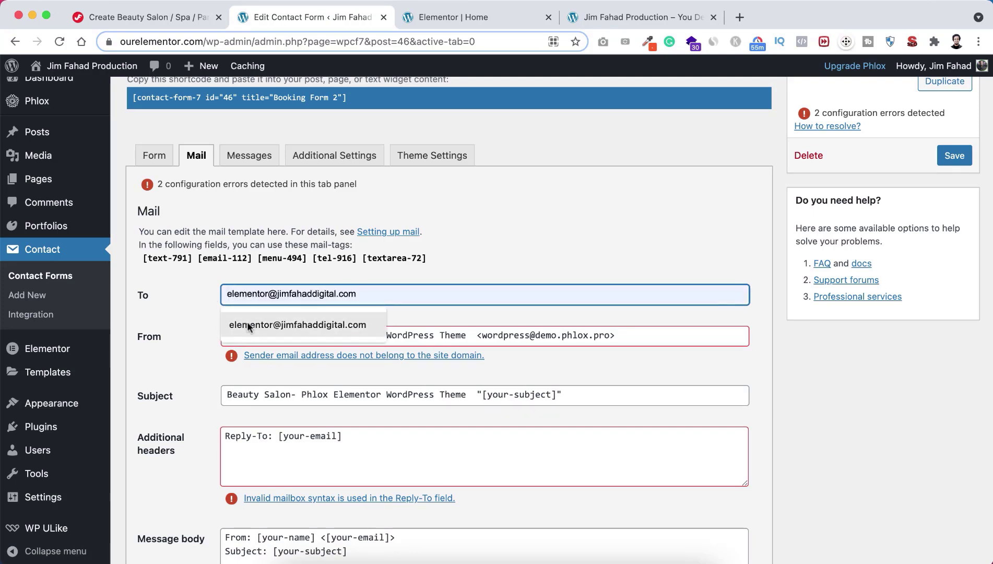
click(250, 322)
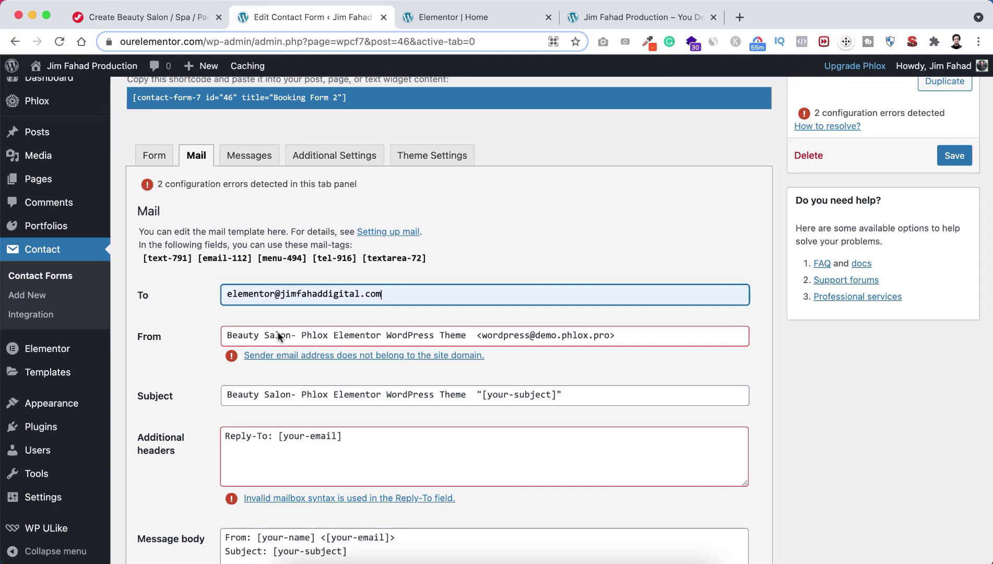
Step: Set the From sender to 'Beauty Salon' using the site's own domain instead of the demo one
click(291, 334)
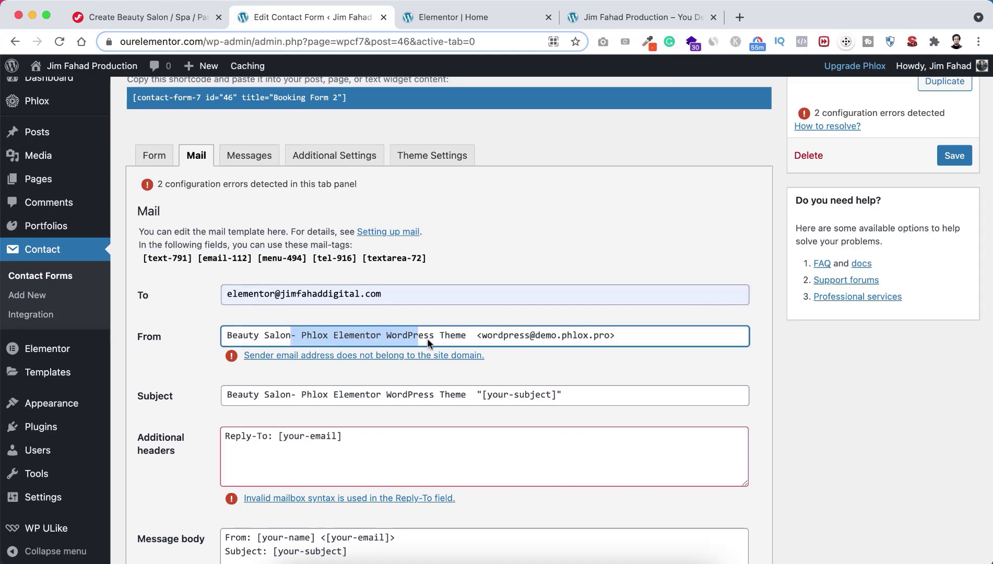
drag(426, 338, 463, 337)
key(BackSpace)
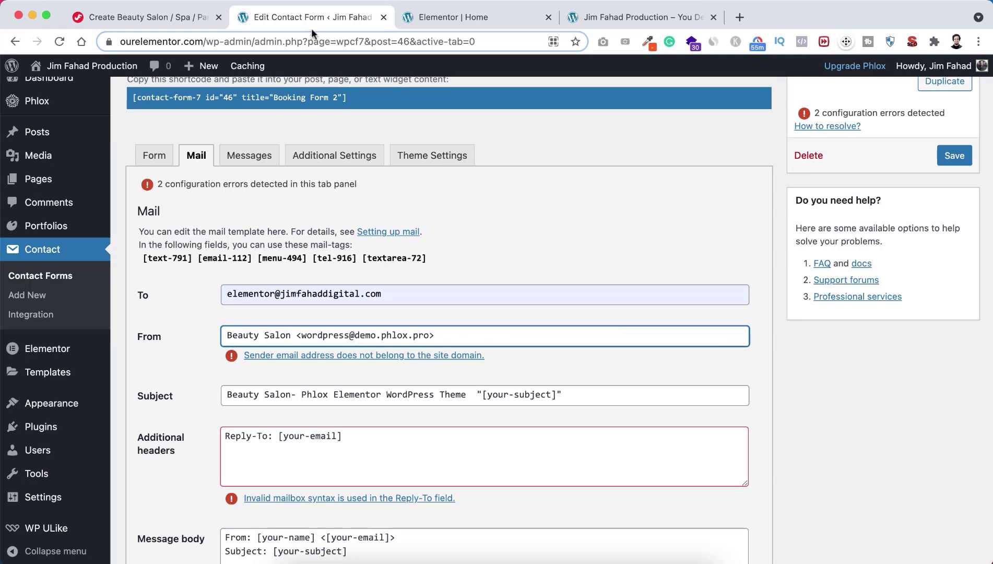
click(216, 40)
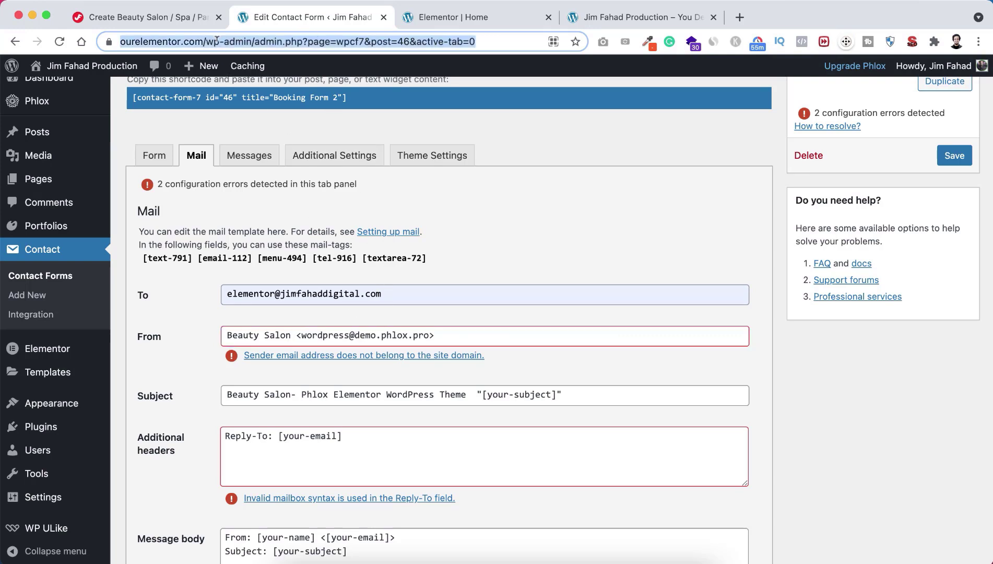
click(216, 40)
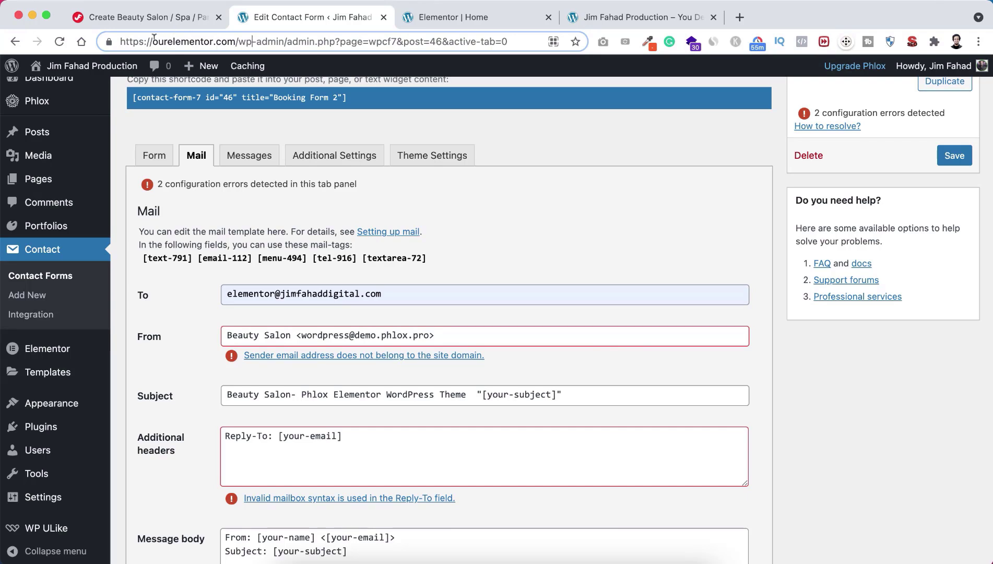
drag(152, 42, 235, 39)
key(super+c)
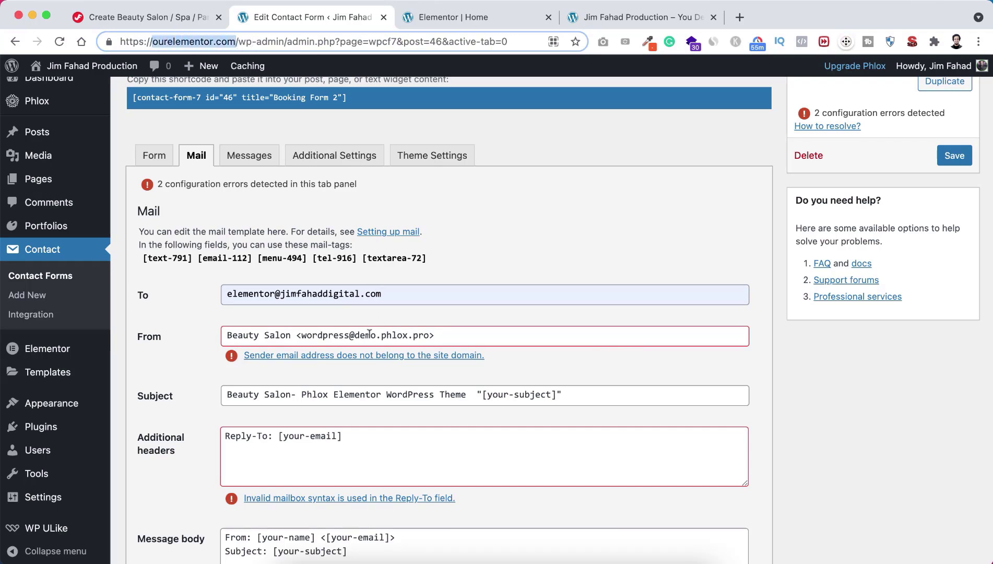
click(356, 335)
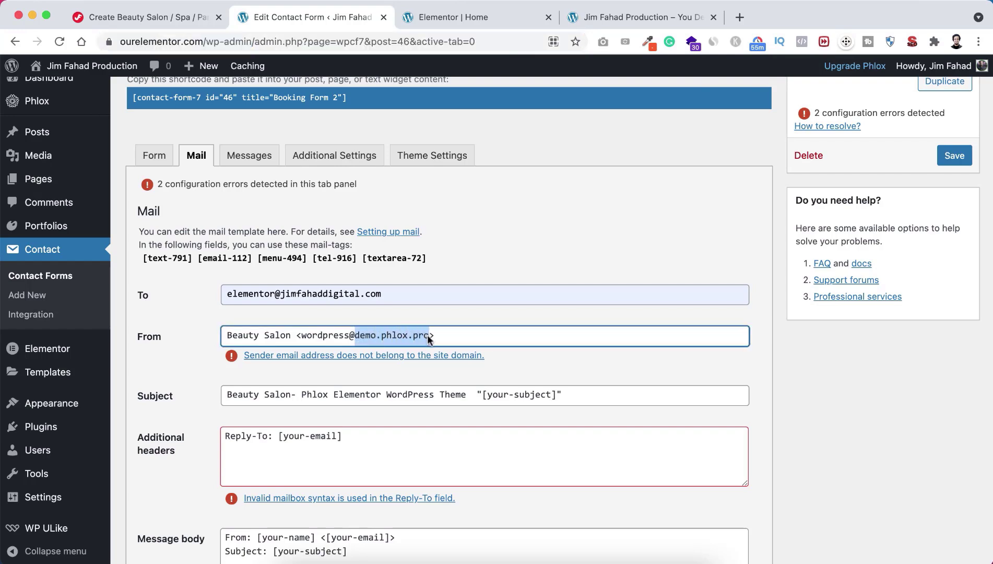
key(super+v)
click(450, 372)
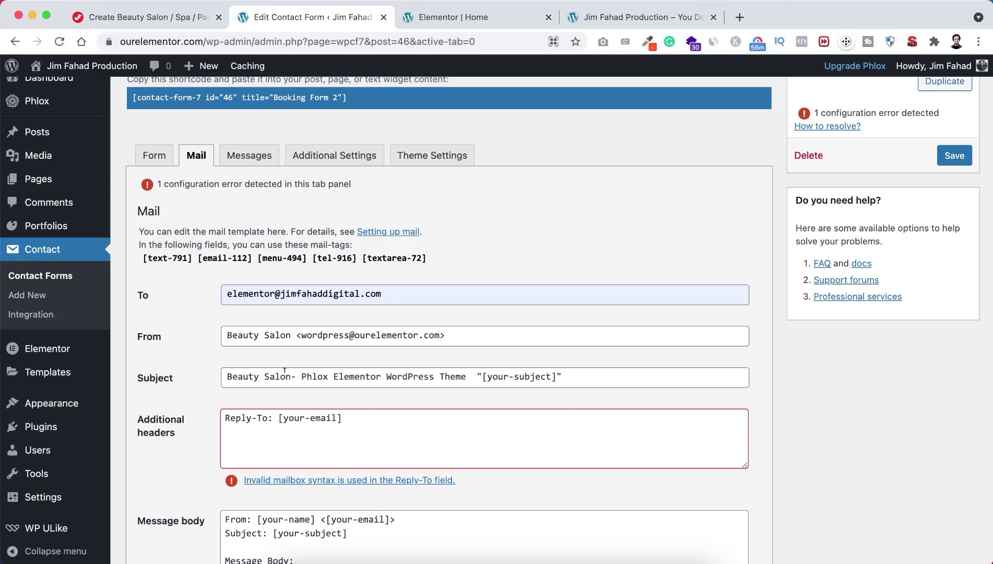
Step: Trim the subject to 'Beauty Salon' and change Additional headers to 'Reply-To: [email-112]'
drag(291, 371, 595, 374)
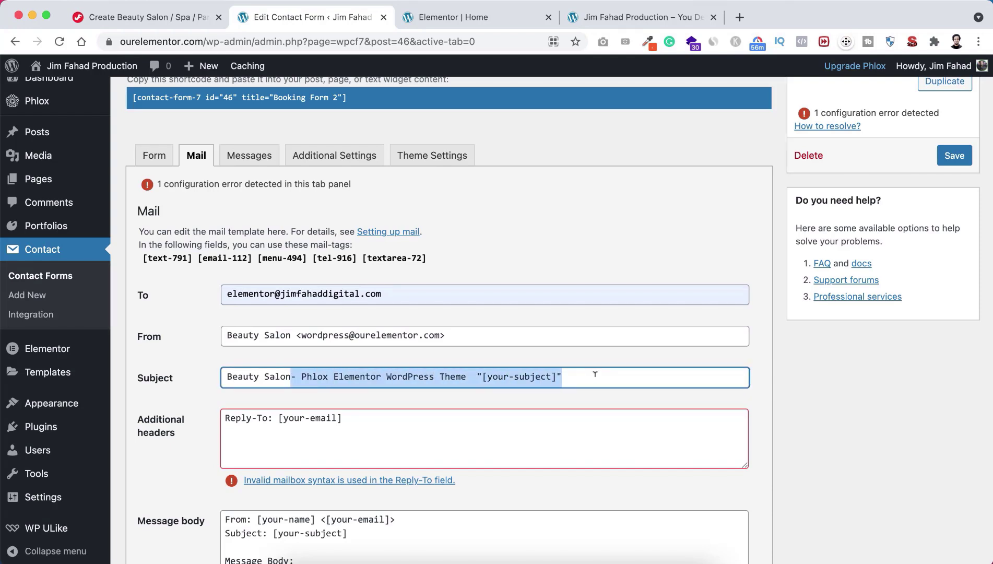
key(BackSpace)
scroll(208, 415, down, 1)
scroll(207, 415, down, 2)
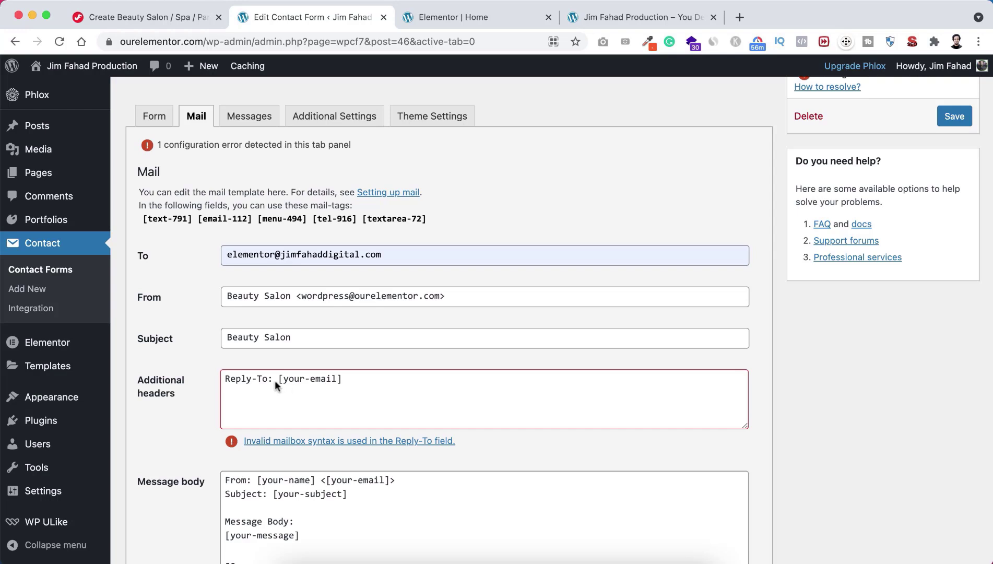
drag(277, 378, 334, 379)
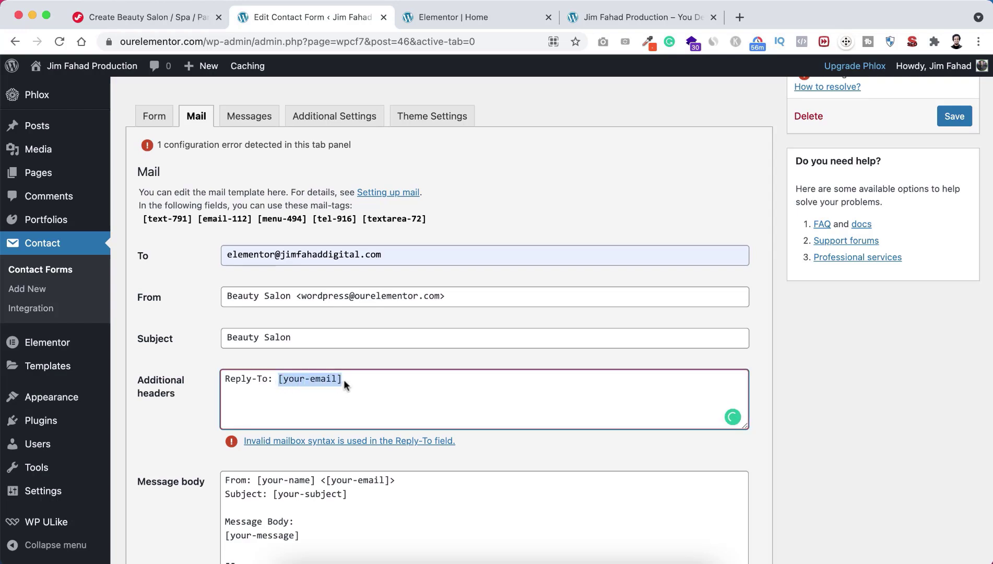
click(326, 384)
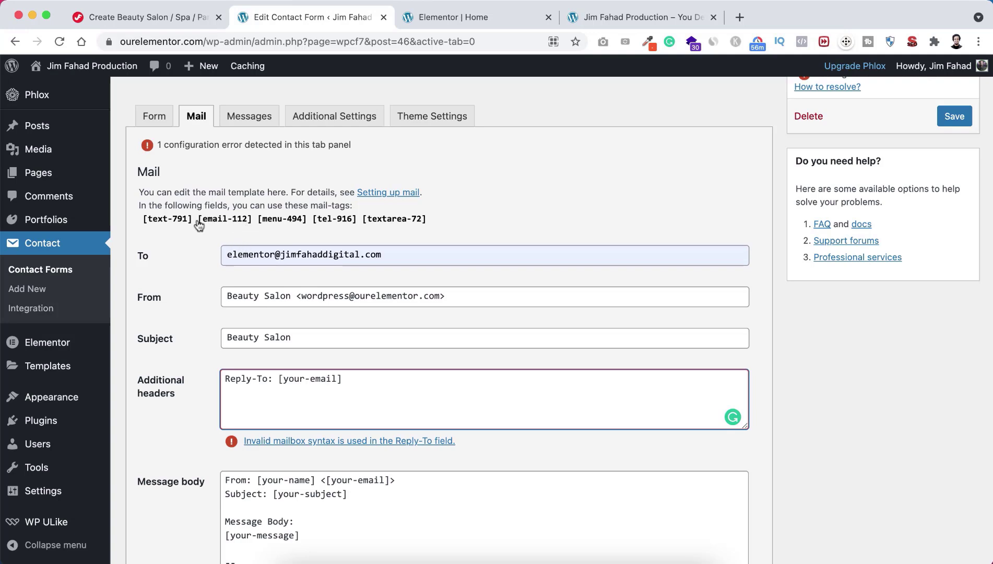
drag(199, 224, 252, 223)
key(super+c)
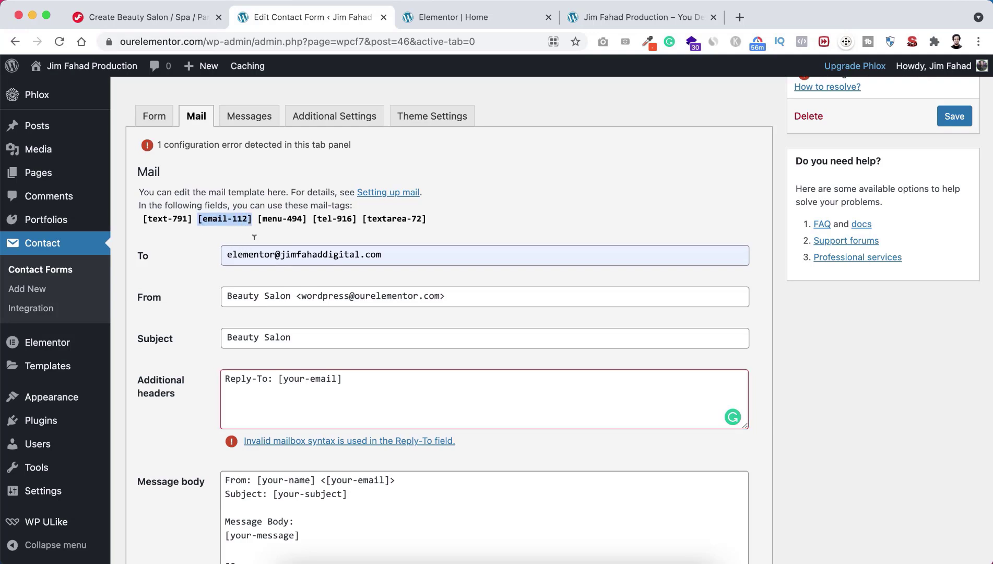
click(278, 378)
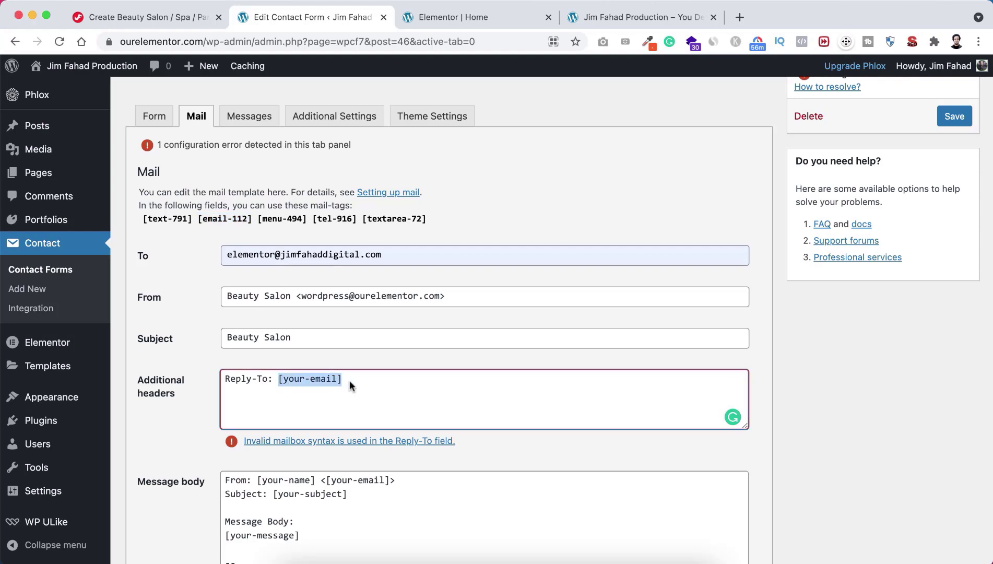
key(super+v)
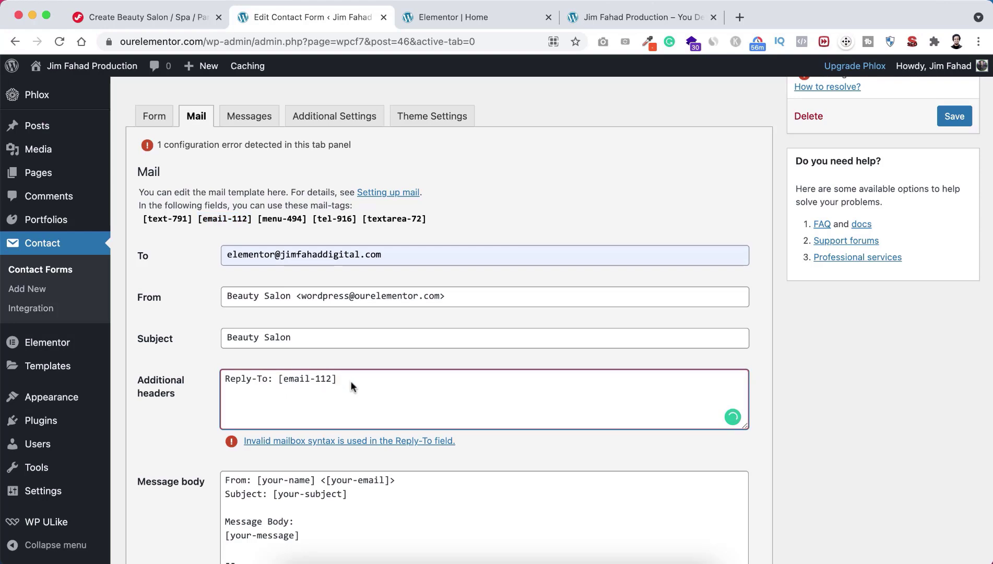
click(207, 409)
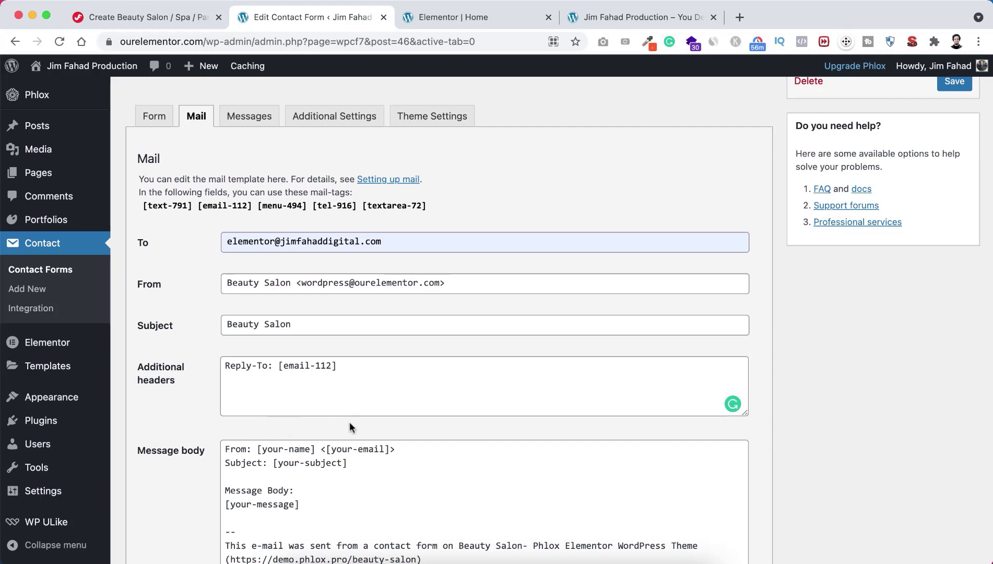
scroll(349, 423, down, 1)
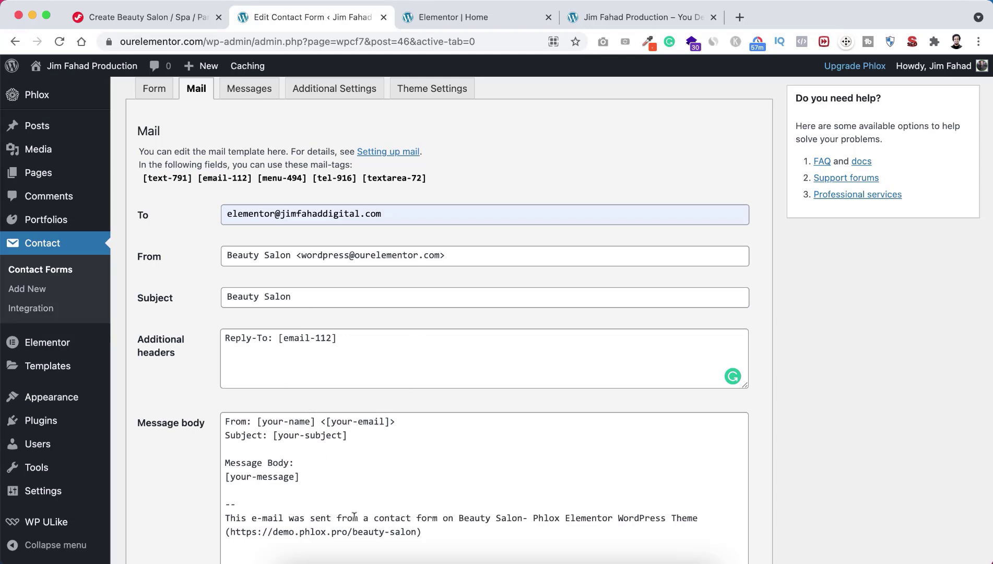
Step: Clear the default signature and message body, then type 'Message Details:' and 'Full Name:'
drag(426, 529, 209, 504)
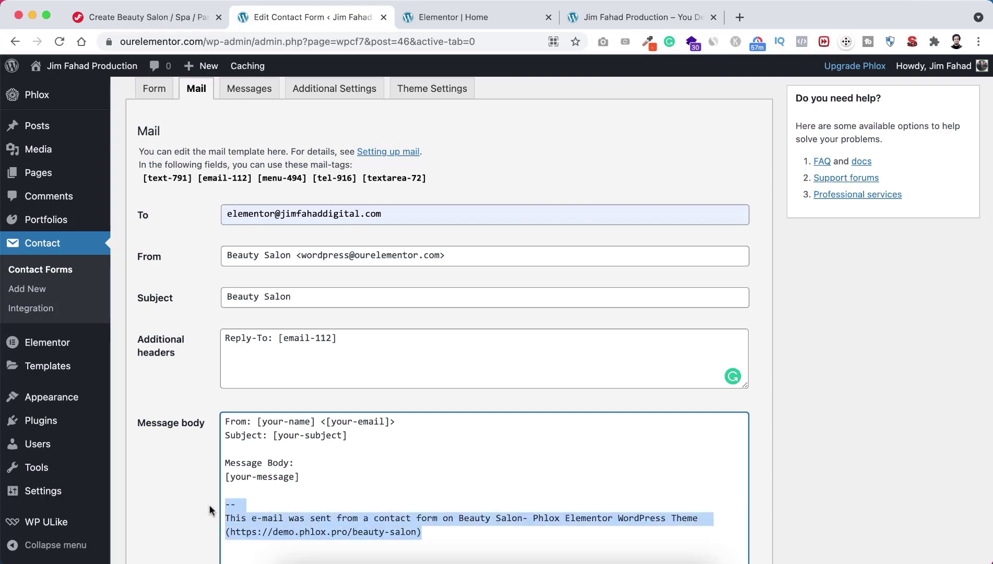
key(BackSpace)
scroll(209, 504, down, 1)
scroll(209, 504, down, 1)
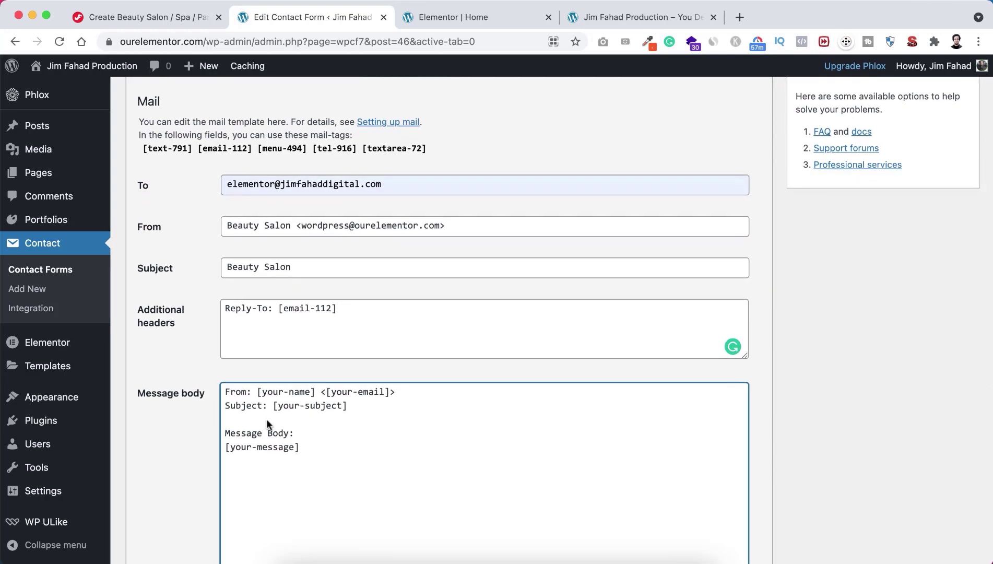
drag(236, 496, 207, 340)
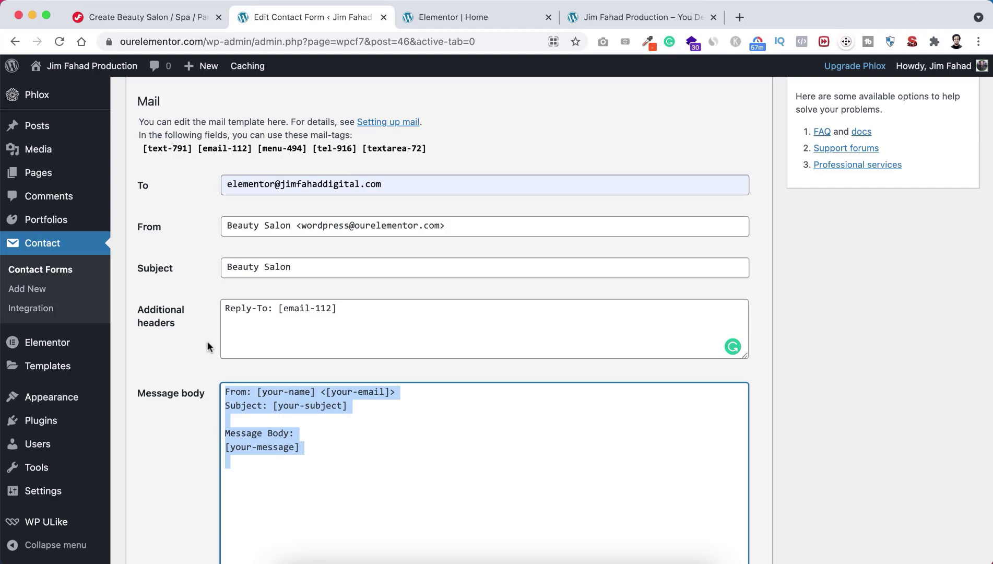
key(BackSpace)
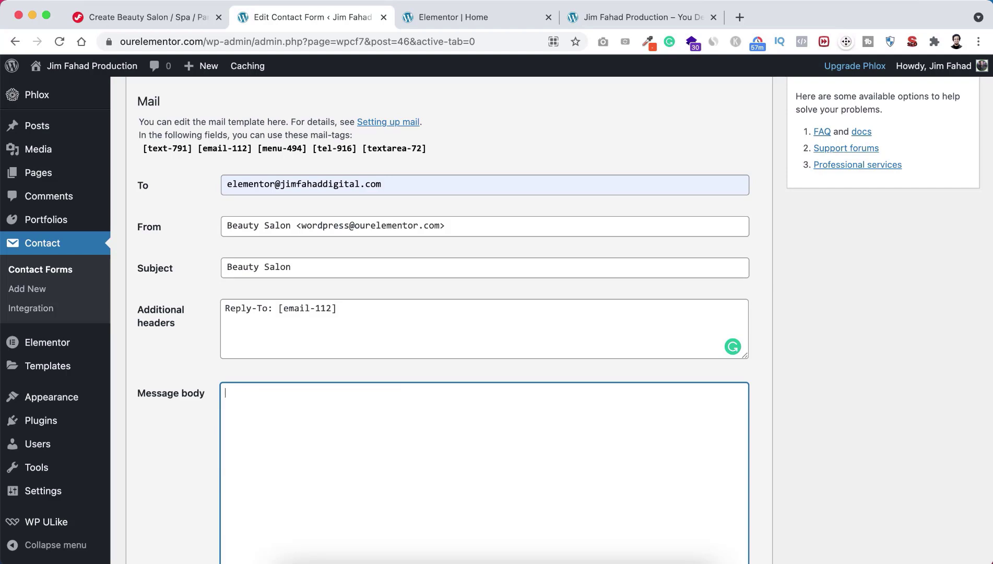
text(Message D)
text(etails: )
text(Full Na)
text(me:)
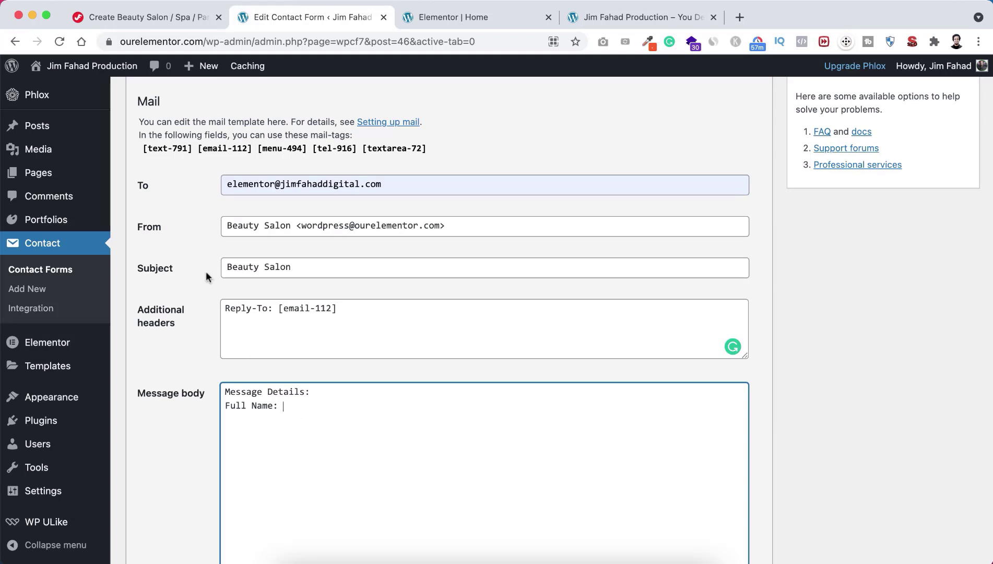
Step: Add the [text-791] tag after Full Name: and an Email line with [email-112]
drag(143, 148, 165, 148)
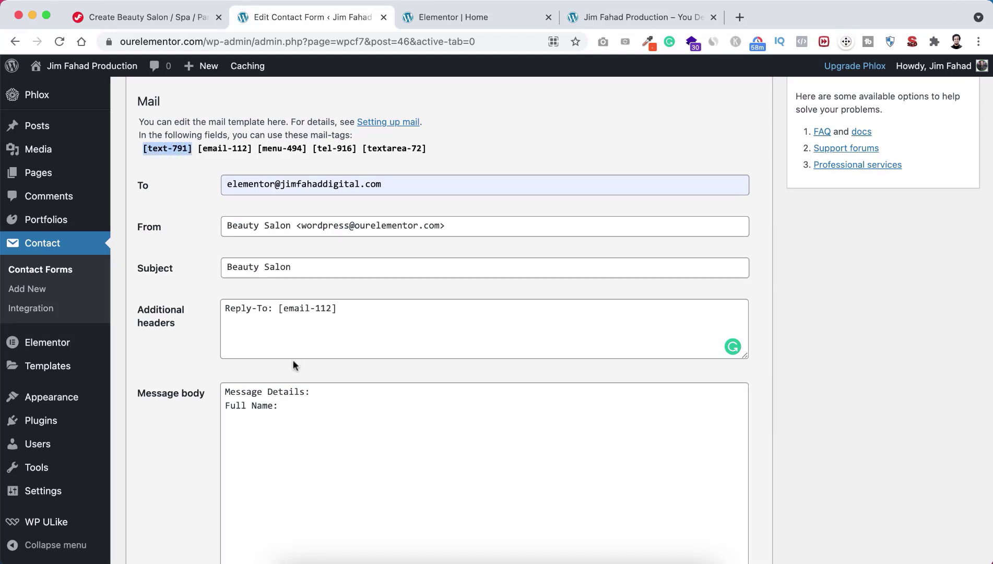
click(291, 402)
text([text-791])
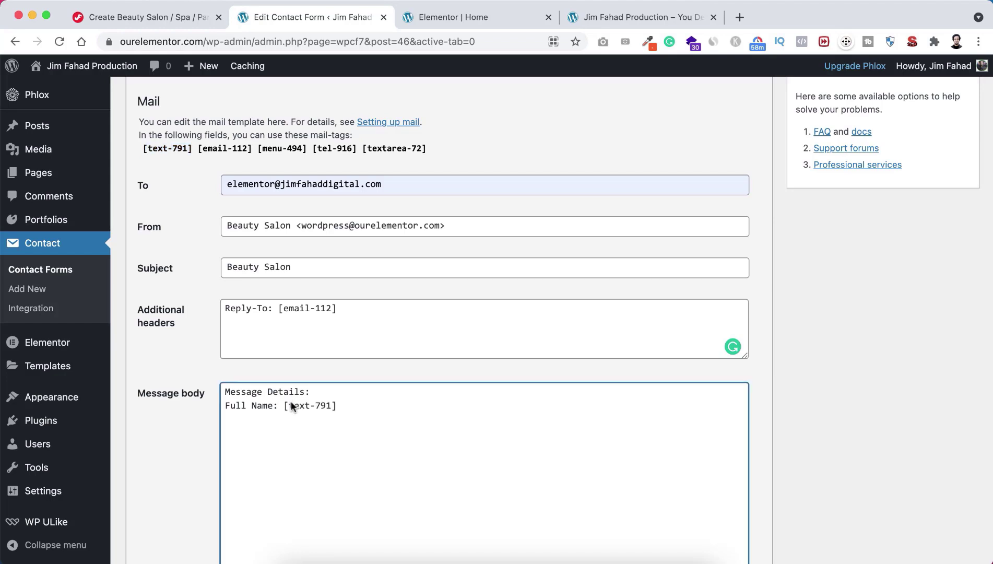
key(Return)
text(Email:)
drag(253, 150, 202, 155)
key(super+c)
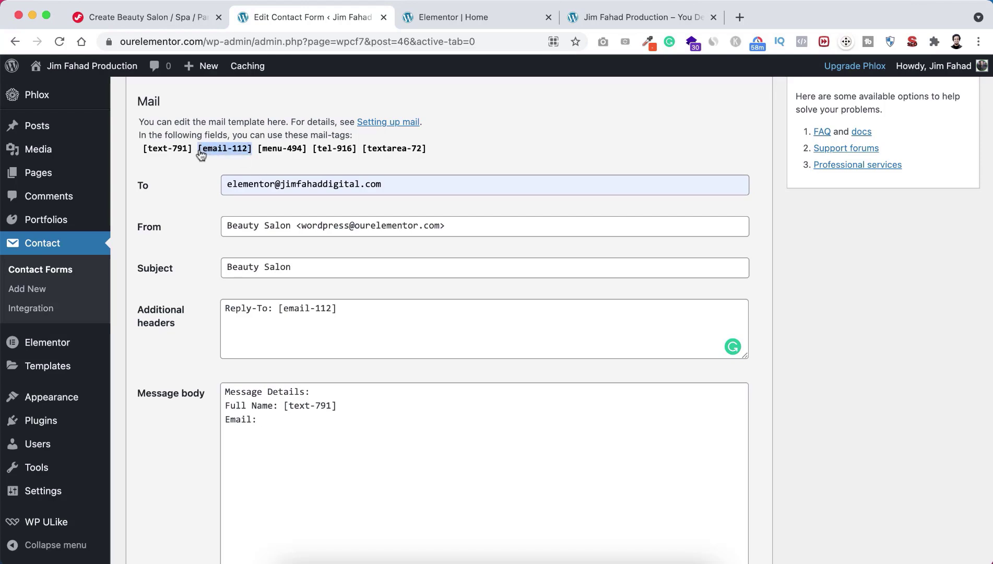
click(274, 419)
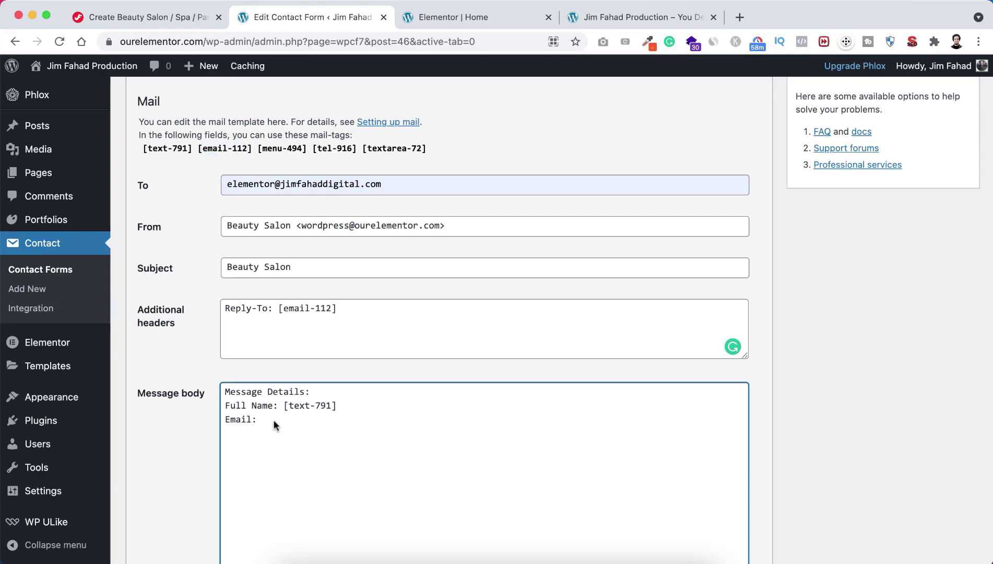
key(super+v)
Step: Add Services: [menu-494], Phone: [tel-916] and Message: [textarea-72] lines to the body
text(Services:)
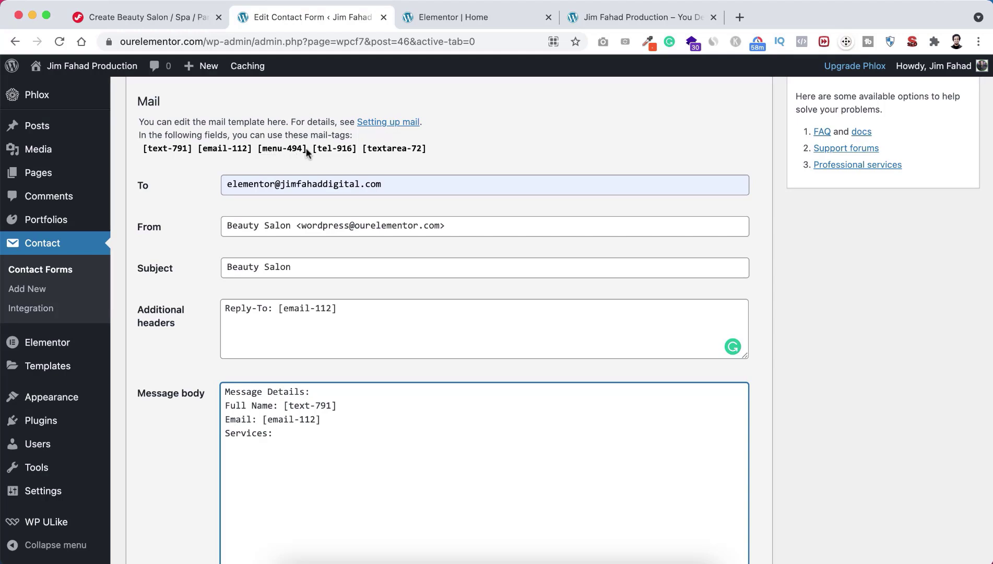
drag(305, 147, 284, 431)
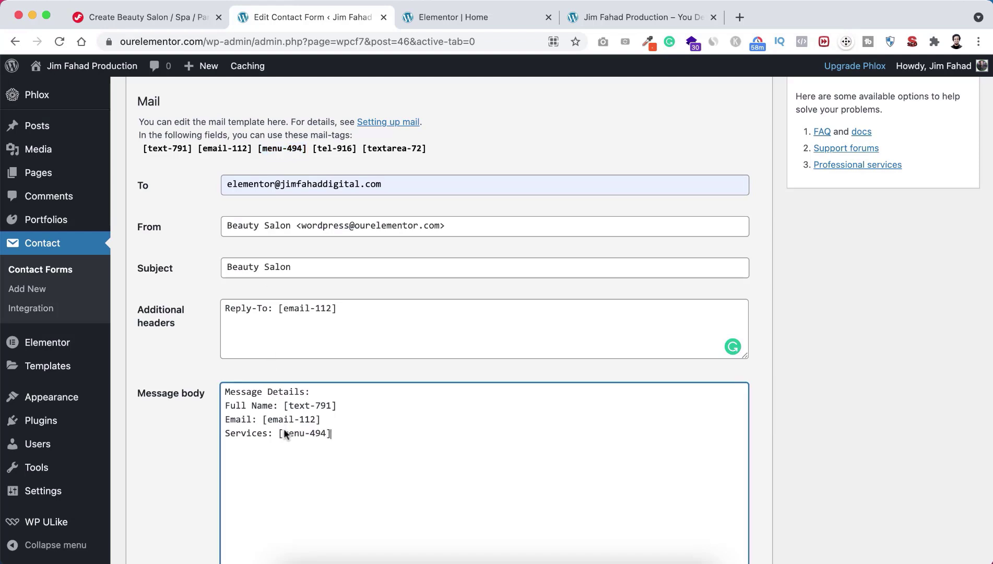
text(Phone:)
drag(312, 150, 351, 147)
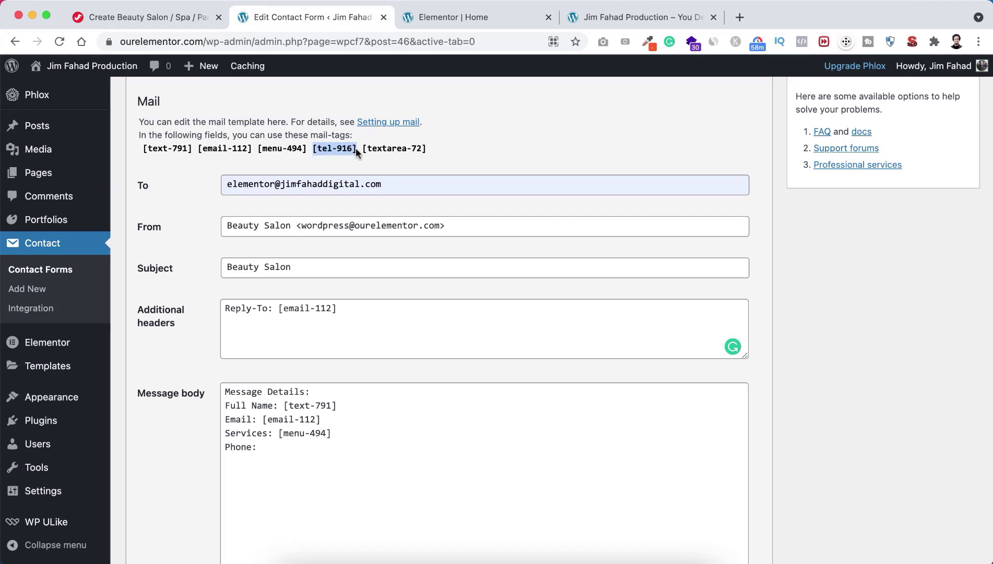
click(272, 443)
text([tel-916])
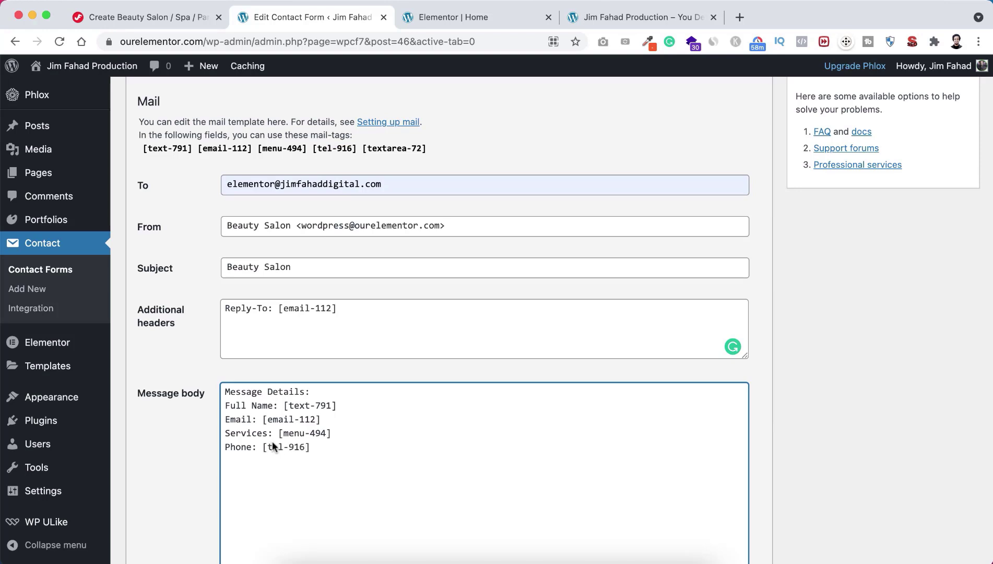
key(Return)
text(Message:)
drag(430, 148, 365, 153)
key(super+c)
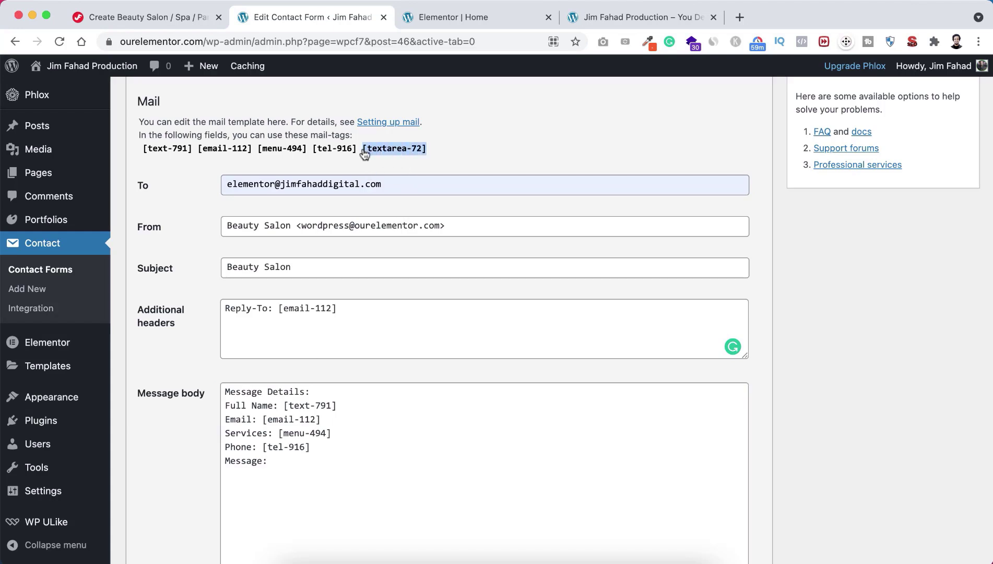
click(282, 461)
key(super+v)
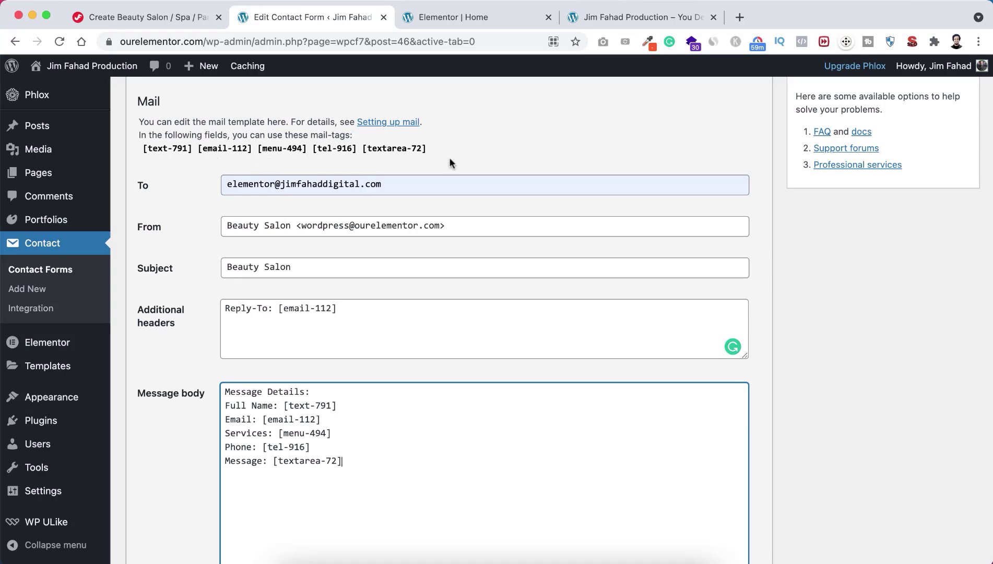
scroll(282, 248, up, 2)
scroll(281, 248, up, 3)
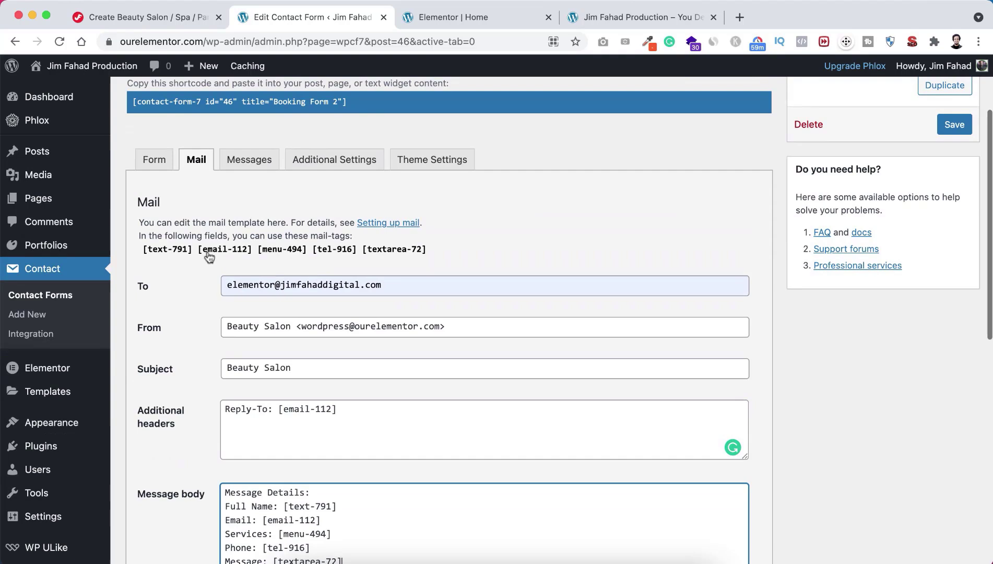
Step: Review the Form and Mail tabs, save Booking Form 2, and go to the Beauty Salon preview
click(154, 159)
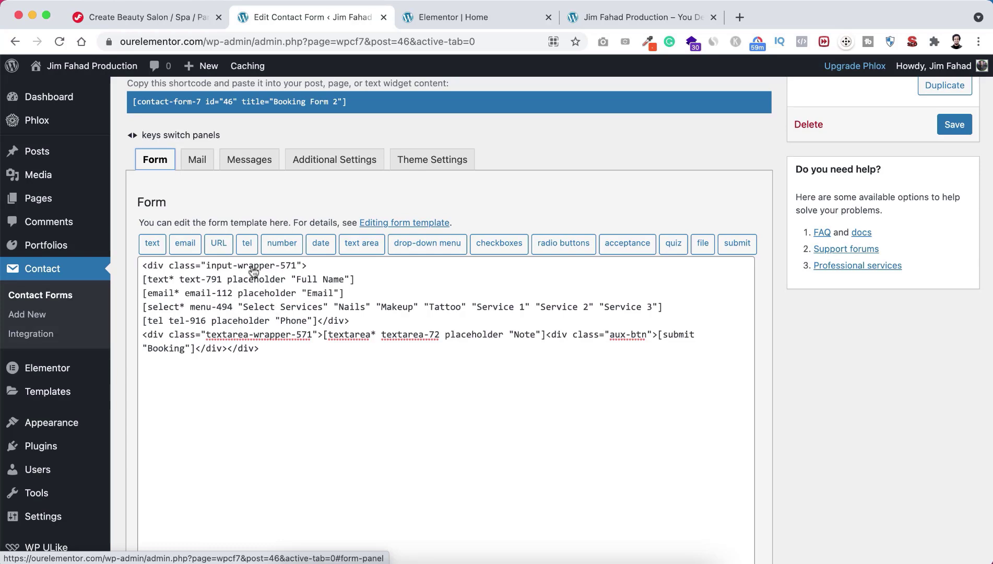
click(198, 155)
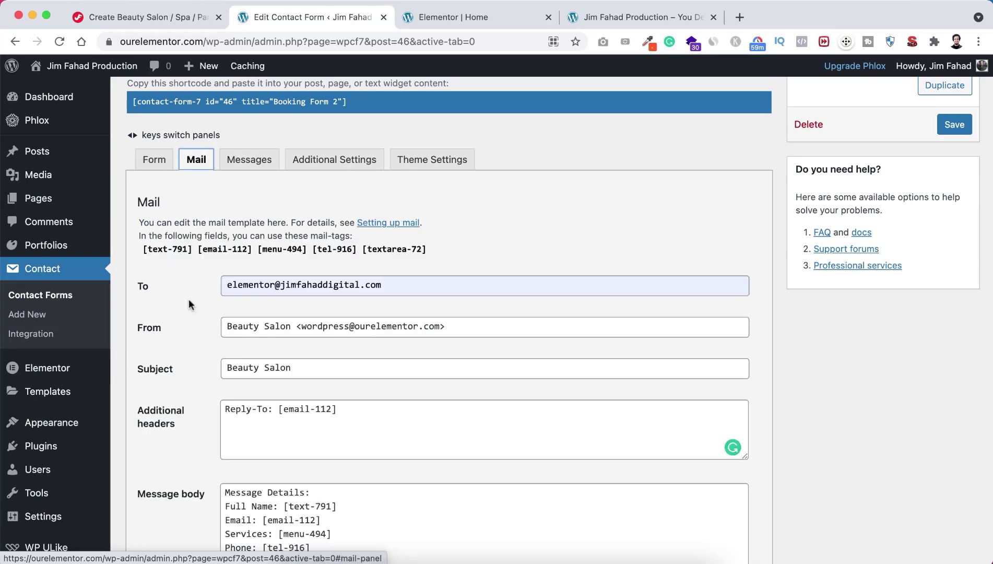
scroll(189, 299, down, 2)
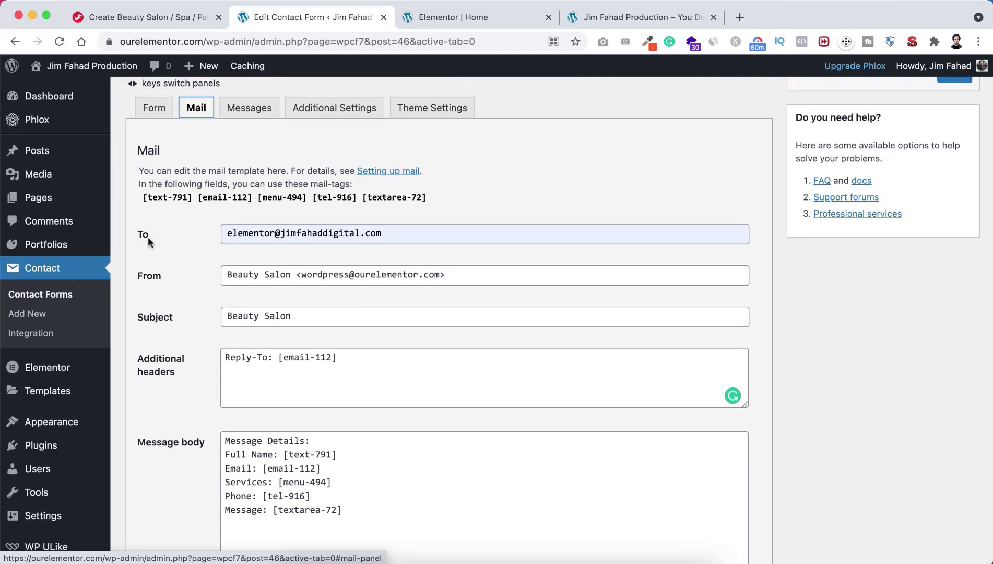
drag(226, 233, 422, 231)
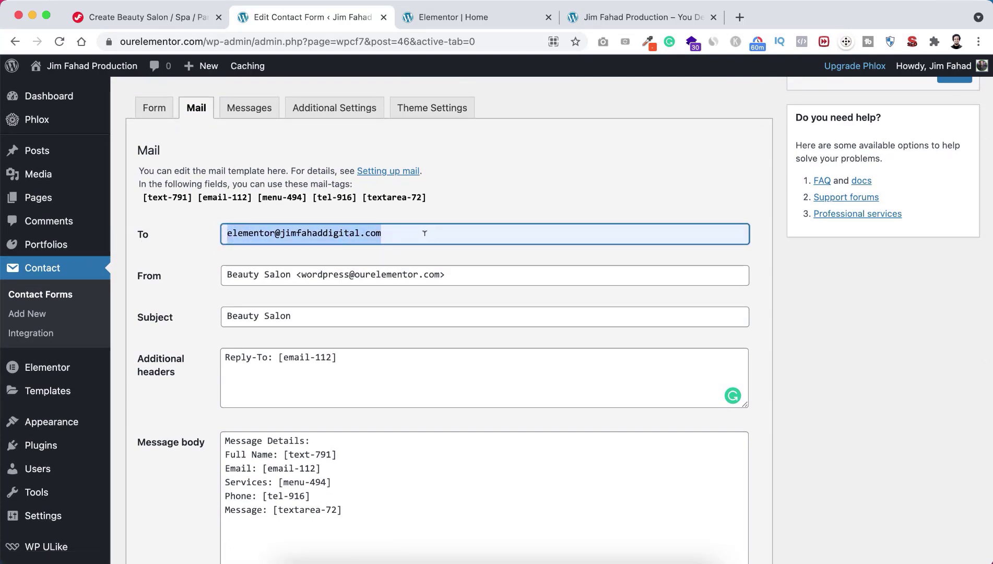
click(410, 234)
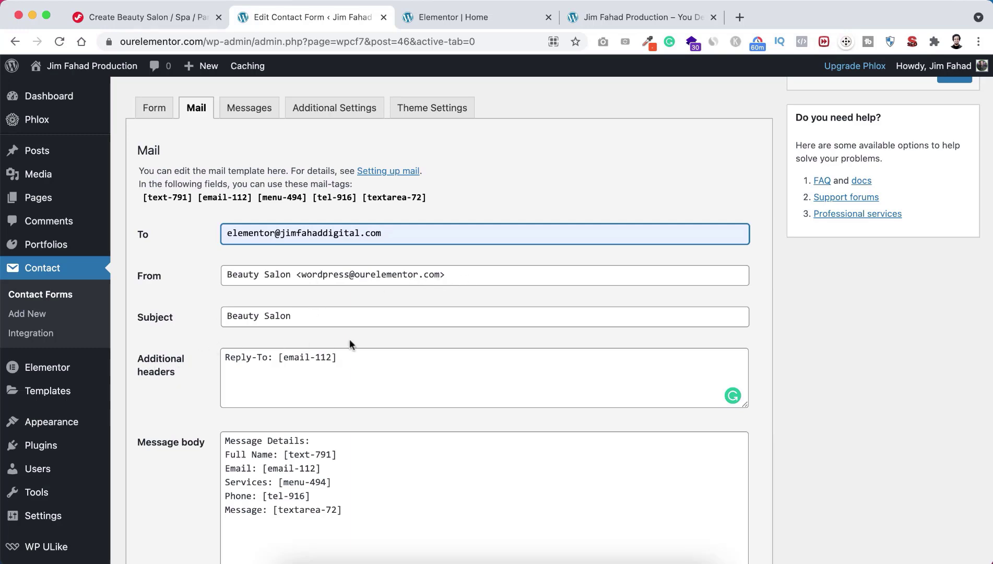
scroll(210, 399, down, 2)
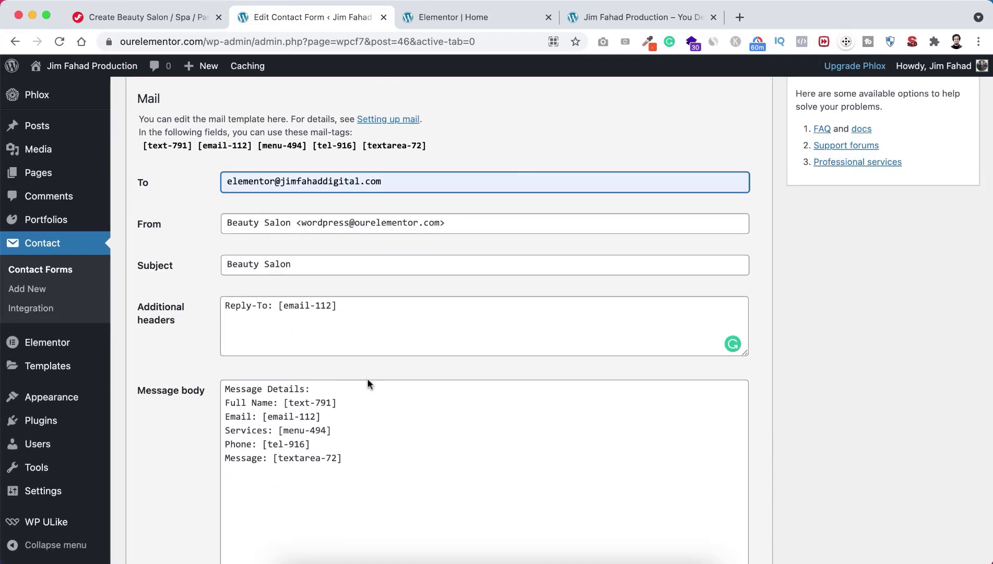
scroll(368, 379, down, 10)
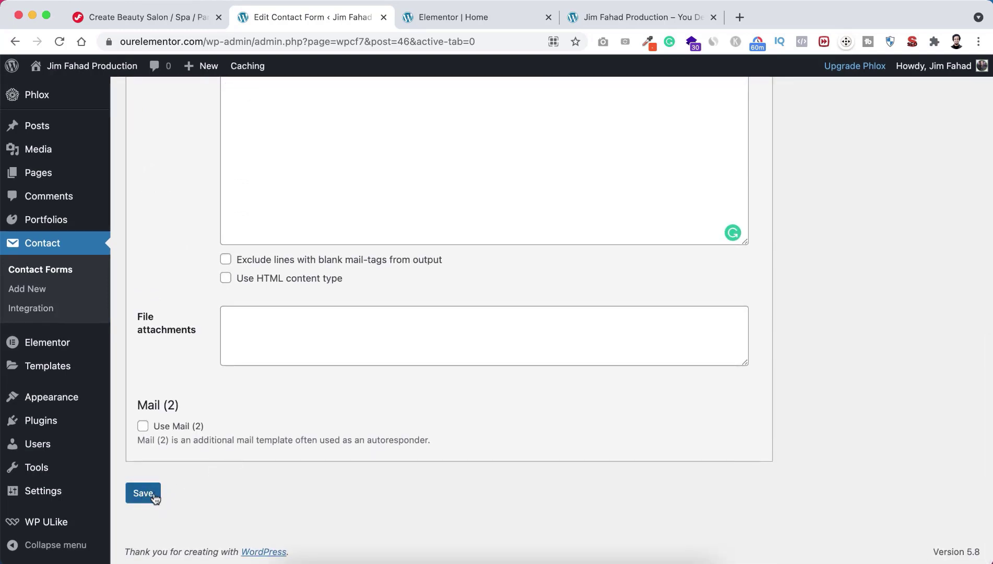
click(148, 493)
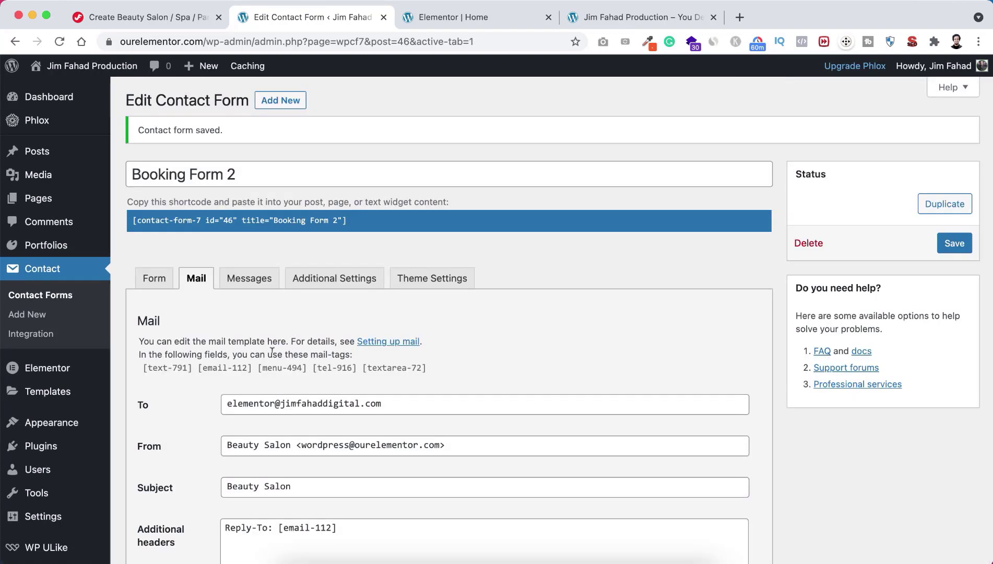
click(461, 19)
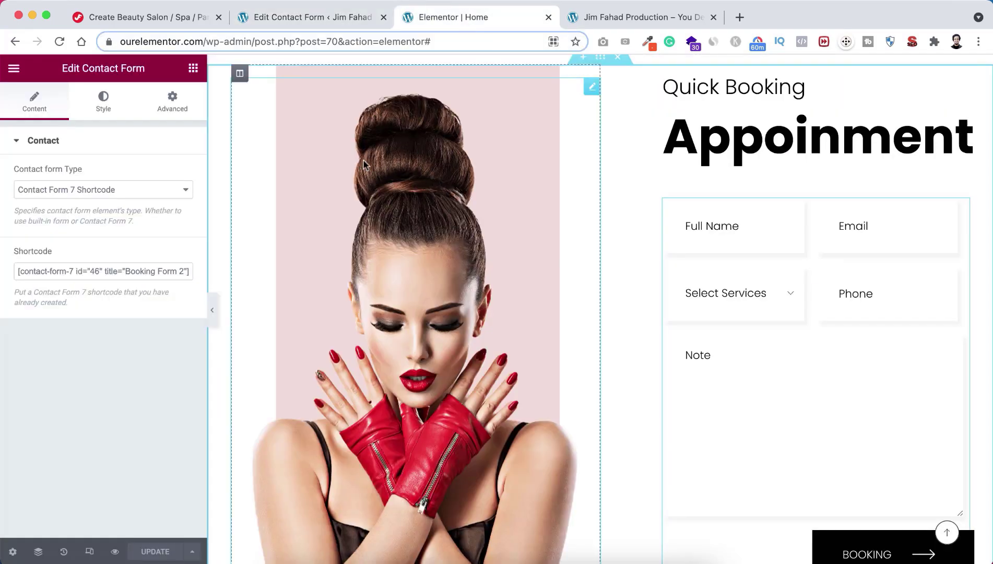
click(610, 15)
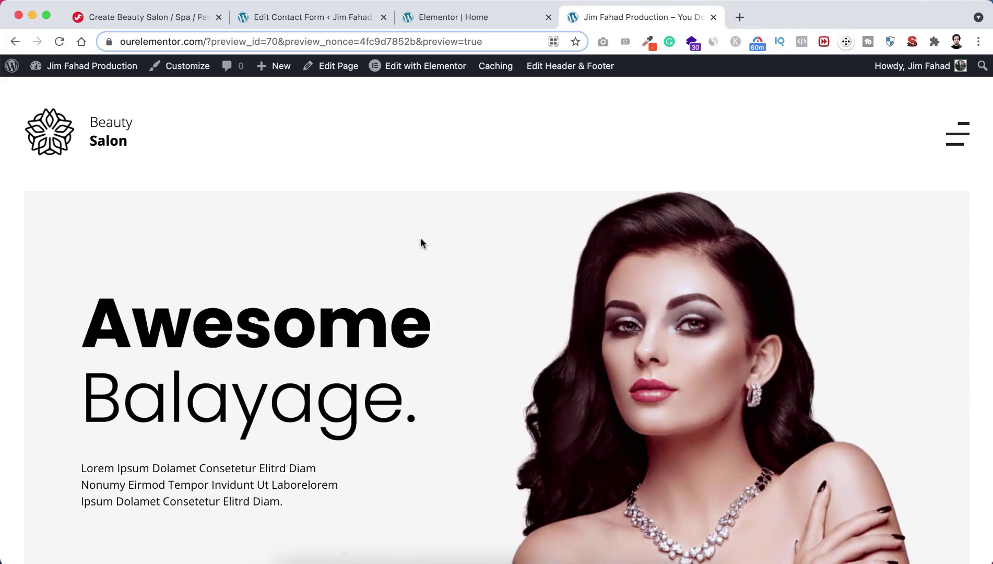
Step: Reload the site preview and scroll down to the Quick Booking Appoinment form
key(super+r)
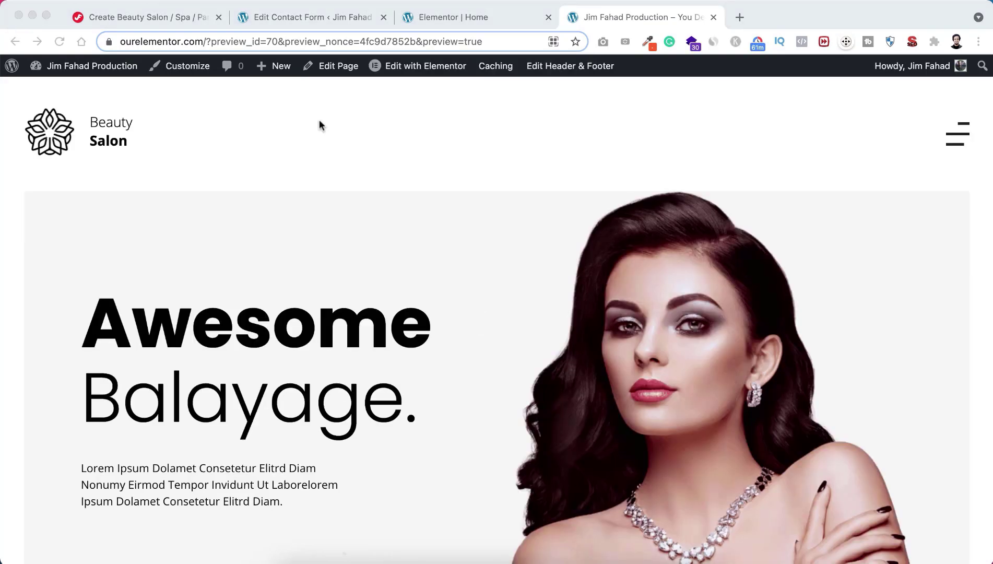
scroll(526, 330, down, 8)
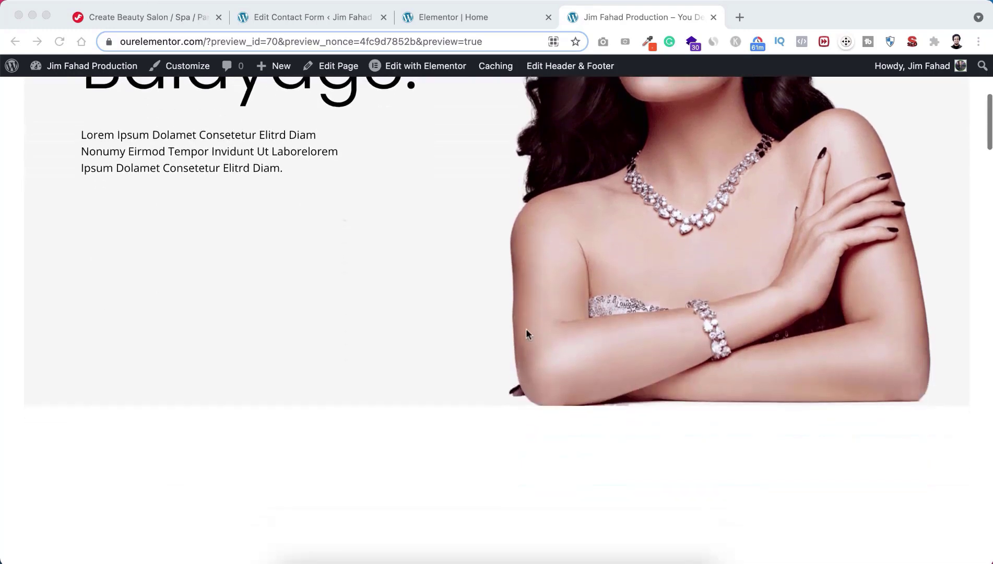
scroll(526, 333, down, 3)
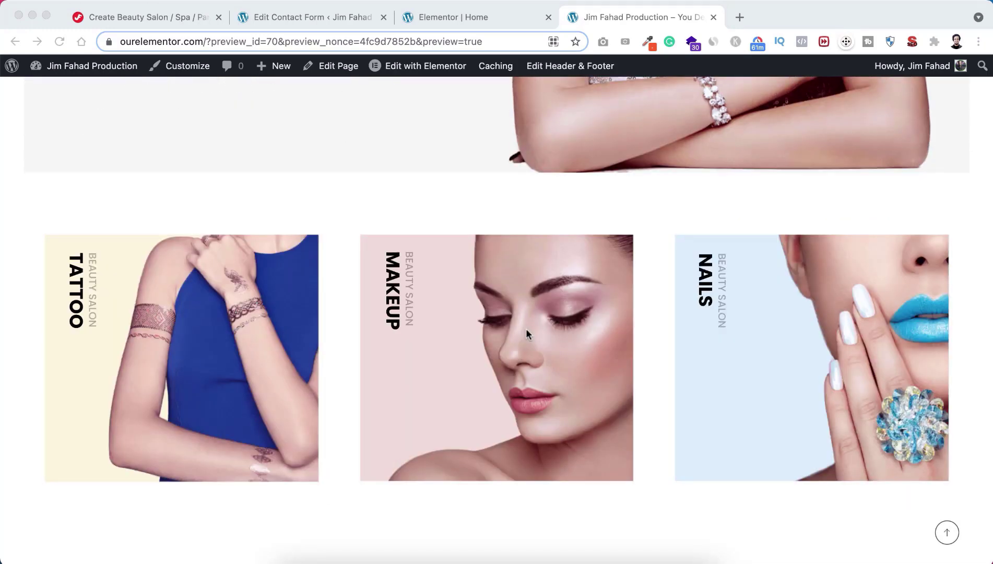
scroll(526, 333, down, 5)
scroll(527, 333, down, 8)
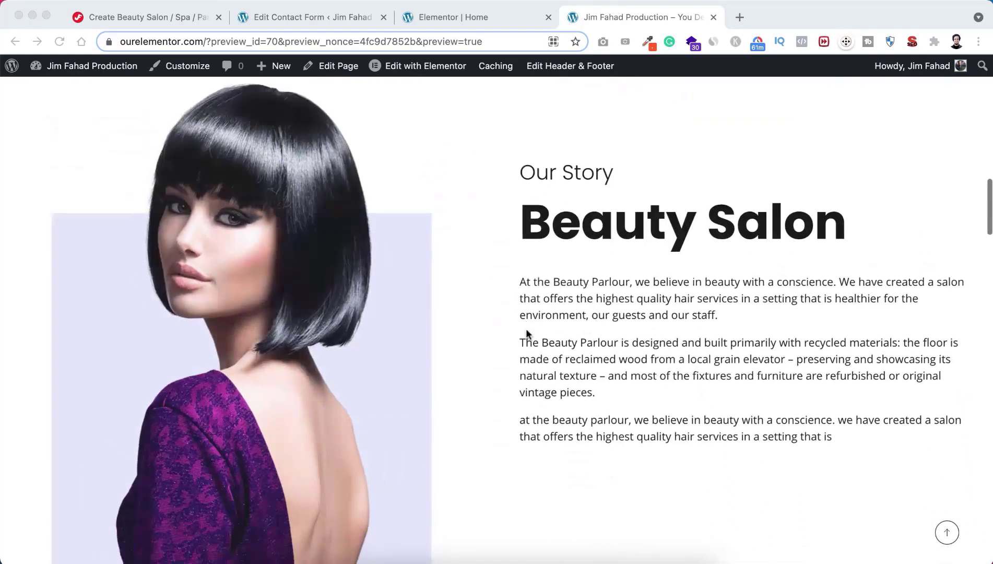
scroll(527, 335, down, 10)
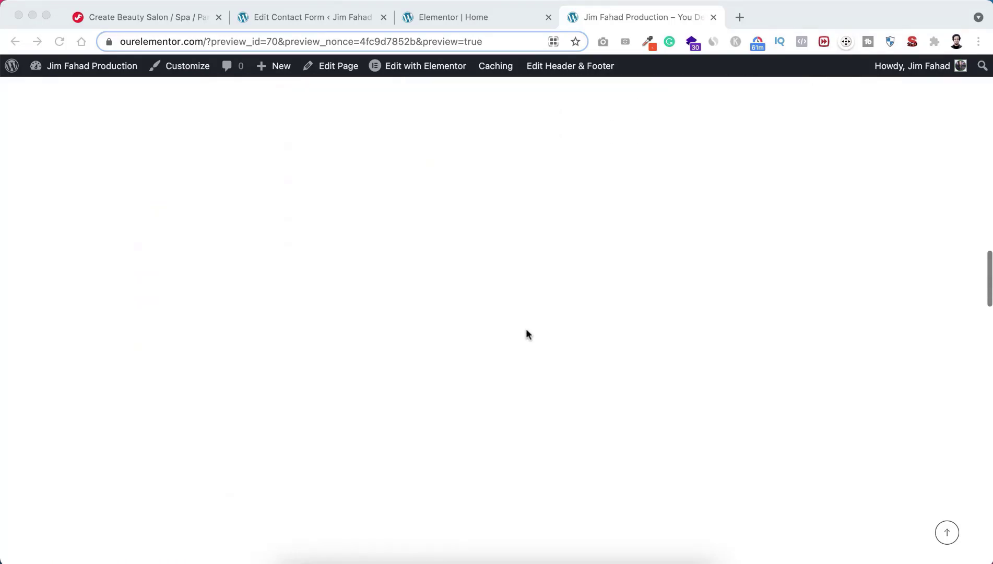
scroll(526, 334, down, 5)
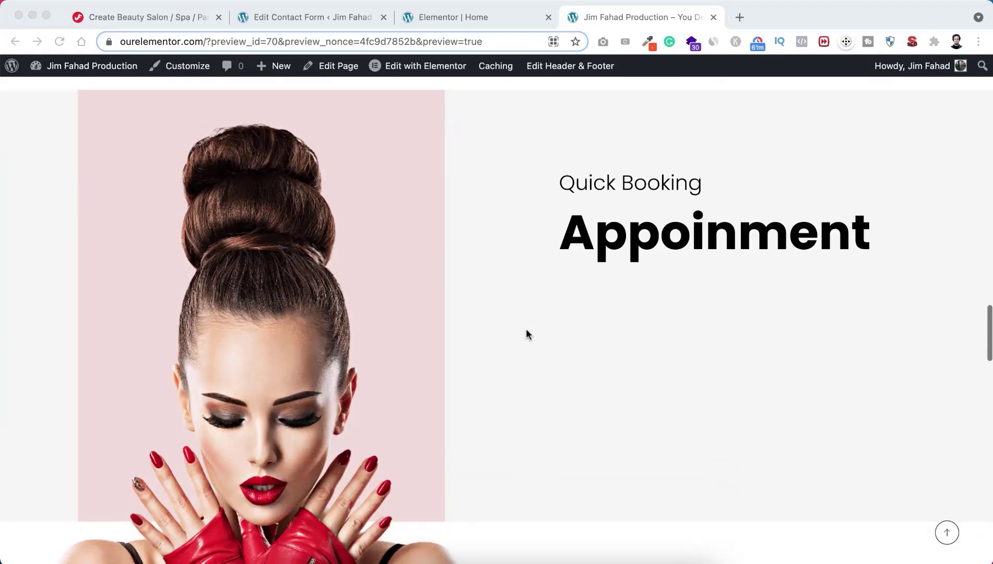
scroll(525, 334, down, 3)
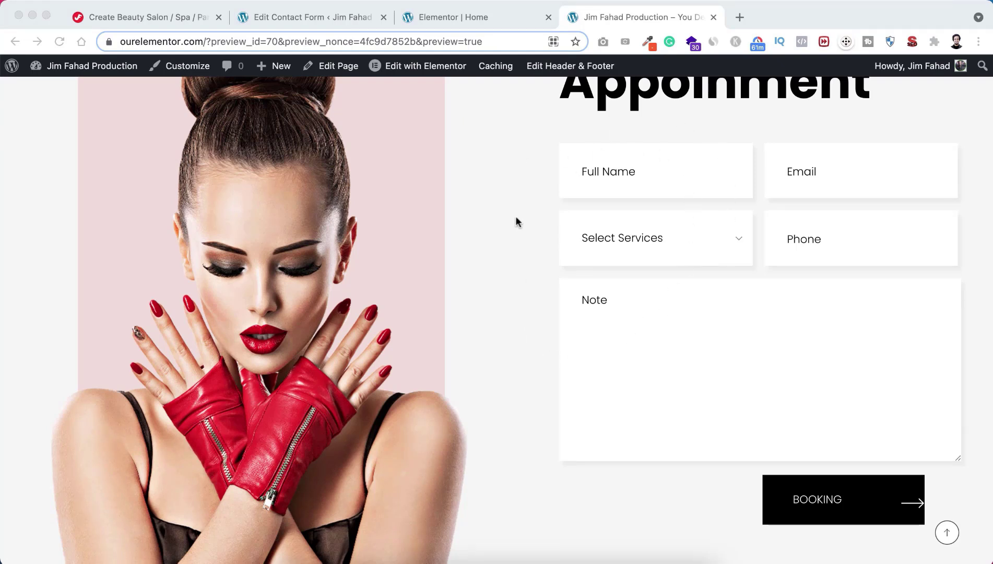
scroll(529, 210, up, 2)
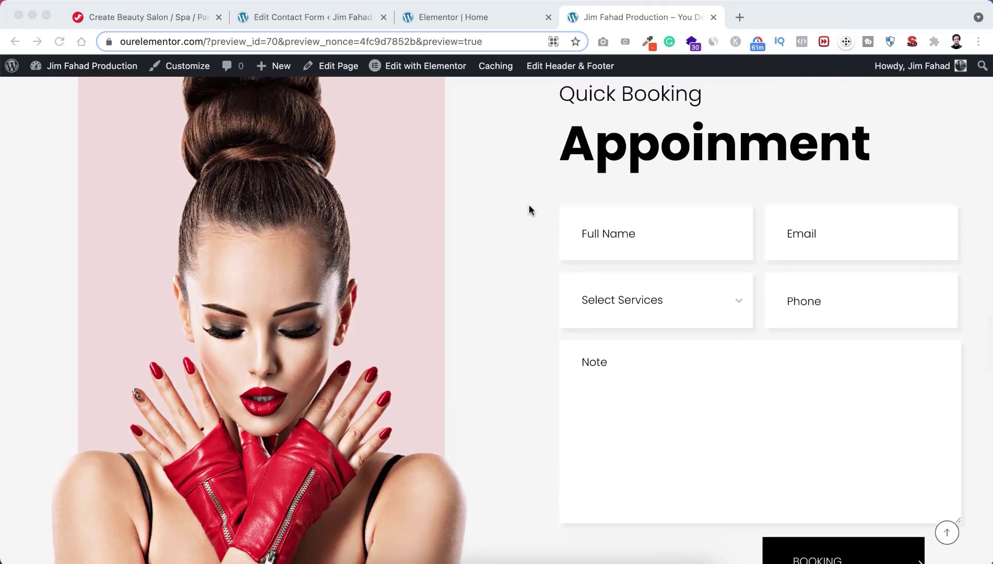
scroll(529, 209, down, 1)
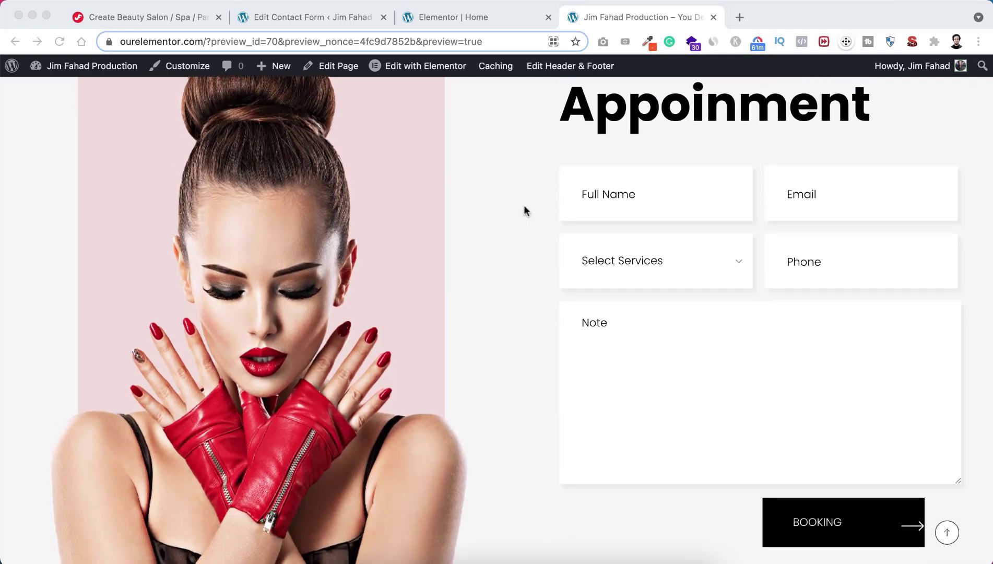
Step: Enter a test customer's full name and e-mail address in the booking form
click(605, 194)
text(Jim Fahad)
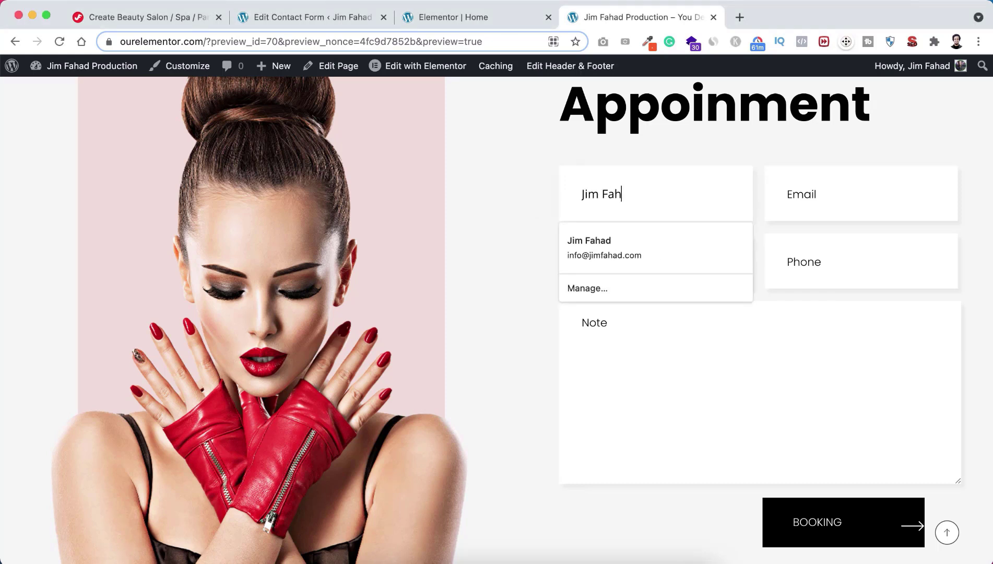
click(804, 194)
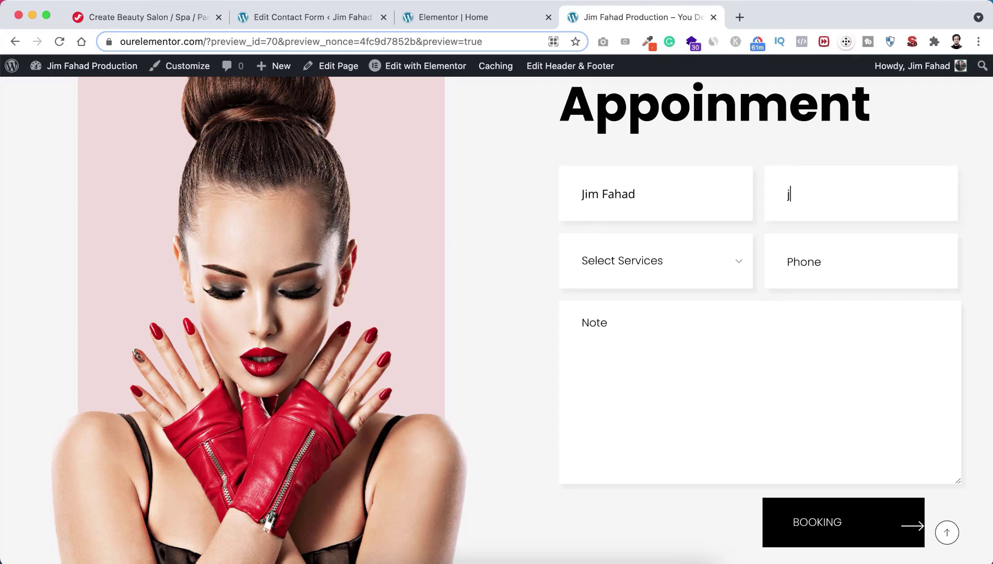
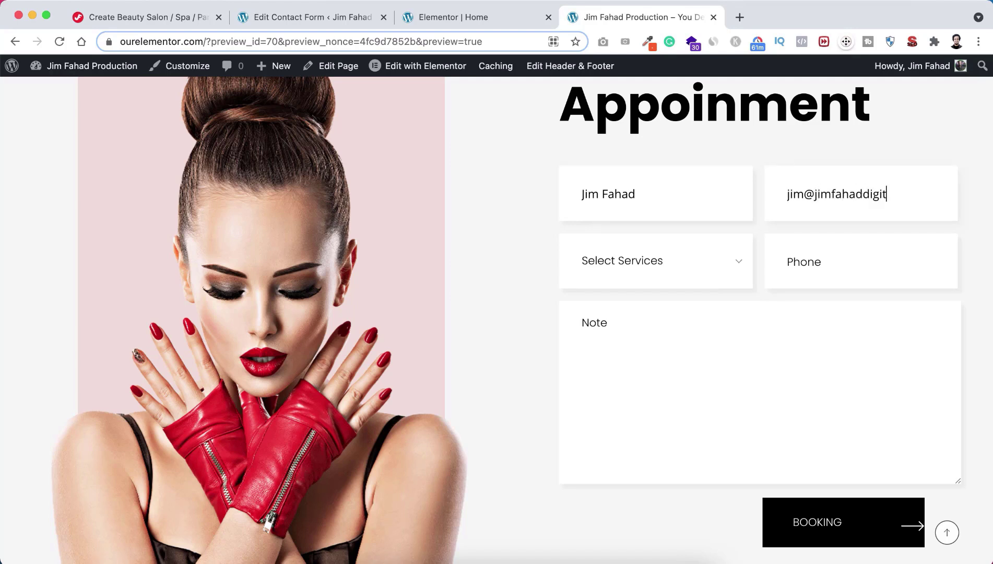
Step: Choose Service 1, enter a phone number and the note 'I want a exotic Hair Cut', then submit
click(642, 261)
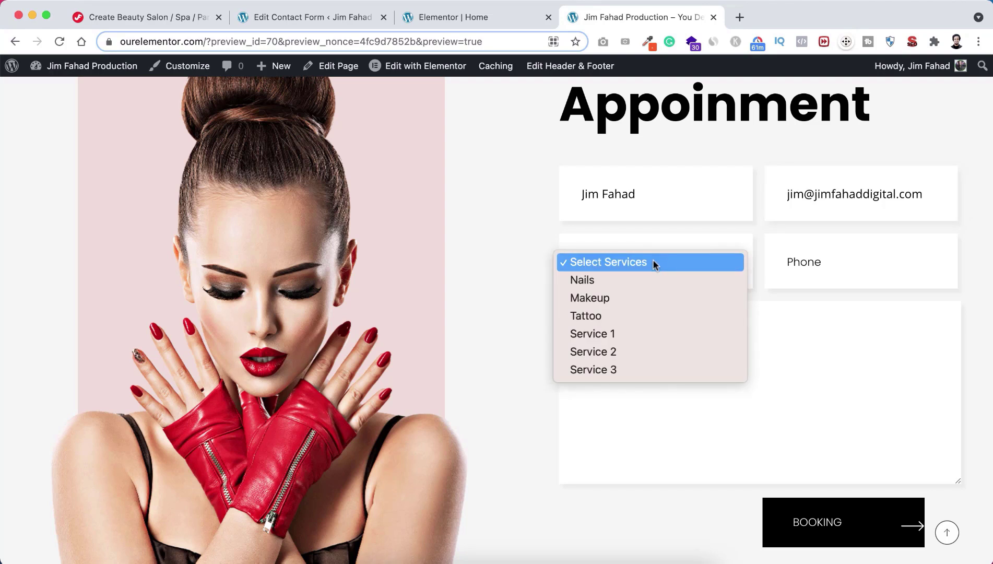
click(633, 334)
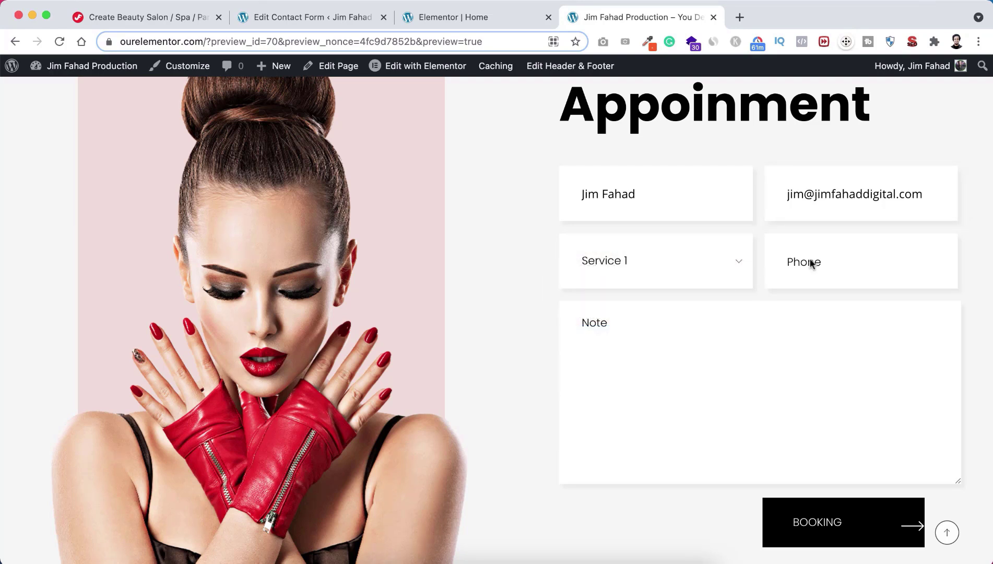
text(454545445)
text(I w)
text(ant a e)
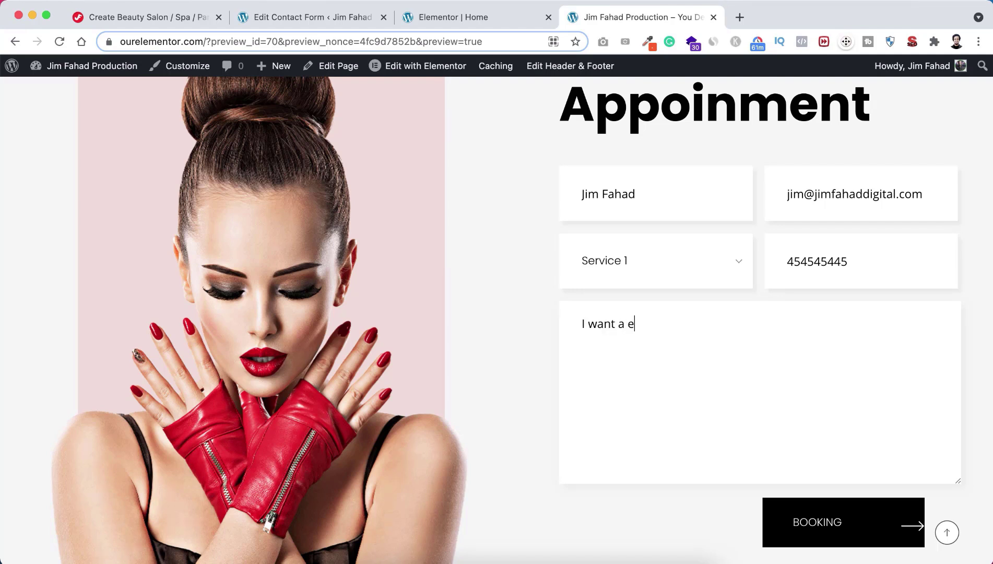
text(xotic Hair Cut!!!)
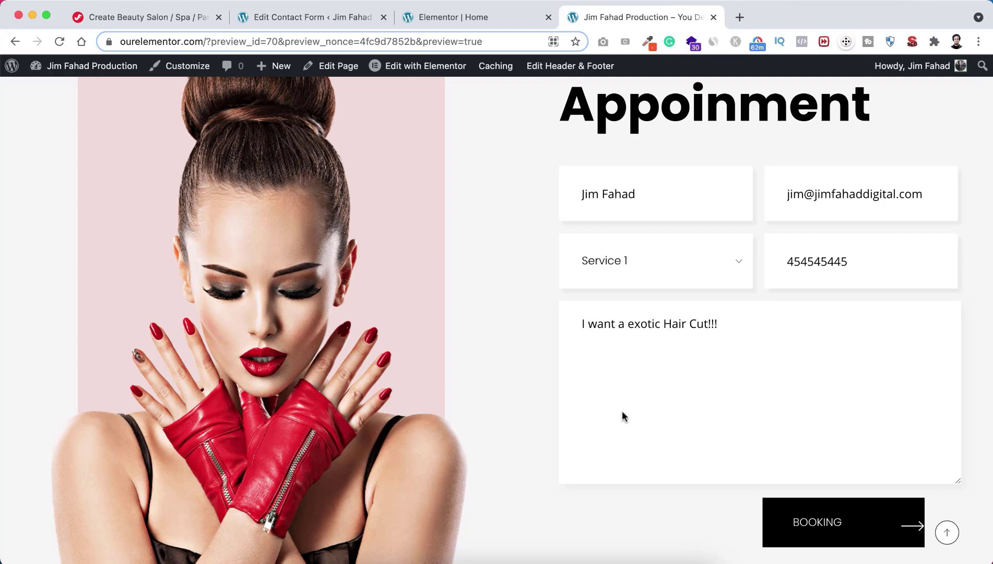
scroll(545, 398, down, 2)
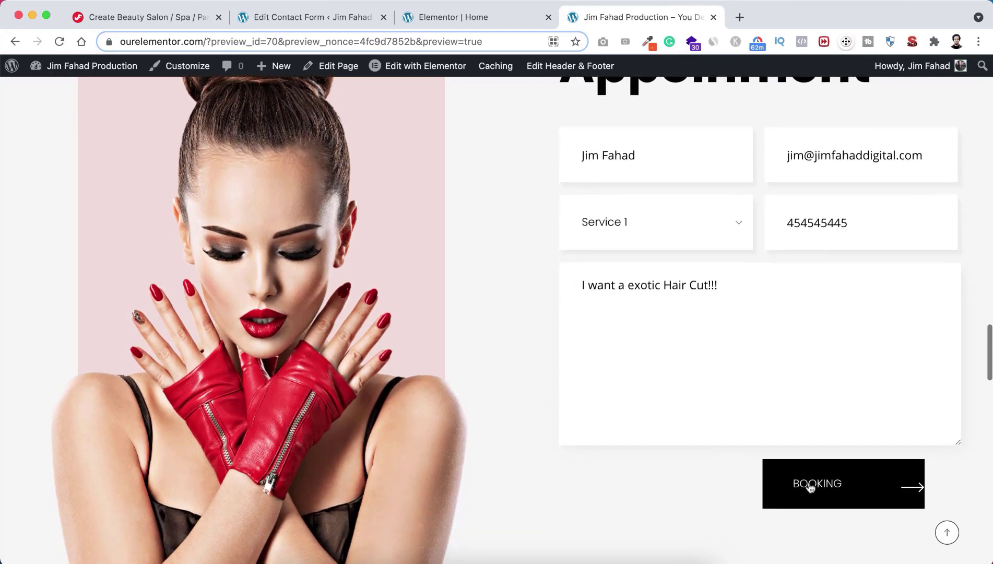
click(828, 485)
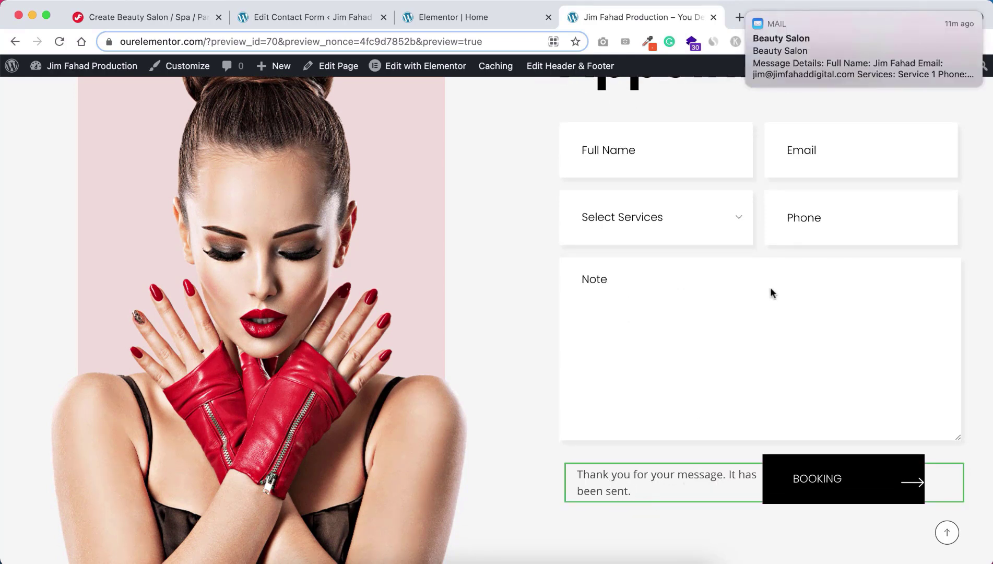
mouse_move(852, 47)
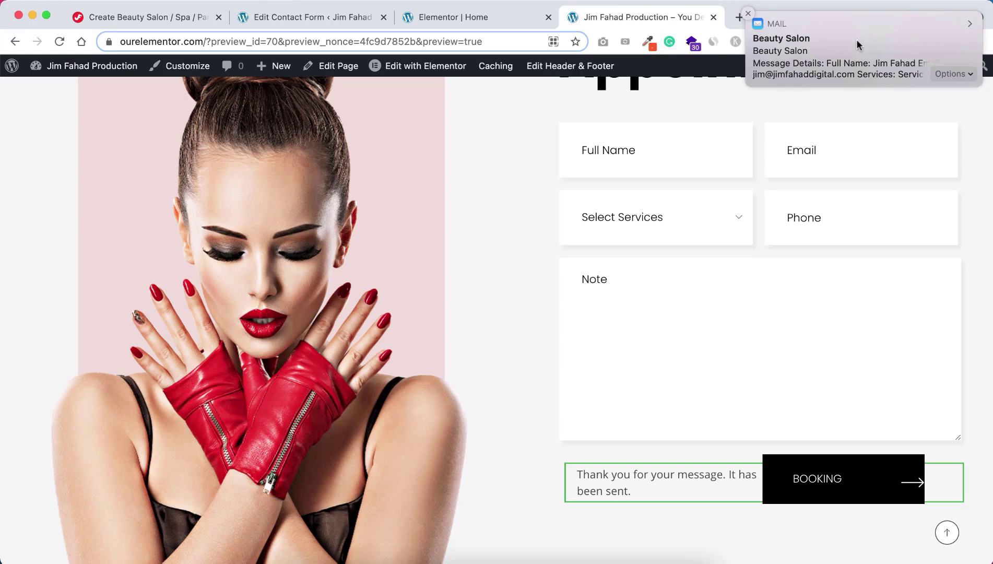
Step: Open the Beauty Salon booking e-mail in Mail and start a Reply All beginning 'Sure'
click(857, 44)
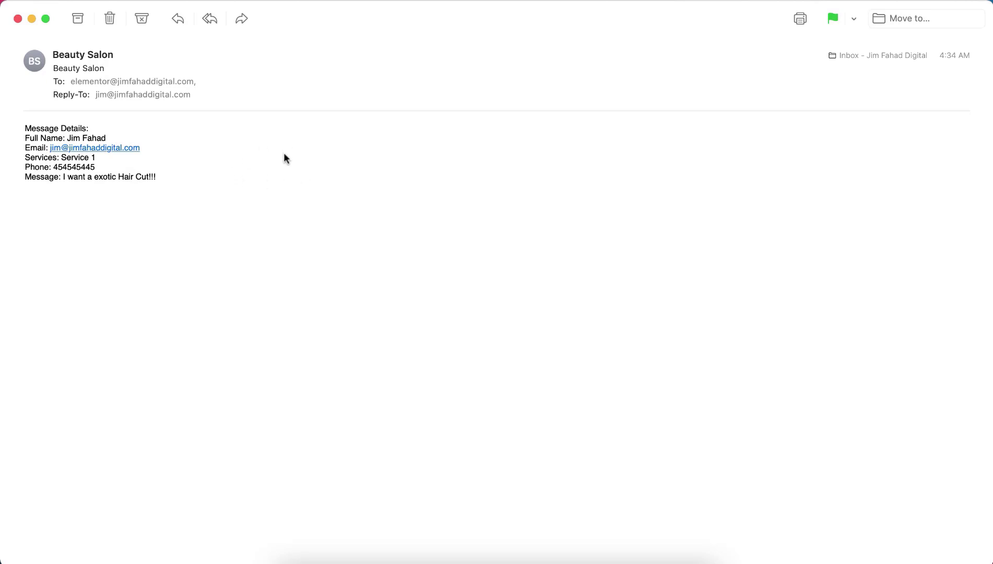
mouse_move(473, 95)
click(508, 111)
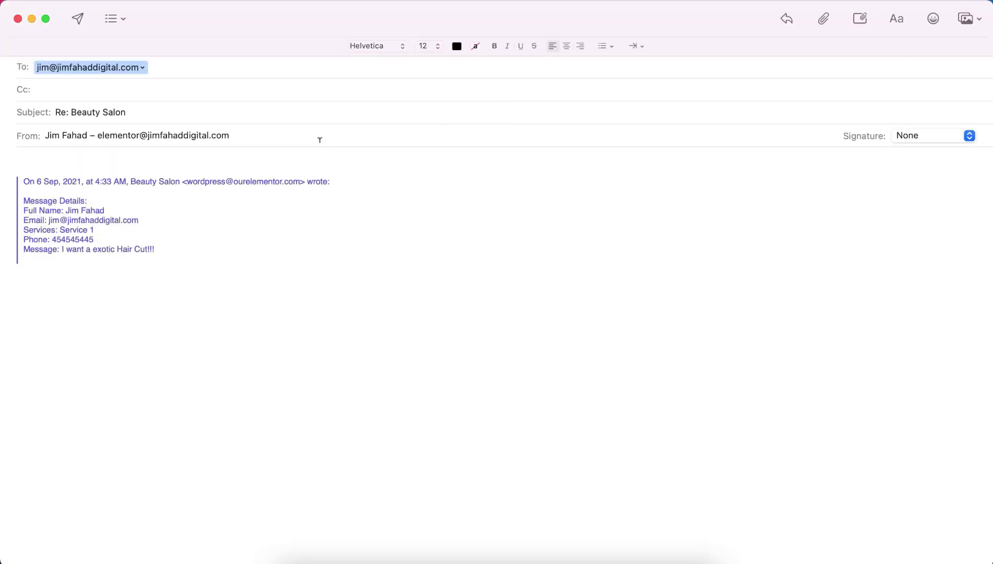
text(Sure!! Please)
Step: Scroll through the salon homepage preview, then play and close the How to Work? video
click(318, 558)
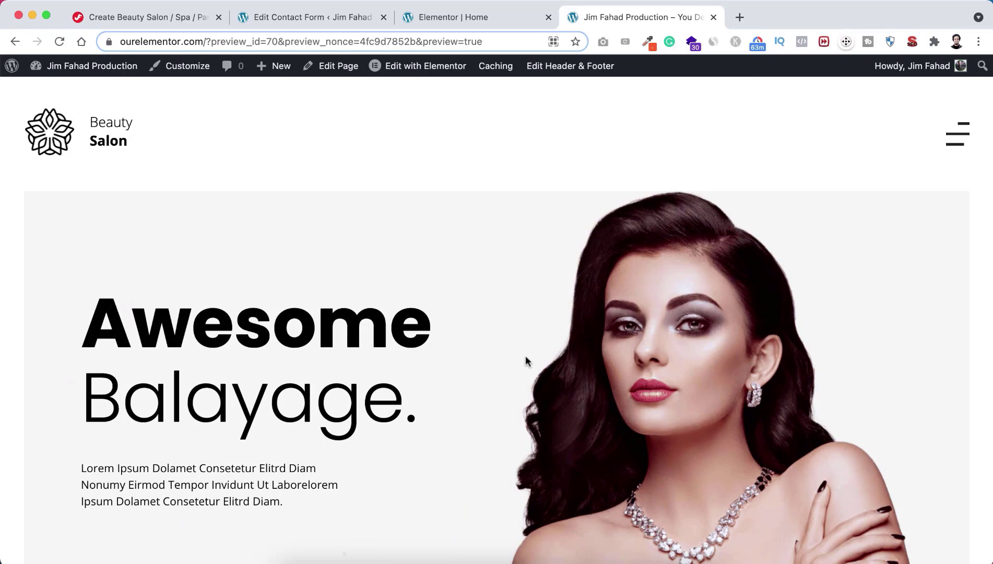
scroll(525, 356, down, 4)
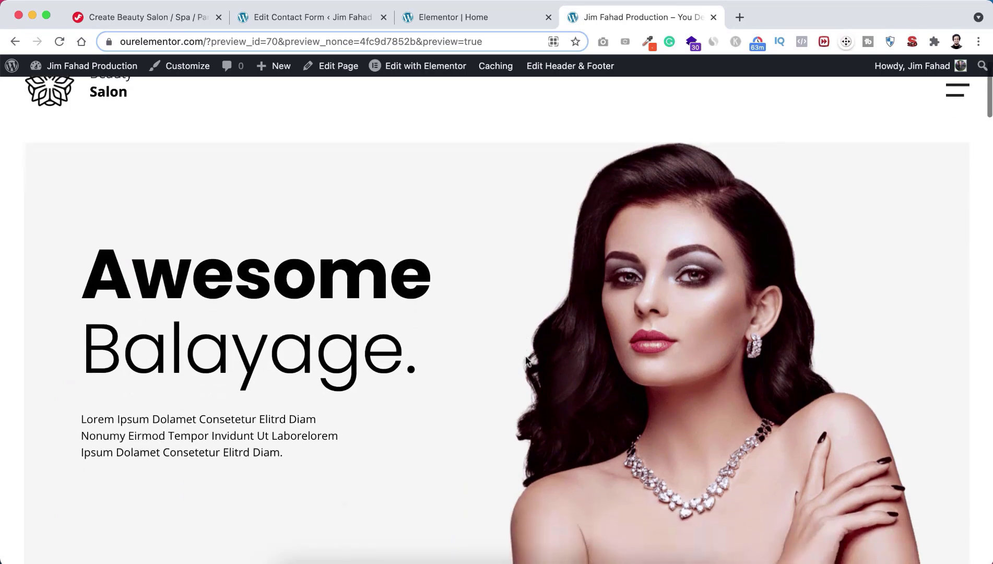
scroll(525, 360, down, 6)
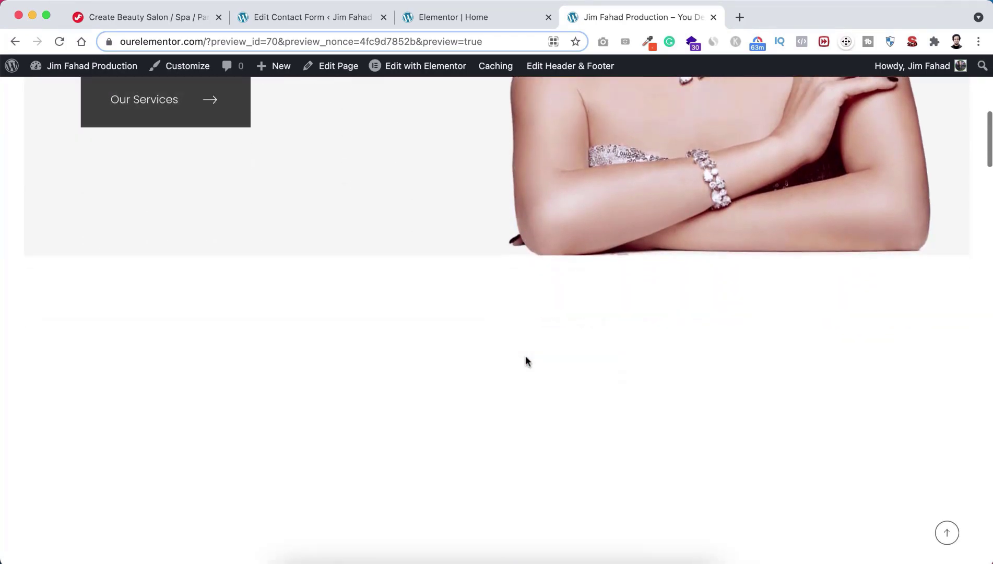
scroll(525, 360, down, 5)
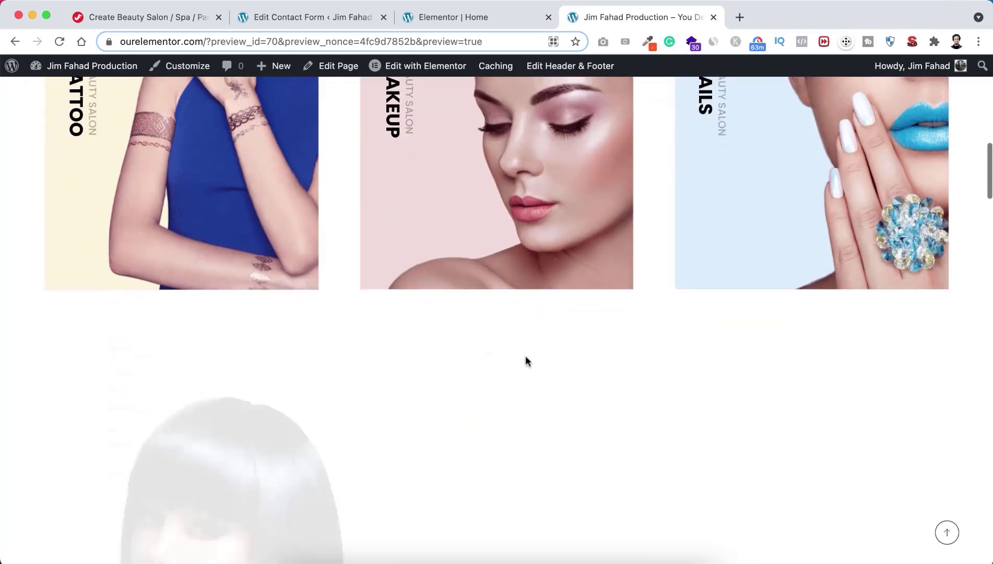
scroll(525, 360, down, 10)
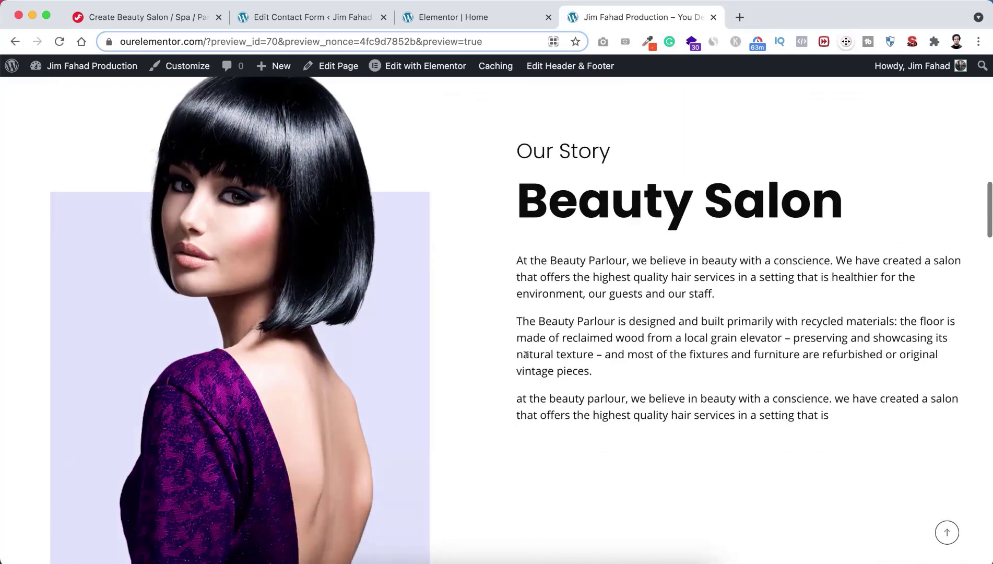
scroll(526, 354, down, 7)
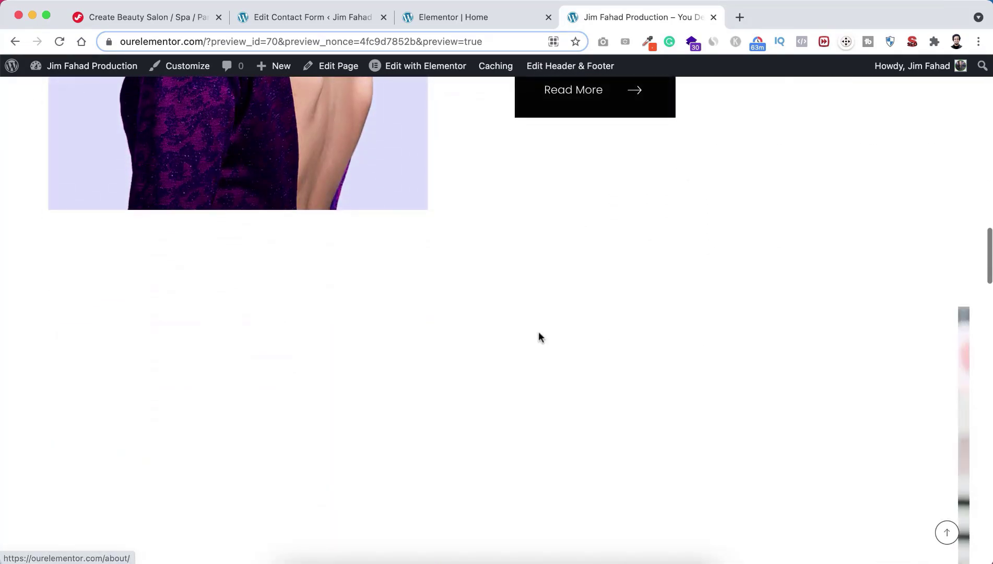
scroll(538, 332, down, 2)
scroll(538, 332, up, 1)
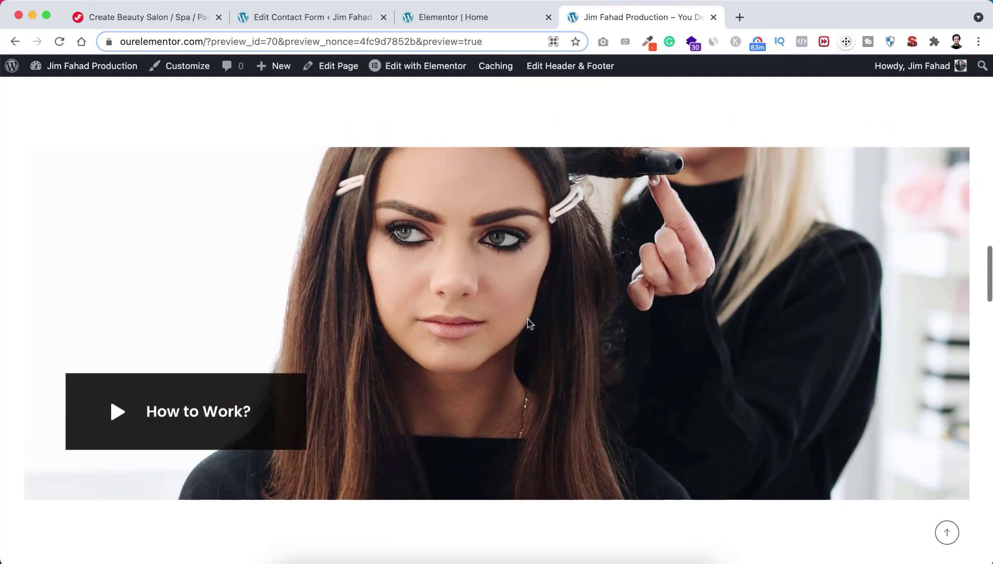
click(217, 414)
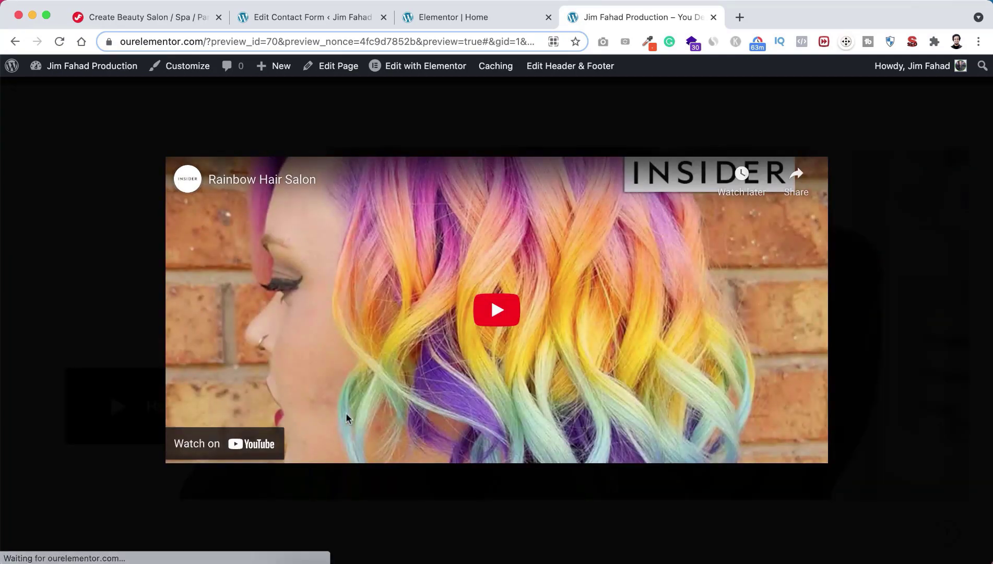
click(104, 269)
Step: Scroll down to the footer, then use the back-to-top button to return to the hero section
scroll(458, 351, down, 7)
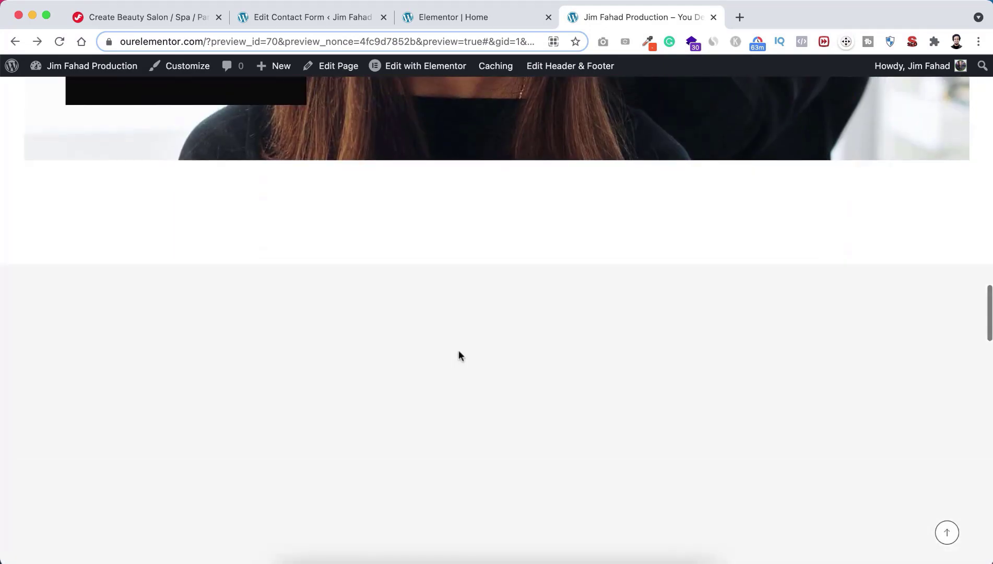
scroll(459, 350, down, 4)
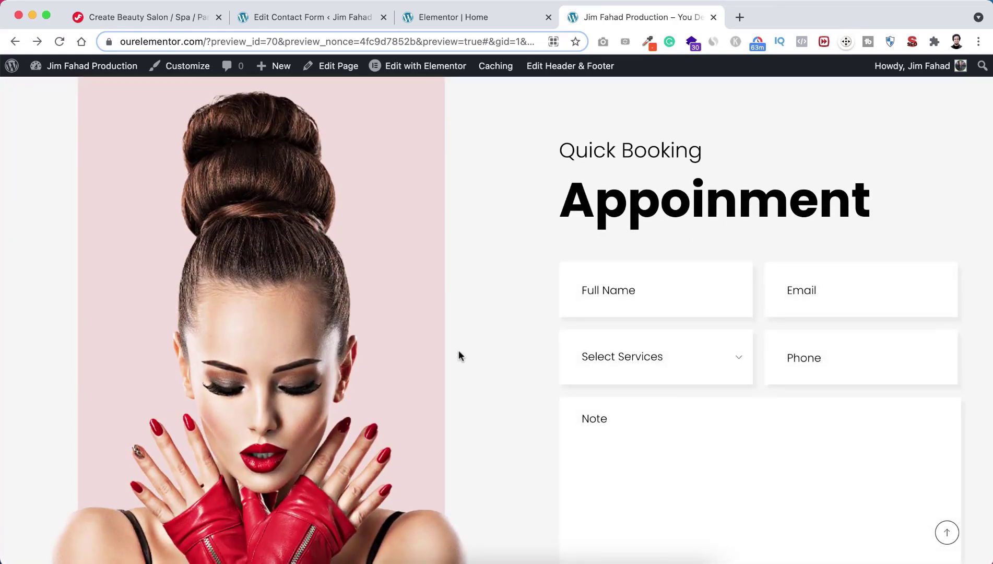
scroll(495, 387, down, 7)
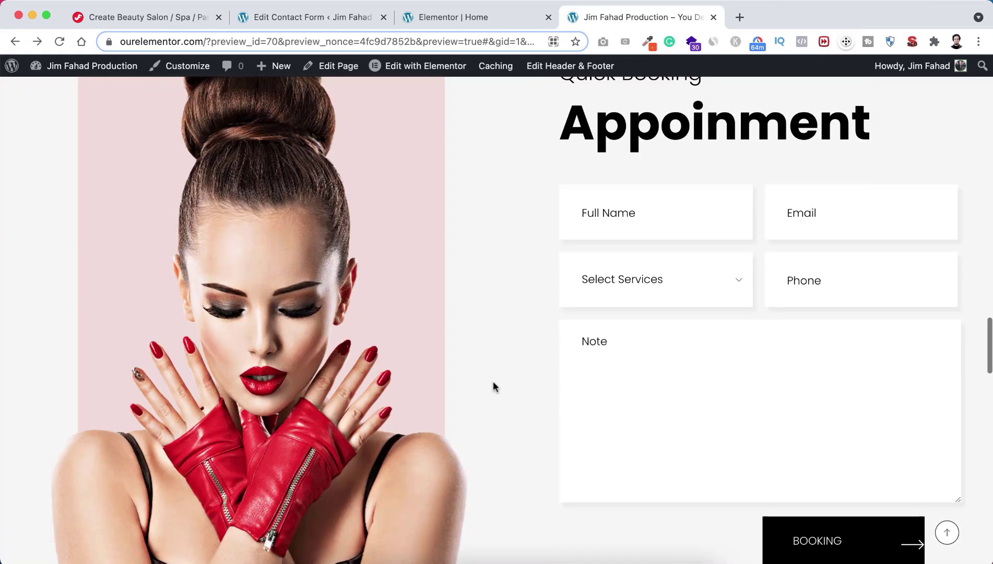
scroll(495, 387, down, 5)
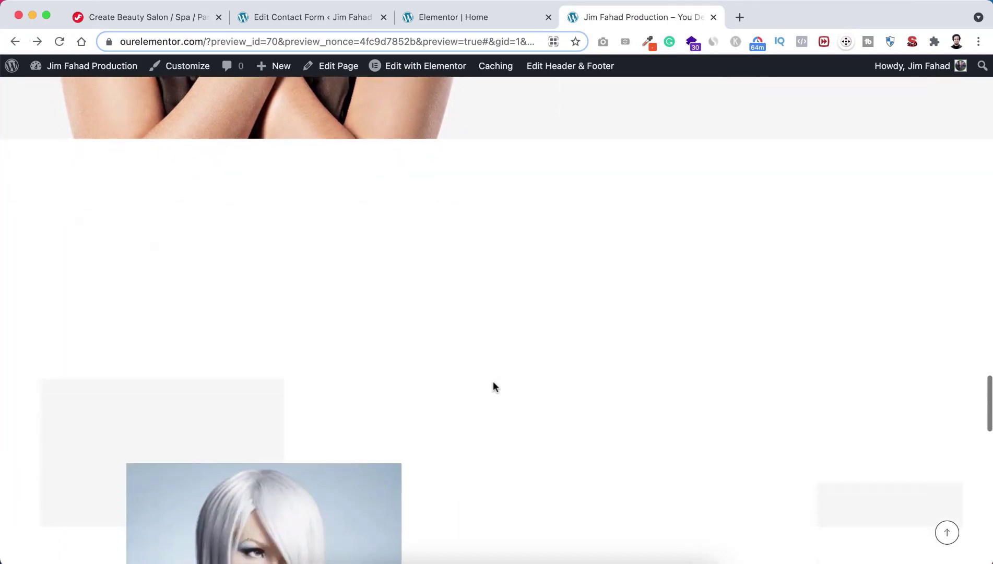
scroll(494, 385, down, 4)
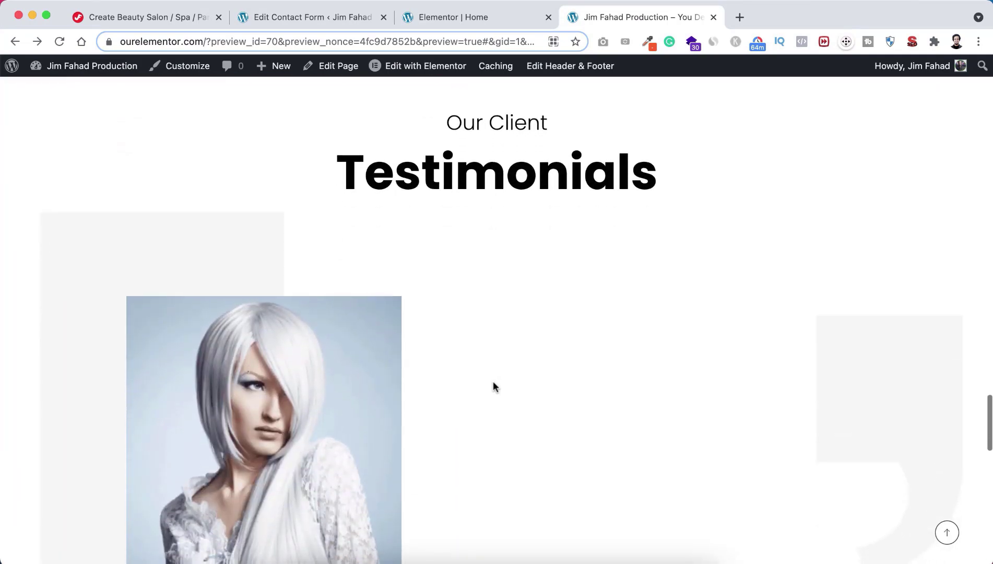
scroll(494, 386, down, 7)
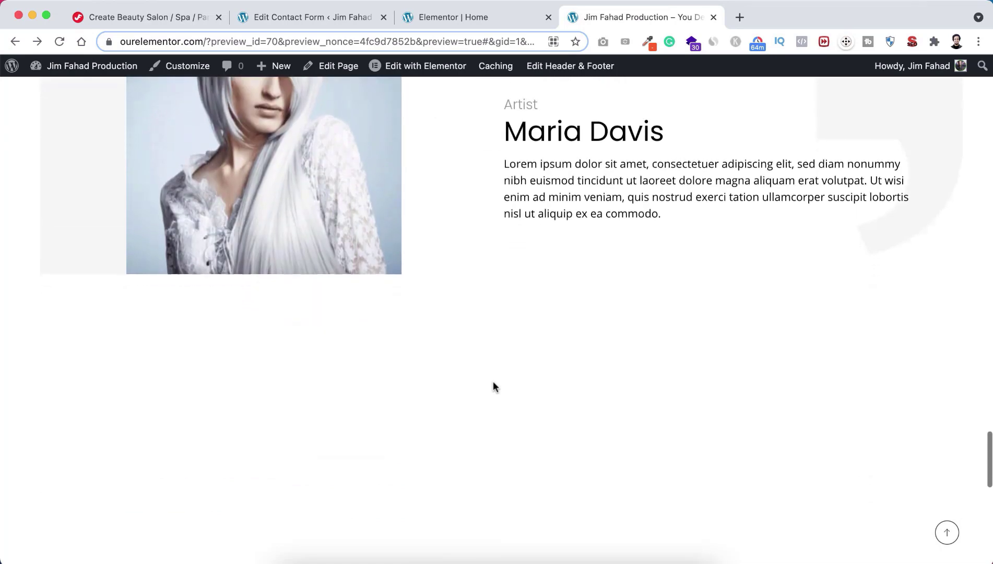
scroll(494, 386, down, 5)
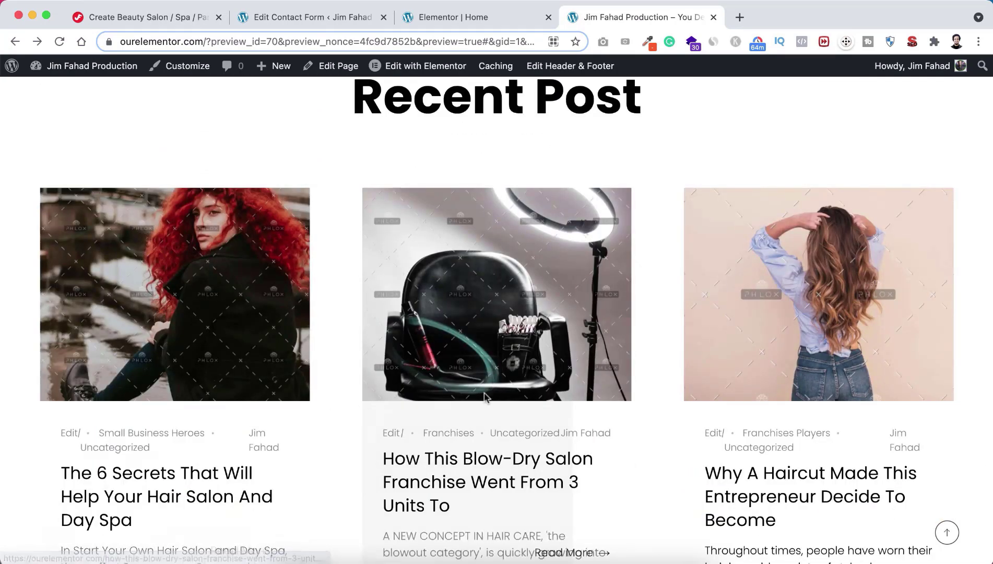
scroll(574, 434, down, 6)
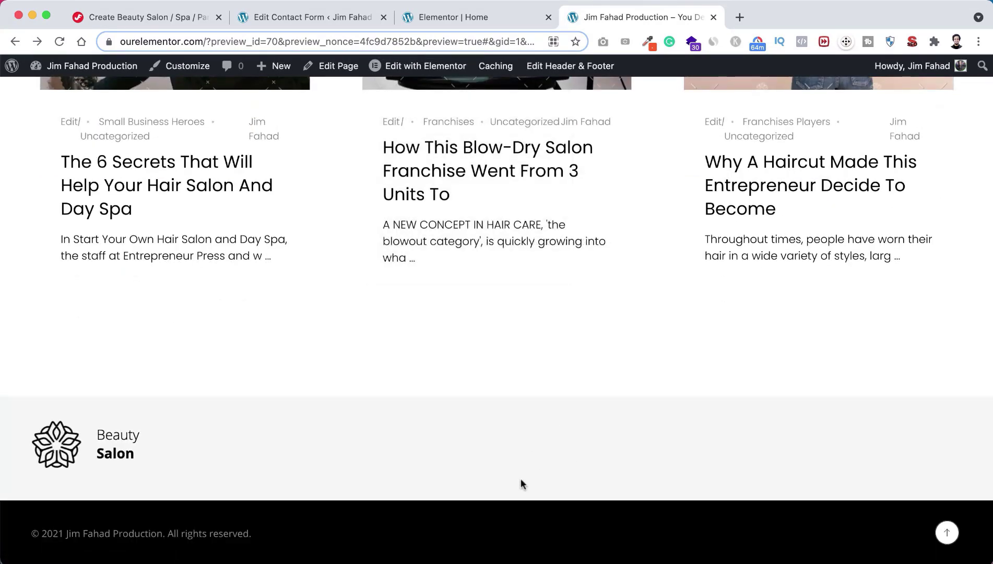
click(947, 533)
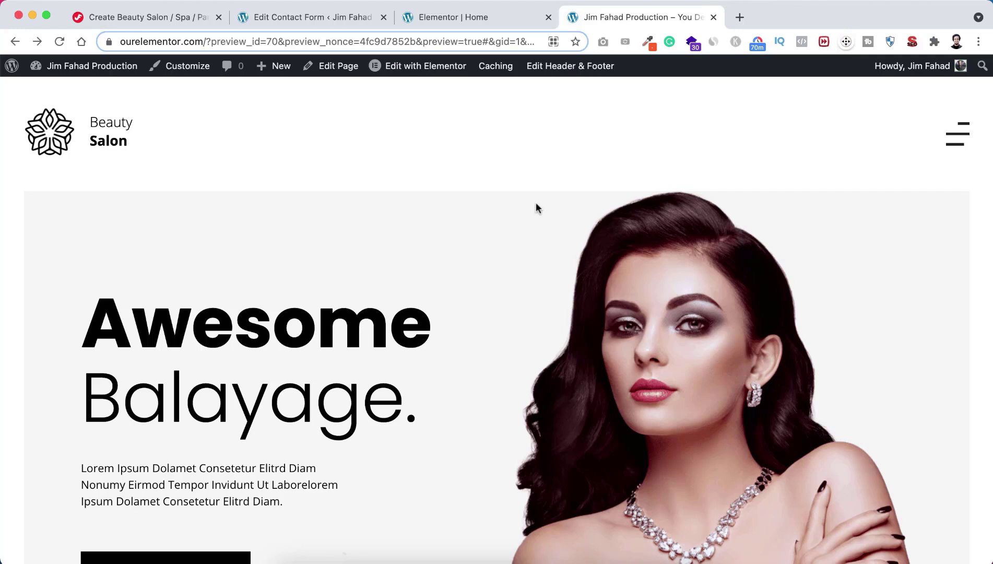
click(473, 21)
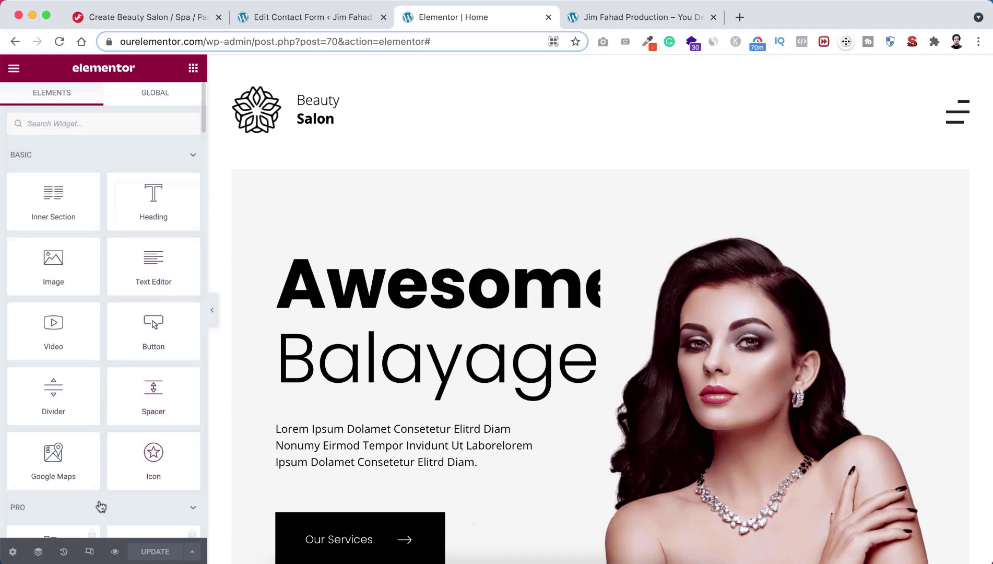
click(89, 552)
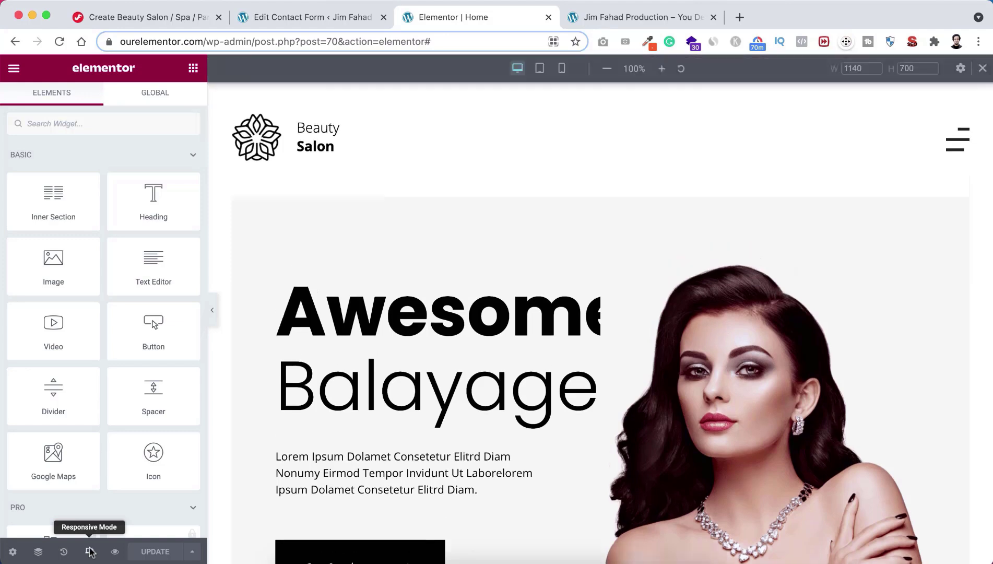
click(539, 68)
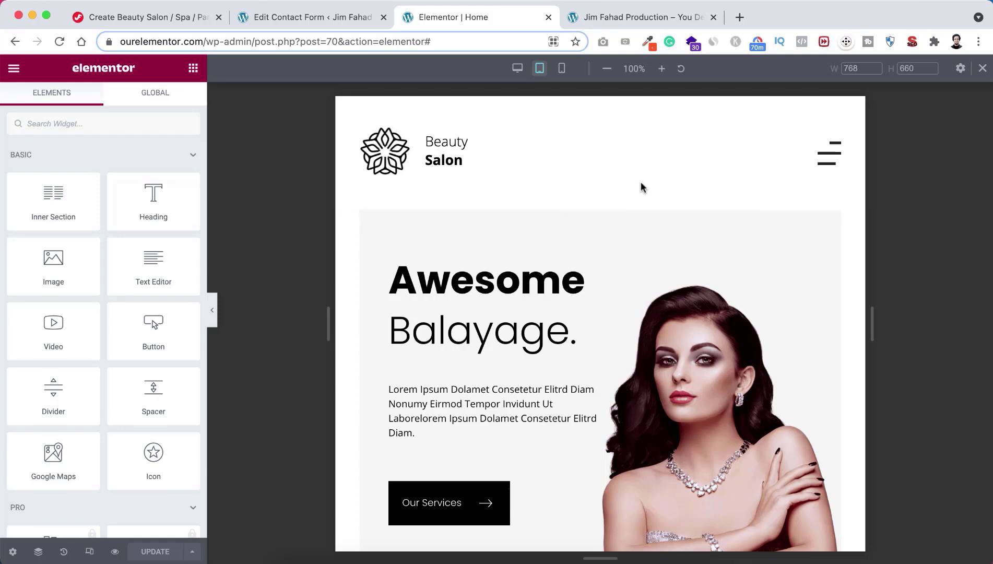
scroll(601, 323, down, 2)
scroll(601, 326, down, 10)
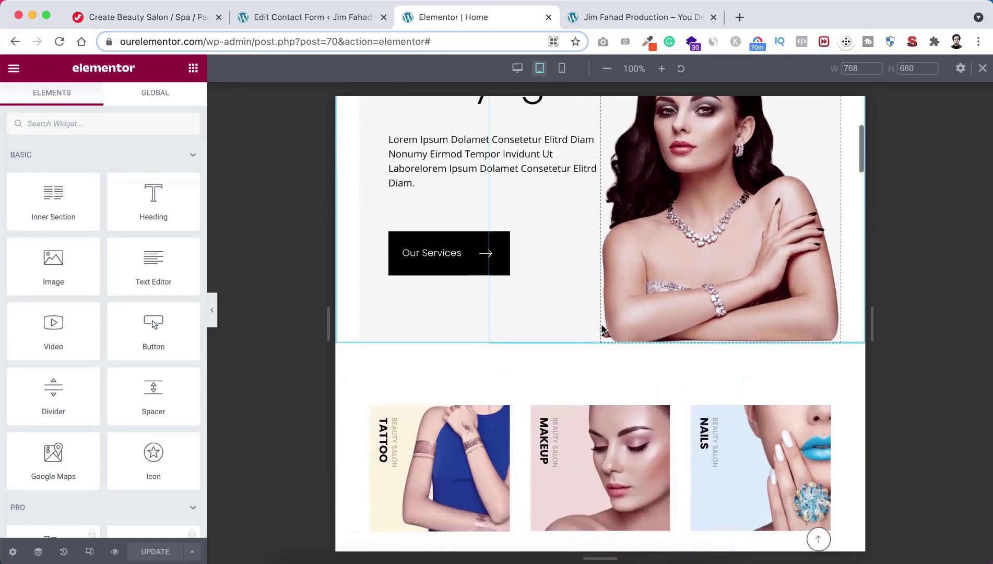
scroll(602, 328, down, 14)
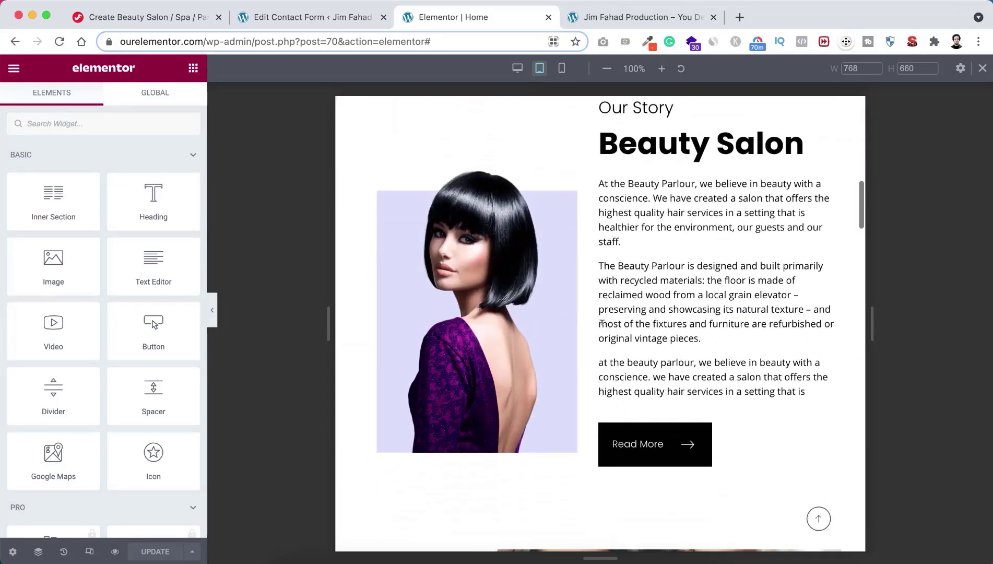
scroll(602, 328, down, 5)
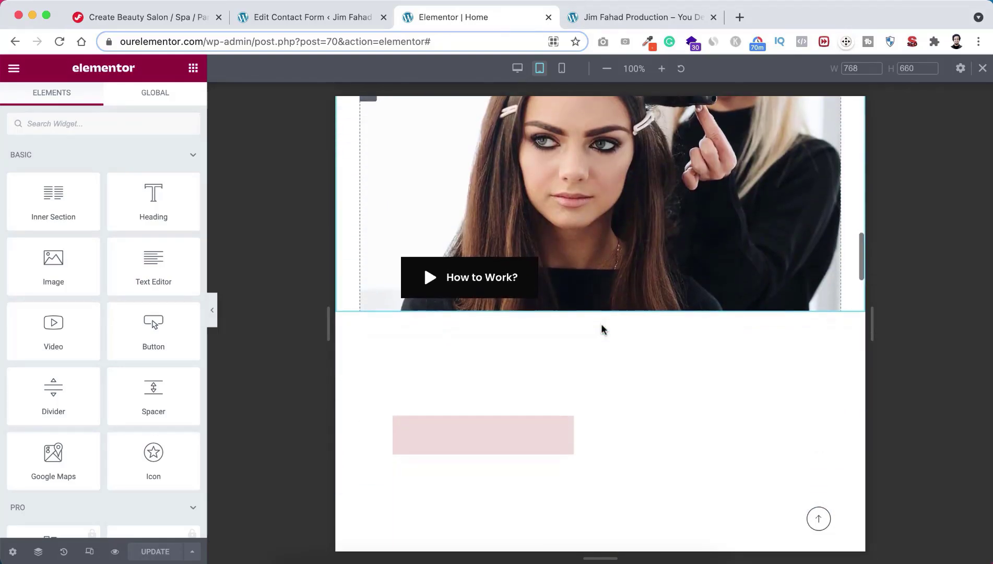
scroll(603, 329, down, 11)
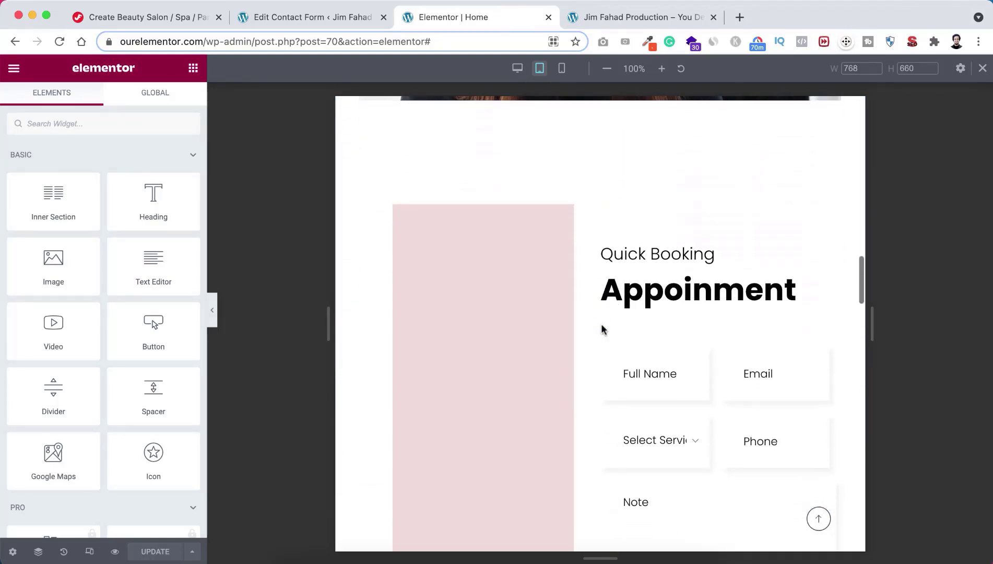
scroll(602, 328, down, 10)
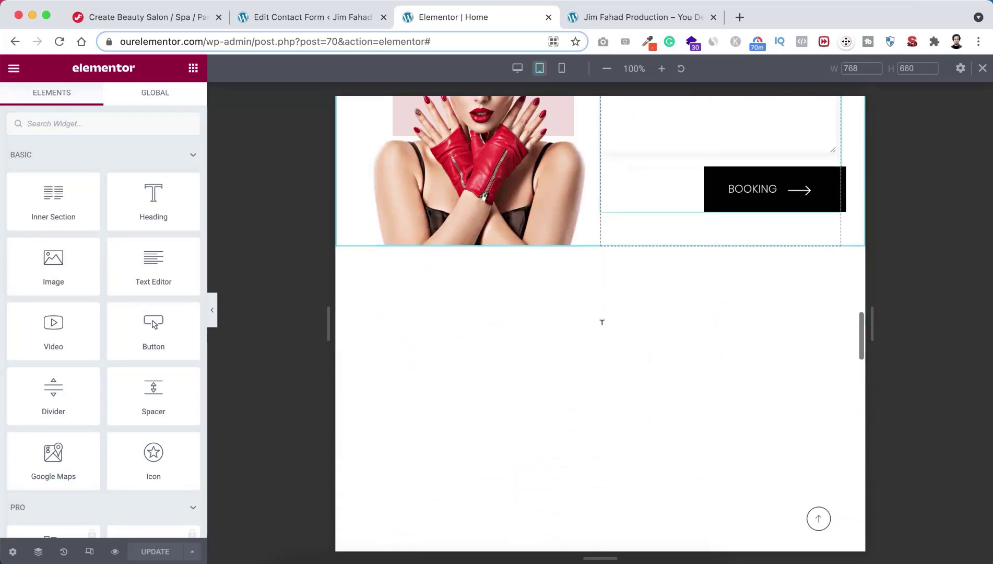
scroll(602, 328, down, 13)
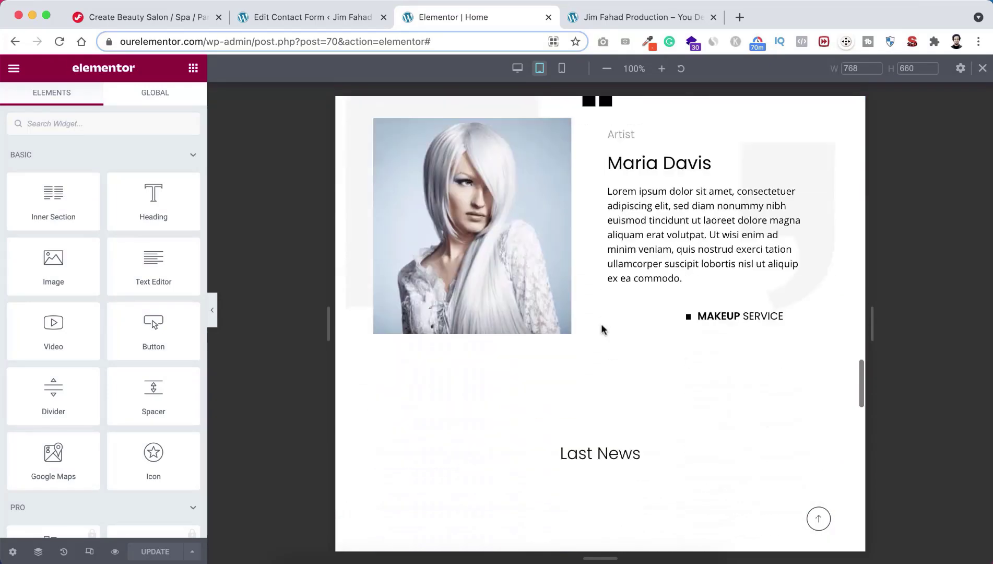
scroll(602, 325, down, 4)
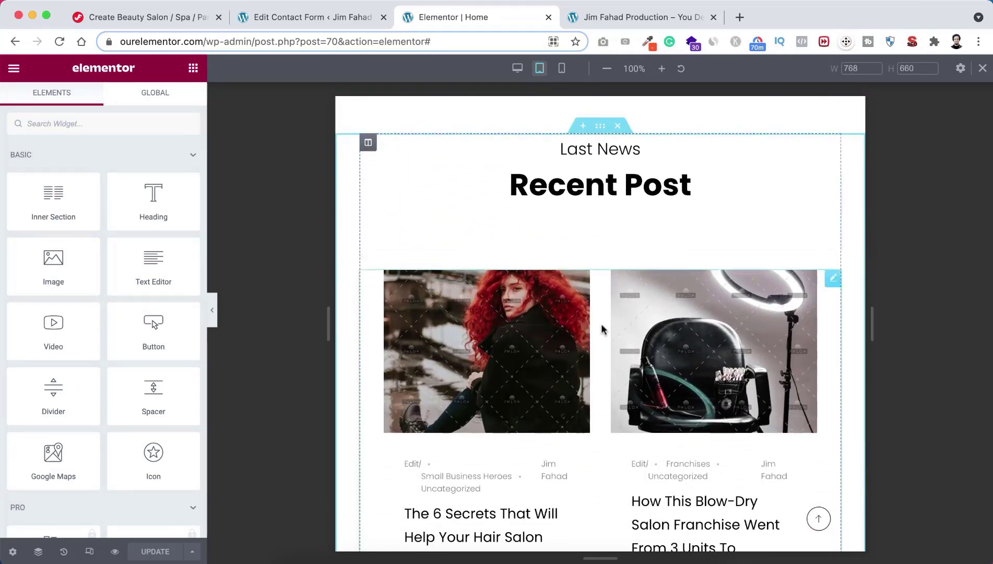
scroll(602, 328, down, 15)
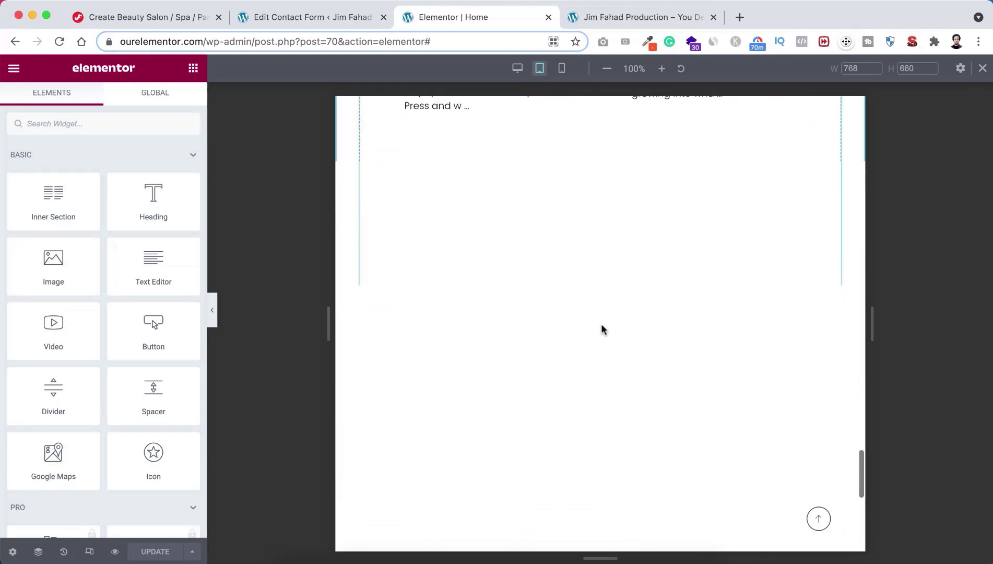
scroll(602, 329, down, 10)
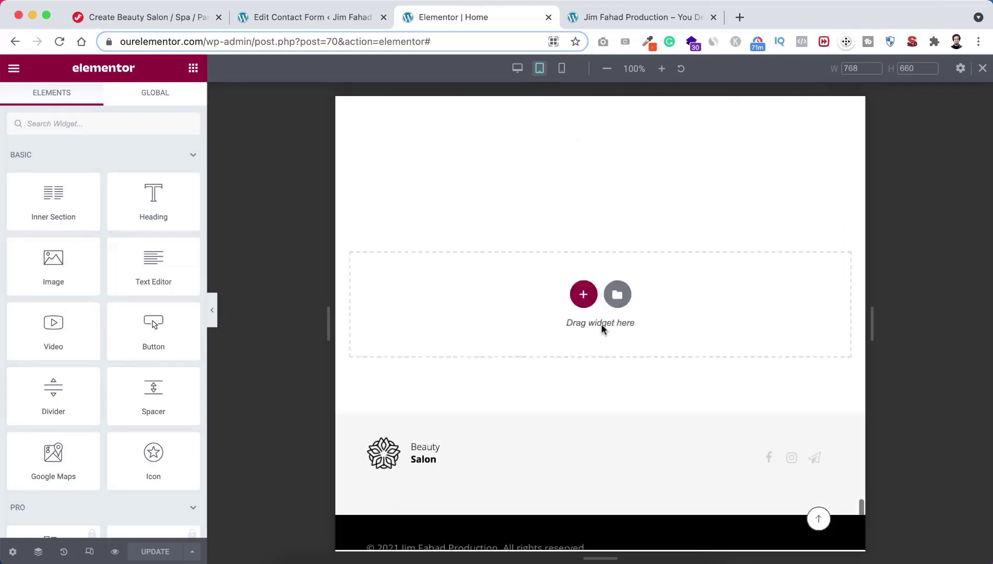
scroll(602, 329, up, 4)
scroll(602, 328, up, 20)
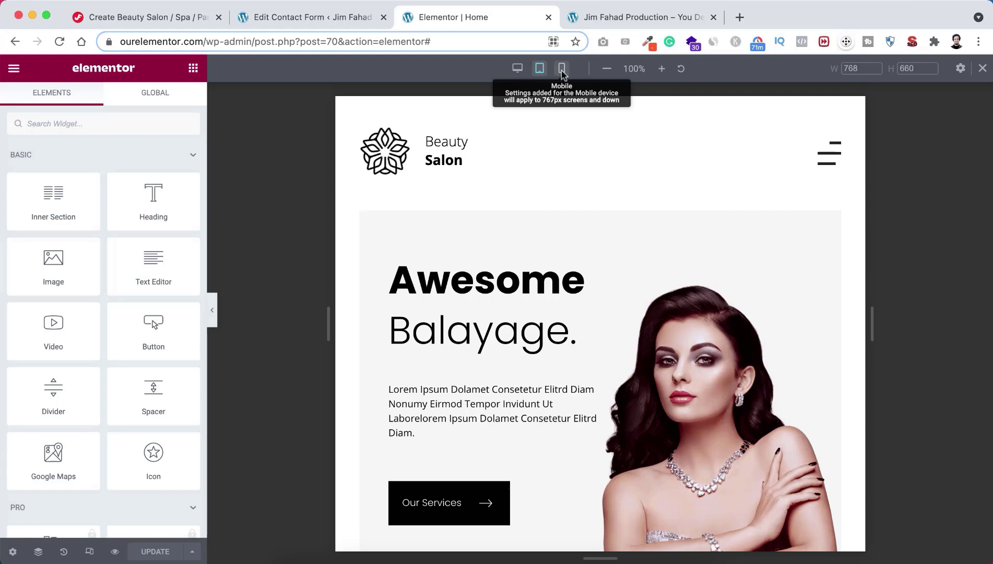
Step: Preview the home page at mobile width and open and close its fullscreen menu
click(562, 72)
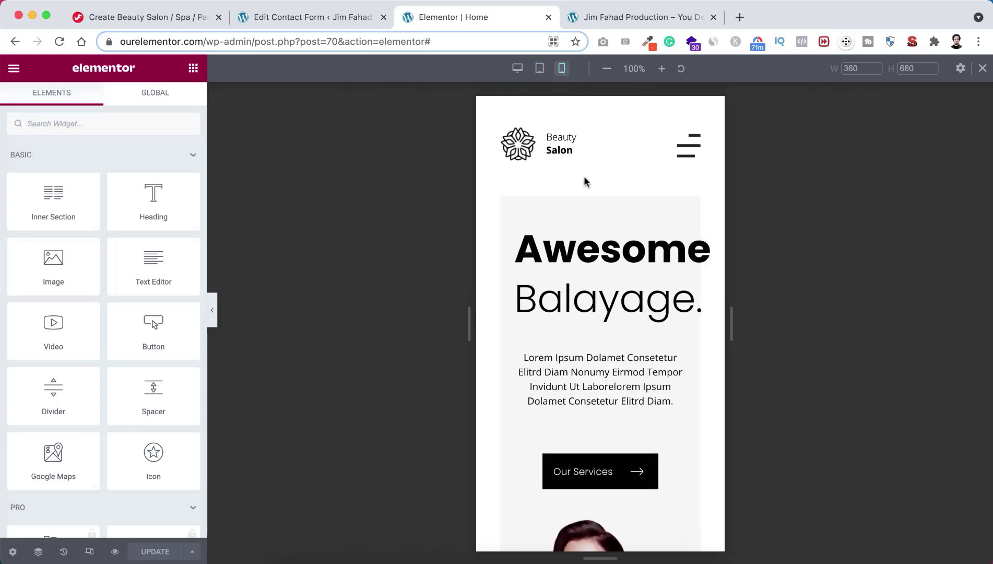
click(689, 151)
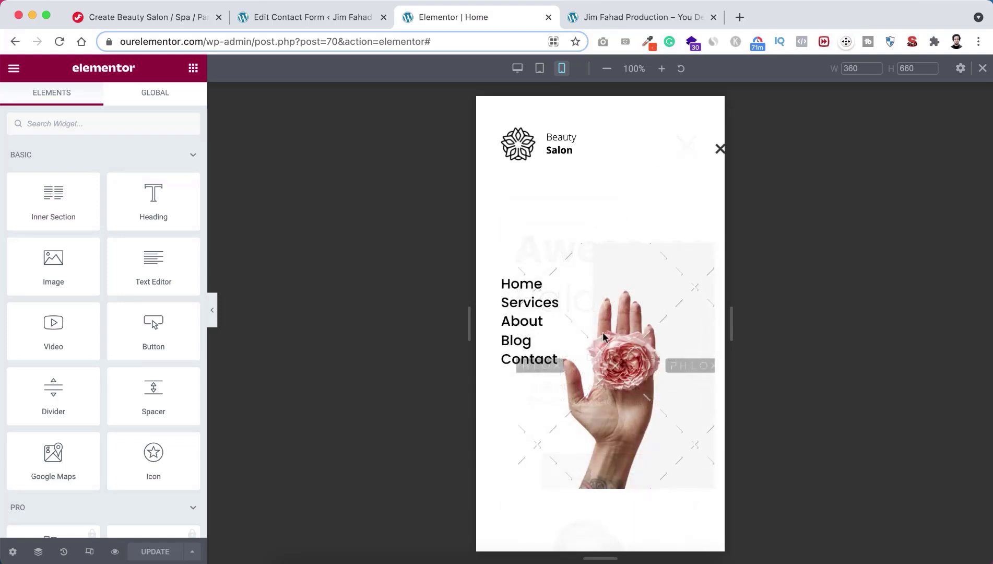
click(719, 151)
Step: Scroll down through the mobile page sections to the centred footer and back up
scroll(604, 365, down, 10)
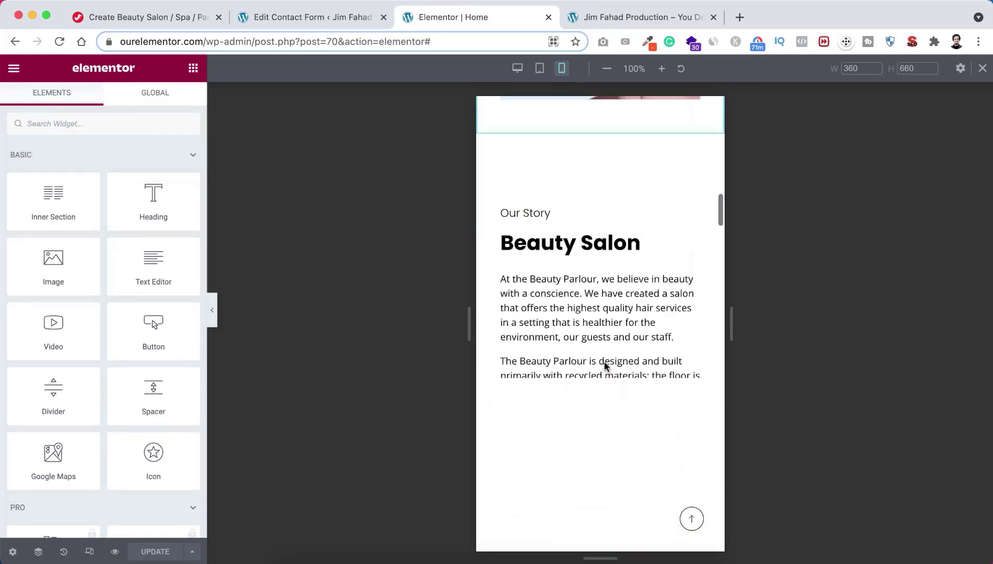
scroll(606, 365, down, 15)
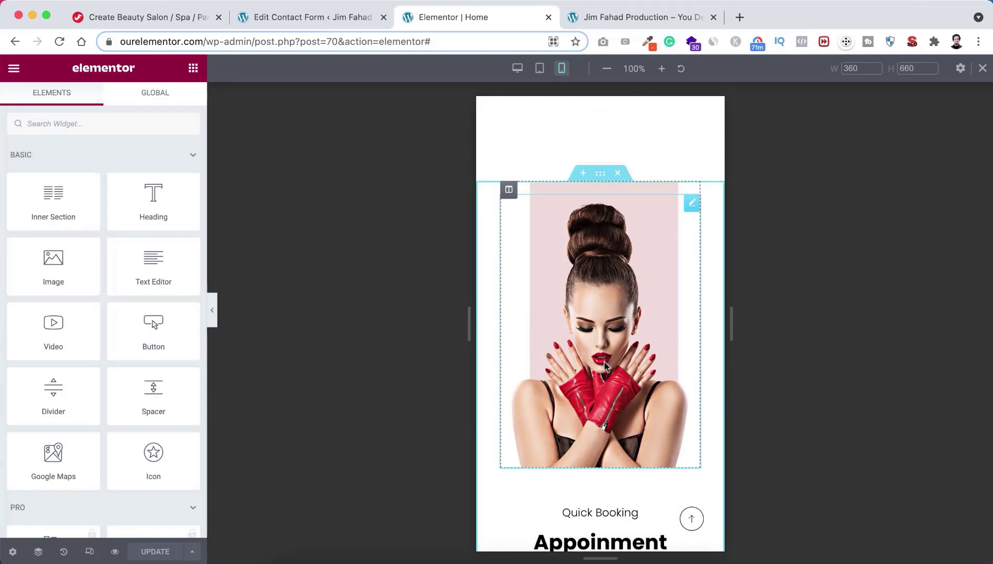
scroll(605, 366, down, 15)
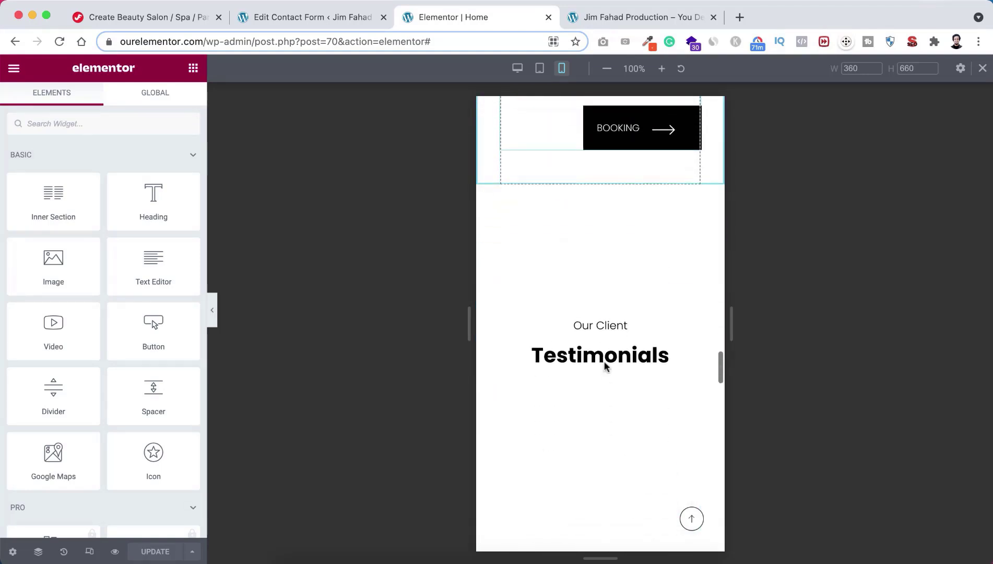
scroll(606, 365, down, 10)
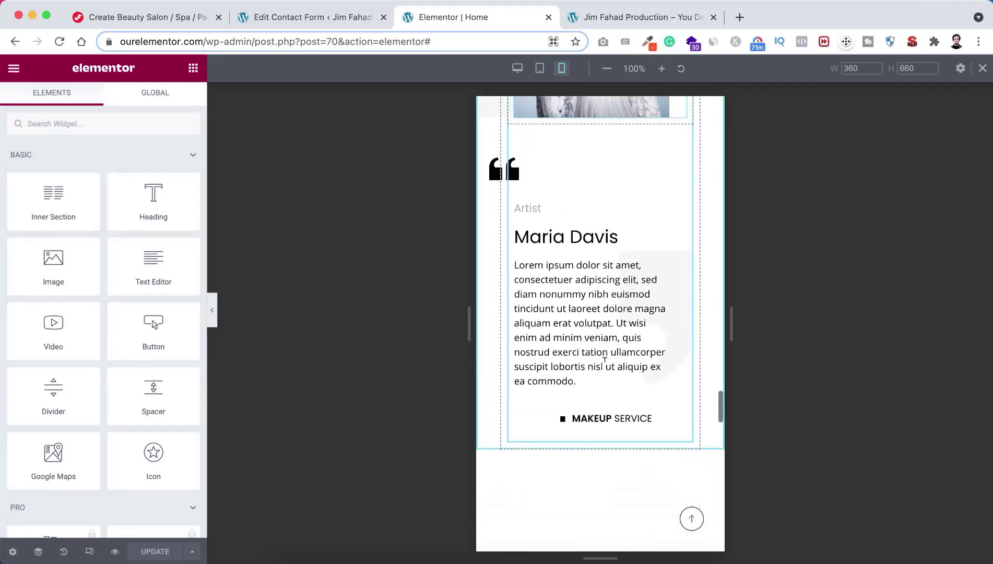
scroll(605, 360, down, 15)
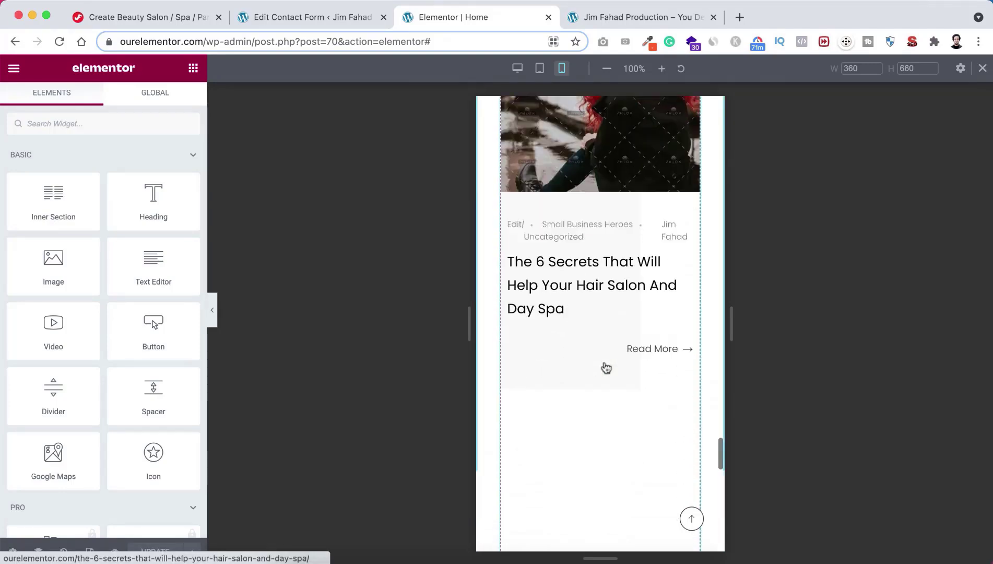
scroll(606, 368, down, 15)
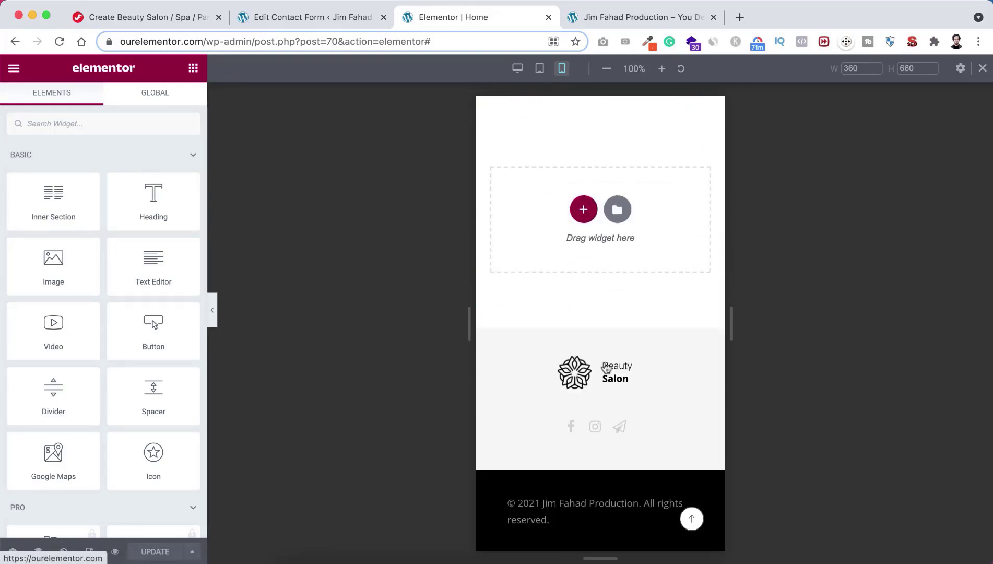
scroll(603, 326, up, 20)
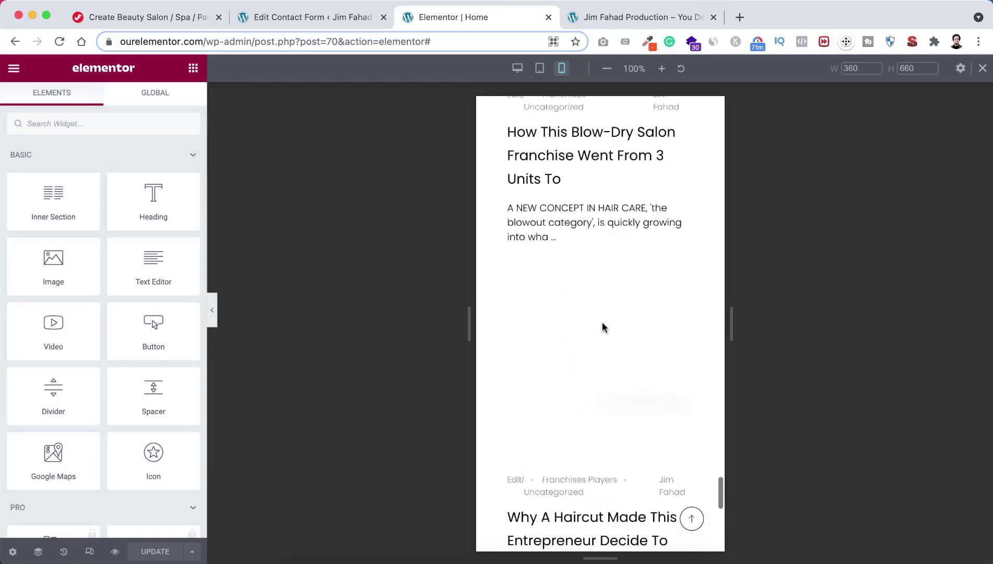
scroll(603, 328, up, 20)
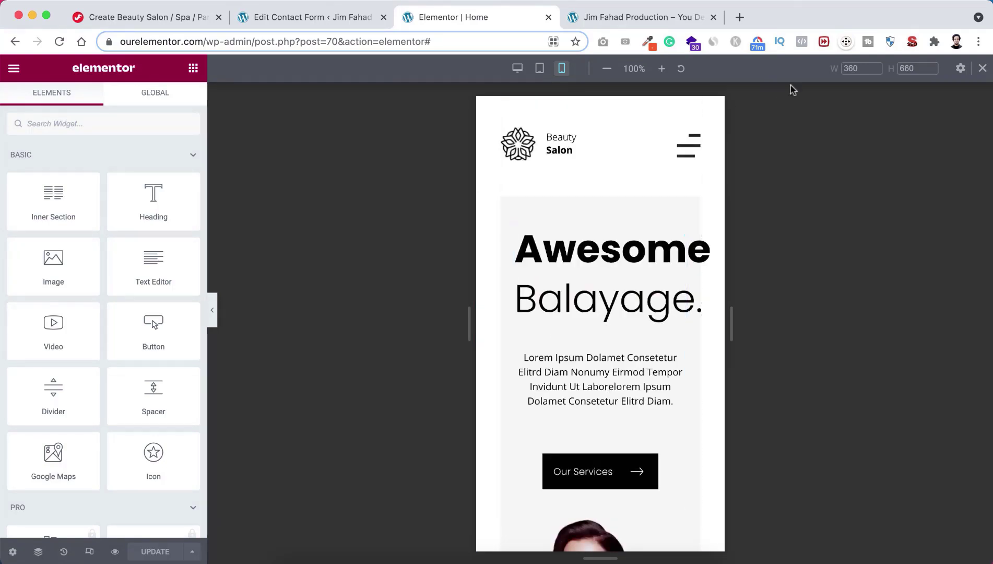
Step: Return to desktop view, check the fullscreen menu overlay, then view the footer and jump back to top
click(981, 69)
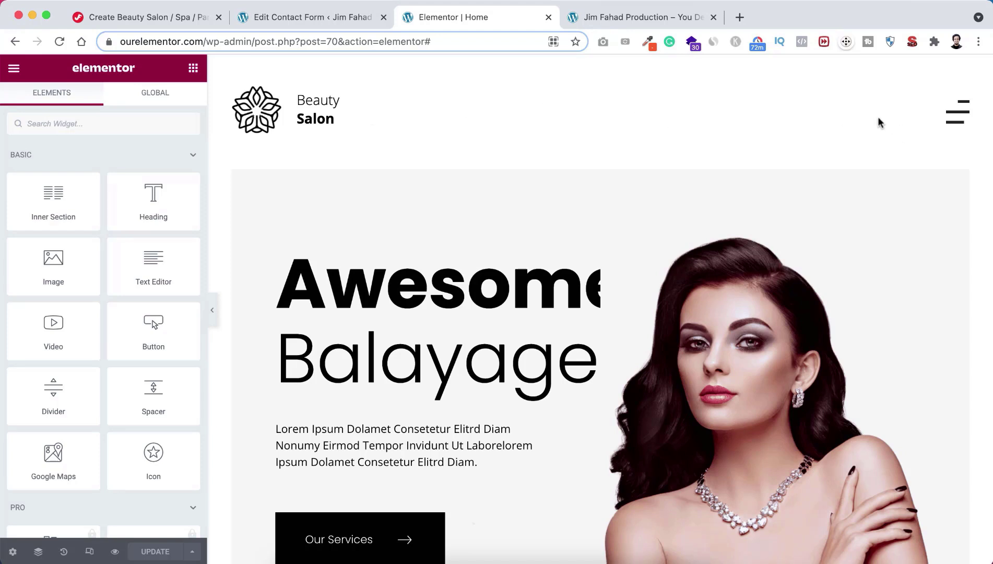
click(956, 118)
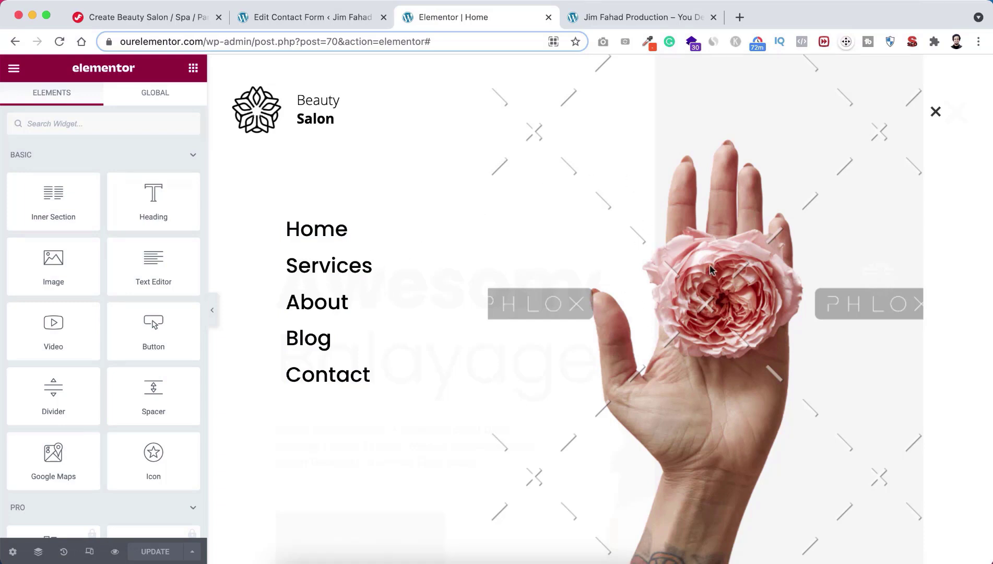
click(936, 113)
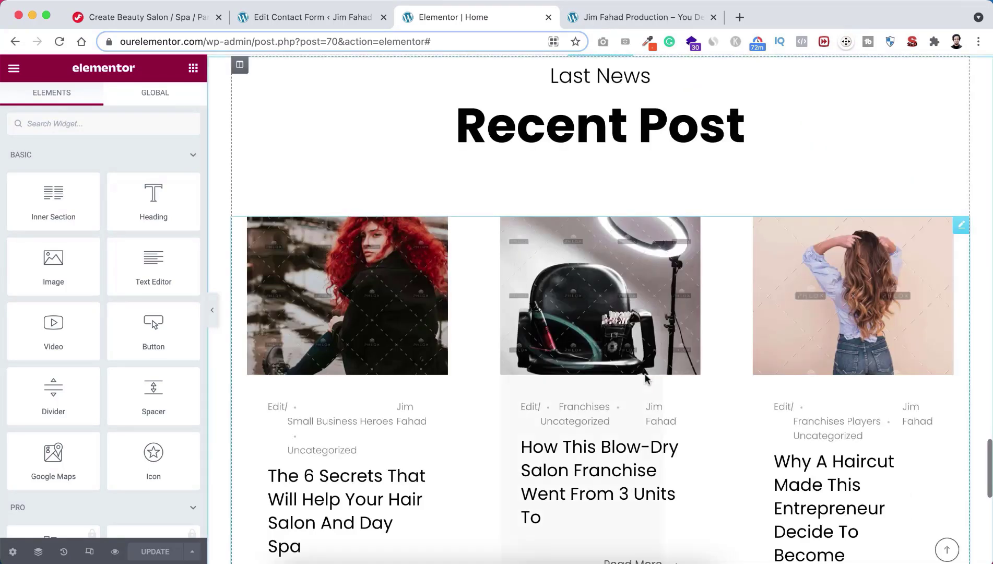
scroll(645, 379, down, 10)
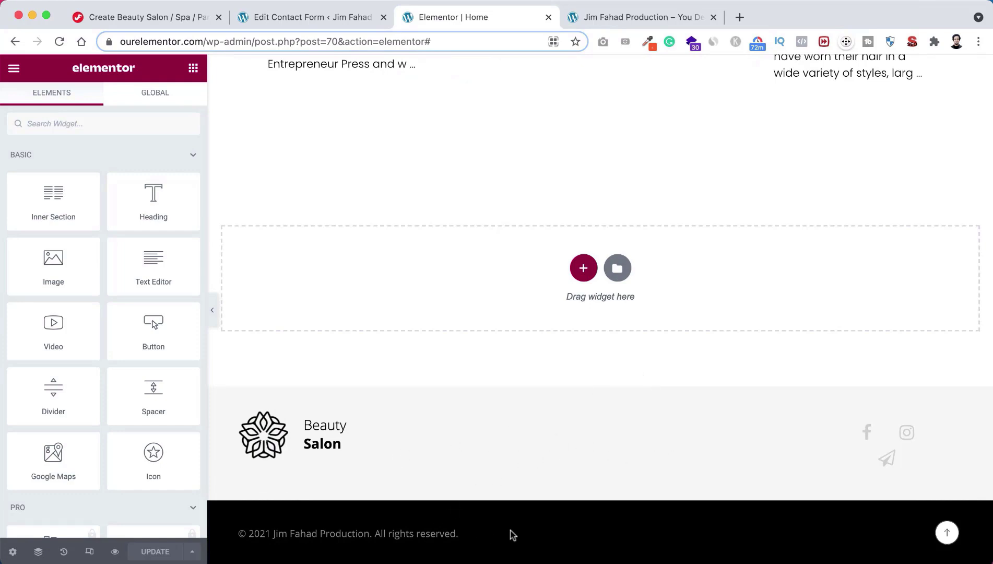
click(947, 534)
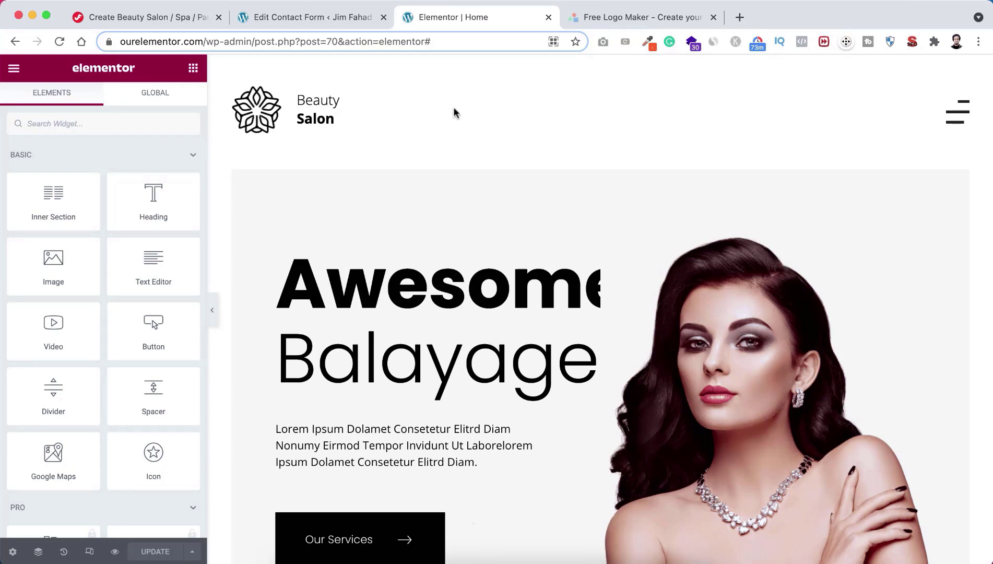
Step: Switch to the LogoMakr tab and dismiss its intro video and Find Logos tip
click(613, 17)
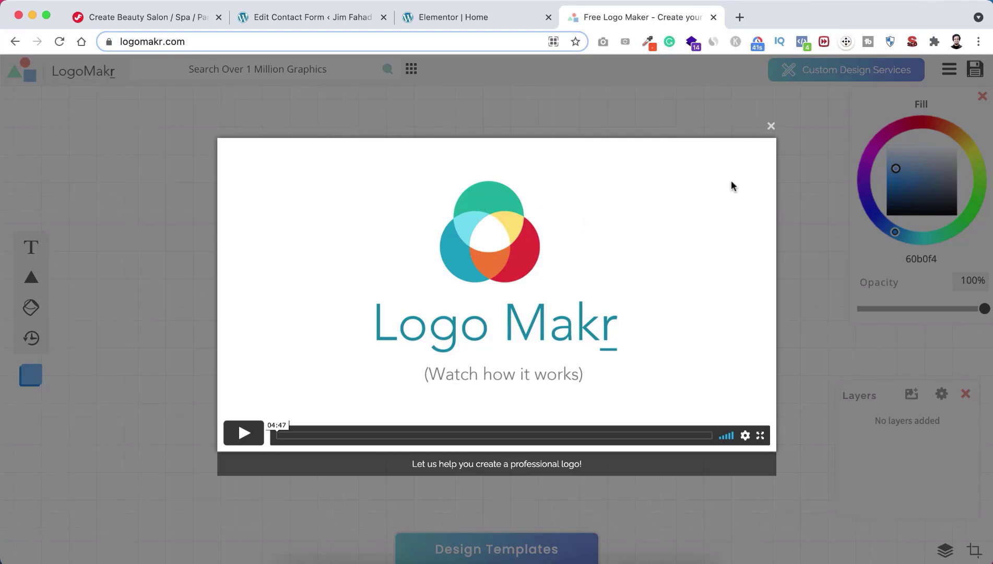
click(771, 126)
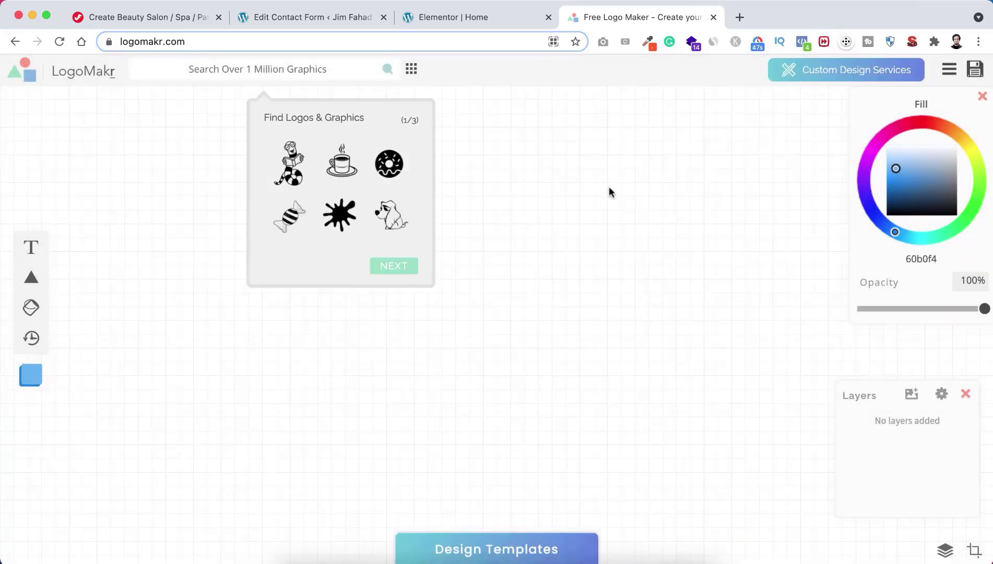
click(311, 72)
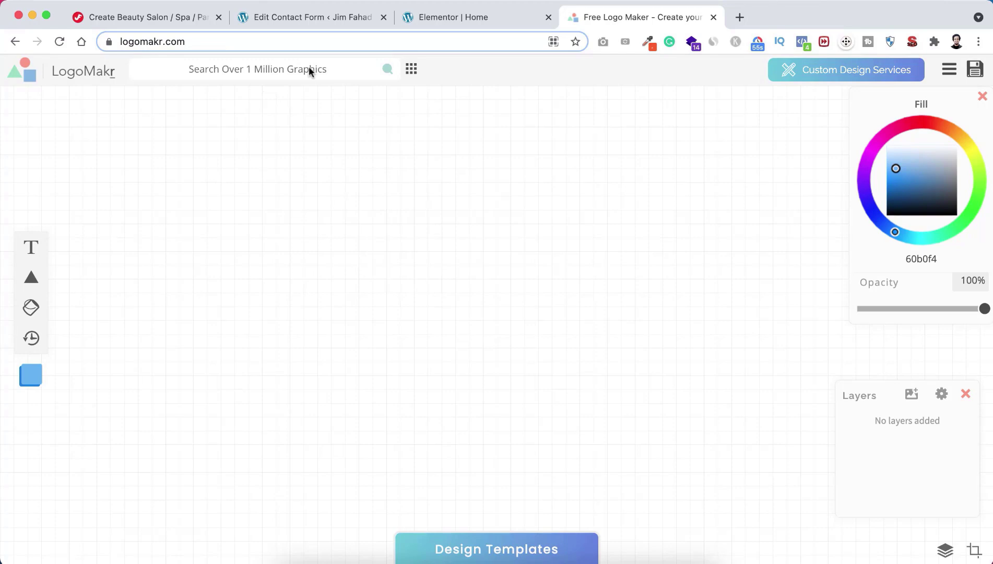
Step: Search graphics for 'flower' and place the four-petal outline flower left of centre
click(299, 70)
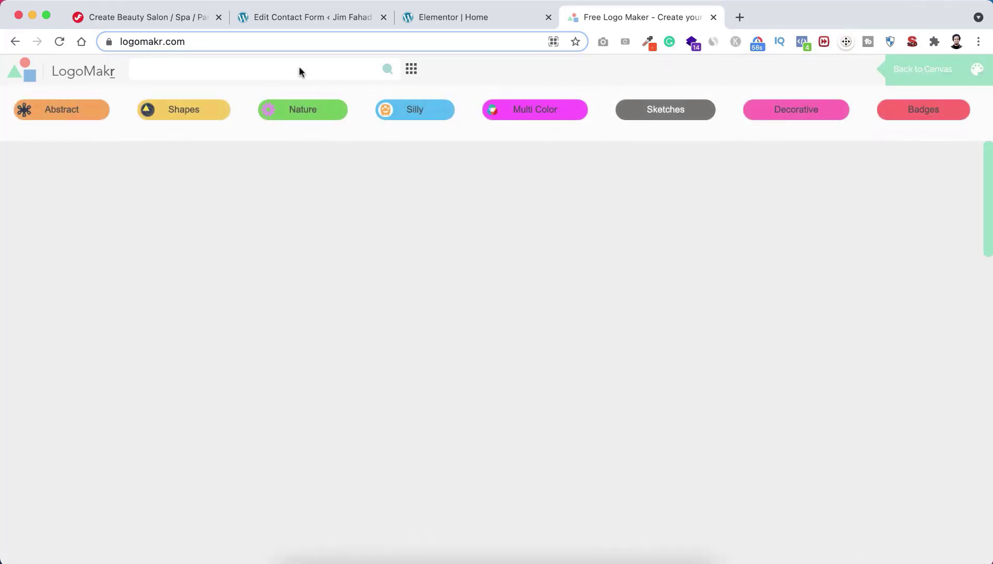
text(flower)
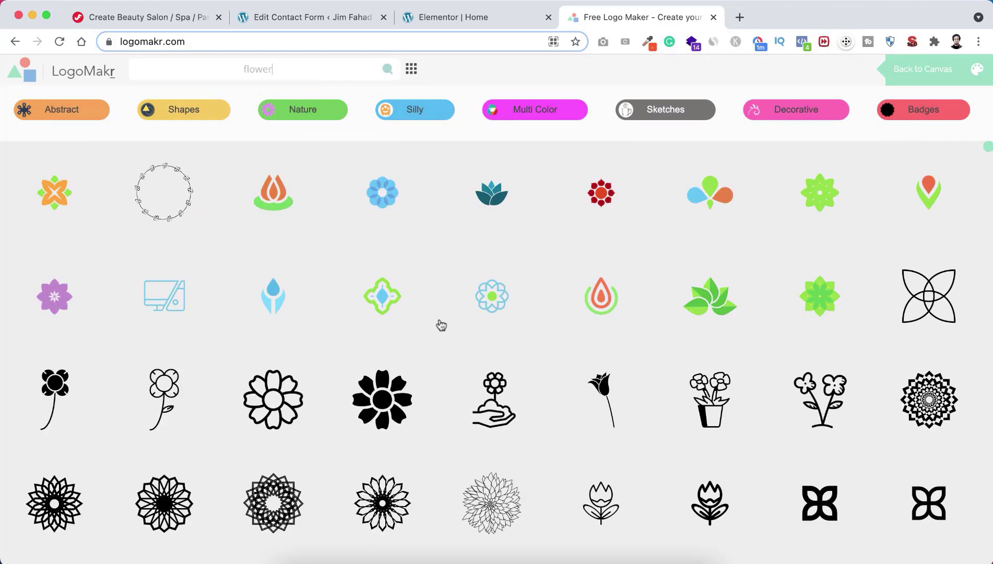
scroll(441, 323, down, 5)
scroll(441, 351, down, 5)
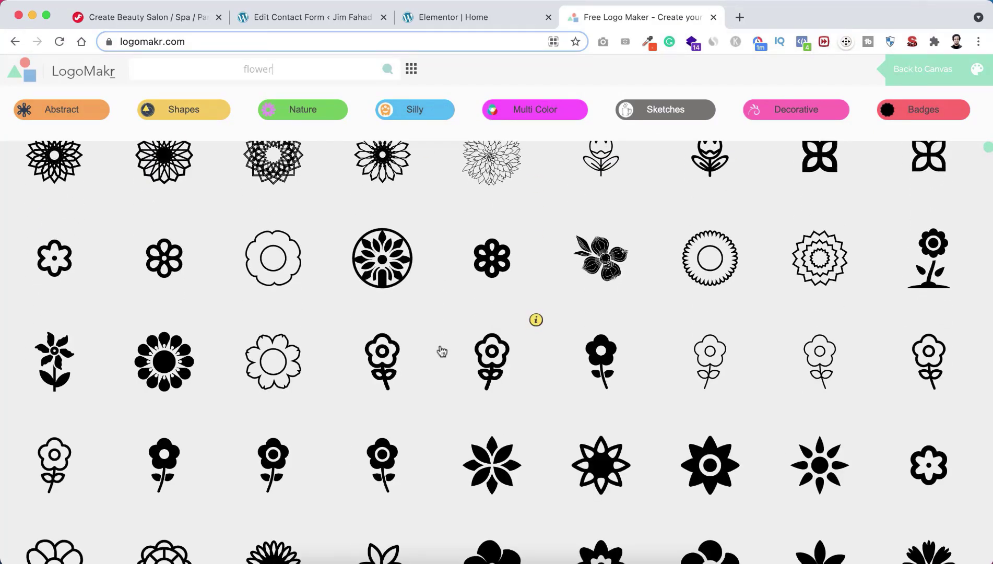
scroll(441, 351, down, 5)
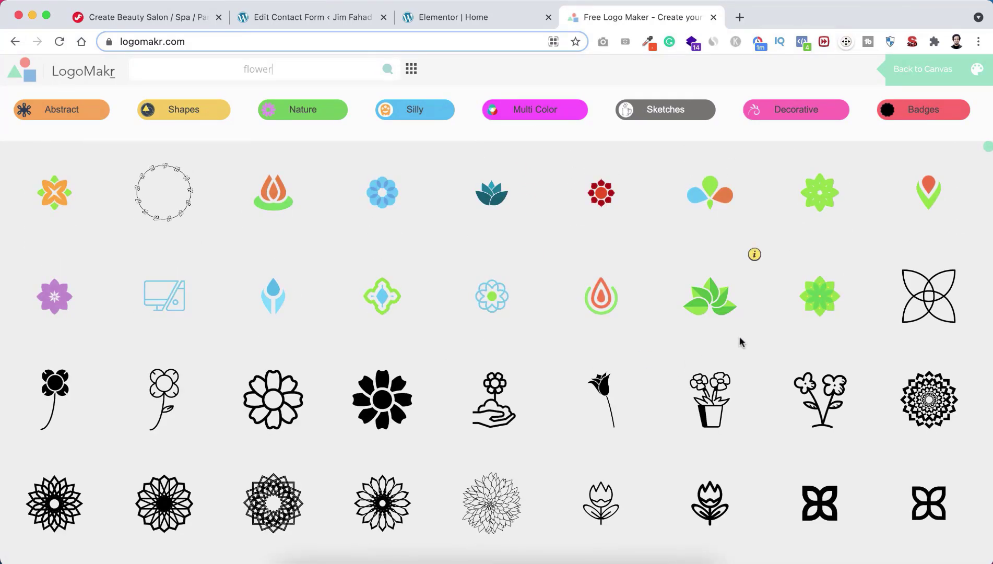
click(929, 298)
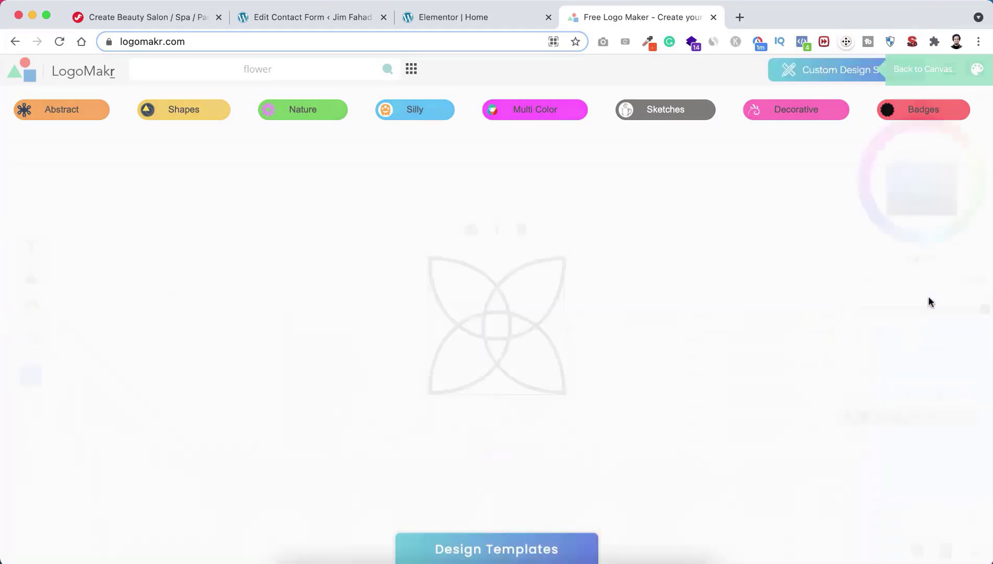
drag(492, 322, 295, 320)
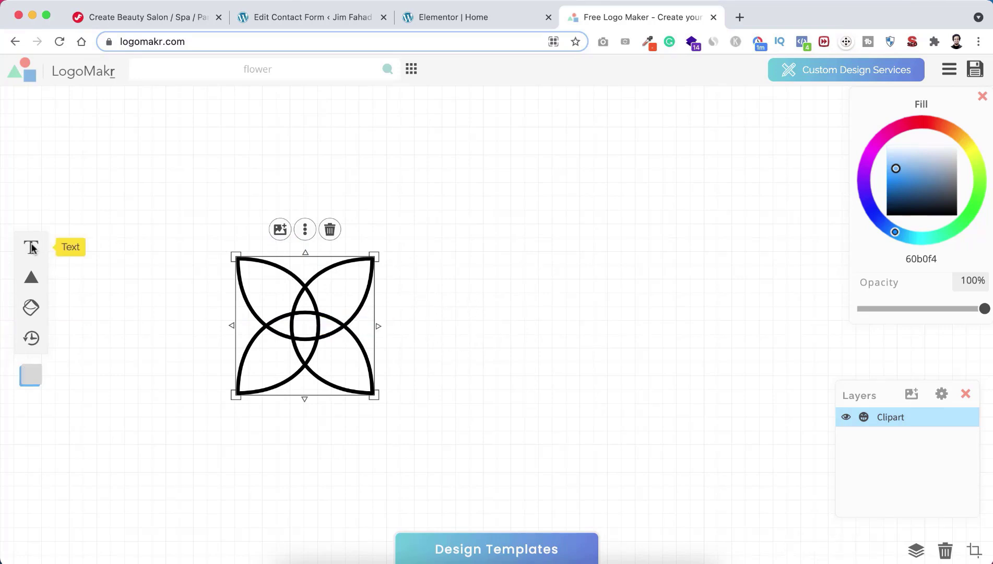
Step: Add a left-aligned 'Awesome' text, sized to fit, beside the flower
click(30, 244)
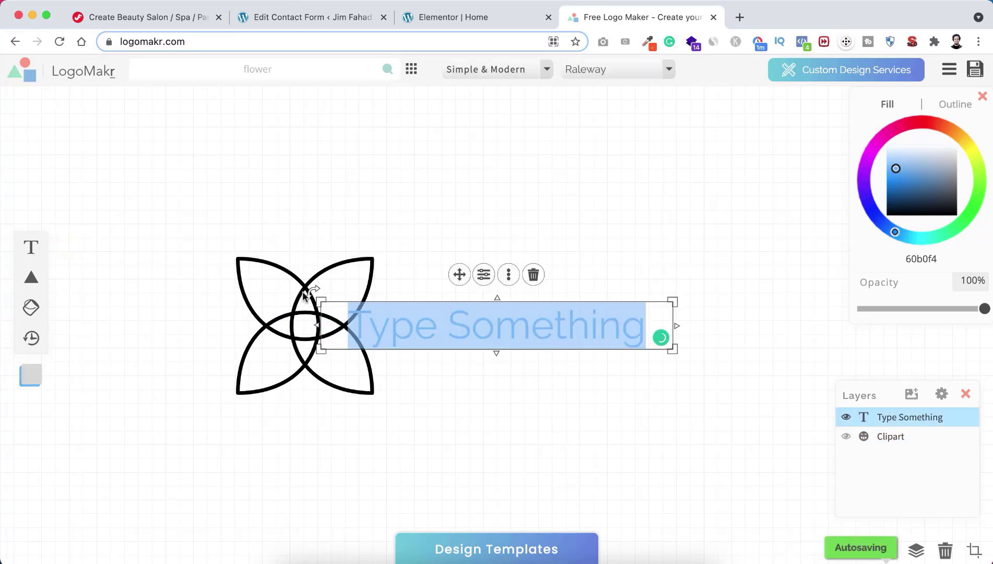
text(Awesome)
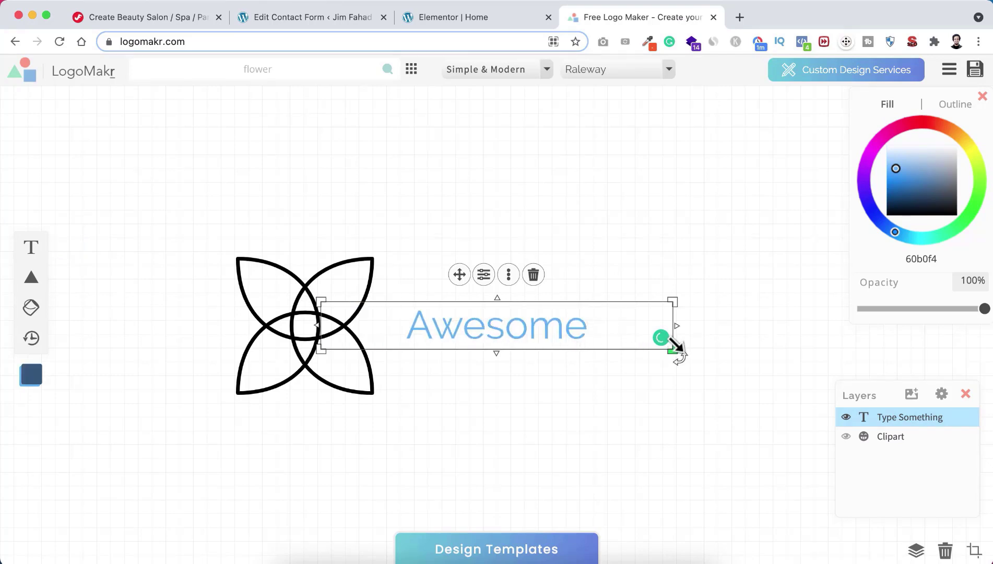
drag(677, 350, 587, 357)
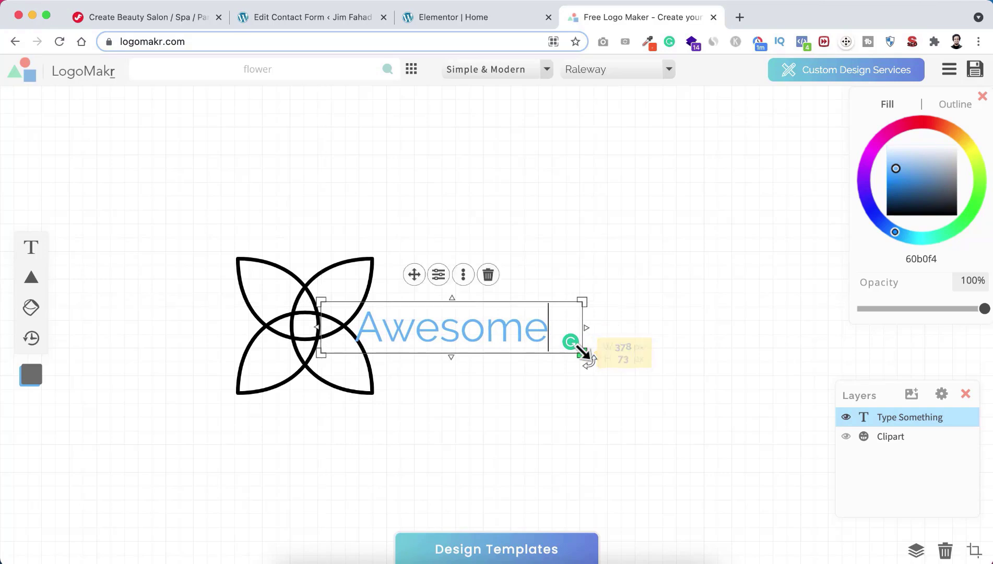
click(439, 275)
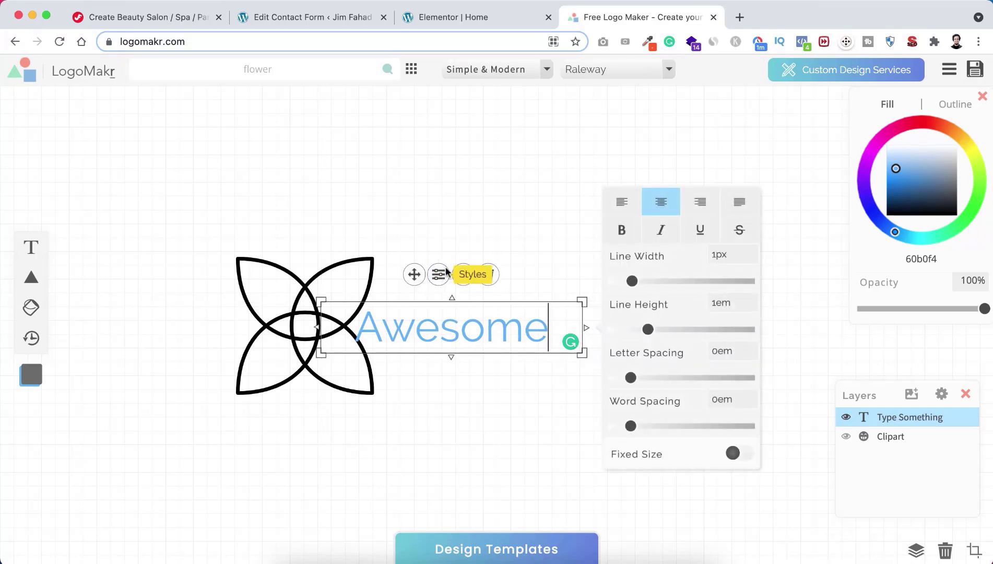
click(621, 202)
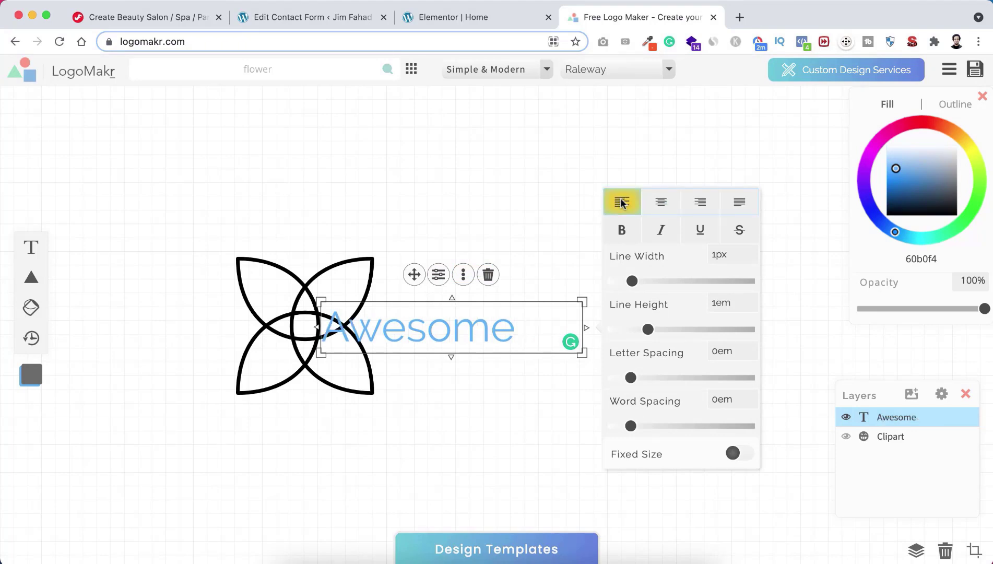
click(462, 405)
drag(426, 332, 516, 315)
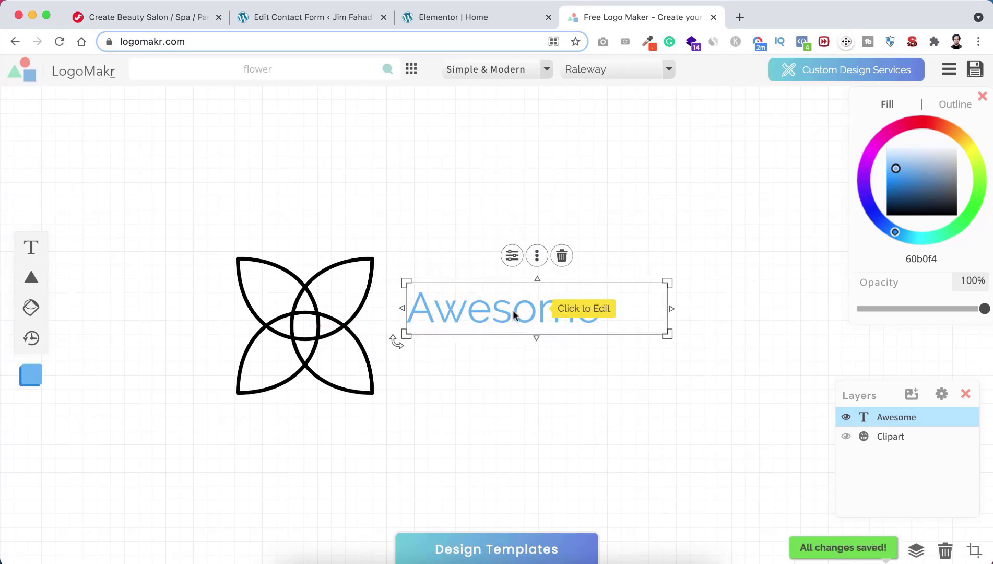
Step: Change the Awesome text font from Raleway to Open Sans
click(606, 73)
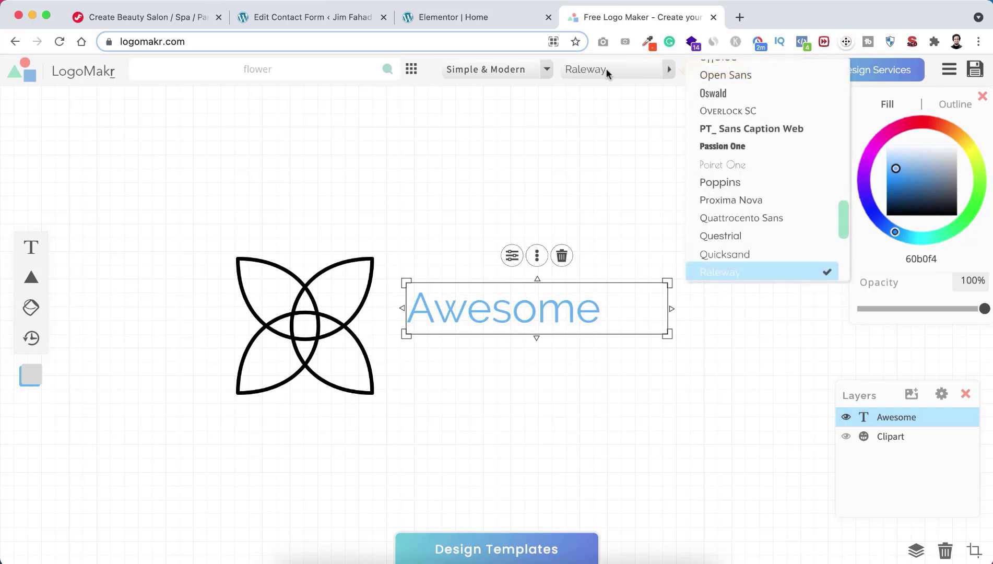
scroll(725, 131, up, 2)
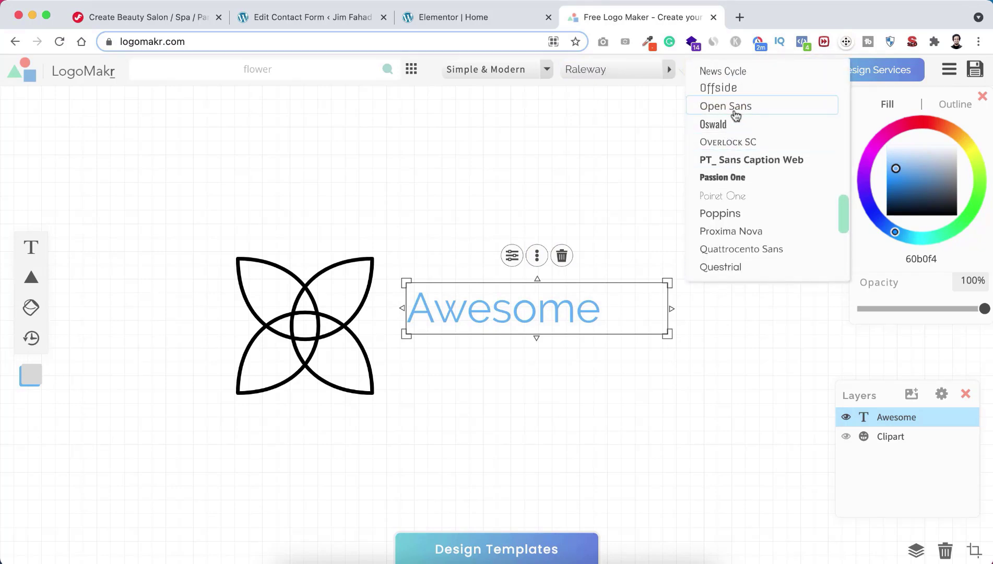
click(729, 107)
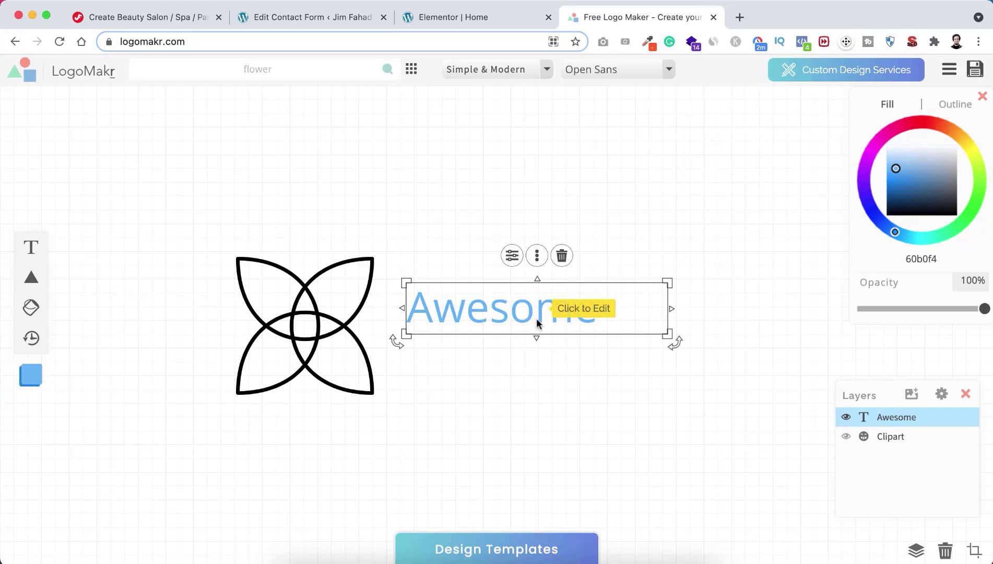
click(497, 351)
Step: Duplicate Awesome below itself, retype it as 'Salon', and make it bold
right_click(485, 312)
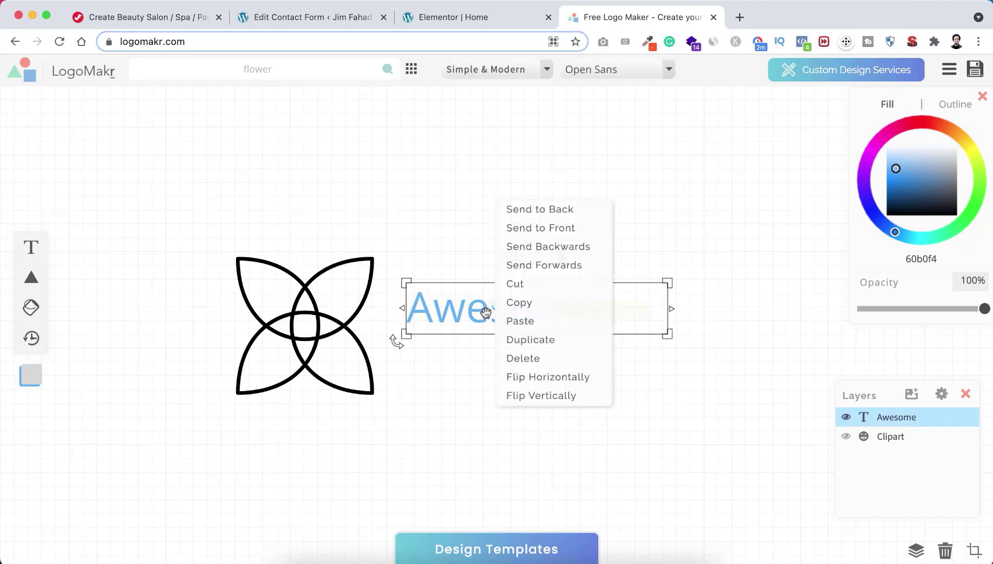
click(520, 339)
drag(509, 317, 502, 362)
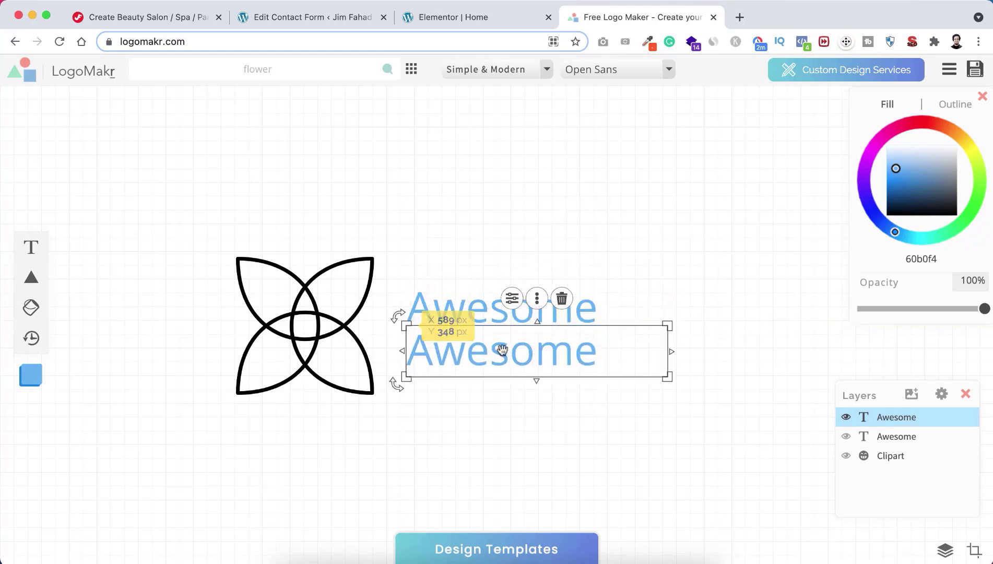
click(475, 355)
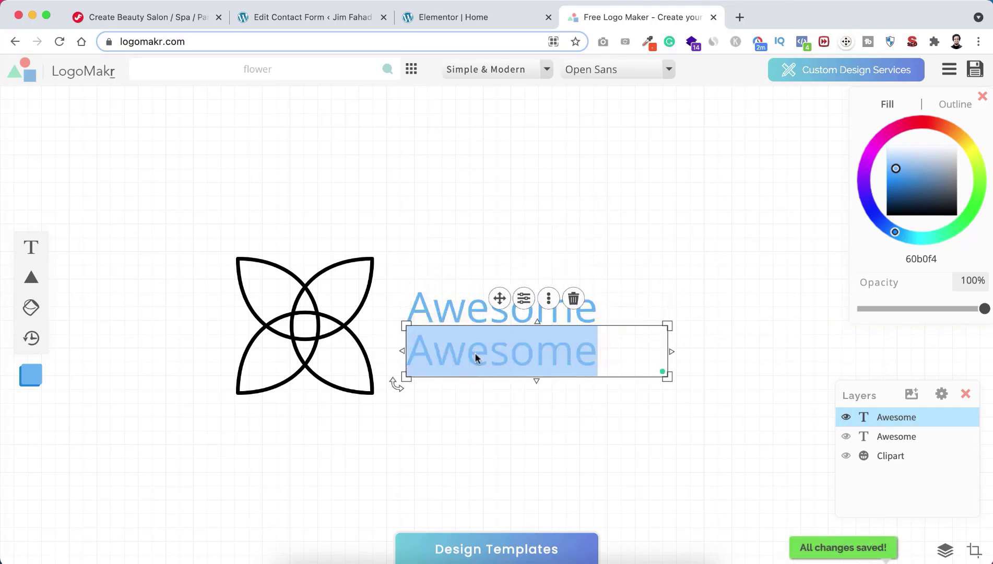
text(Salon)
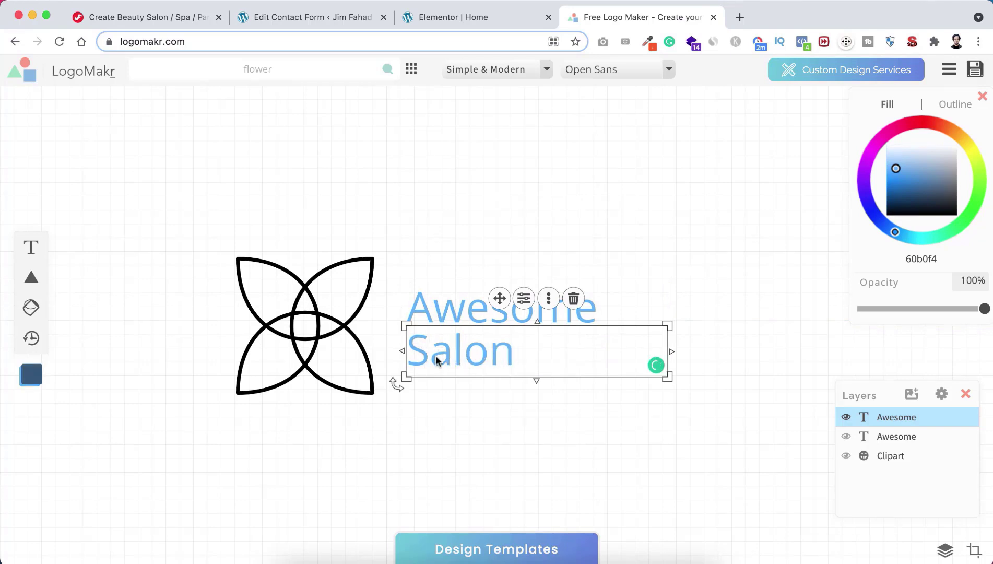
click(524, 299)
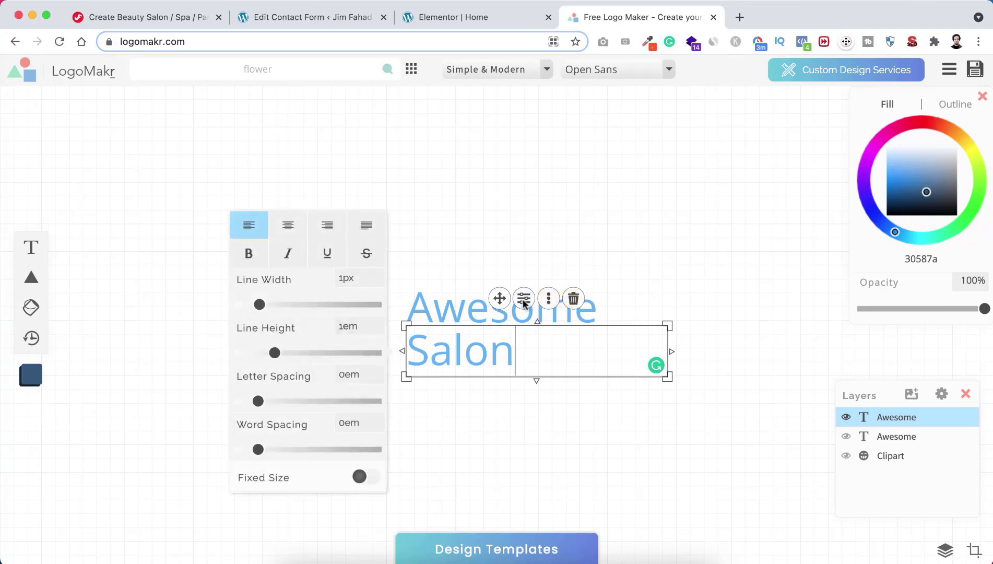
click(253, 256)
click(457, 421)
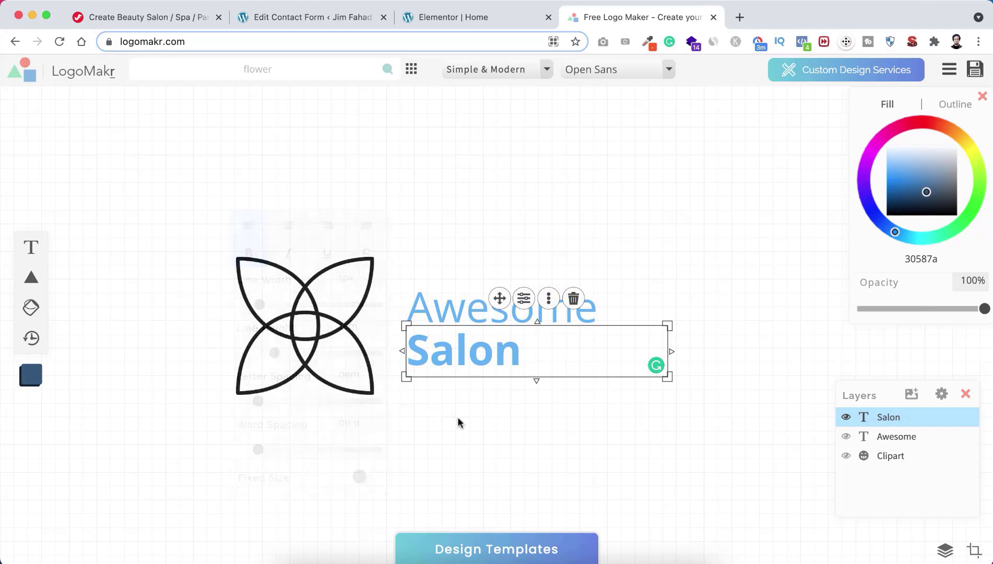
Step: Select both Awesome and Salon text lines and colour them black
click(461, 337)
click(463, 313)
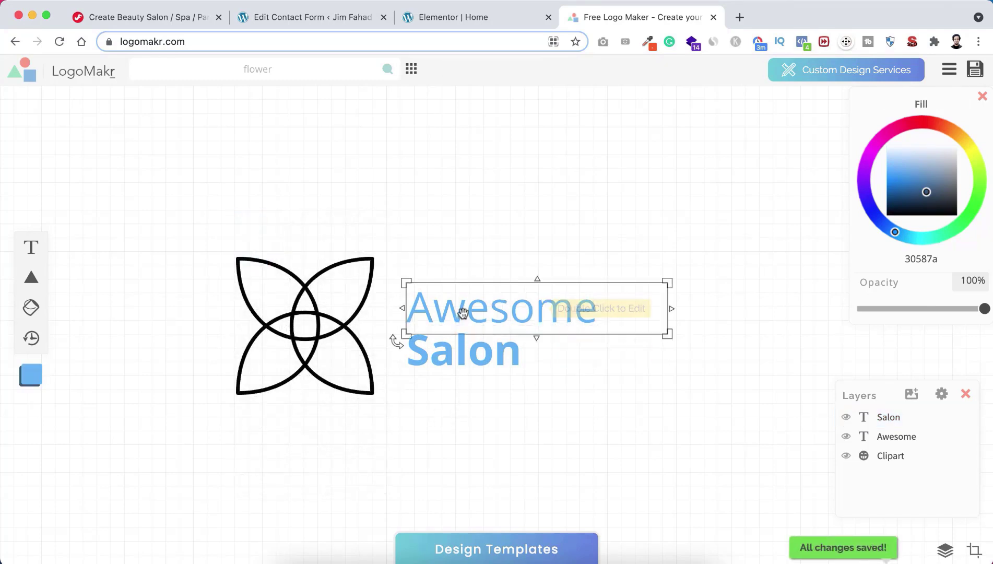
click(465, 345)
click(466, 316)
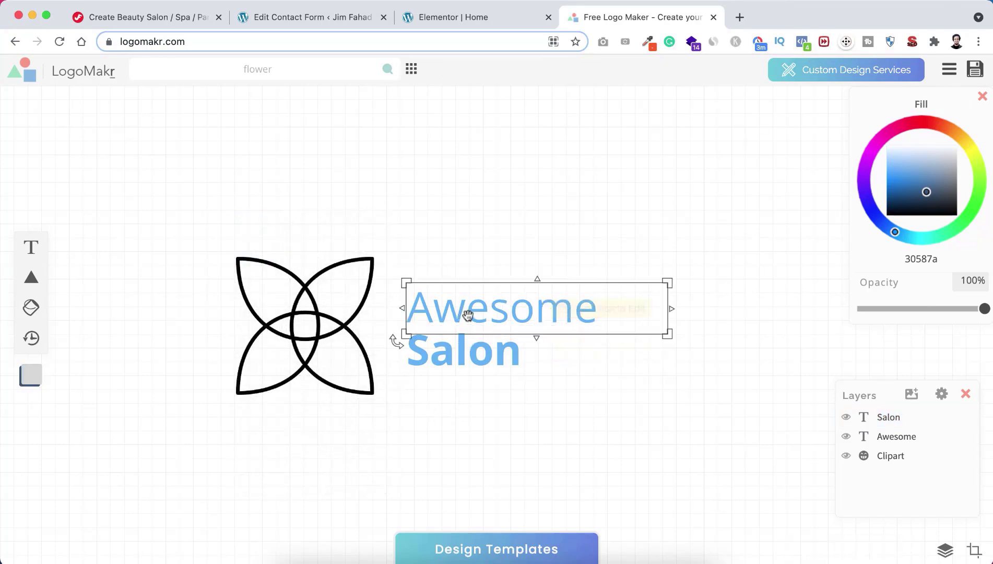
click(526, 369)
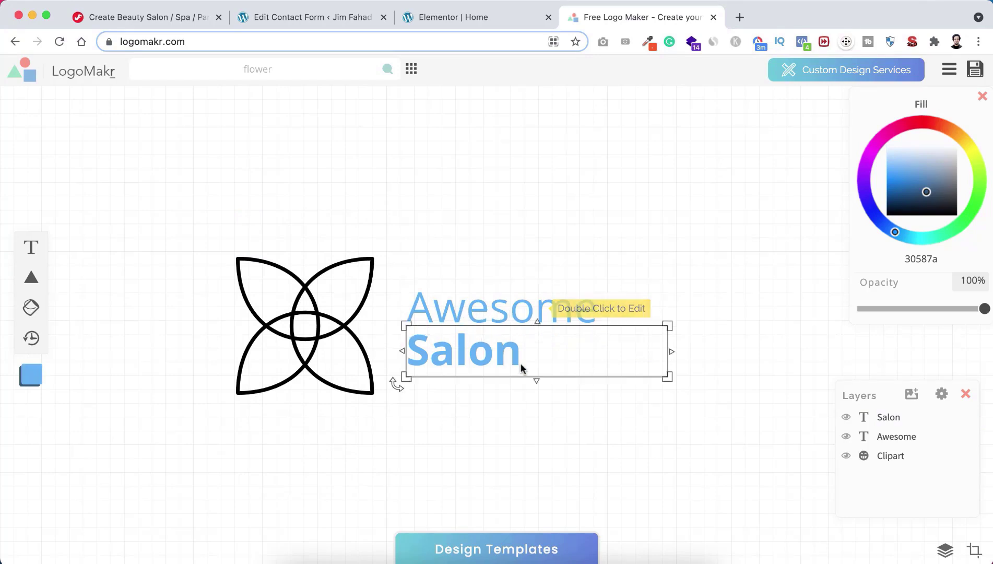
click(640, 292)
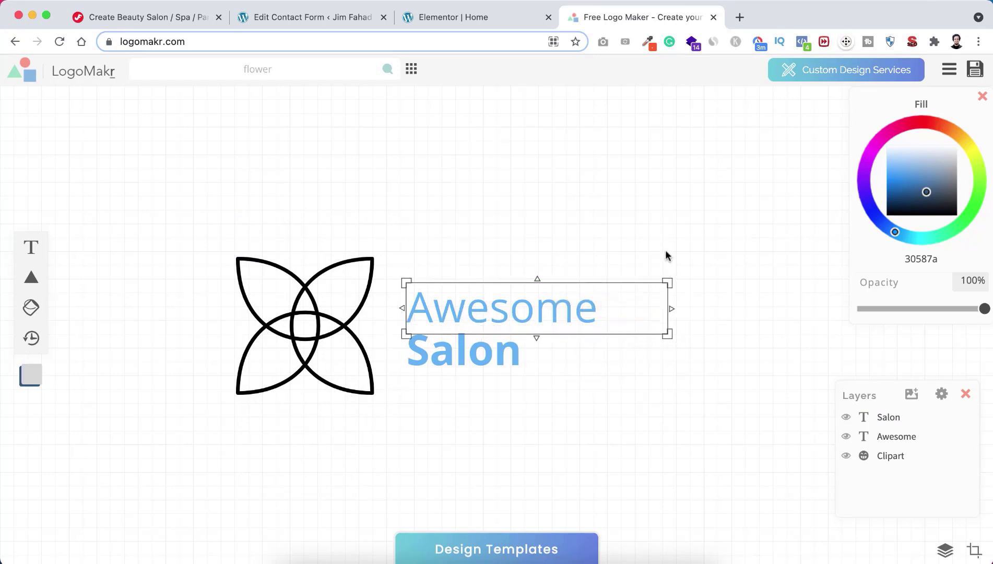
drag(666, 253, 442, 395)
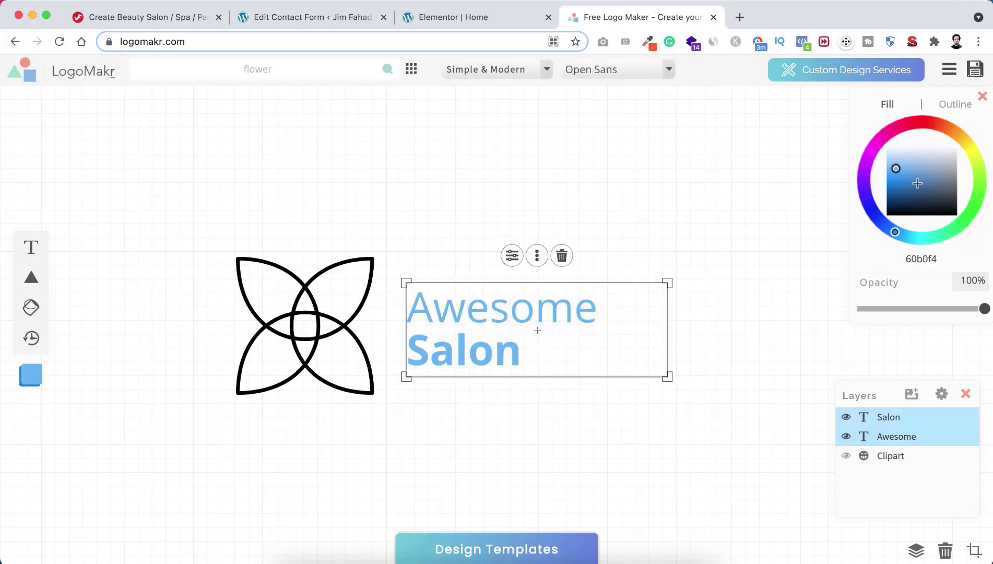
drag(917, 183, 915, 226)
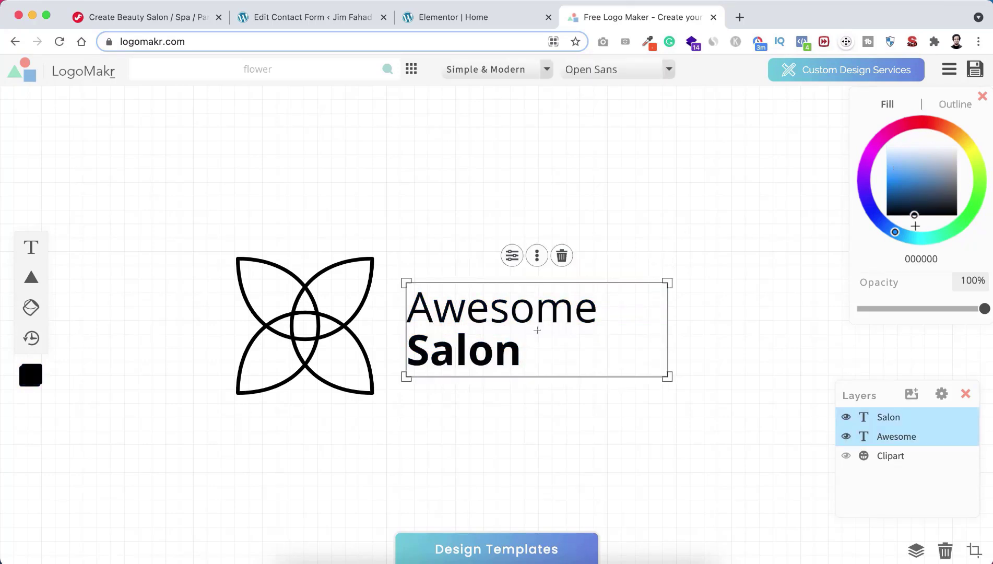
click(645, 437)
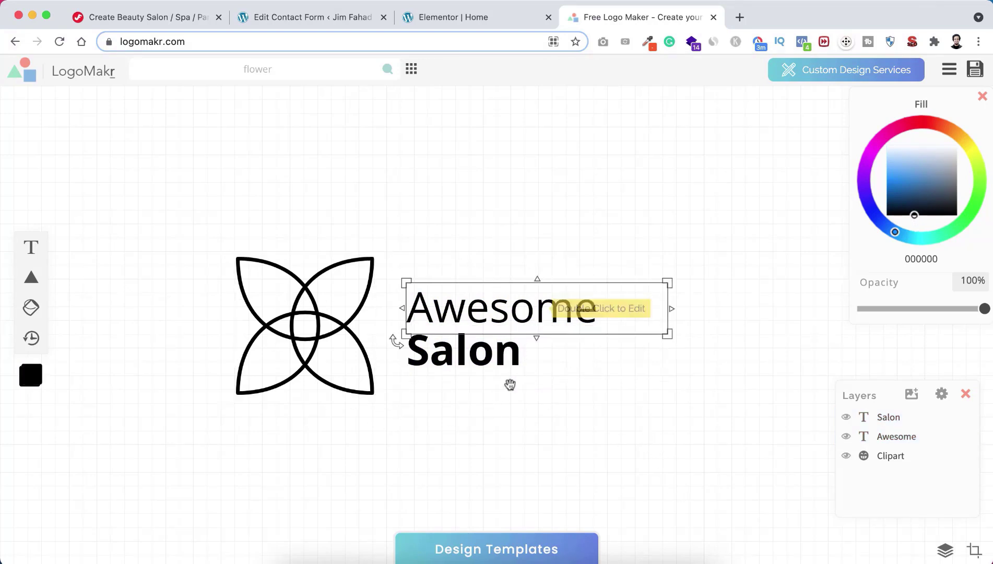
Step: Download the free low-resolution logo PNG and close the LogoMakr tab
click(368, 321)
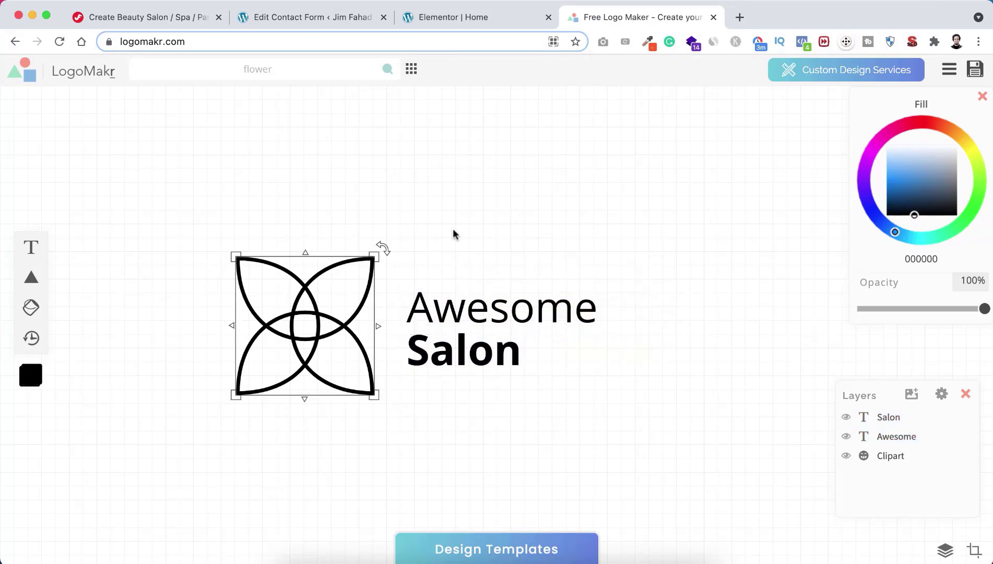
click(978, 74)
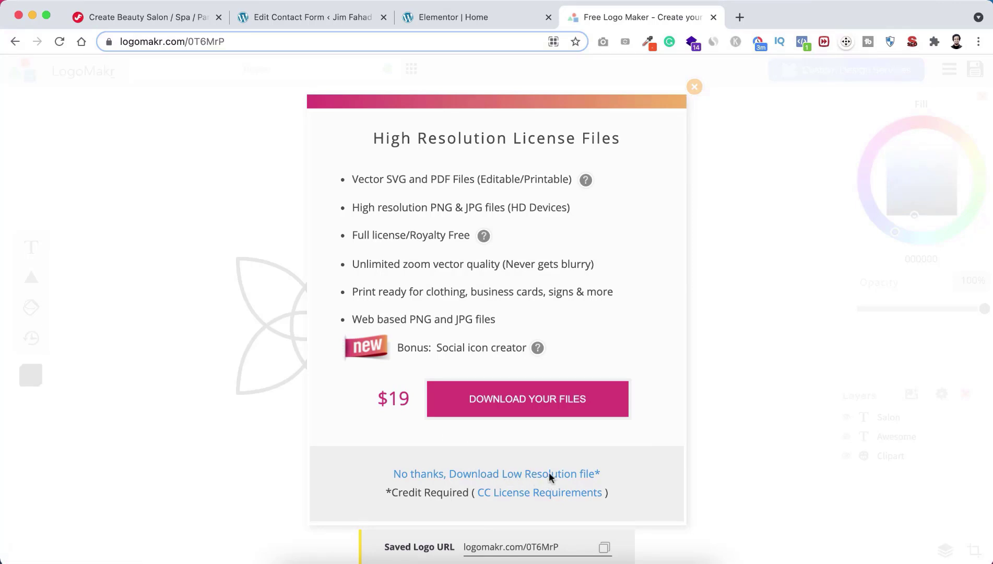
click(493, 472)
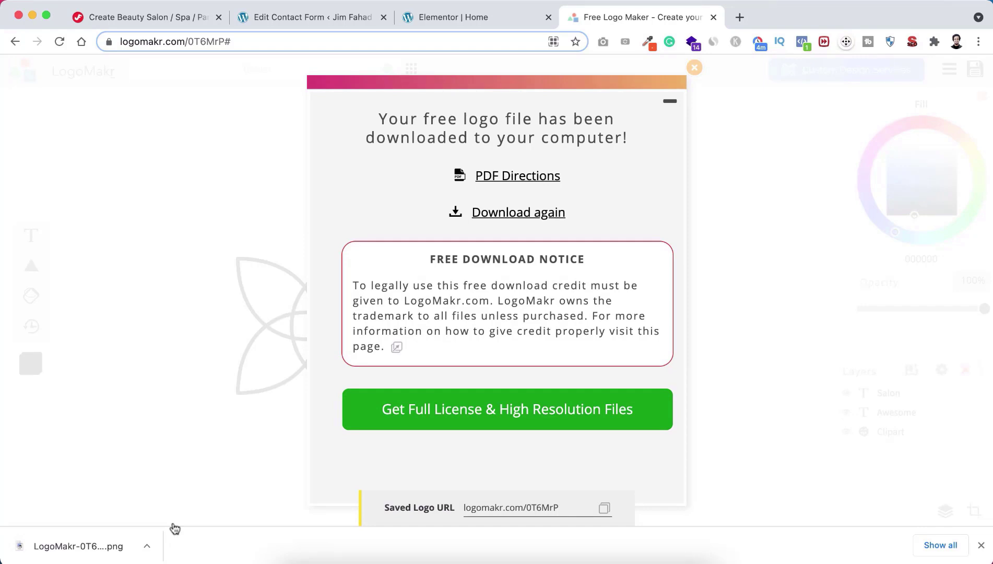
key(super+w)
click(981, 544)
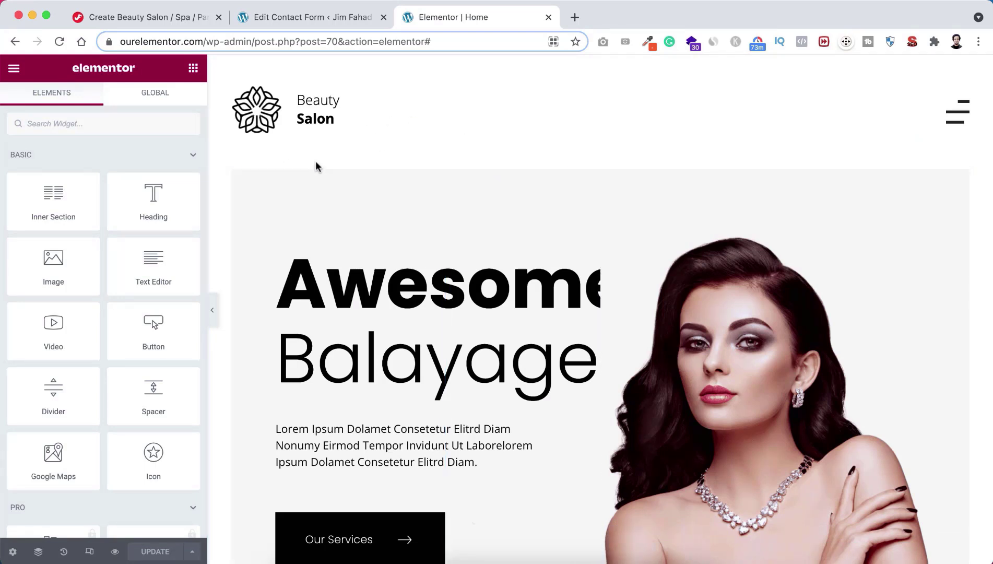
Step: Go to the Customizer's Site Identity section and open the Select logo dialog
click(14, 68)
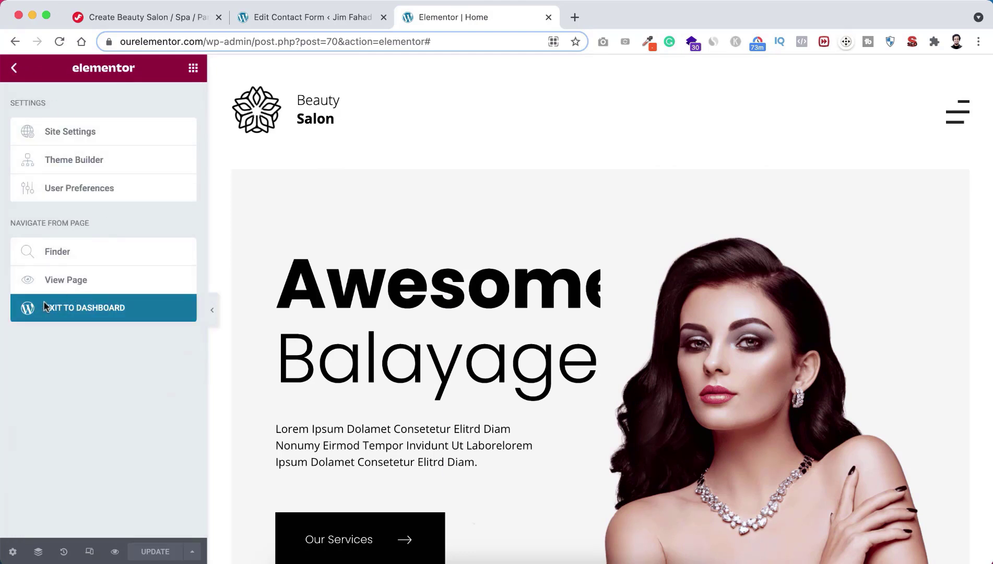
click(319, 17)
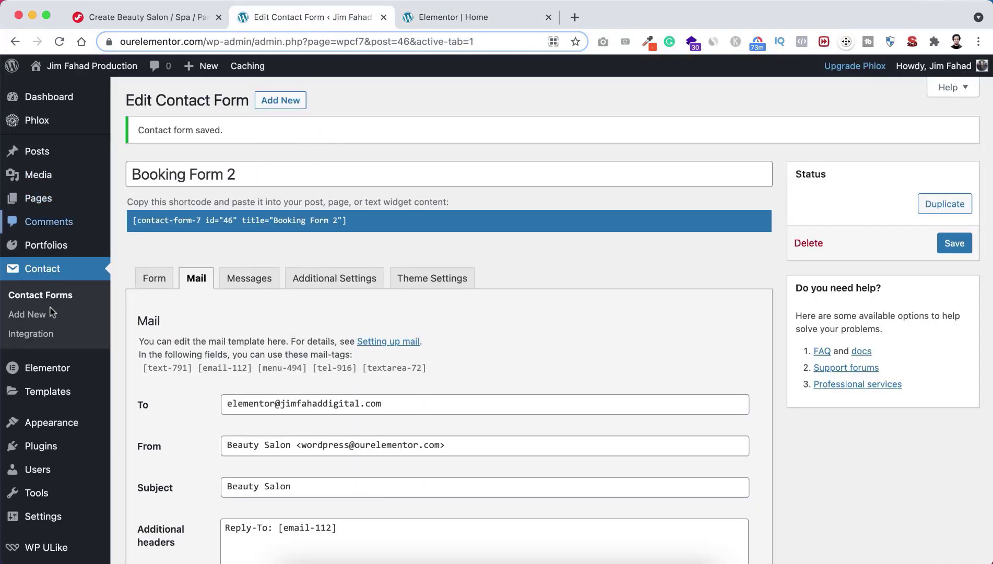
mouse_move(34, 428)
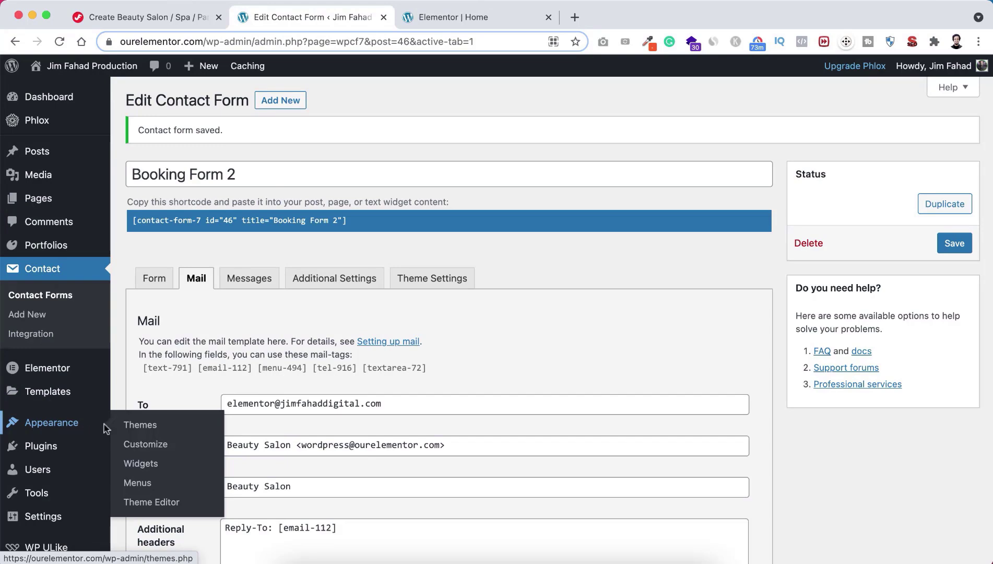
click(146, 444)
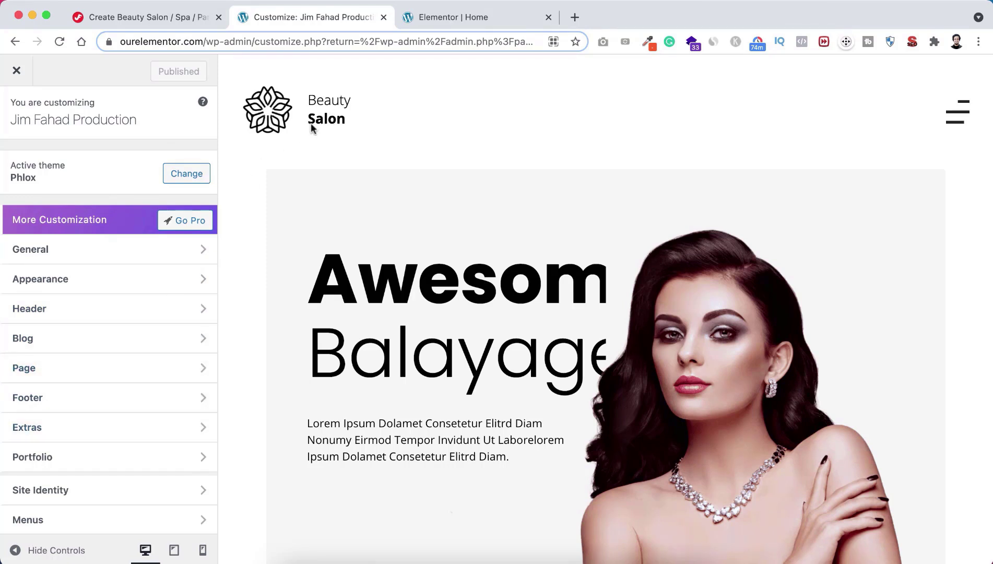
scroll(100, 392, down, 2)
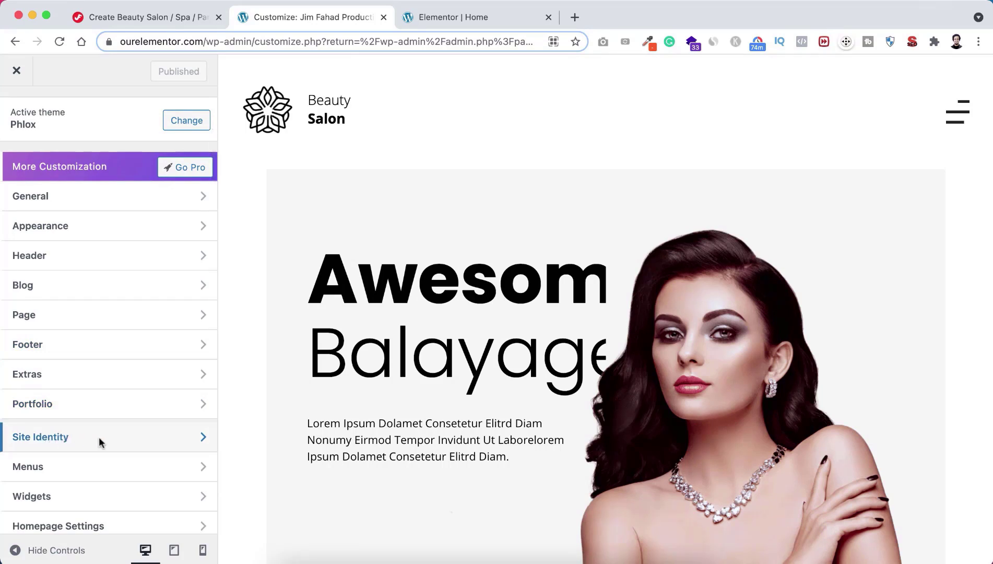
click(121, 438)
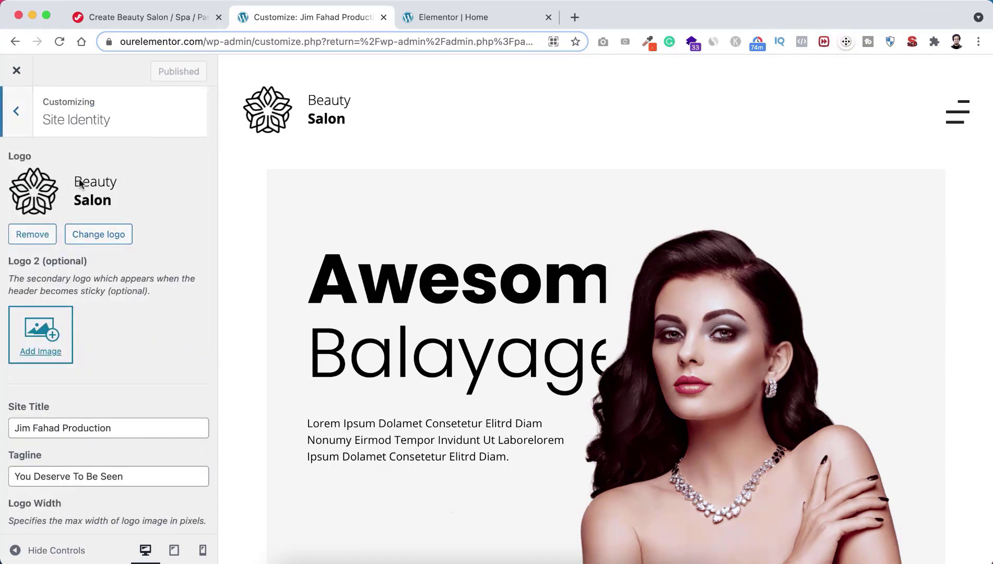
scroll(117, 349, down, 2)
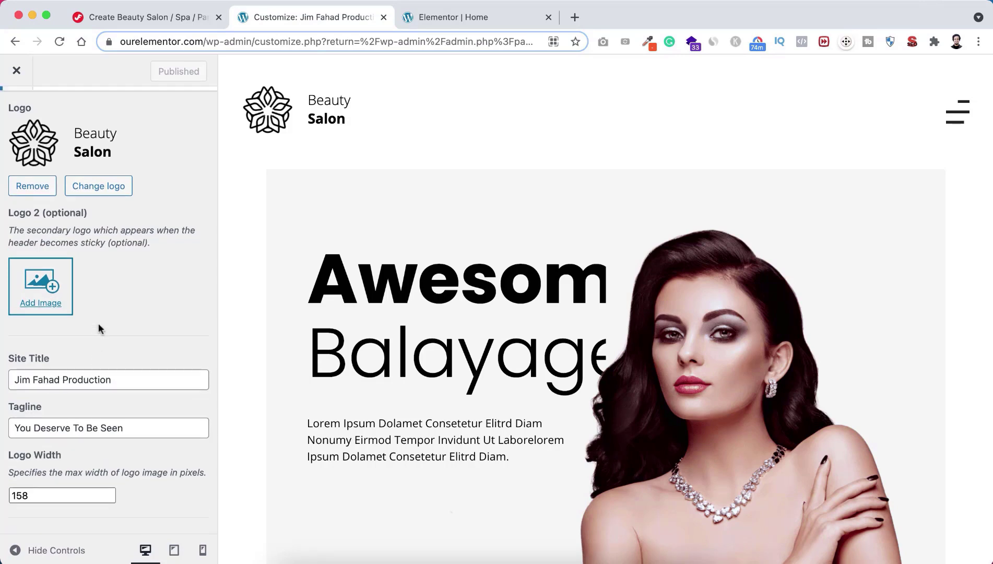
scroll(99, 323, up, 2)
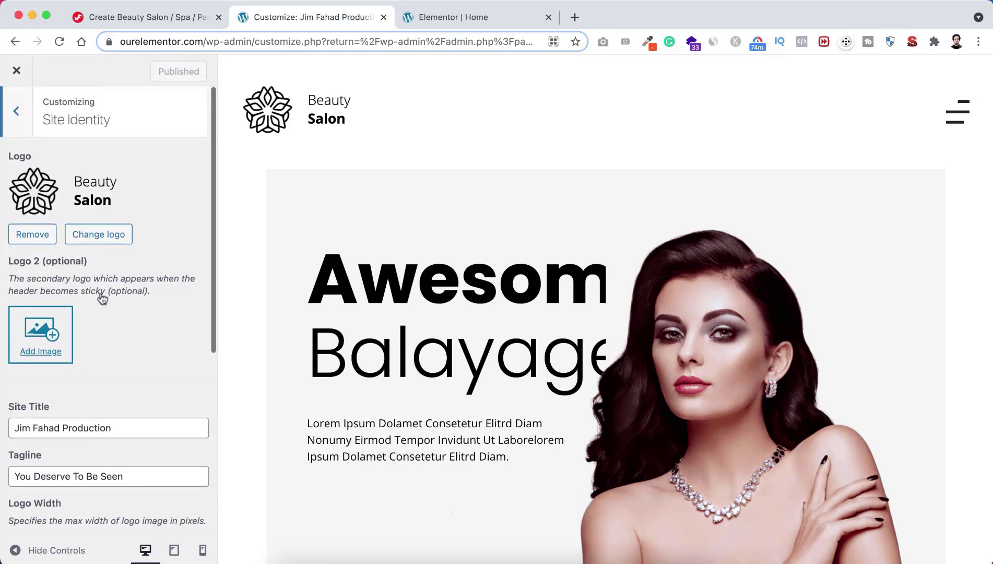
click(88, 196)
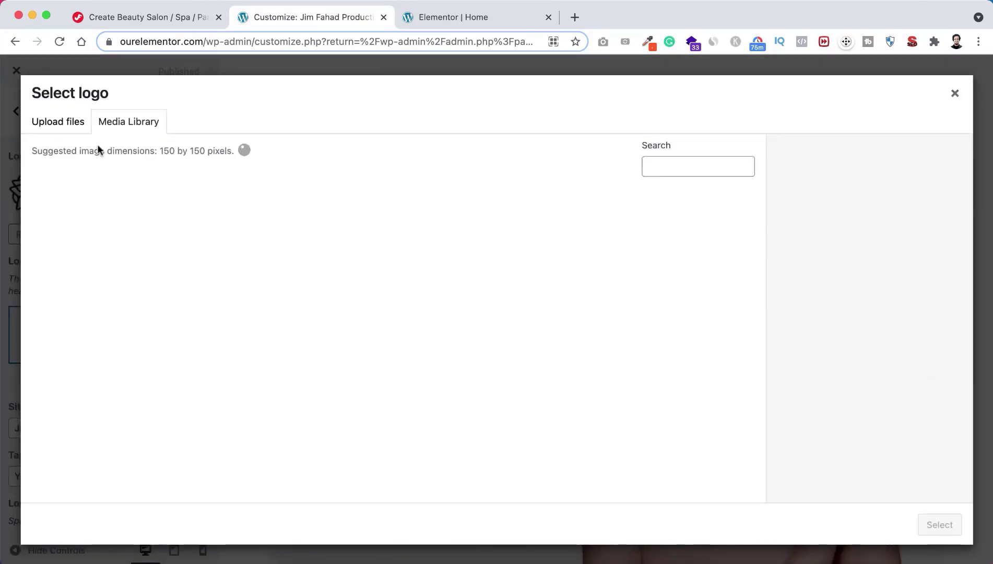
Step: Upload LogoMakr-79uDbw.png and set it as the site logo without cropping
click(67, 125)
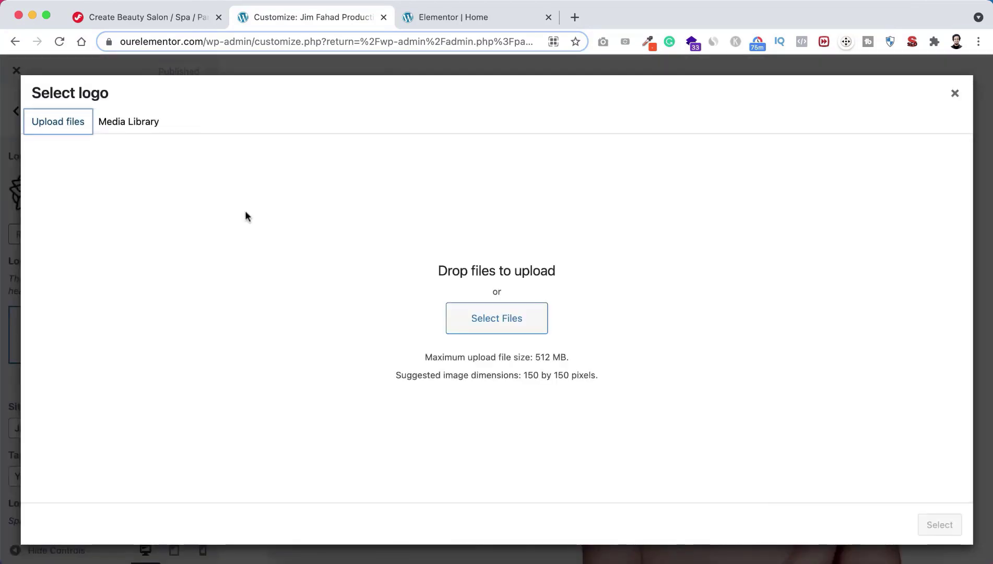
click(480, 317)
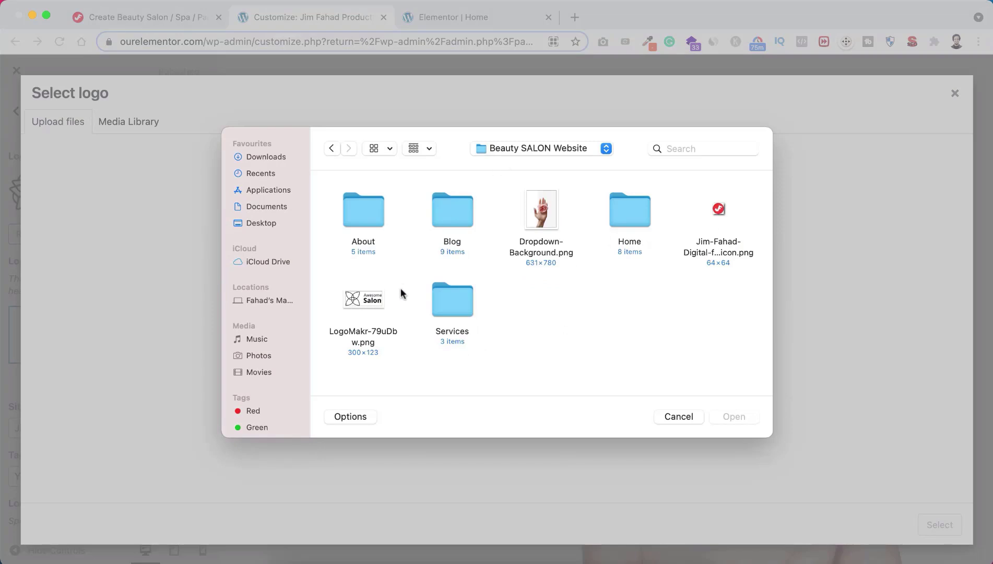
click(364, 301)
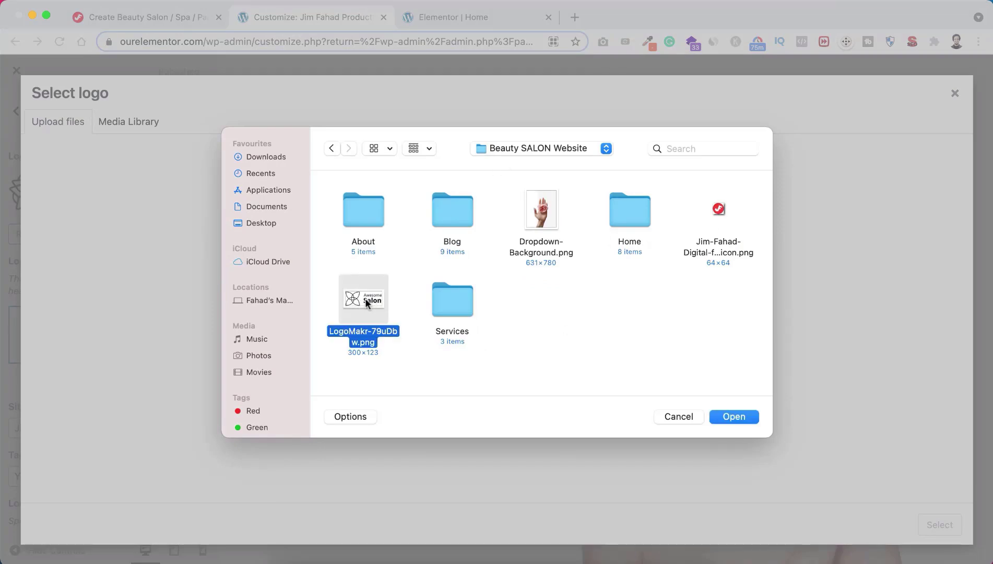
click(740, 412)
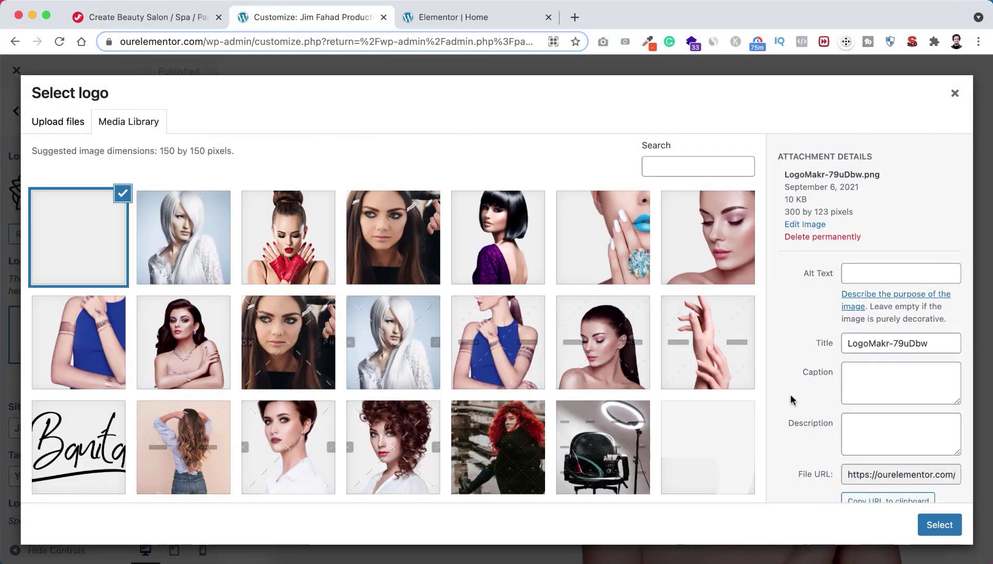
click(925, 523)
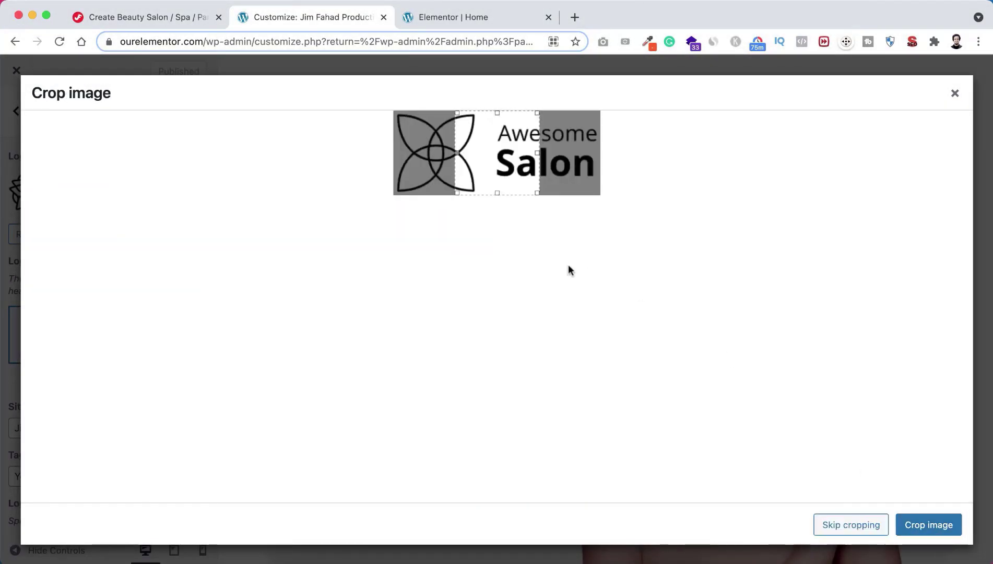
click(834, 524)
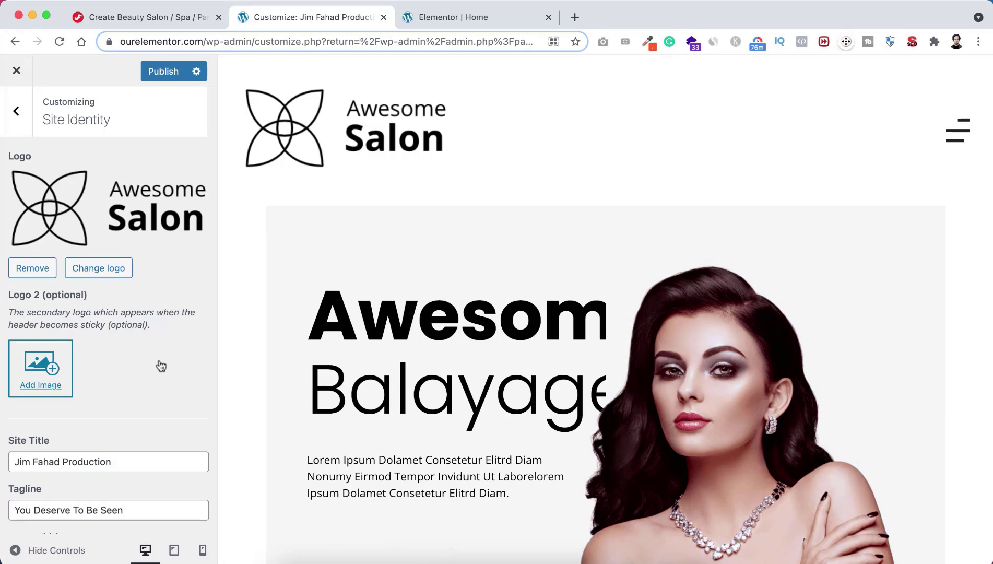
scroll(134, 374, down, 5)
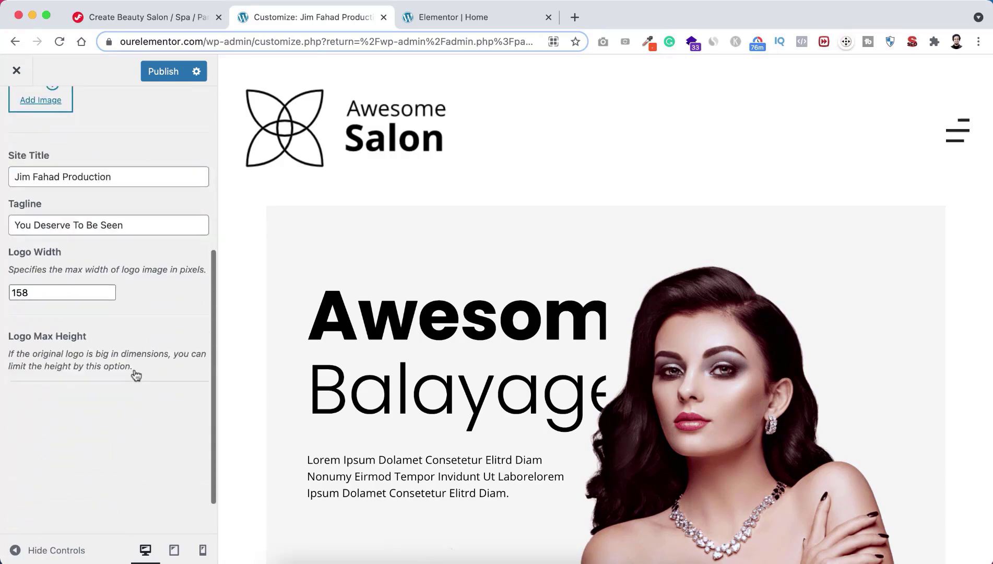
scroll(136, 374, down, 2)
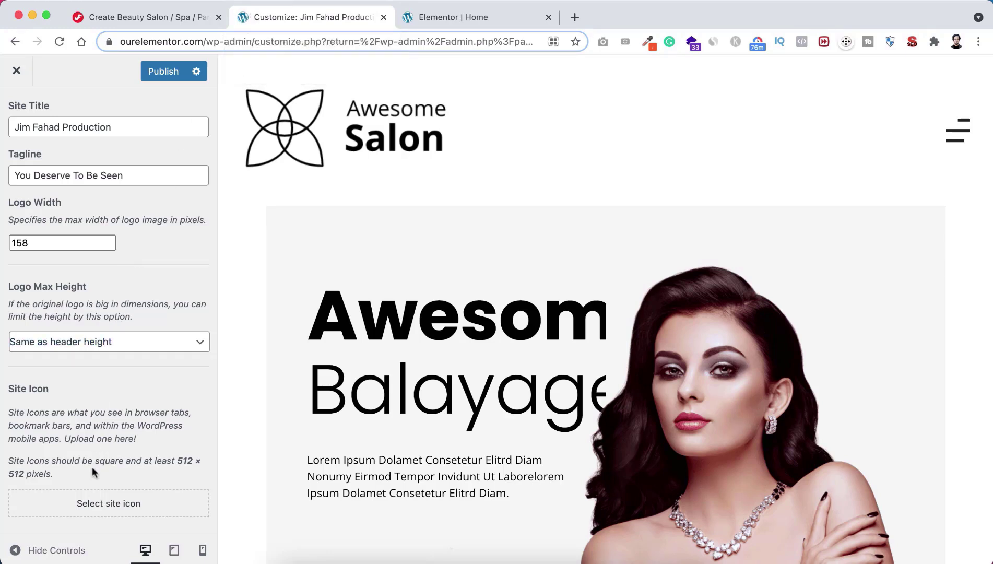
Step: Upload the red favicon as the uncropped site icon, then show the preview's fullscreen menu
click(112, 505)
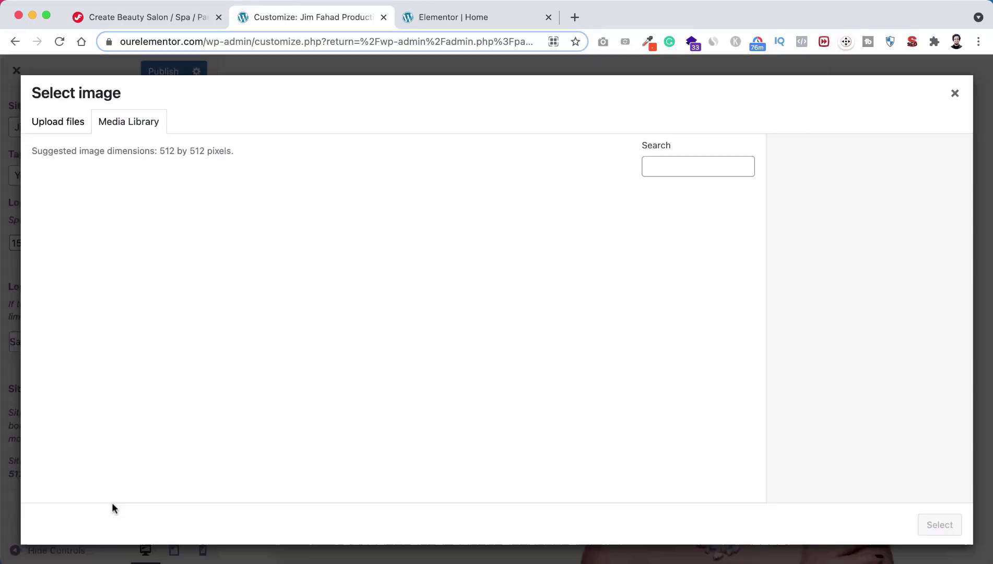
click(70, 124)
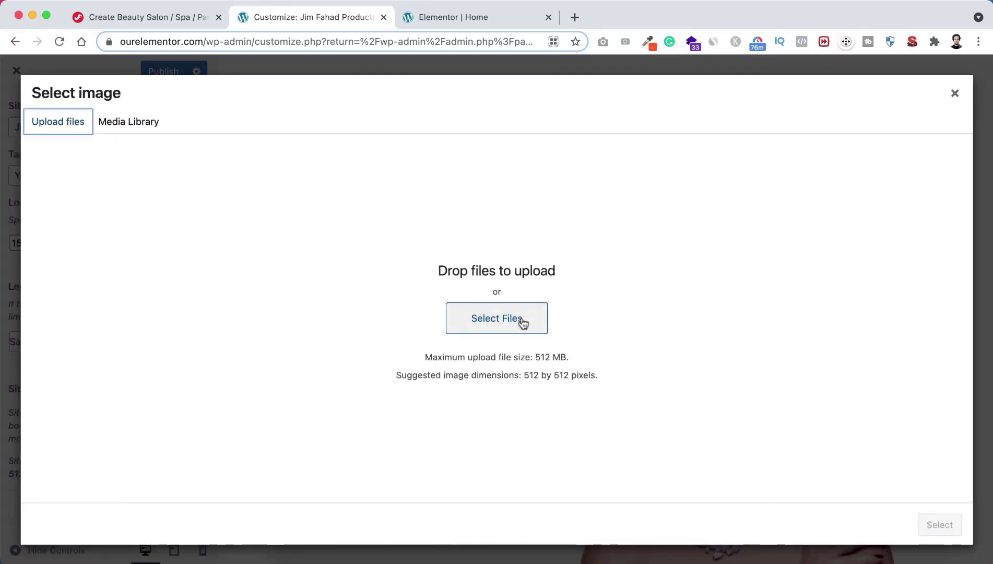
click(490, 322)
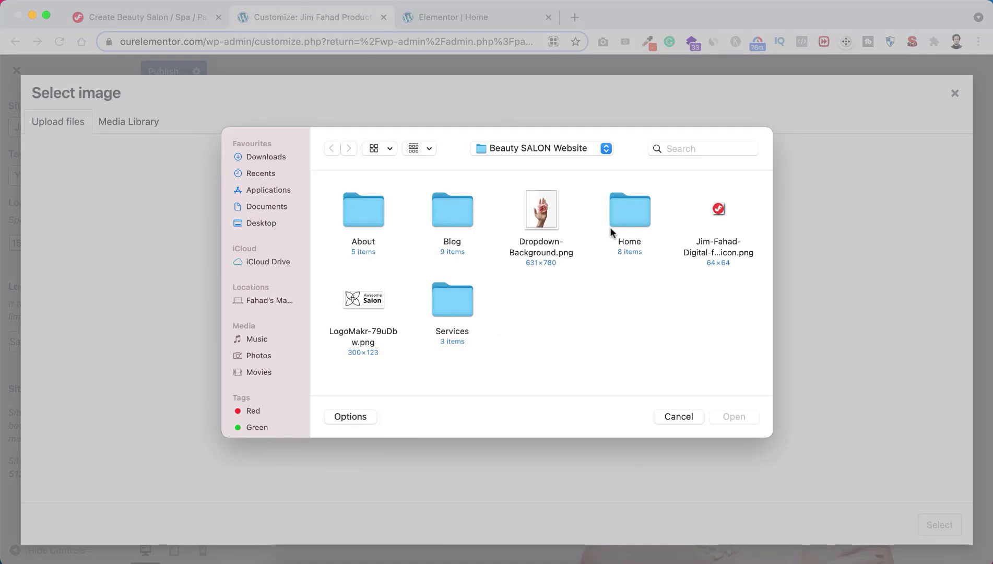
click(714, 247)
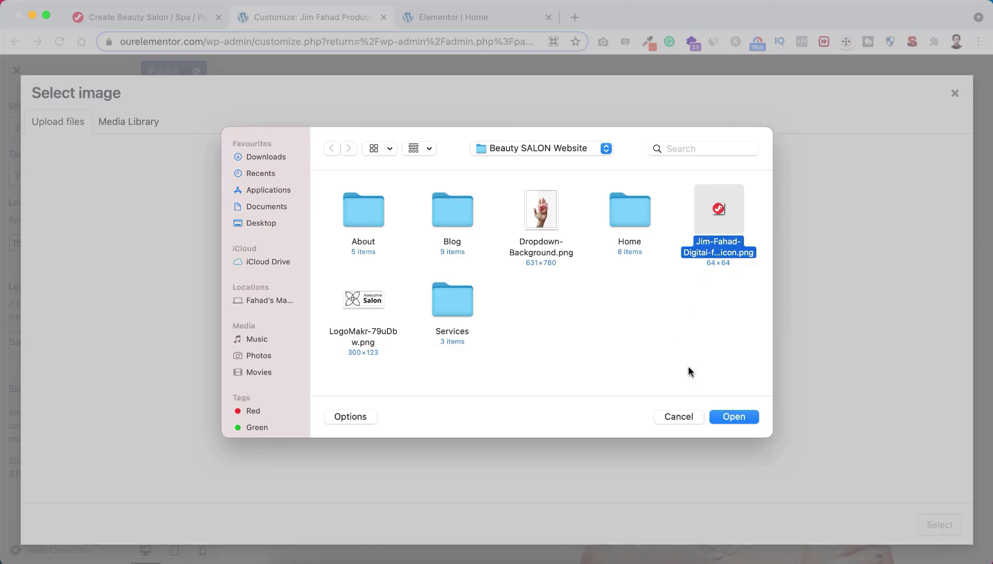
click(733, 416)
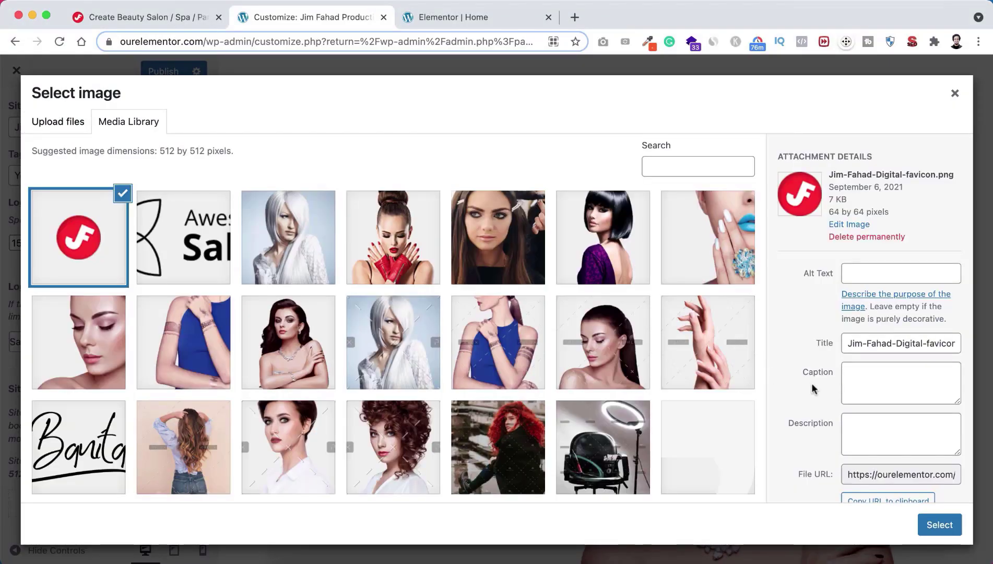
click(915, 522)
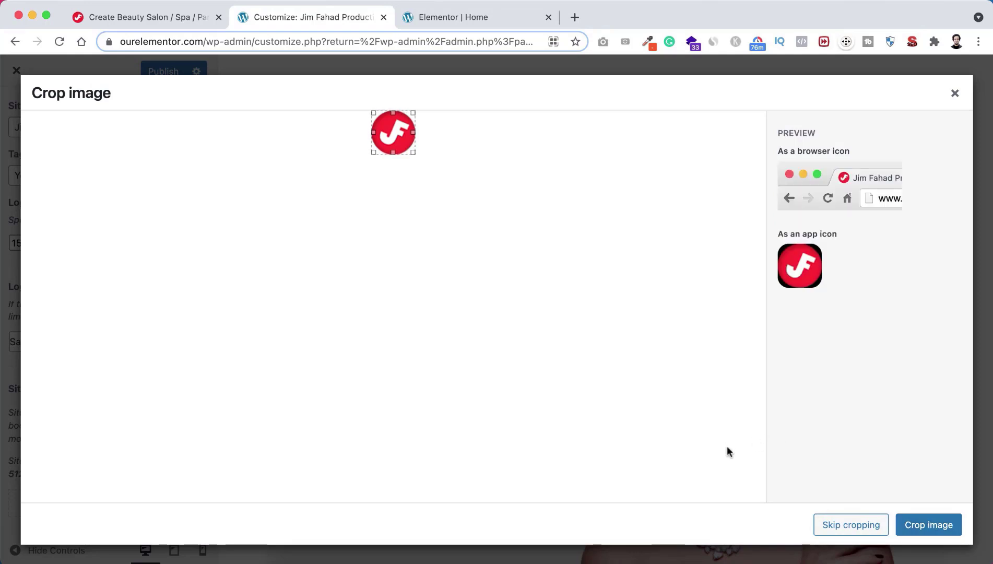
click(845, 524)
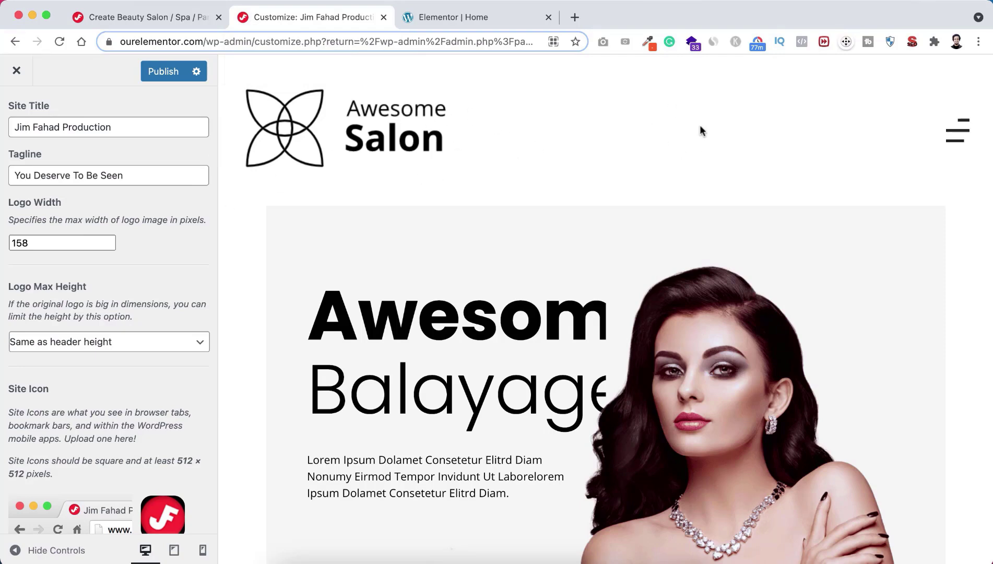
click(957, 130)
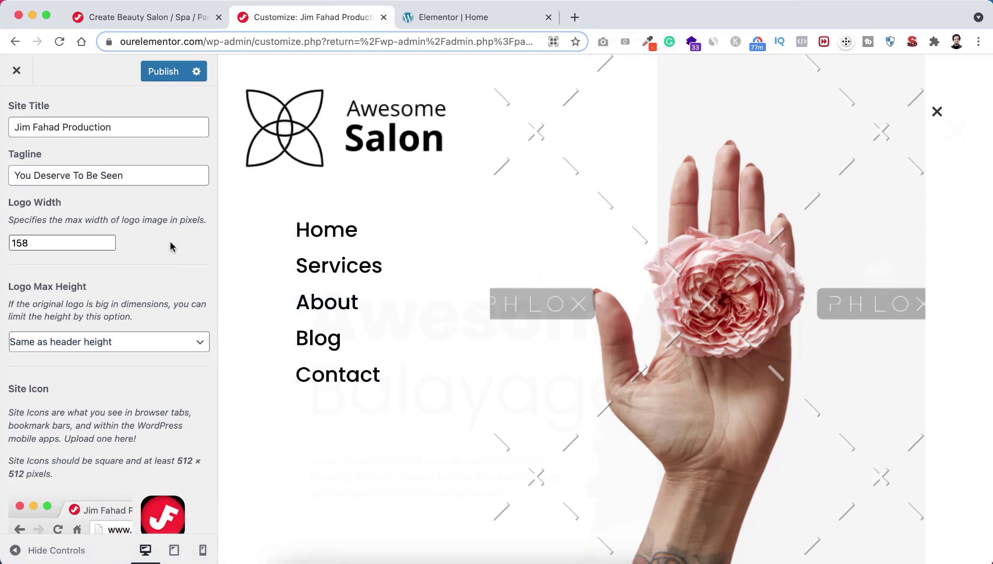
Step: Open top-menu under Menus and keep About after Services: Home, Services, About, Blog, Contact
scroll(172, 245, up, 5)
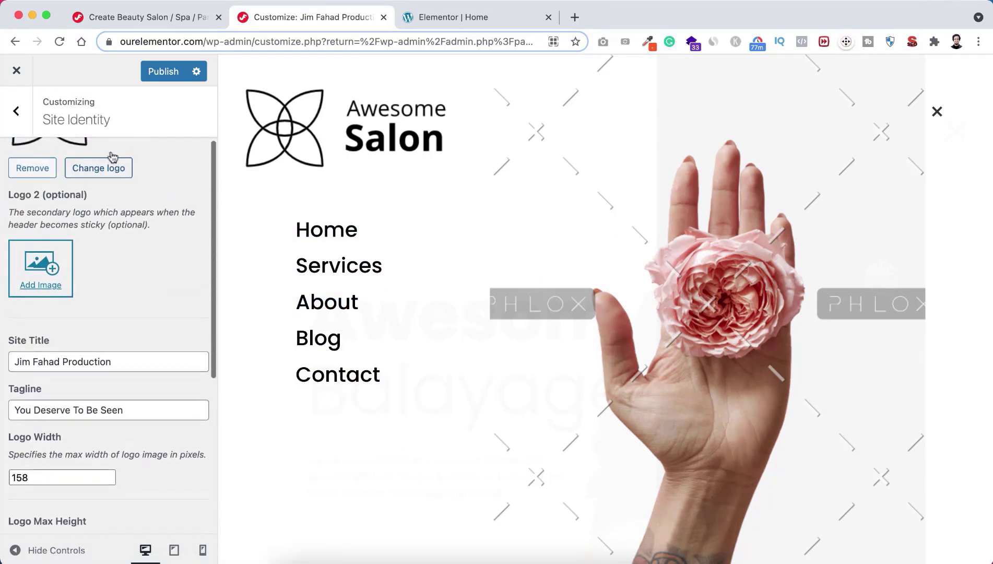
click(19, 116)
scroll(99, 287, down, 1)
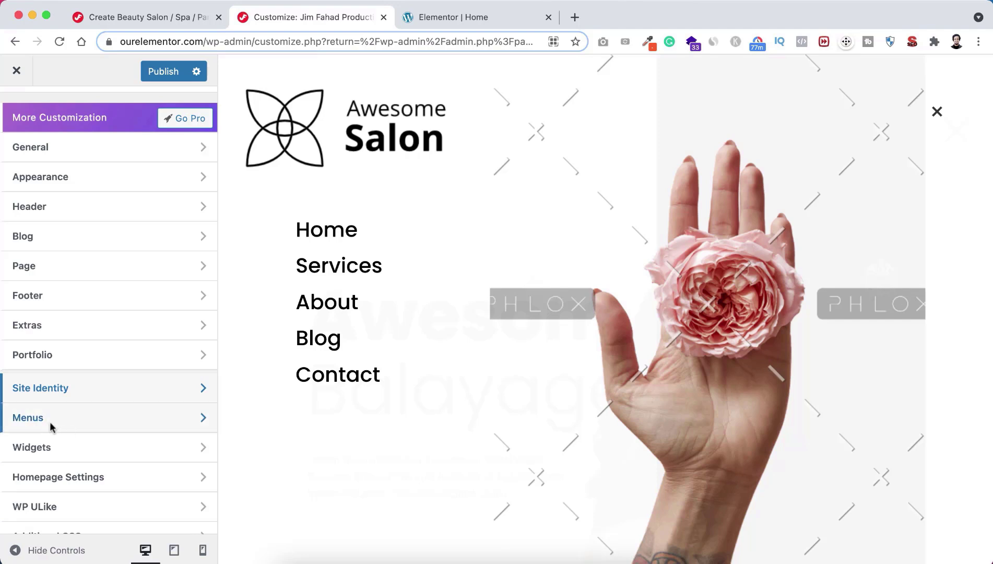
click(80, 420)
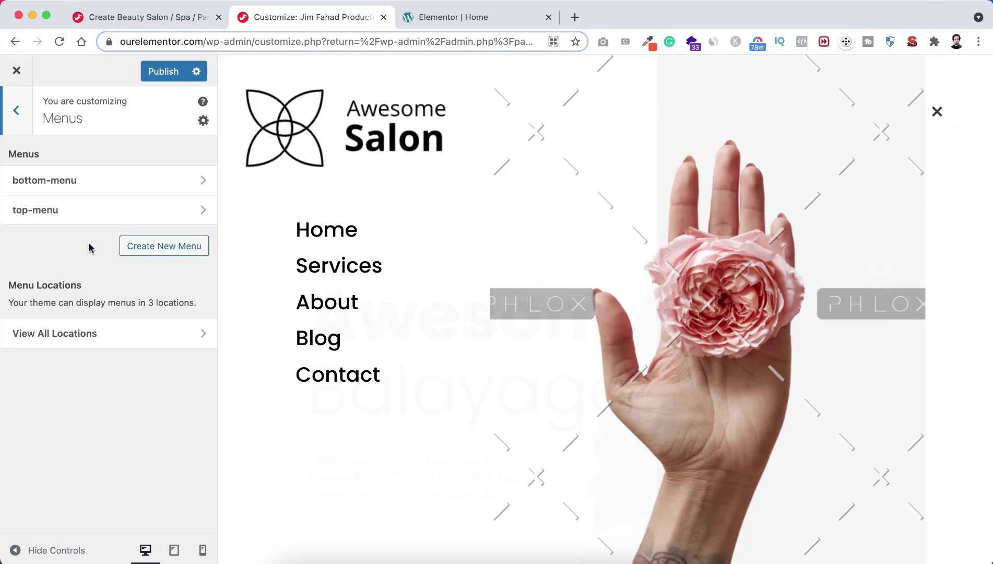
click(89, 210)
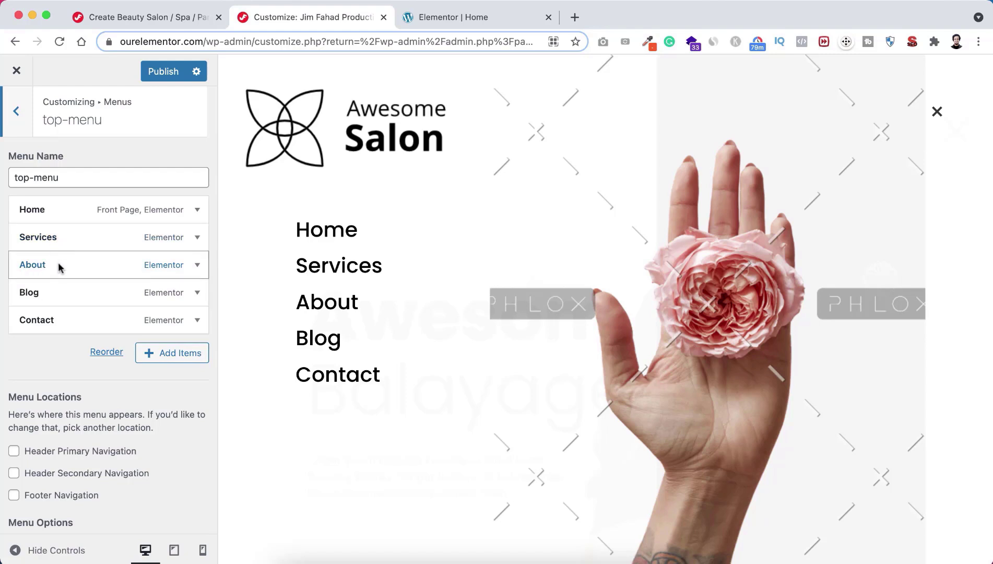
drag(60, 268, 58, 237)
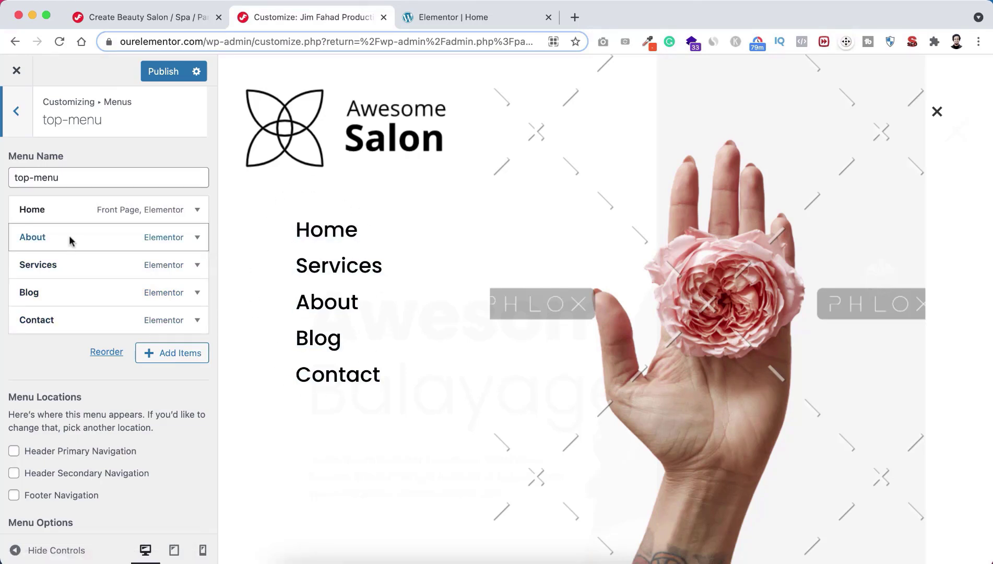
drag(69, 235, 68, 265)
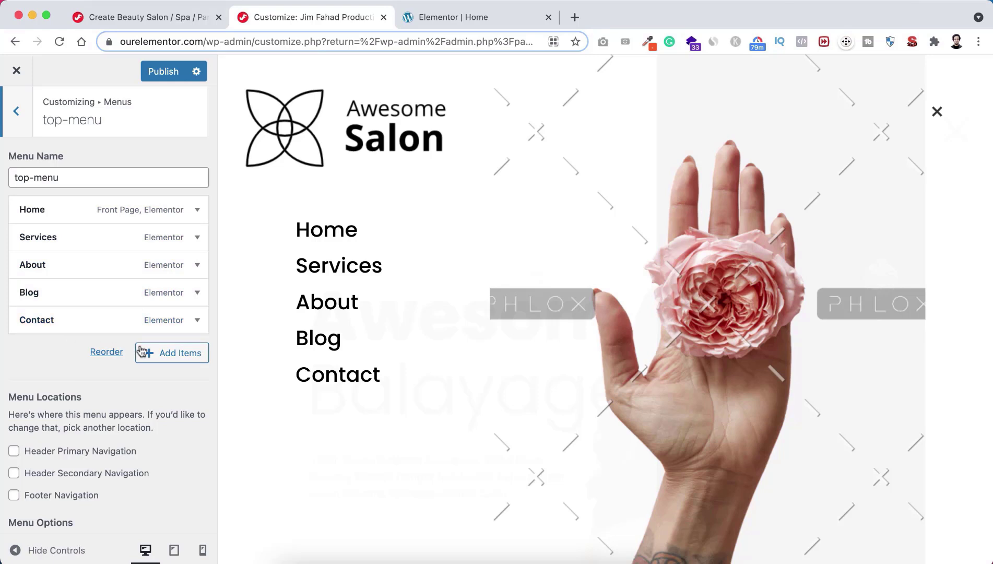
click(167, 353)
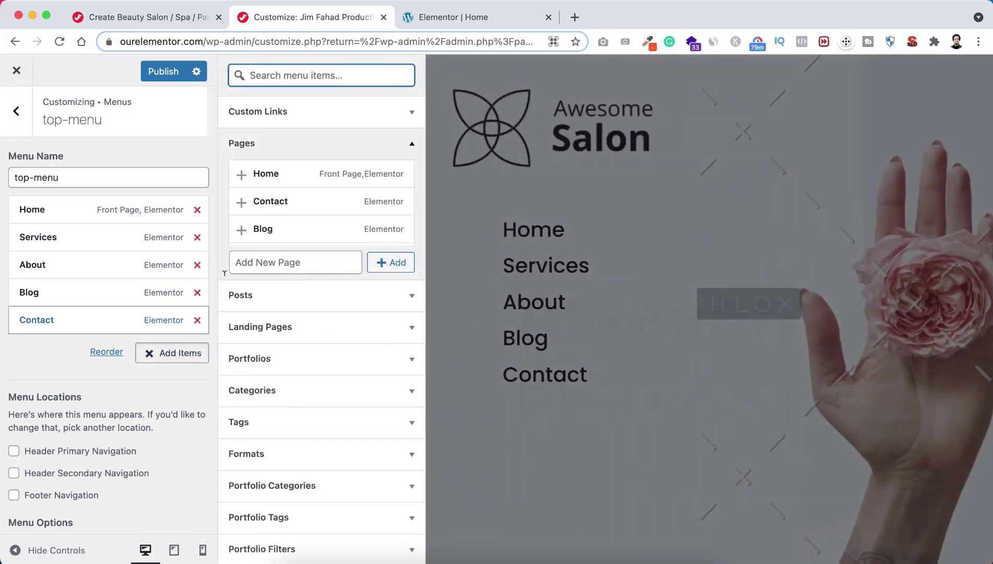
click(268, 259)
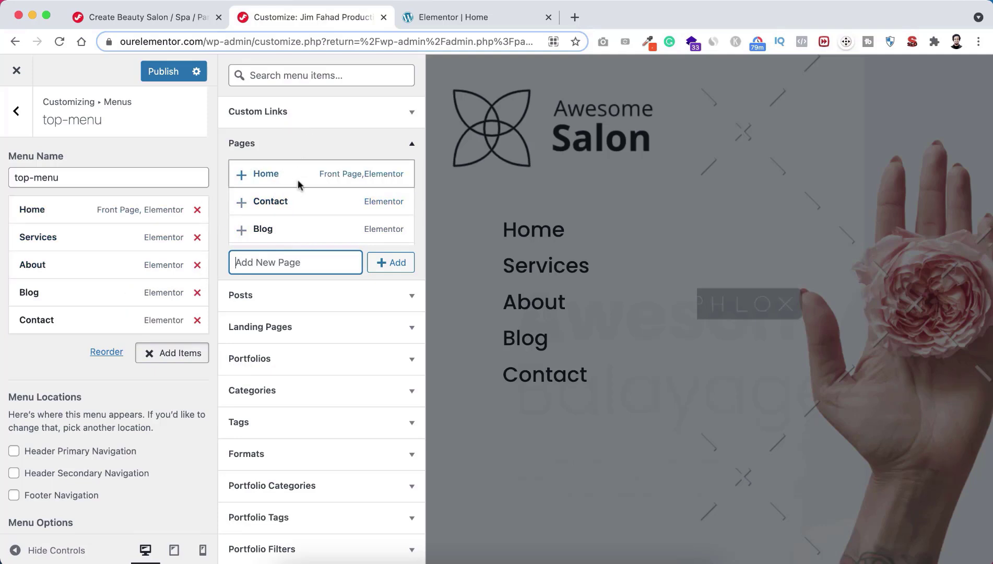
click(324, 112)
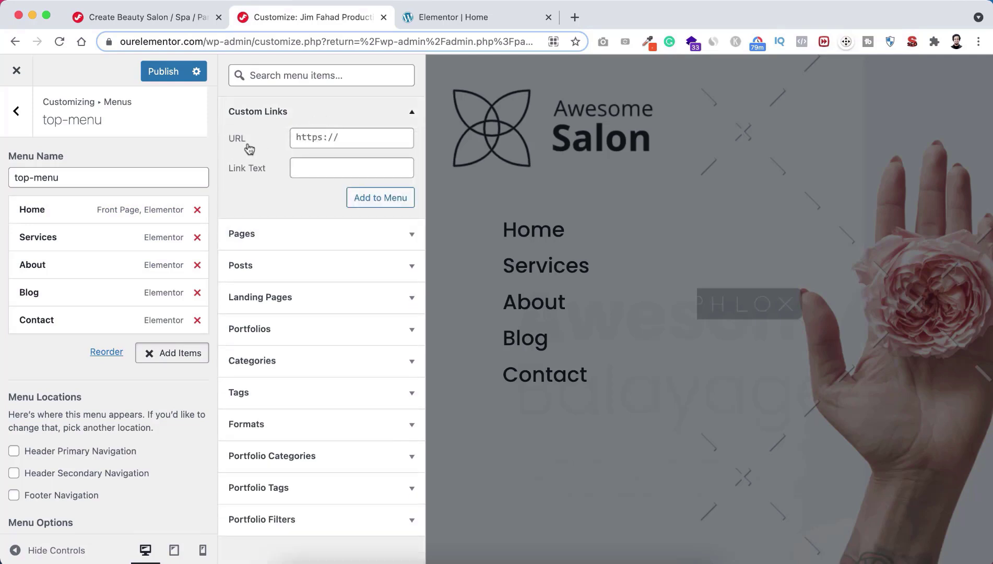
click(319, 137)
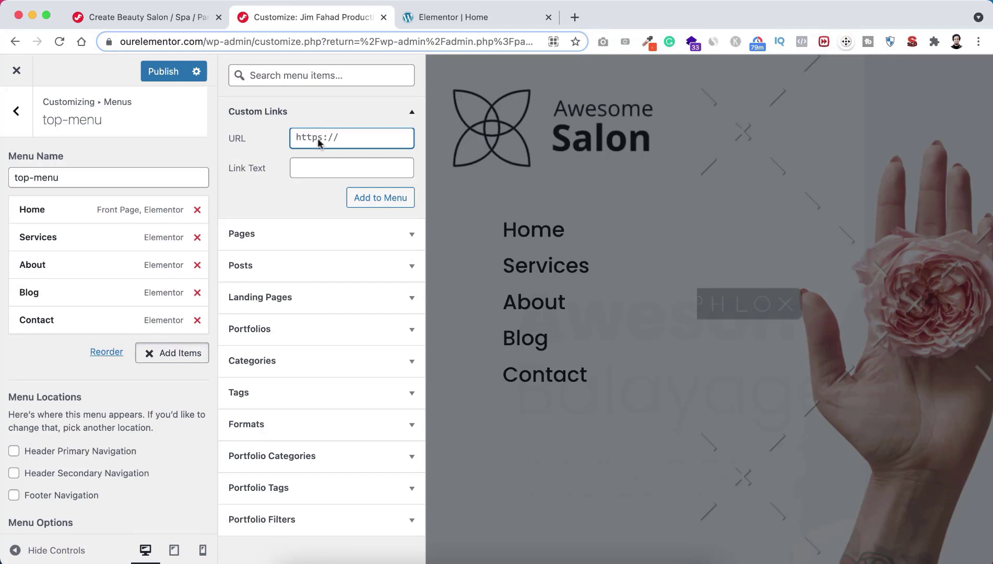
key(super+a)
text(ht)
text(jimfahaddigital.com)
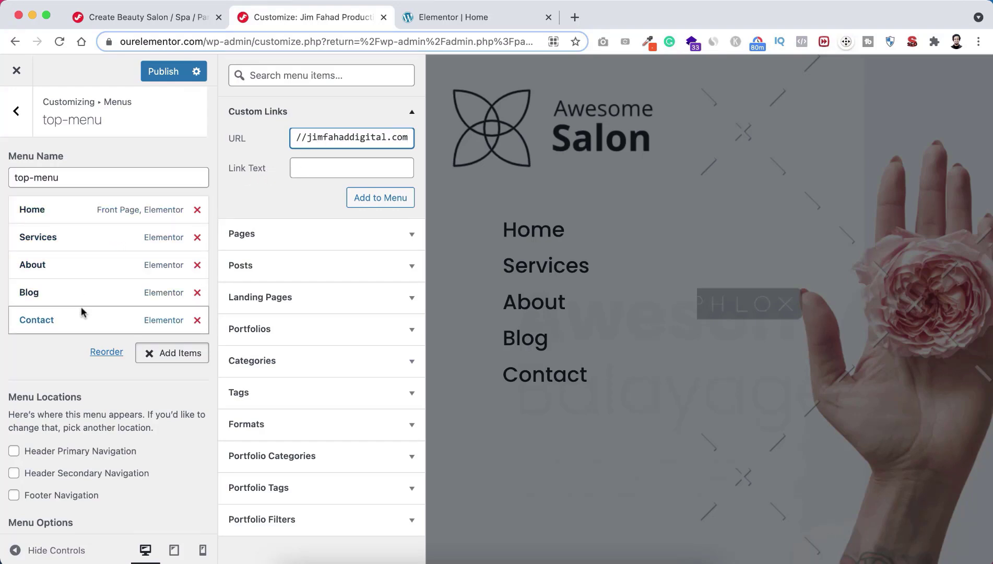
click(310, 170)
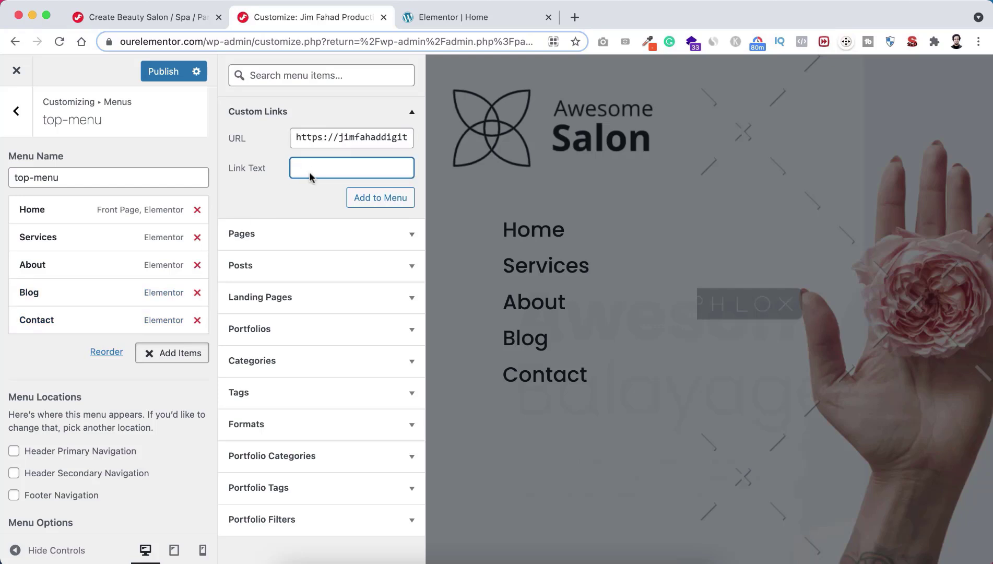
text(Support)
click(365, 200)
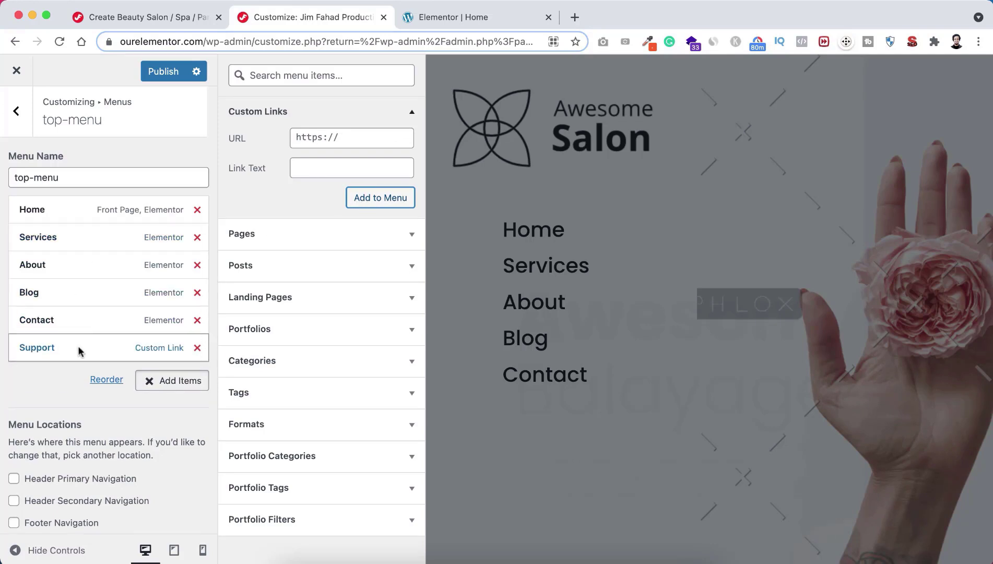
click(197, 348)
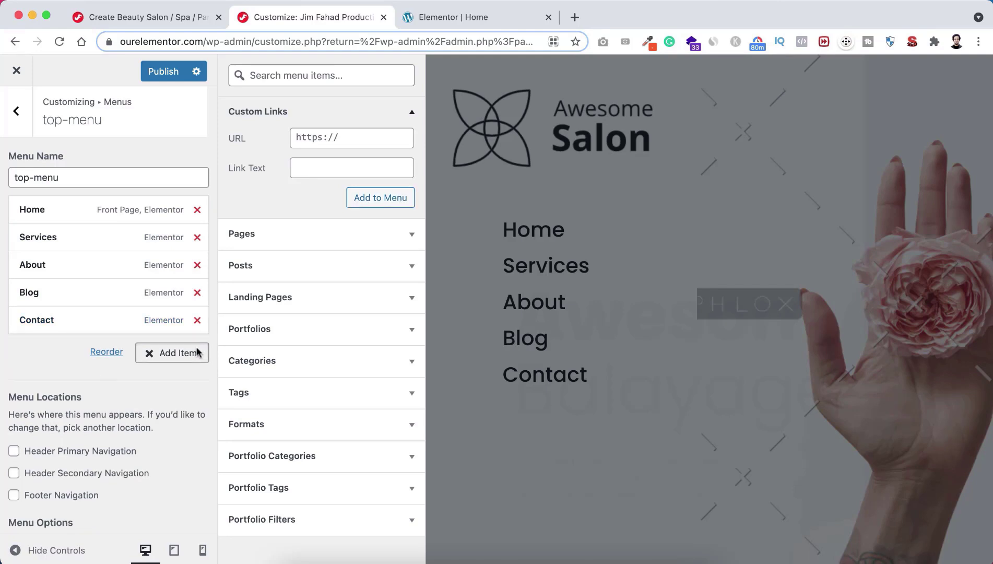
click(64, 360)
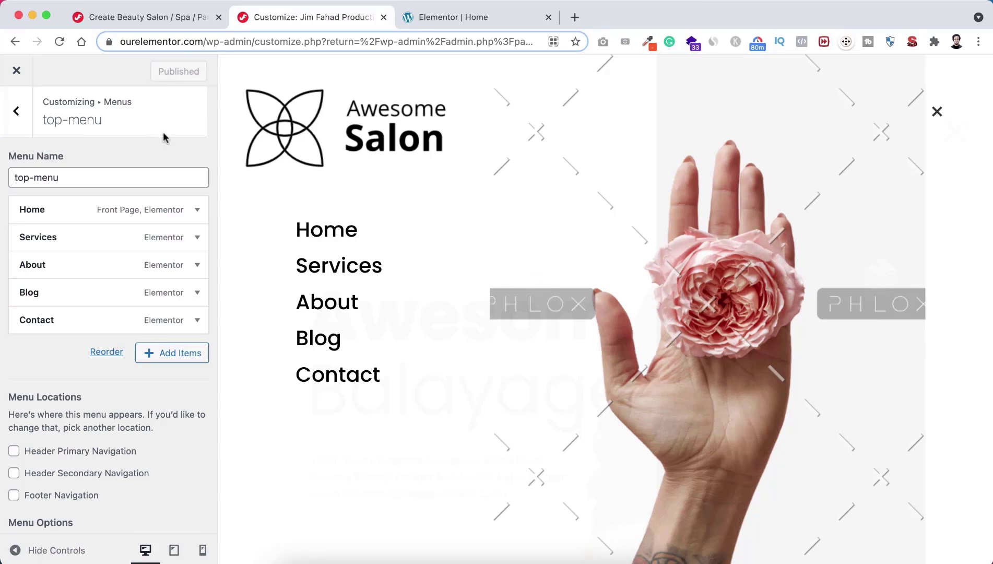
Step: Exit the customizer and open the live Awesome Salon site in a new browser tab
click(16, 71)
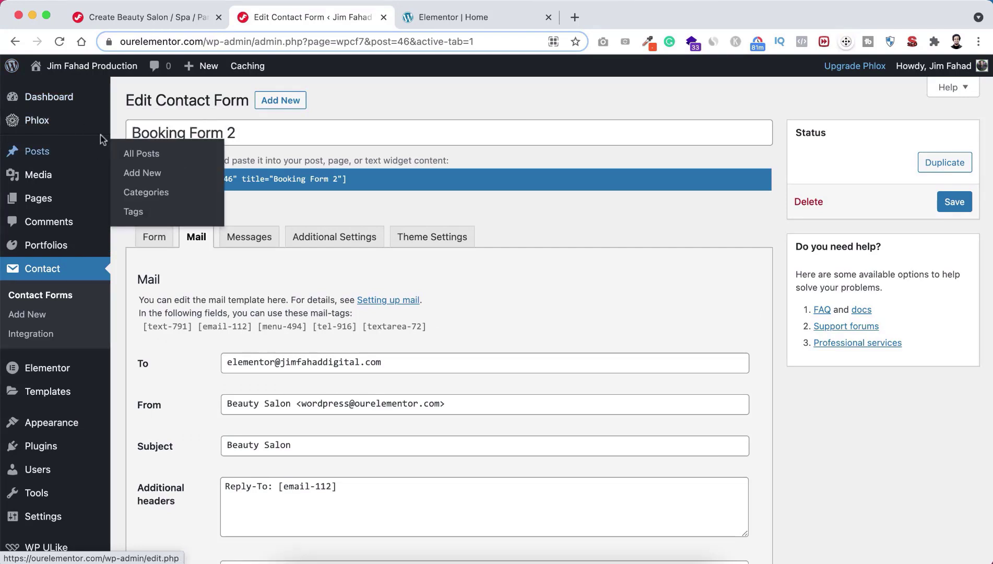
mouse_move(95, 66)
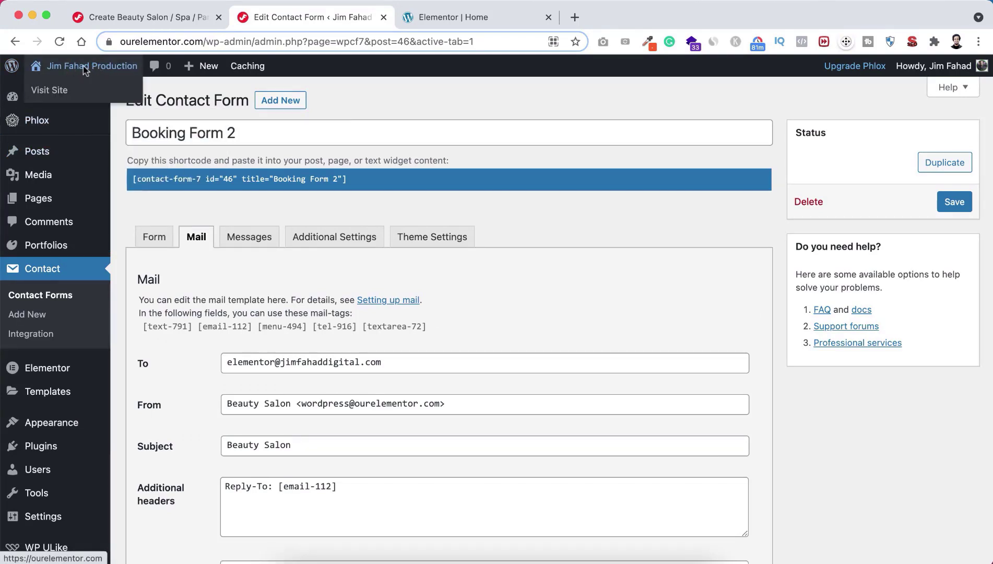
right_click(74, 91)
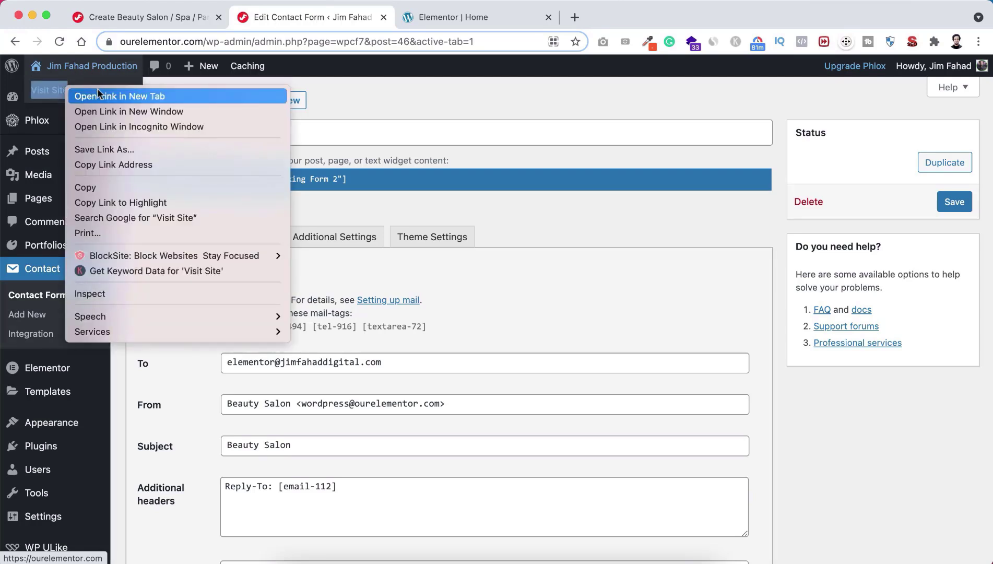
key(Escape)
click(464, 17)
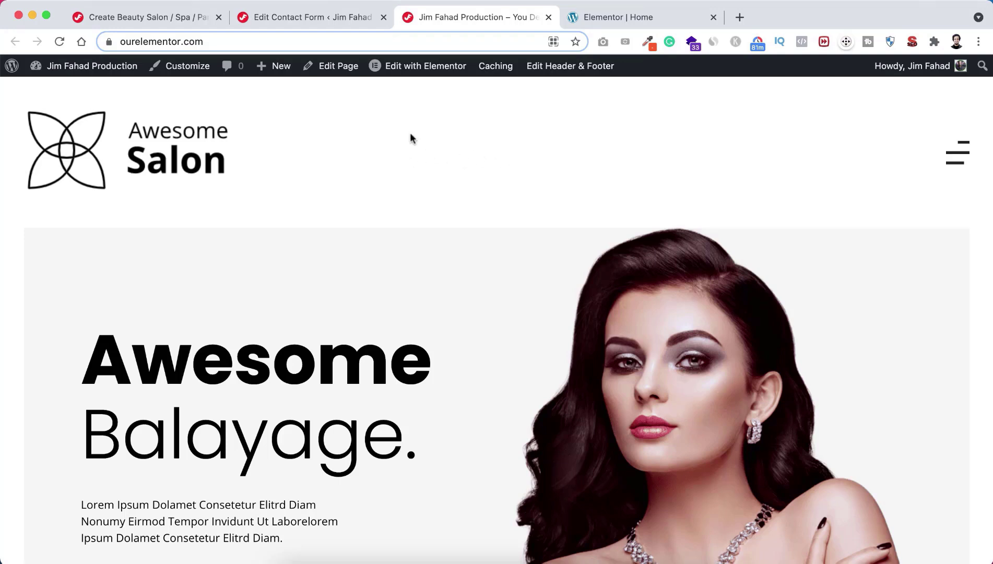
Step: Open the Site Header template from Edit Header & Footer in the Elementor editor
mouse_move(405, 71)
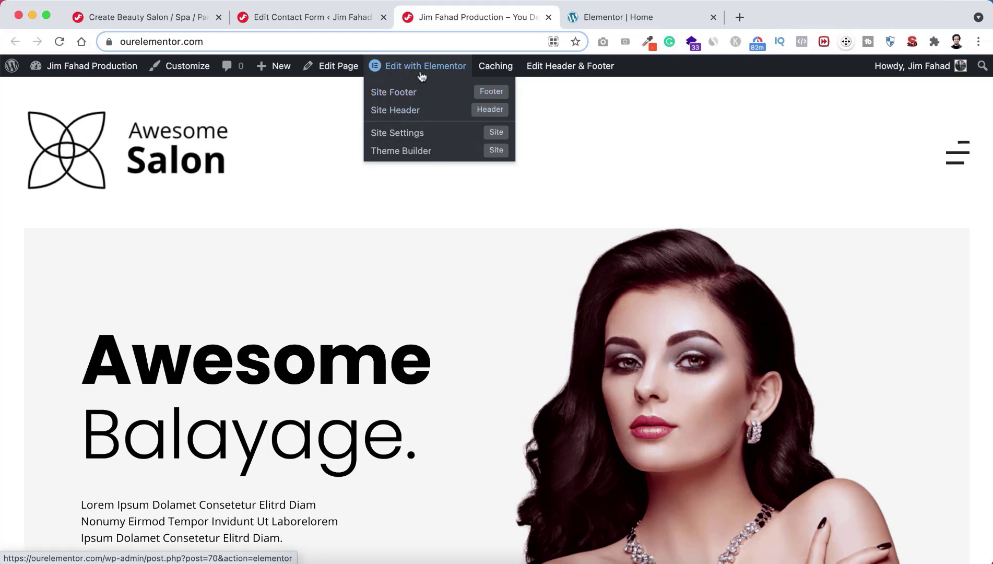
mouse_move(545, 63)
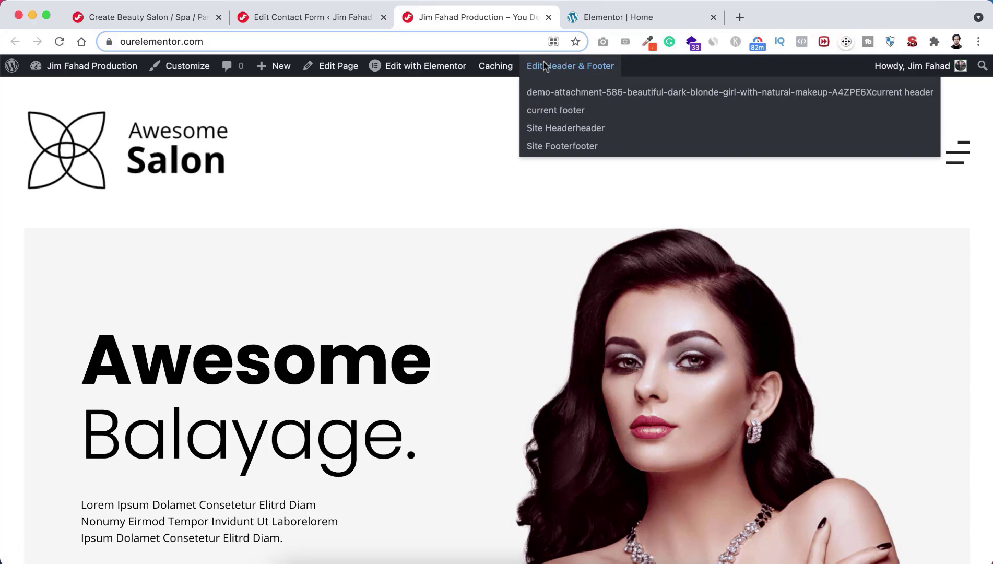
click(565, 131)
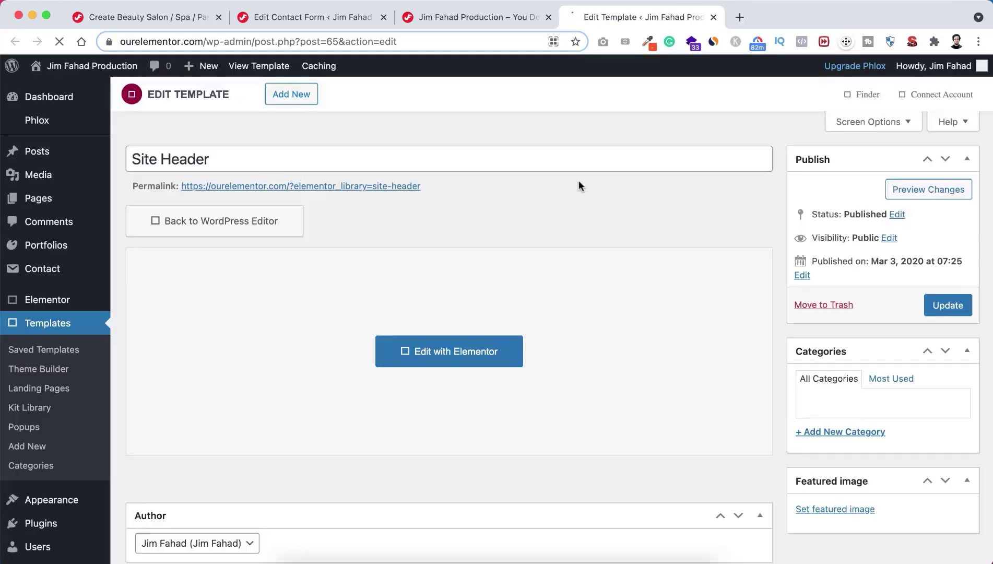
click(453, 349)
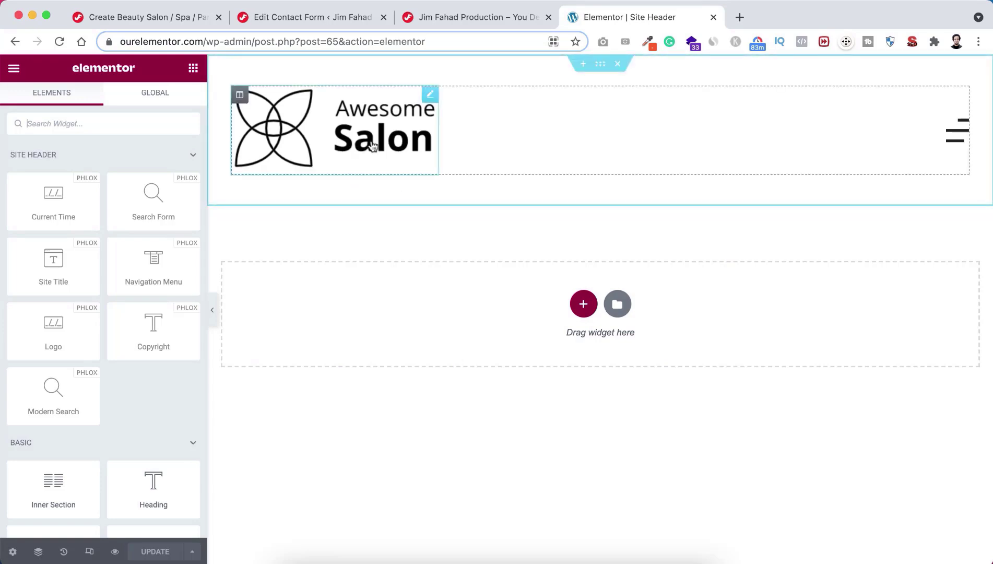
Step: Set the header logo width to 160 px and open the fullscreen menu overlay
click(291, 121)
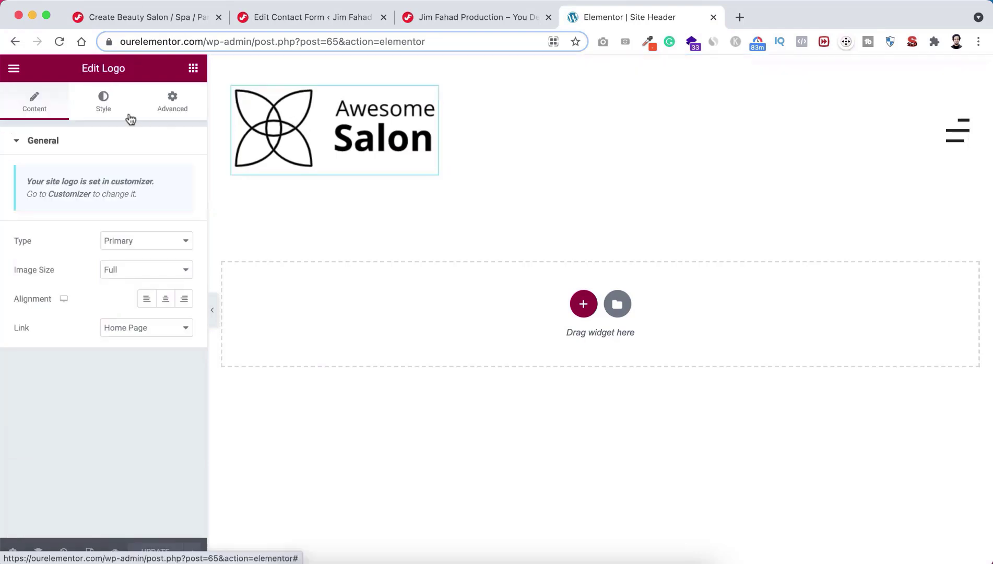
click(107, 109)
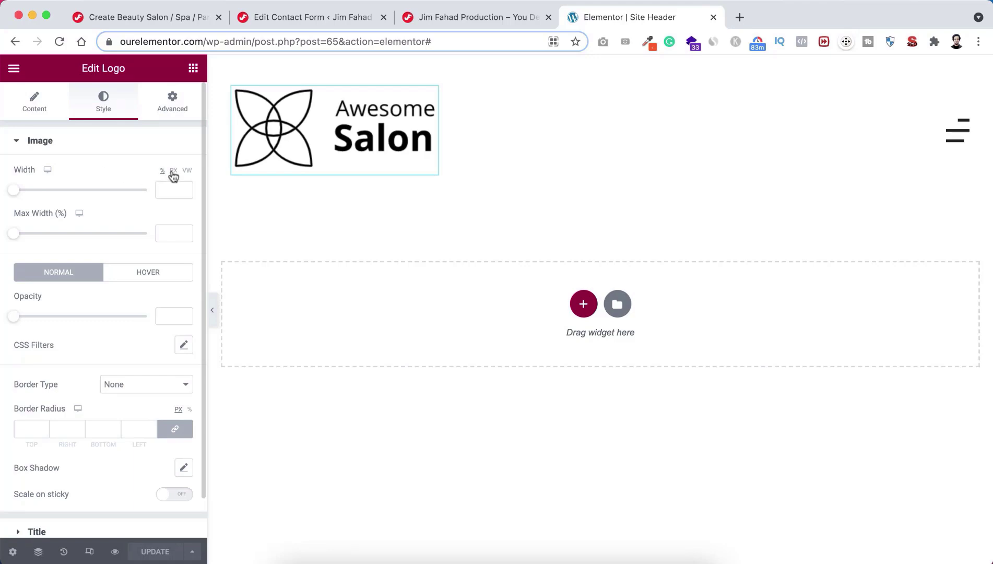
click(174, 170)
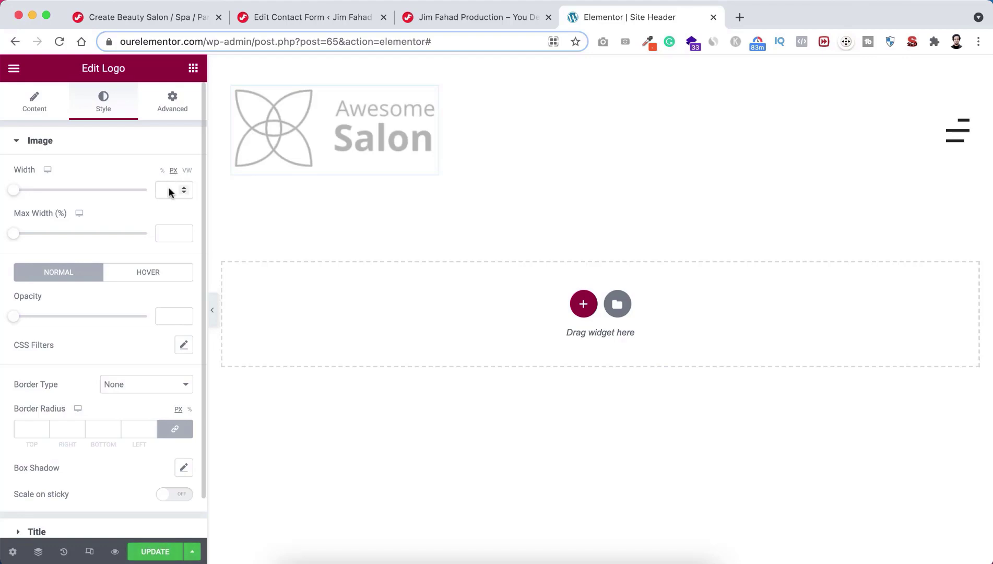
click(169, 190)
text(160)
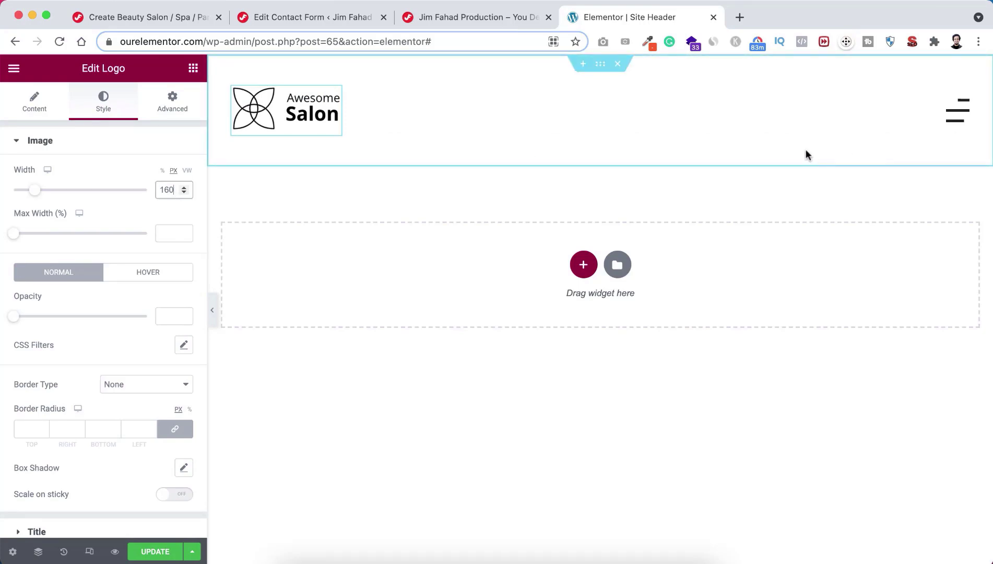
click(963, 116)
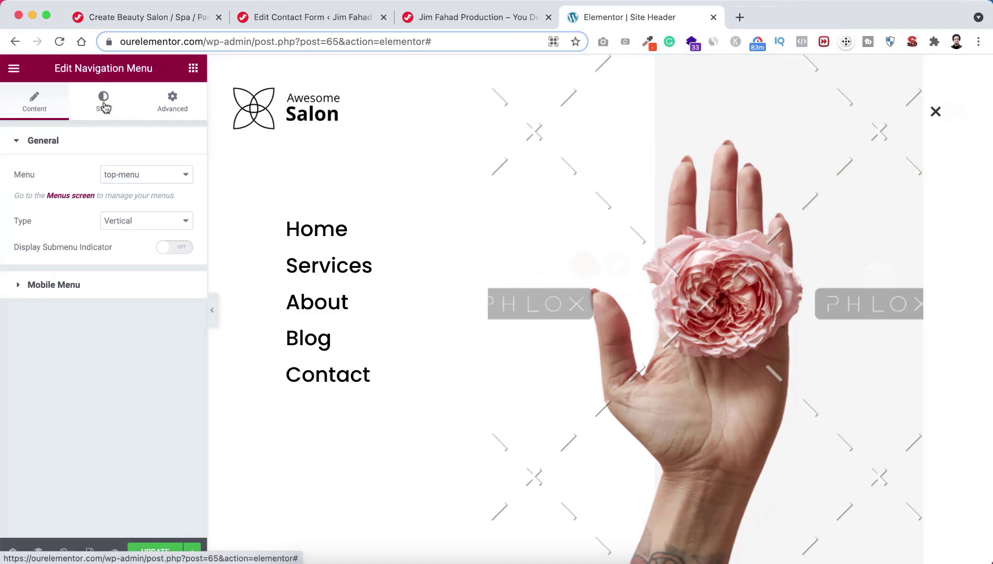
Step: Upload Dropdown-Background.png and set it as the fullscreen menu window's background image
click(105, 107)
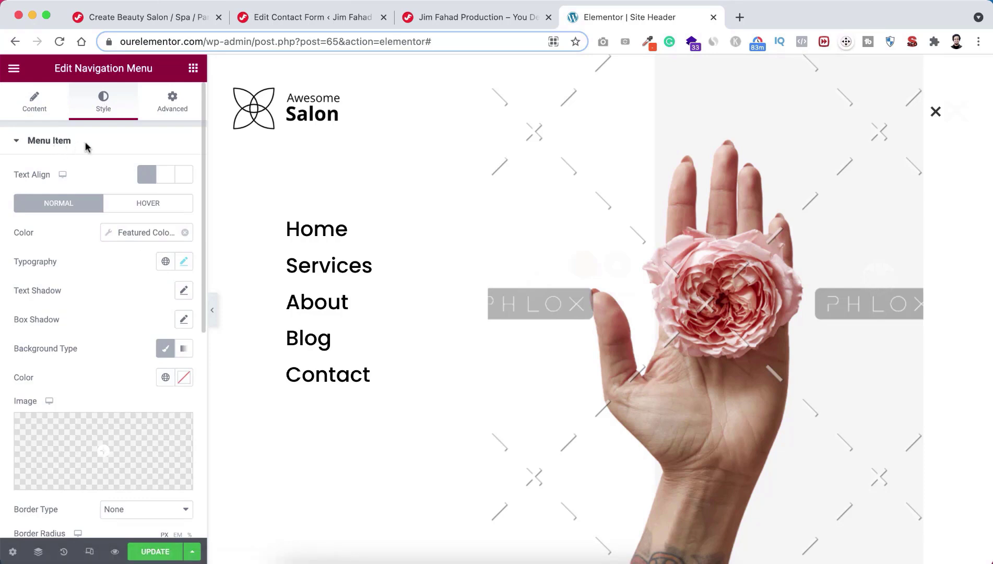
click(54, 139)
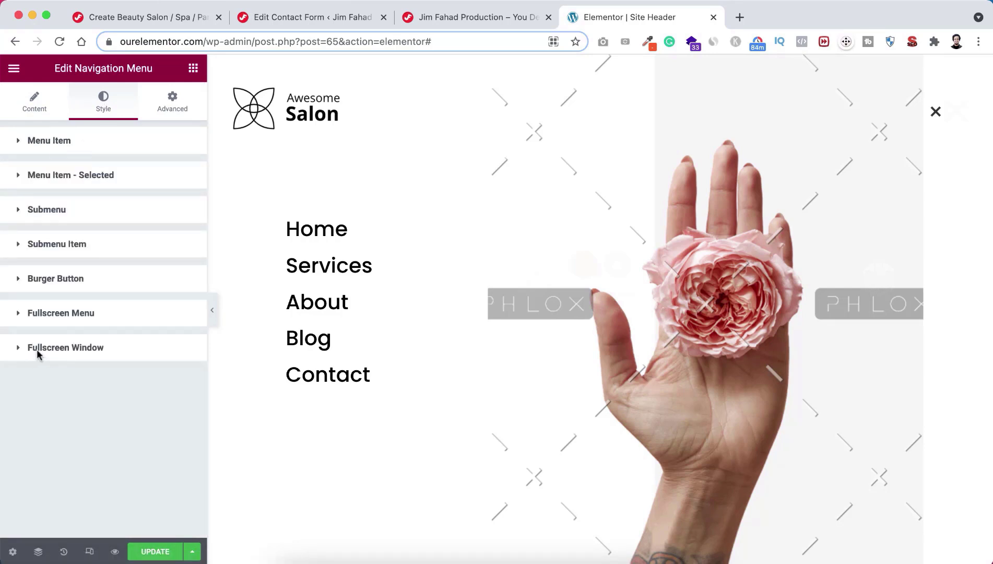
click(67, 346)
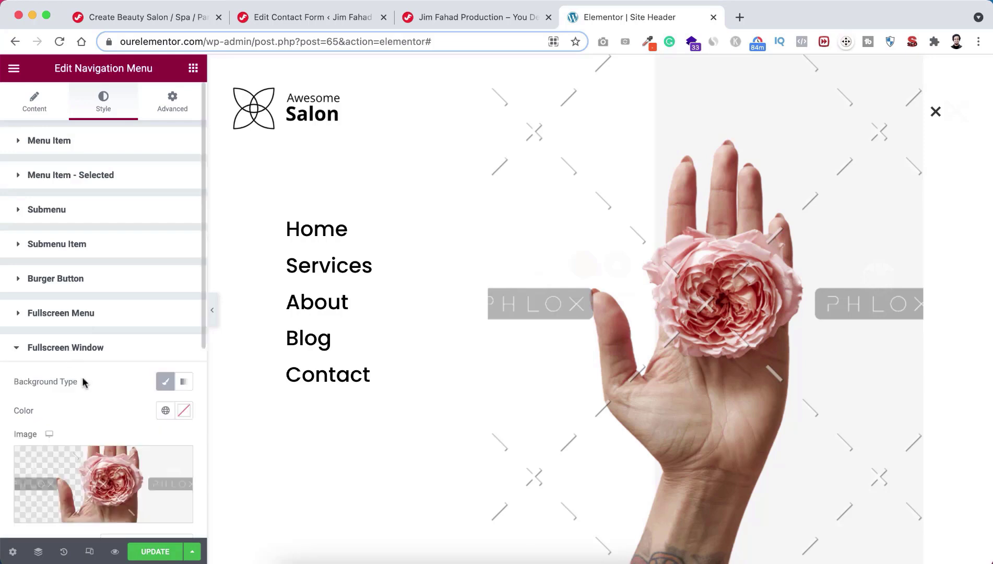
scroll(82, 382, down, 3)
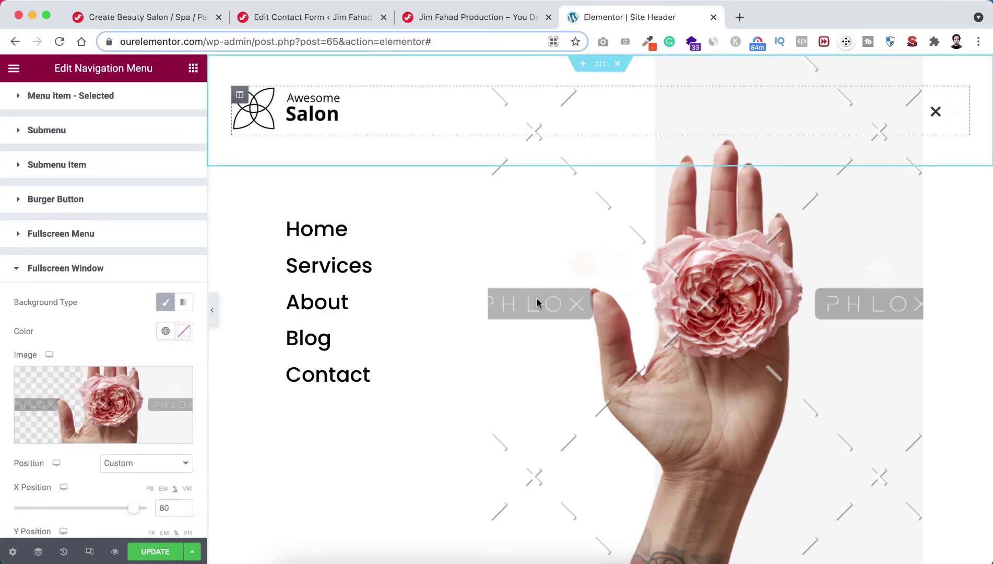
mouse_move(106, 407)
click(95, 405)
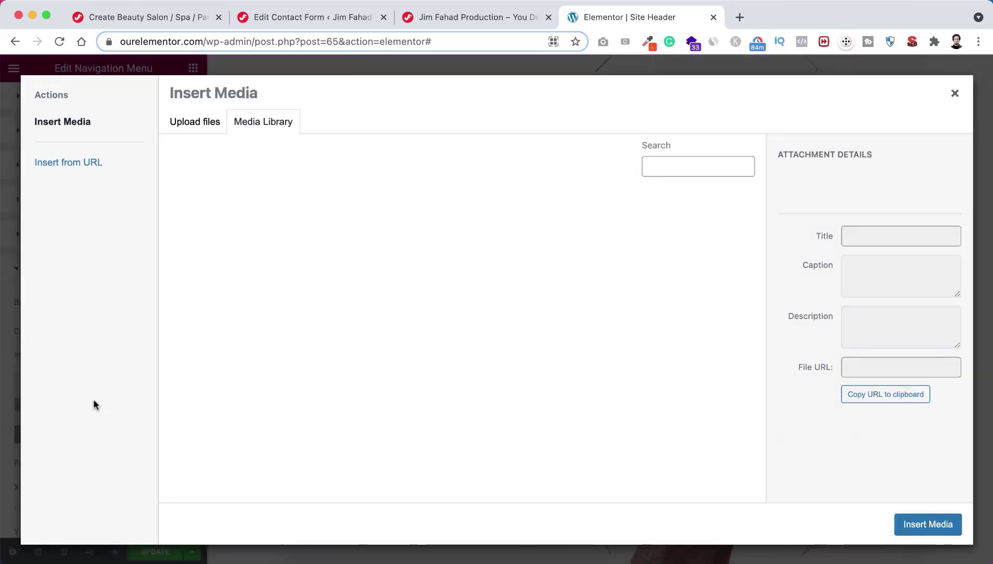
click(204, 127)
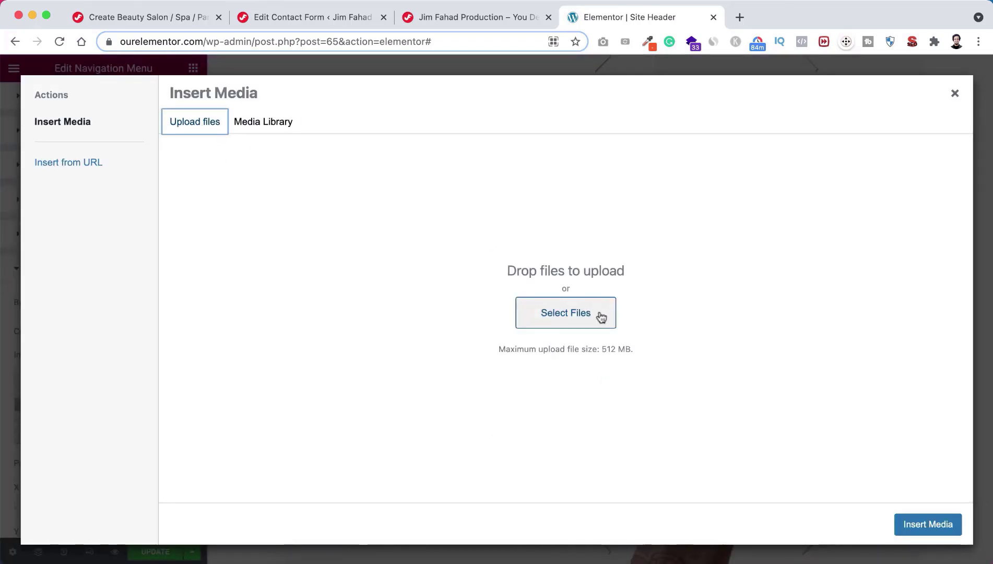
click(582, 315)
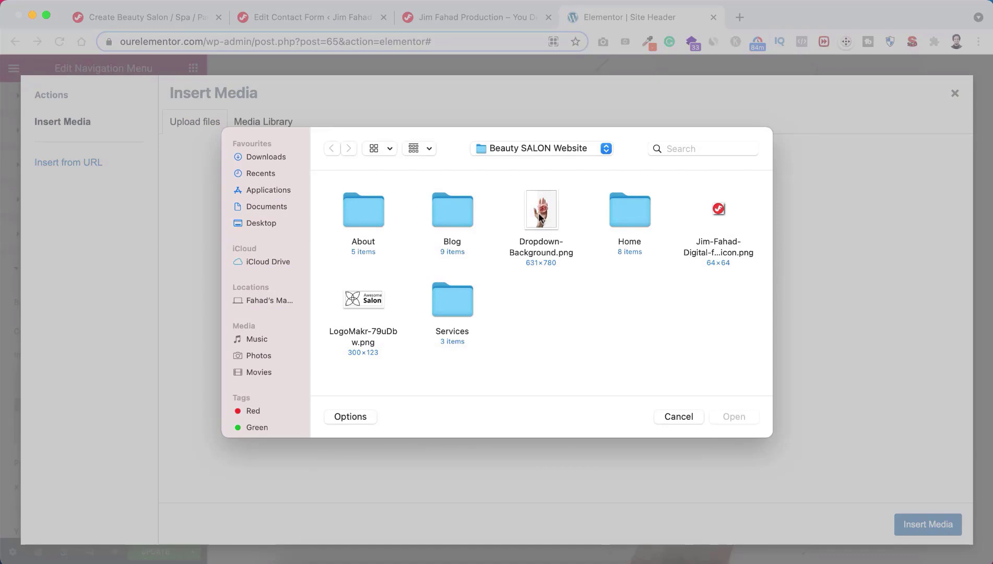
click(539, 218)
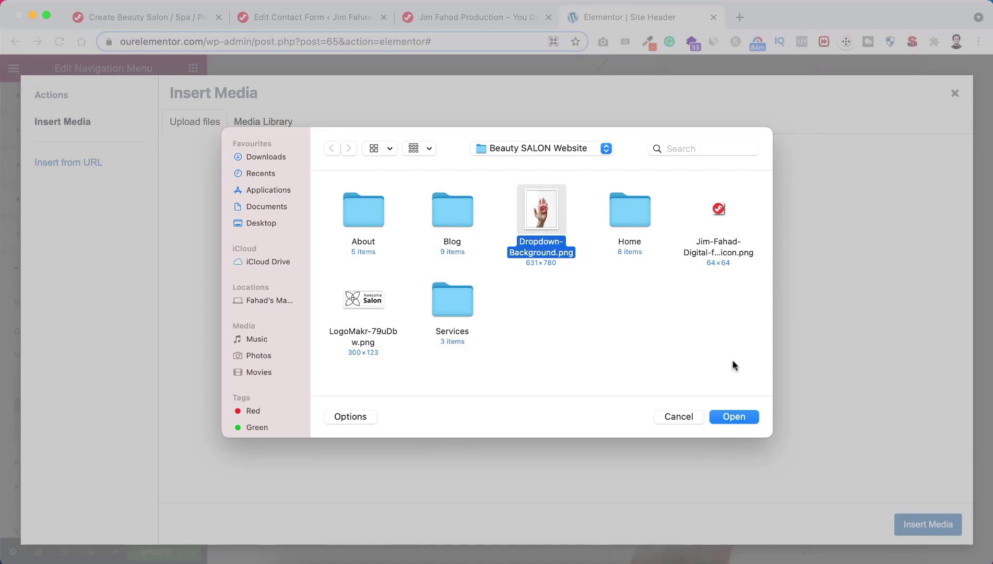
click(736, 415)
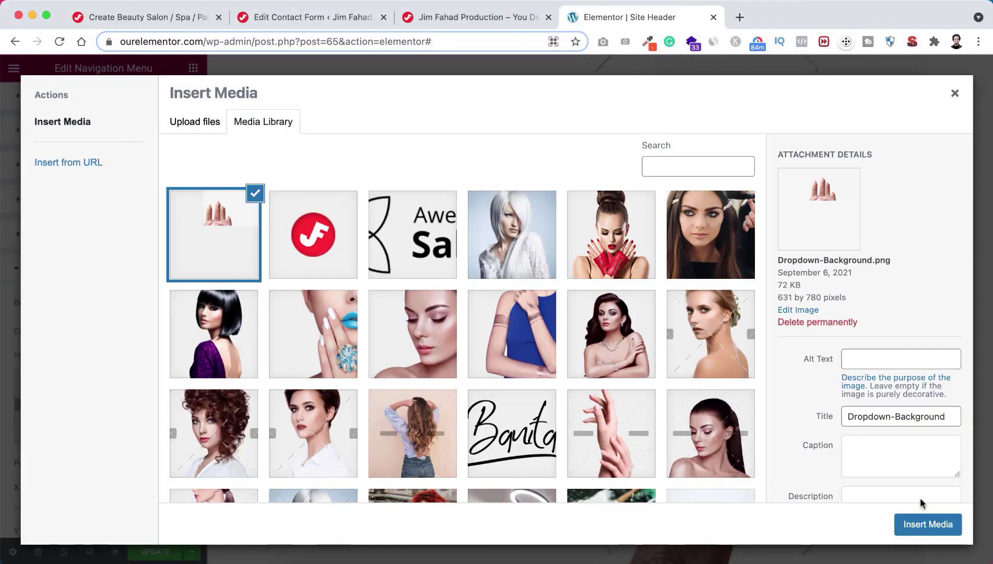
click(916, 525)
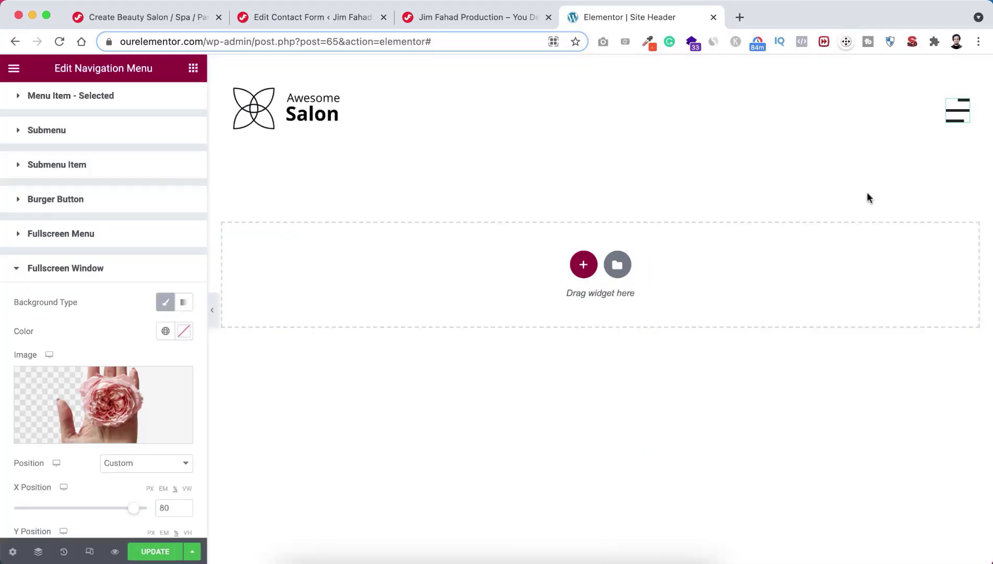
Step: Preview the fullscreen menu with the rose background, close it, and update the header
click(956, 117)
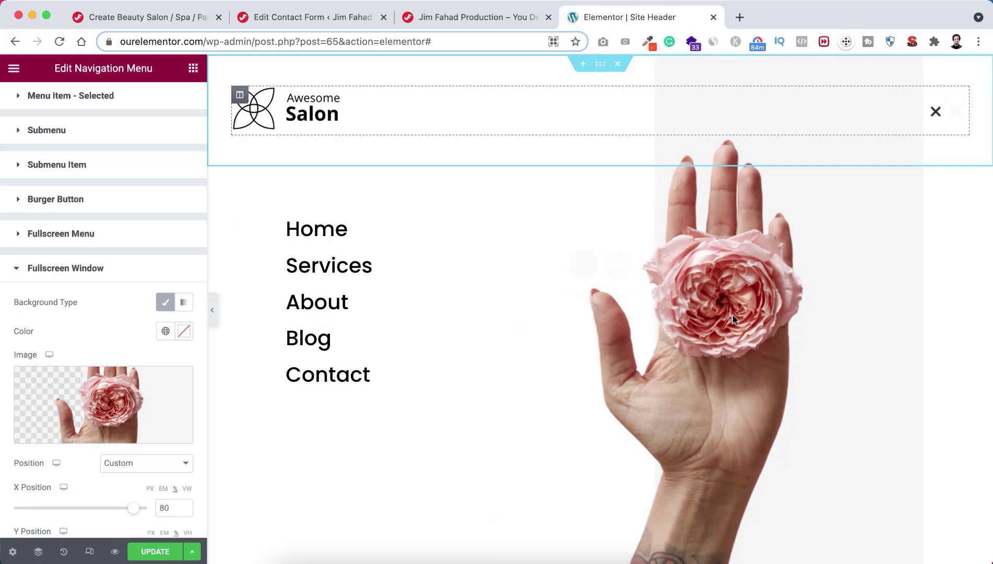
click(934, 113)
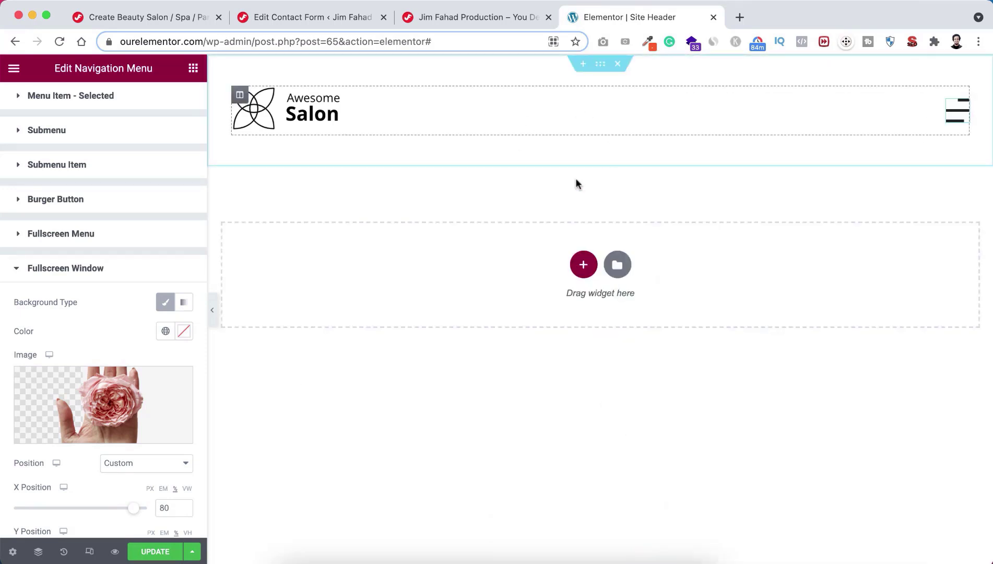
click(154, 551)
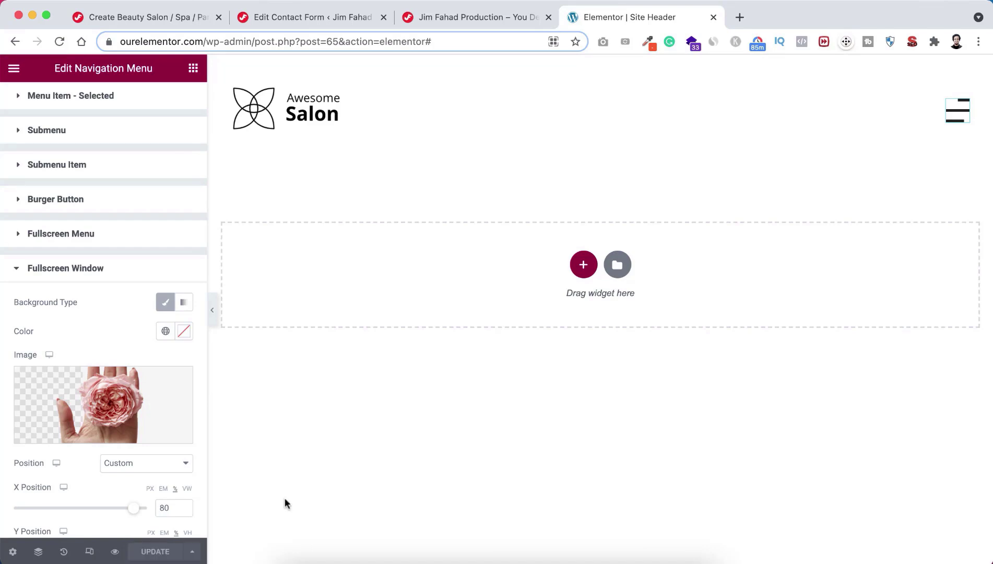
Step: Reload the live site, check the menu's rose background, and scroll down to the footer
click(476, 19)
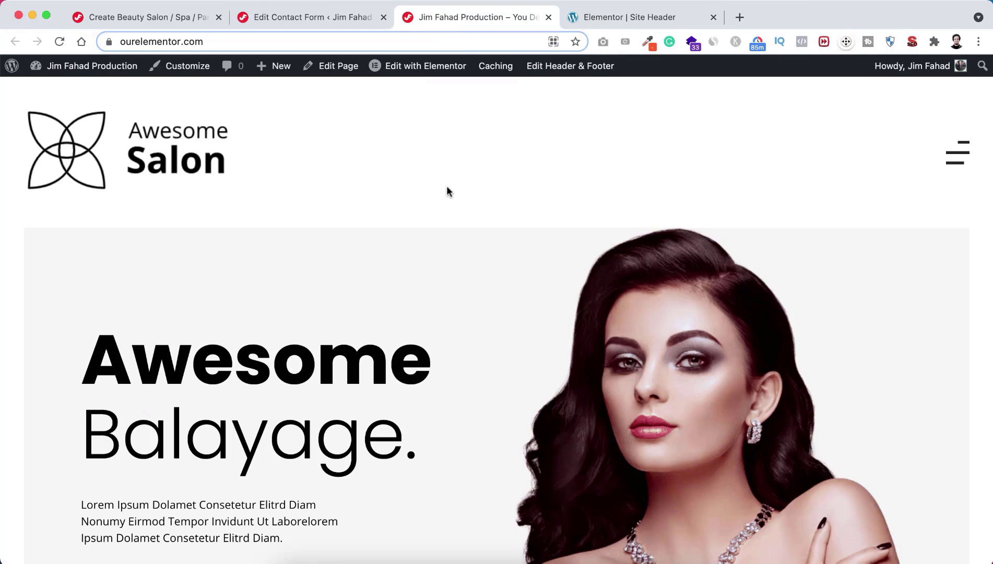
key(super+r)
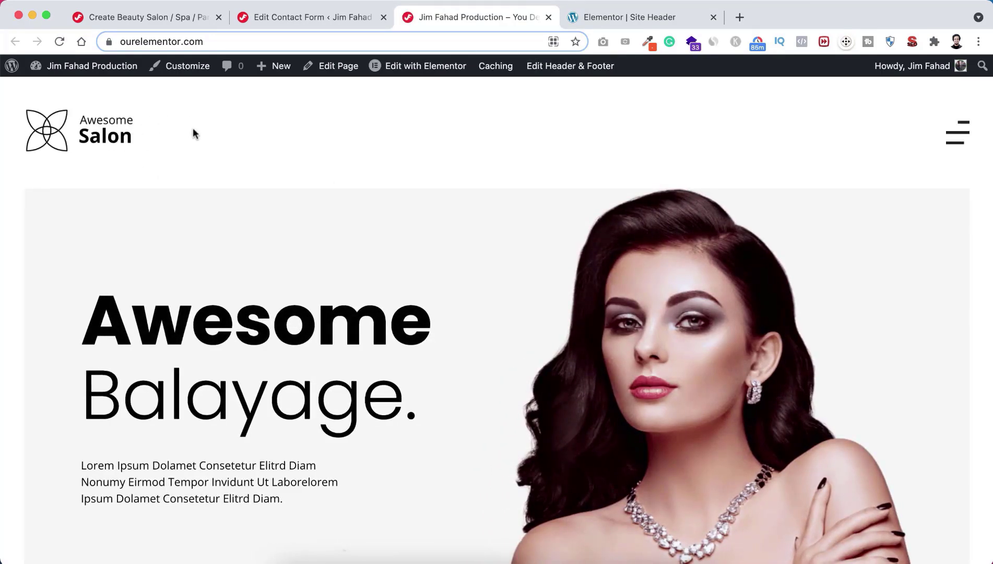
click(957, 132)
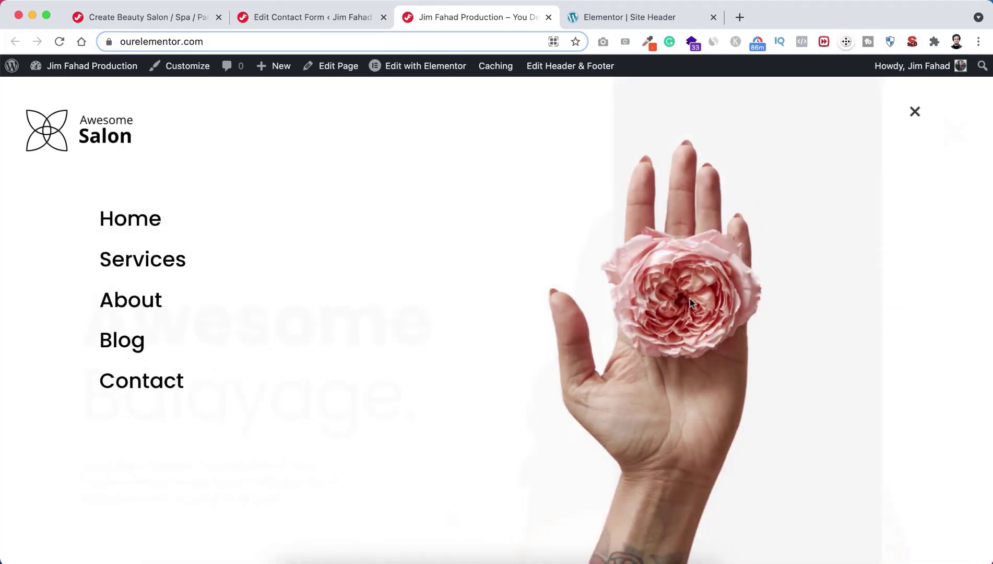
click(914, 112)
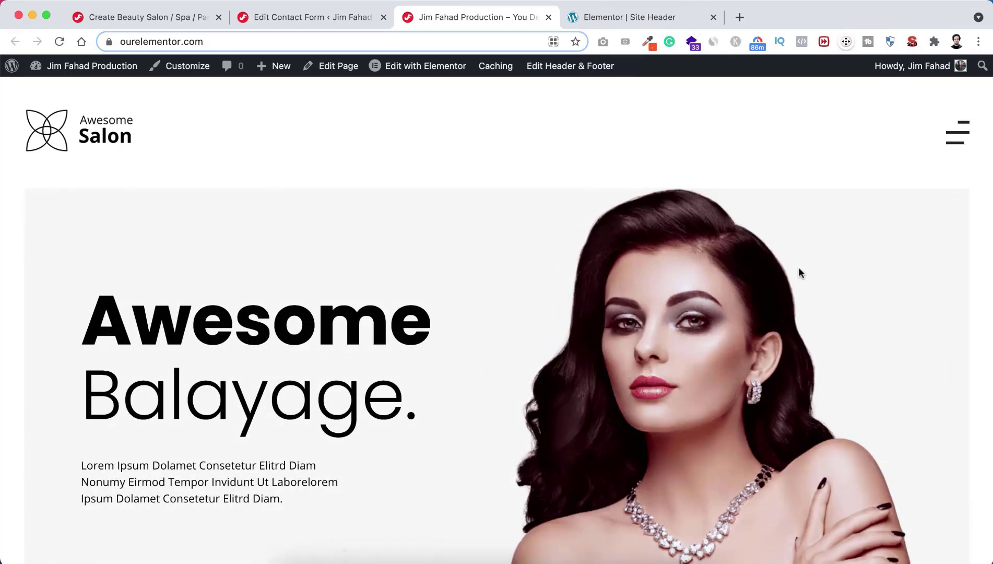
scroll(752, 357, down, 20)
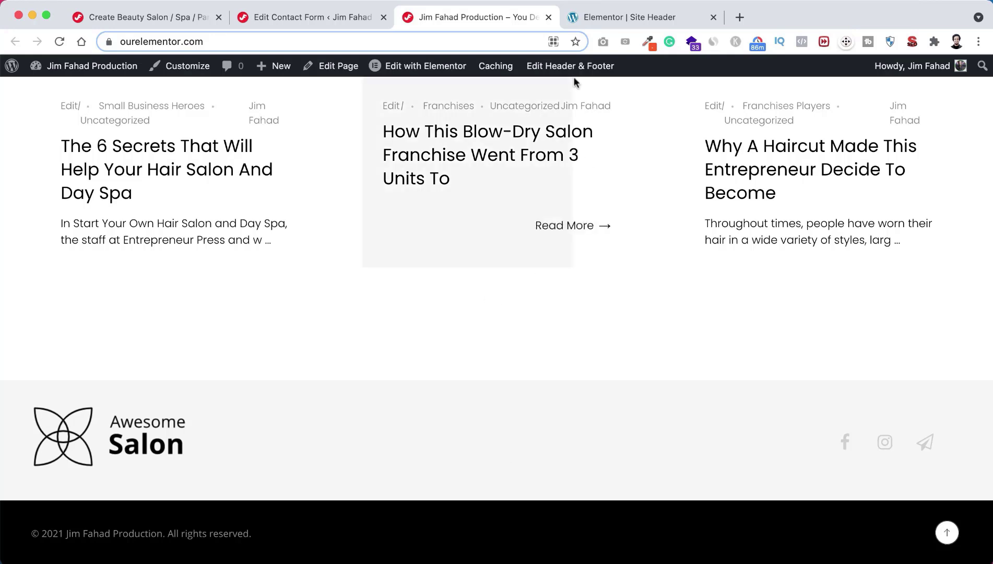
mouse_move(571, 68)
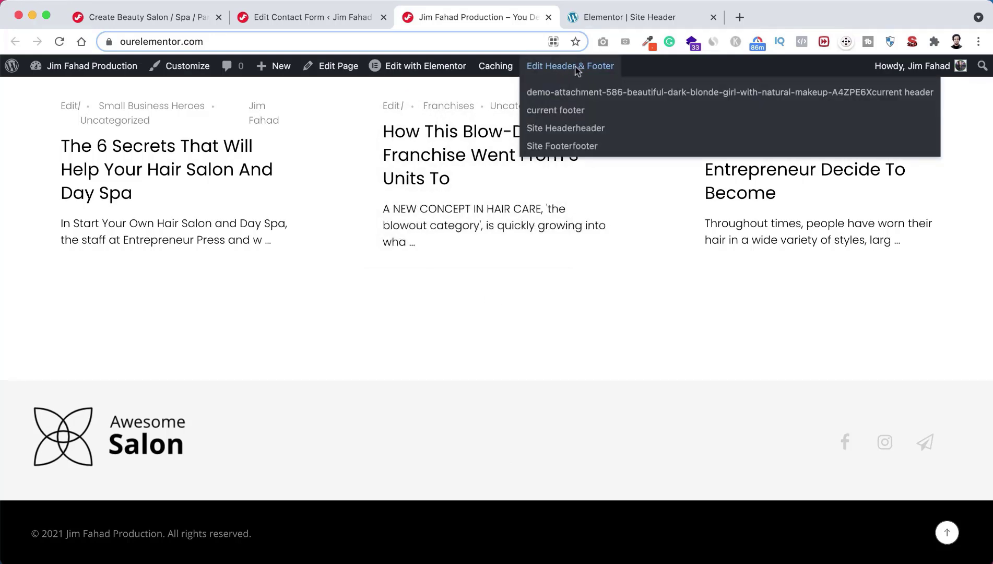
Step: Open the Site Footer in Elementor and delete its navigation menu widget
click(571, 147)
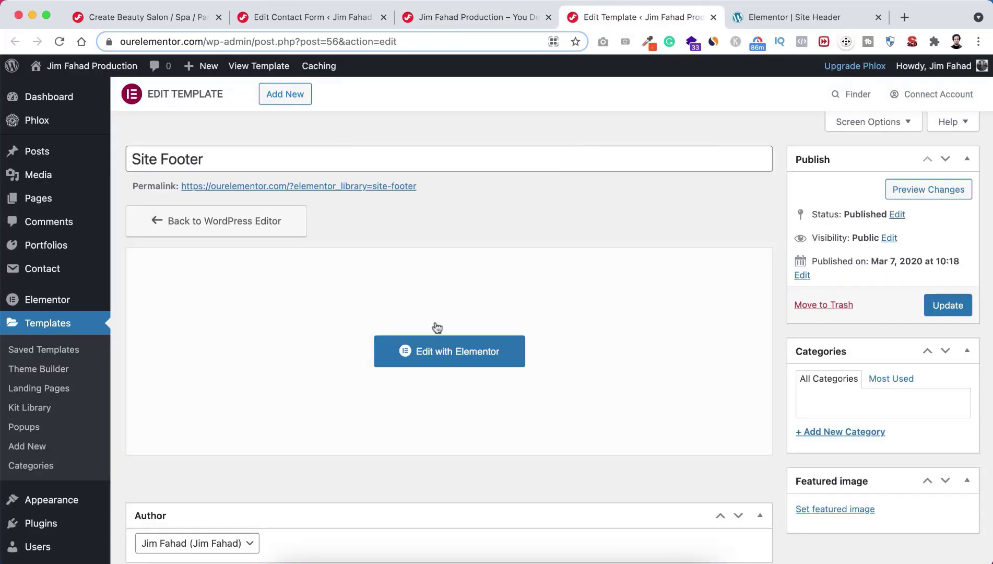
click(468, 352)
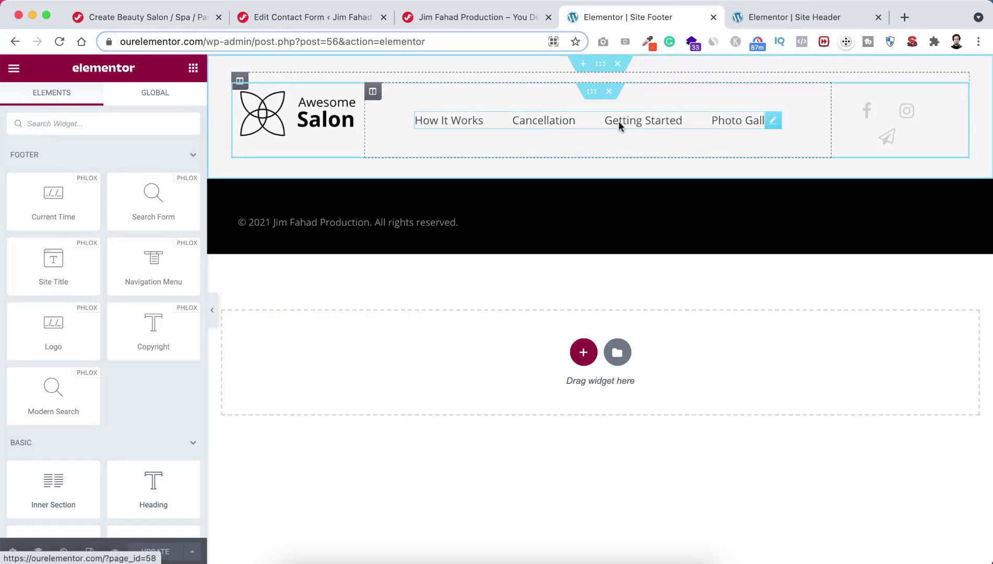
right_click(773, 122)
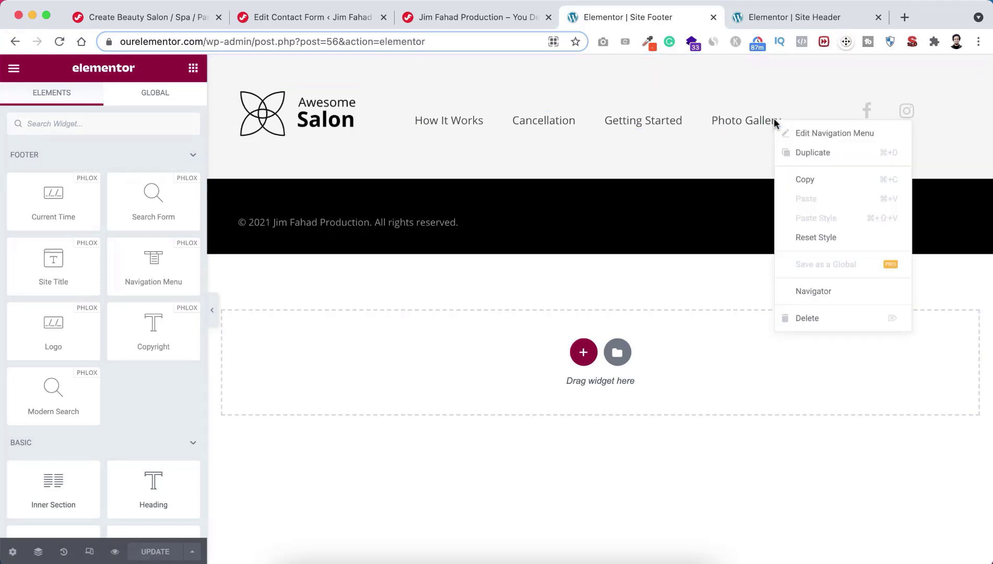
click(806, 318)
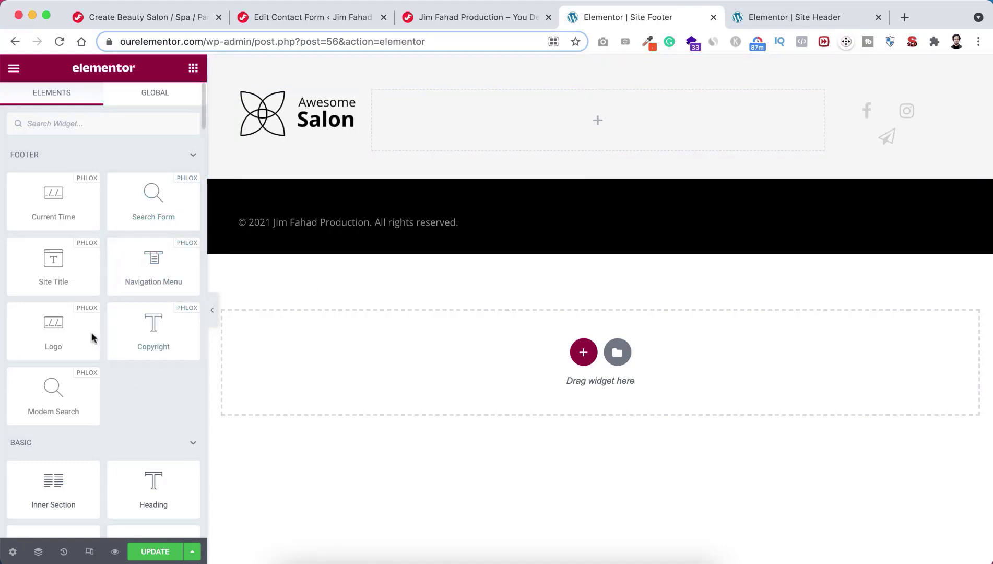
Step: Preview the footer without the panel, then open the social icons list widget's settings
click(213, 312)
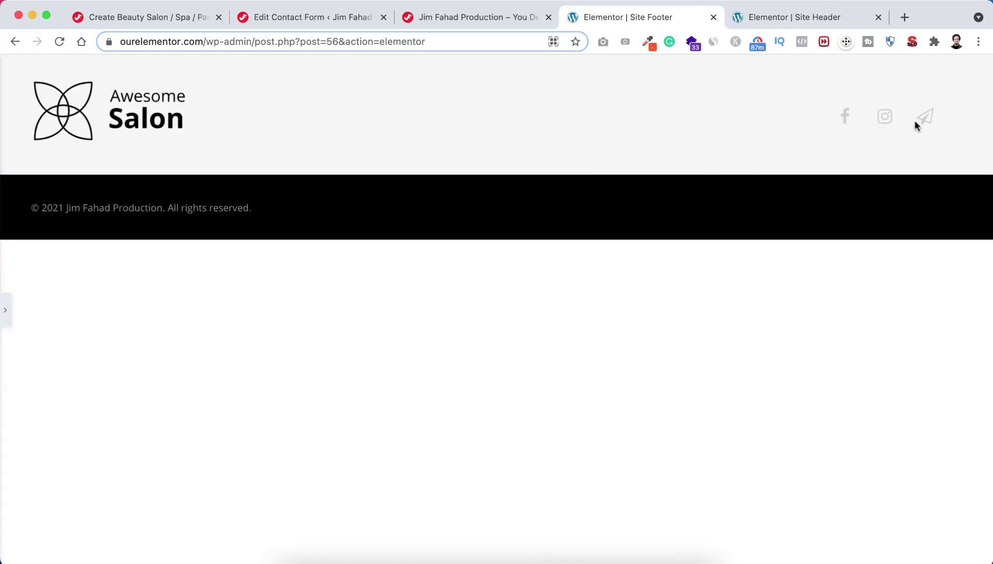
click(5, 310)
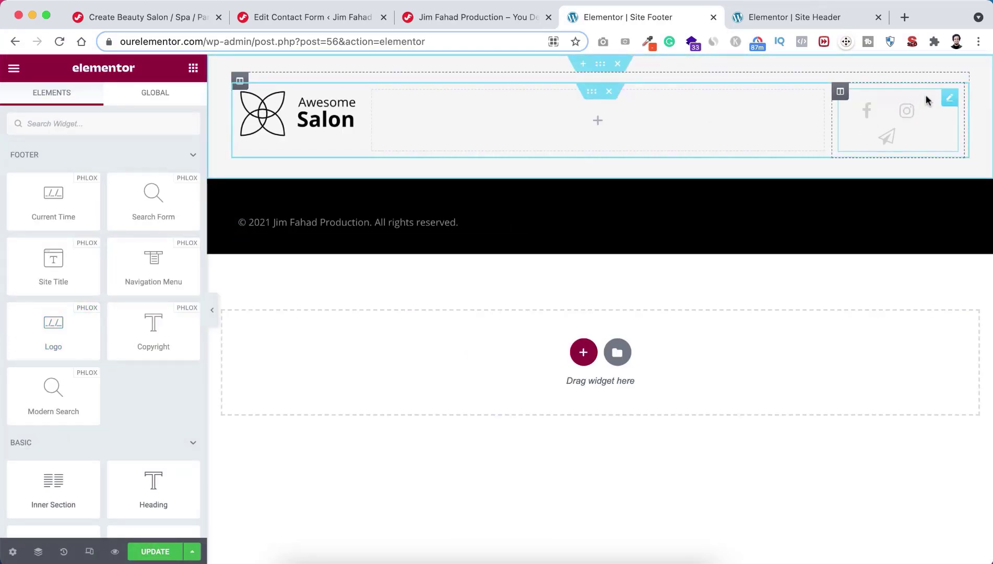
click(950, 99)
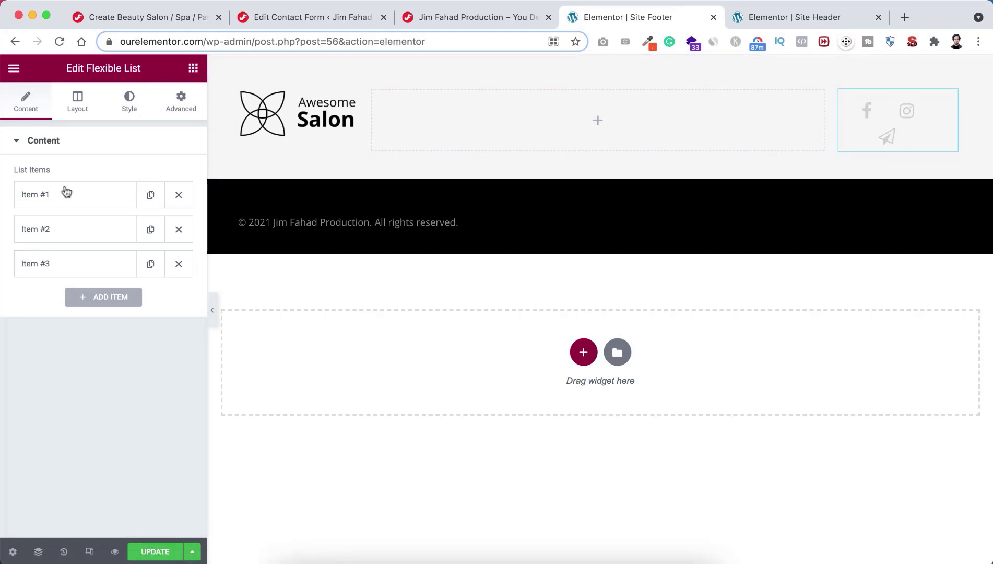
Step: Expand social list Item #1 and Item #2 to inspect their link values
click(81, 198)
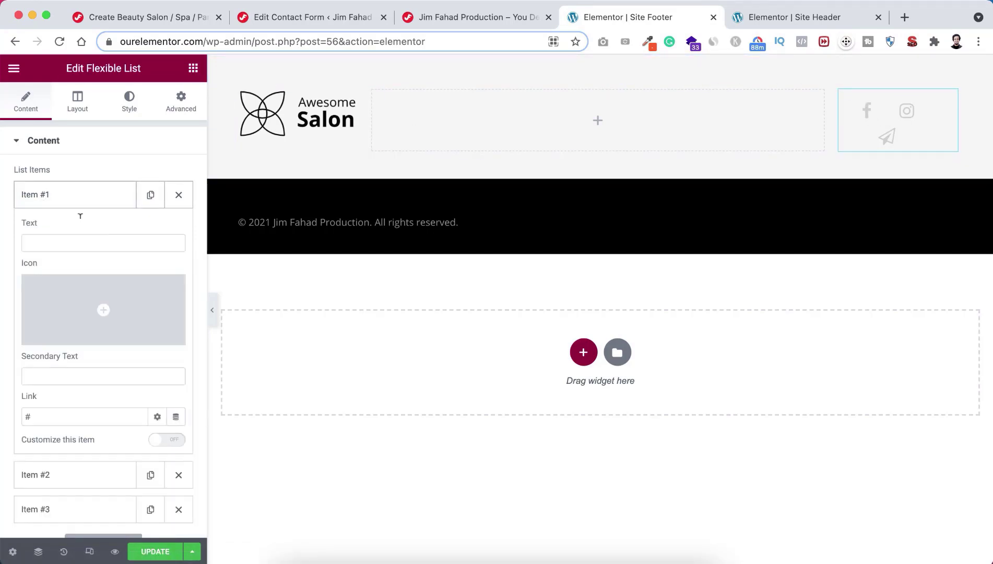
double_click(36, 411)
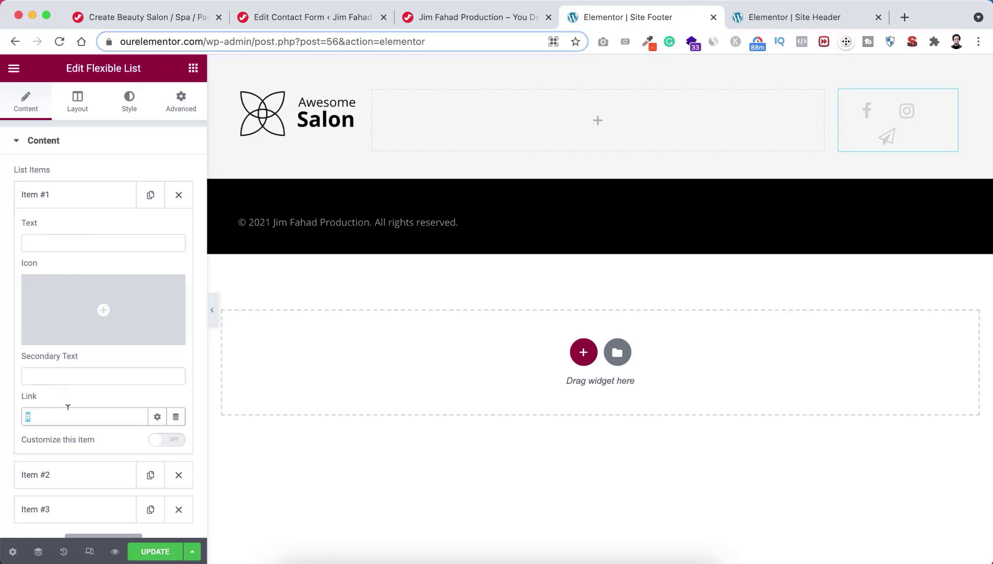
click(88, 195)
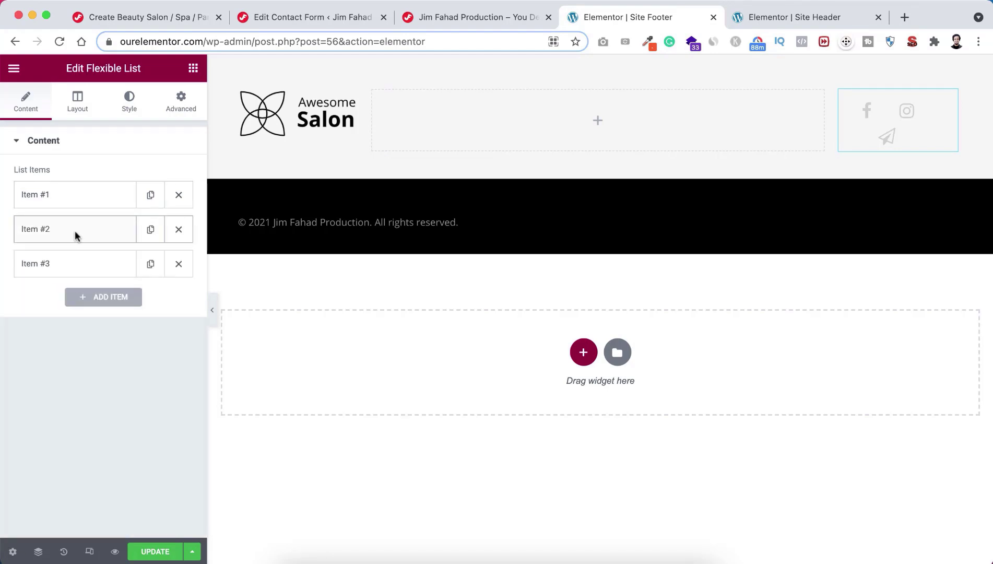
click(74, 231)
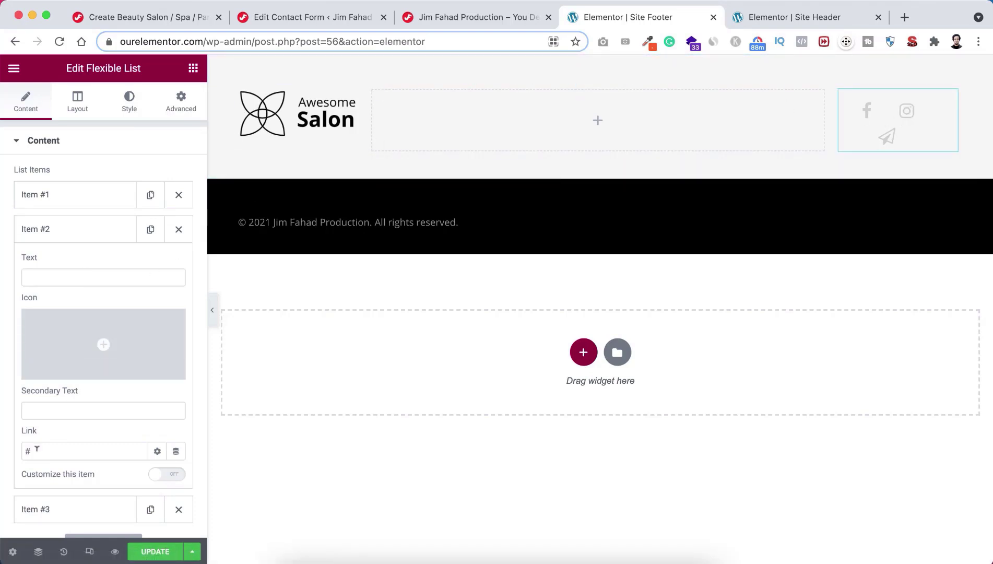
drag(36, 448, 22, 454)
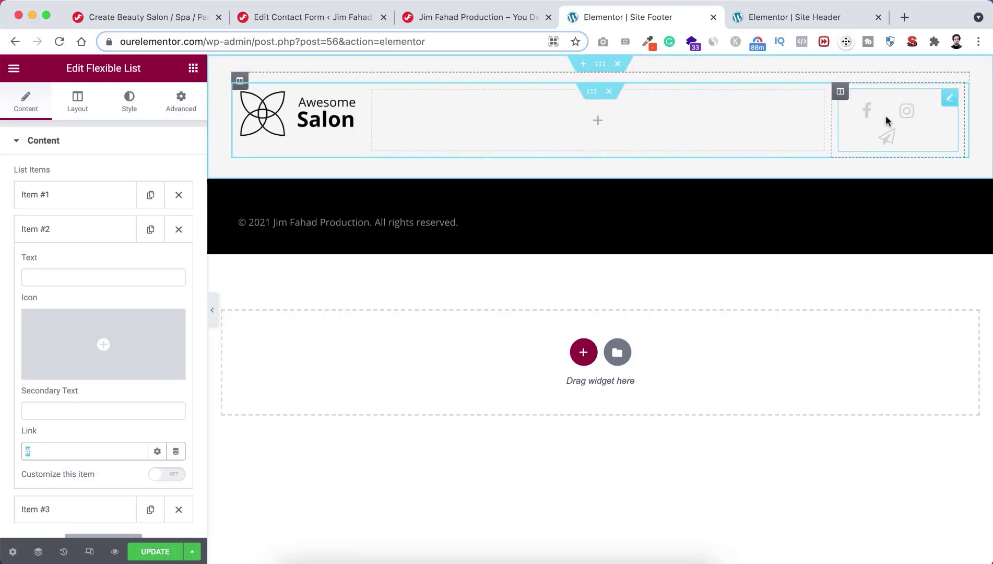
click(104, 229)
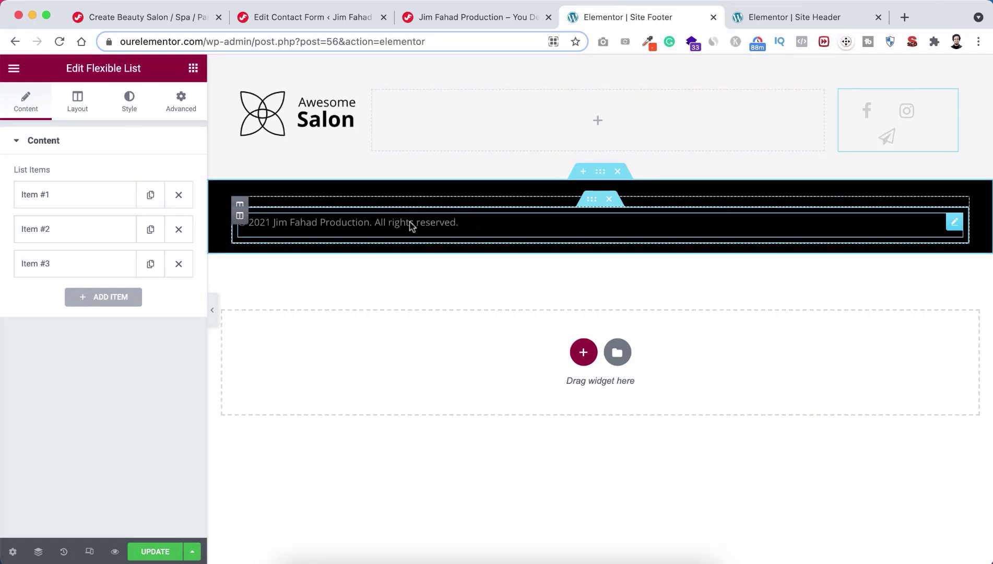
Step: Set the copyright widget's alignment to Center and select the {{Y}} year placeholder
click(426, 225)
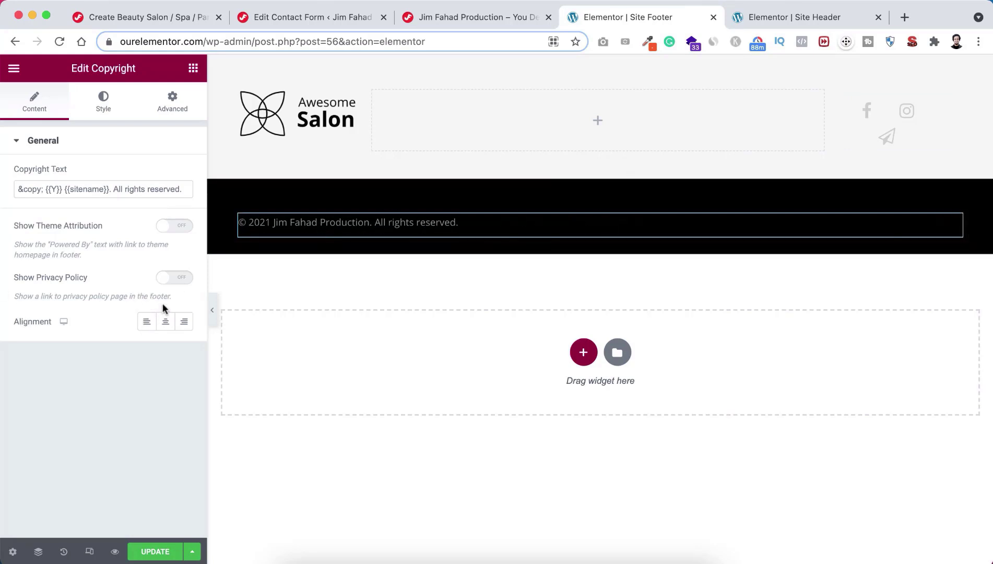
click(166, 325)
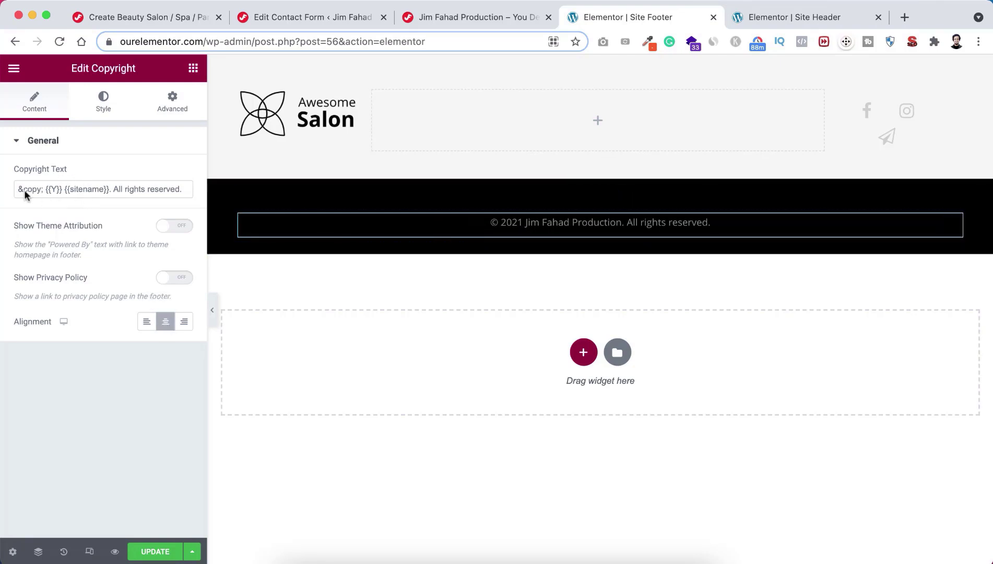
double_click(54, 189)
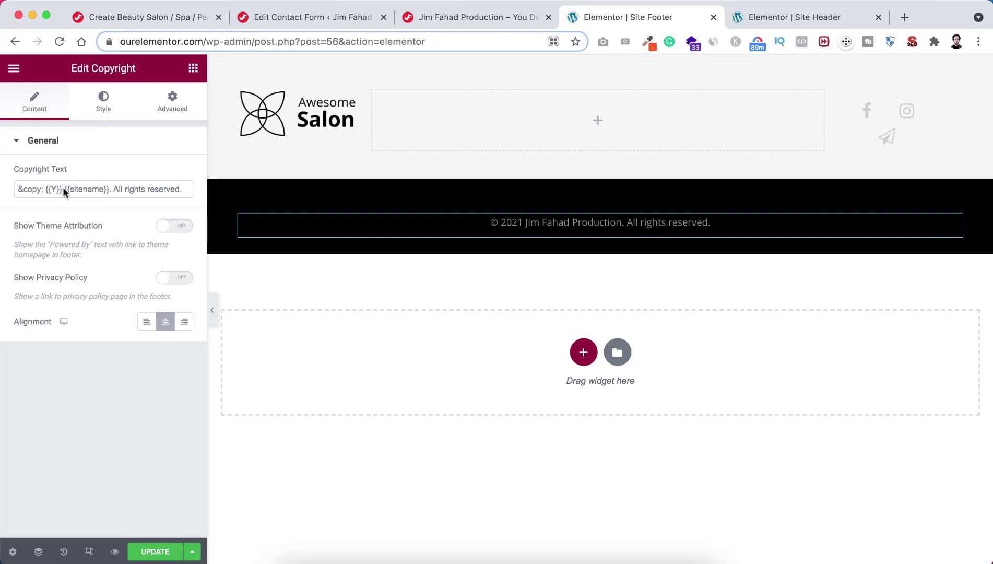
Step: Replace {{sitename}} in the copyright text with 'Awesome Salon' and update the footer
drag(65, 193, 111, 190)
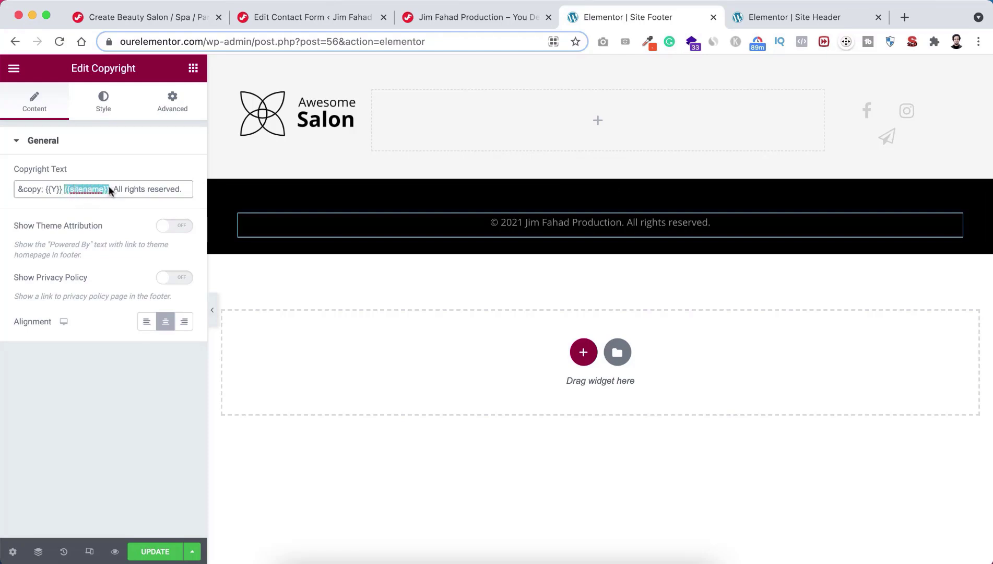
text(Awesome )
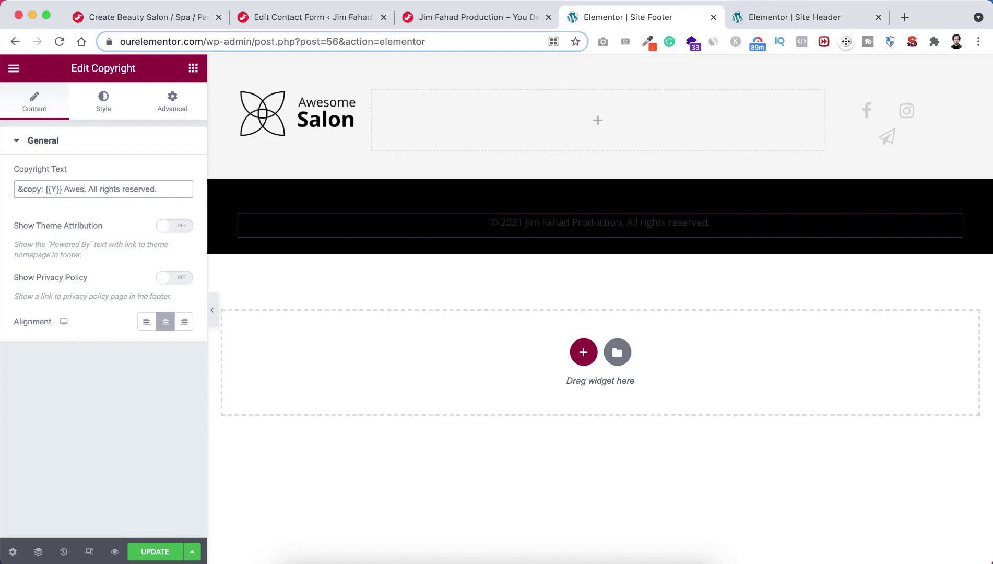
text(Salon)
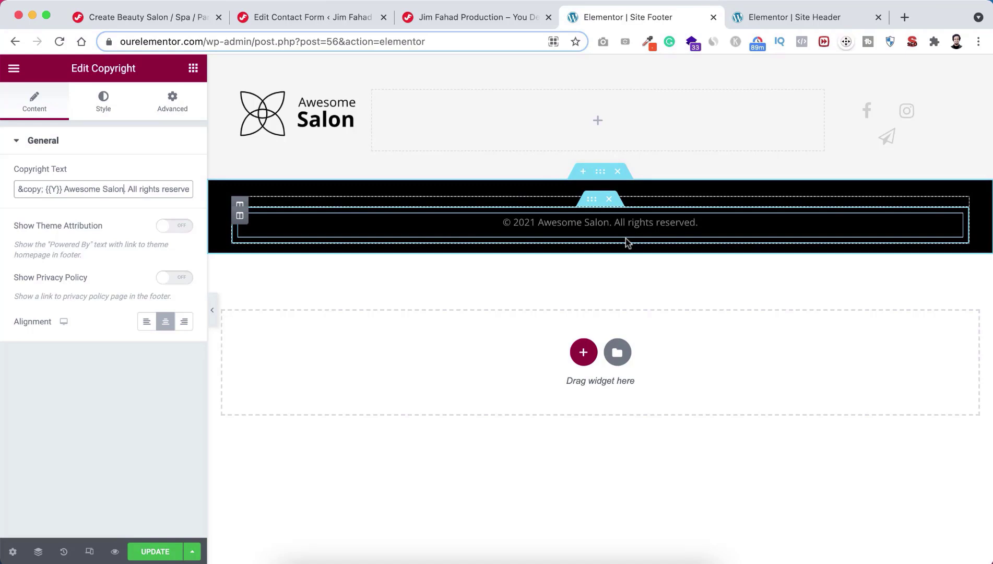
click(155, 551)
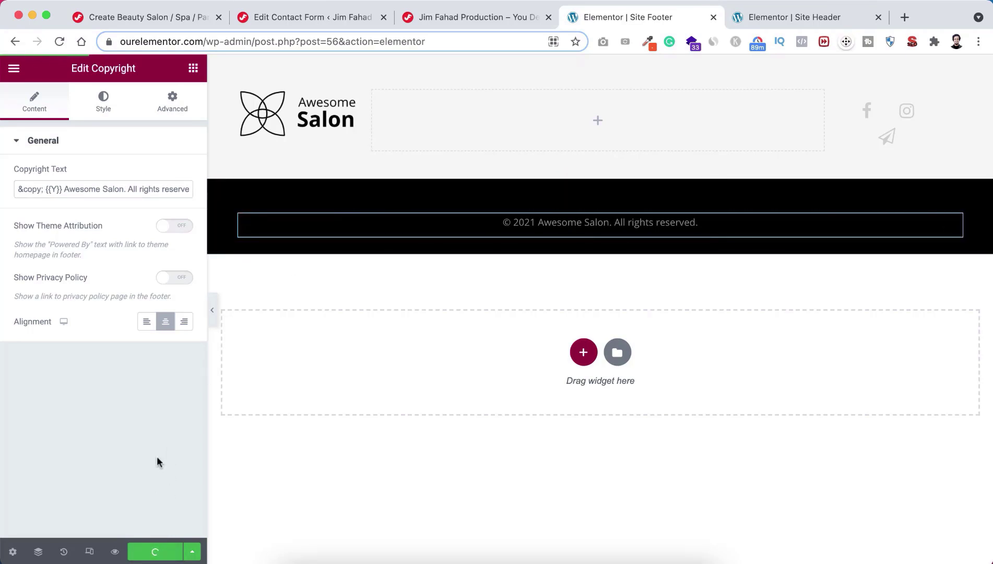
Step: Close the footer editor and reload the live site to check the new copyright line
key(super+w)
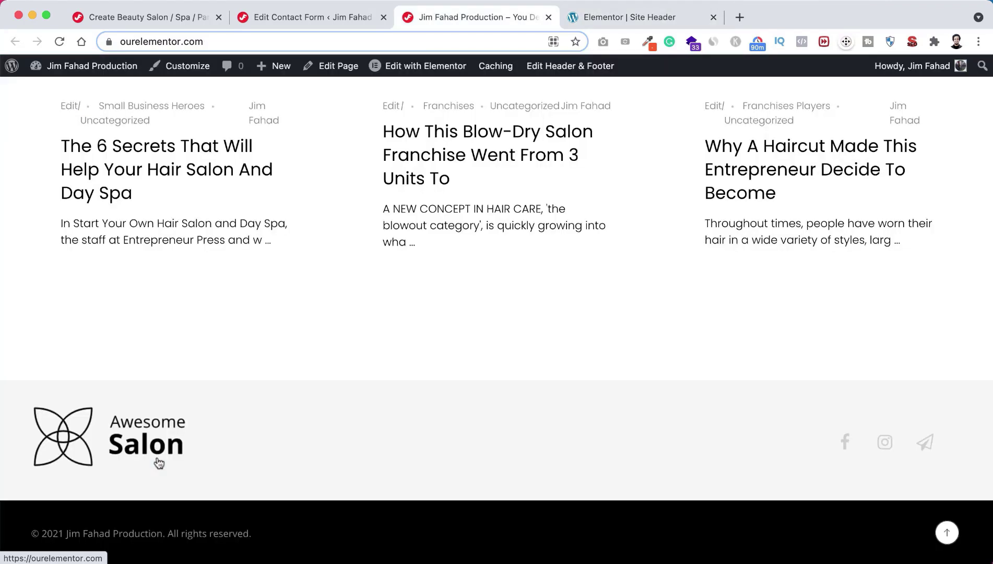
key(super+r)
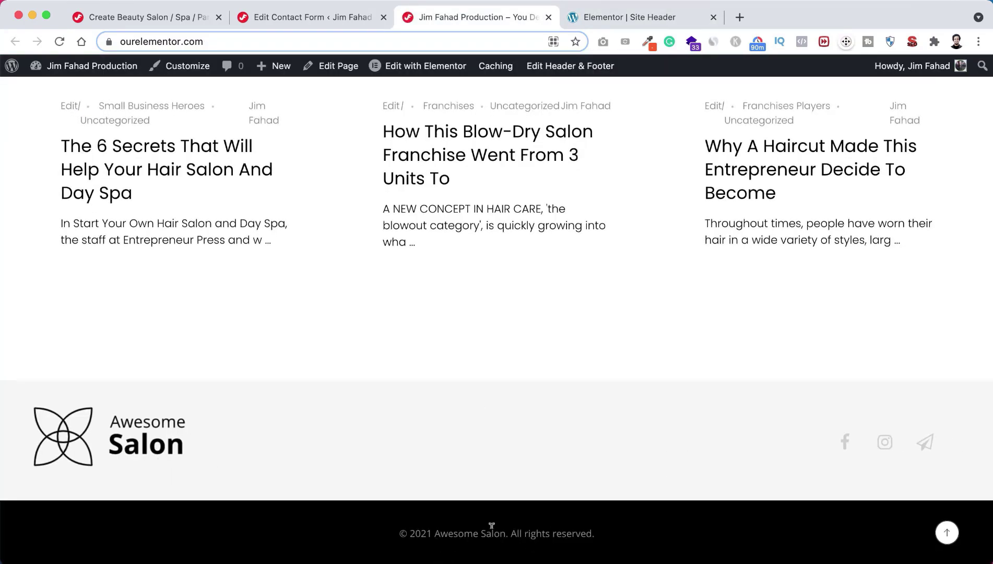
click(946, 532)
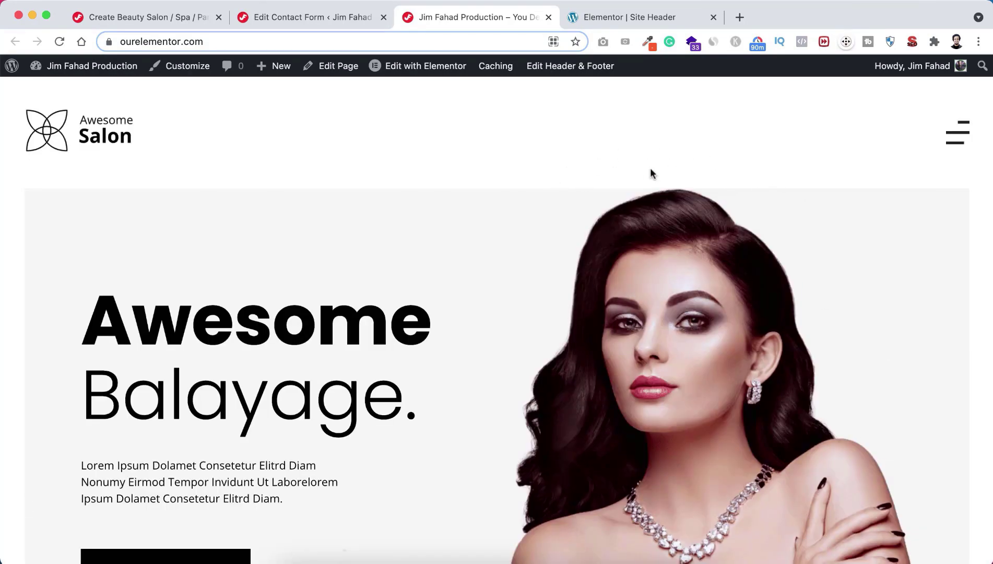
Step: Go to the Services page through the site's hamburger menu
click(961, 137)
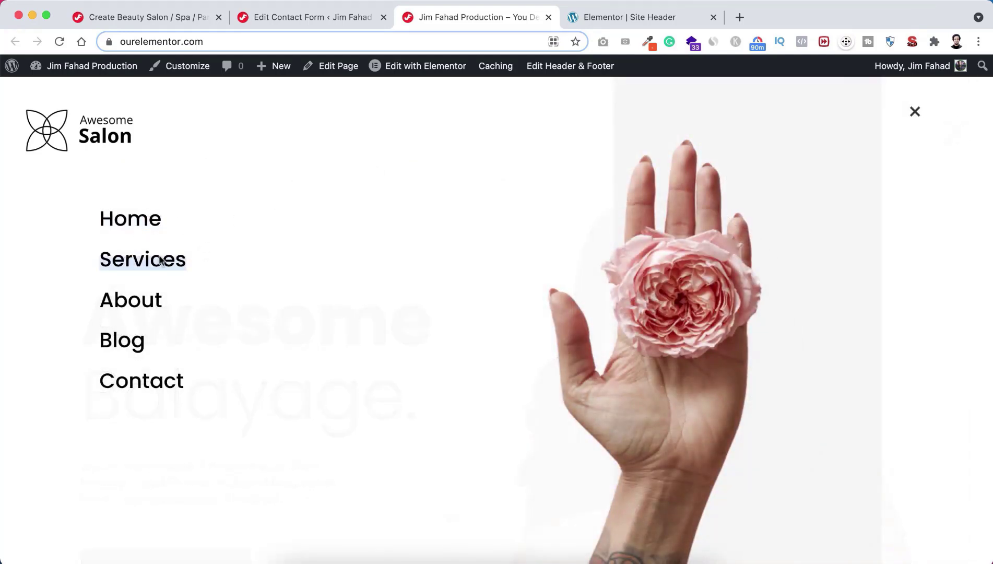
click(150, 262)
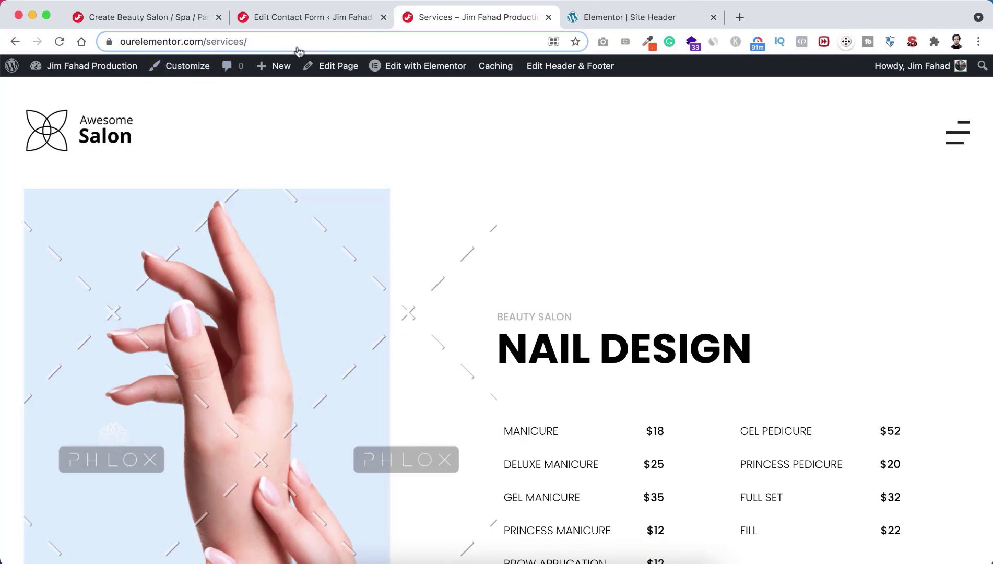
mouse_move(421, 72)
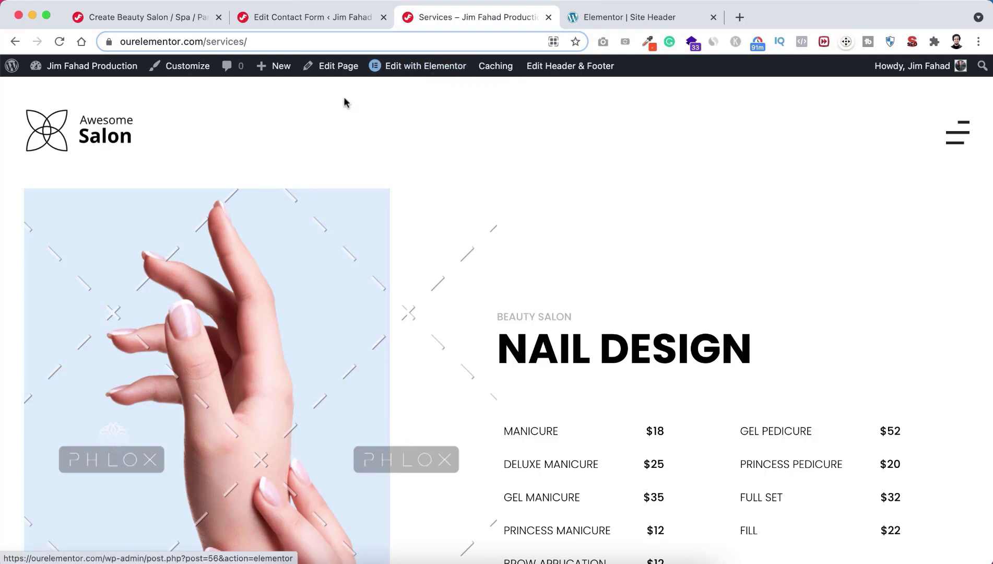
Step: Show Pages > All Pages in the admin tab, then return to the Services tab
click(315, 15)
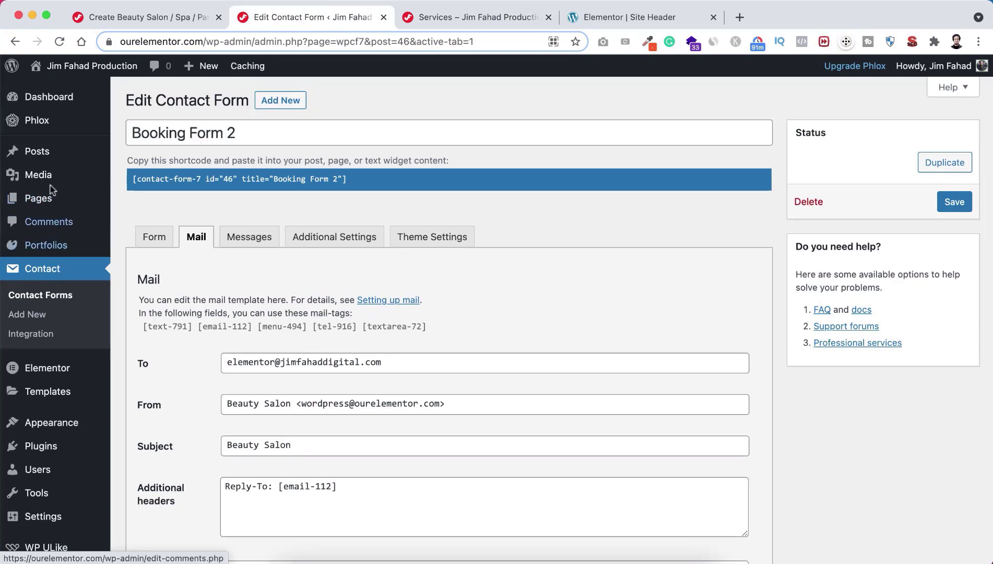
mouse_move(41, 201)
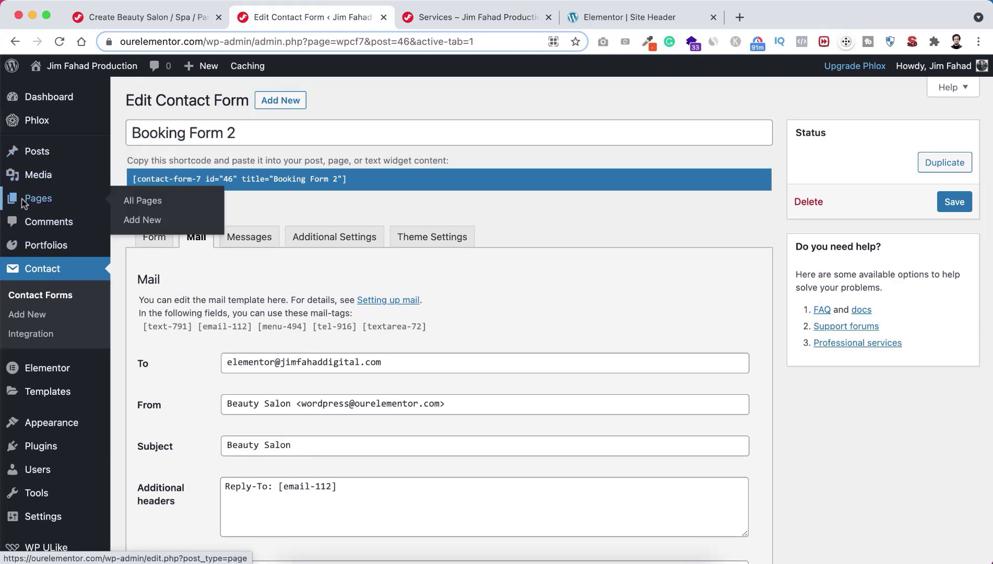
click(141, 205)
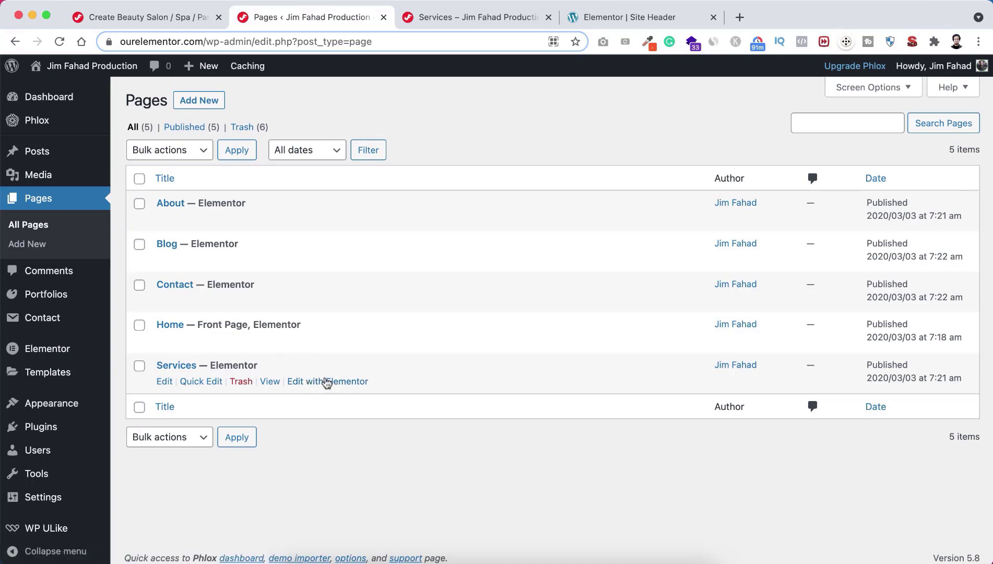
click(470, 17)
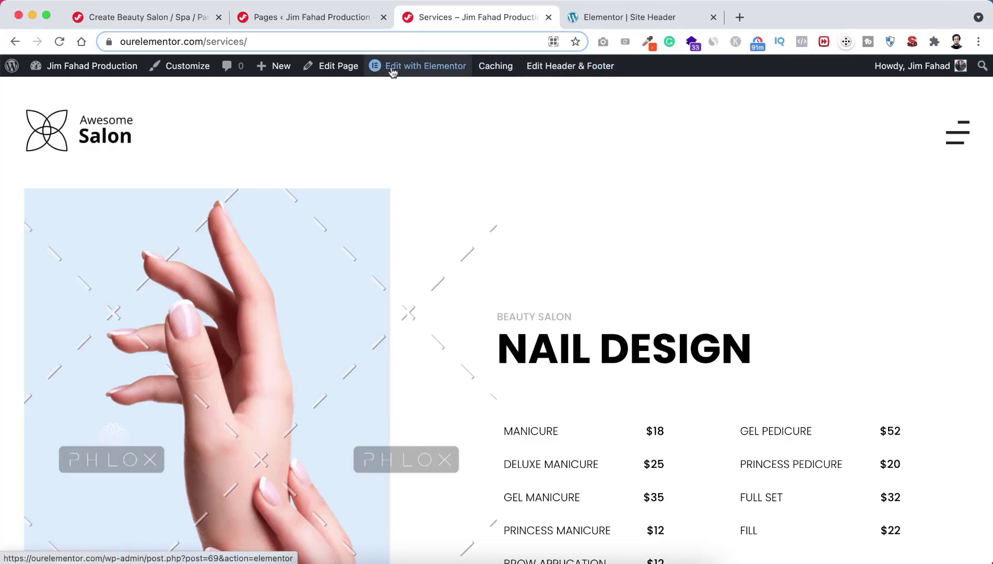
Step: Edit Services in Elementor and preview its Nail Design, Makeup and Tattoo sections full-width
click(421, 72)
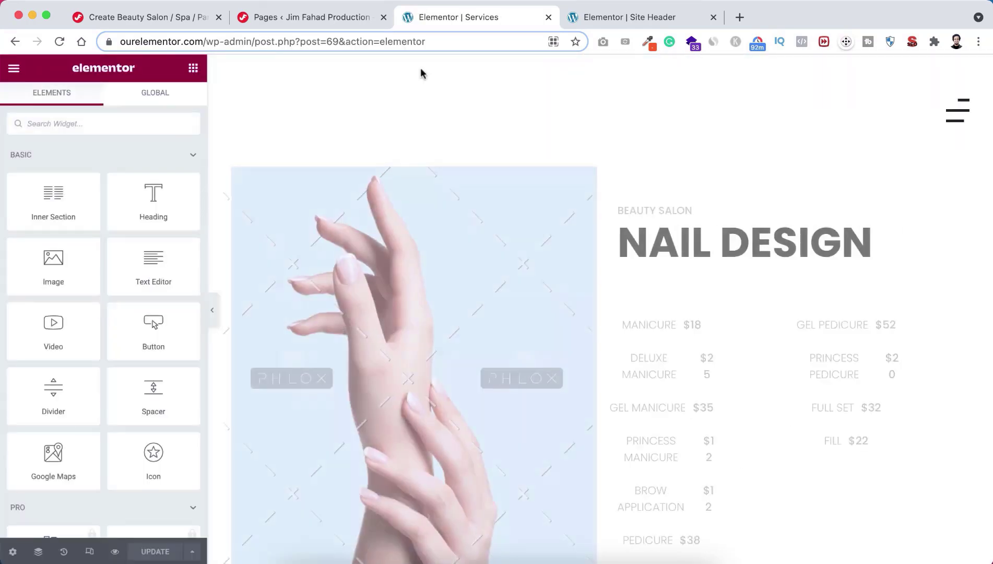
click(212, 311)
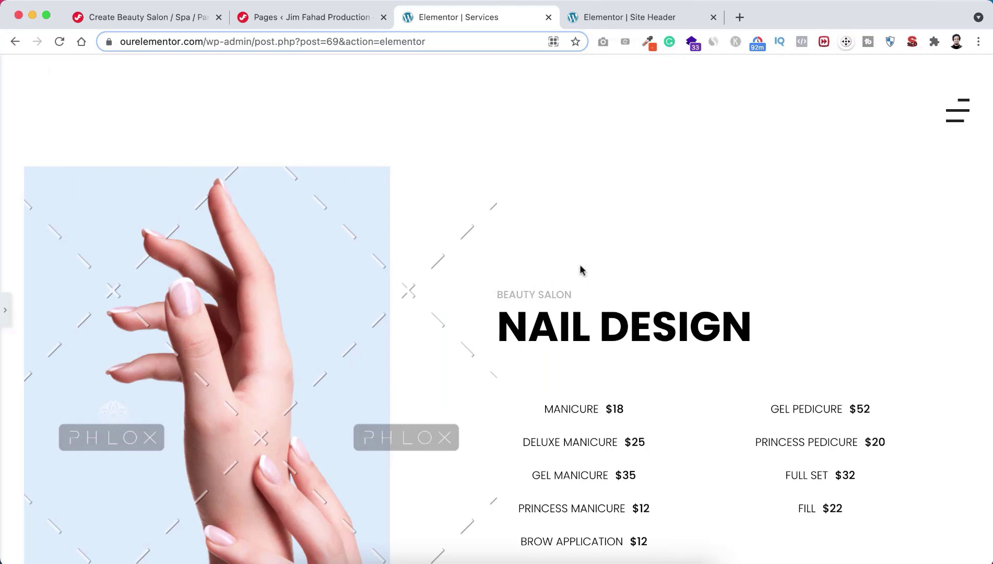
scroll(568, 377, down, 3)
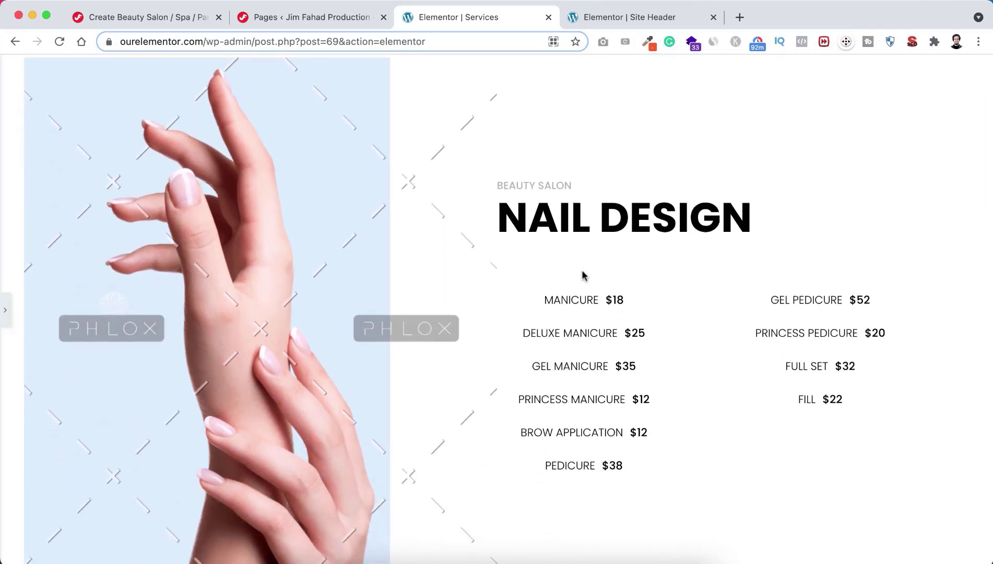
scroll(337, 297, up, 1)
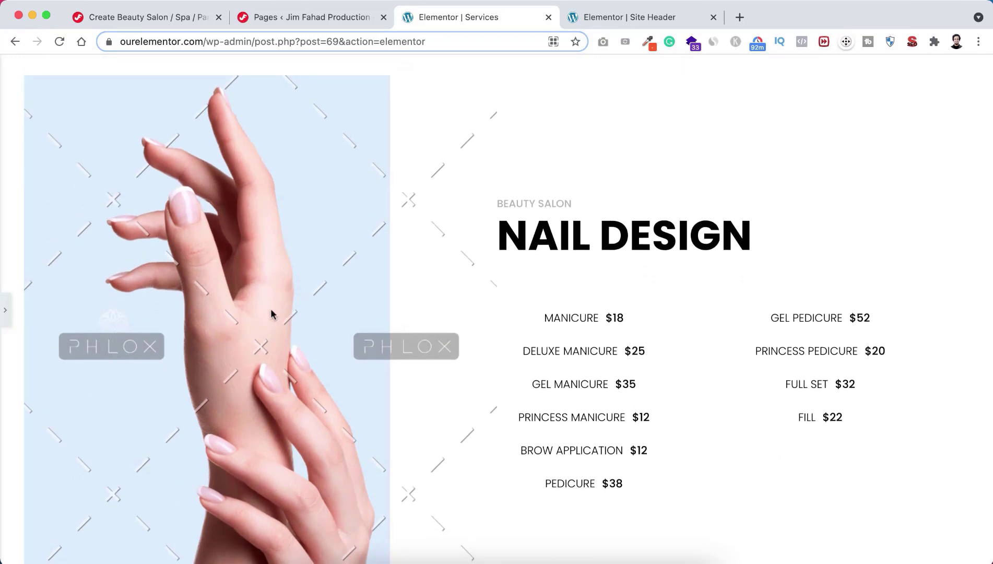
scroll(573, 276, down, 2)
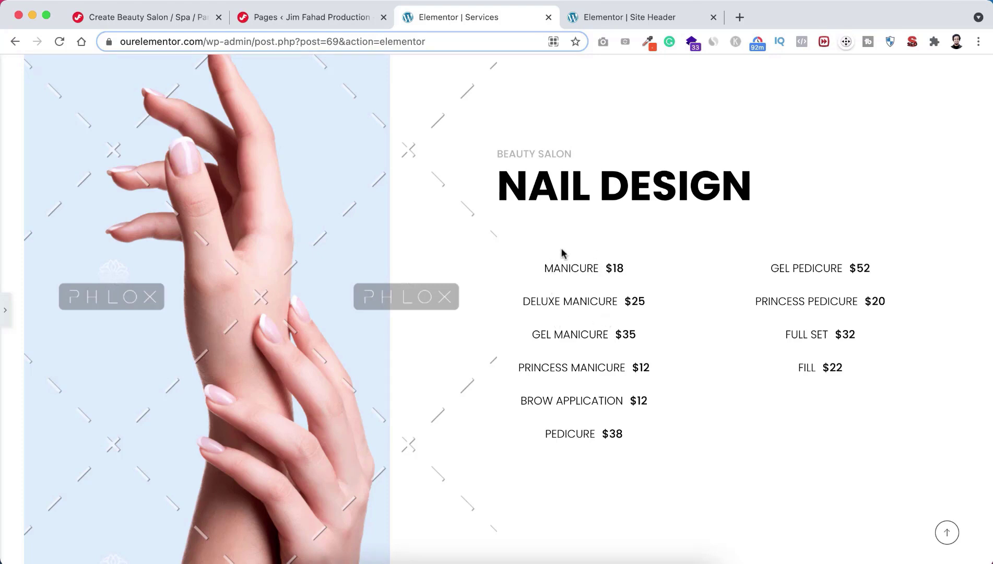
scroll(580, 390, down, 10)
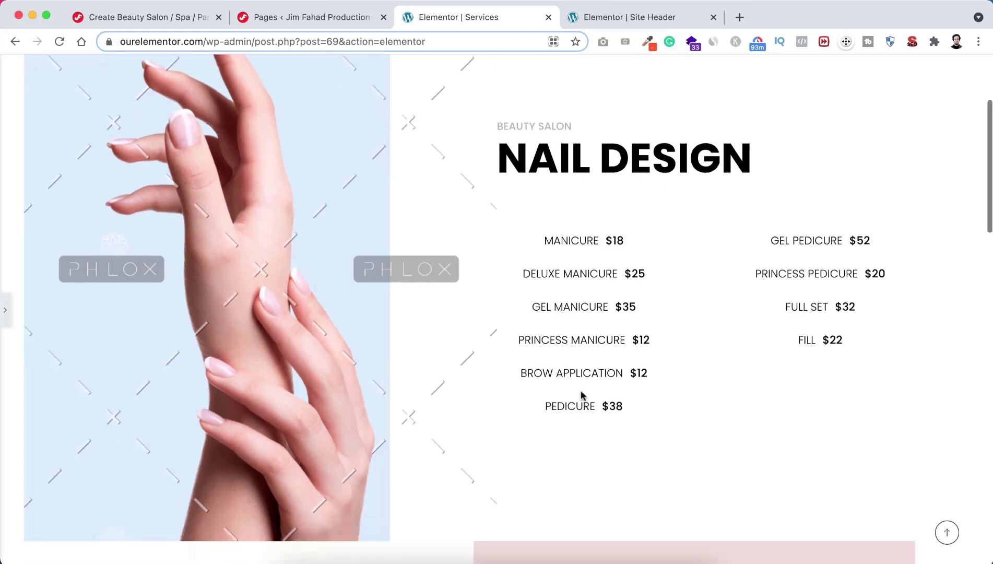
scroll(580, 390, down, 1)
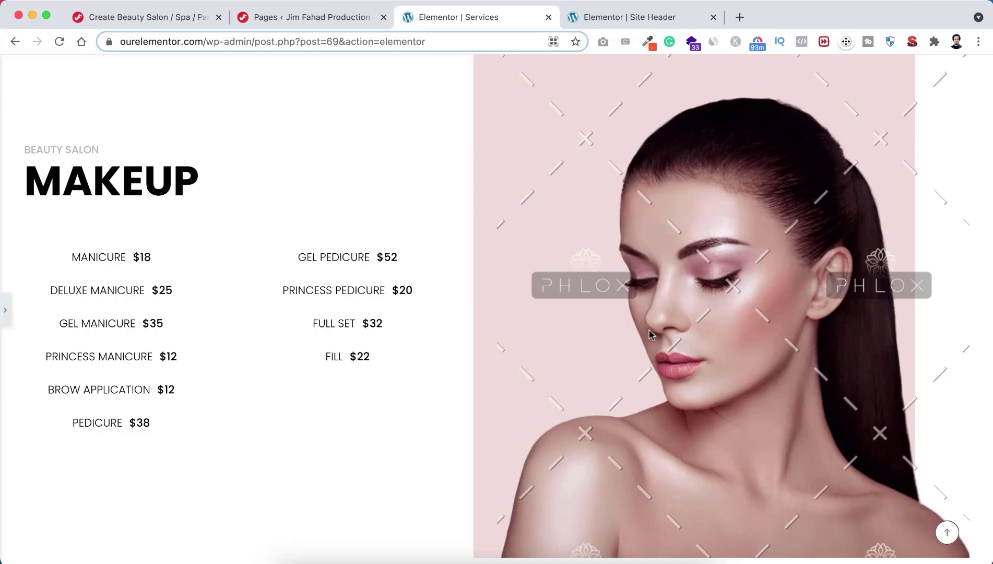
scroll(609, 359, down, 10)
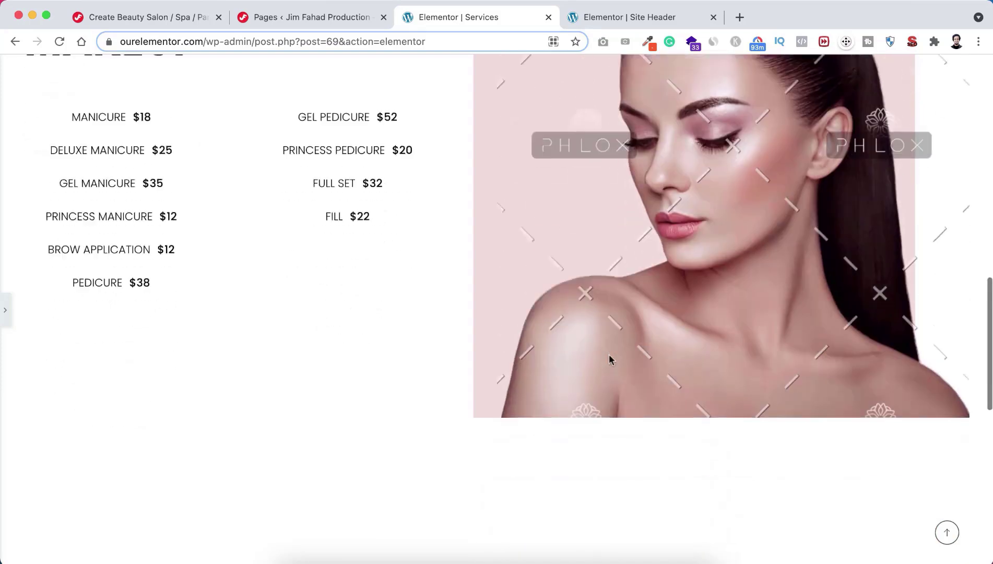
scroll(609, 360, up, 1)
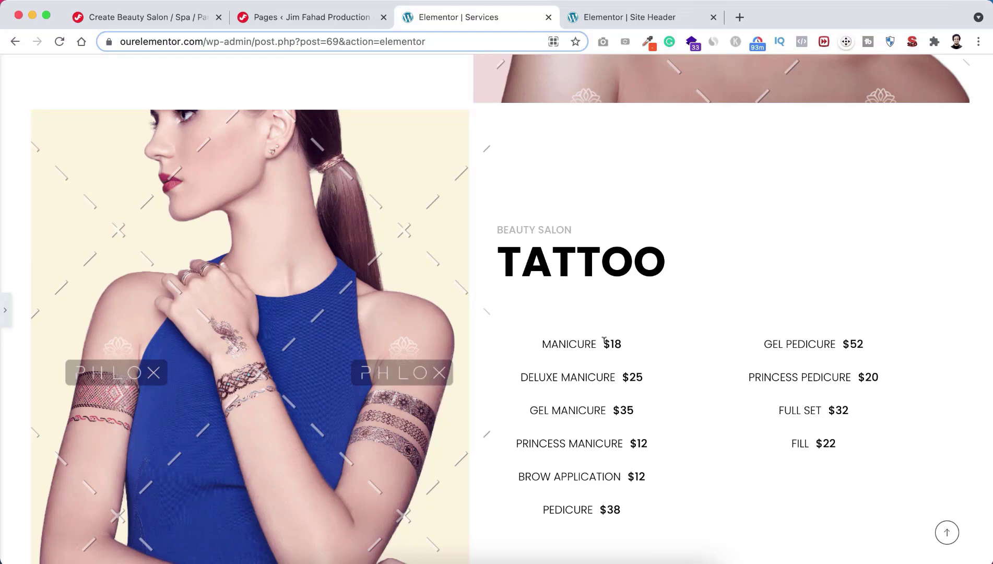
scroll(618, 391, down, 4)
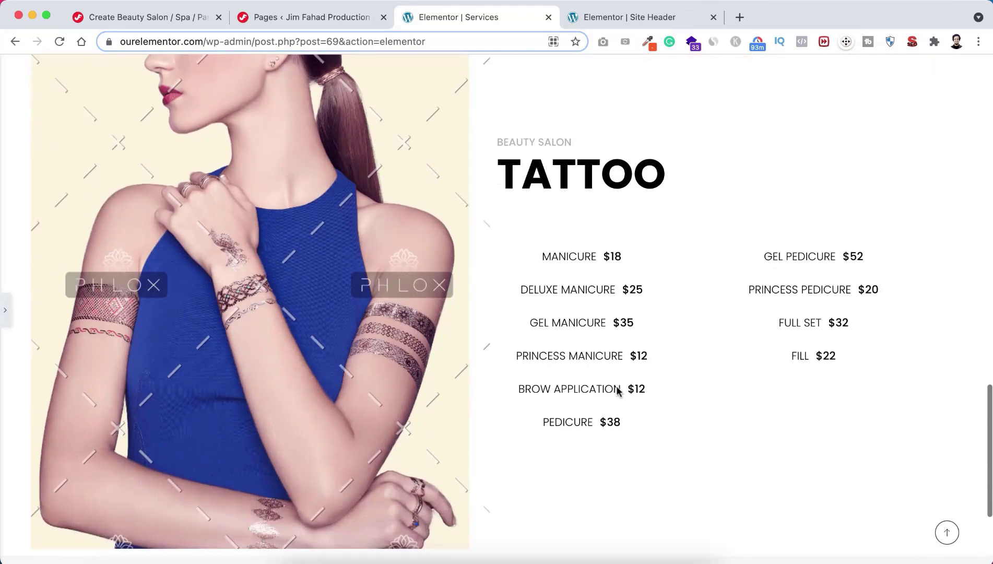
scroll(617, 392, up, 7)
scroll(616, 390, up, 20)
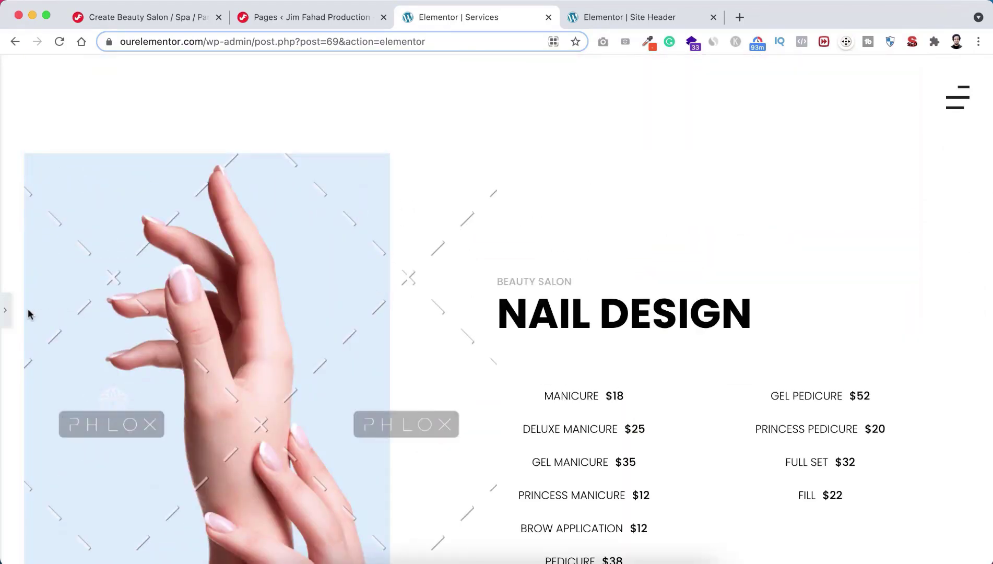
click(6, 312)
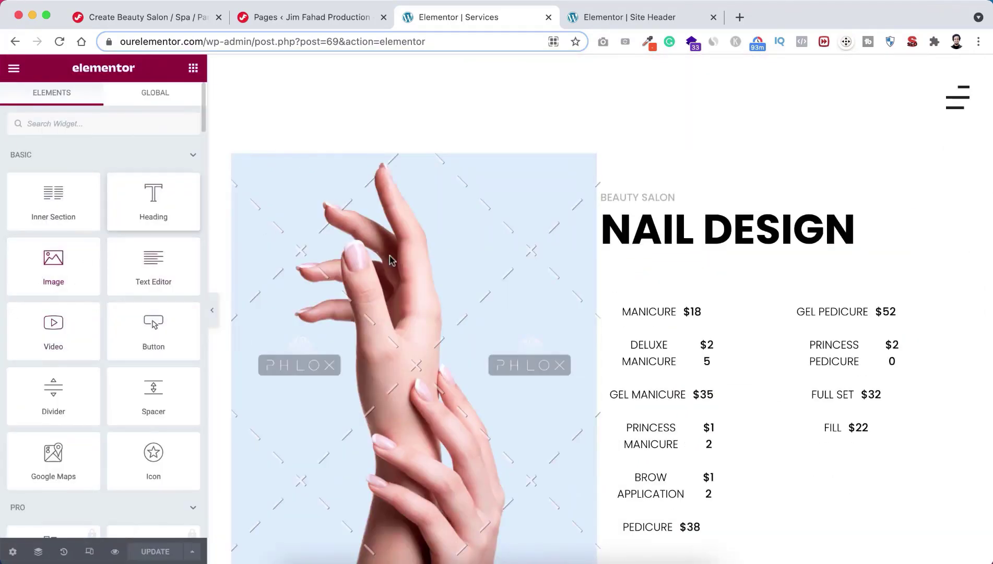
scroll(427, 337, down, 1)
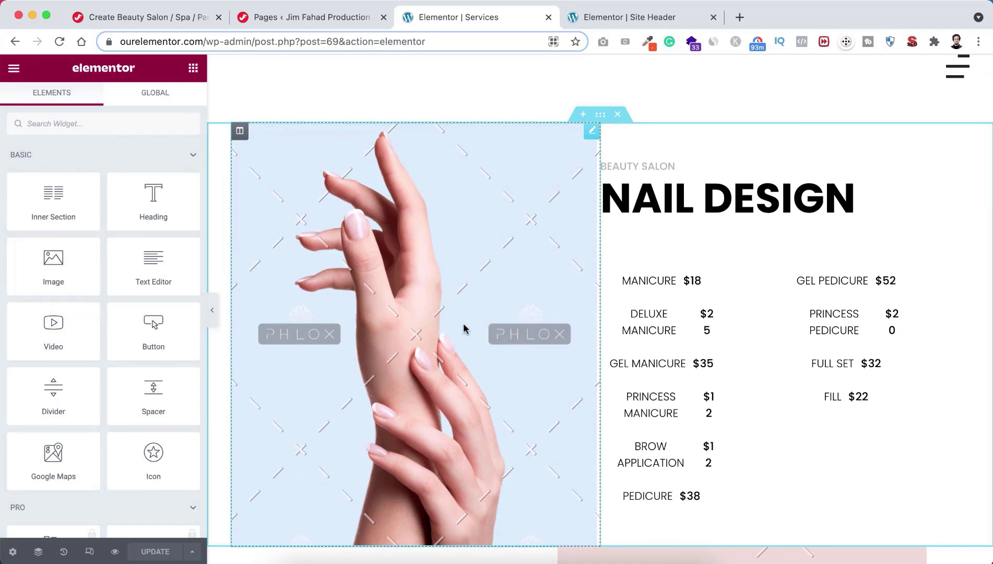
Step: Upload the three Beauty-Salon service images and insert the hand photo into Nail Design
click(443, 298)
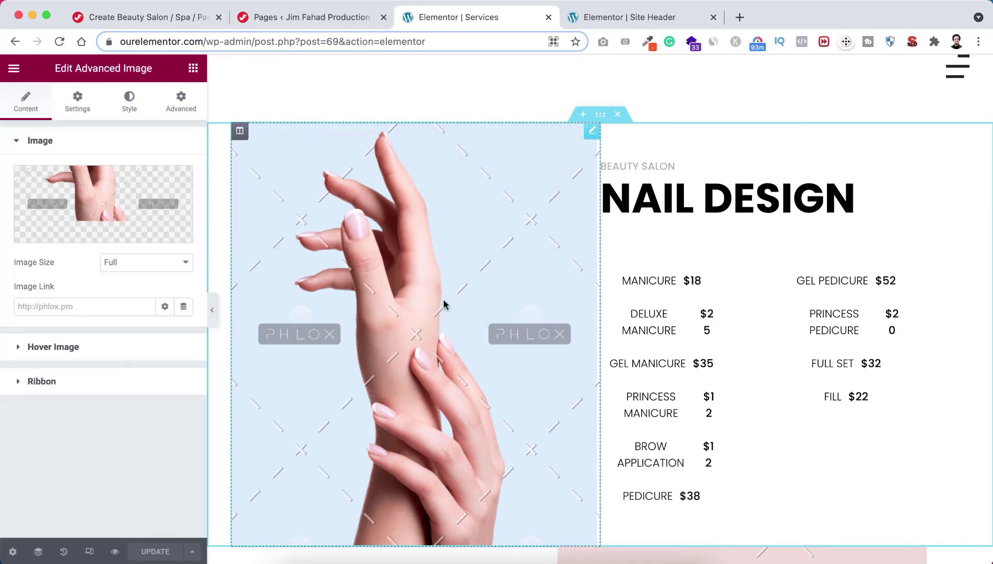
click(105, 203)
click(191, 127)
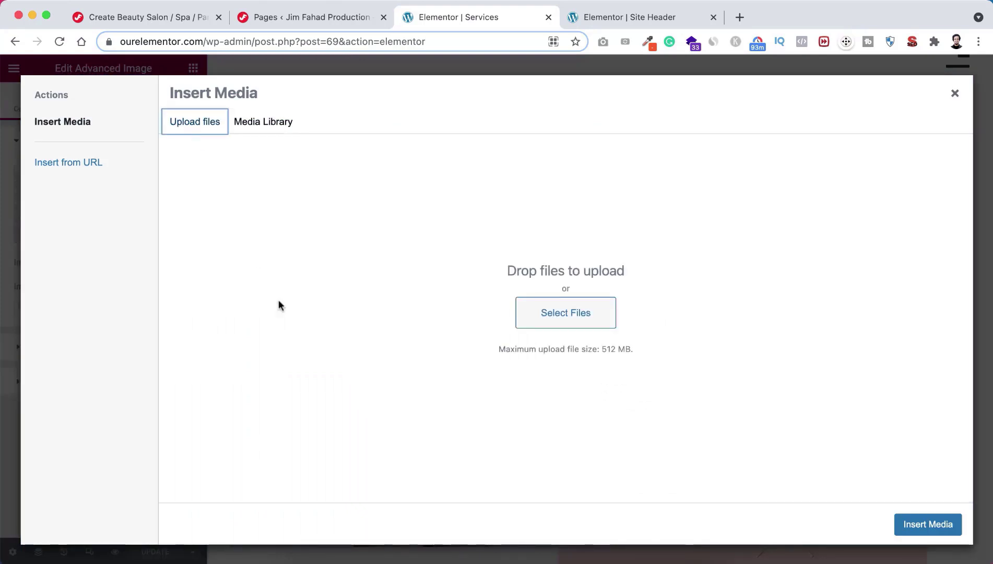
click(537, 313)
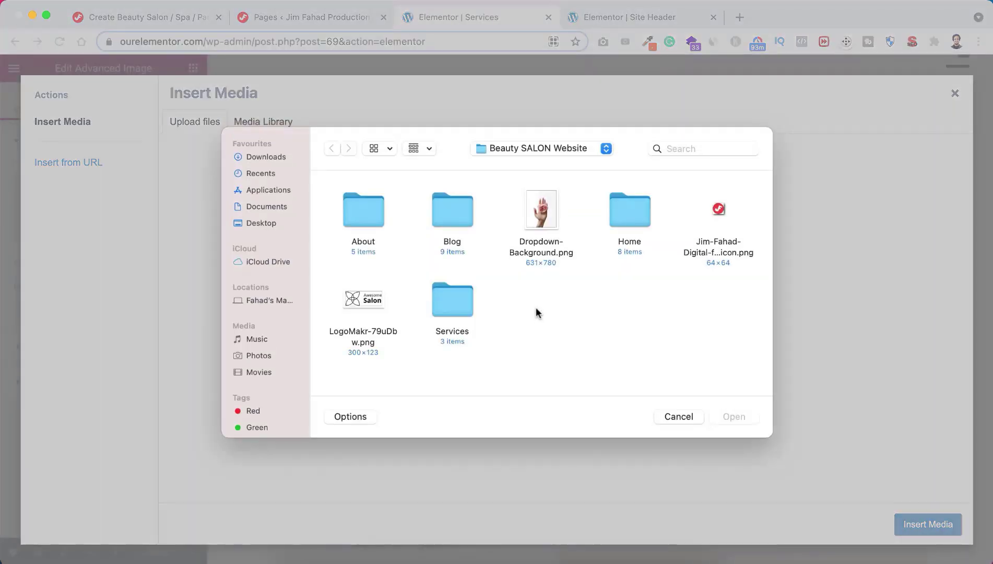
double_click(452, 297)
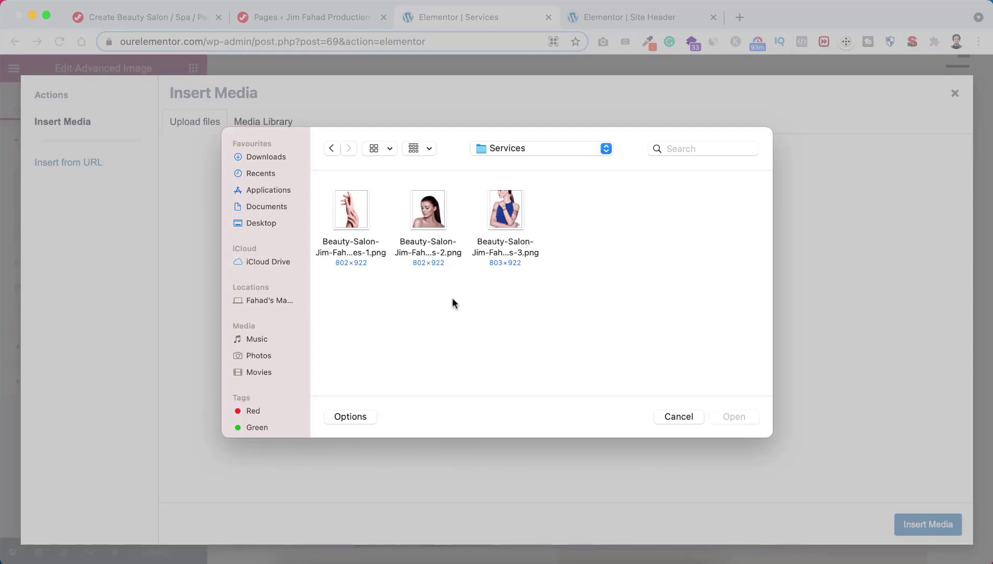
drag(579, 241, 341, 211)
click(740, 416)
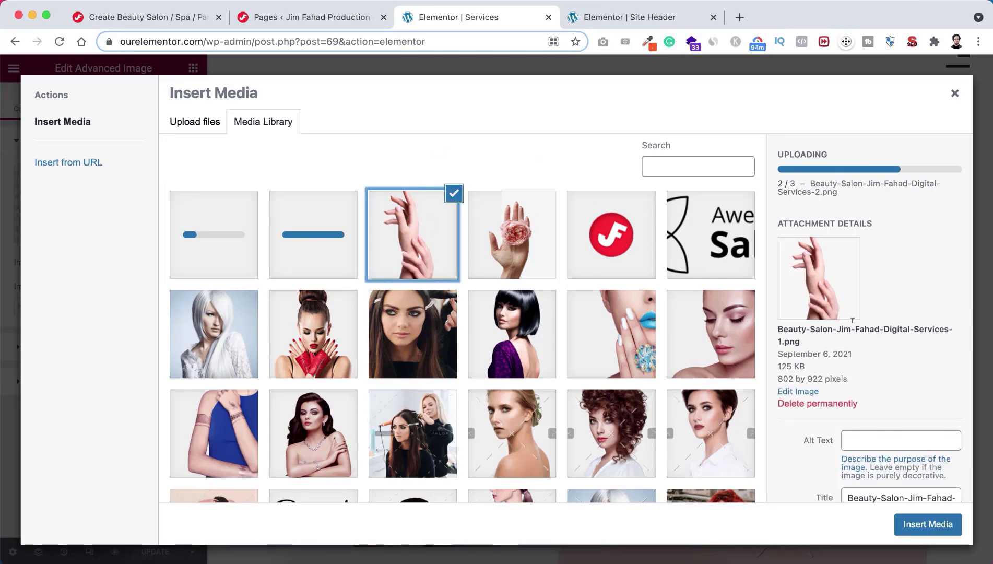
click(907, 524)
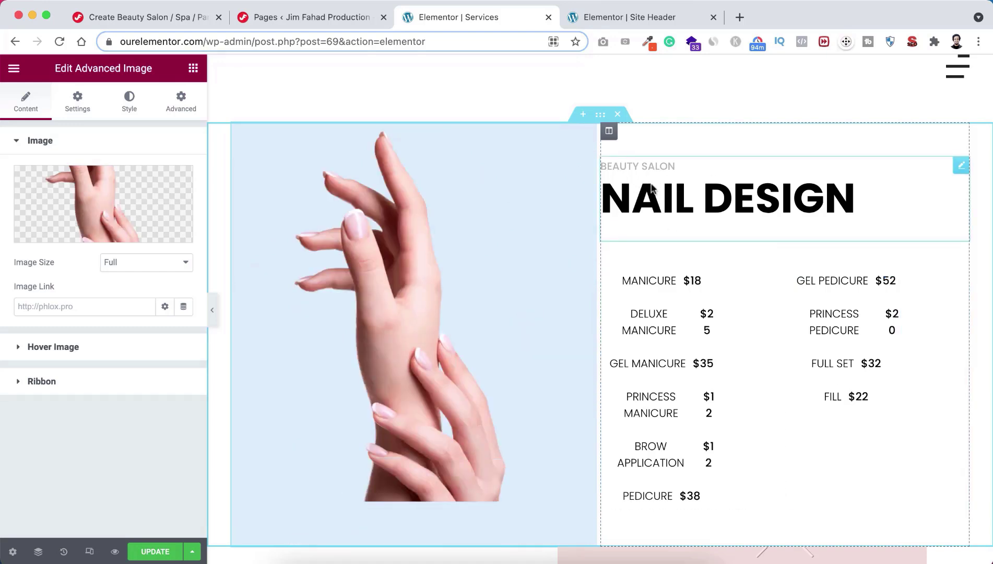
Step: Check the Beauty Salon title and NAIL DESIGN heading texts, then select the price list widget
click(667, 202)
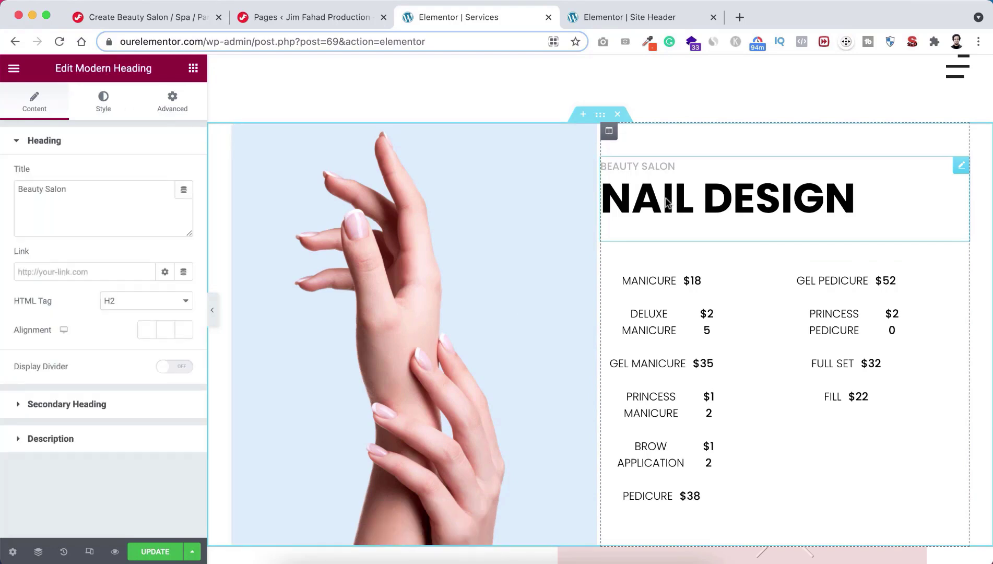
drag(81, 189, 8, 195)
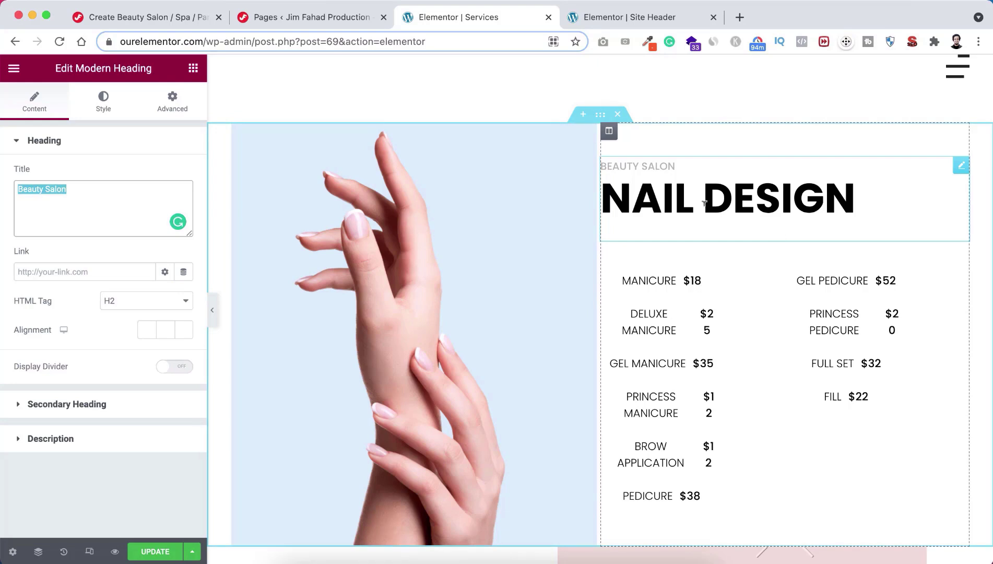
click(70, 405)
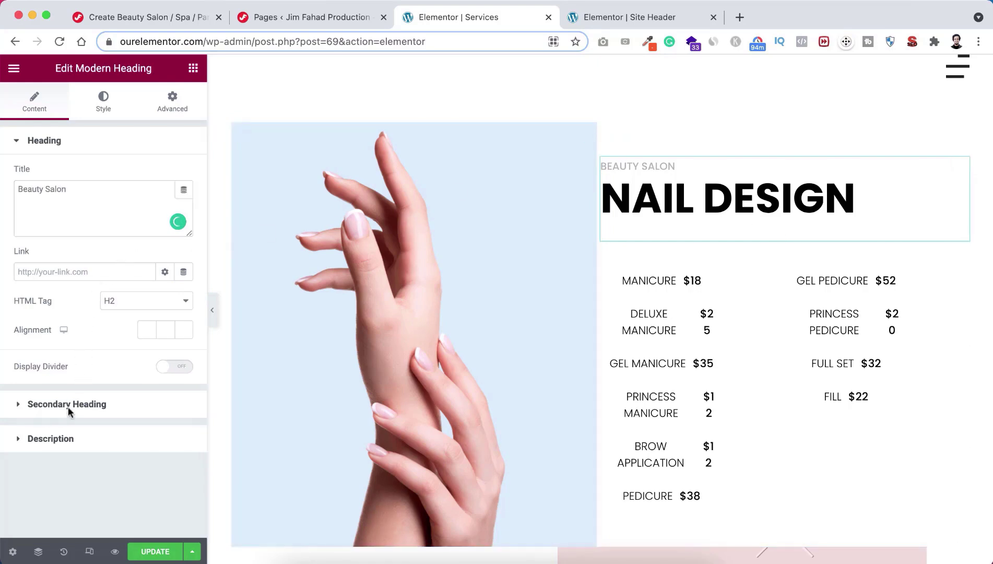
drag(75, 267, 13, 271)
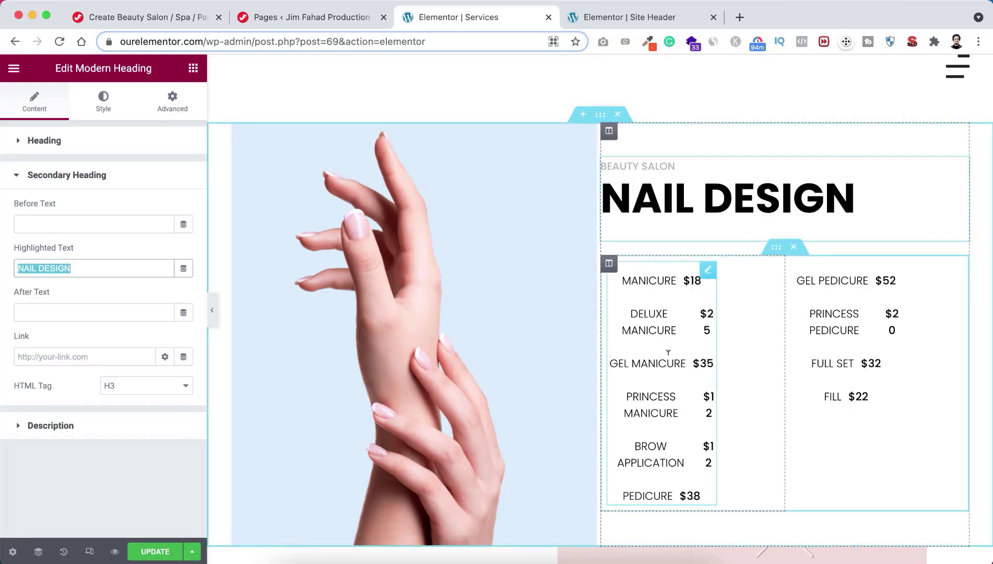
click(657, 311)
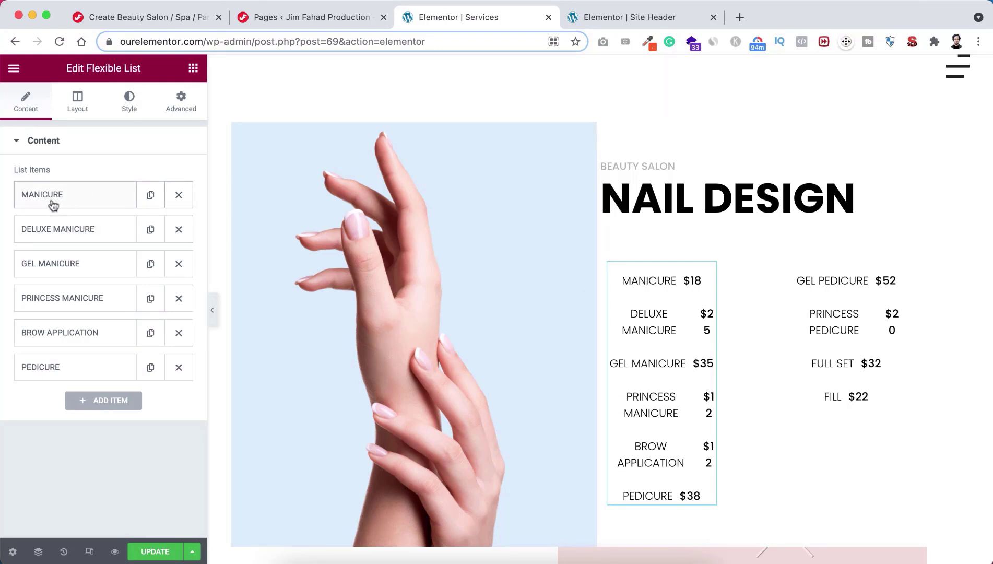
click(87, 201)
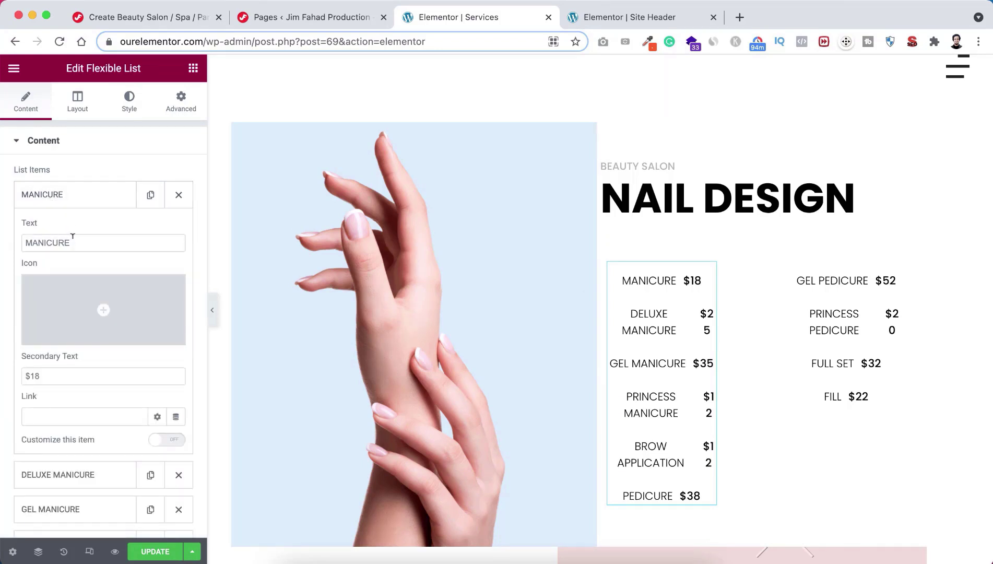
drag(73, 242, 18, 242)
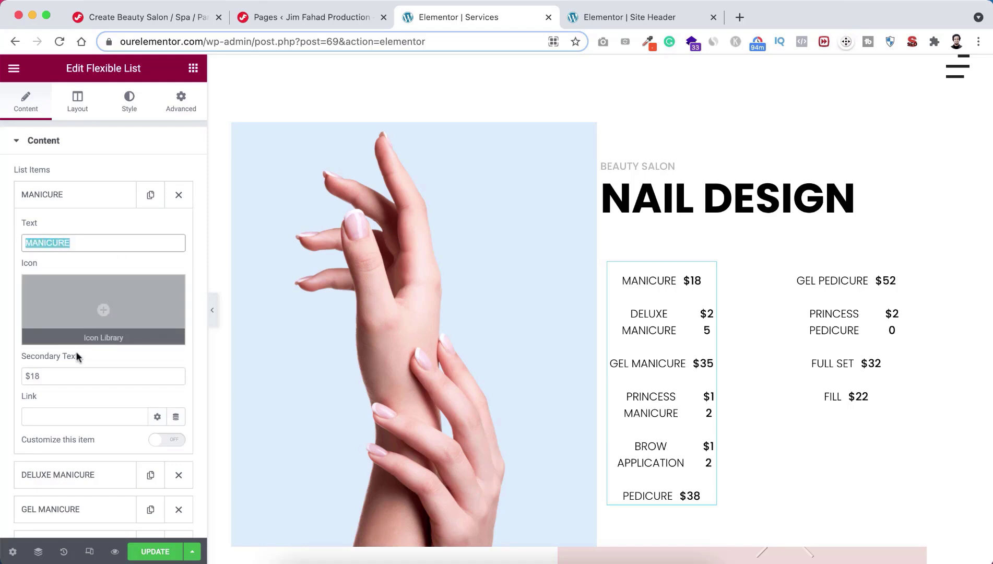
click(45, 371)
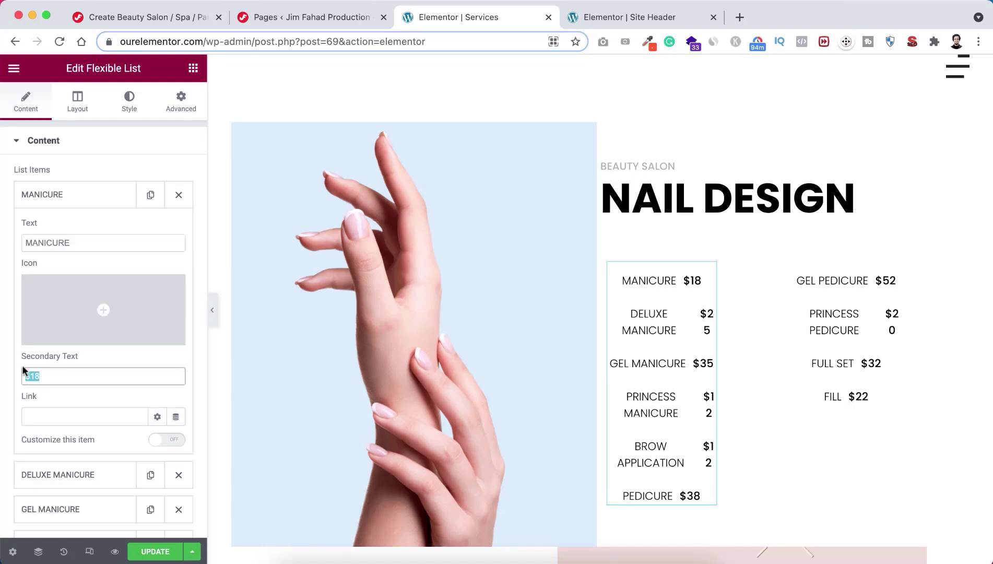
click(94, 201)
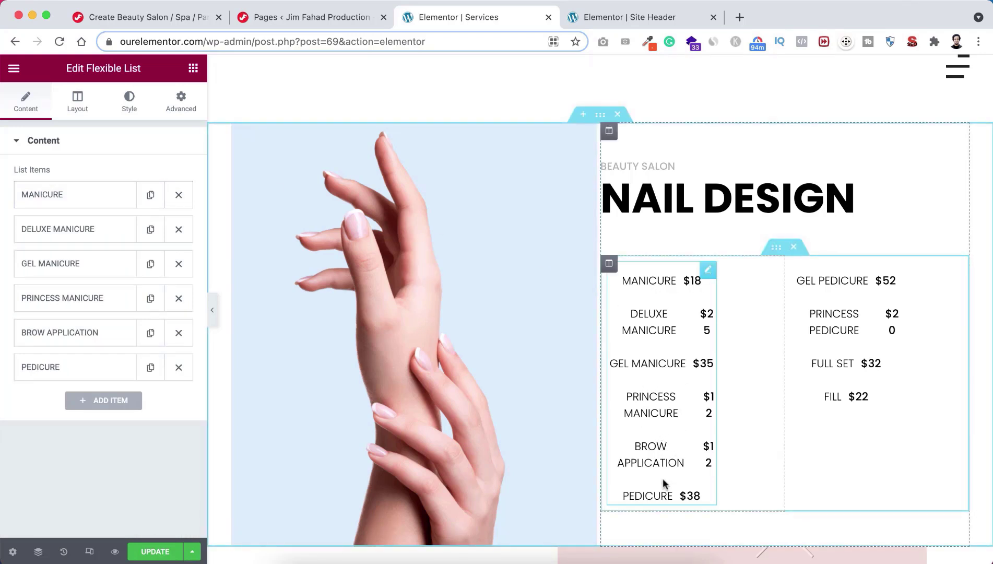
scroll(663, 490, down, 1)
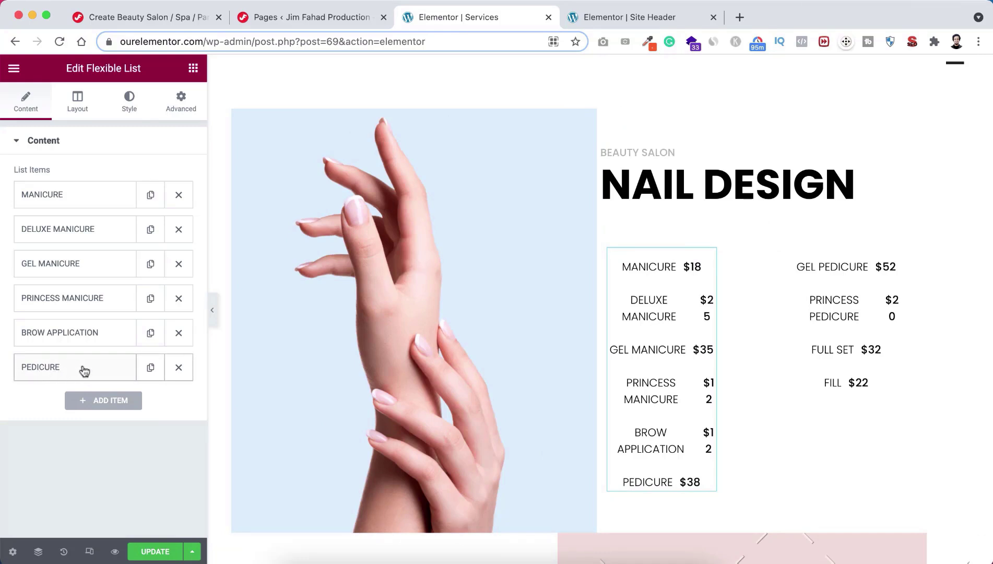
click(151, 369)
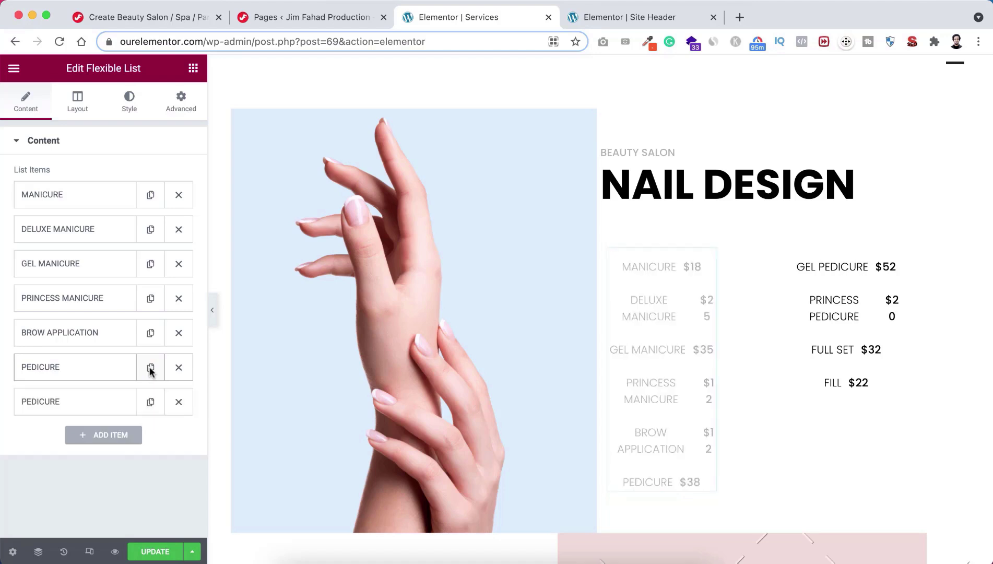
click(89, 402)
scroll(45, 402, down, 3)
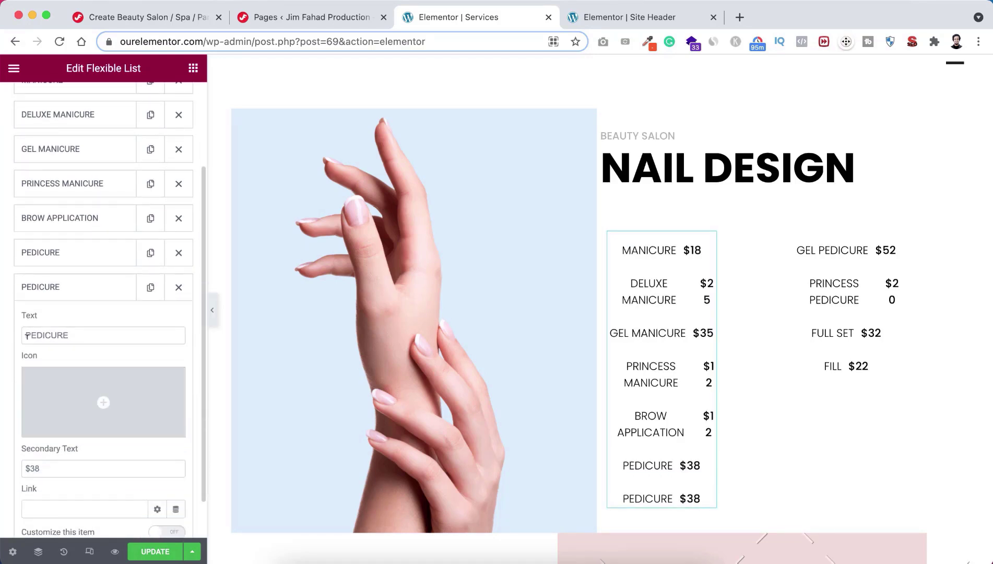
click(26, 335)
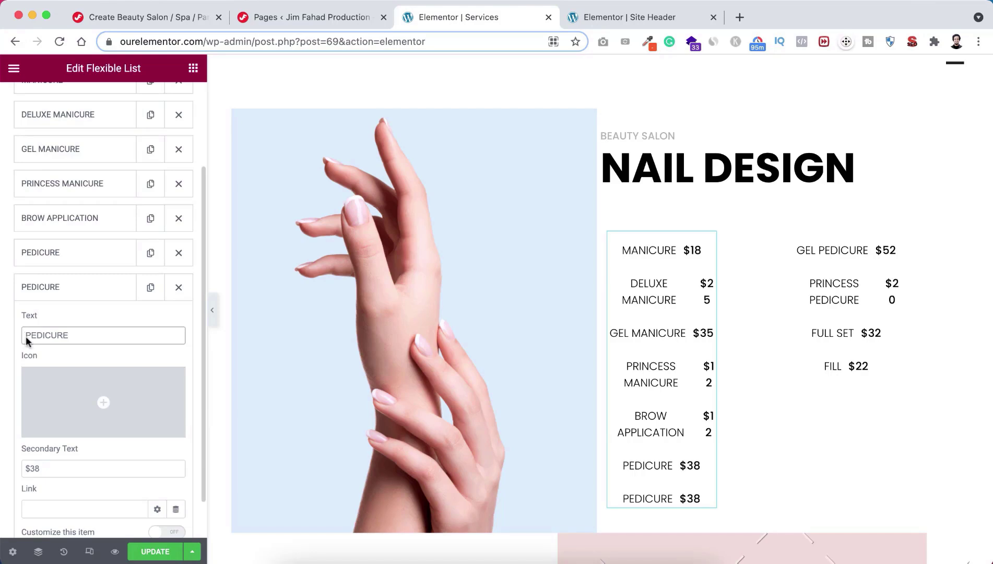
text(PRO)
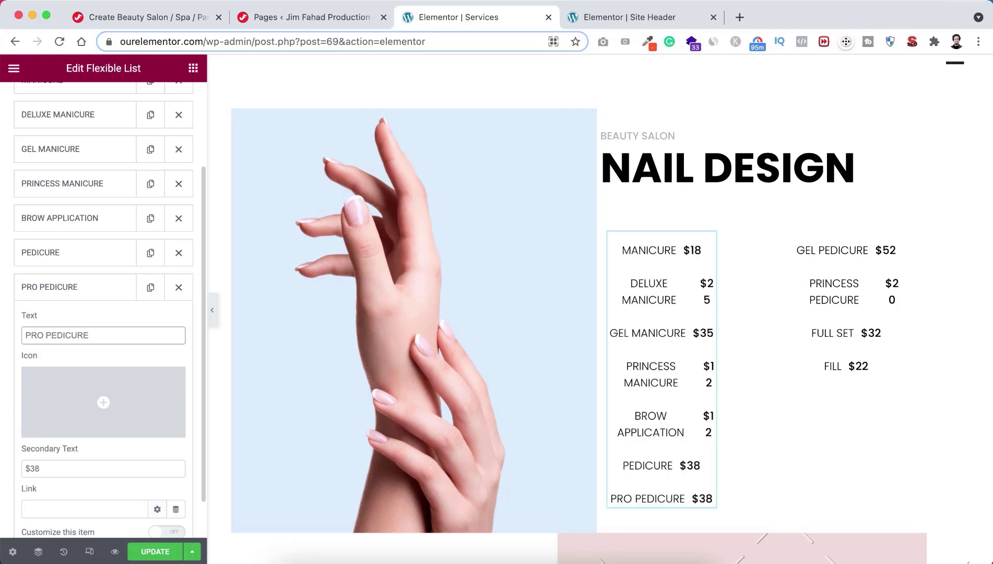
scroll(2, 402, down, 1)
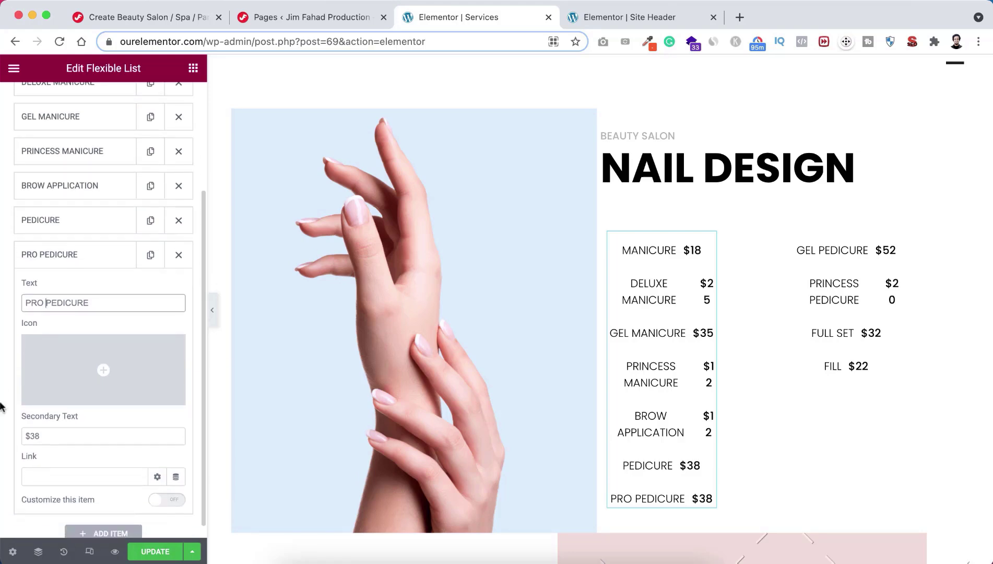
click(30, 435)
text(1)
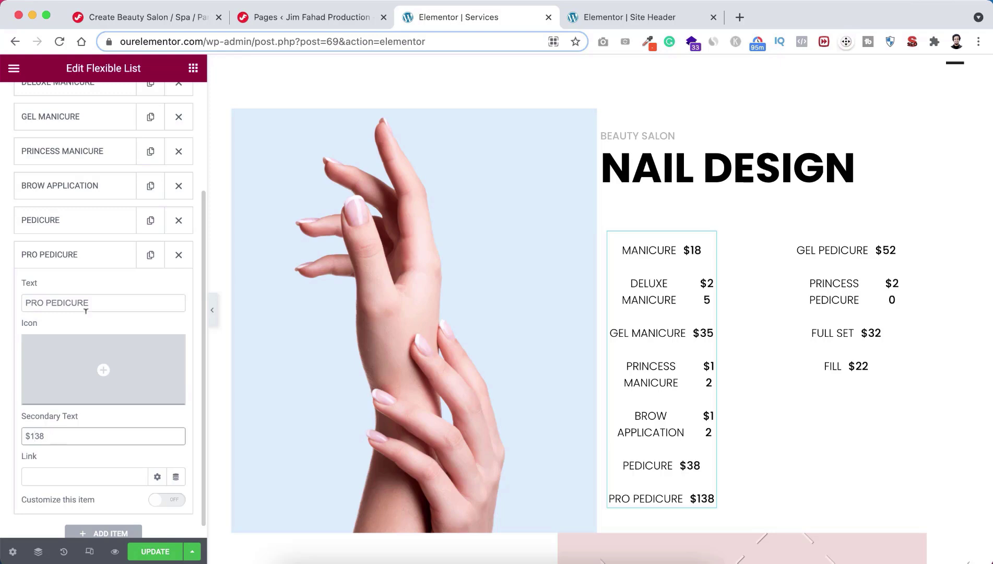
click(99, 255)
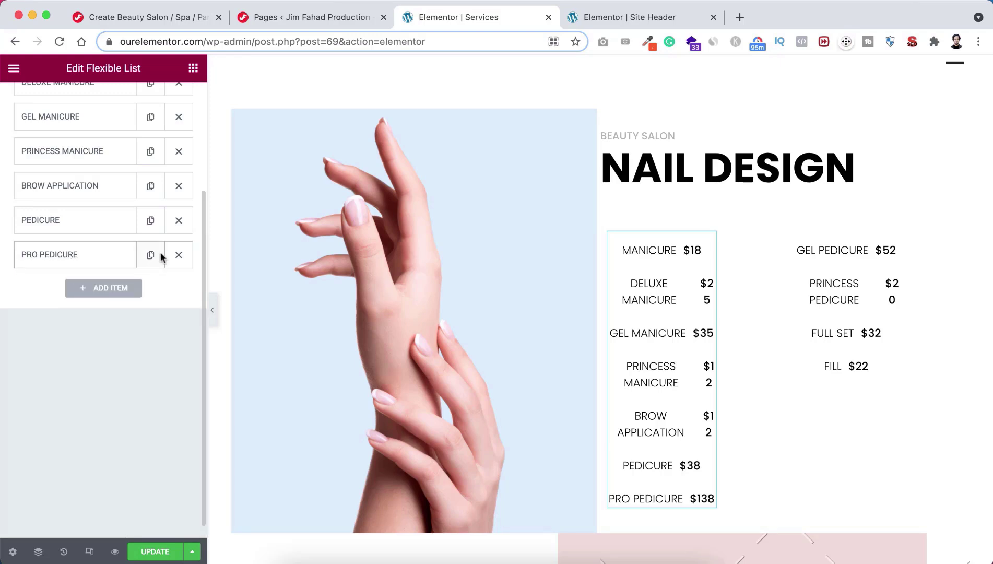
click(179, 255)
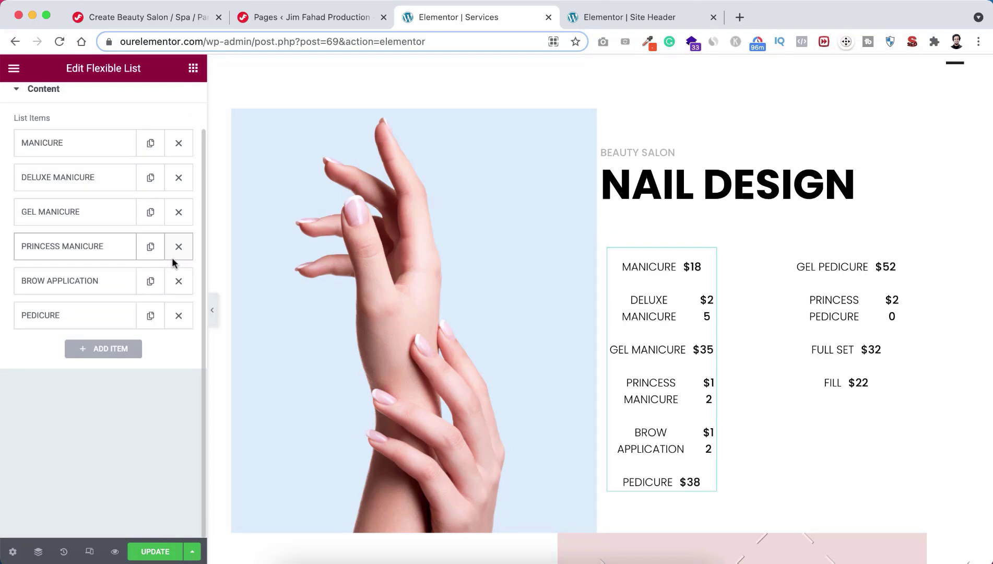
scroll(657, 461, down, 2)
scroll(657, 461, down, 3)
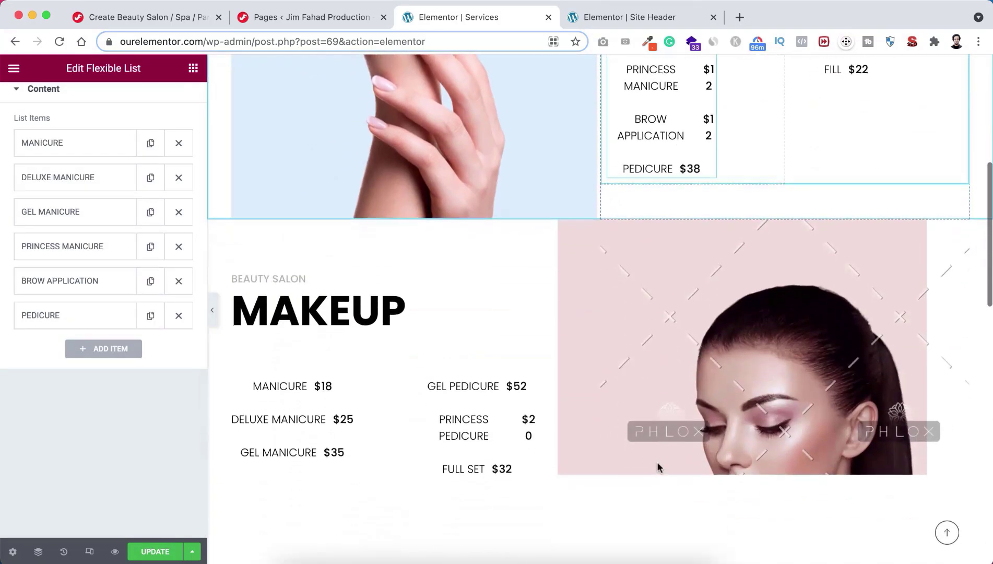
scroll(510, 454, down, 1)
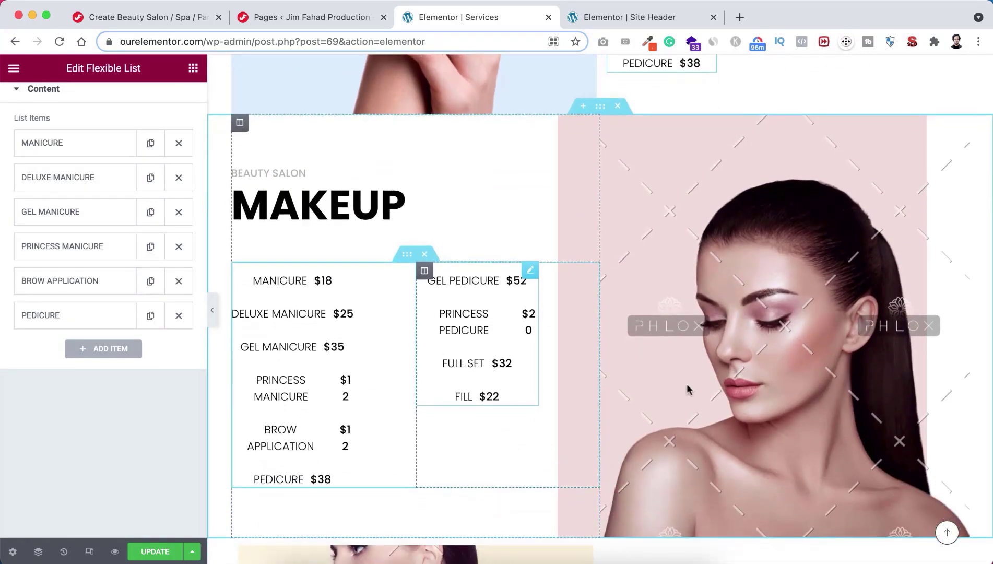
click(742, 322)
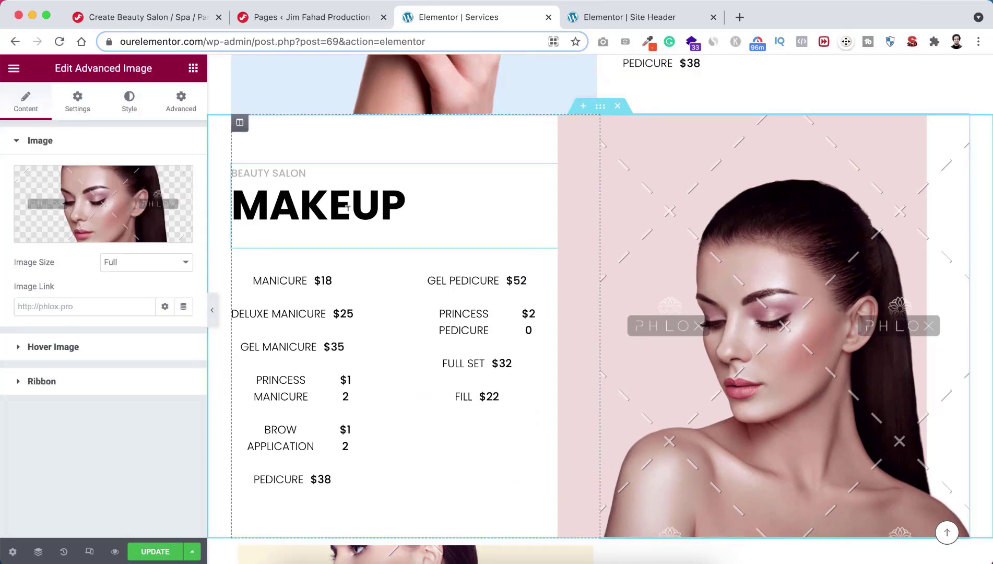
click(97, 197)
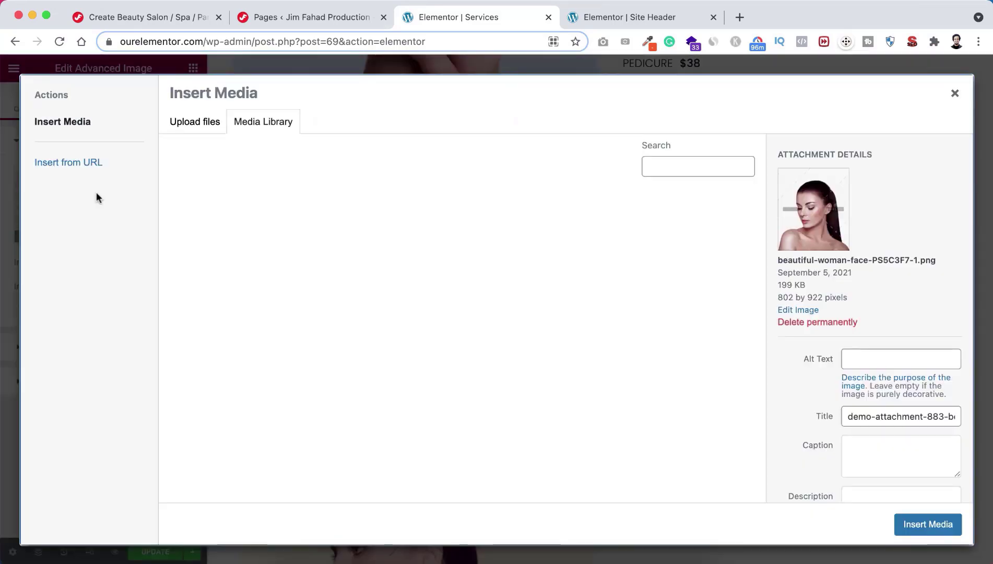
click(314, 236)
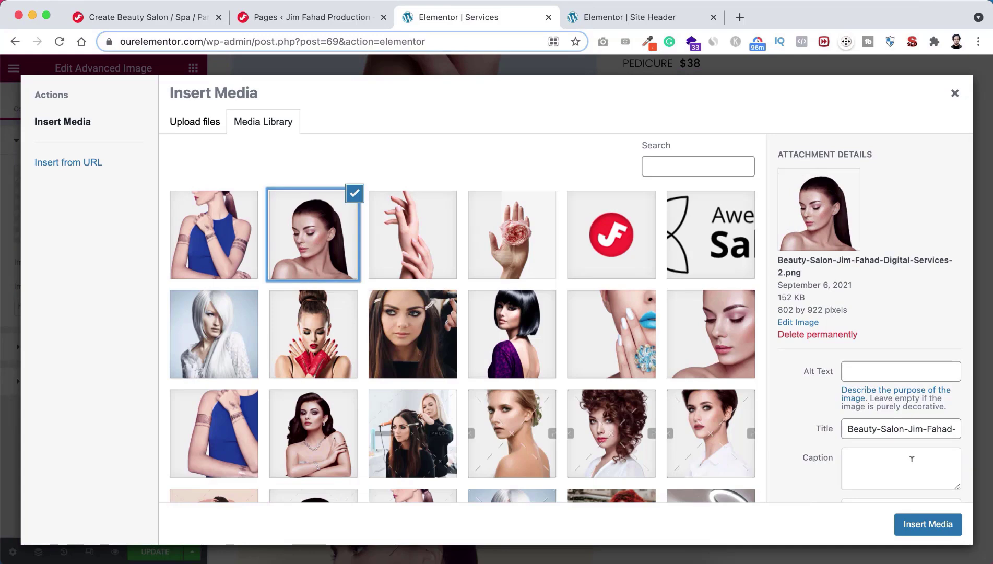
click(931, 524)
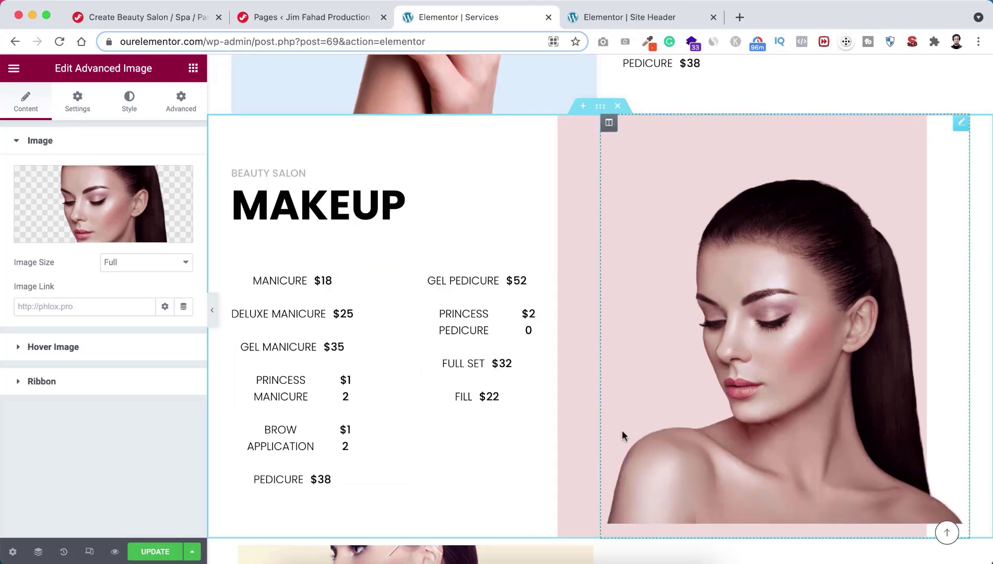
scroll(624, 430, down, 6)
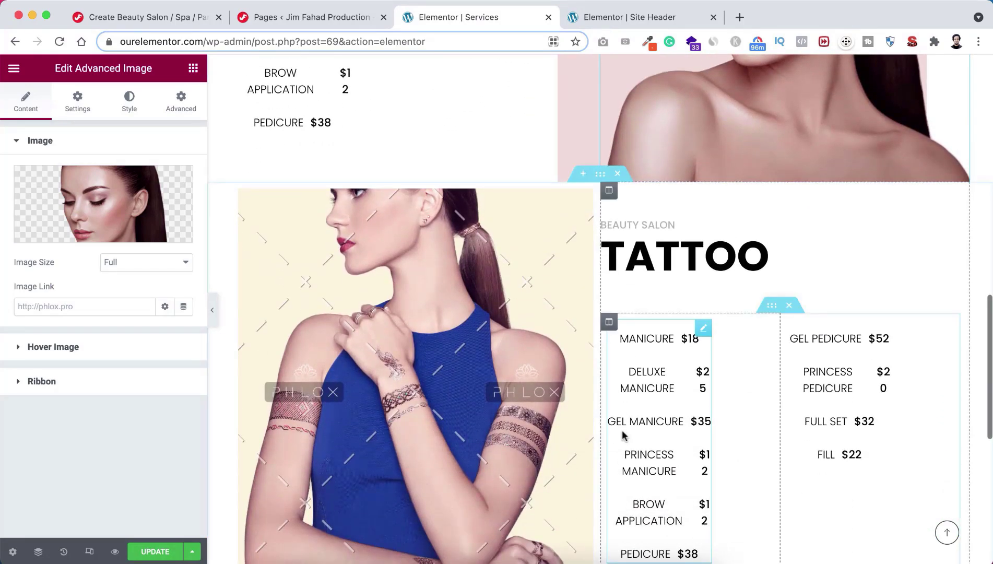
click(461, 380)
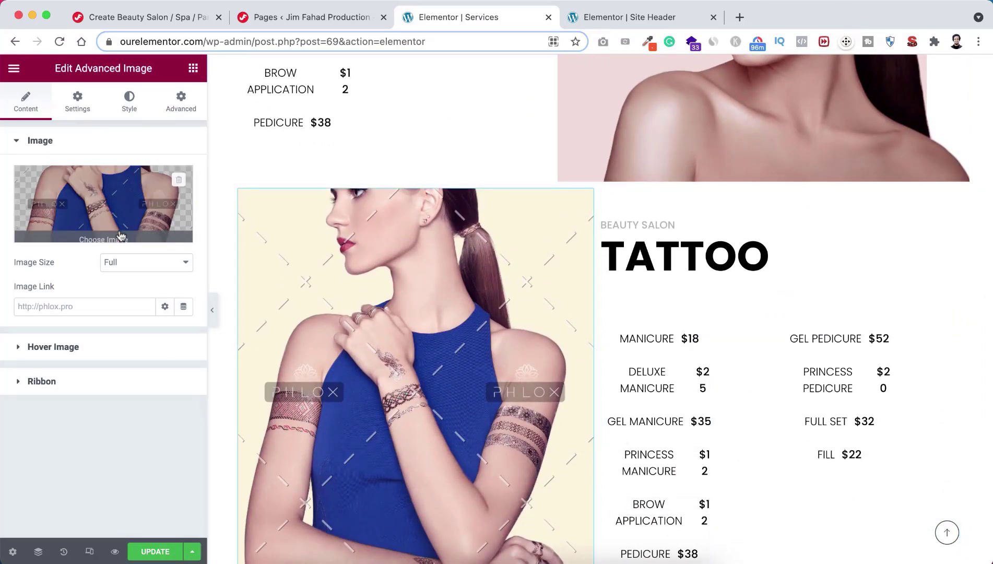
click(94, 199)
click(229, 230)
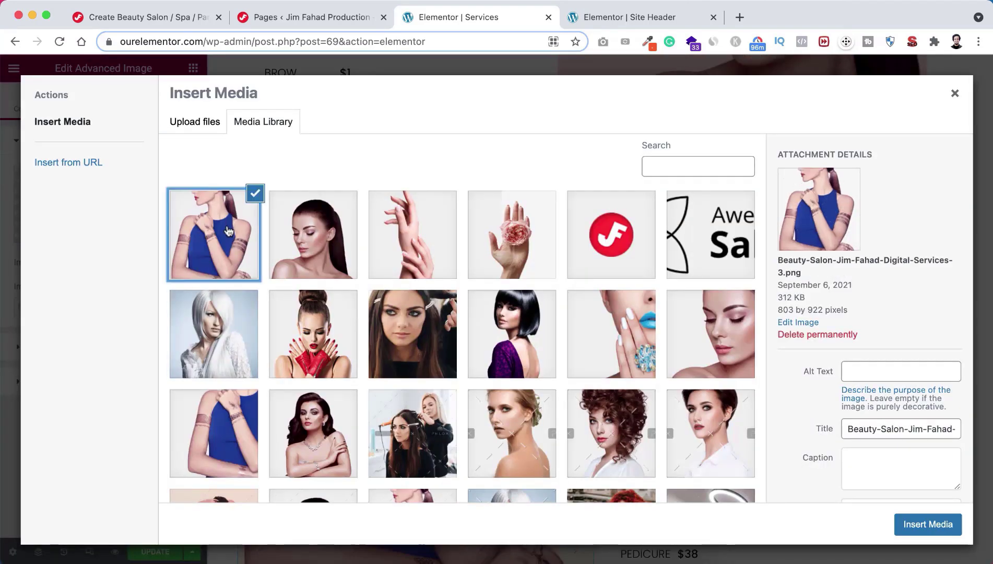
click(928, 525)
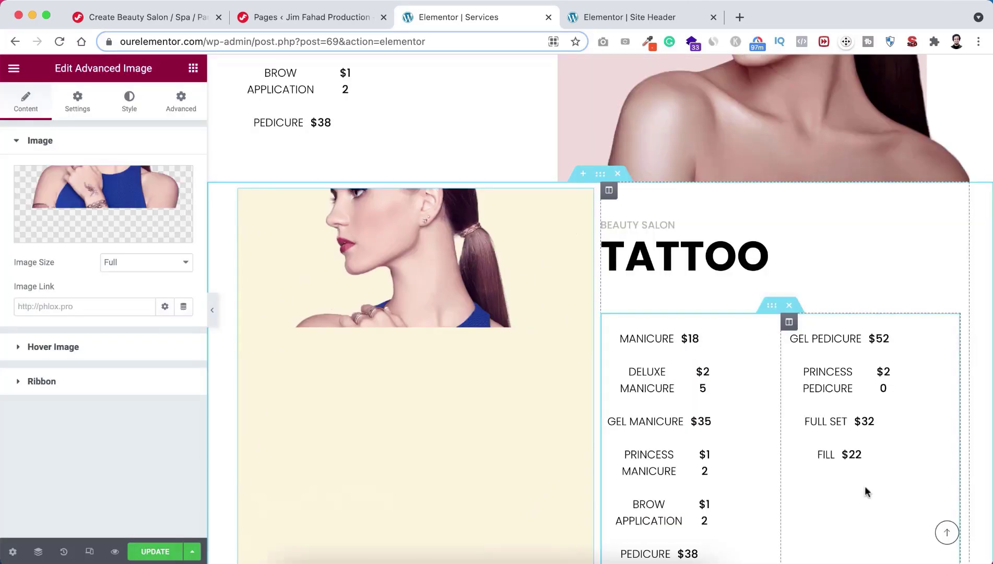
scroll(585, 365, up, 10)
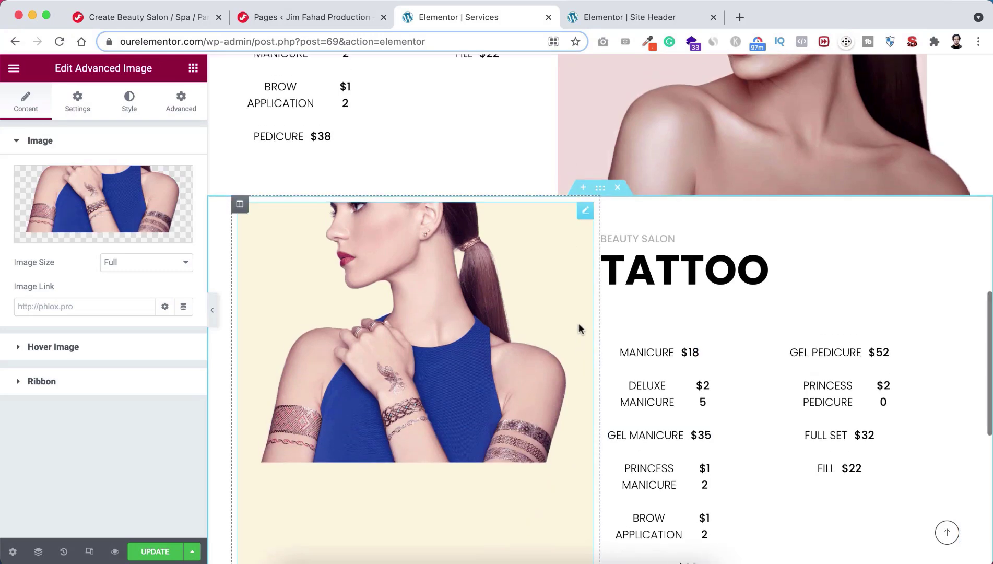
scroll(579, 324, down, 2)
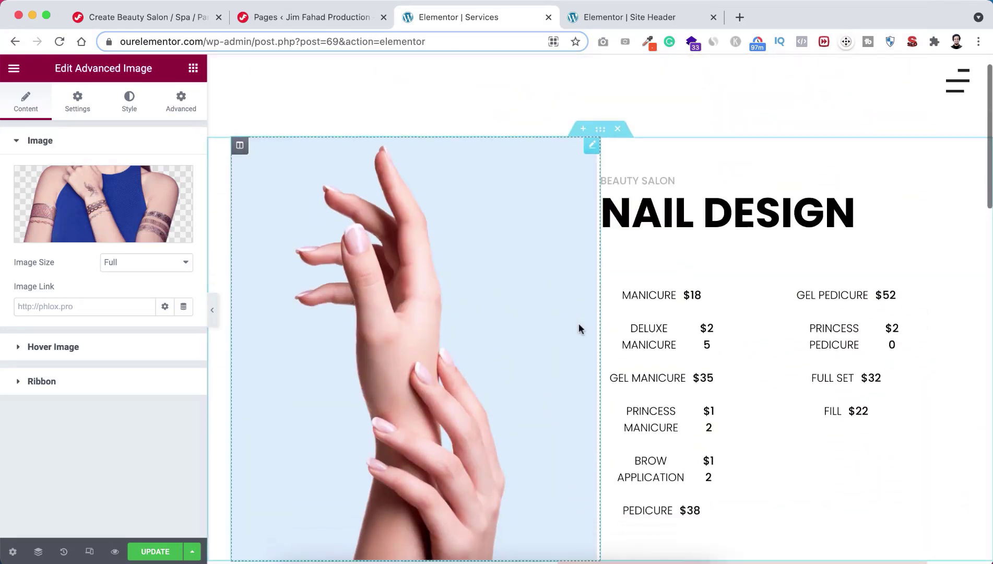
scroll(595, 347, down, 7)
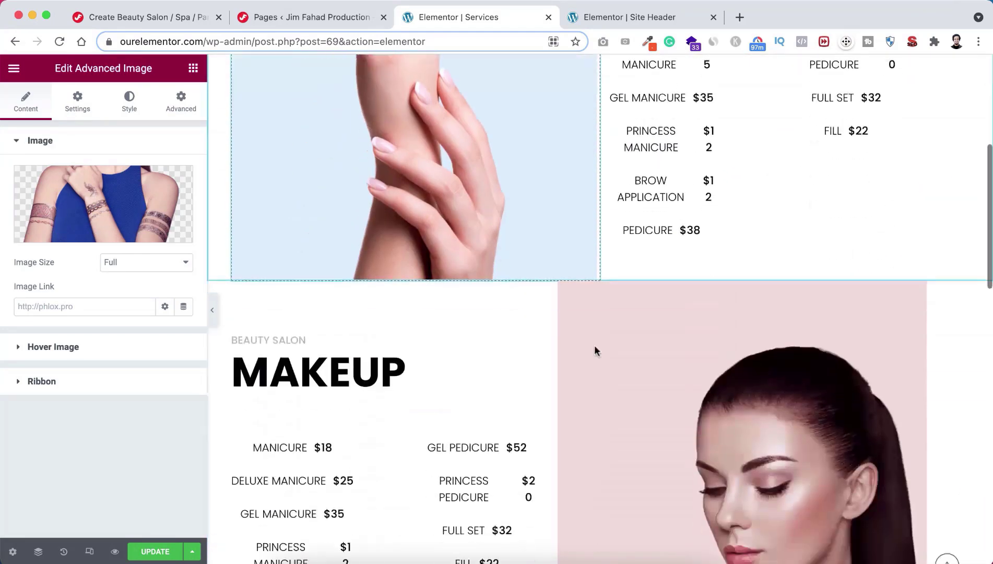
scroll(475, 315, down, 7)
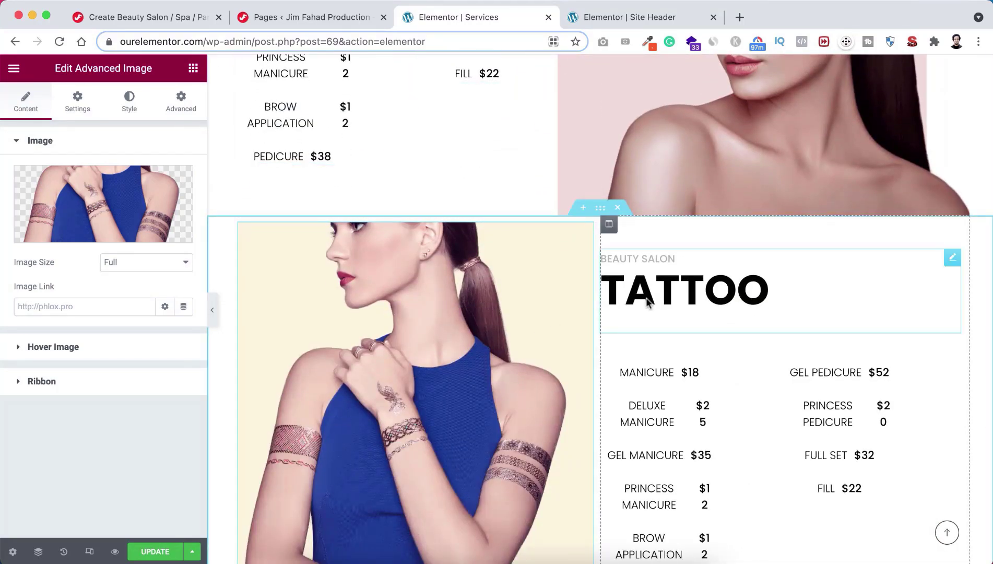
scroll(646, 295, down, 2)
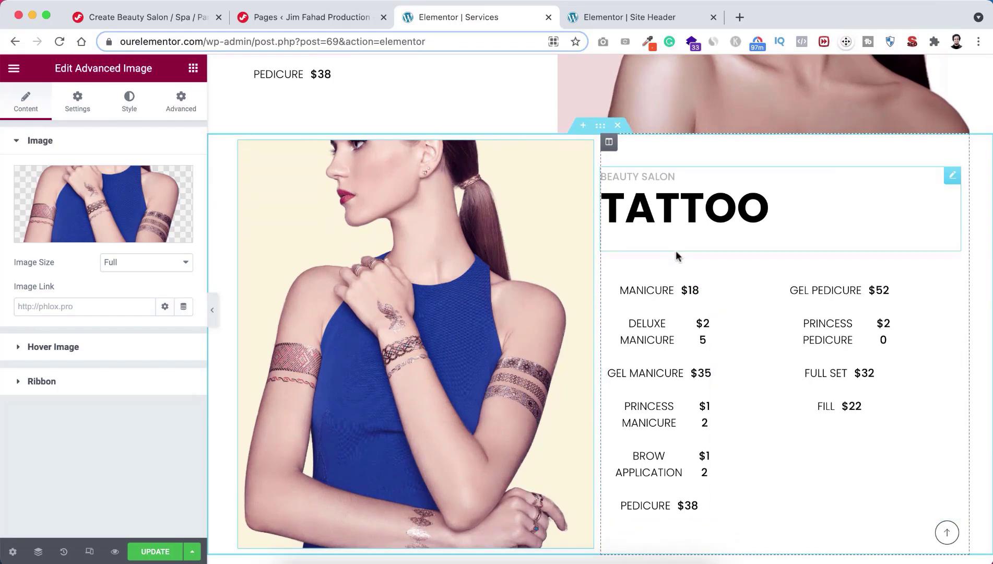
scroll(667, 252, down, 1)
scroll(667, 253, up, 1)
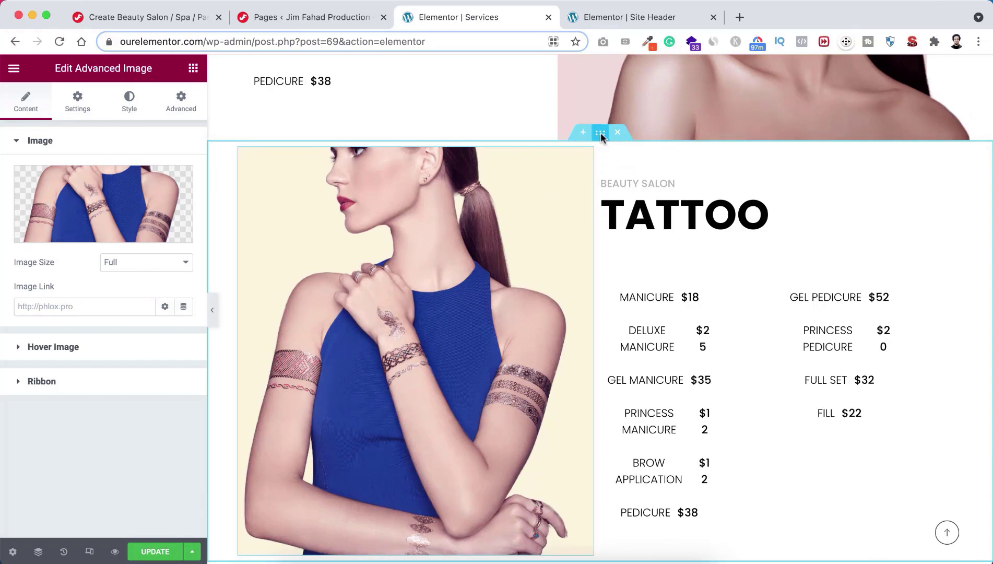
Step: Duplicate the Tattoo section
right_click(601, 135)
click(641, 168)
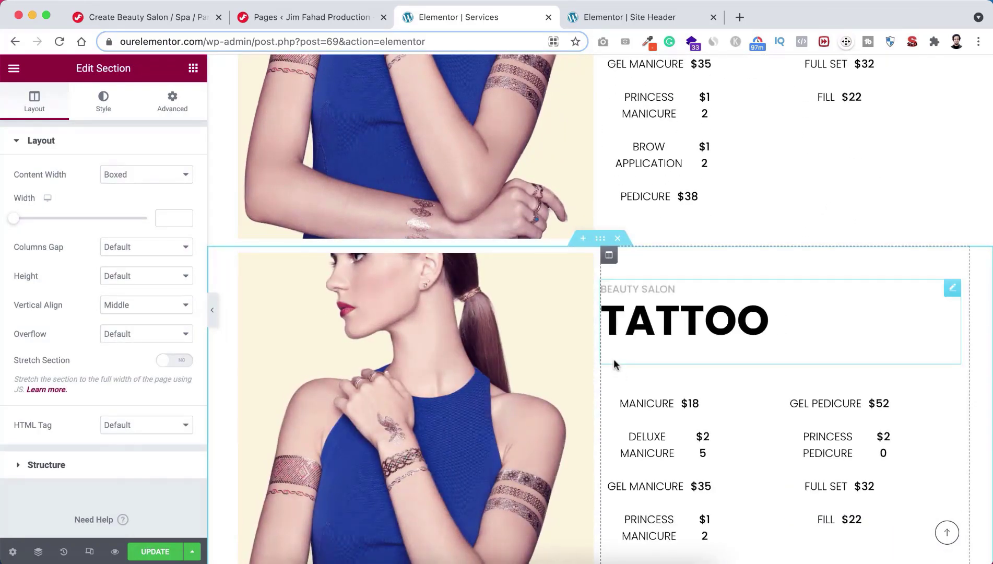
scroll(614, 360, up, 9)
scroll(613, 354, up, 2)
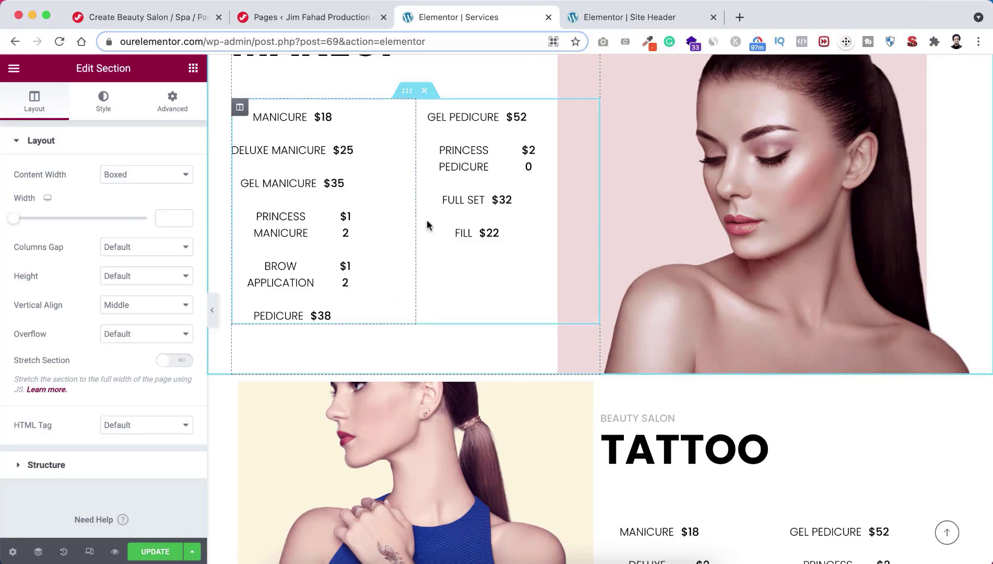
scroll(431, 225, down, 4)
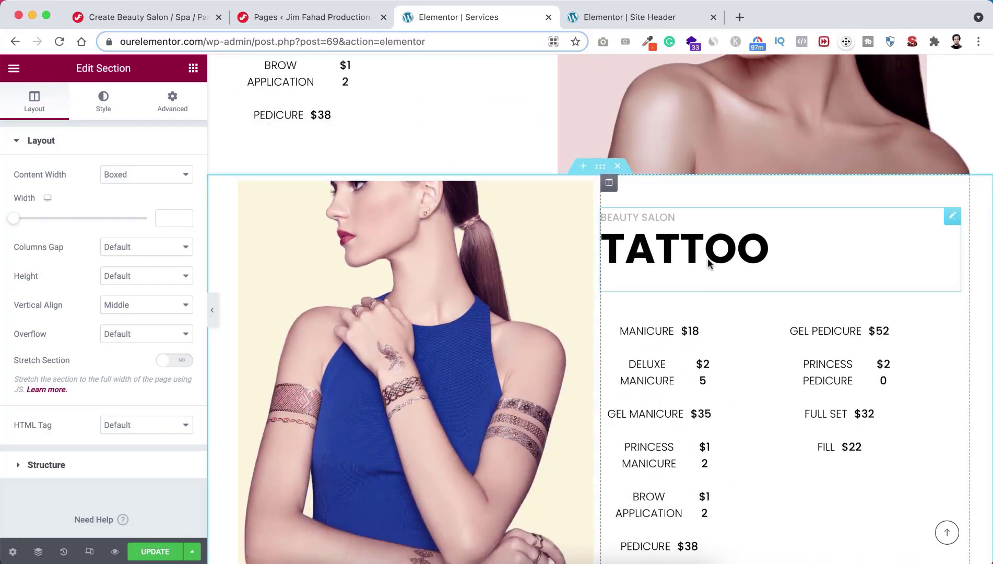
scroll(694, 272, down, 4)
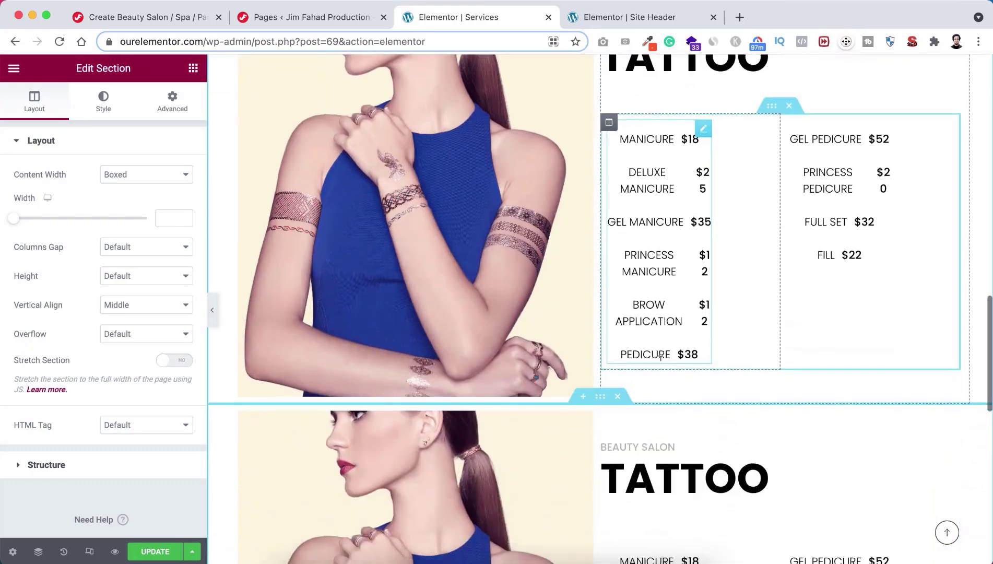
scroll(660, 361, down, 3)
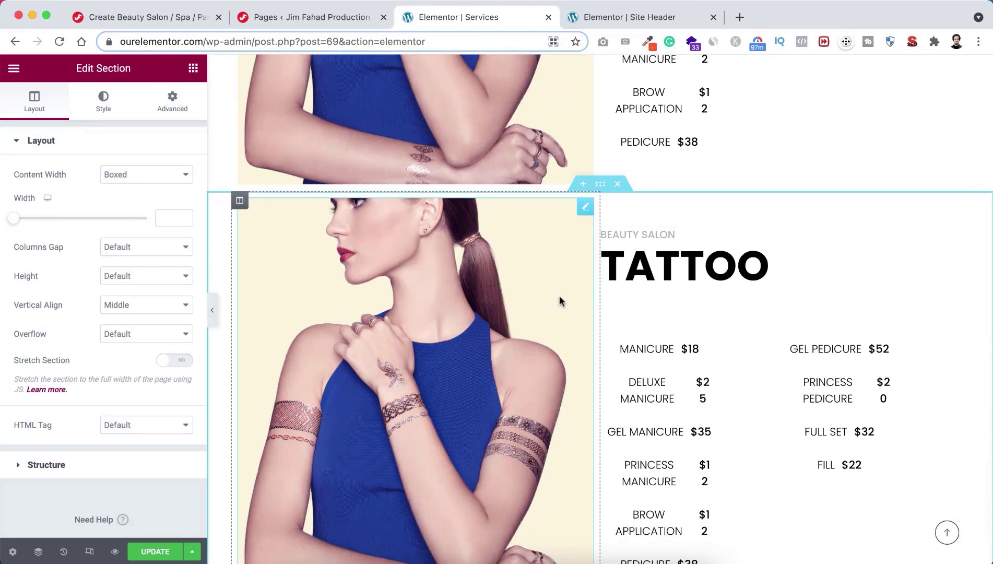
scroll(545, 300, down, 1)
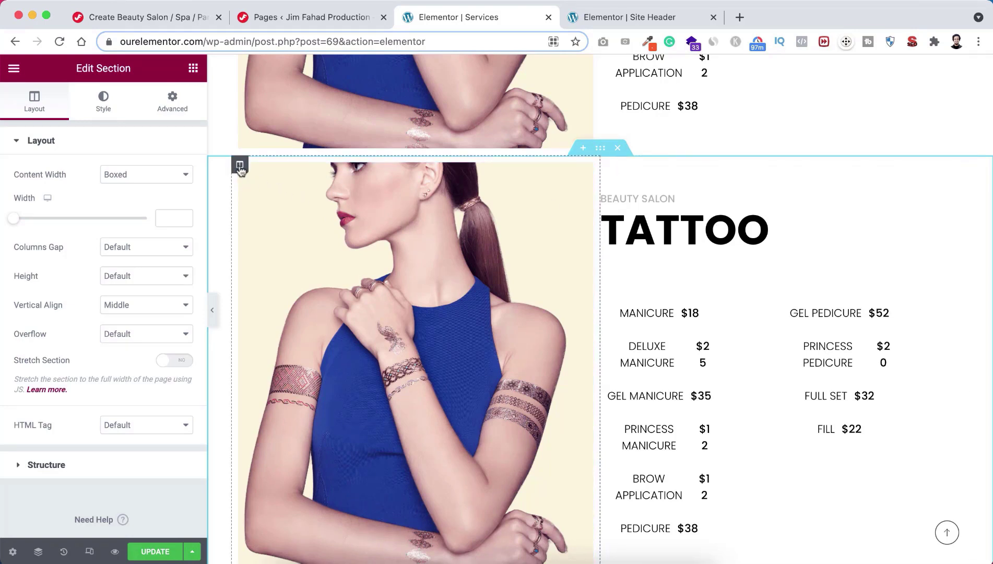
Step: Swap the copy's image and price columns, delete the copy, and update the Services page
drag(239, 166, 672, 185)
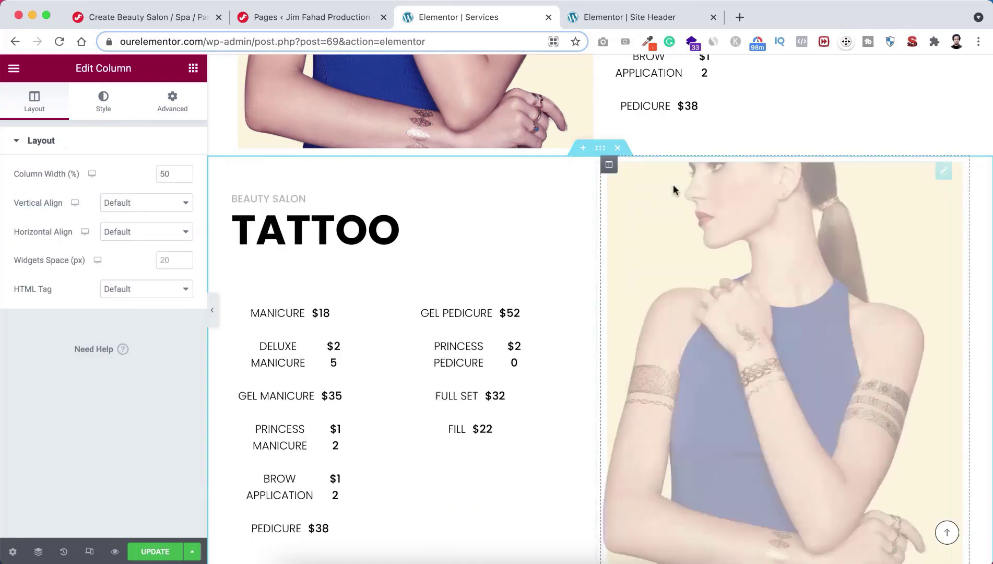
scroll(672, 184, down, 2)
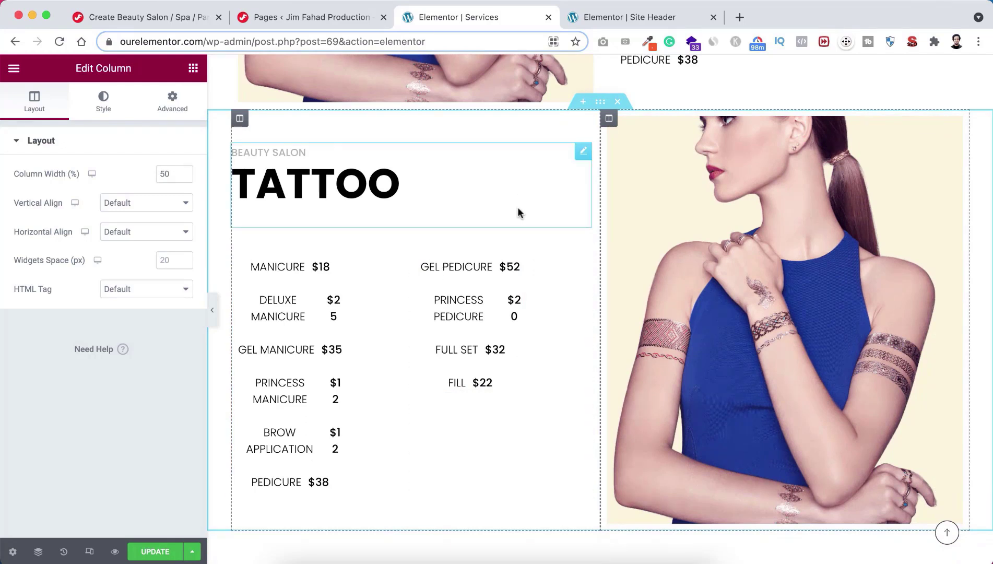
scroll(640, 235, up, 2)
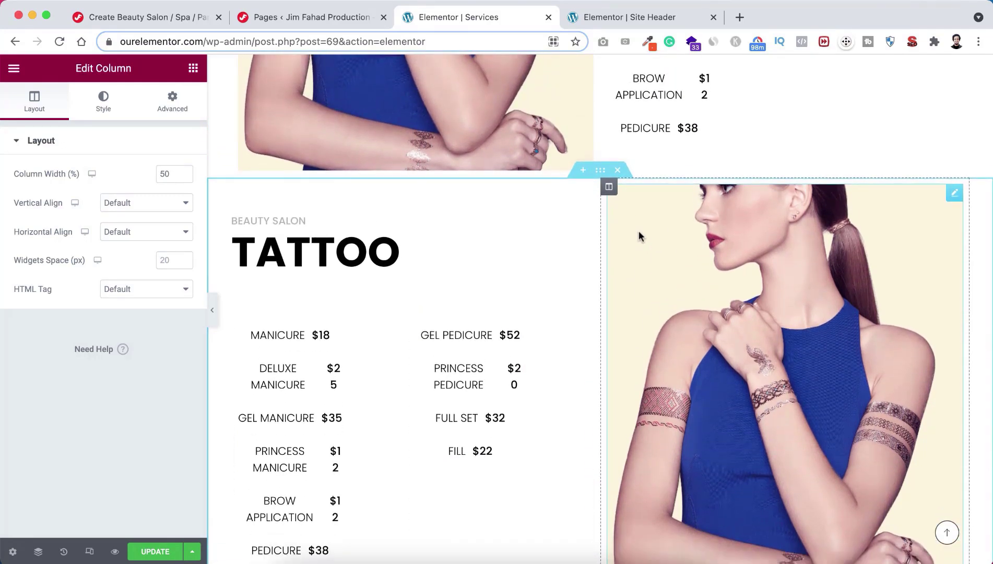
scroll(623, 259, up, 1)
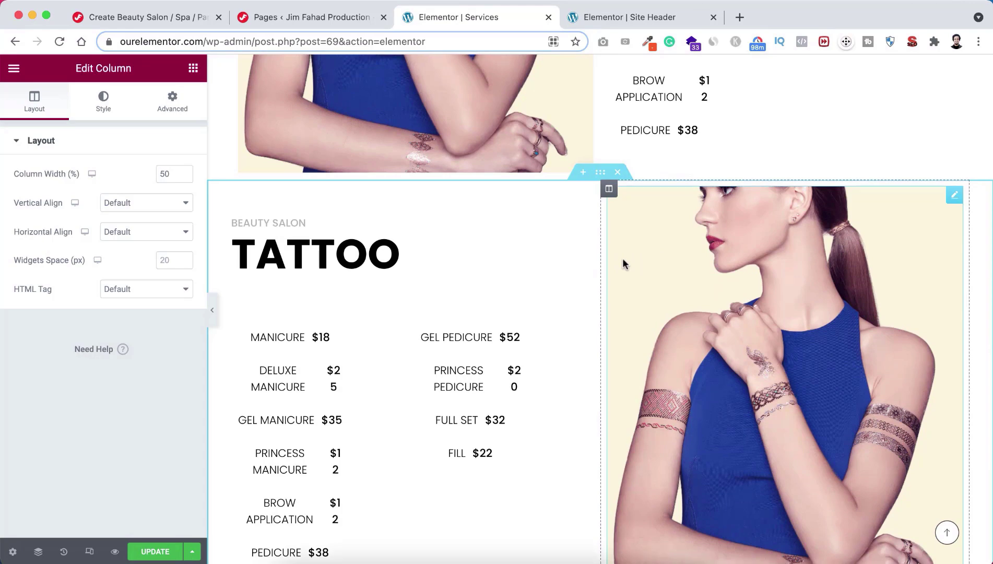
scroll(622, 259, up, 3)
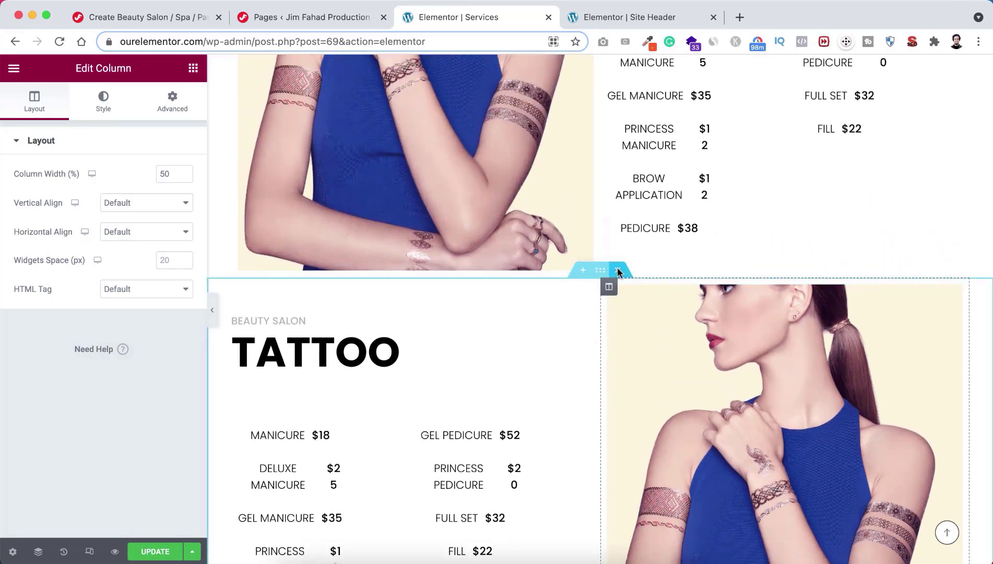
click(618, 268)
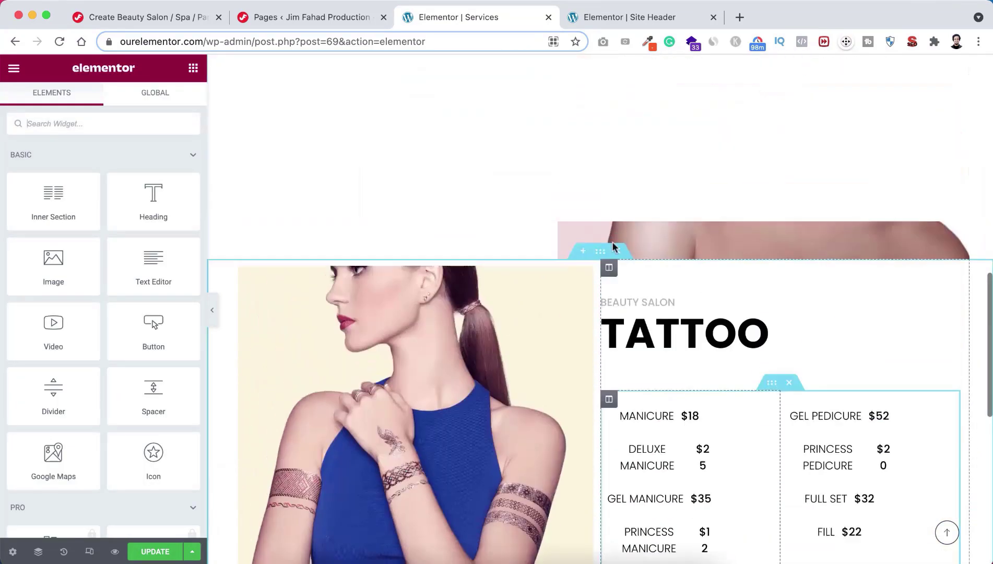
scroll(611, 241, up, 10)
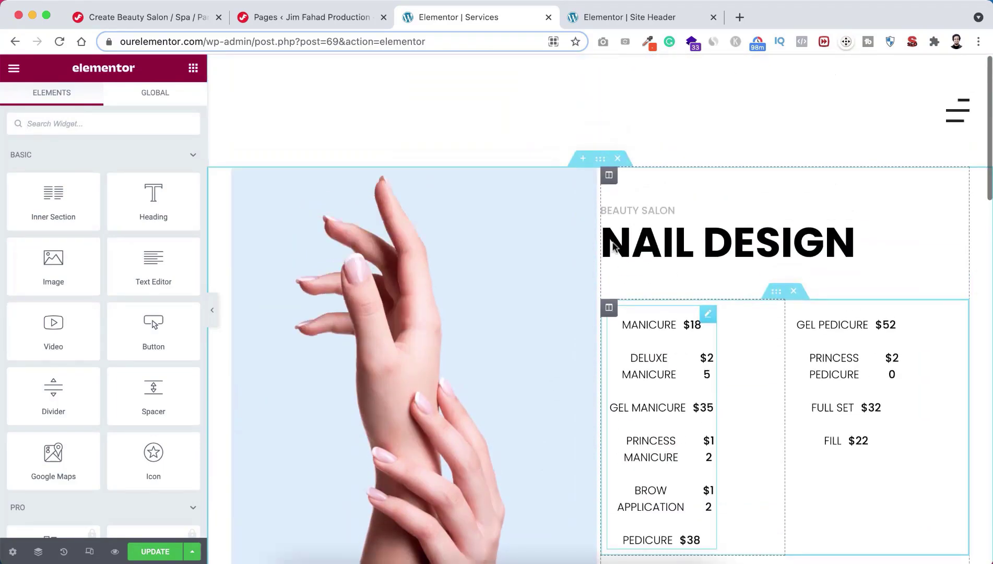
click(159, 552)
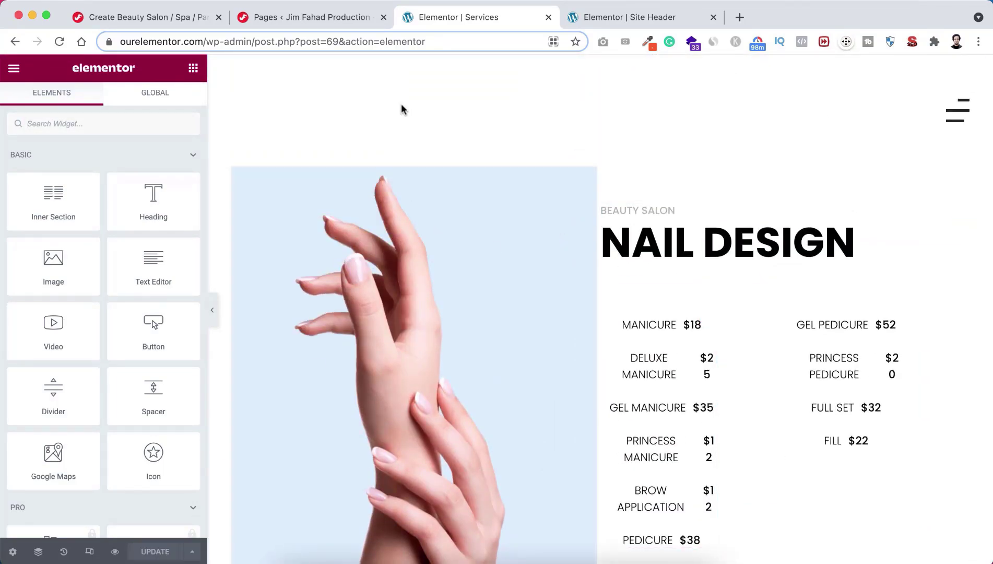
Step: Return to All Pages and bring up the link menu for About's 'Edit with Elementor'
click(337, 17)
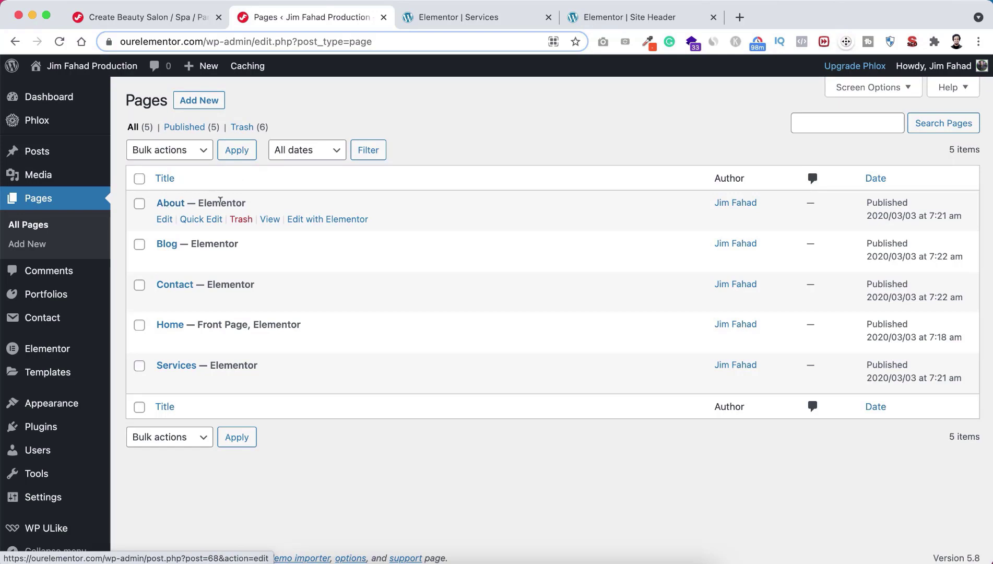
right_click(328, 221)
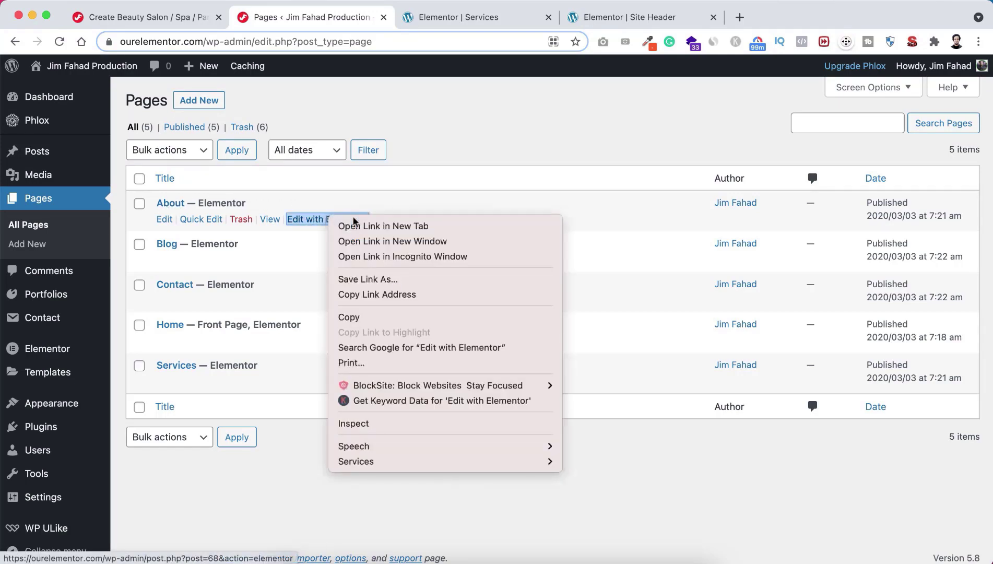
Step: Open the About page's Elementor editor in a new tab and scroll through it
click(403, 228)
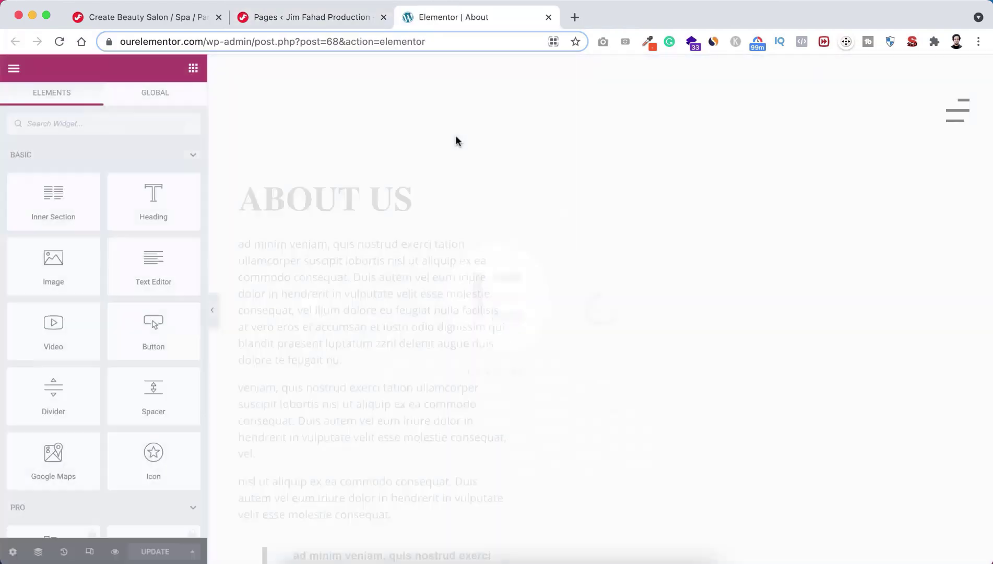
scroll(551, 316, down, 3)
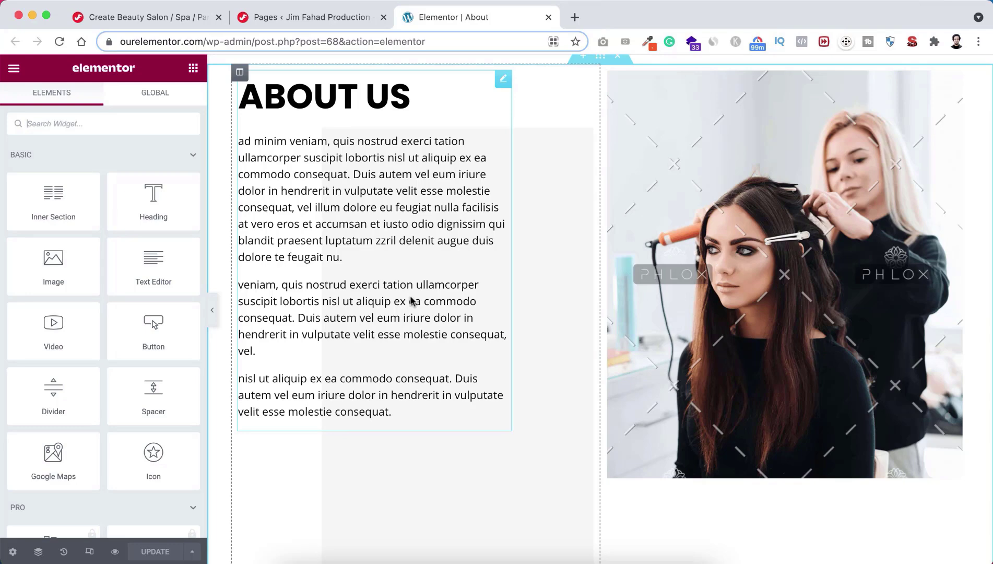
scroll(410, 299, down, 3)
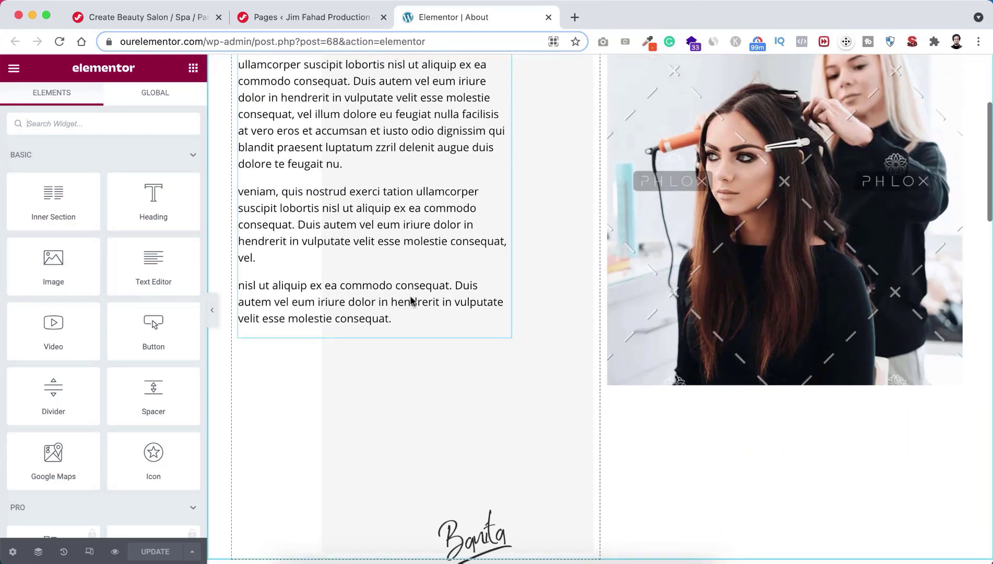
scroll(411, 299, down, 1)
scroll(411, 299, up, 3)
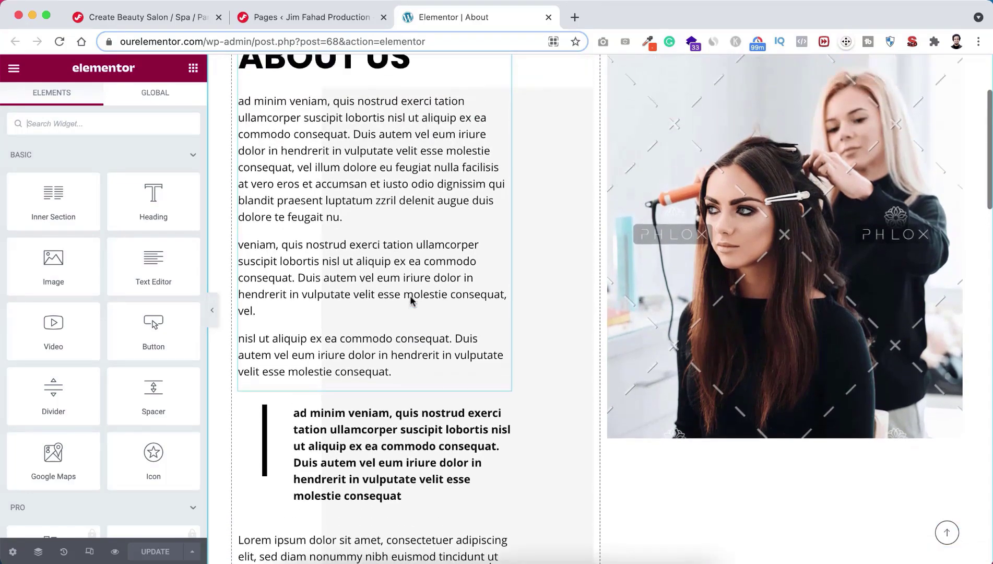
scroll(411, 299, up, 3)
Step: Inspect the settings of the ABOUT US heading and the quote heading
click(402, 267)
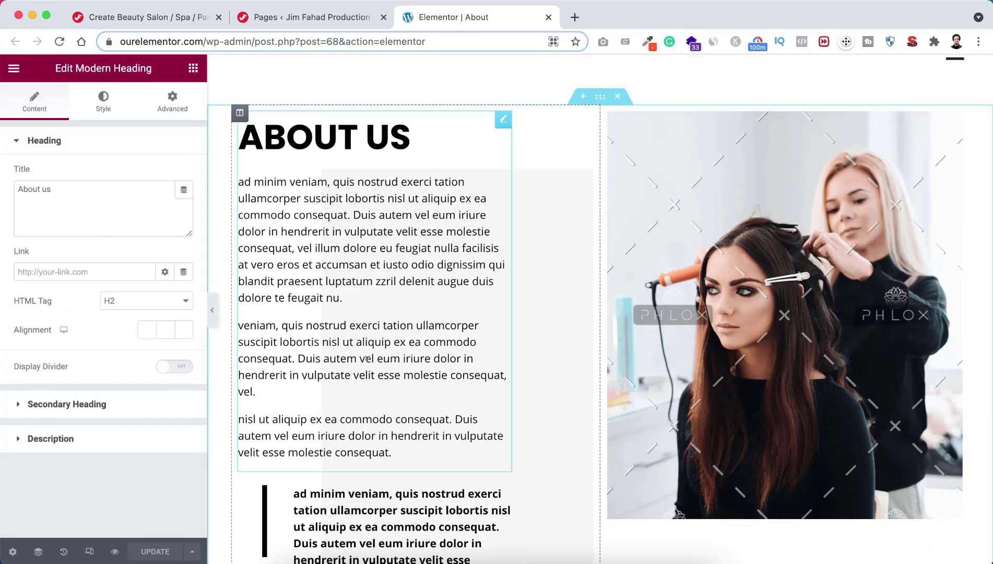
scroll(368, 366, down, 4)
scroll(368, 364, down, 1)
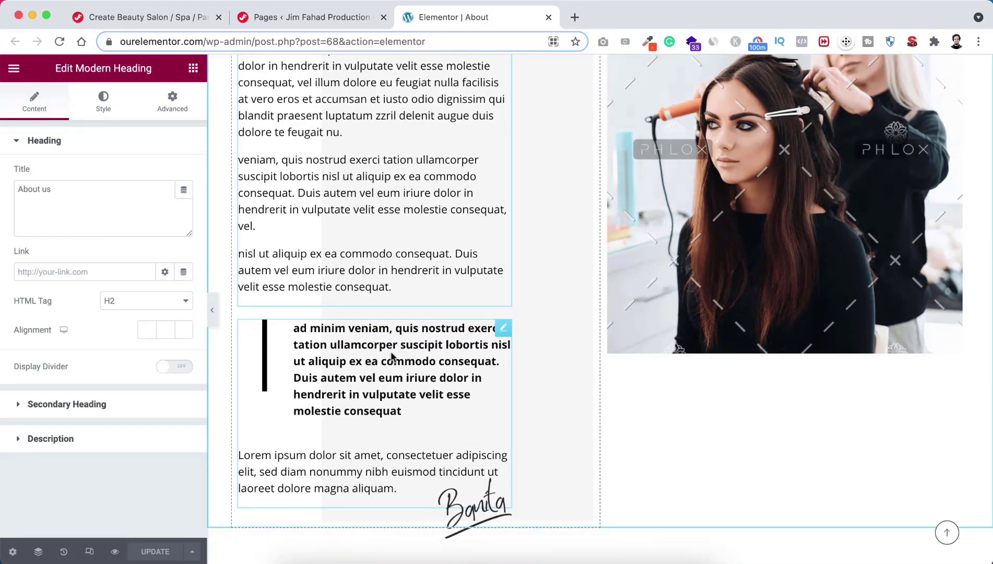
click(398, 371)
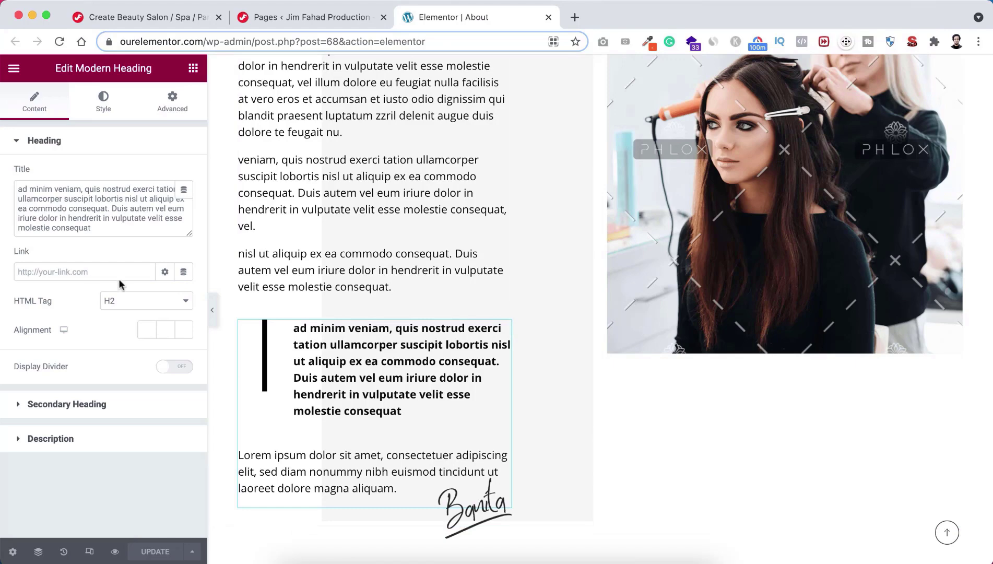
scroll(460, 438, down, 2)
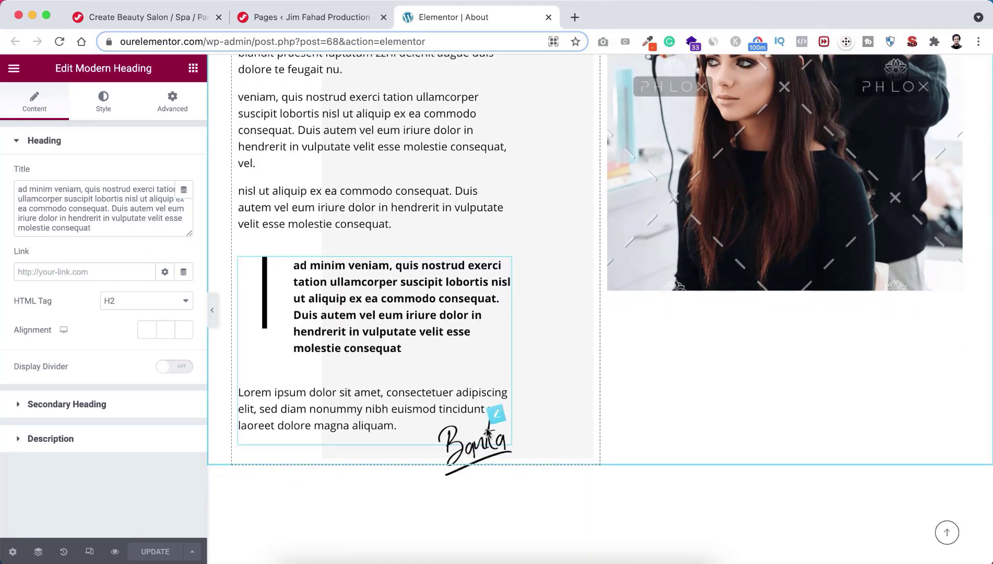
Step: Delete the signature image below the quote
right_click(497, 417)
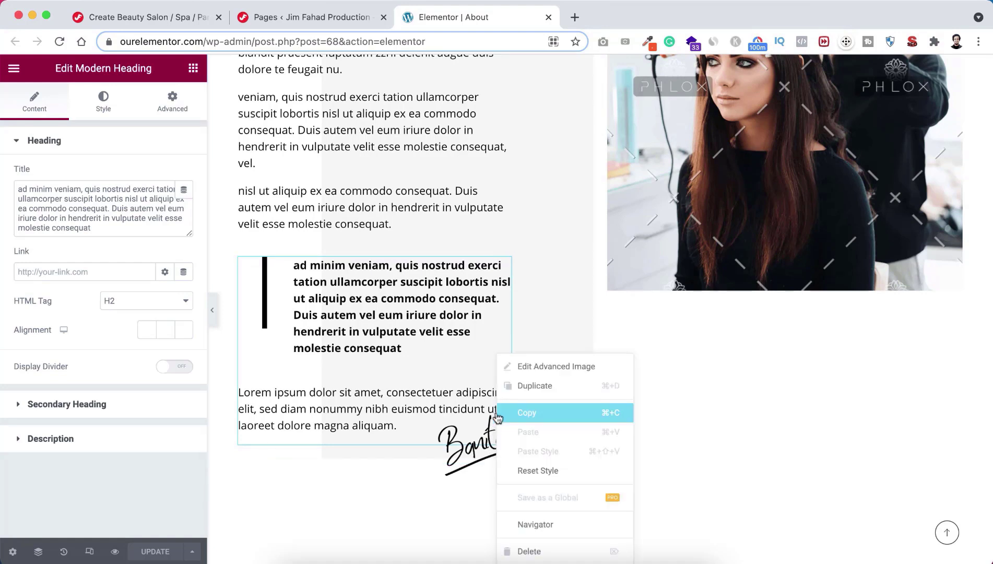
click(539, 551)
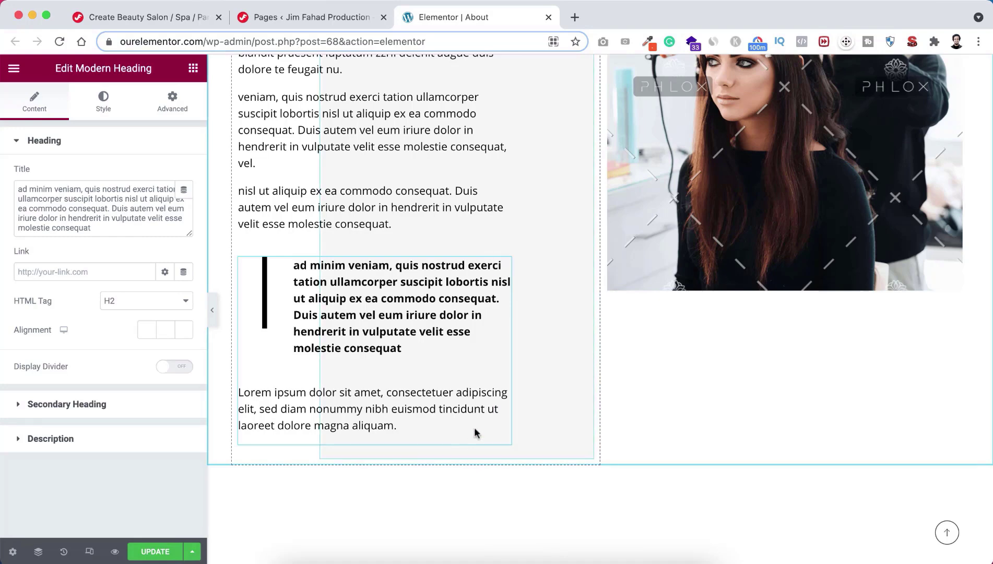
scroll(669, 386, up, 5)
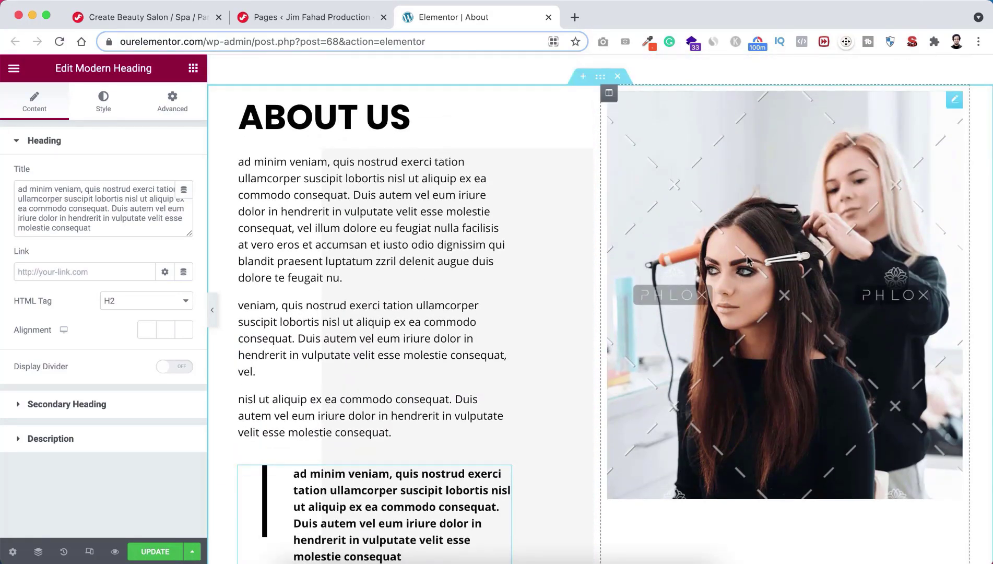
Step: Upload the first image from the About folder and insert it as the salon photo
click(751, 242)
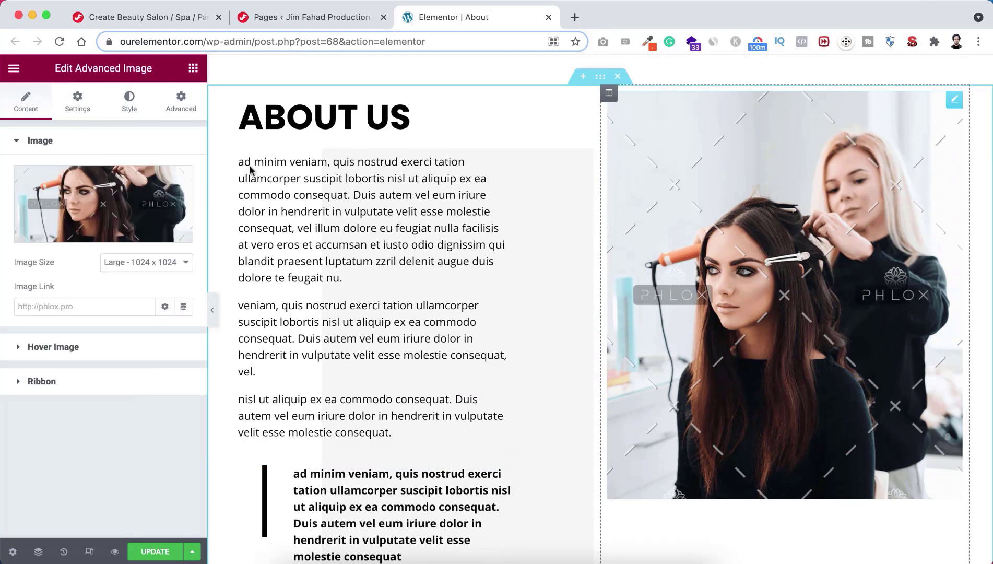
click(104, 195)
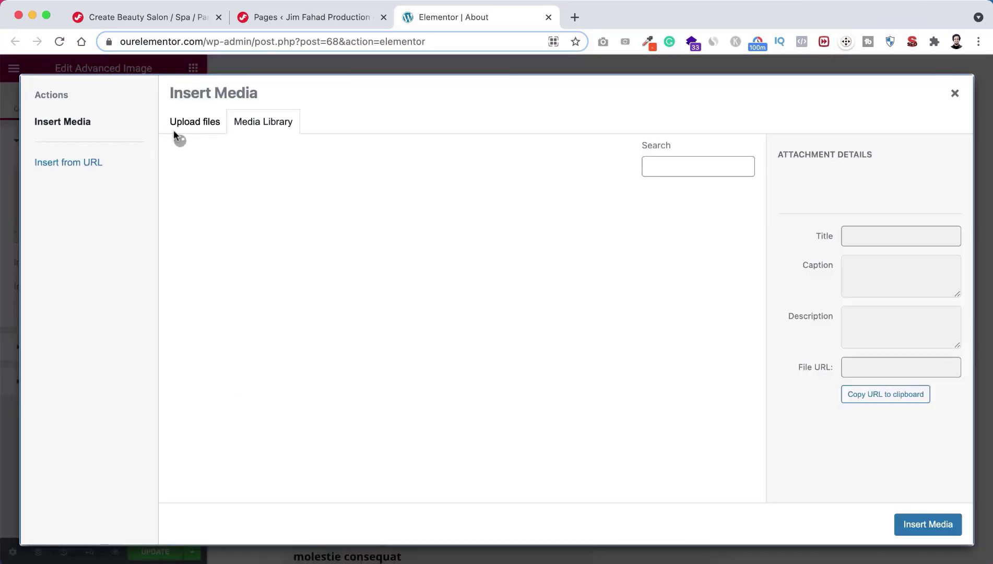
click(190, 121)
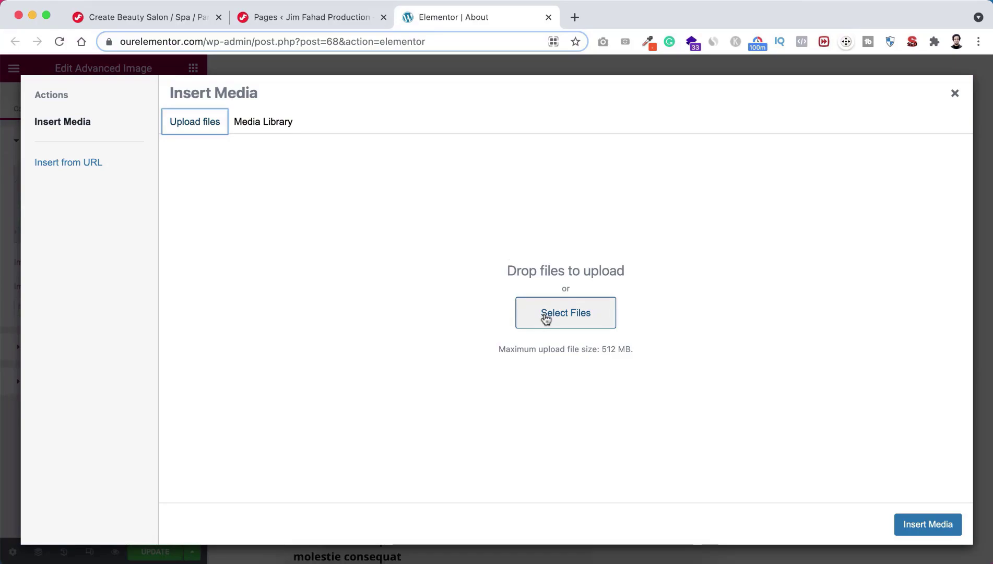
click(544, 313)
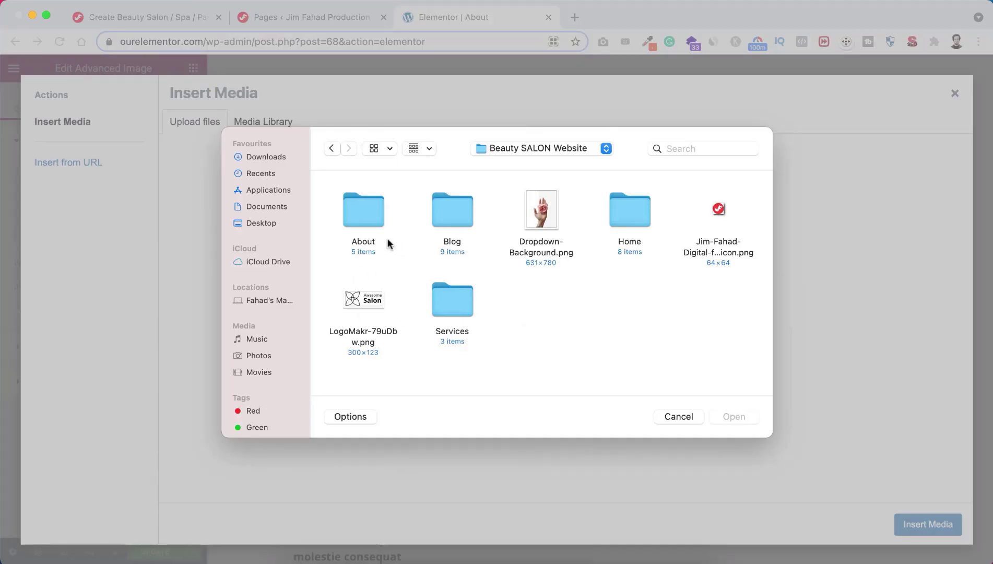
double_click(363, 213)
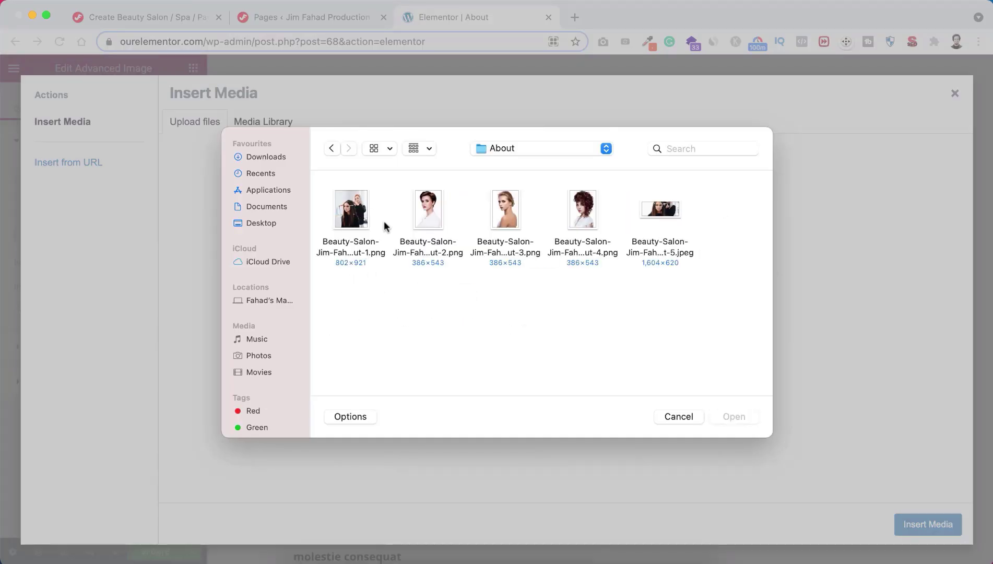
click(357, 216)
click(733, 416)
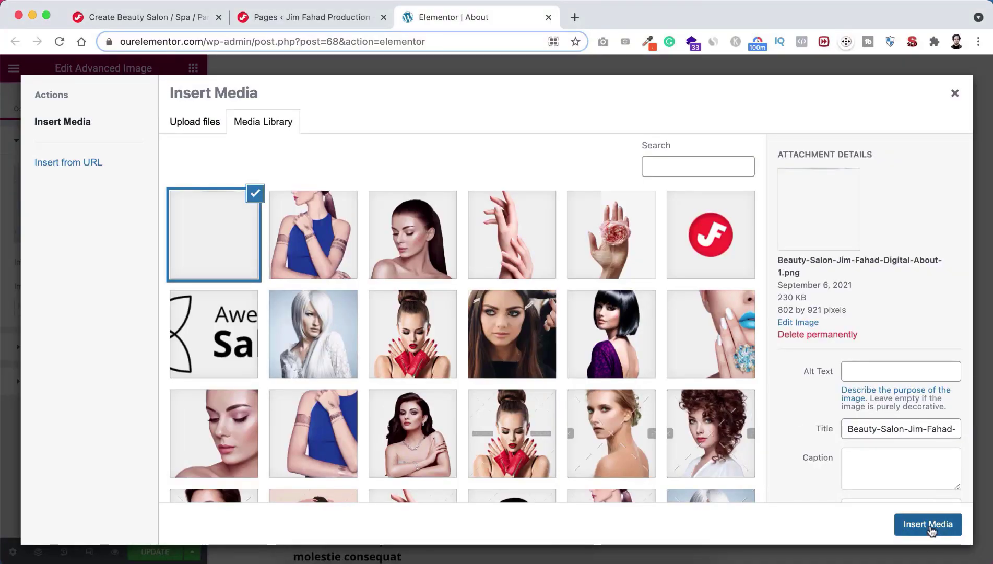
click(929, 524)
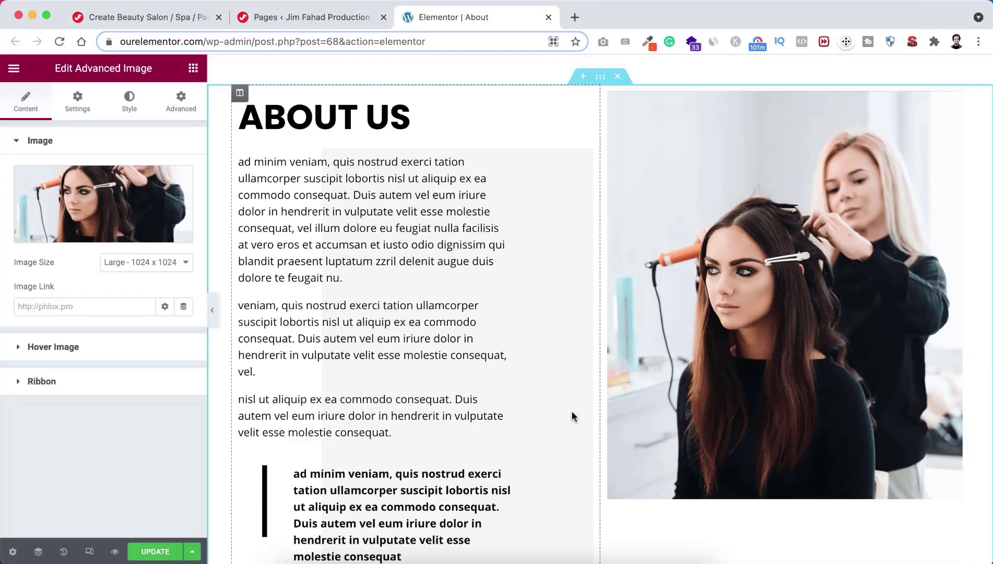
Step: Open Edit Staff for the first Our Team member and select part of the Staff Name text
scroll(595, 387, down, 7)
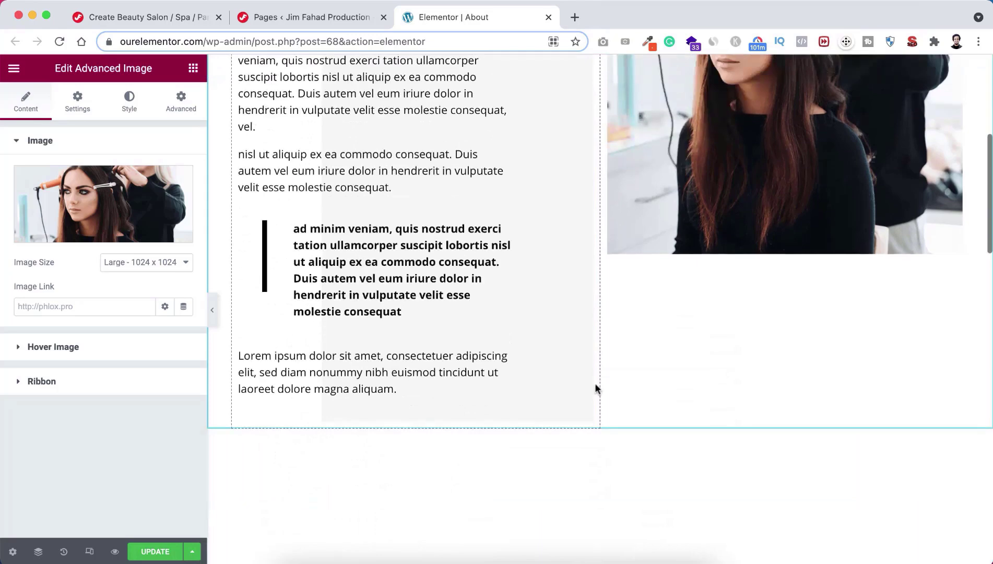
scroll(595, 388, down, 3)
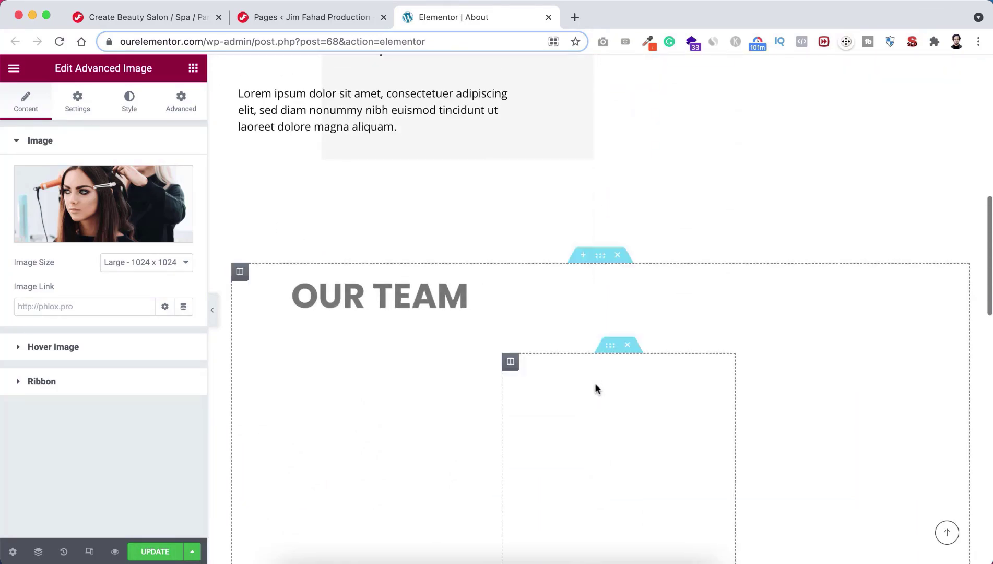
scroll(595, 388, down, 3)
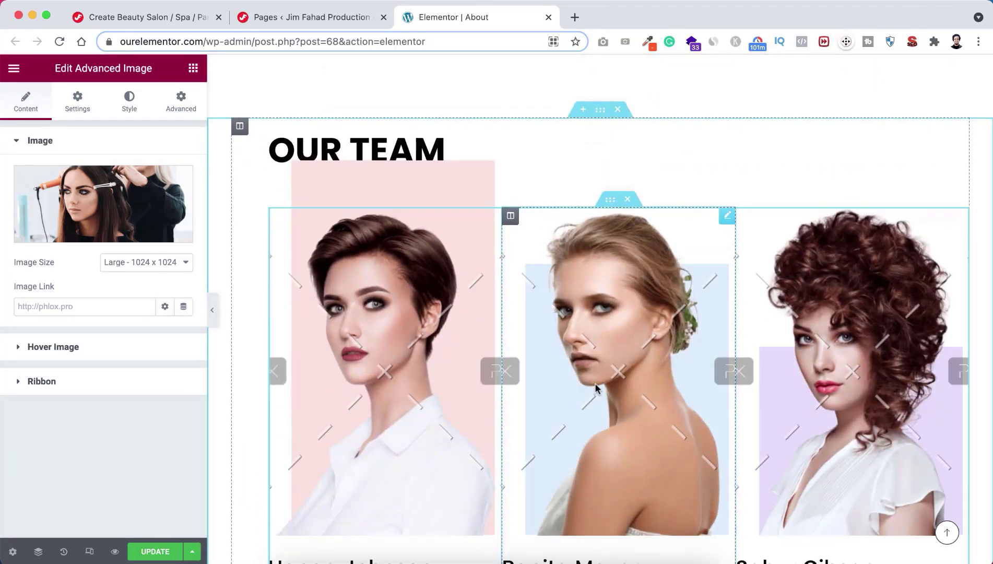
scroll(595, 388, down, 1)
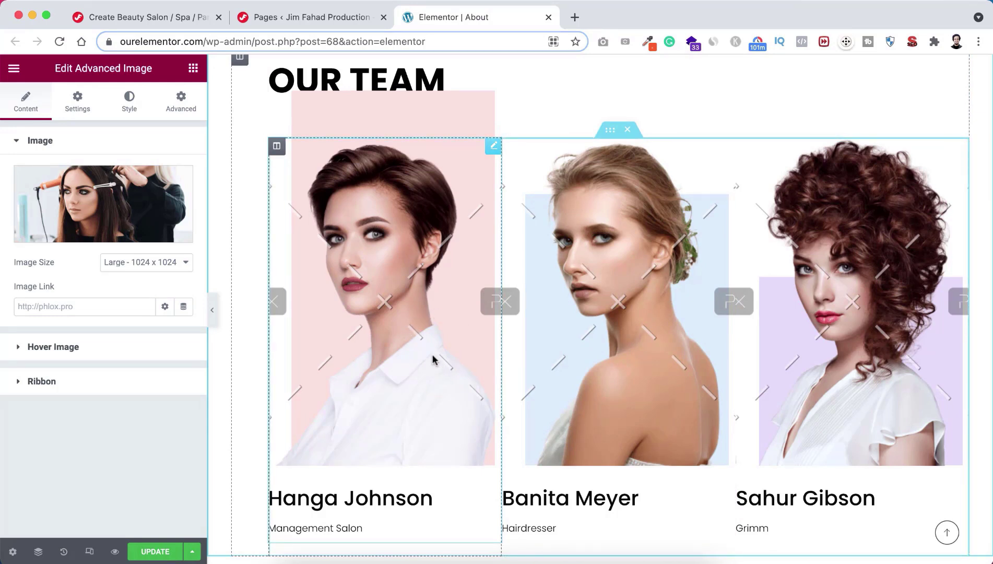
scroll(395, 412, down, 1)
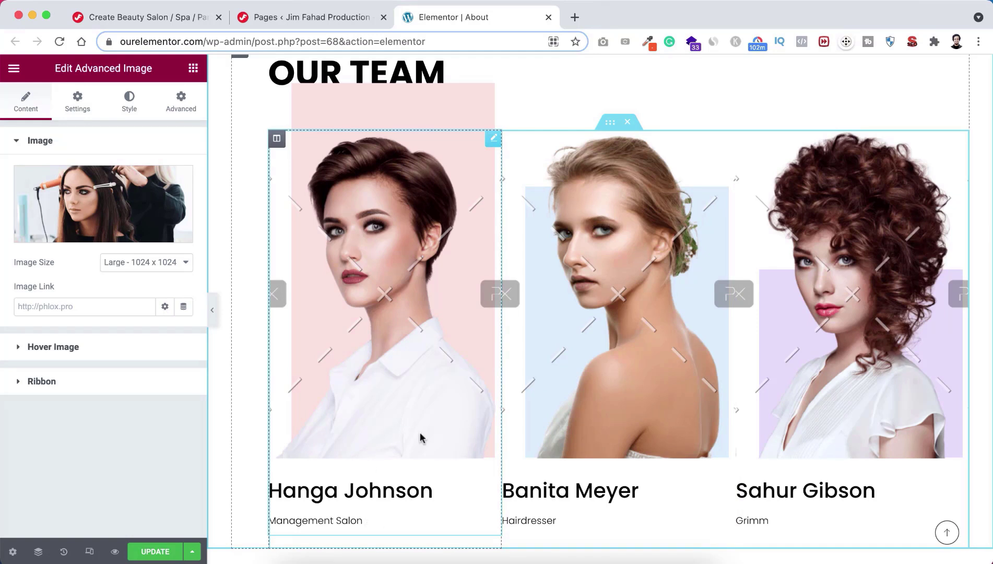
click(386, 334)
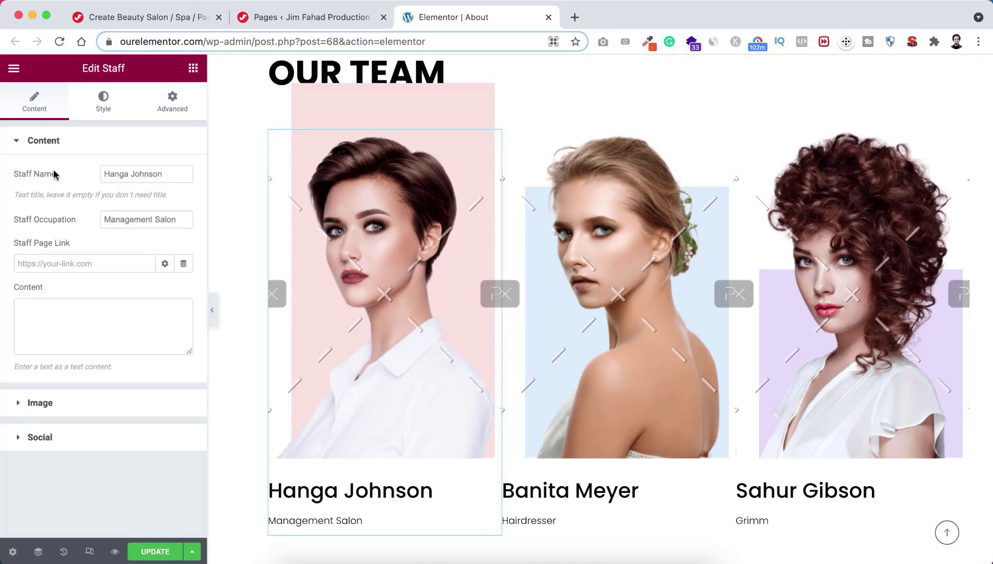
drag(163, 174, 98, 173)
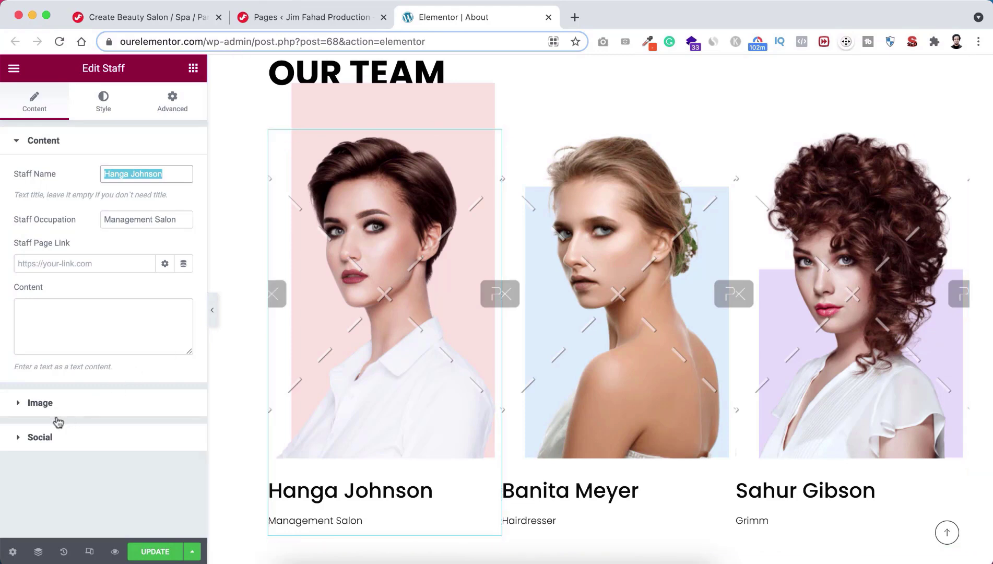
Step: Upload portraits 2–4 and set the short-haired portrait as the first member's photo
click(86, 404)
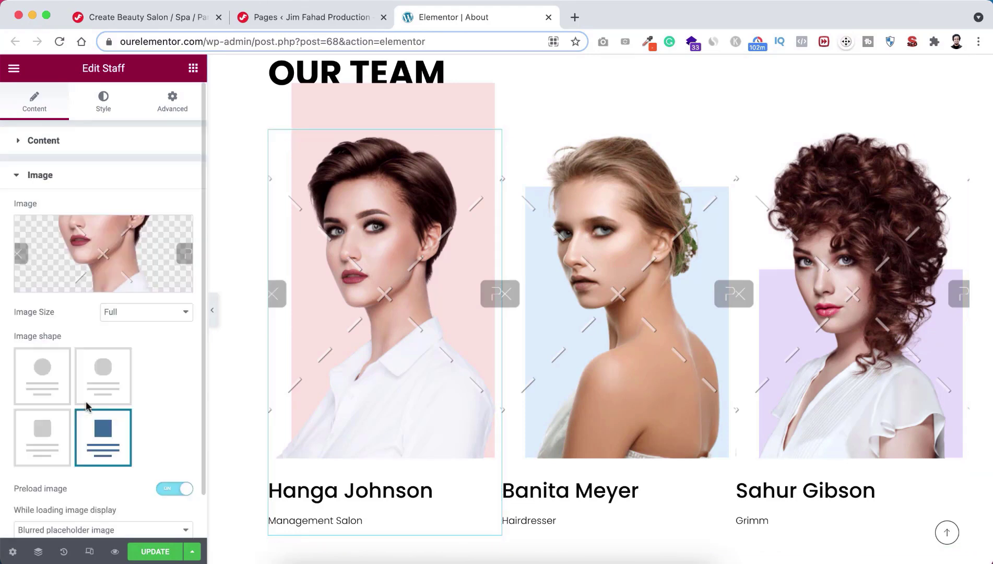
click(104, 254)
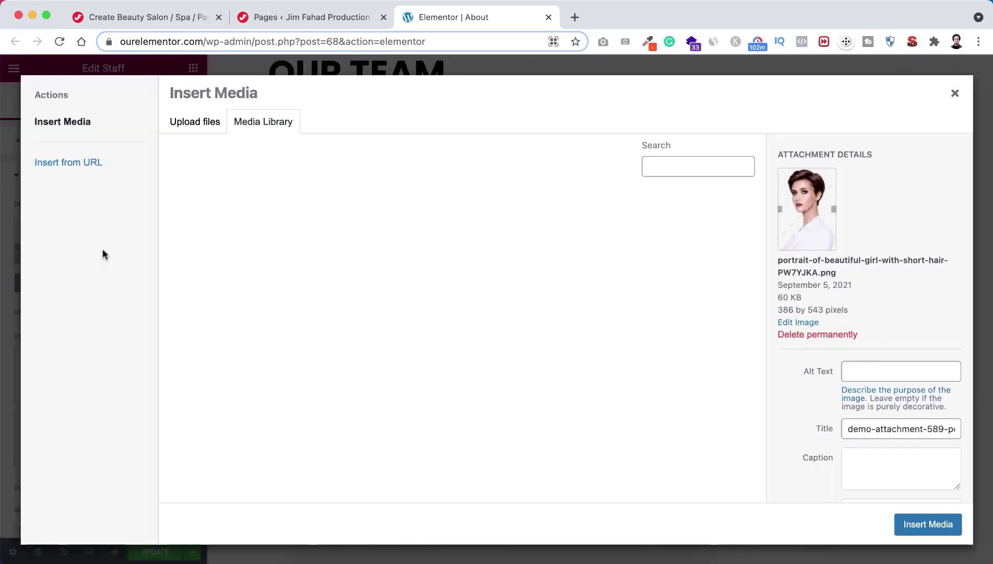
click(195, 125)
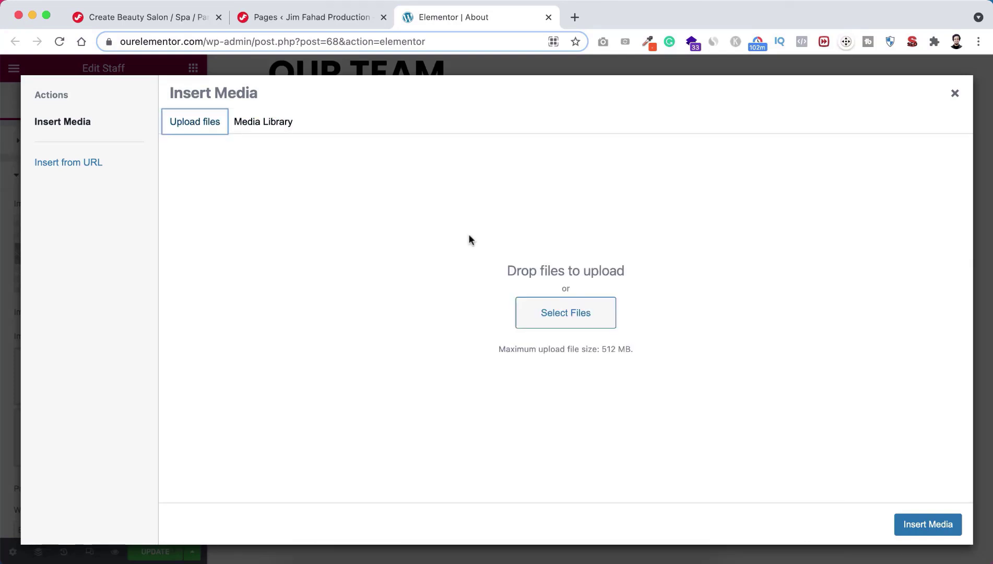
click(566, 319)
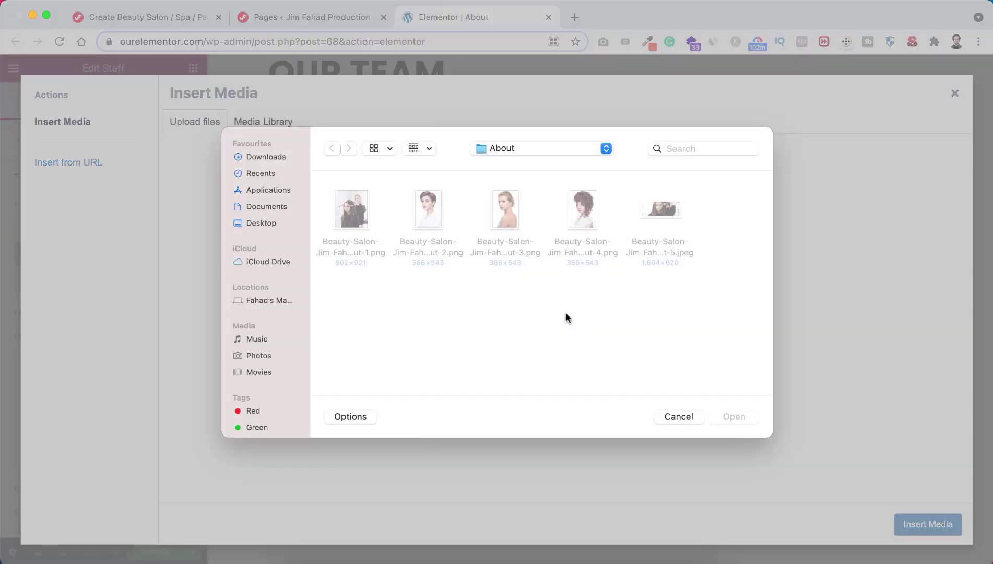
click(443, 222)
shift+click(507, 223)
shift+click(574, 225)
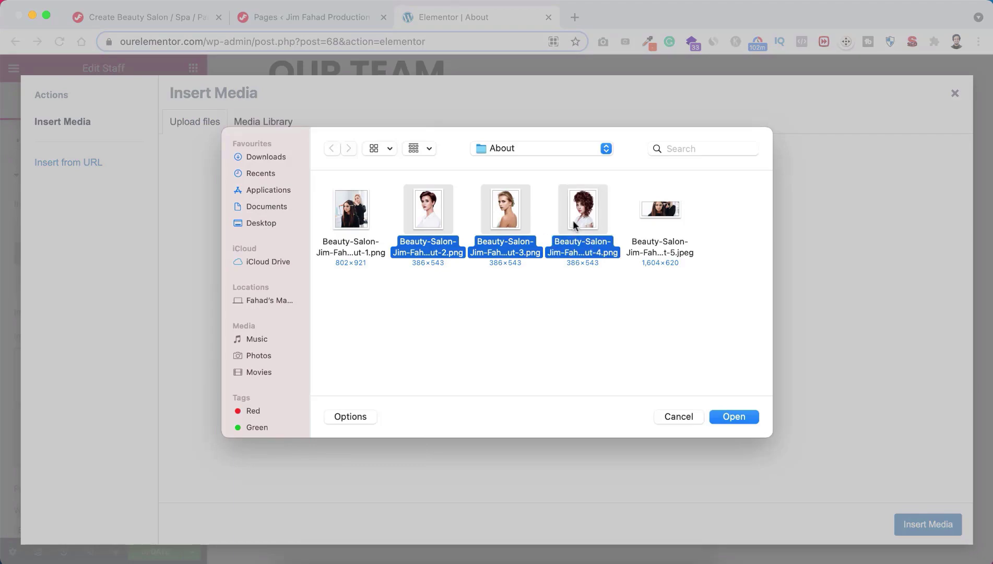
click(725, 416)
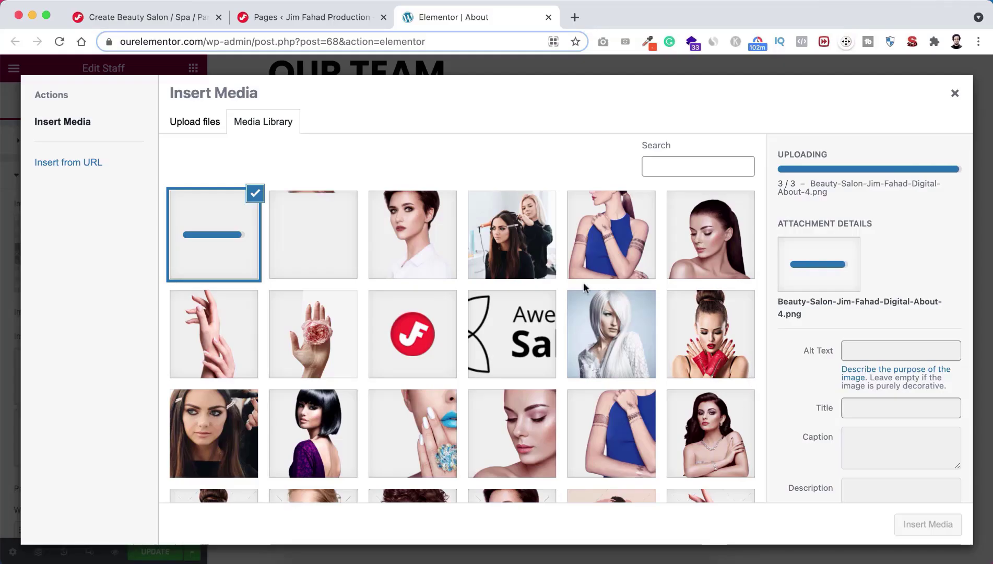
click(412, 226)
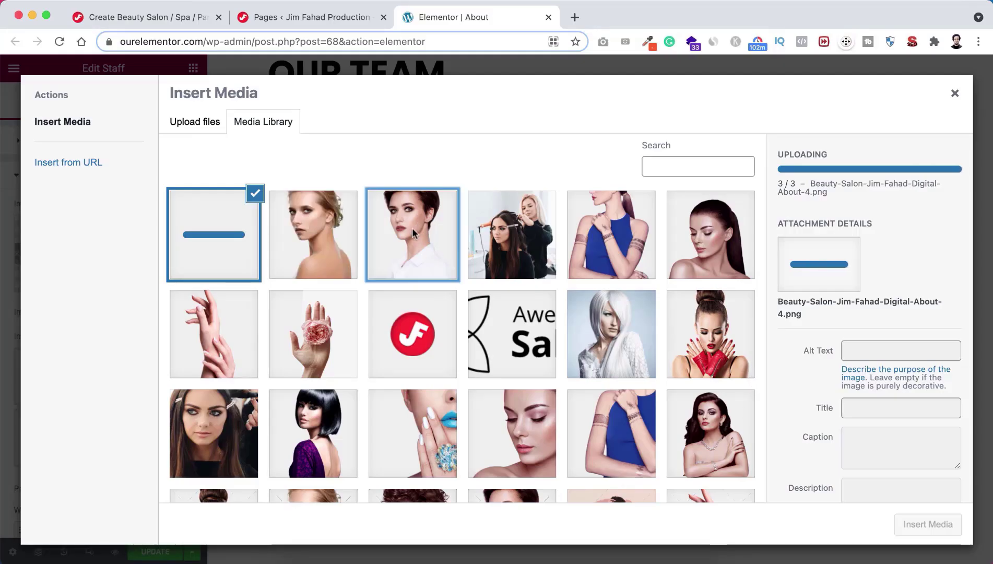
click(915, 525)
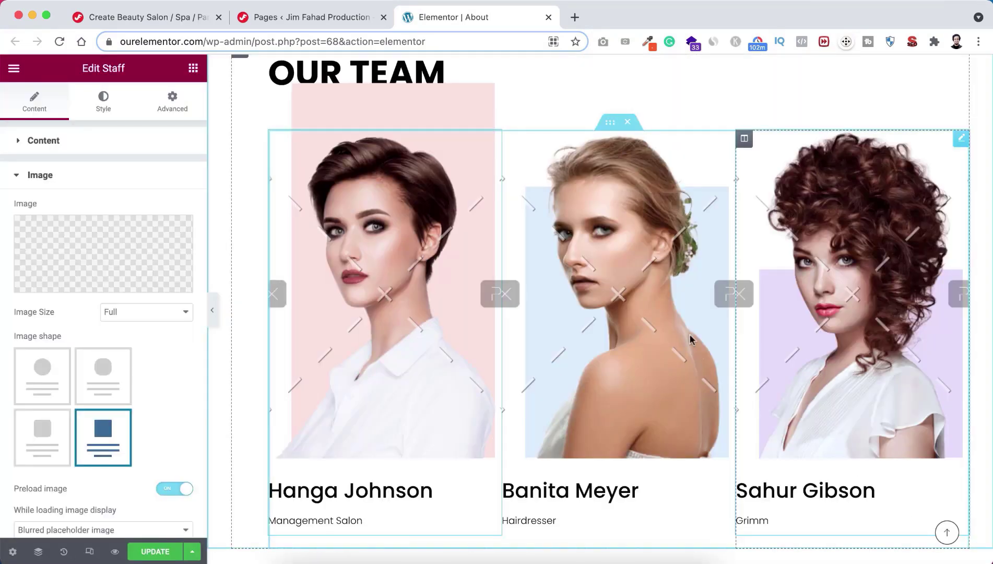
Step: Set the blonde portrait as the second team member's photo
click(589, 238)
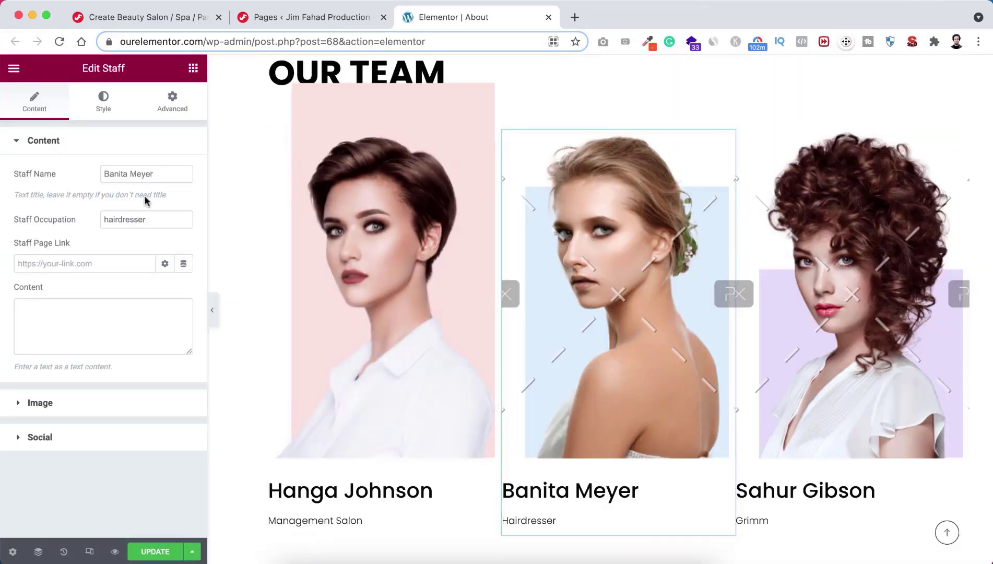
click(53, 403)
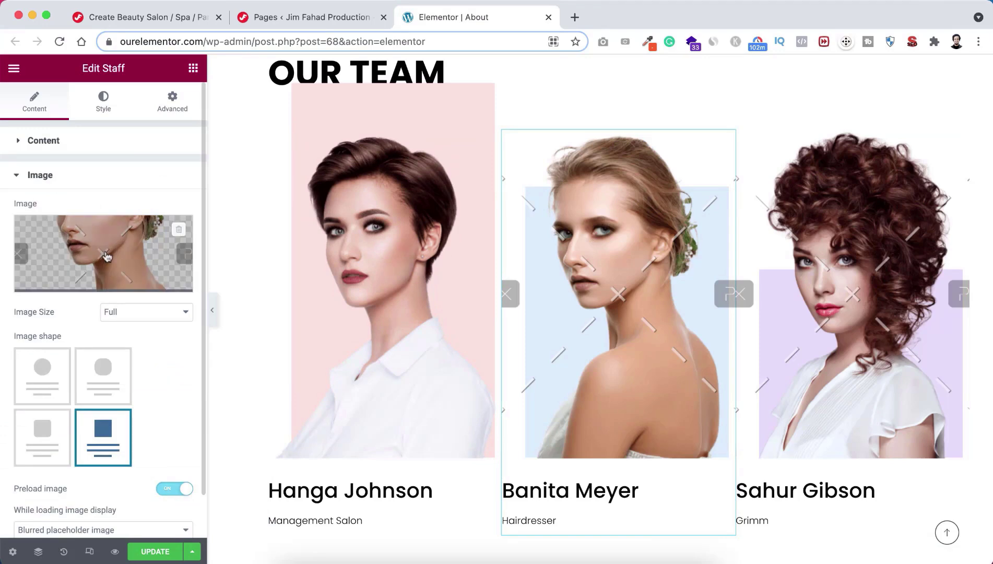
click(105, 249)
click(284, 244)
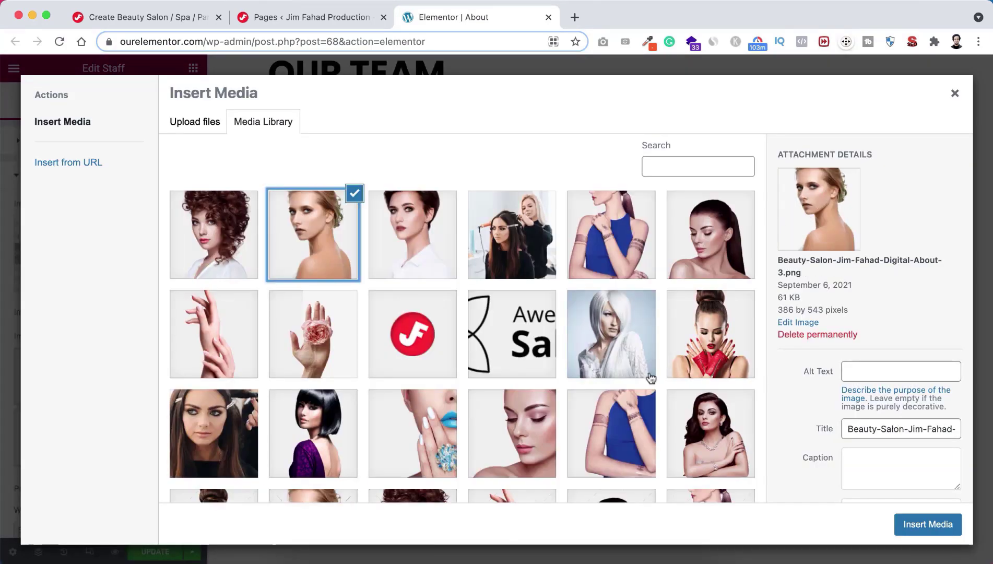
click(937, 528)
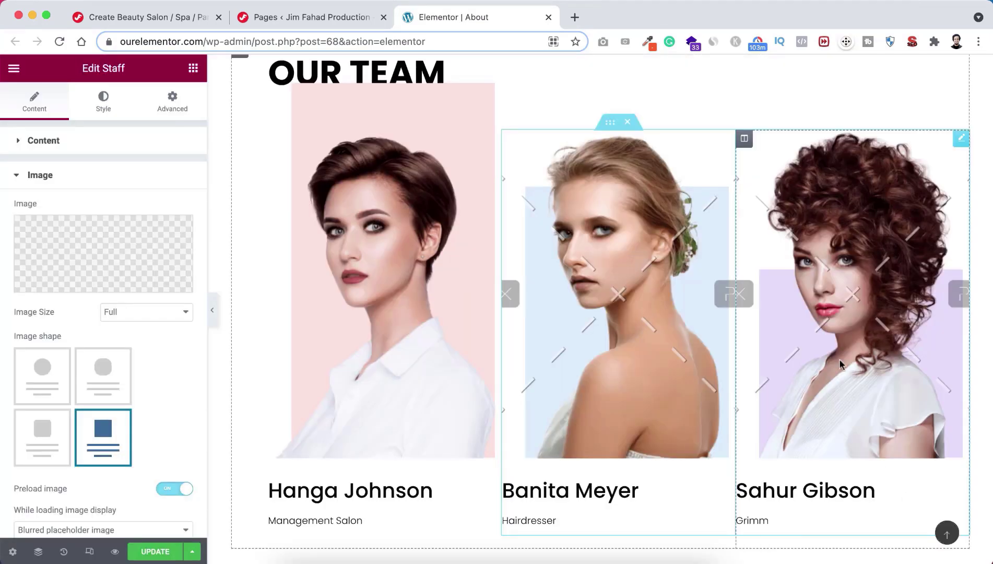
Step: Set the curly-haired Beauty-Salon About-4 portrait as the third team member's photo
click(841, 327)
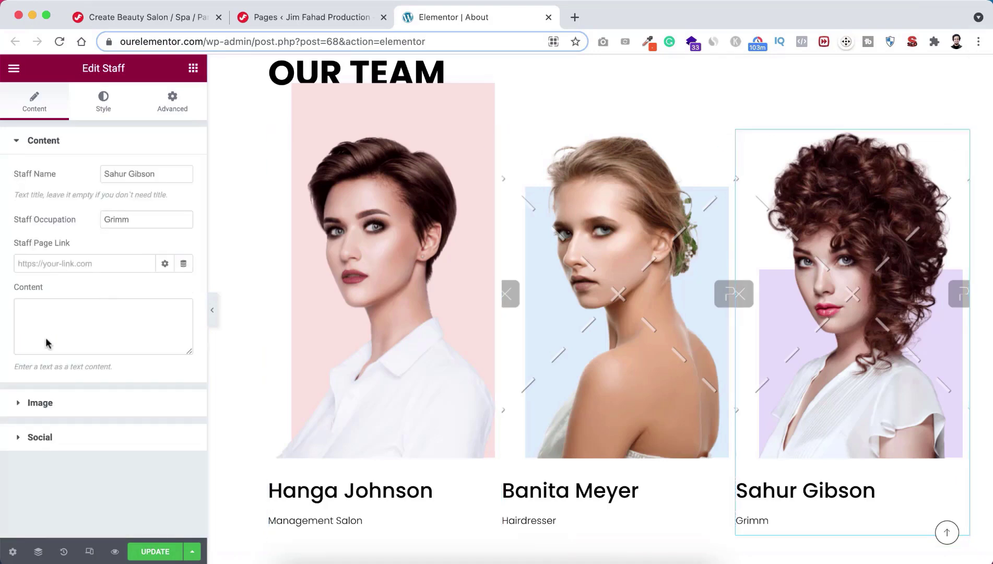
click(49, 402)
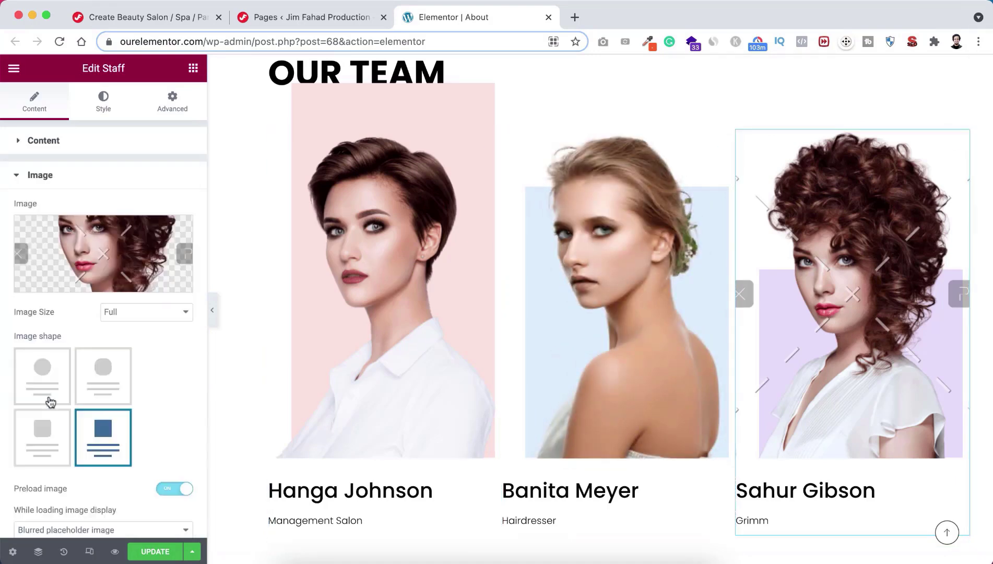
click(102, 251)
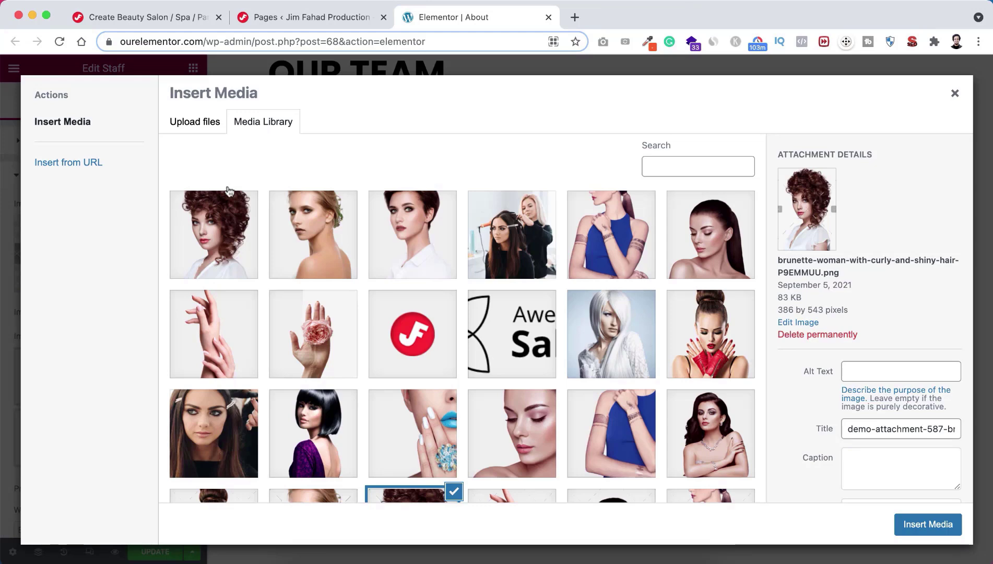
click(211, 227)
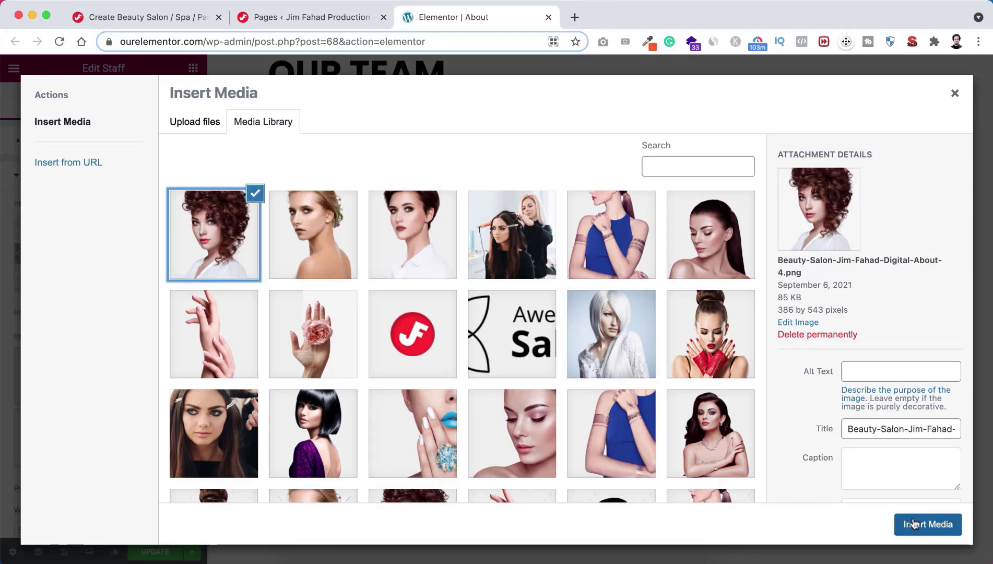
click(913, 524)
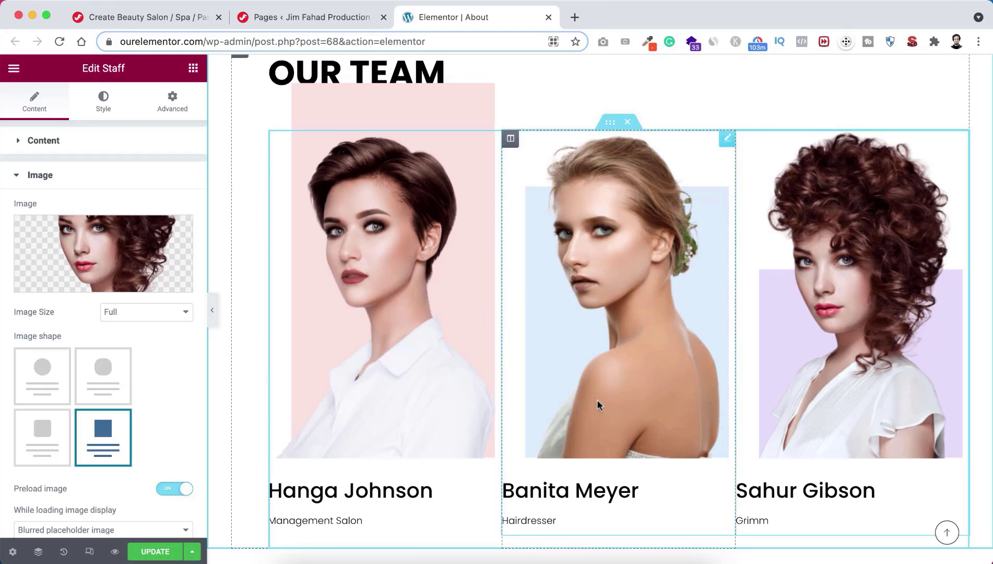
scroll(597, 400, down, 6)
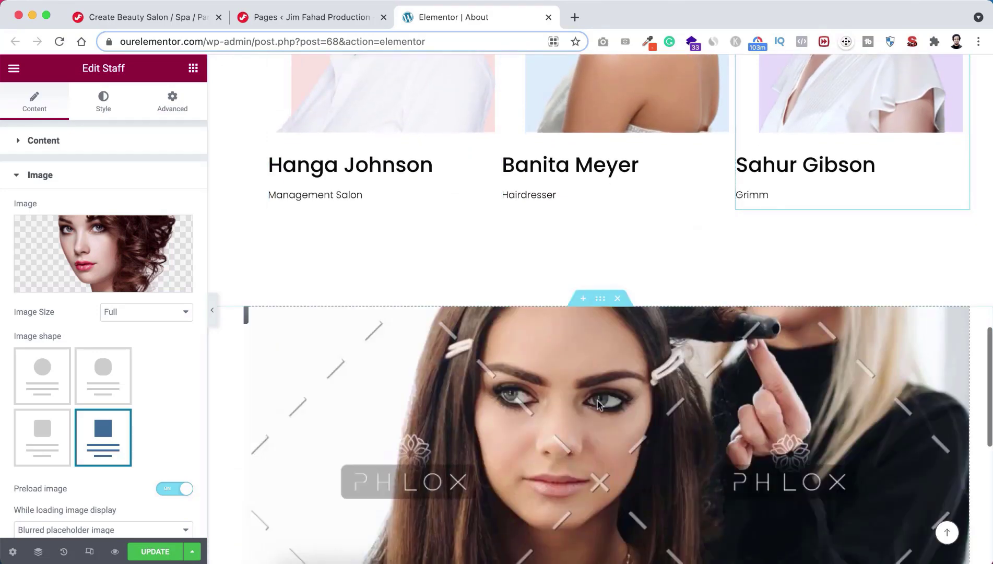
Step: Make the brunette Beauty-Salon Home-6 photo the column background and check the How to Work? video link
scroll(598, 401, down, 3)
scroll(597, 401, down, 1)
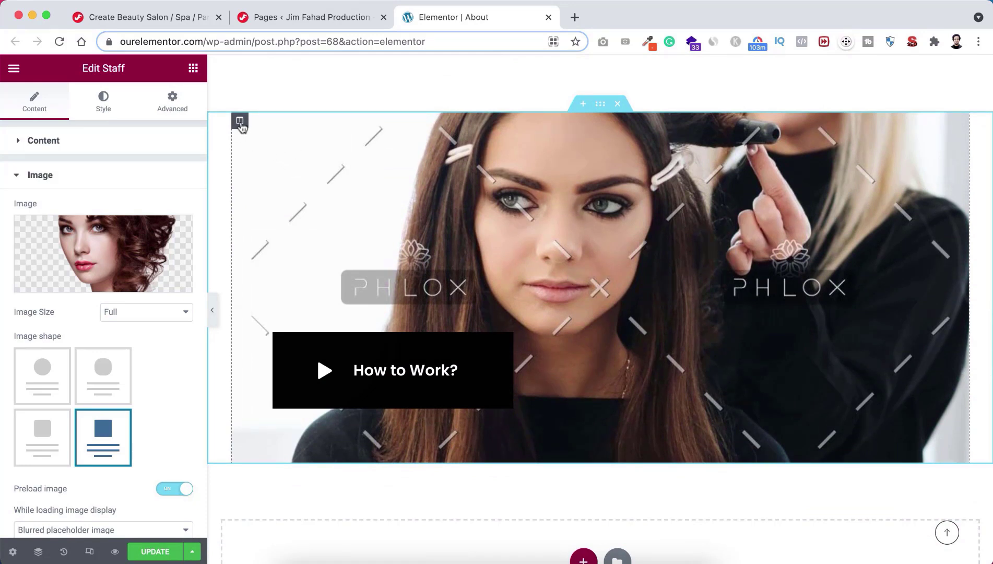
click(239, 125)
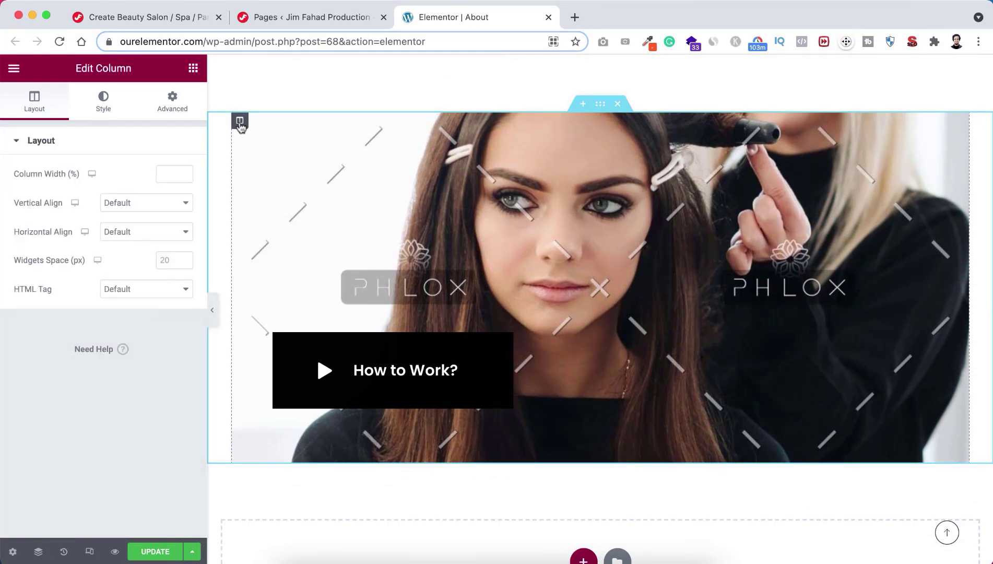
click(116, 100)
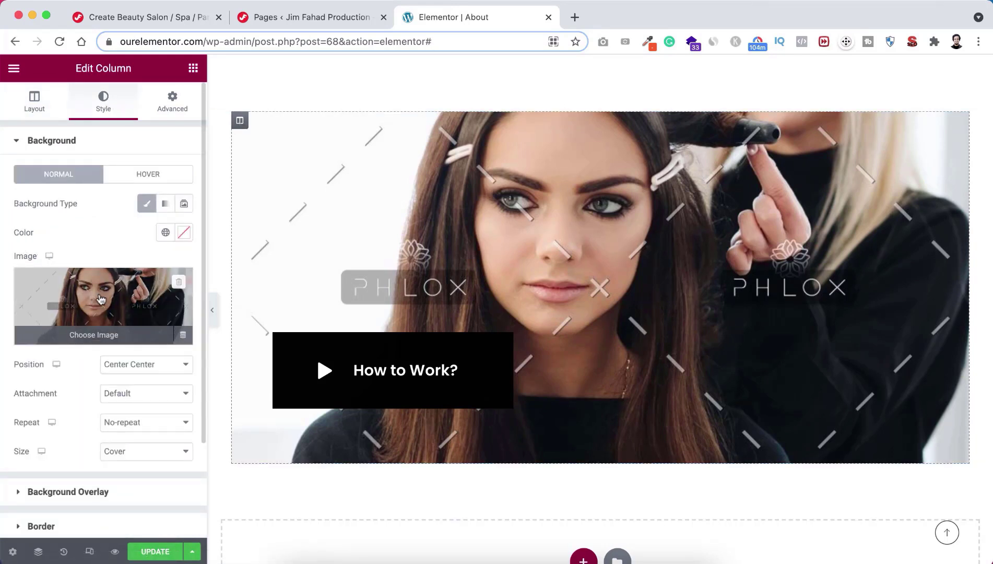
click(100, 298)
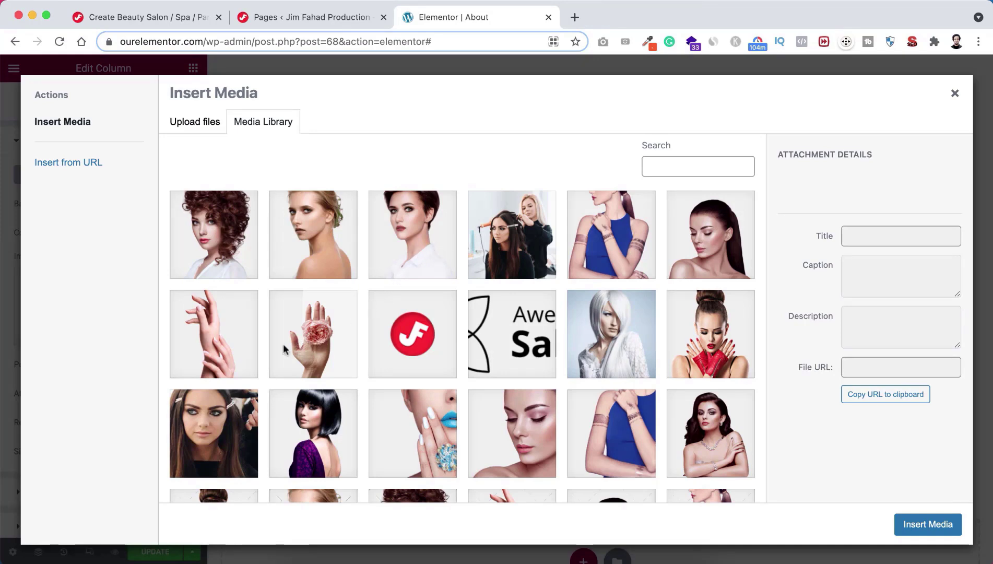
click(212, 422)
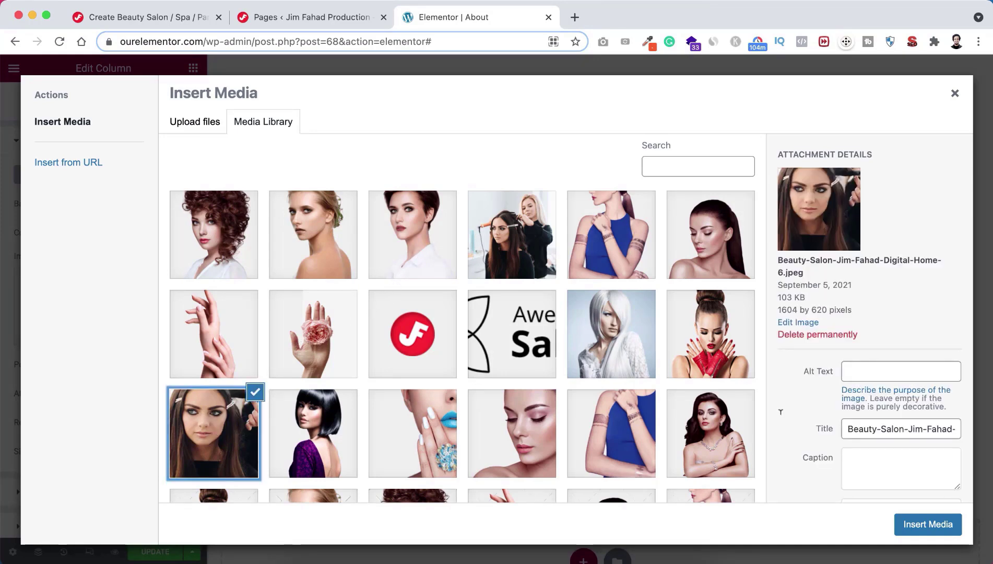
click(914, 520)
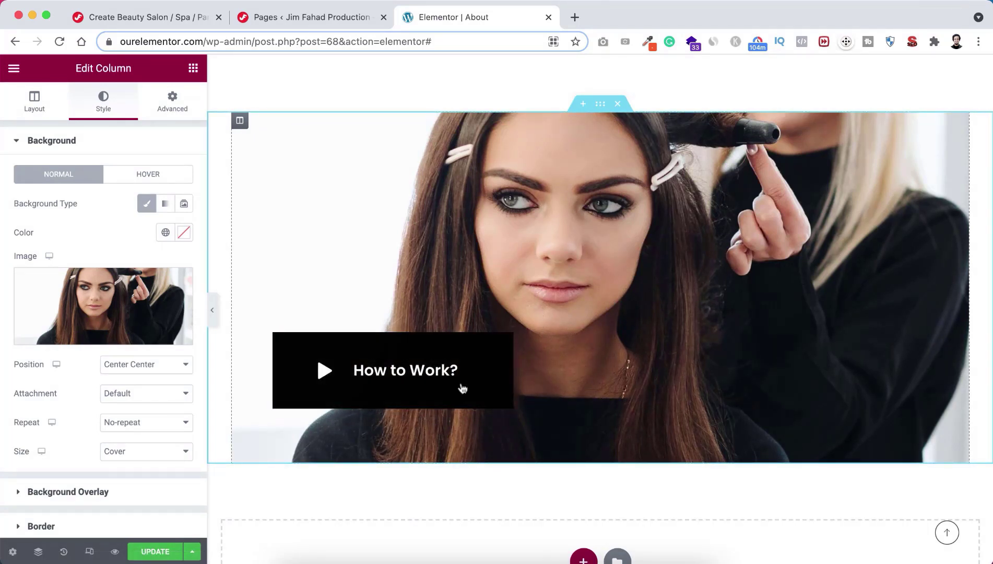
click(418, 394)
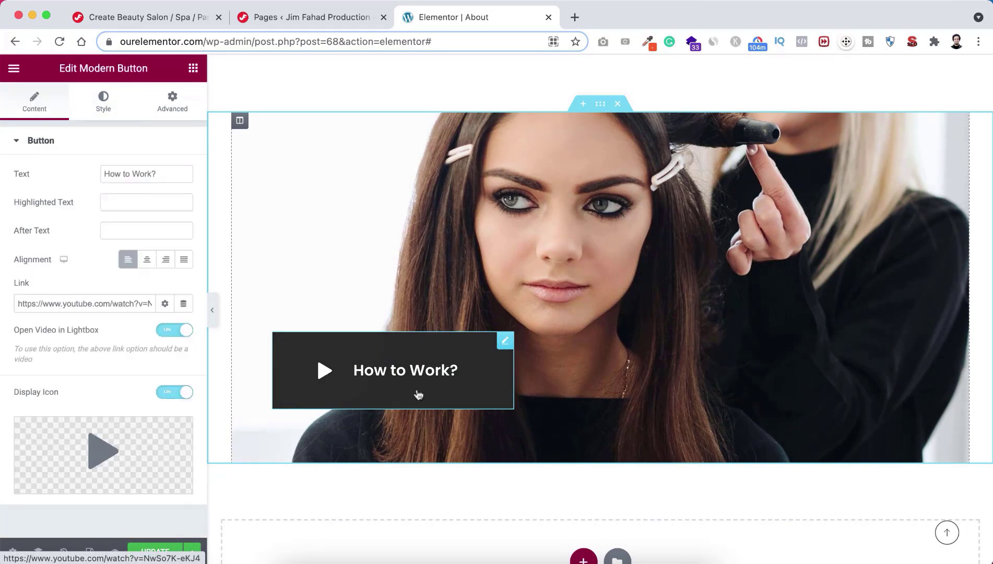
drag(20, 301, 165, 303)
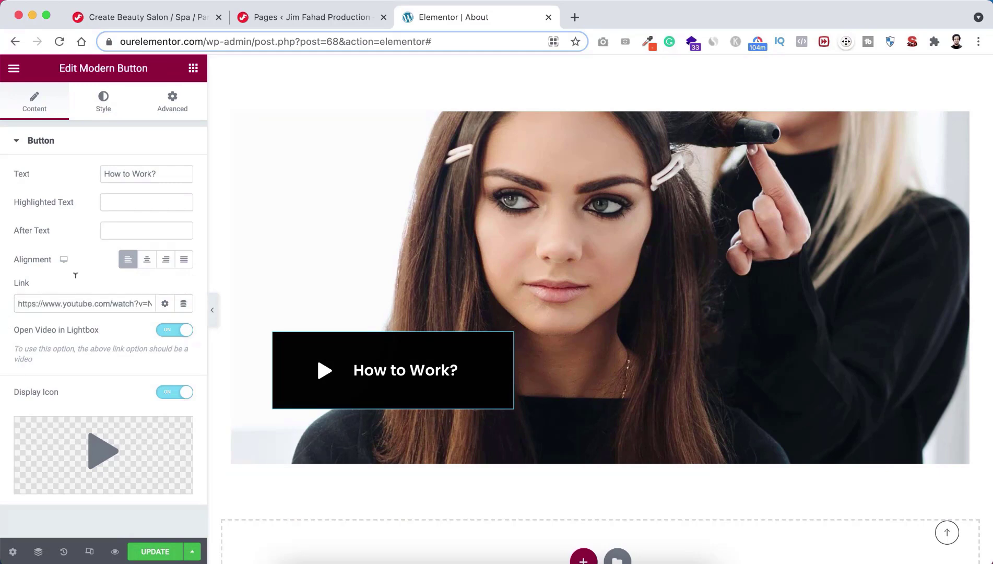
Step: Preview the edited About page with the editing panel hidden, then restore the panel
scroll(583, 317, down, 5)
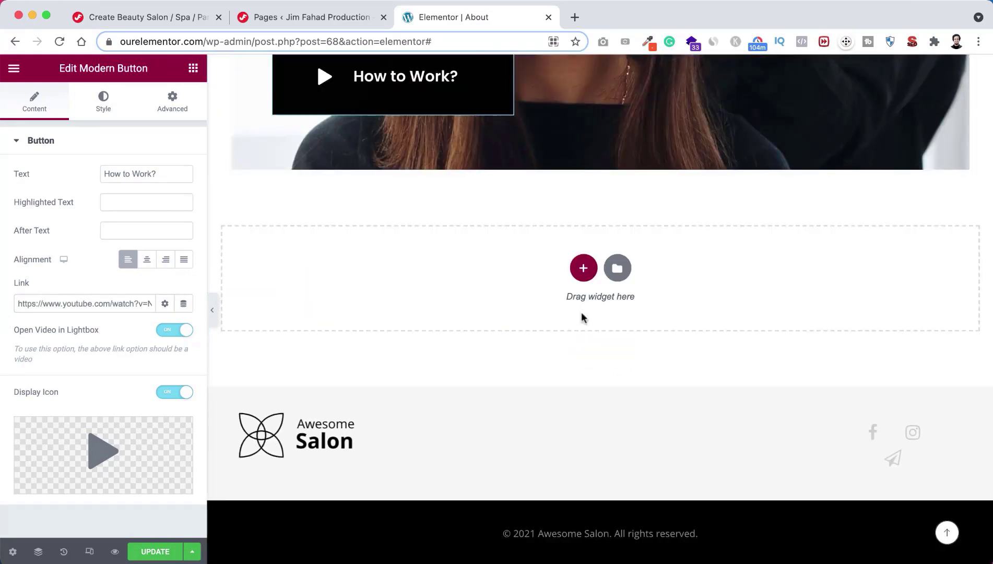
click(212, 310)
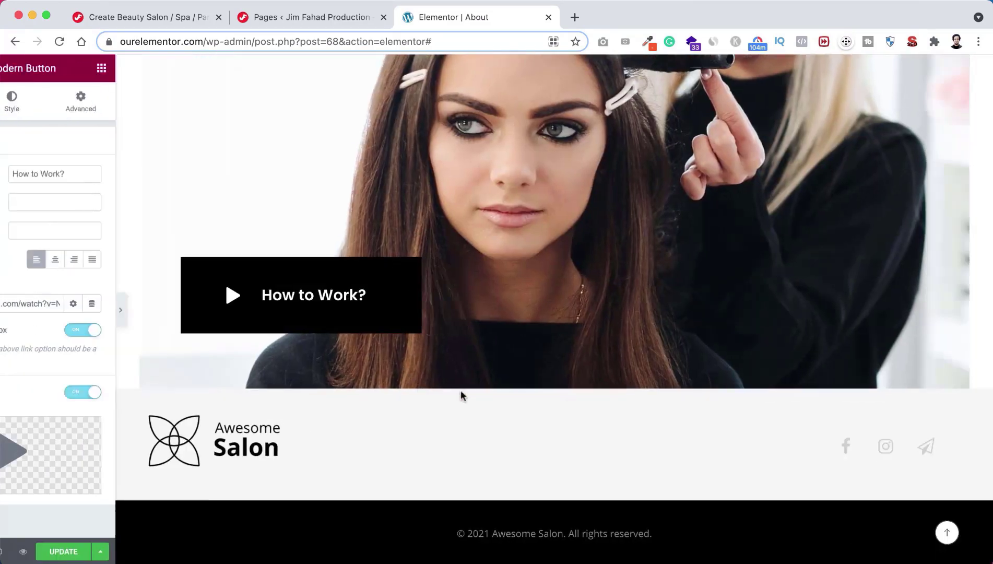
scroll(496, 308, up, 10)
scroll(496, 315, up, 2)
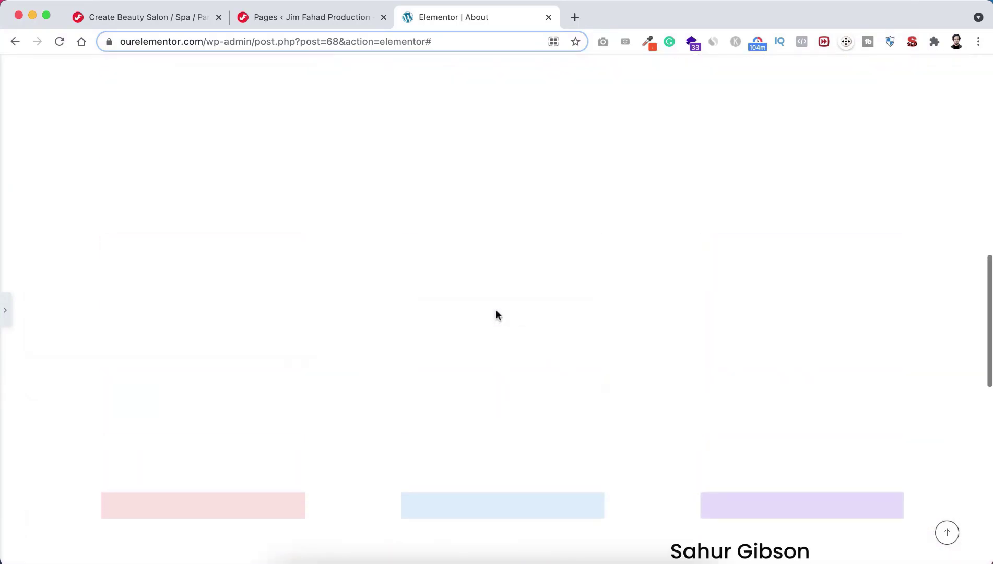
scroll(496, 314, up, 4)
scroll(496, 315, up, 10)
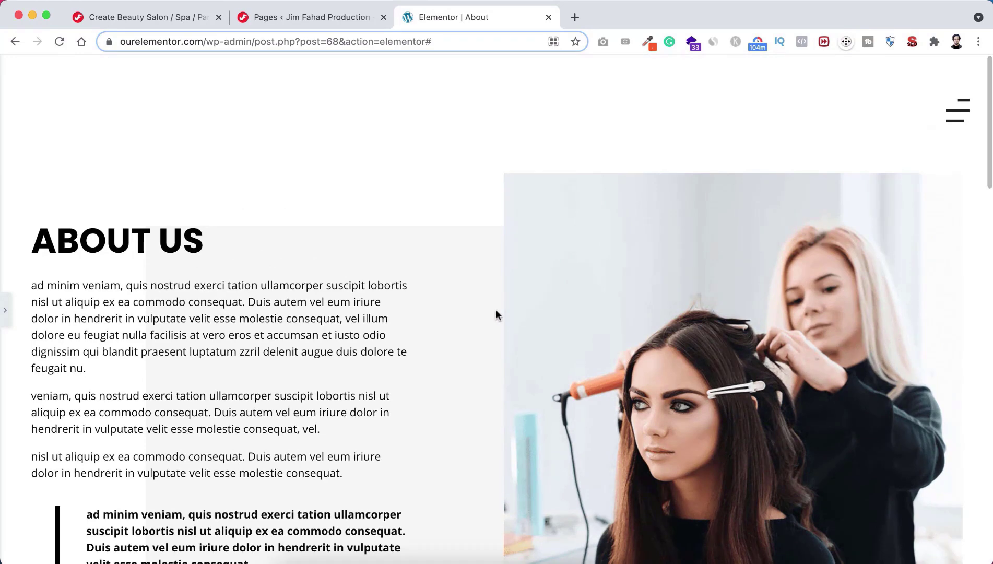
click(5, 310)
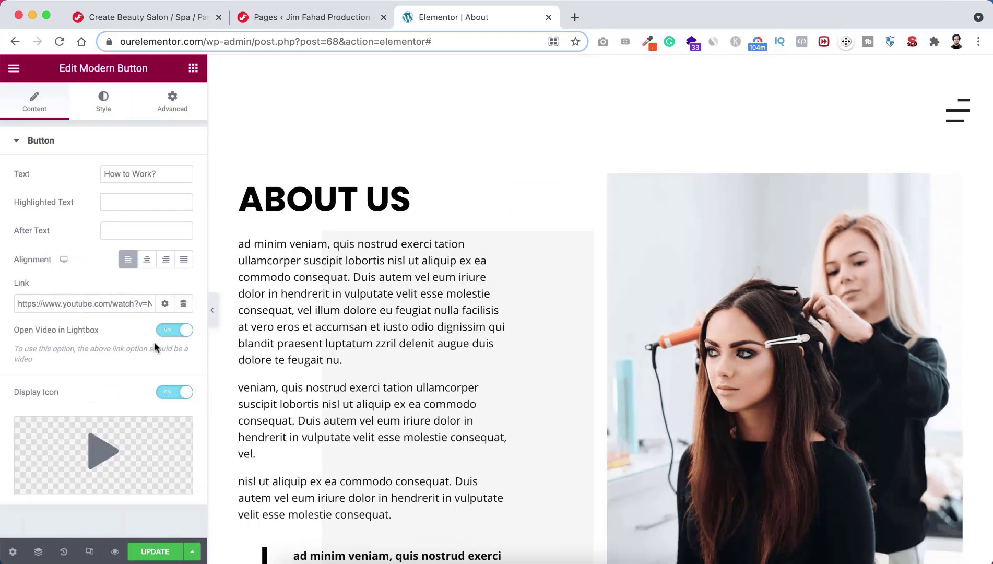
Step: Save the About page changes and return to the All Pages list
click(151, 552)
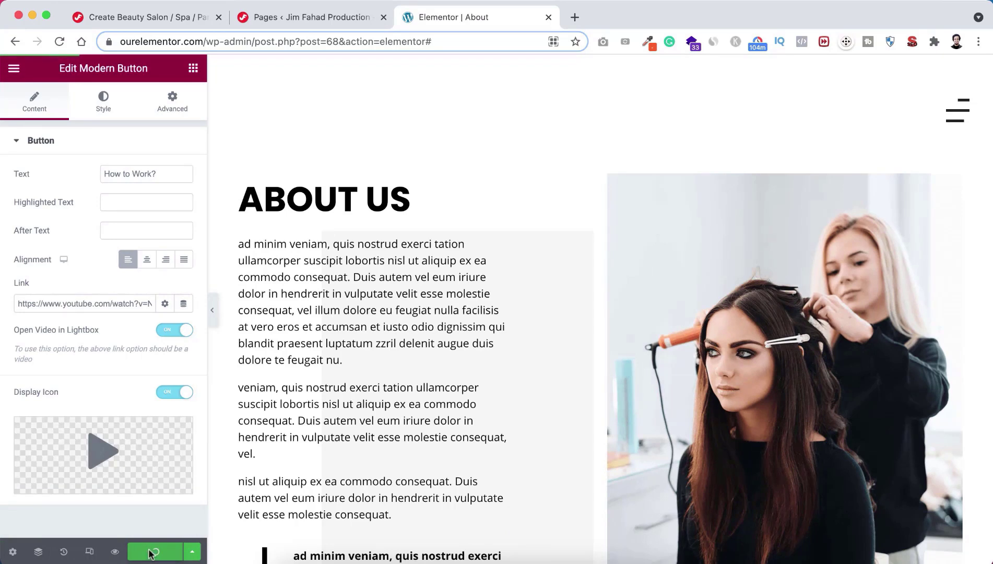
scroll(293, 251, down, 1)
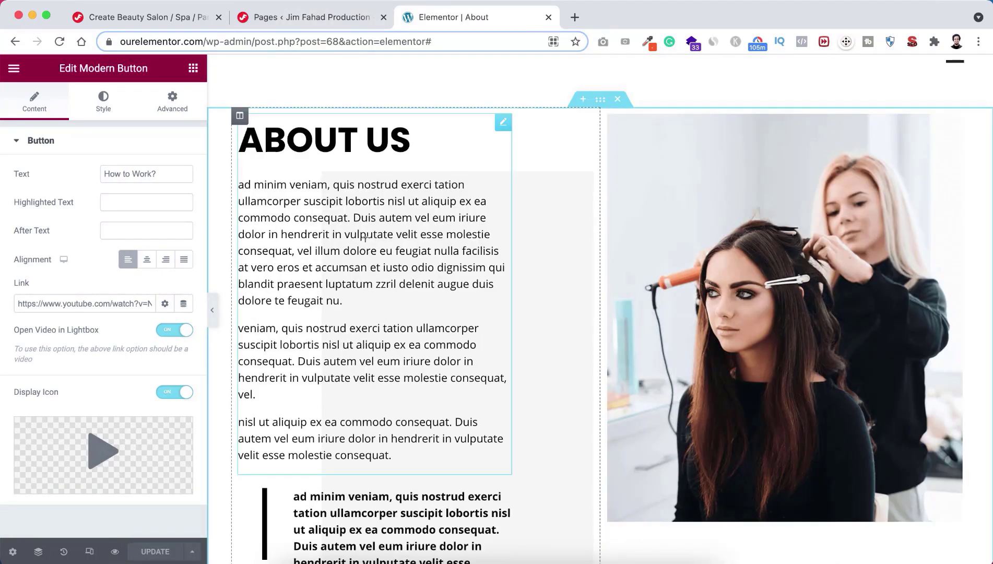
click(313, 20)
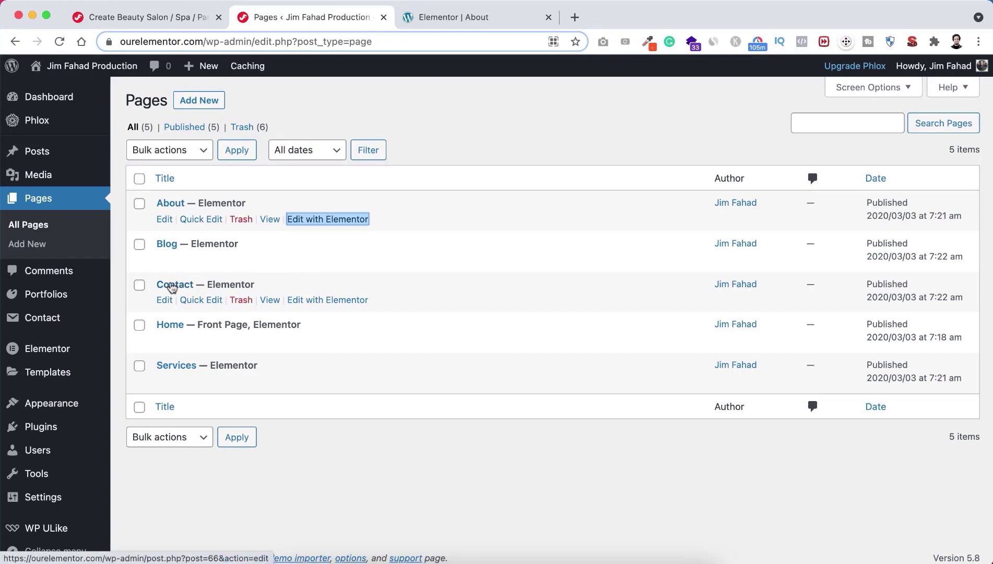
Step: Open the Contact page in Elementor in a new tab and scroll to its Get In Touch form and details
right_click(307, 302)
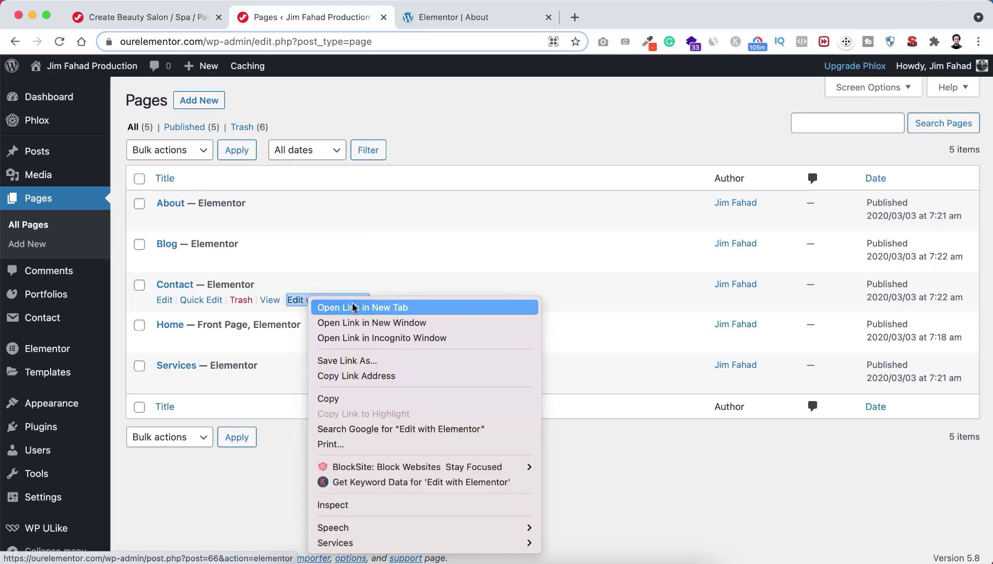
click(353, 307)
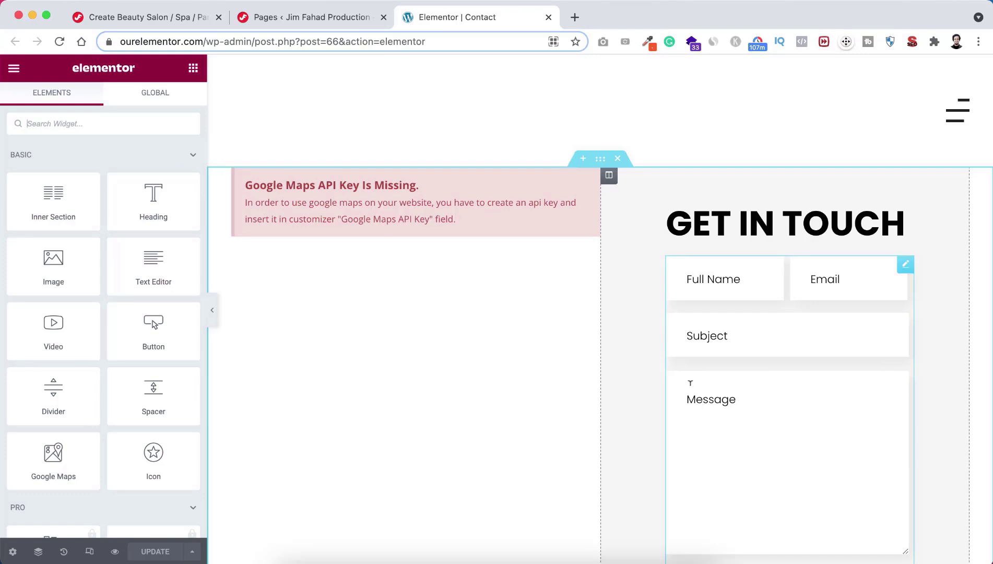
scroll(690, 383, down, 2)
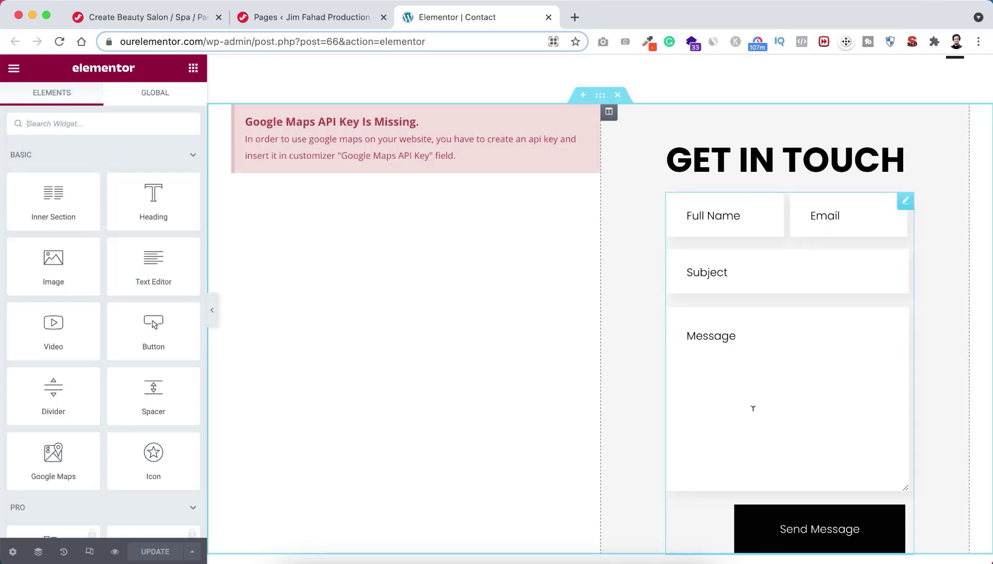
scroll(731, 415, down, 5)
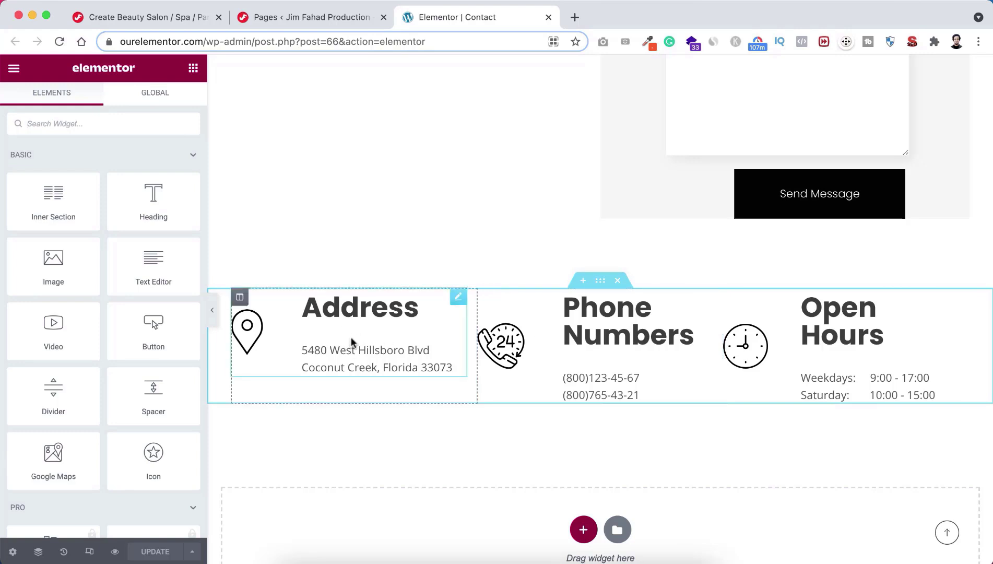
click(361, 312)
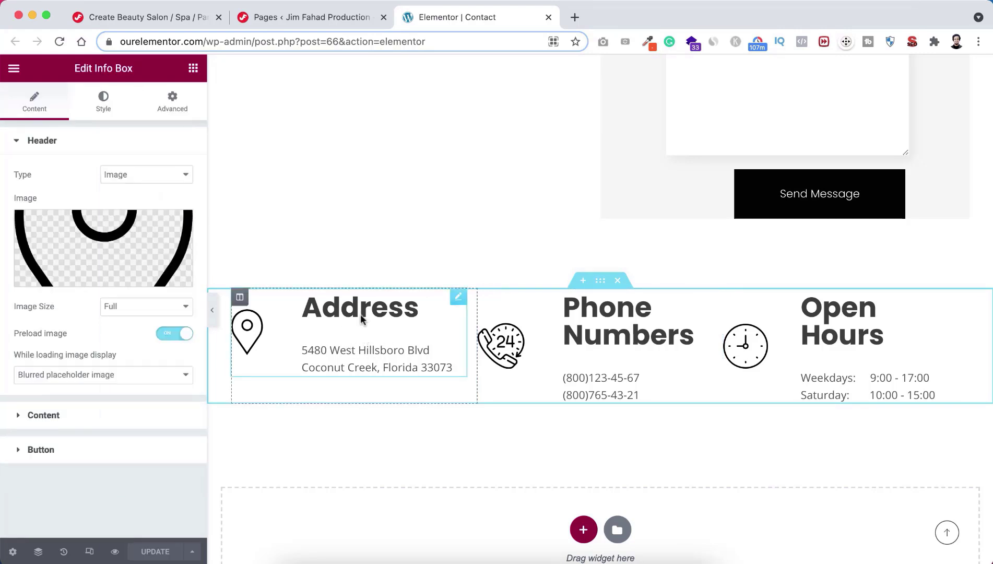
click(73, 416)
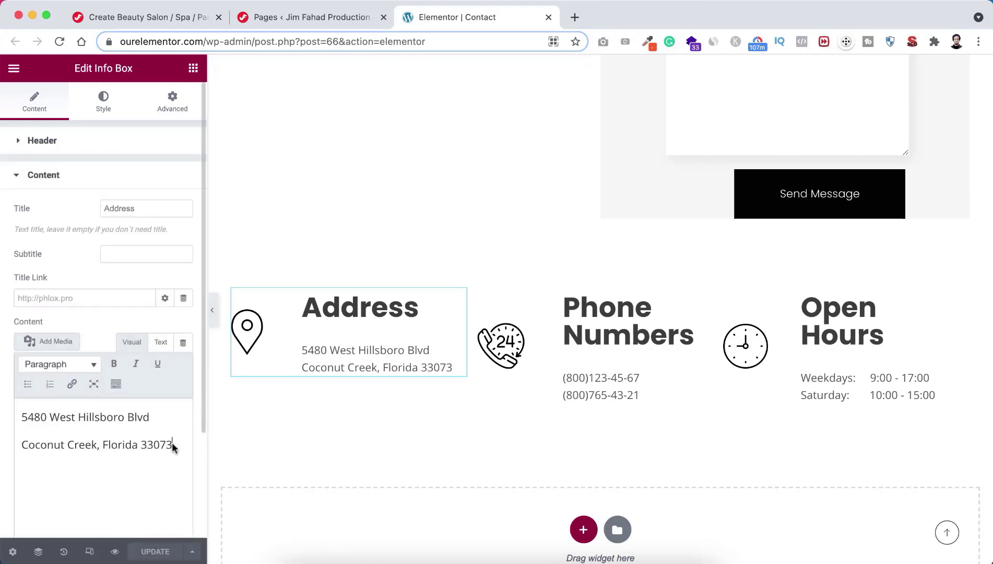
drag(172, 447, 23, 420)
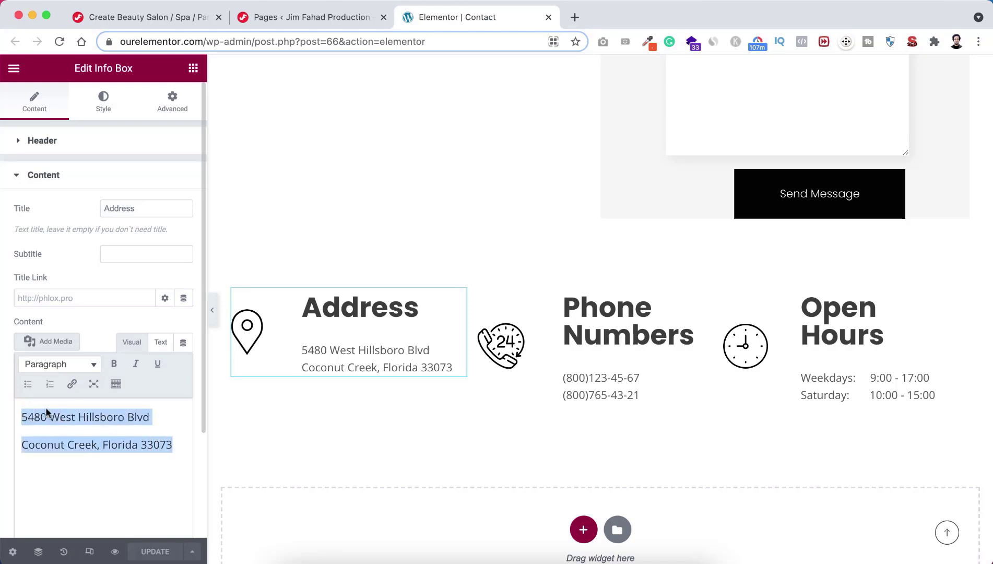
click(615, 338)
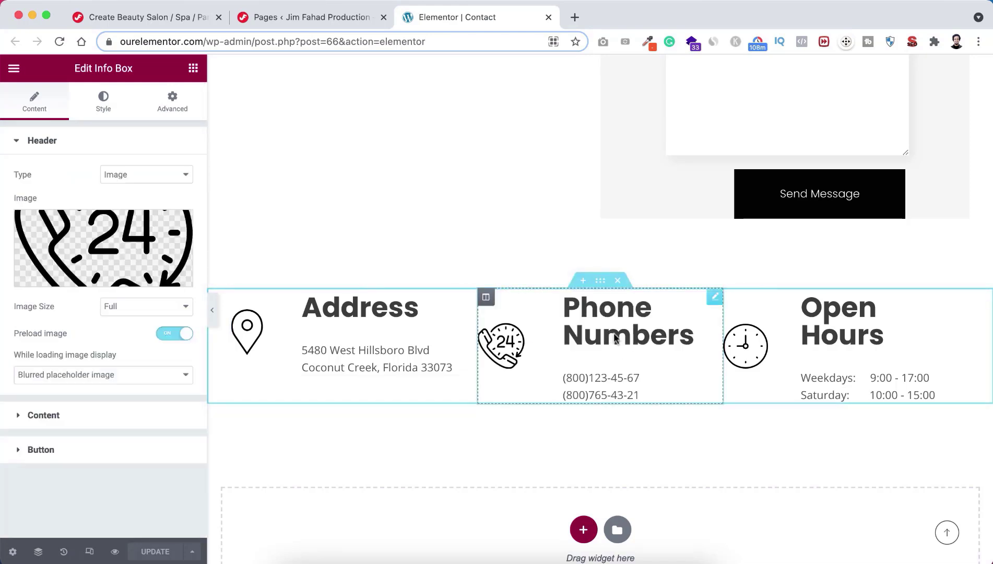
click(67, 416)
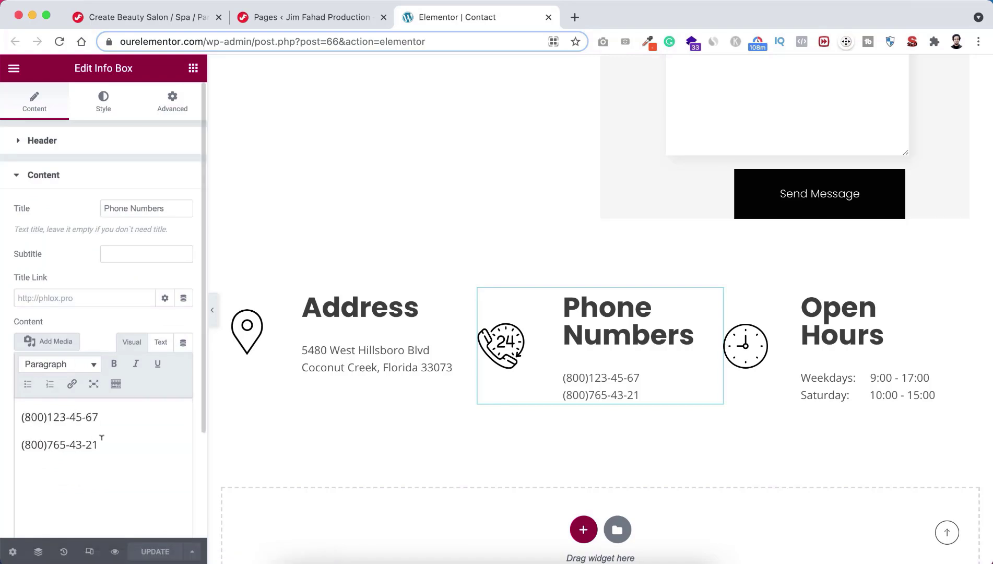
drag(103, 440, 21, 414)
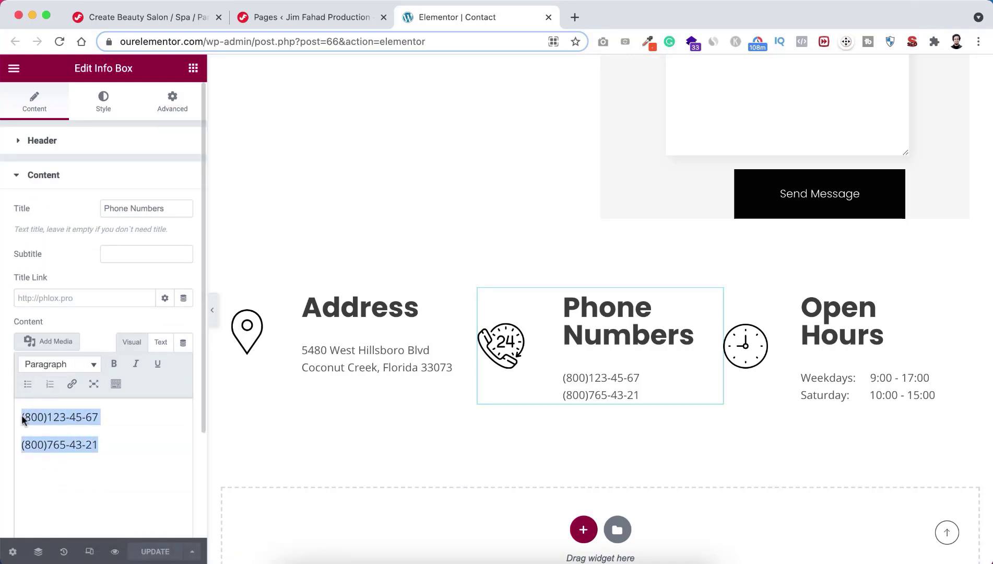
click(852, 377)
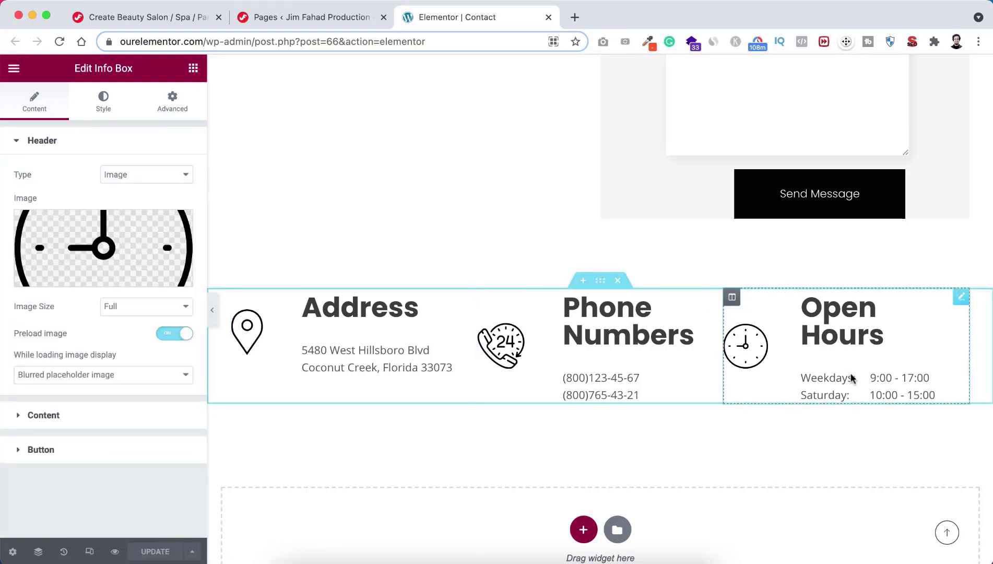
click(73, 415)
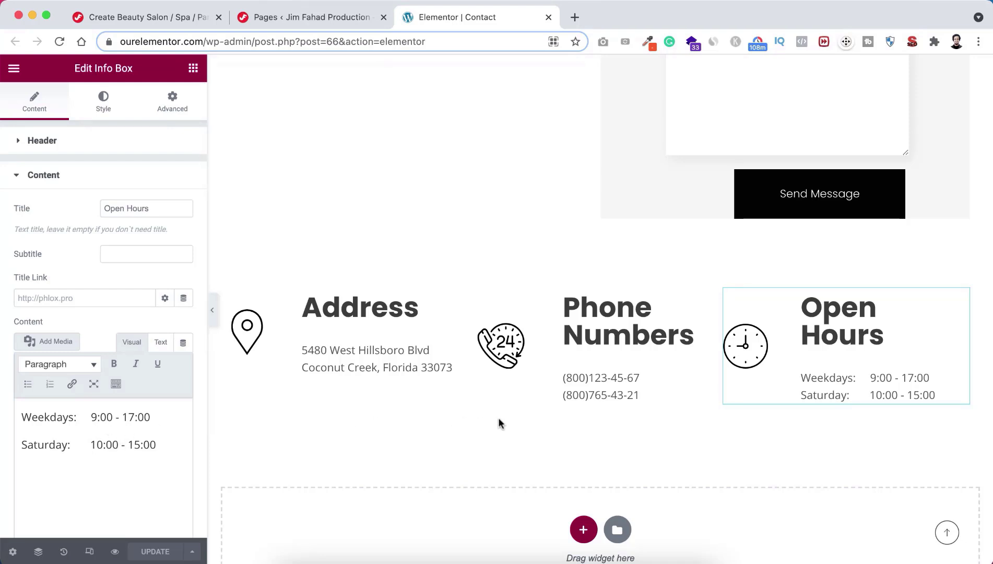
scroll(521, 228, up, 5)
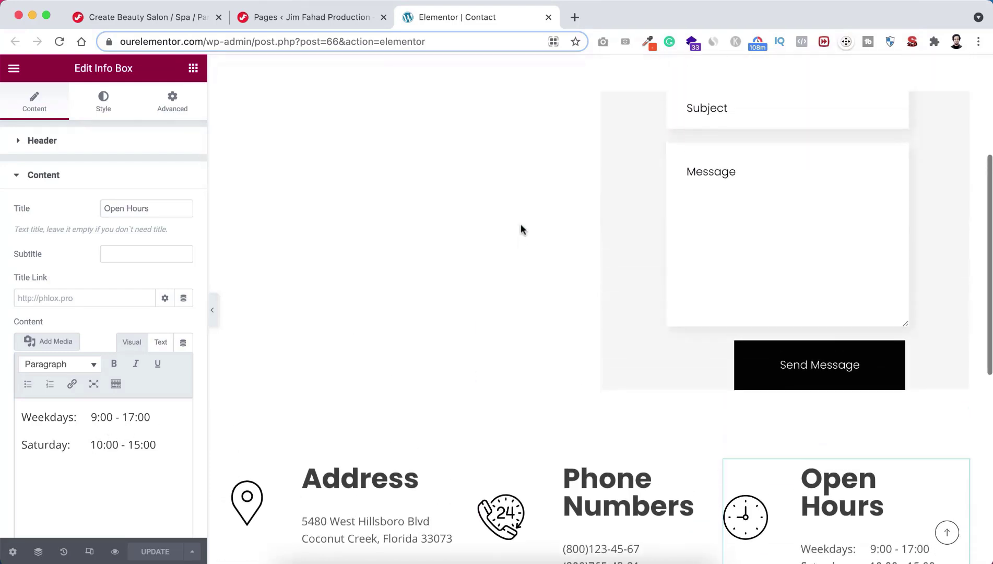
scroll(521, 224, up, 2)
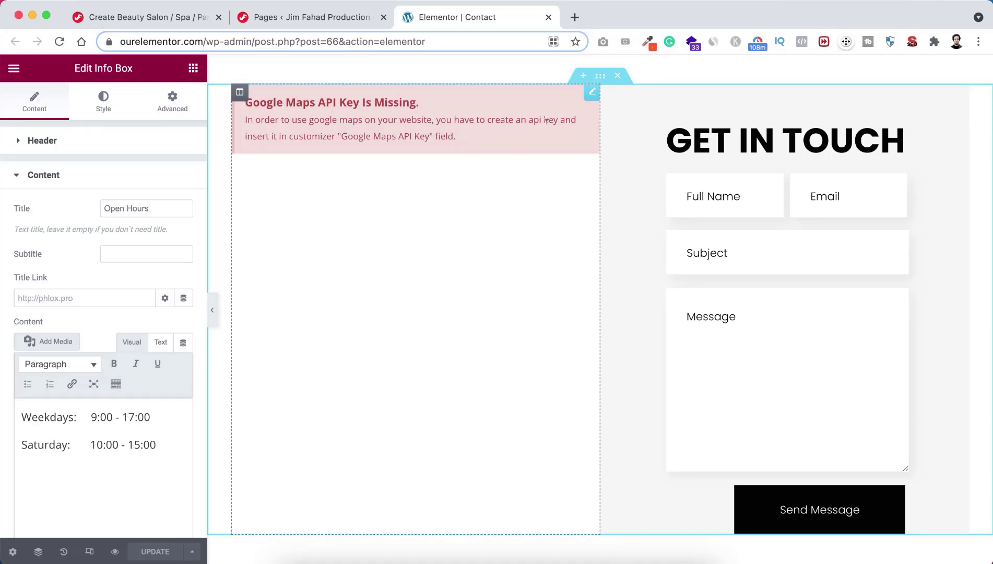
Step: Replace the broken Google Maps widget with a new one showing London Eye at zoom 10
right_click(591, 95)
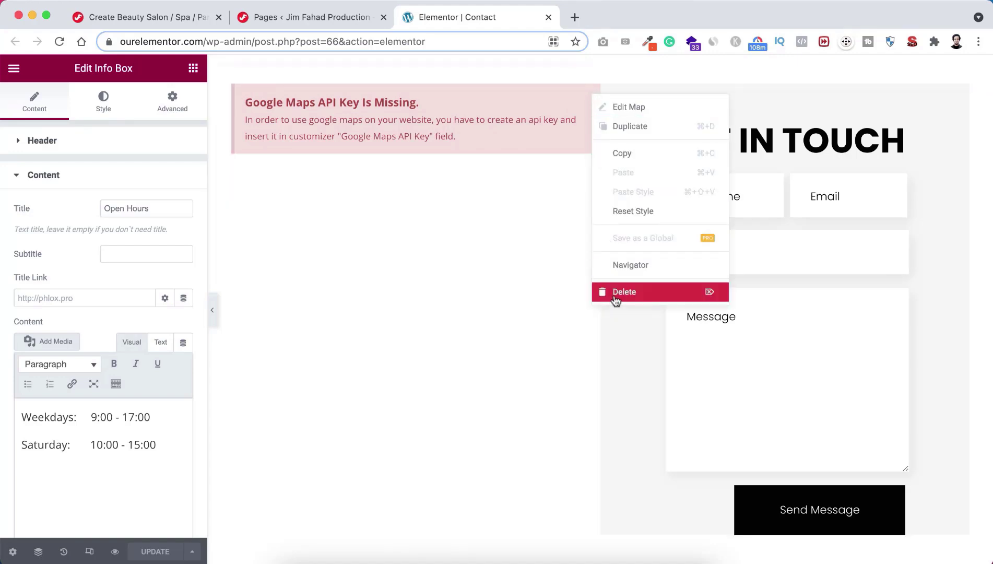
click(616, 297)
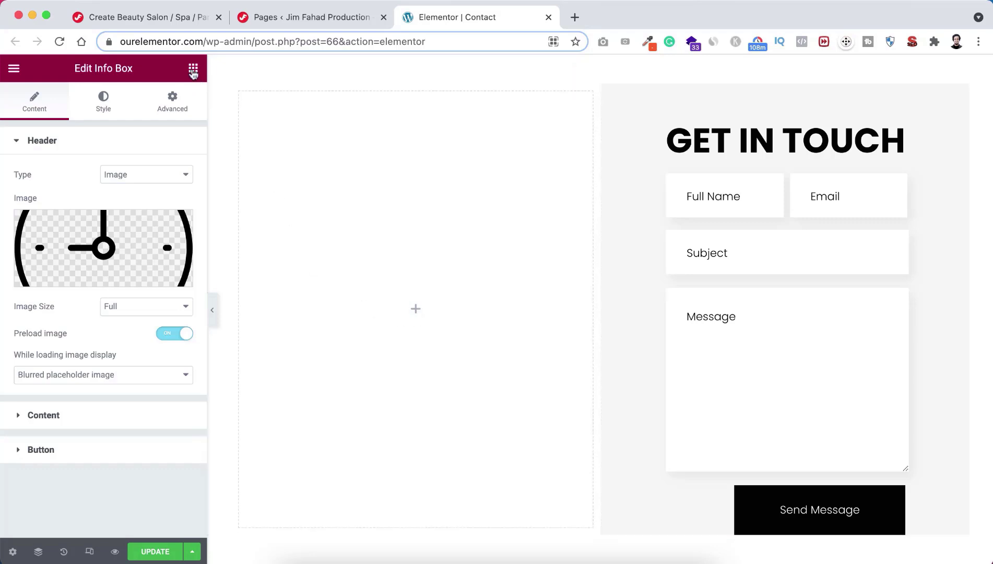
click(193, 70)
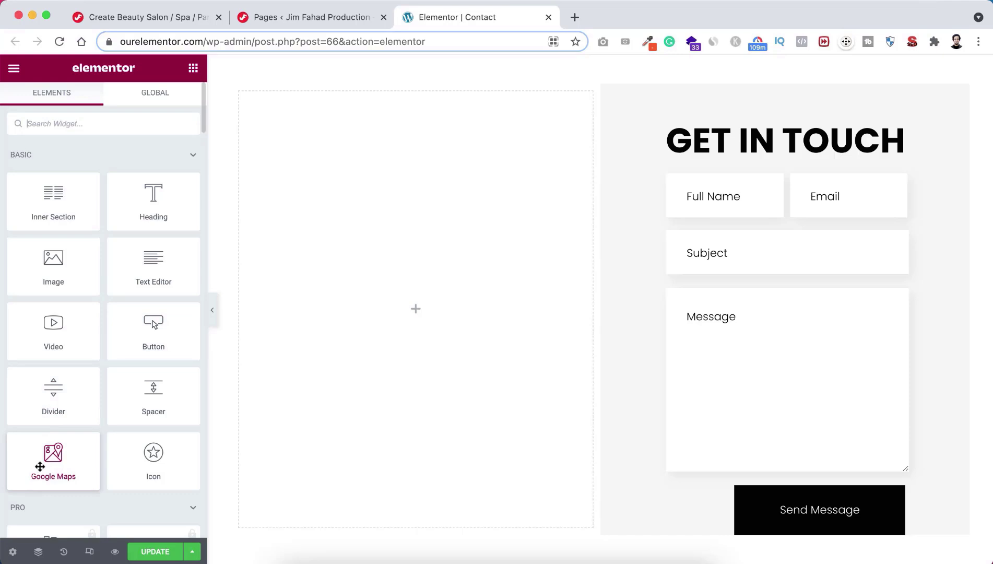
drag(38, 463, 419, 302)
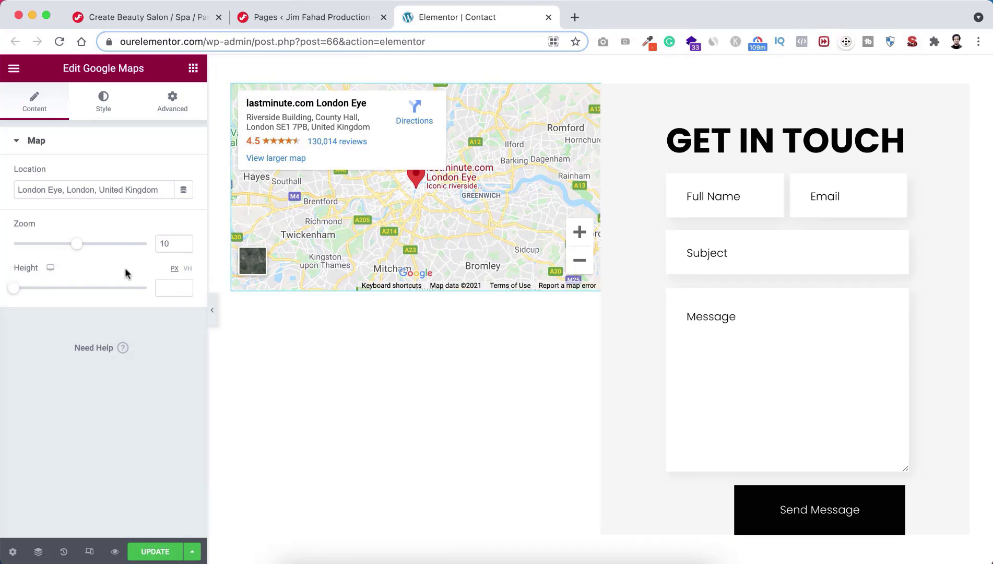
Step: Switch the map height unit from PX to VH and set it to 100
click(188, 270)
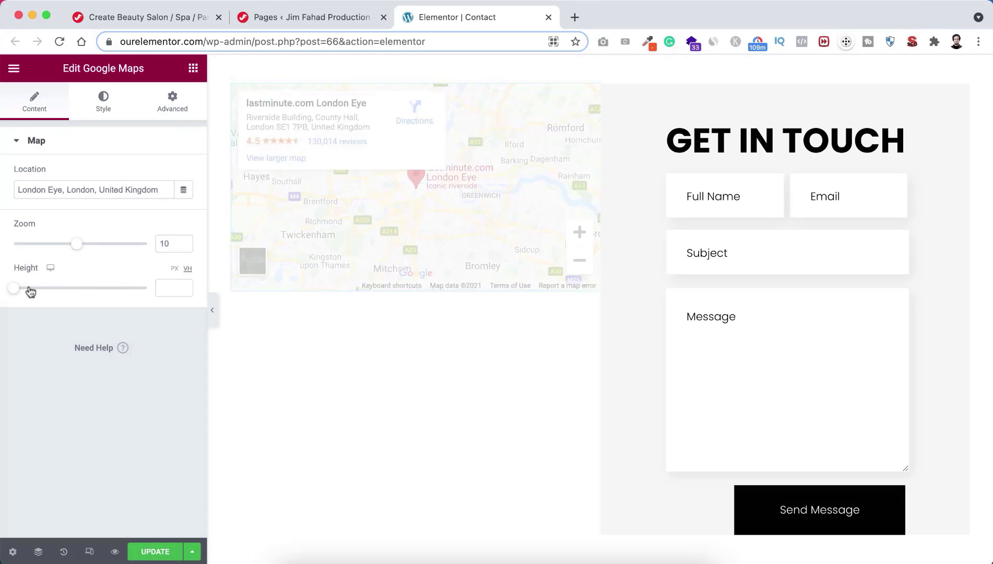
drag(13, 288, 125, 287)
drag(195, 292, 198, 290)
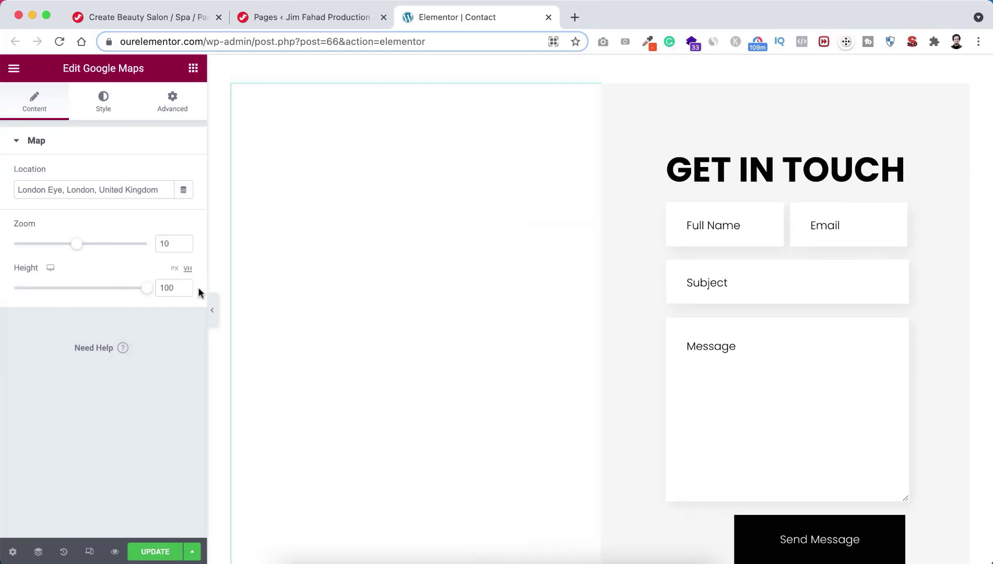
scroll(625, 342, down, 3)
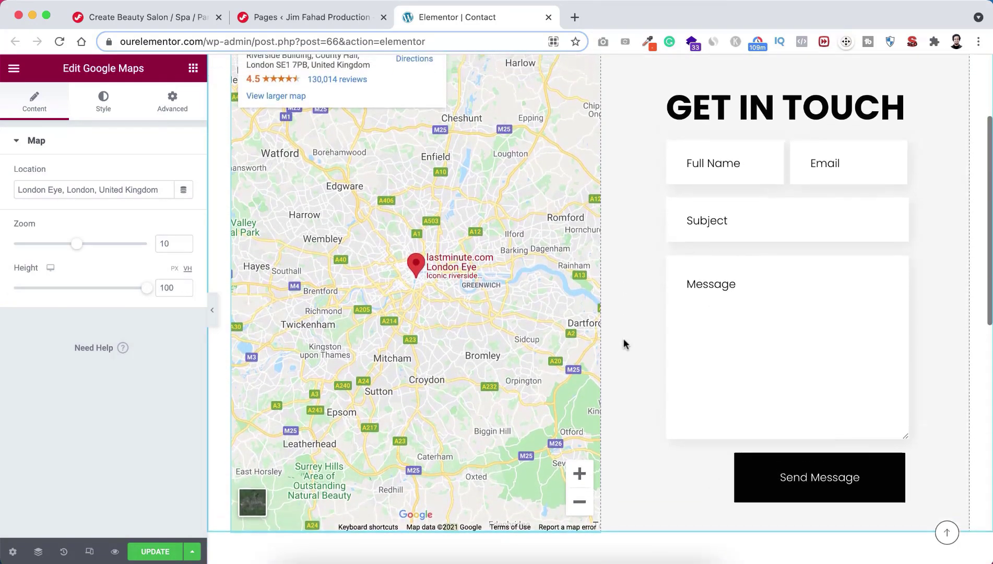
scroll(625, 345, up, 3)
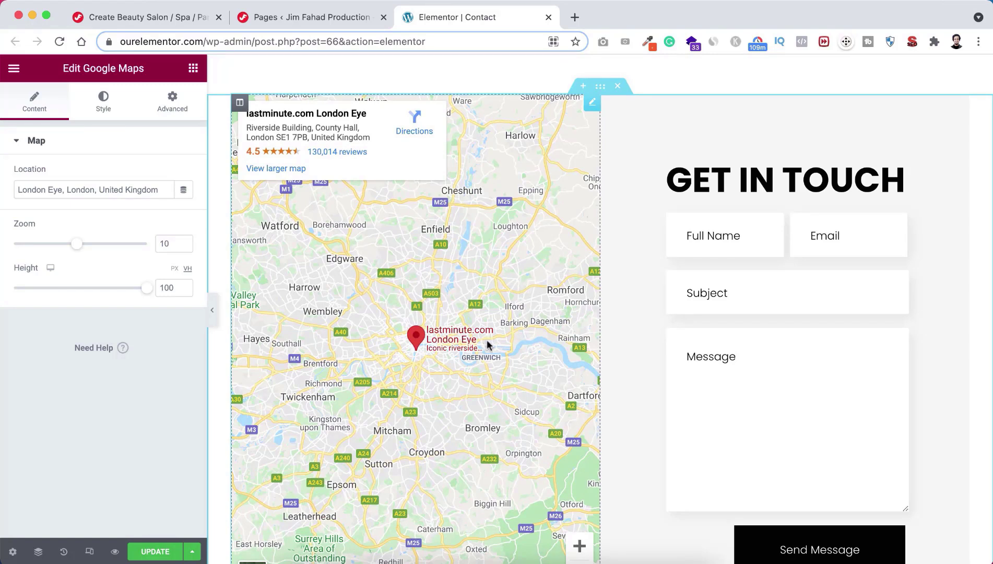
Step: Set the map's CSS Filters saturation to 0 so it shows in greyscale
click(111, 104)
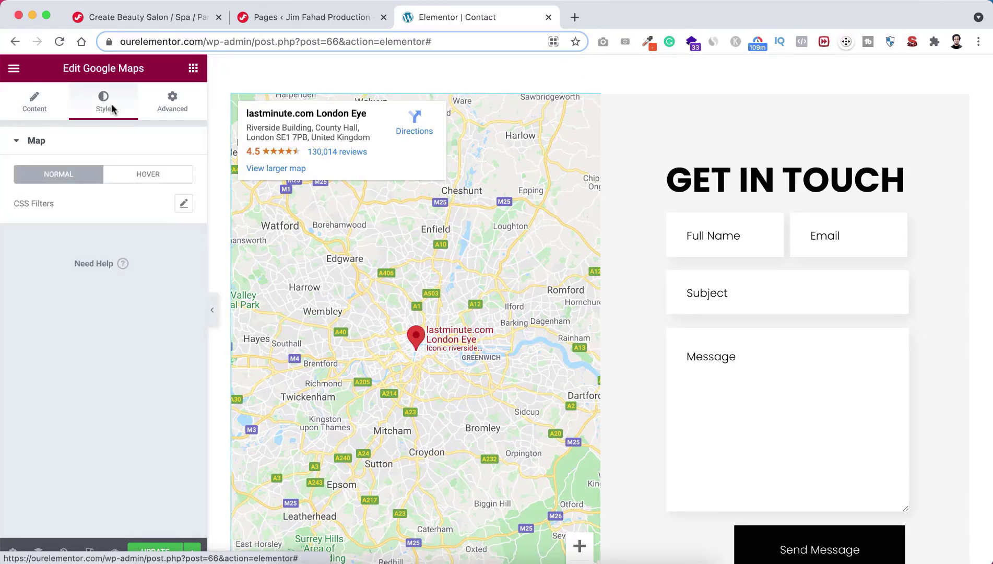
click(183, 203)
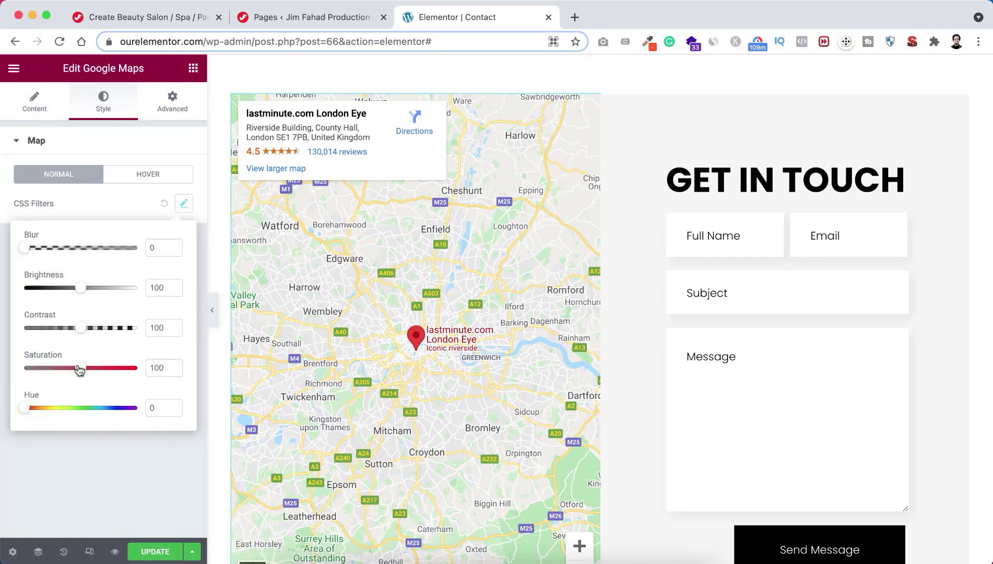
drag(80, 368, 14, 370)
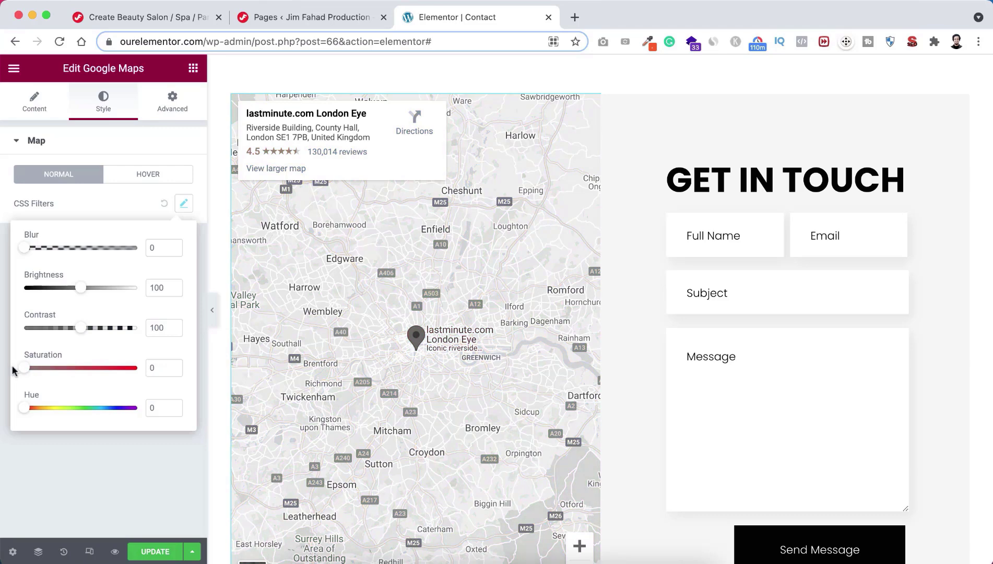
click(124, 199)
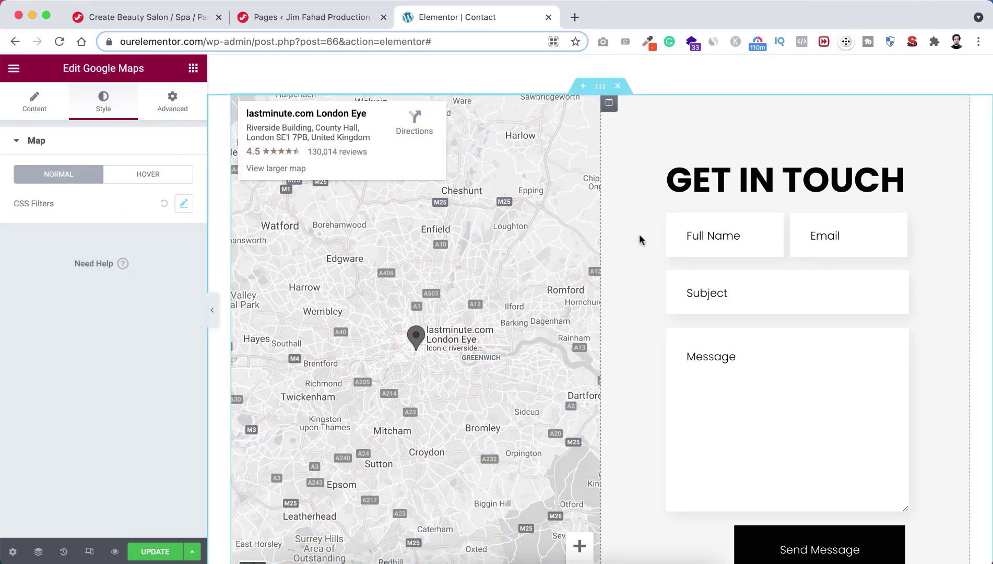
Step: Keep the London Eye location unchanged and raise the map zoom from 10 to 12
click(36, 107)
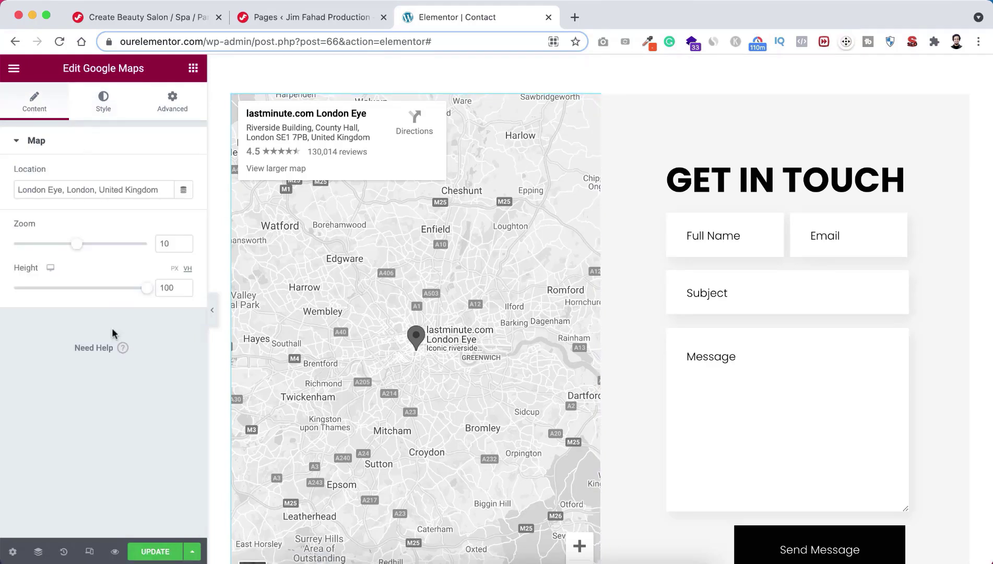
click(102, 189)
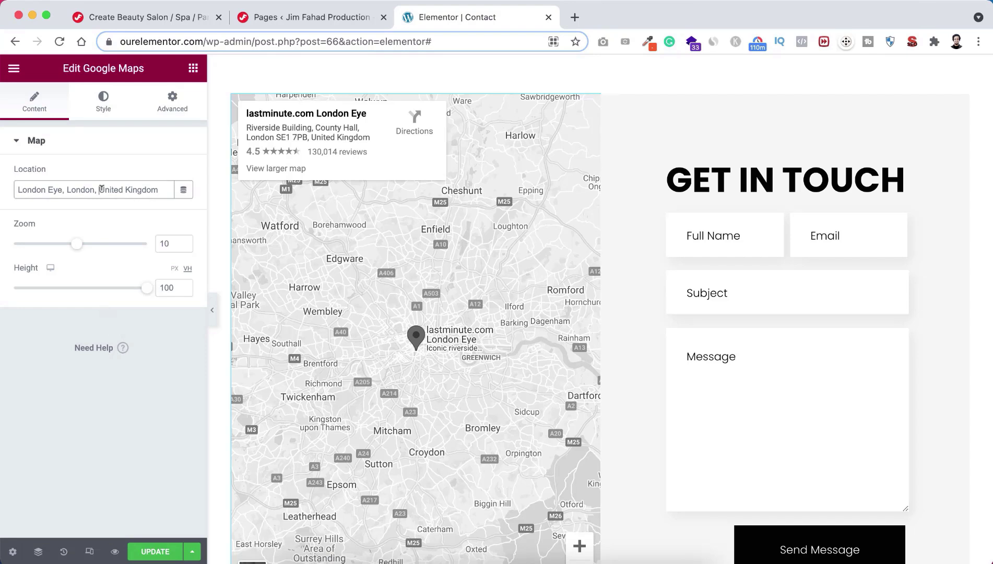
drag(161, 190, 2, 191)
click(357, 358)
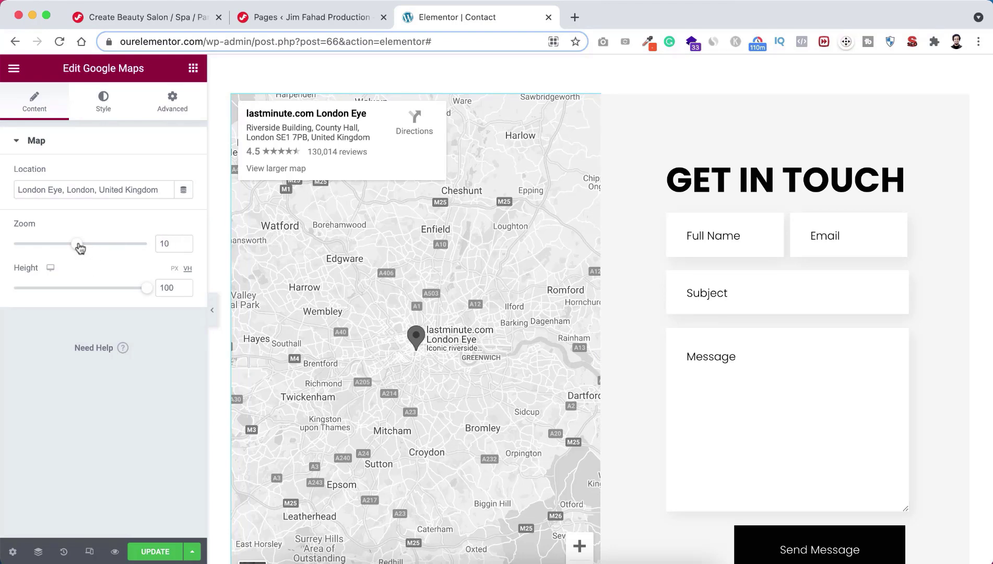
drag(82, 249, 92, 246)
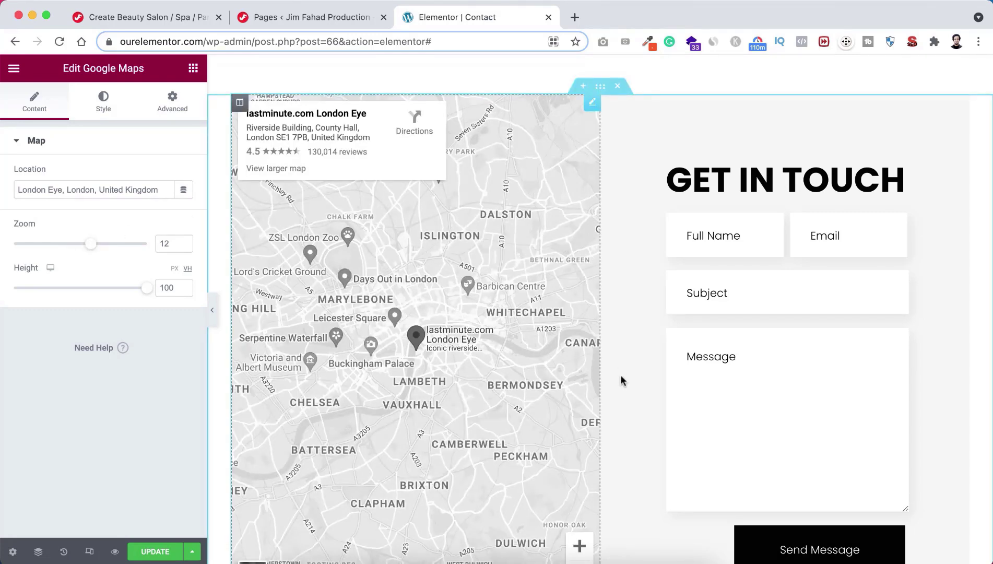
scroll(623, 377, down, 1)
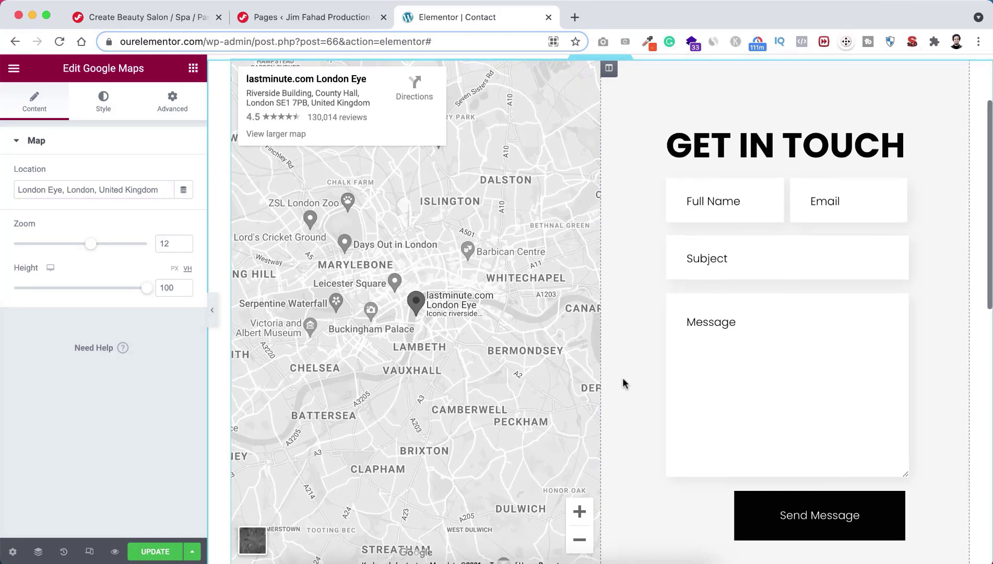
scroll(623, 377, up, 1)
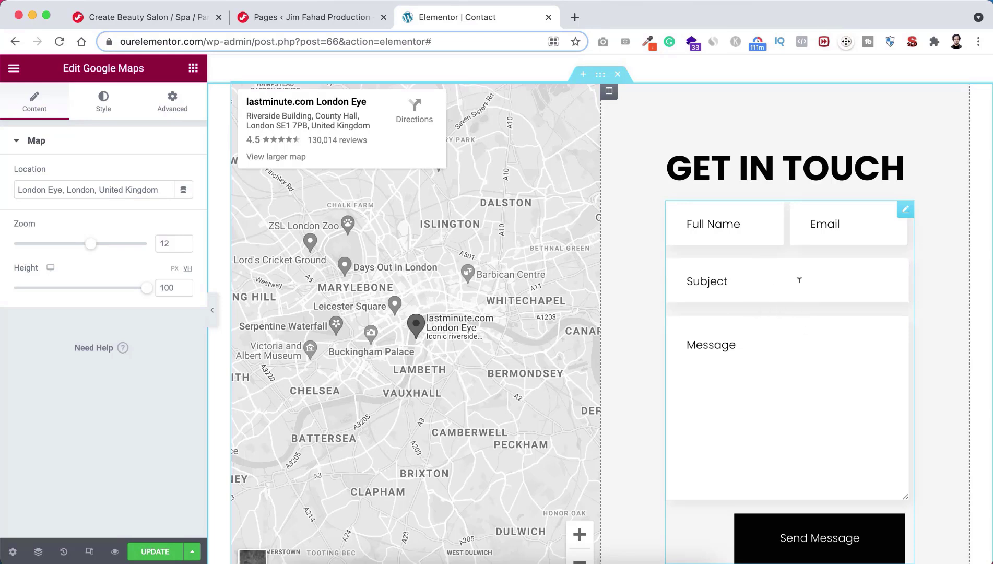
Step: Open the contact form widget's settings with Contact Form 7 shortcode 61, then return to the Pages list
click(906, 211)
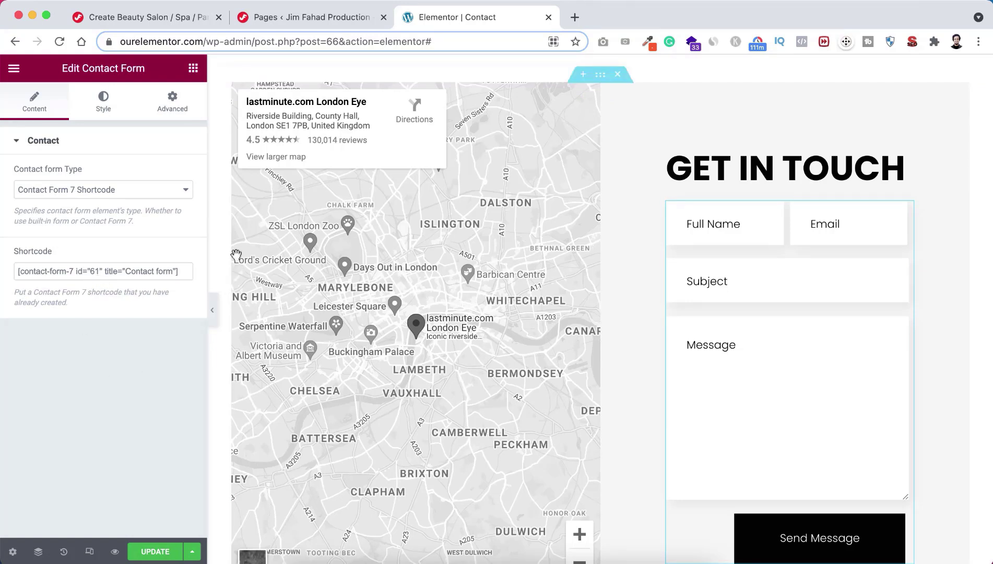
click(301, 16)
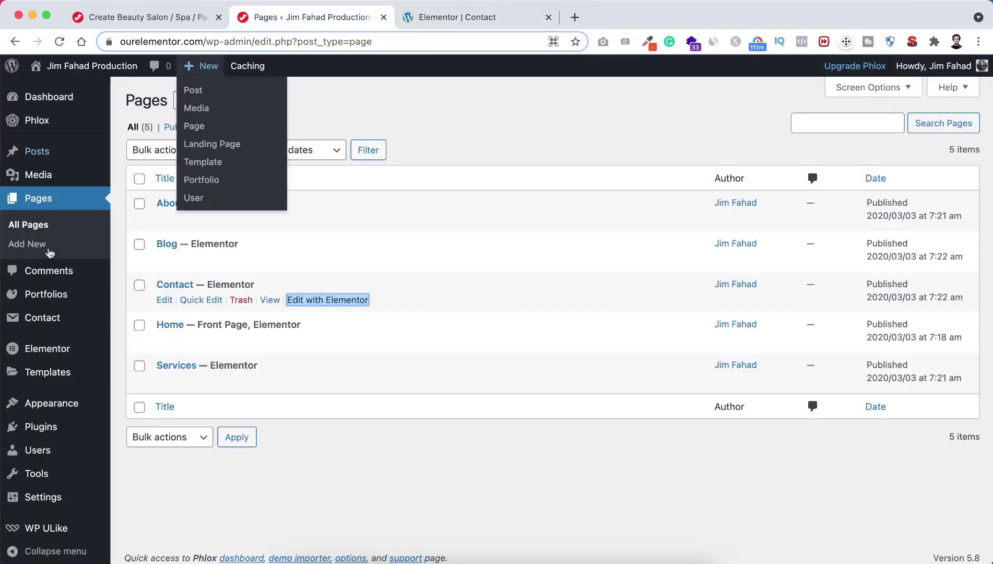
Step: Open Contact form 61 for editing and review its Full Name, Email, Subject and Message template
mouse_move(29, 324)
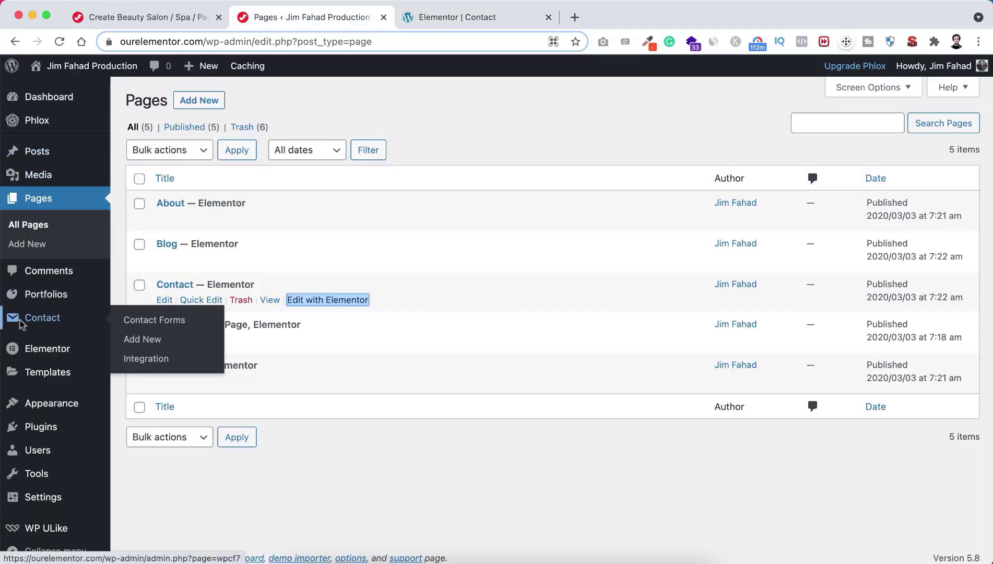
click(156, 320)
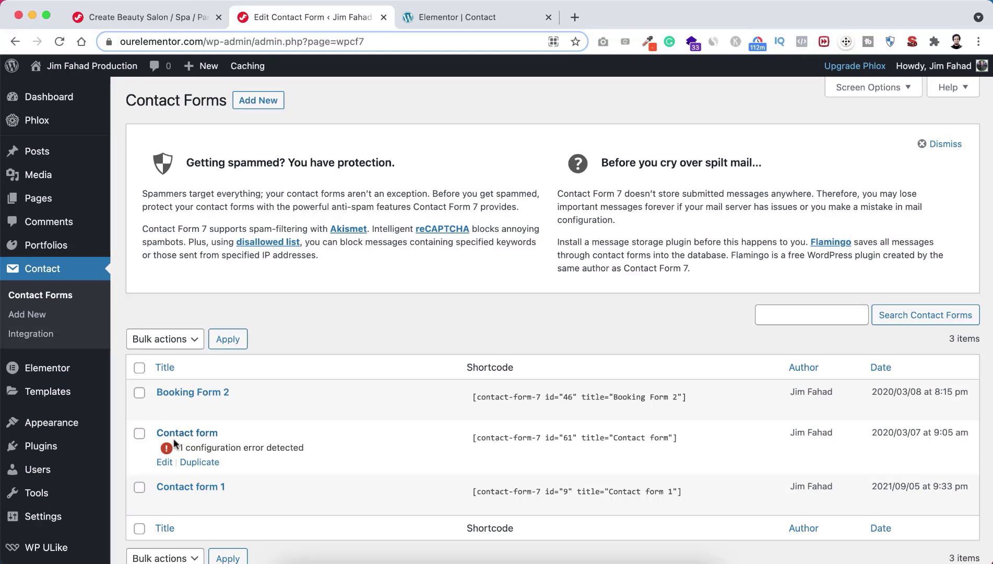
click(165, 462)
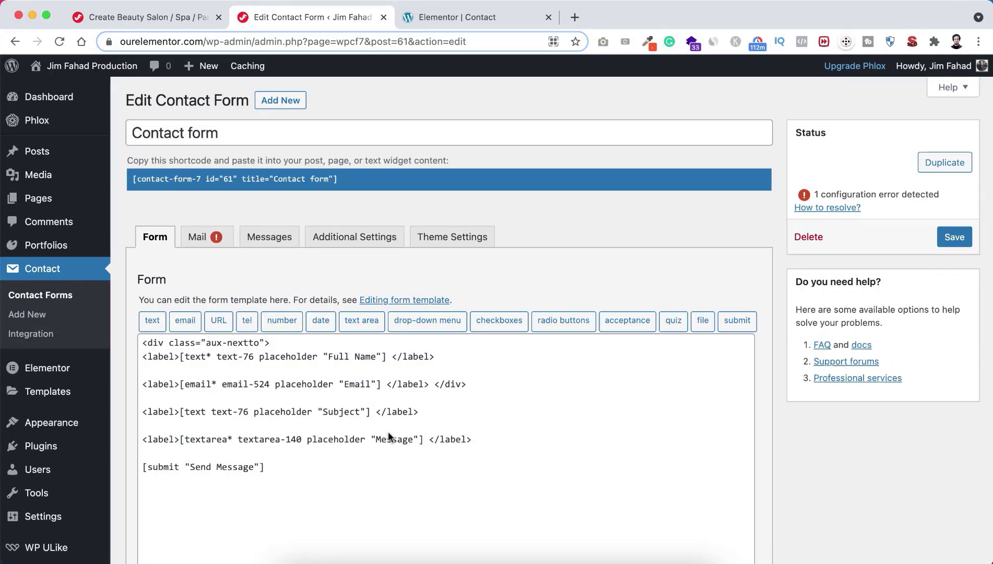
click(452, 19)
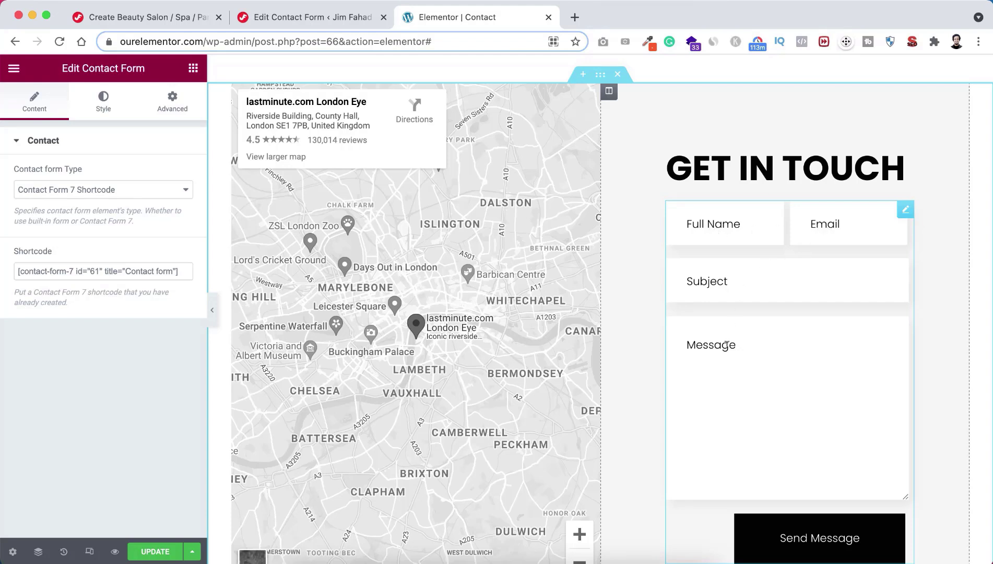
click(344, 18)
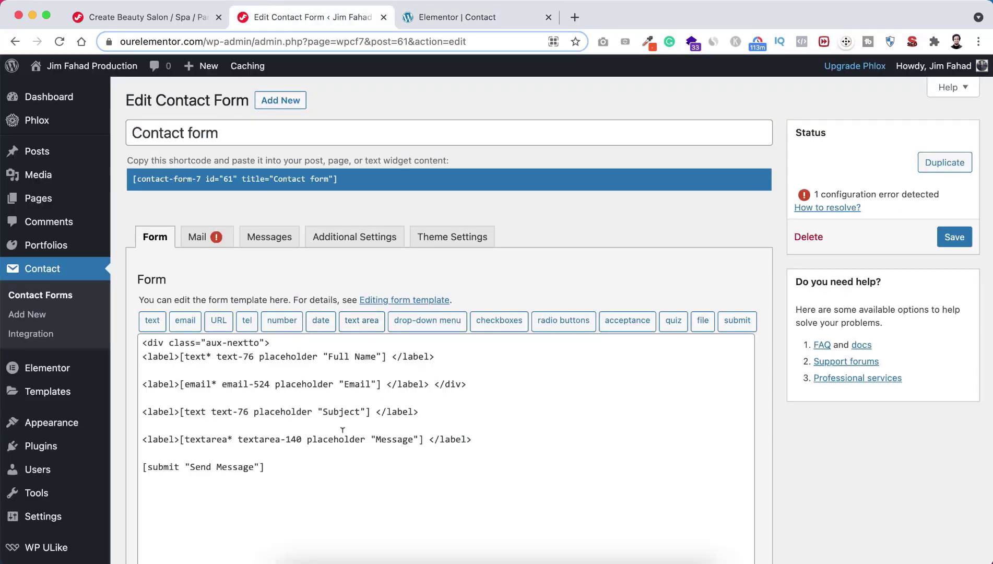
scroll(296, 449, down, 3)
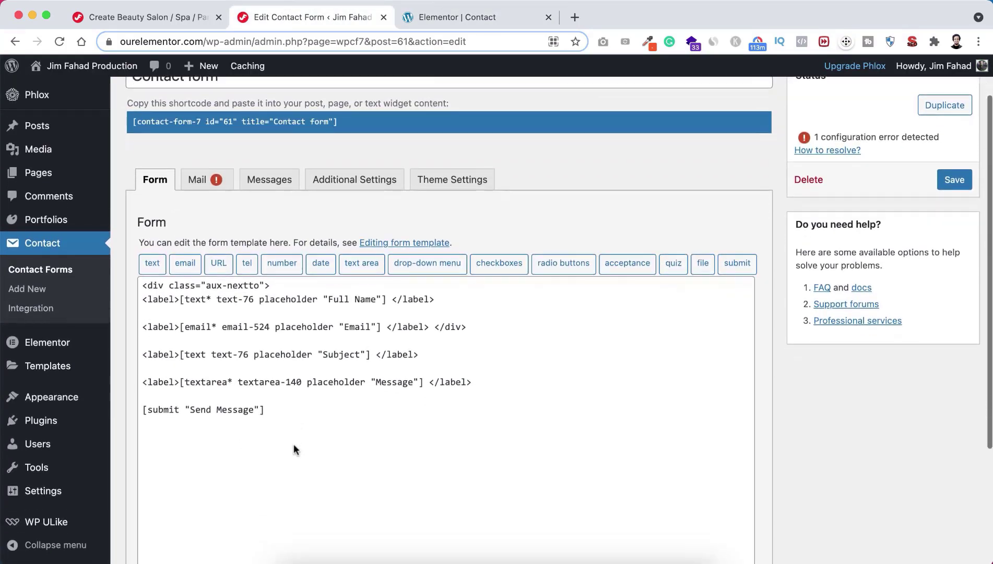
click(197, 181)
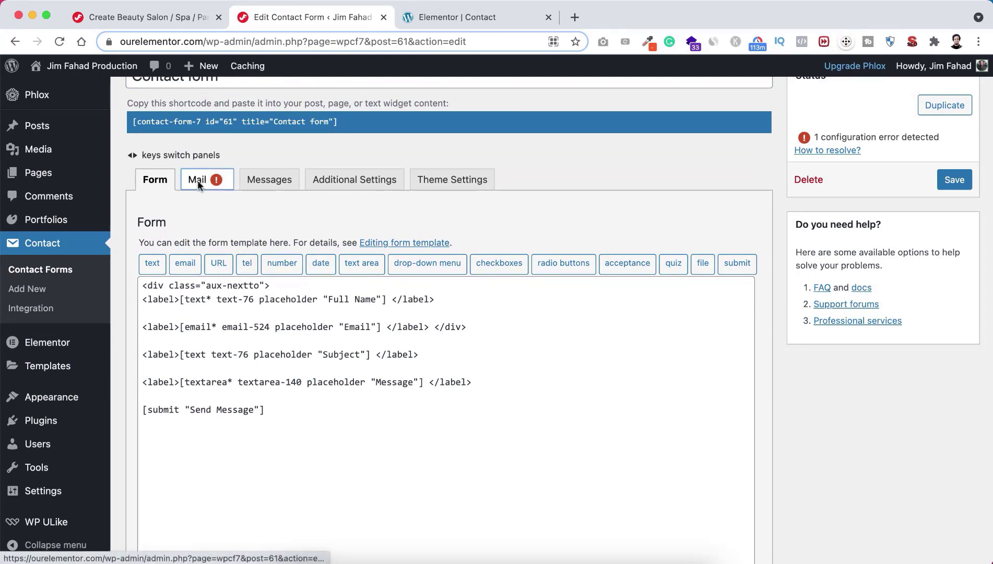
click(153, 179)
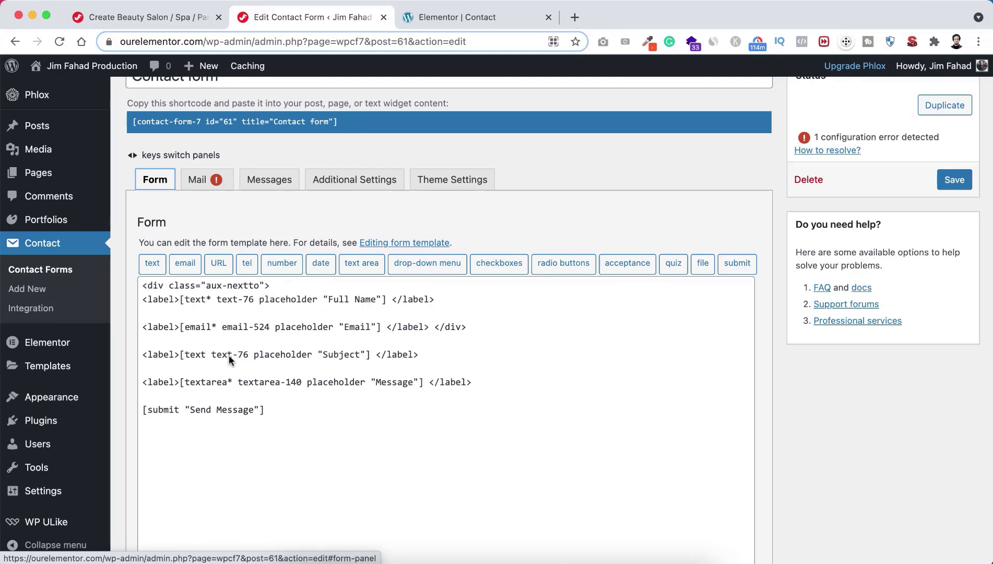
Step: Rename the Subject and Message field tags, making Message textarea-text, and save form 61
double_click(241, 354)
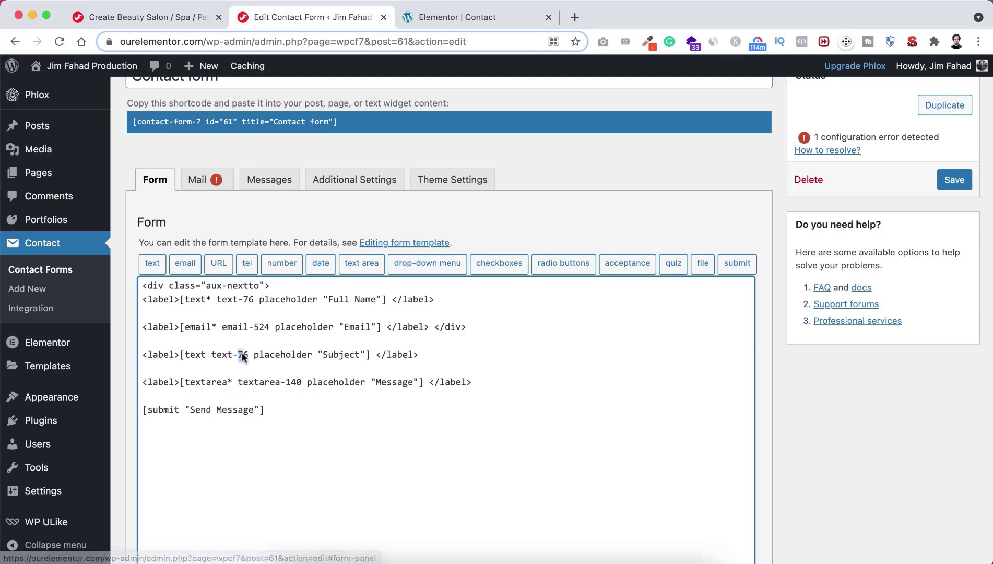
text(subje)
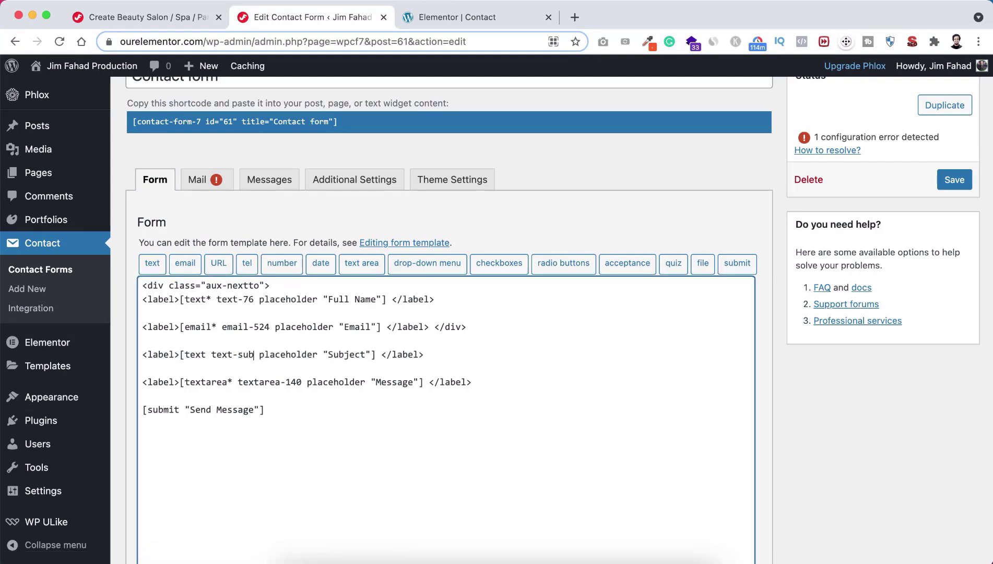
text(ct)
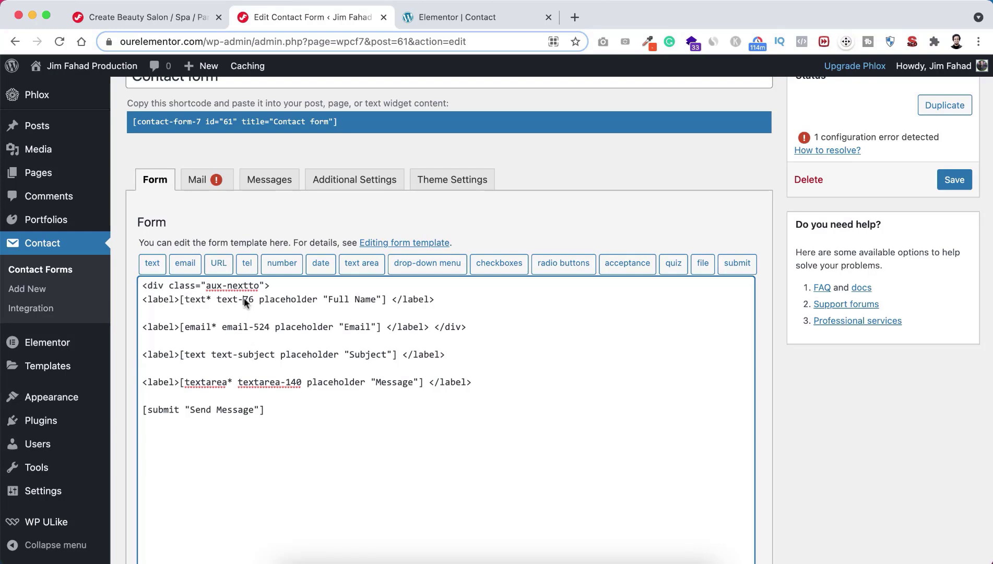
text(name)
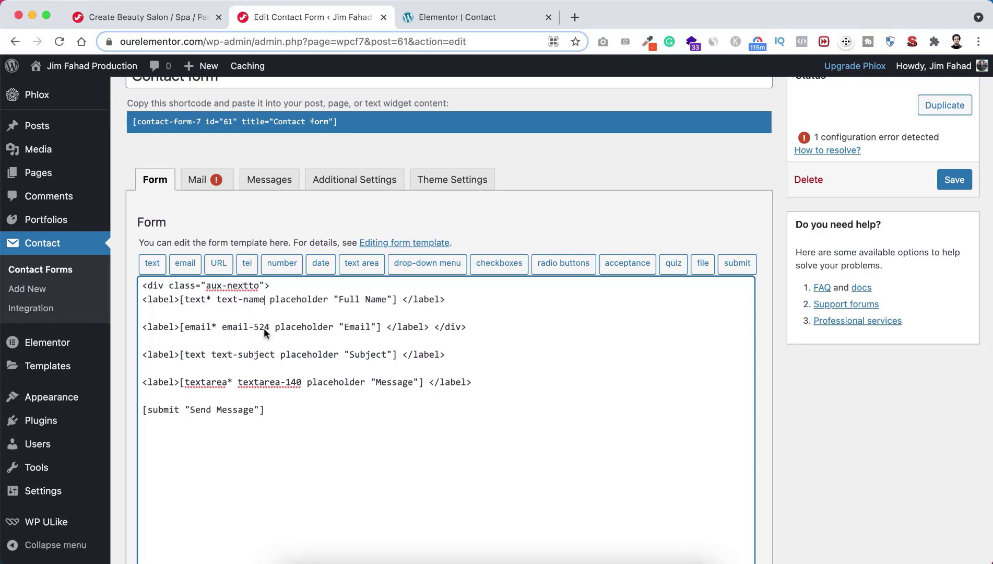
text(name)
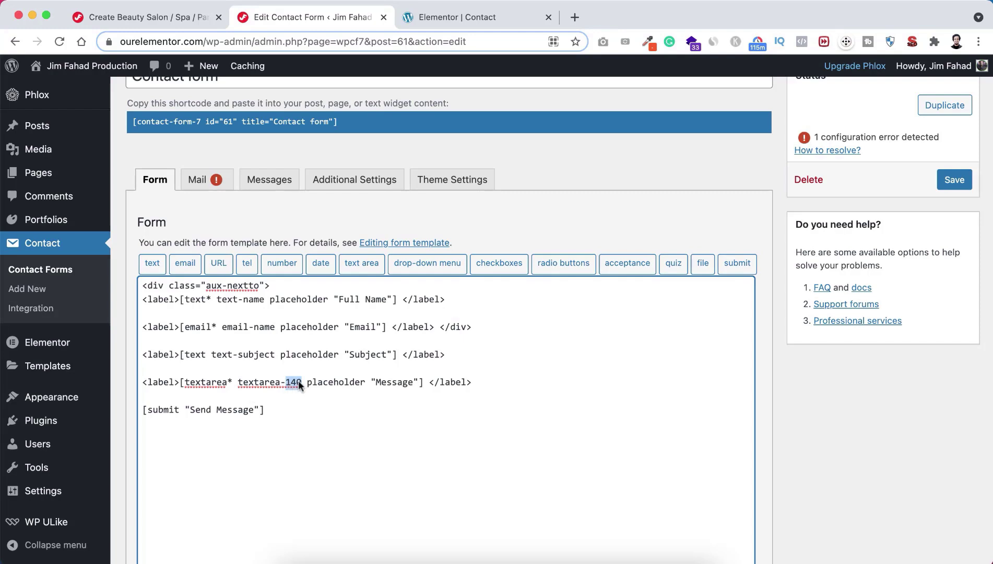
text(text)
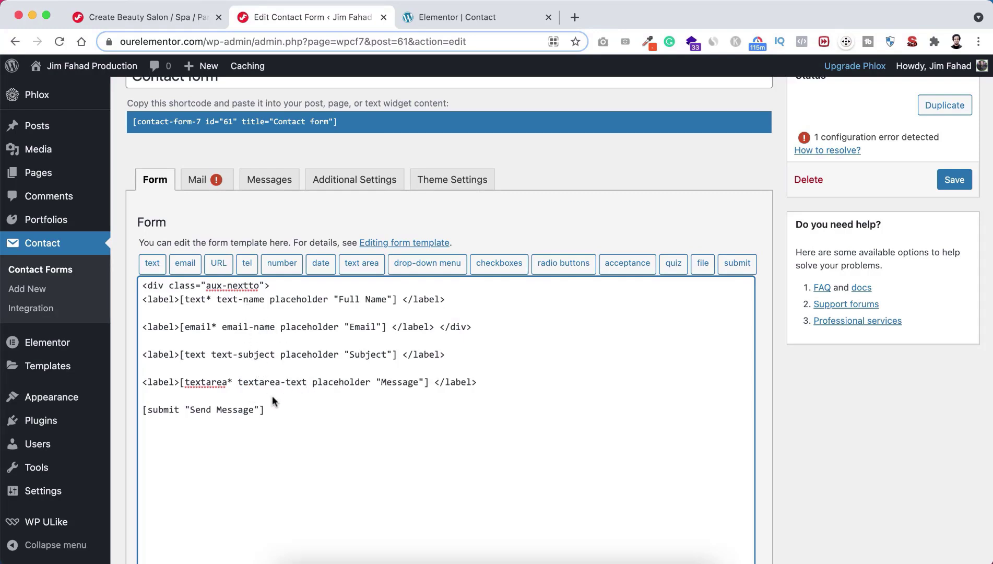
scroll(842, 406, down, 5)
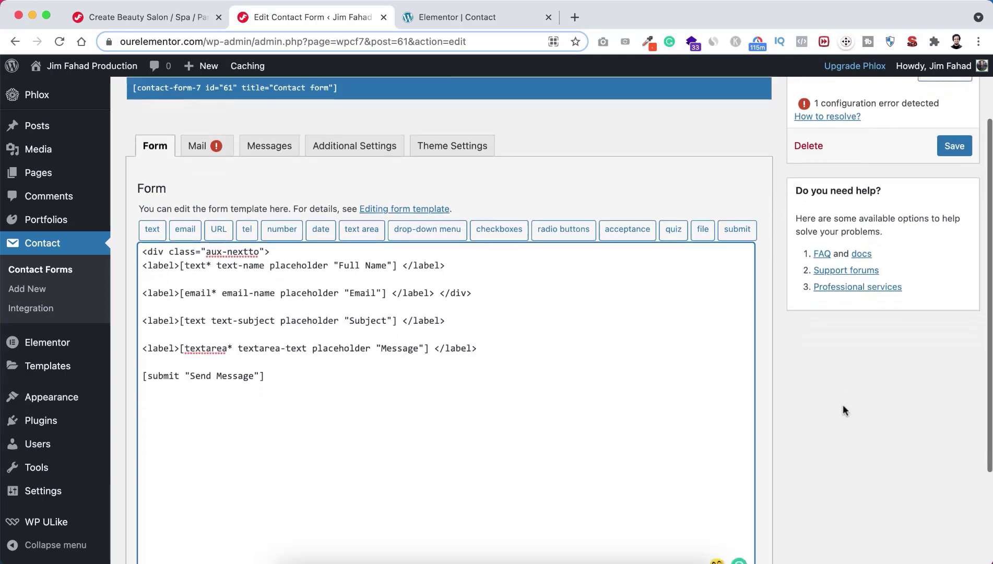
click(151, 497)
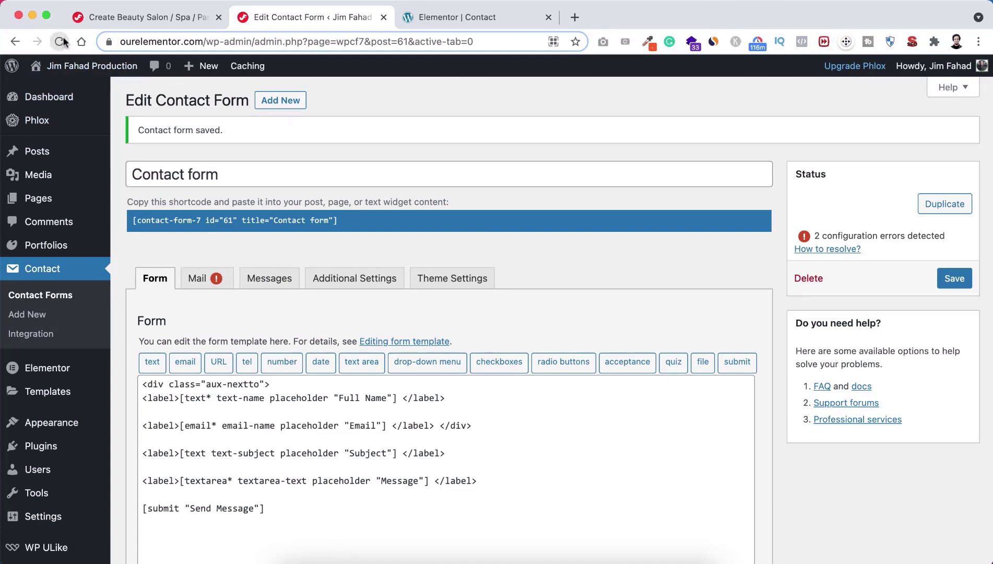
scroll(339, 258, down, 2)
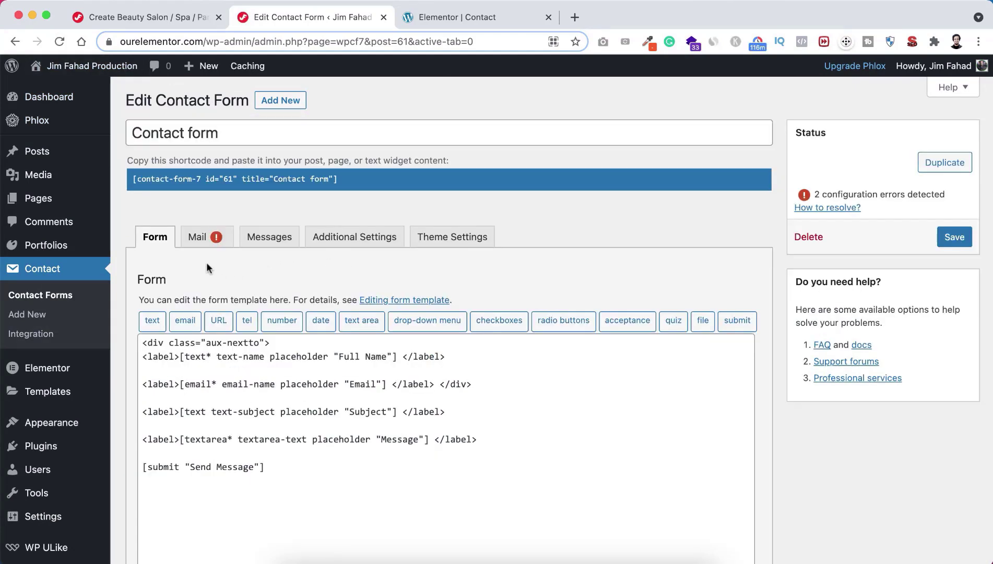
Step: On the Mail tab, replace the To address with the site owner's email
click(200, 239)
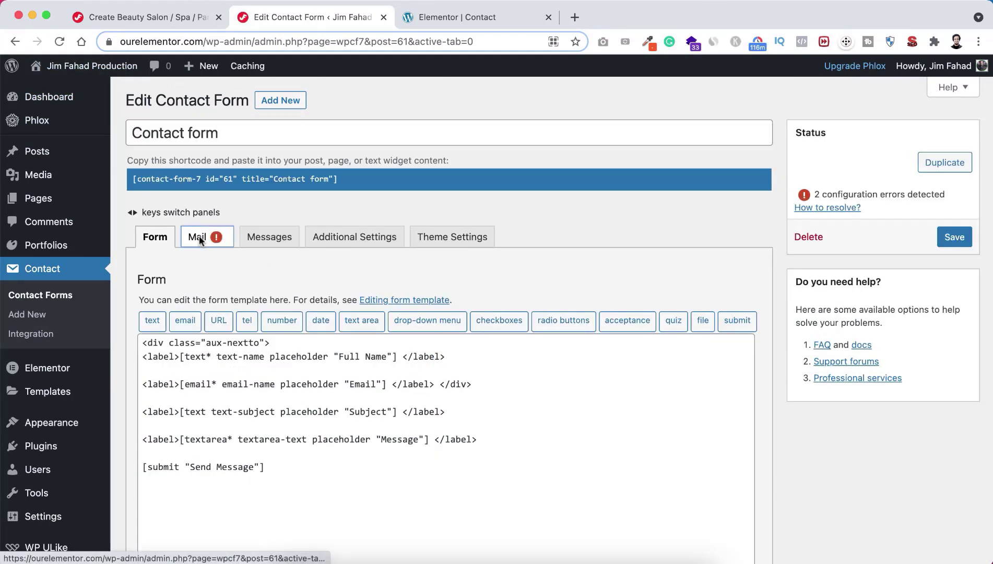
scroll(182, 350, down, 3)
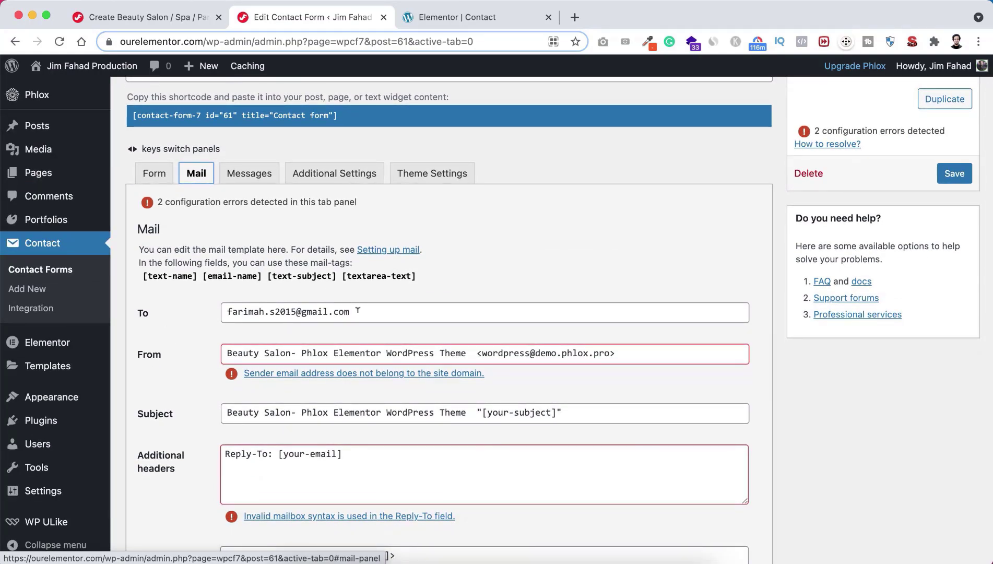
click(327, 311)
drag(327, 311, 222, 311)
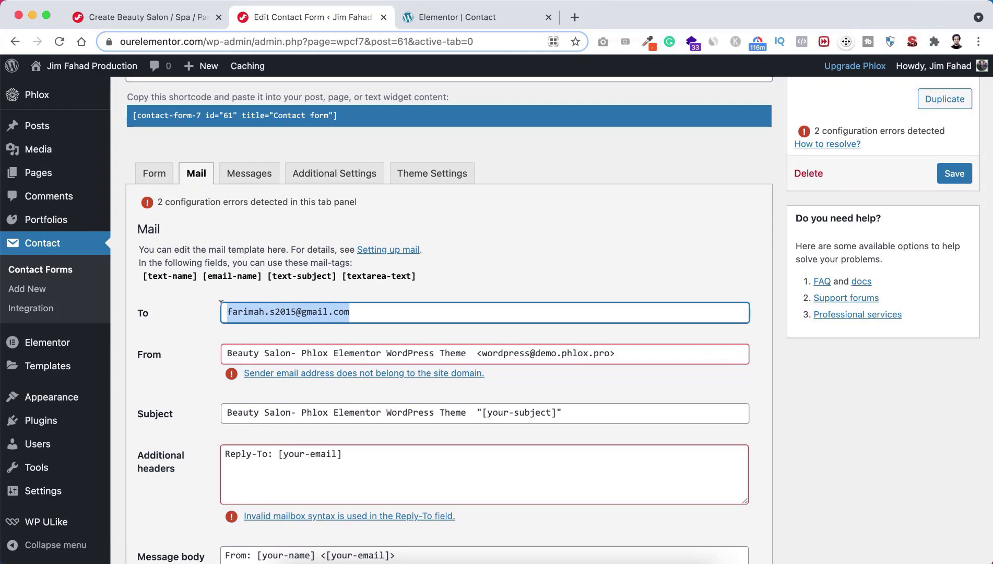
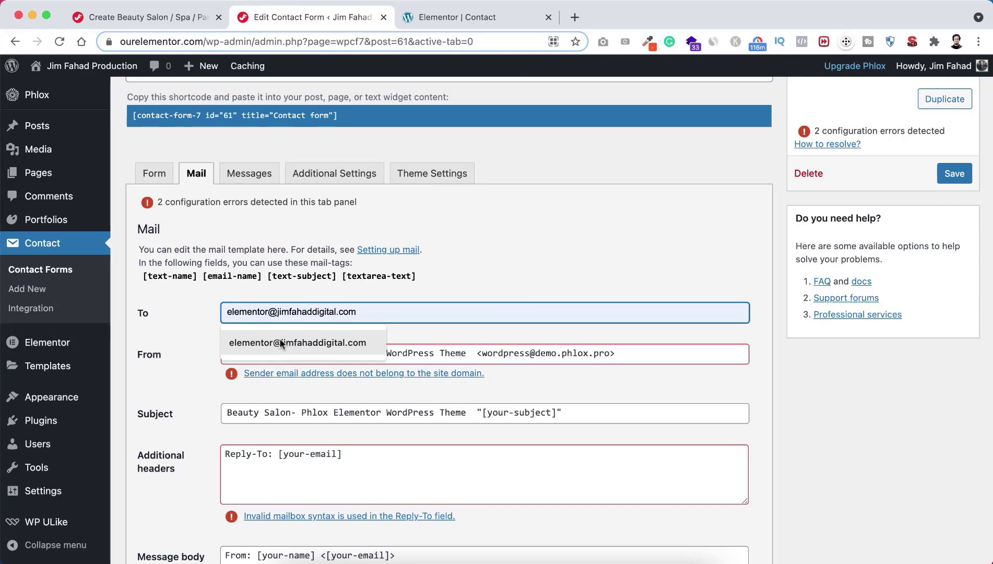
click(330, 343)
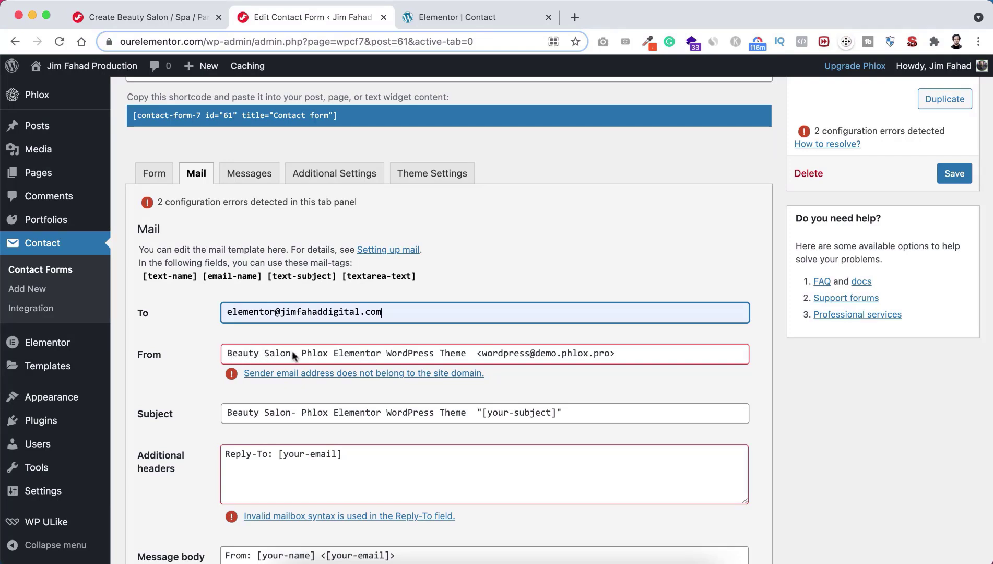
Step: Change the From sender to Beauty Salon on the ourelementor.com domain
drag(291, 351, 468, 349)
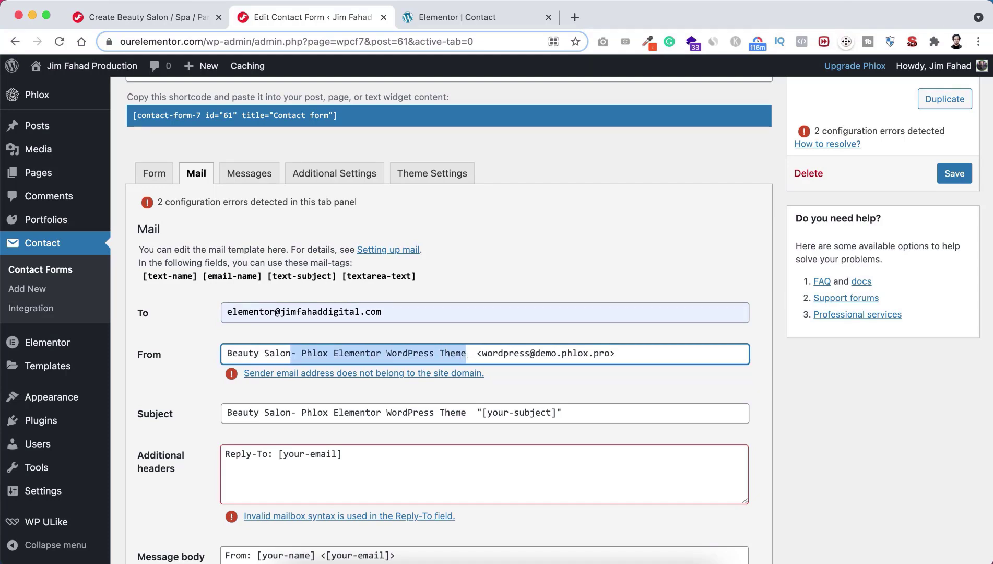
key(BackSpace)
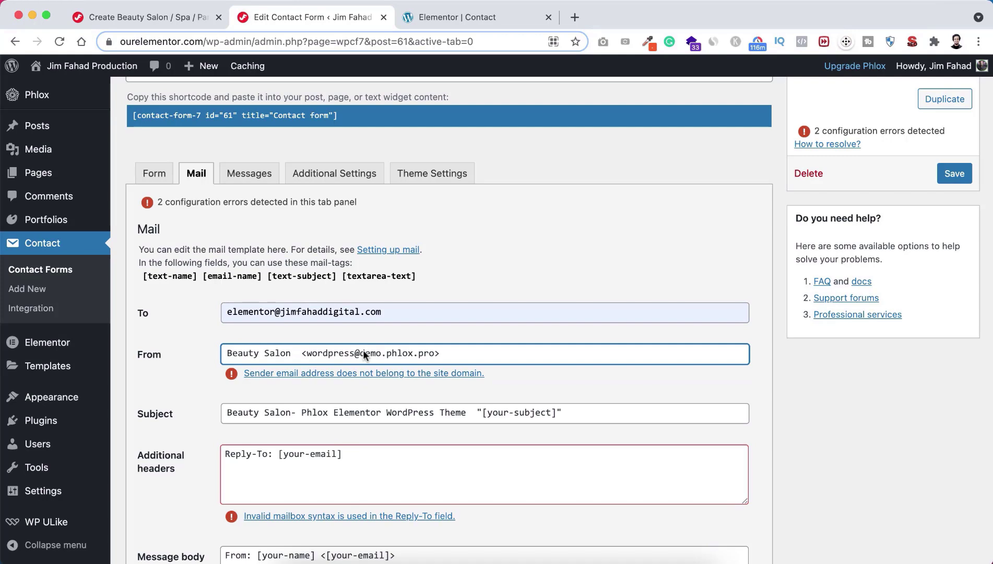
drag(359, 352, 409, 356)
text(oureleme)
text(ntor.com)
click(207, 369)
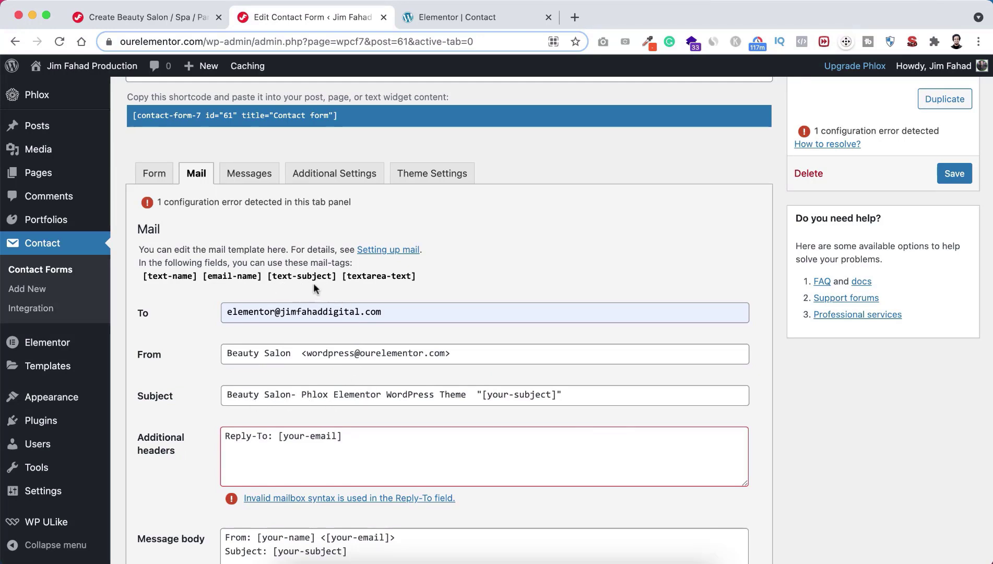
Step: Set the mail subject to 'Email from Beauty Salon'
drag(570, 395, 207, 363)
key(BackSpace)
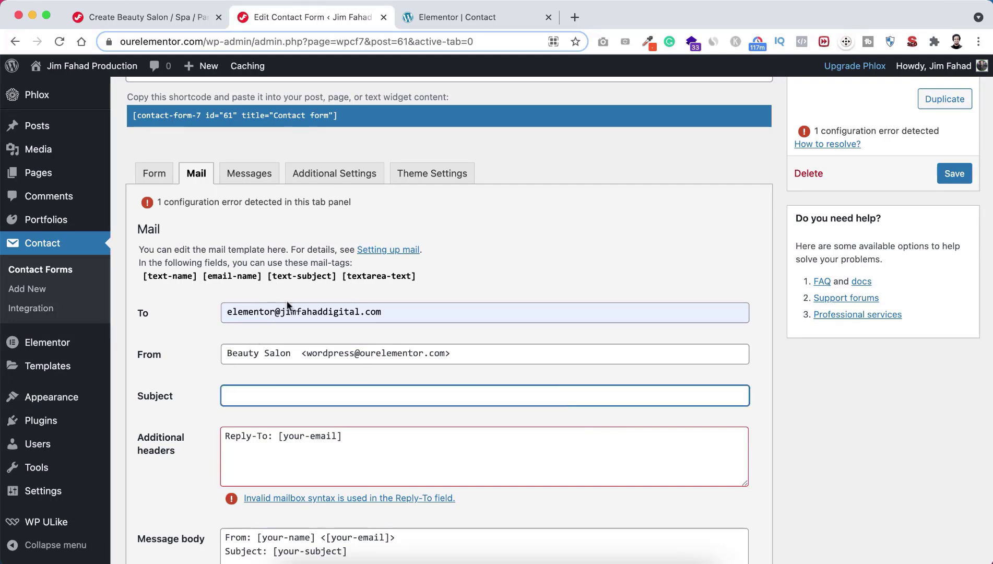
drag(267, 275, 337, 279)
key(ctrl+c)
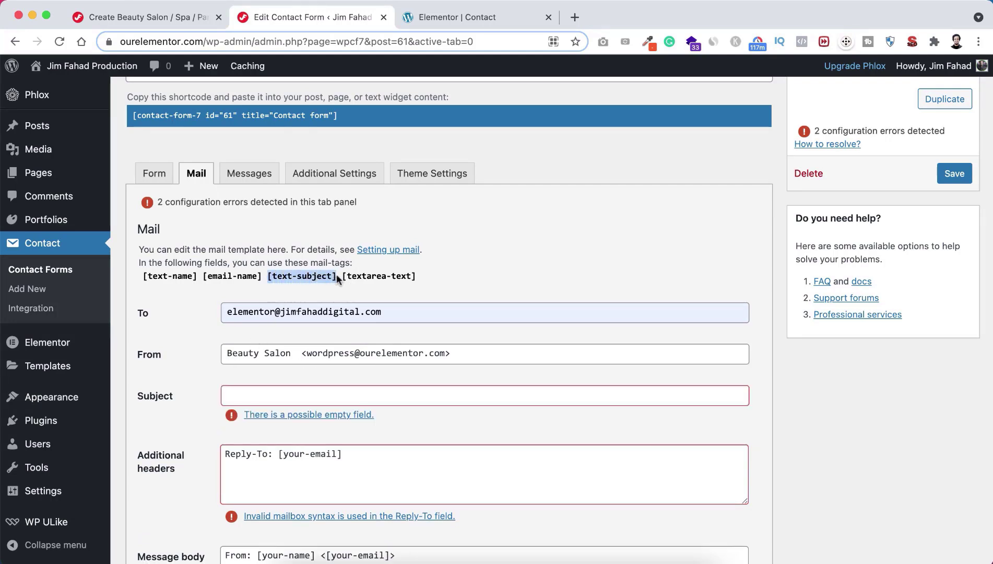
click(255, 393)
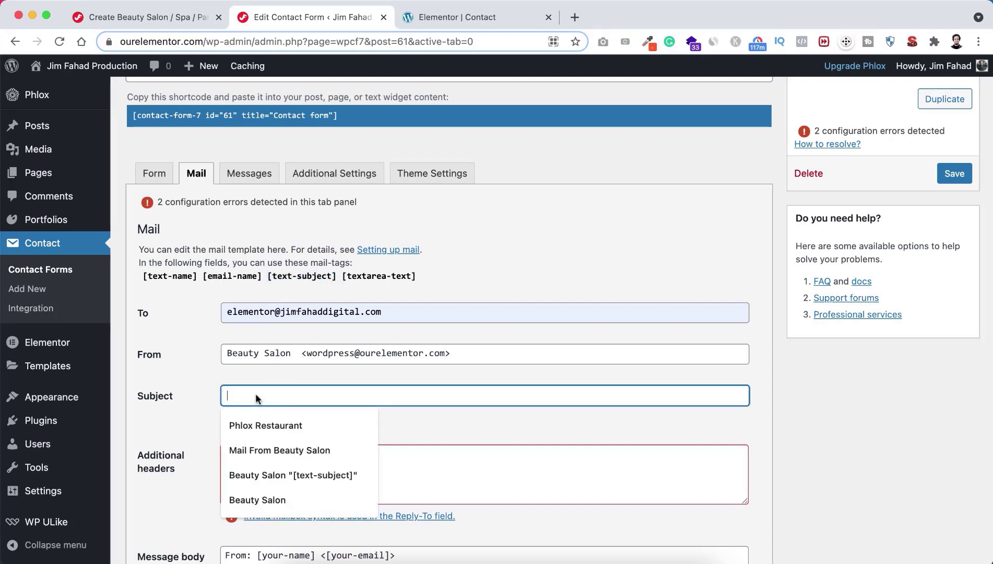
key(ctrl+v)
drag(307, 397, 221, 395)
text(Emai)
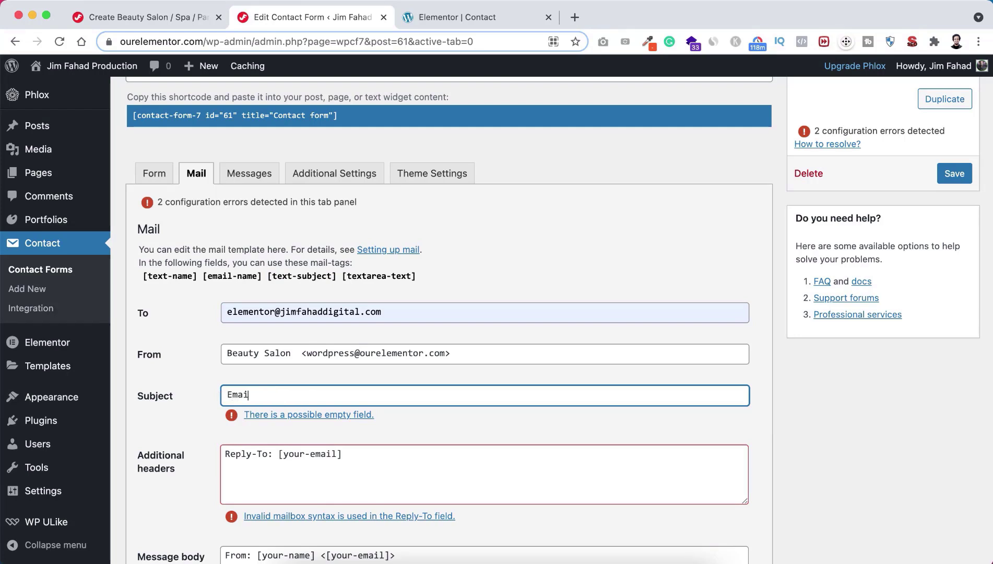
text(l from Beauty Salon)
click(191, 405)
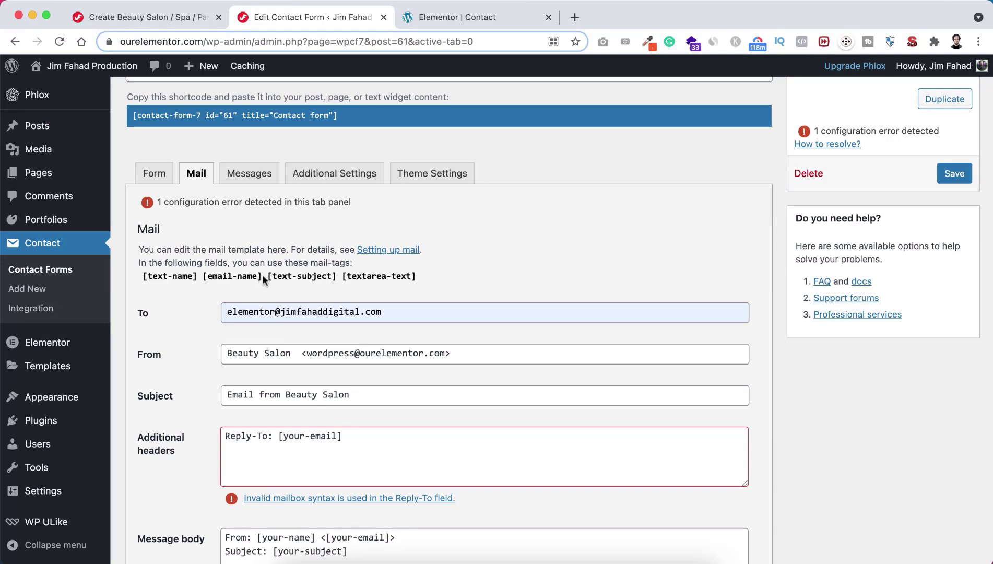
Step: Replace [your-email] in the Reply-To header with the [email-name] tag
drag(262, 275, 204, 277)
key(super+c)
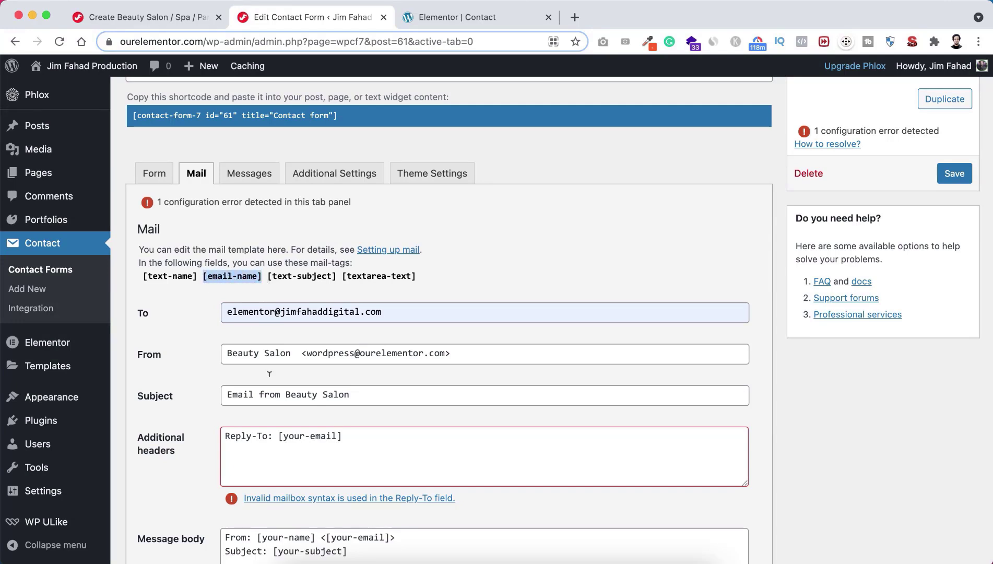
drag(277, 437, 364, 437)
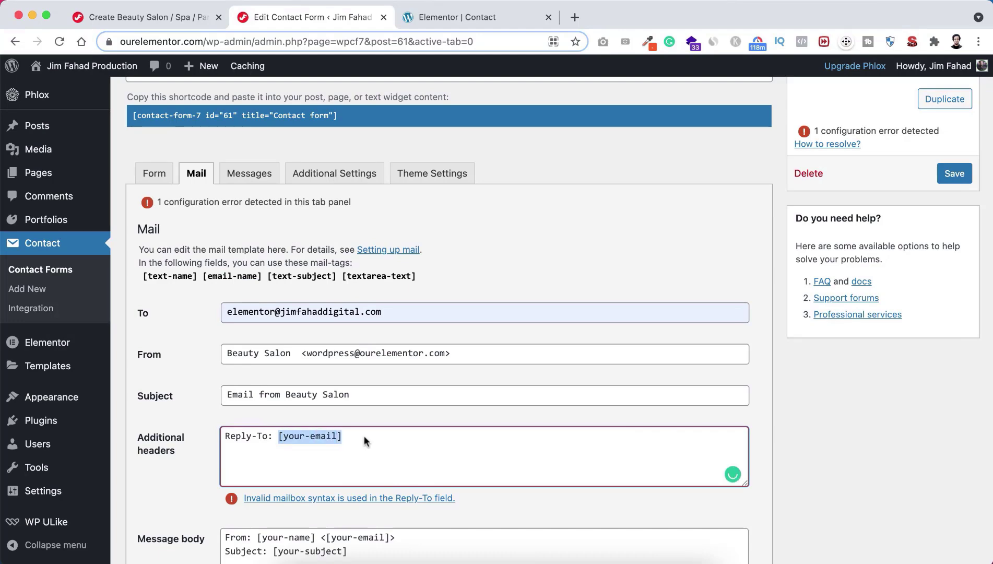
key(super+v)
click(208, 453)
scroll(206, 453, down, 2)
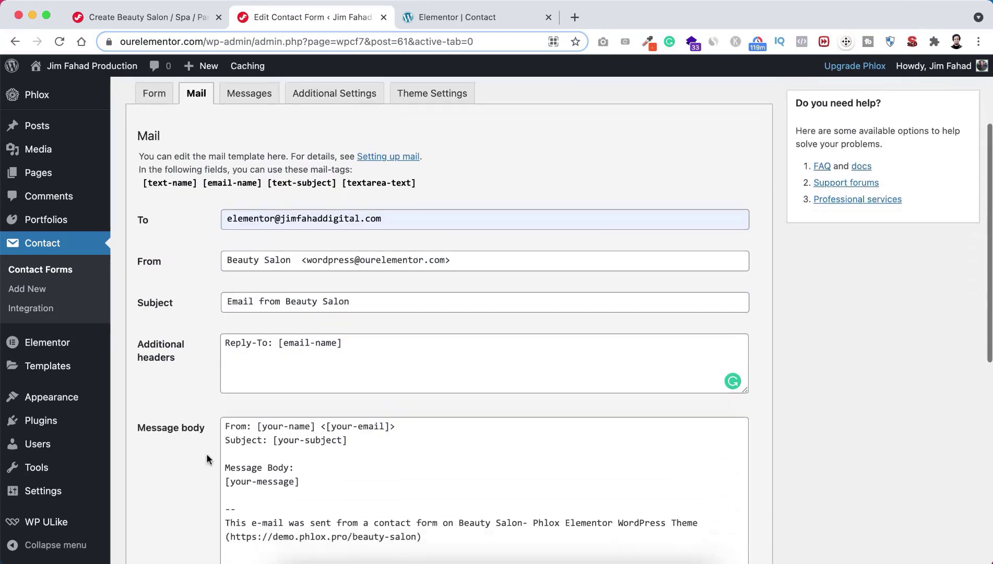
scroll(206, 453, down, 1)
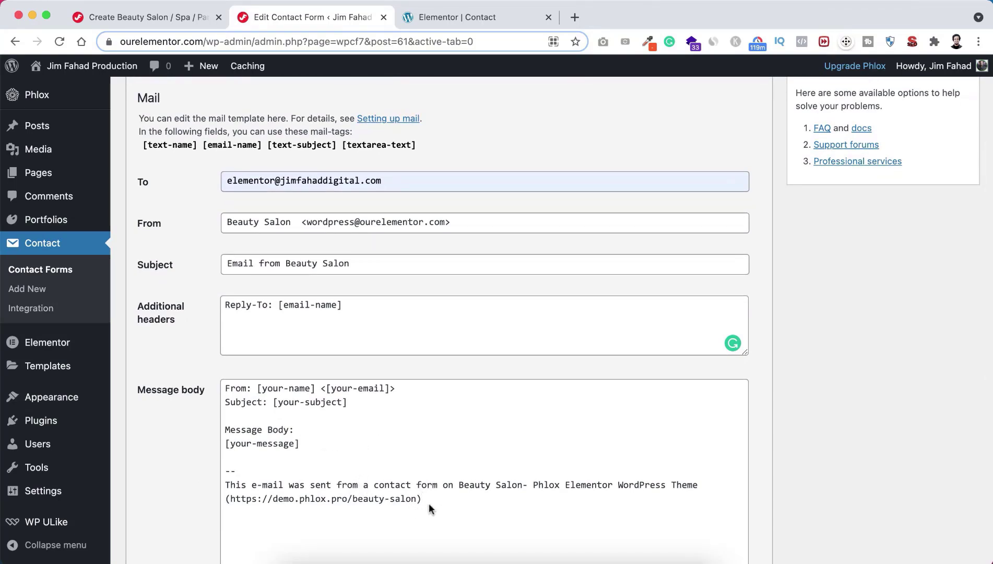
drag(431, 499, 226, 388)
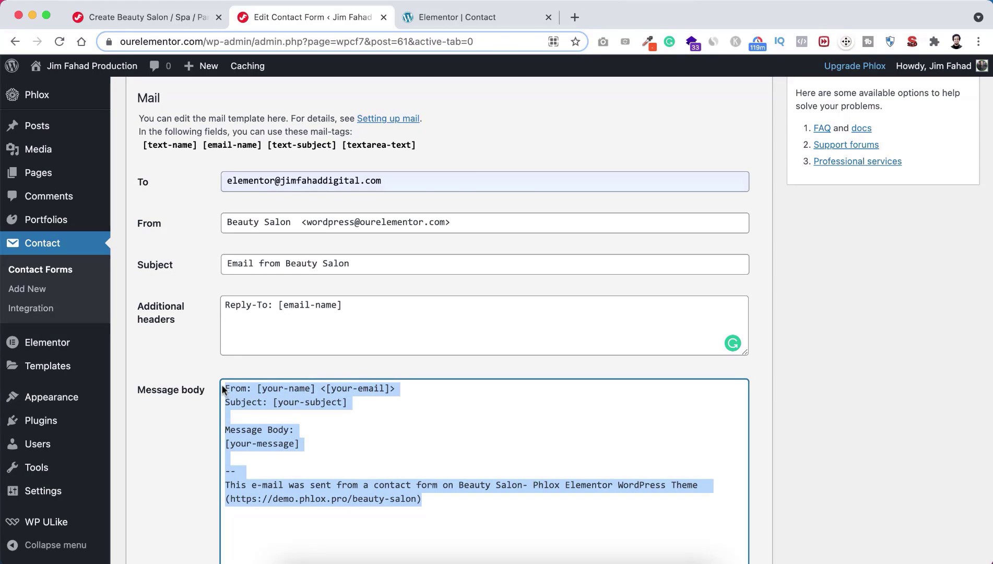
Step: Replace the mail body with 'Message Text:', Full Name: [text-name] and Email: [email-name] lines
key(BackSpace)
text(M)
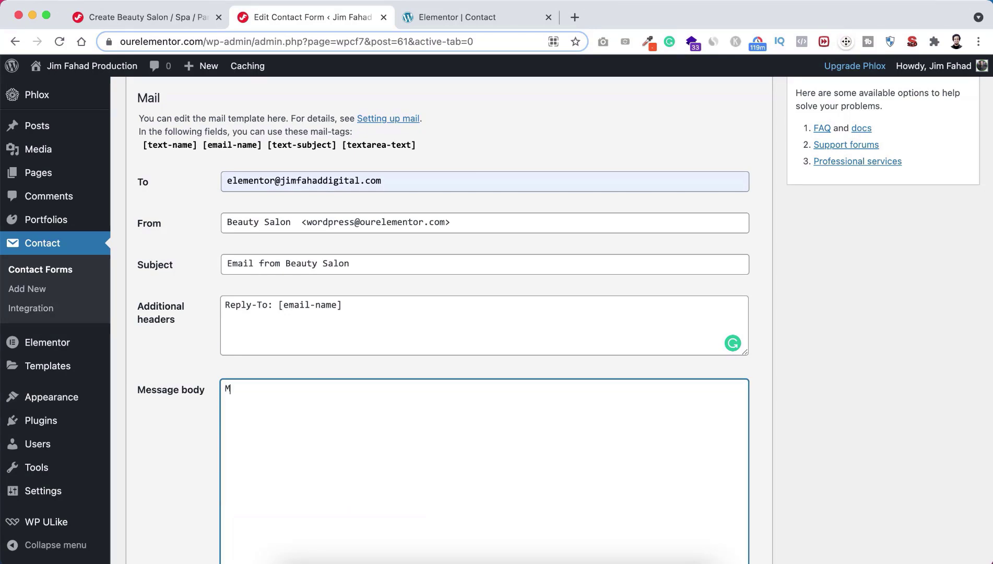
text(essage Text: )
text(Full Name)
text(:)
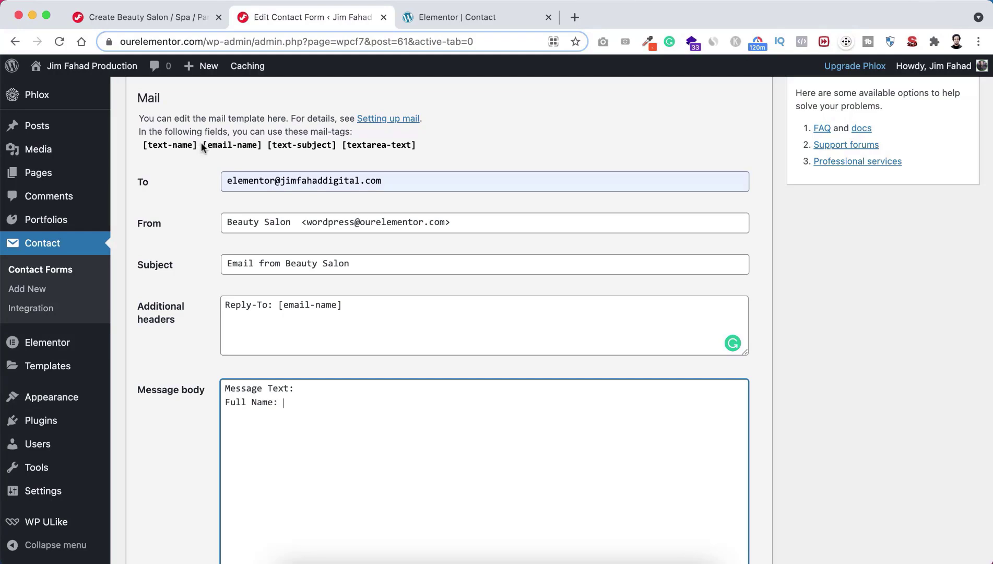
drag(198, 145, 143, 149)
key(super+c)
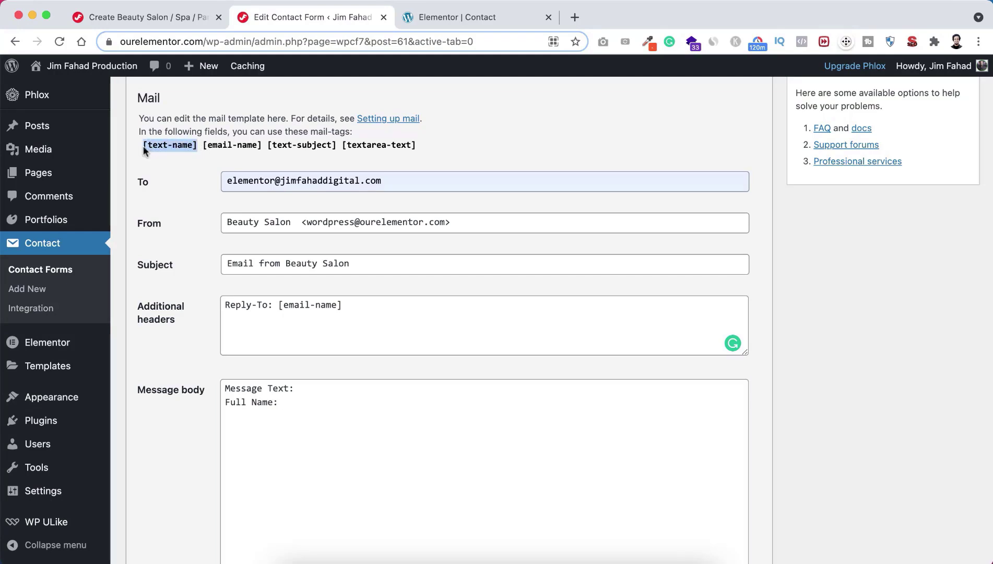
click(282, 401)
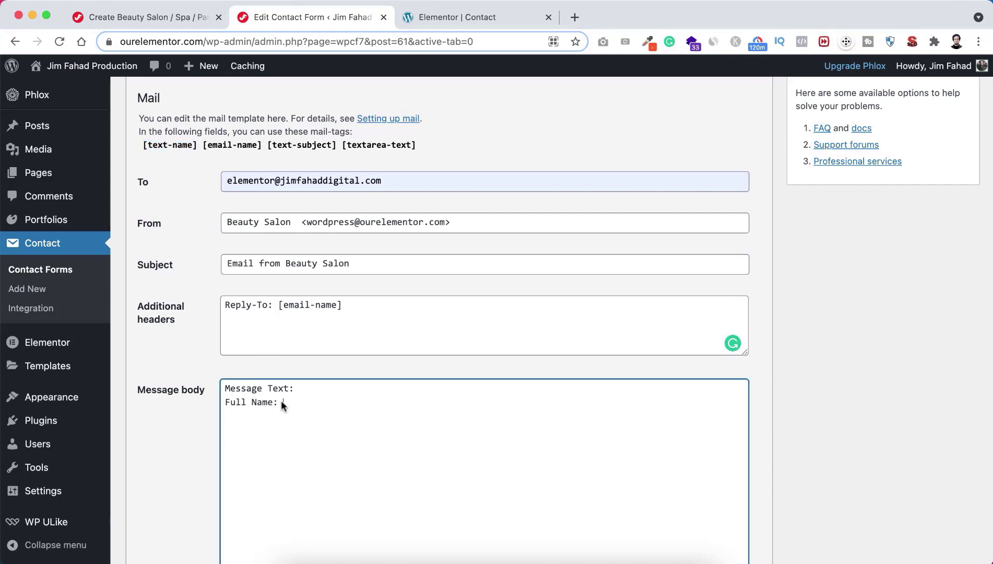
key(super+v)
key(Return)
text(Email:)
drag(260, 144, 230, 146)
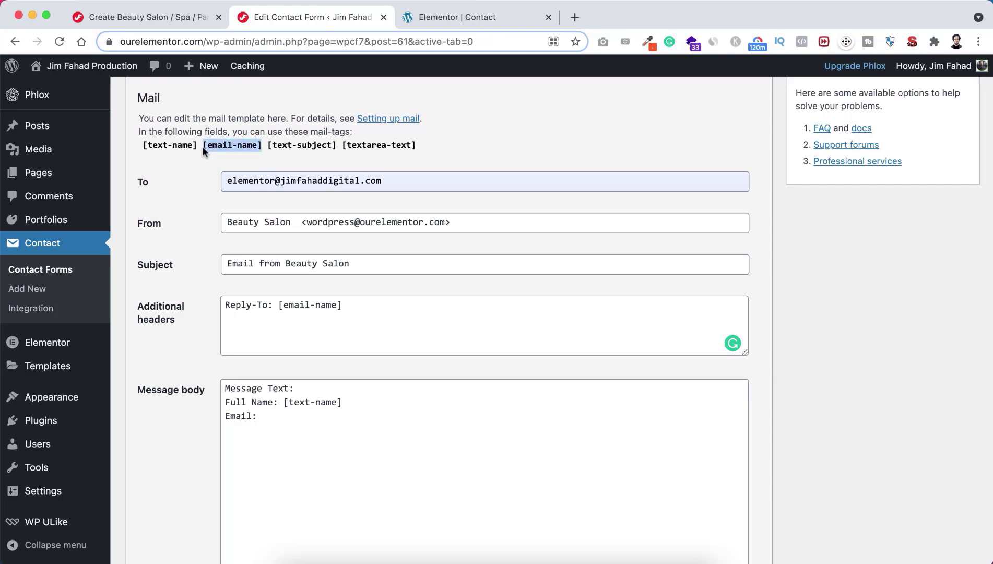
click(274, 418)
text([email-name])
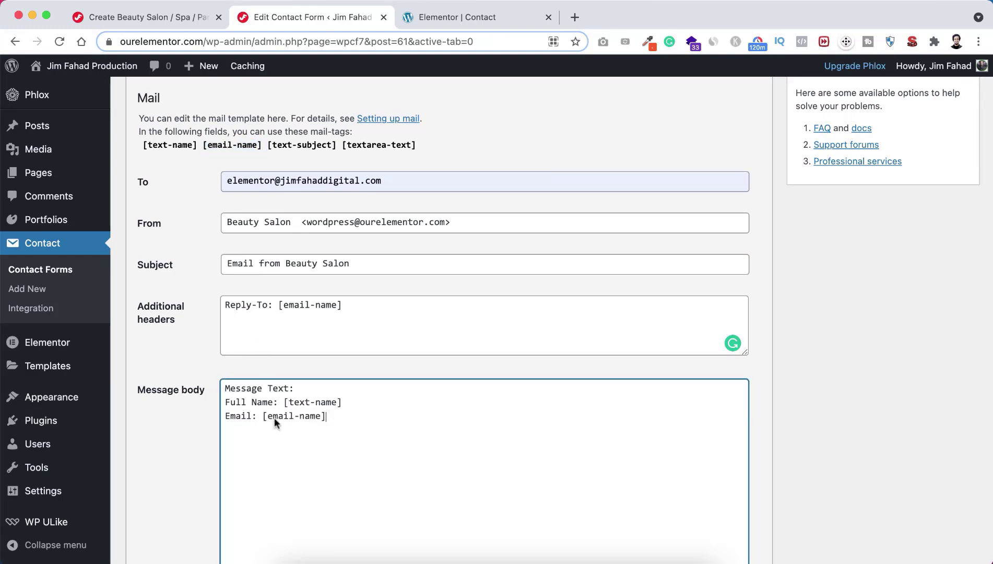
Step: Add Subject: [text-subject] and Message: [textarea-text] lines to the mail body
key(Return)
text(Subject:)
drag(268, 145, 338, 150)
key(super+c)
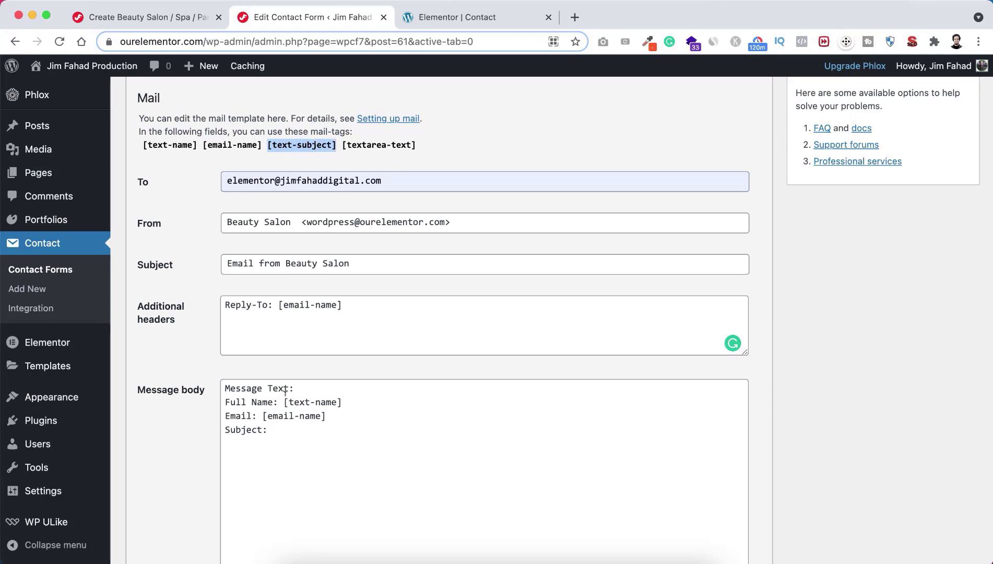
click(275, 429)
key(super+v)
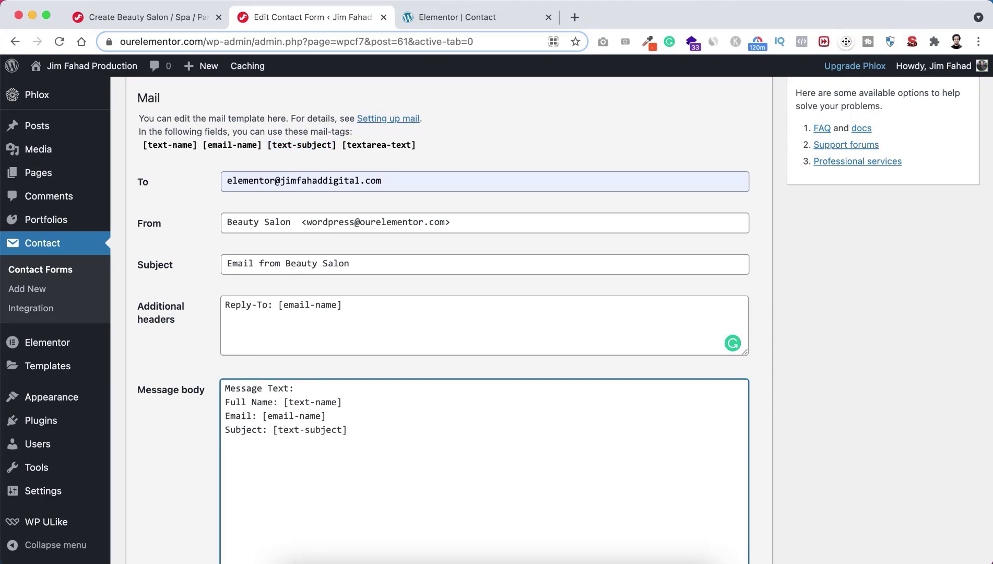
key(Return)
text(Message:)
drag(422, 145, 342, 152)
key(super+c)
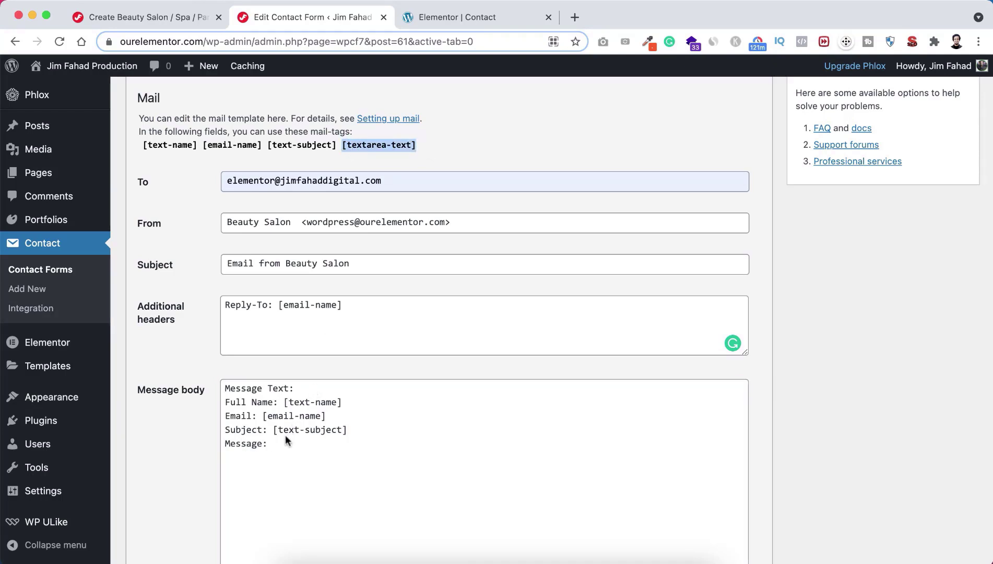
click(280, 444)
key(super+v)
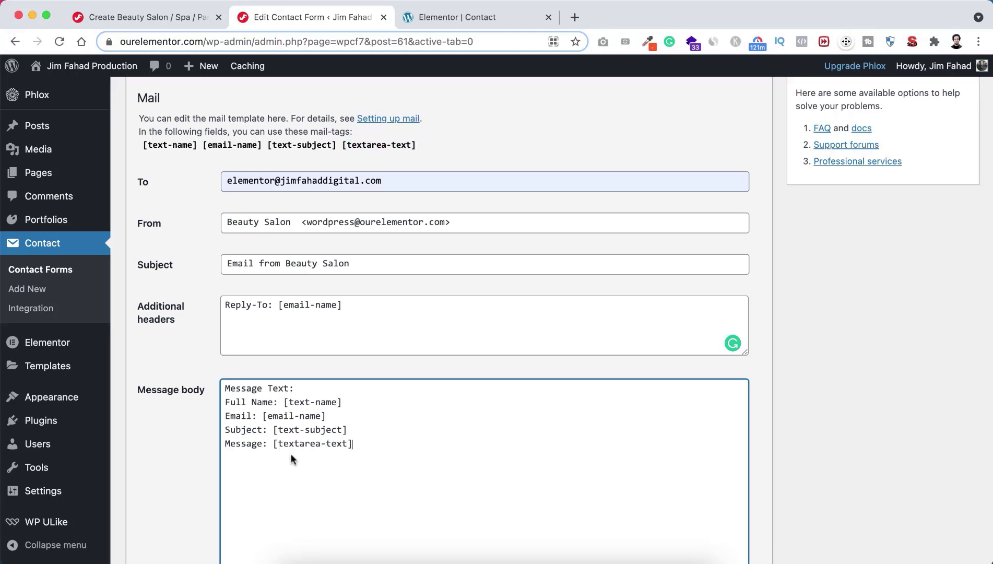
Step: Save the contact form's updated mail settings
scroll(178, 473, down, 3)
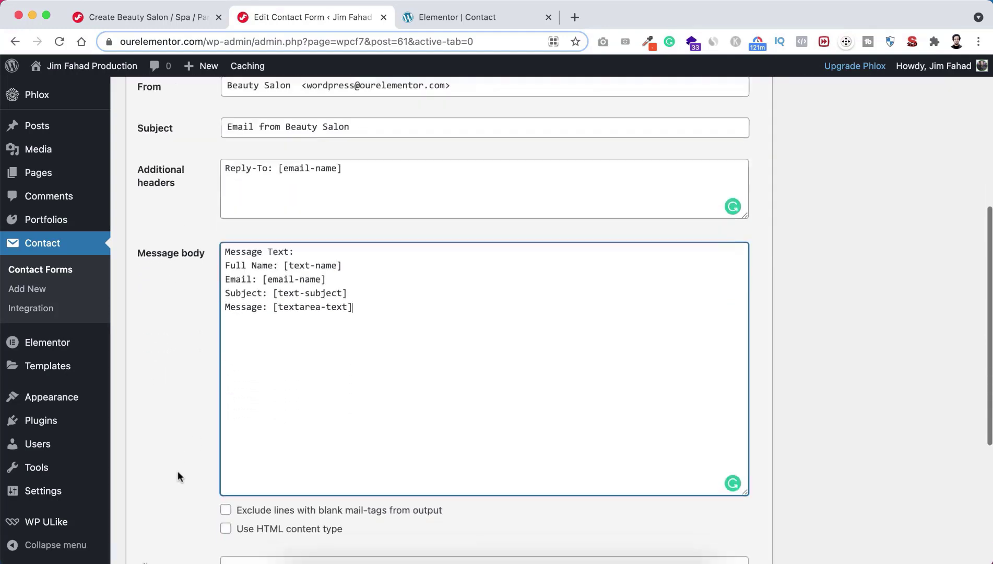
scroll(177, 476, down, 4)
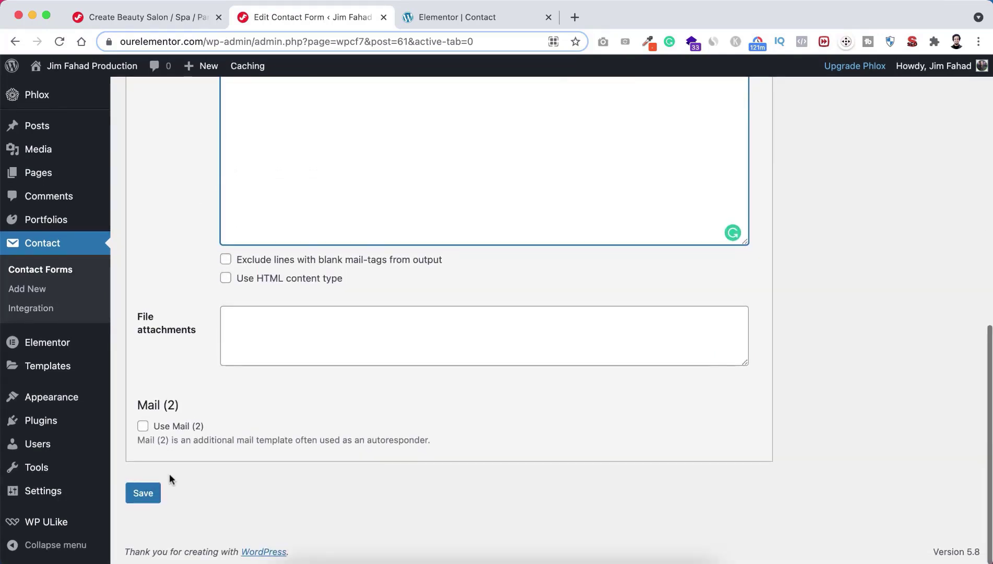
click(143, 493)
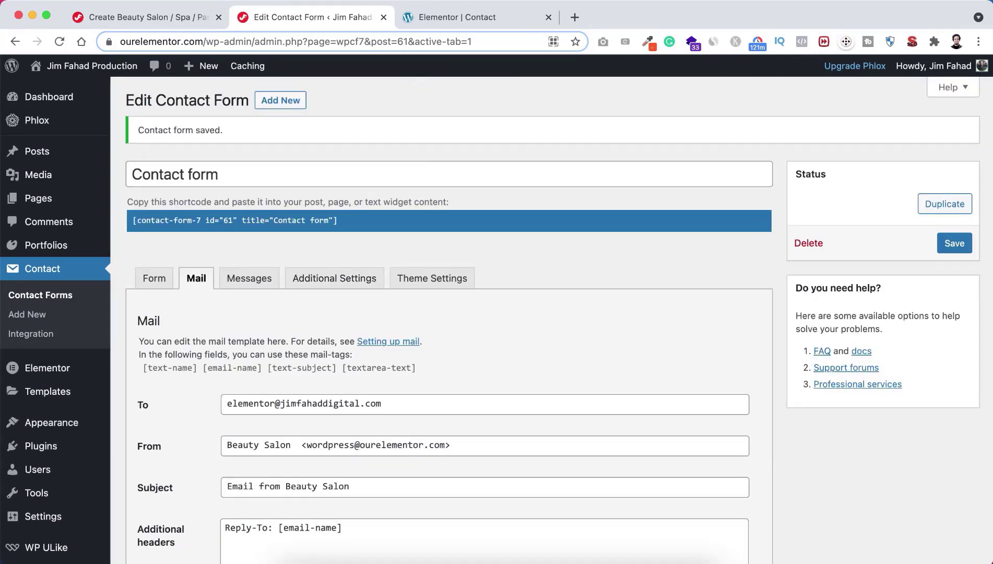
click(461, 11)
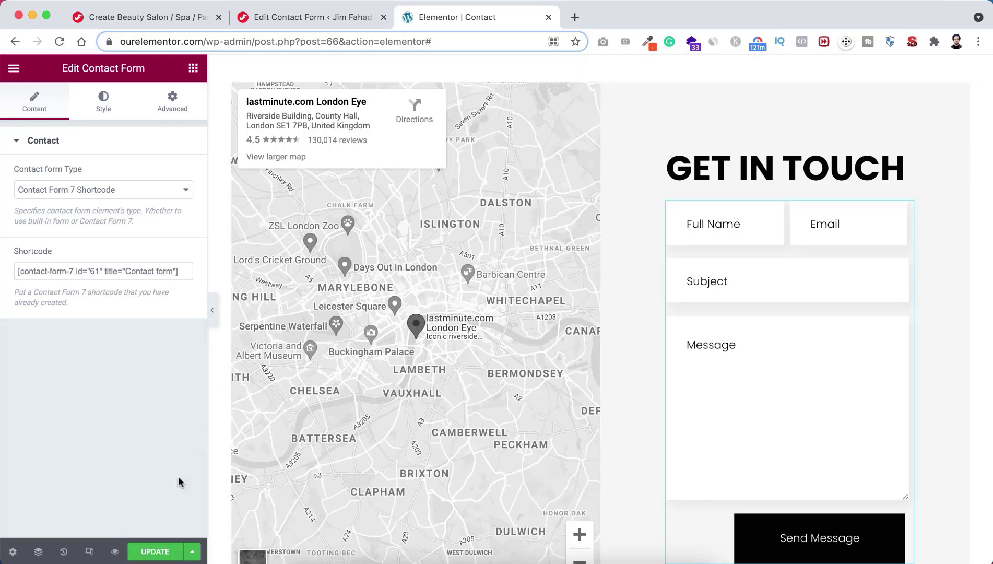
Step: Update the Contact page and open its live preview
click(157, 553)
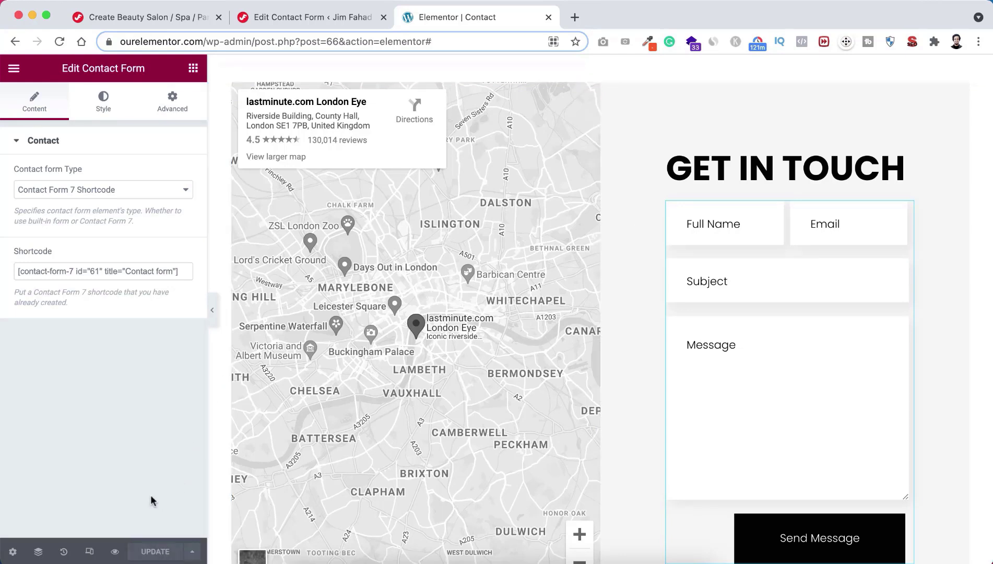
click(115, 551)
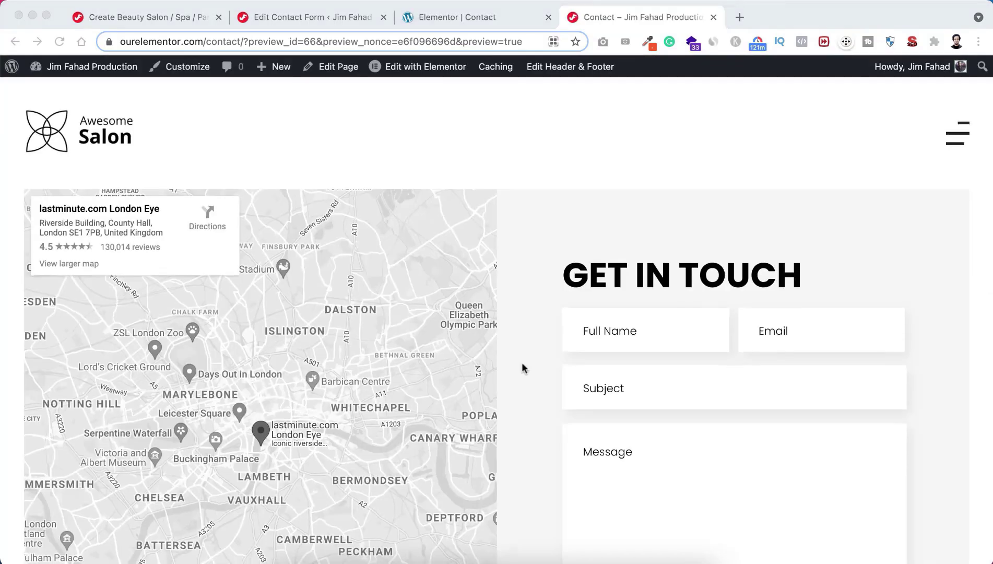
scroll(523, 369, down, 3)
scroll(523, 368, down, 3)
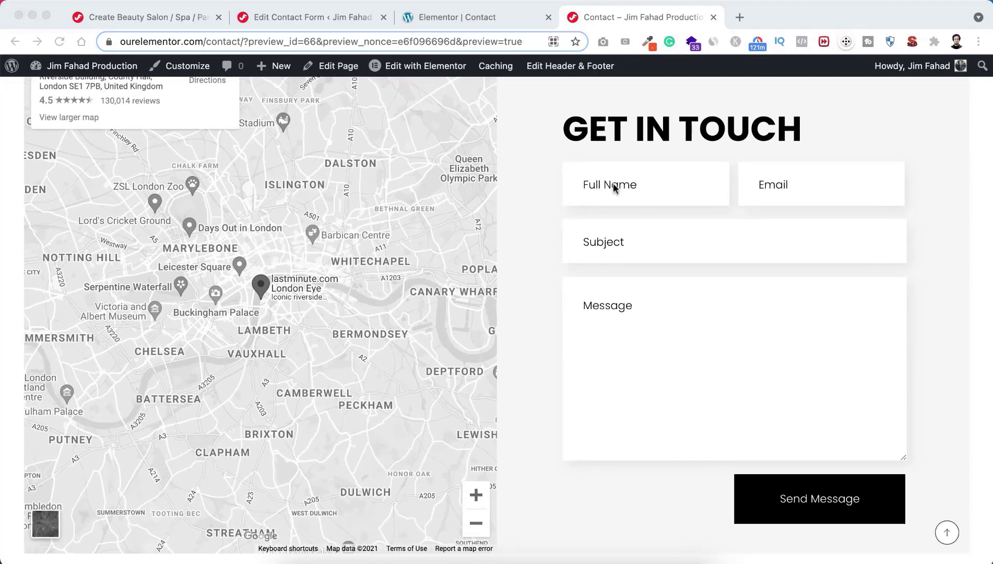
Step: Send a test enquiry with the sender's name and email, subject Hair Cut, message 'Can I get a schedule at 7PM?'
click(614, 186)
text(Jim Fahad)
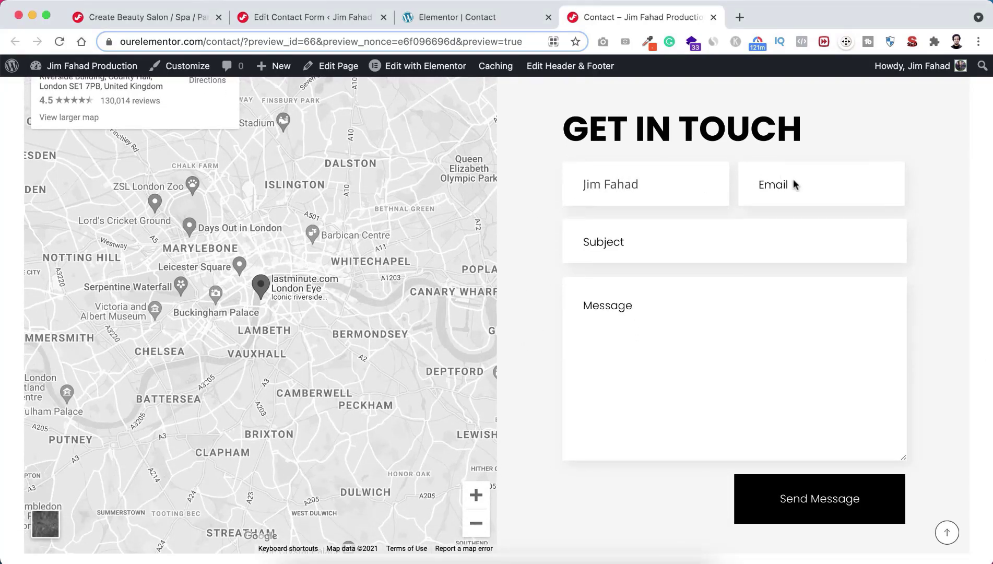
click(774, 185)
text(@jimfahaddigital.com)
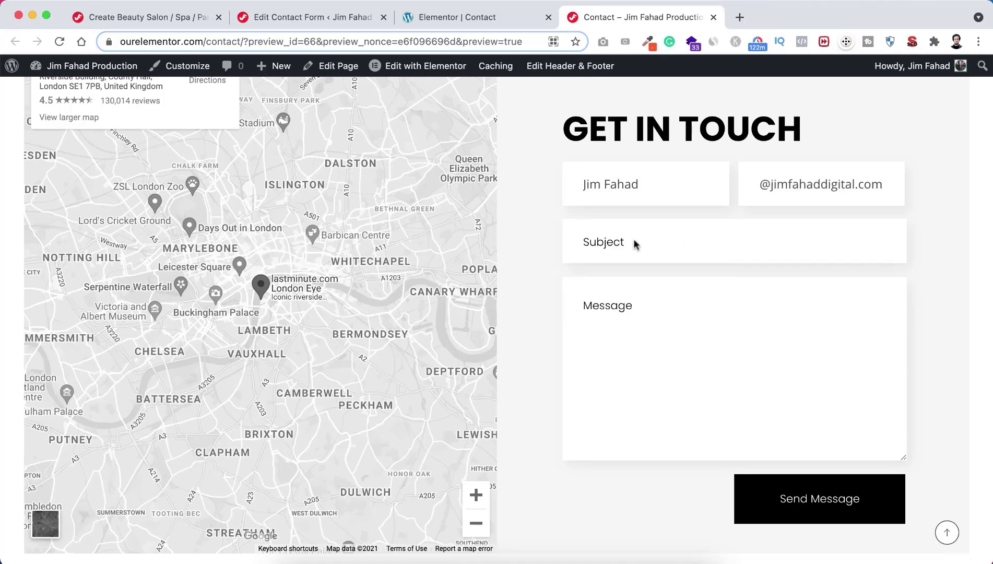
click(628, 243)
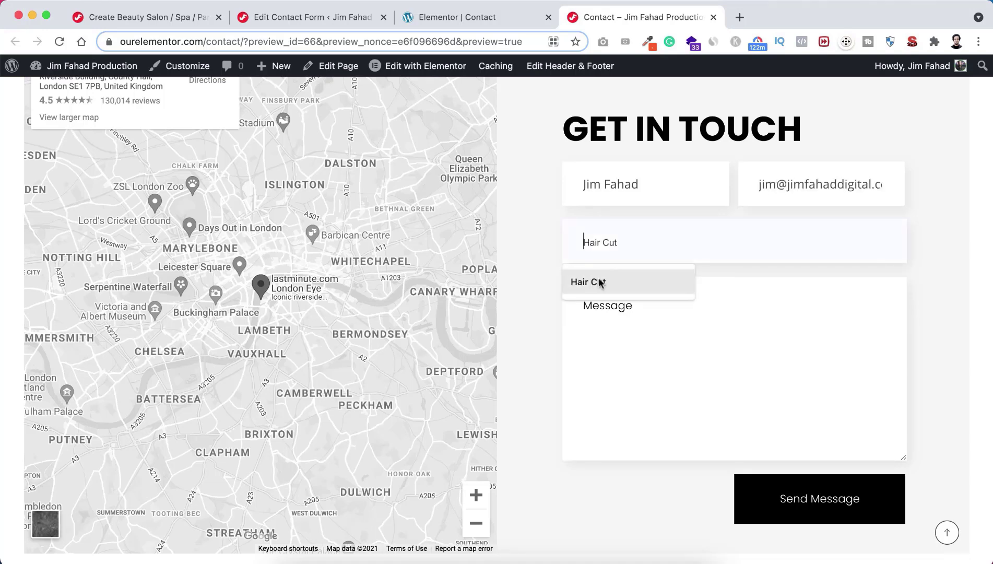
click(614, 284)
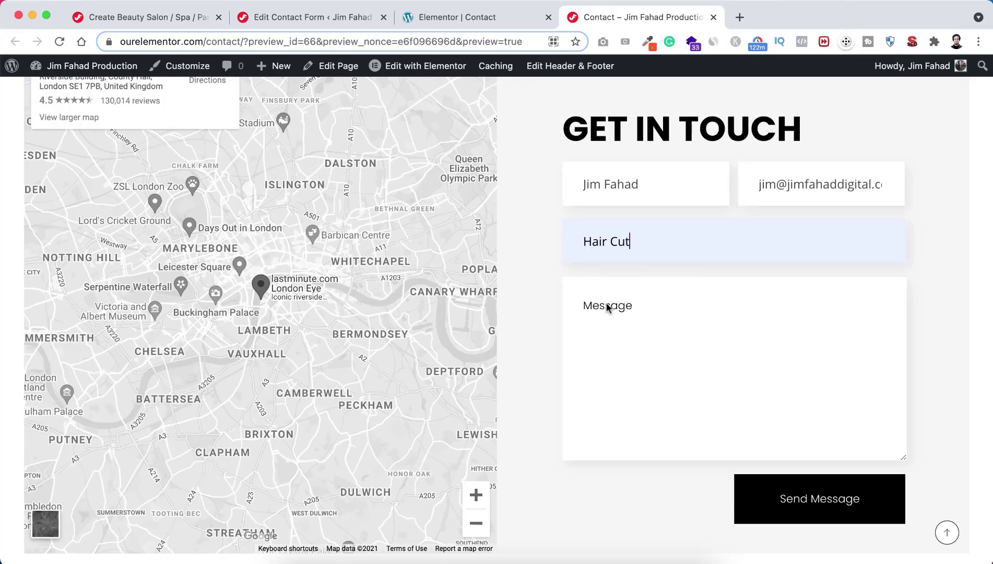
click(607, 307)
text(Can I get a schedule)
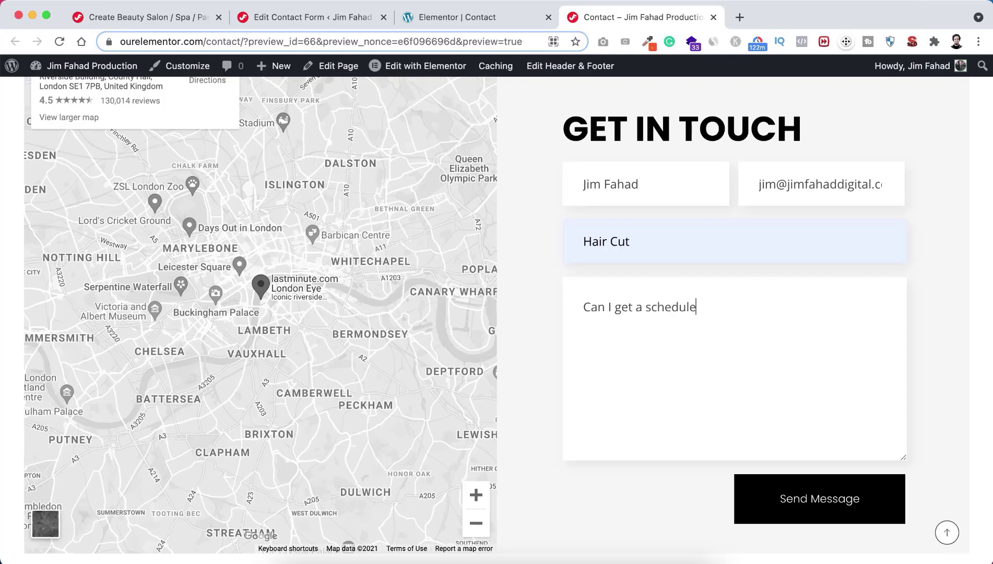
text( at 7PM?)
scroll(741, 433, down, 1)
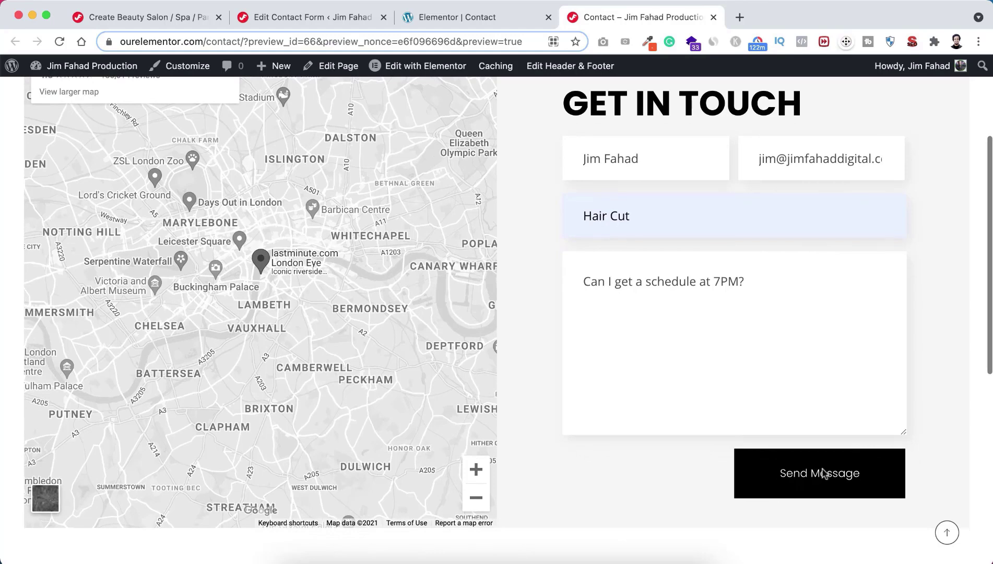
click(822, 473)
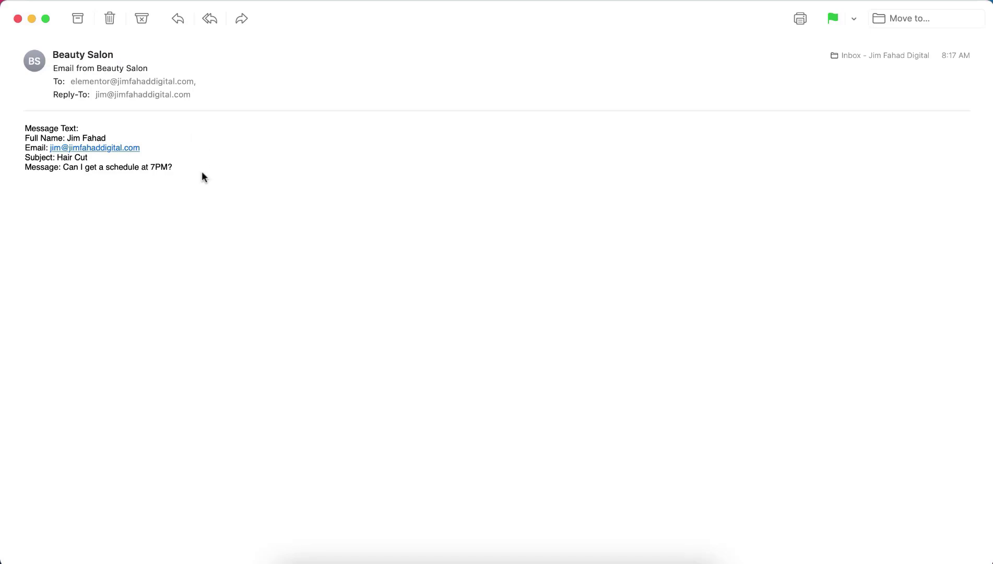
Step: Check the 'Email from Beauty Salon' message's fields in Mail, then return to the Contact page preview
mouse_move(119, 116)
click(319, 556)
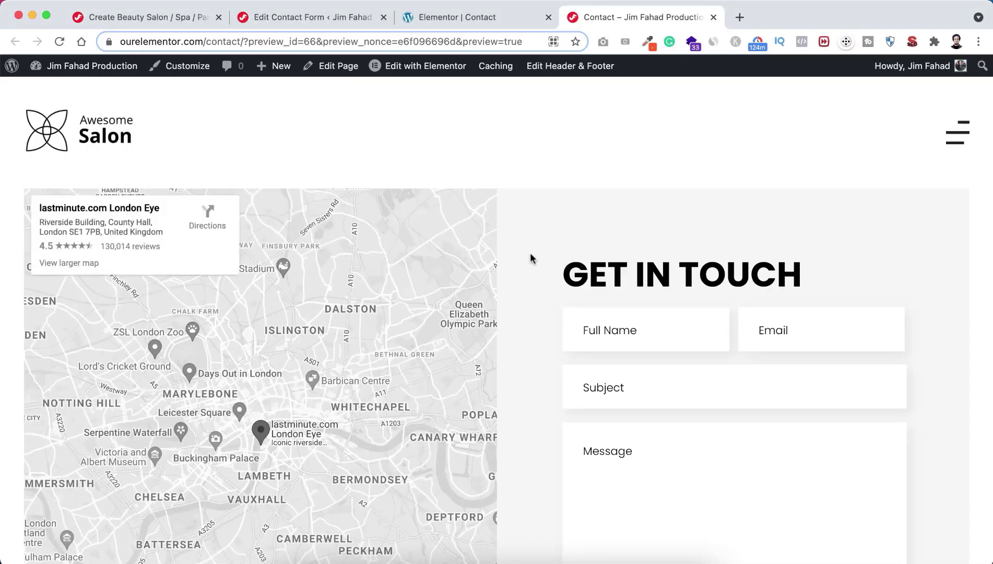
scroll(531, 258, down, 2)
scroll(531, 258, up, 2)
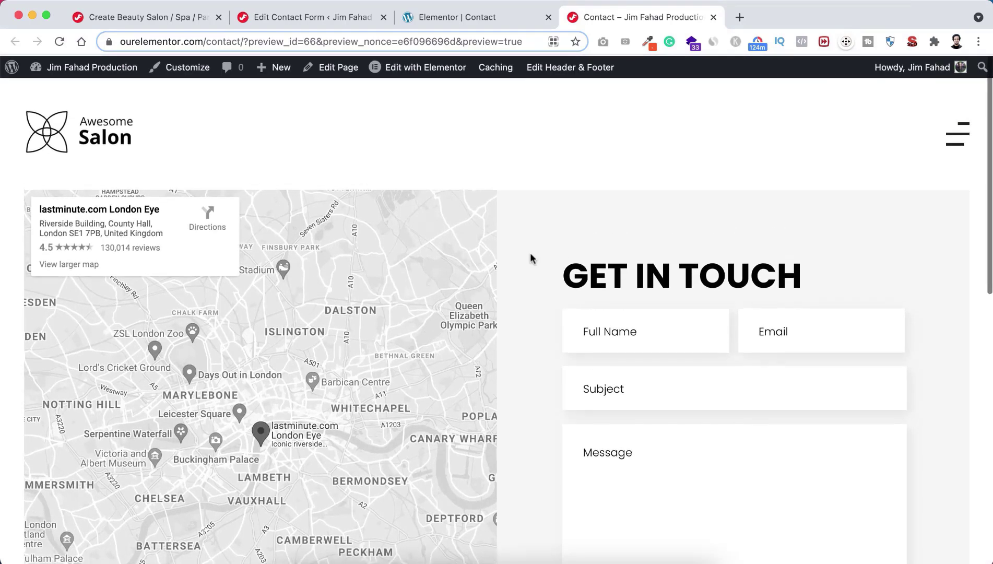
scroll(531, 259, down, 5)
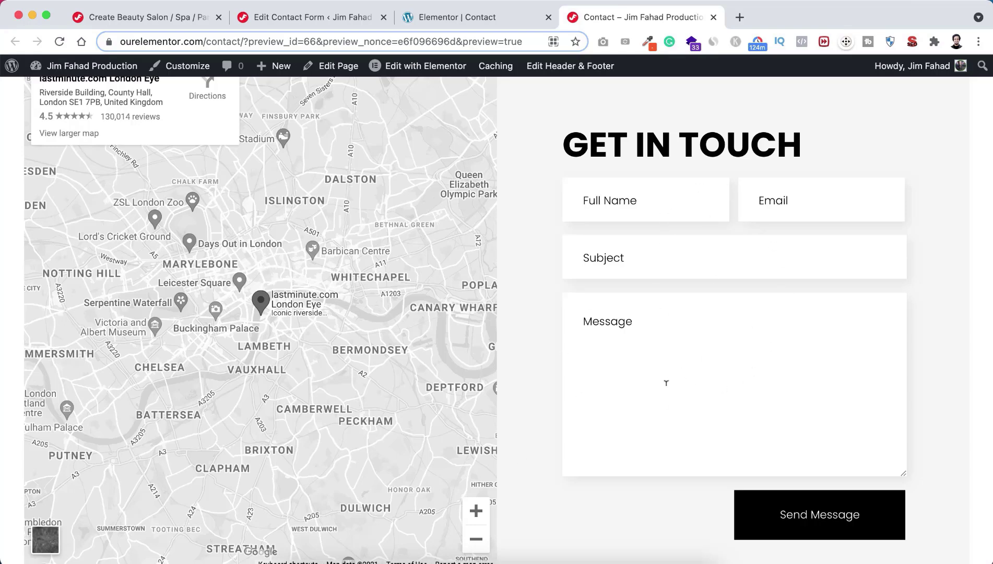
scroll(519, 458, down, 2)
scroll(520, 459, down, 2)
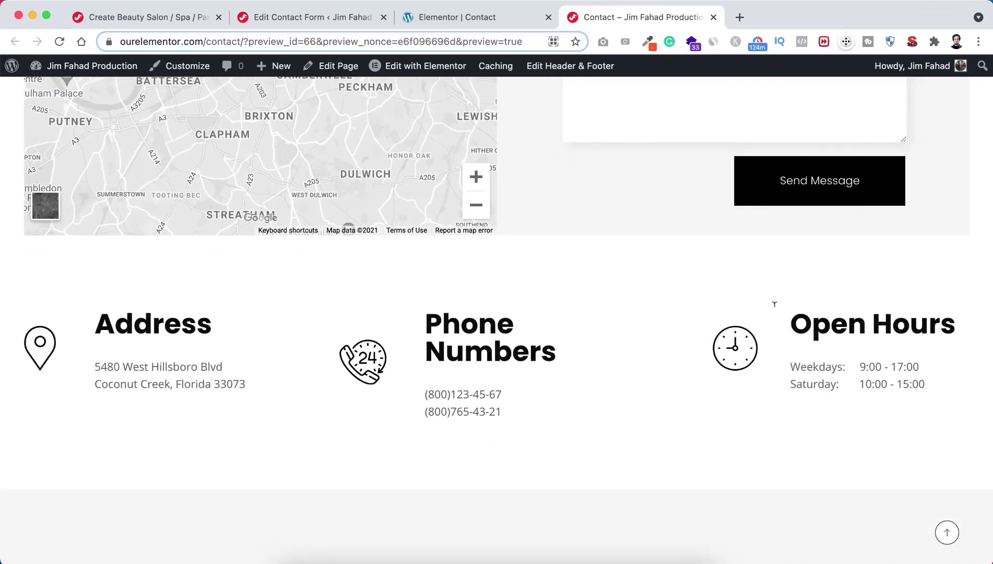
scroll(694, 410, down, 3)
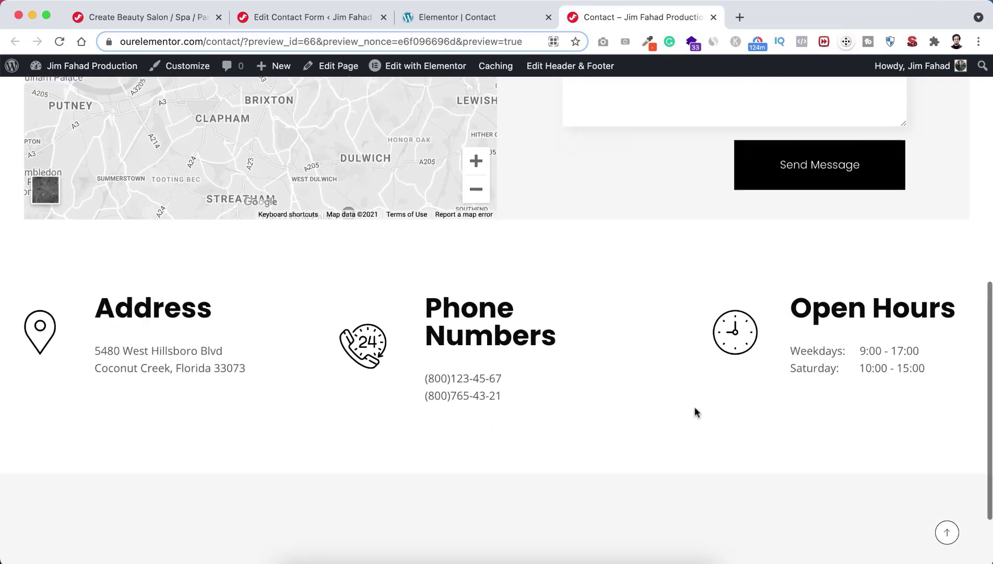
click(946, 533)
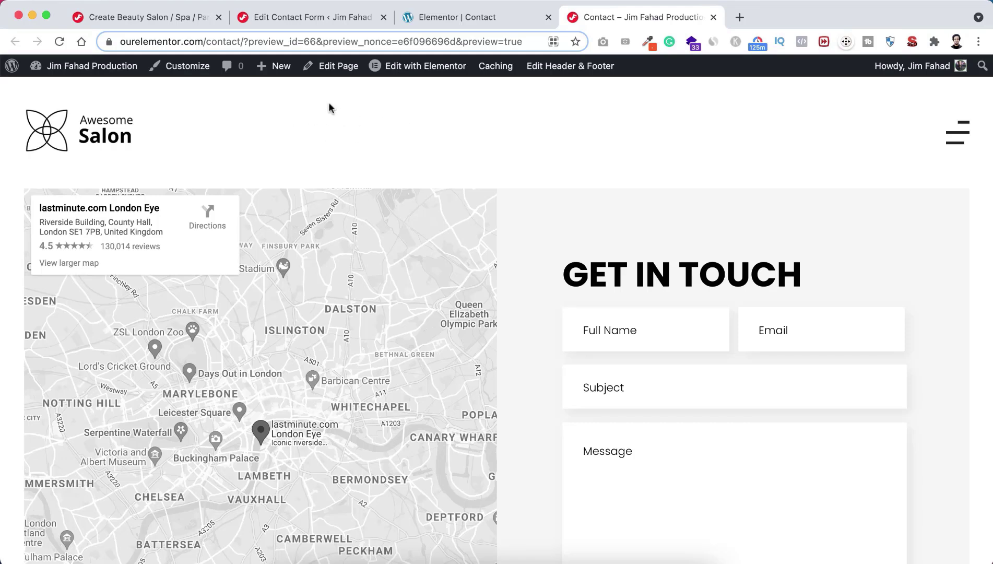
Step: Go to All Posts and scroll through the 12 published salon posts
click(339, 19)
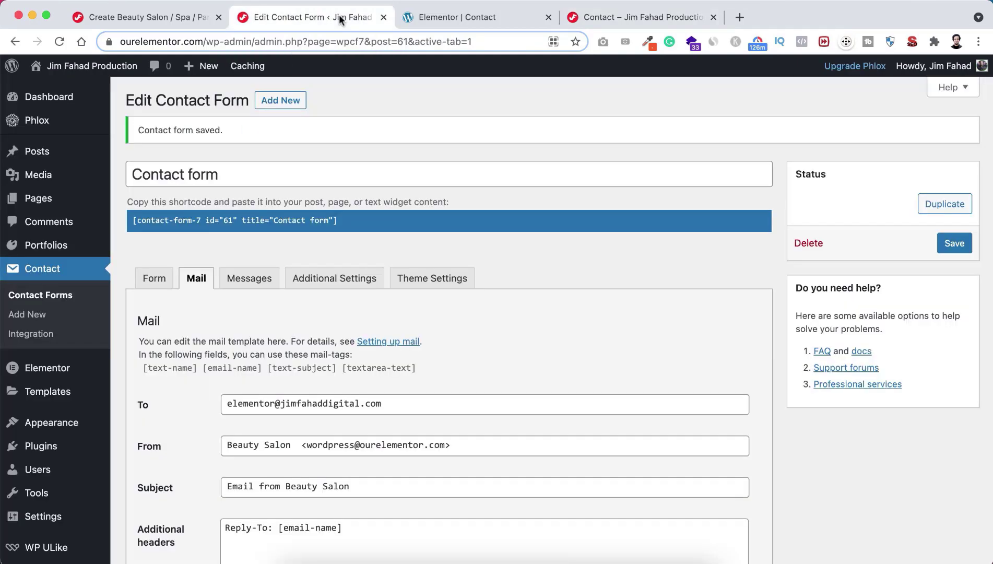
mouse_move(50, 152)
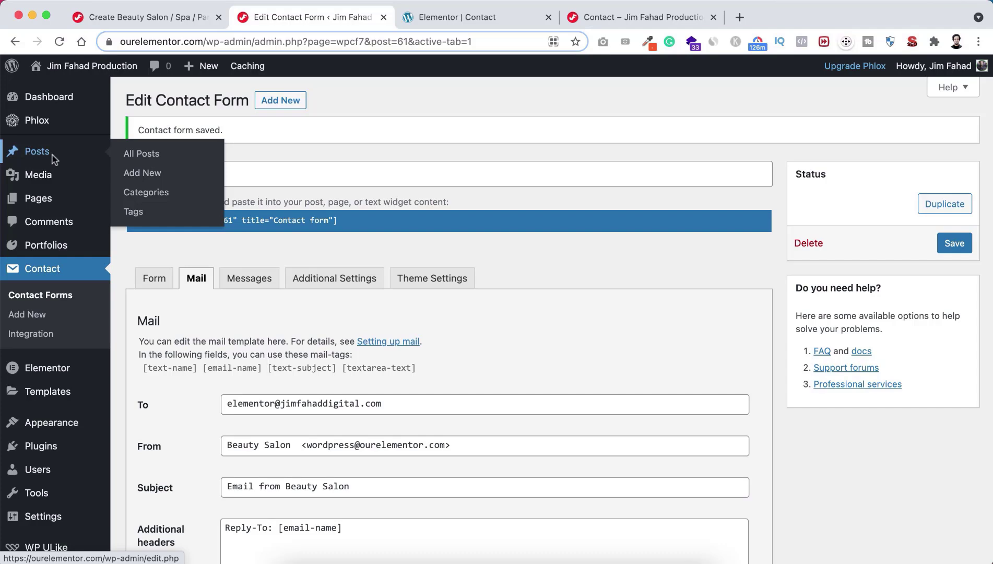
click(146, 155)
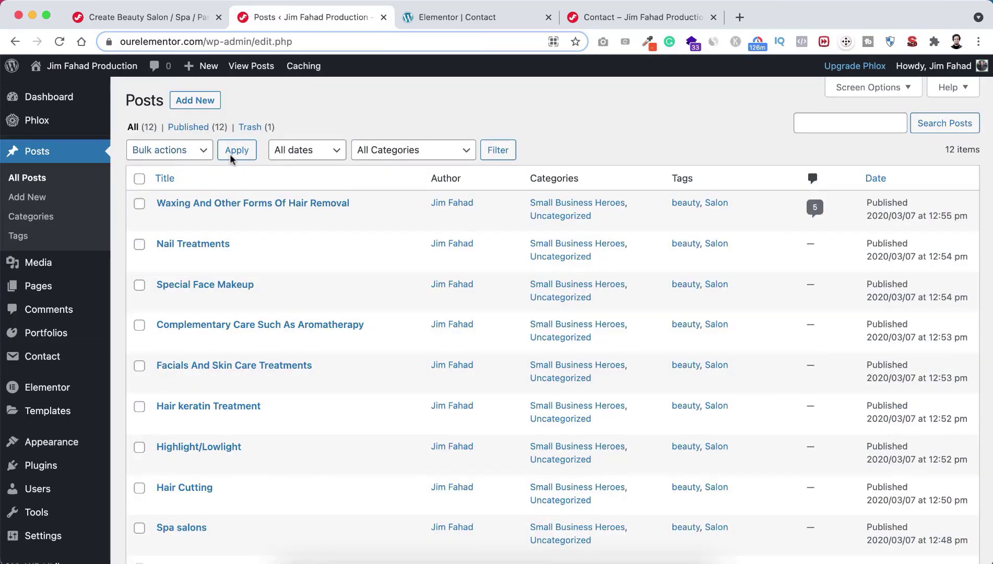
scroll(285, 286, down, 5)
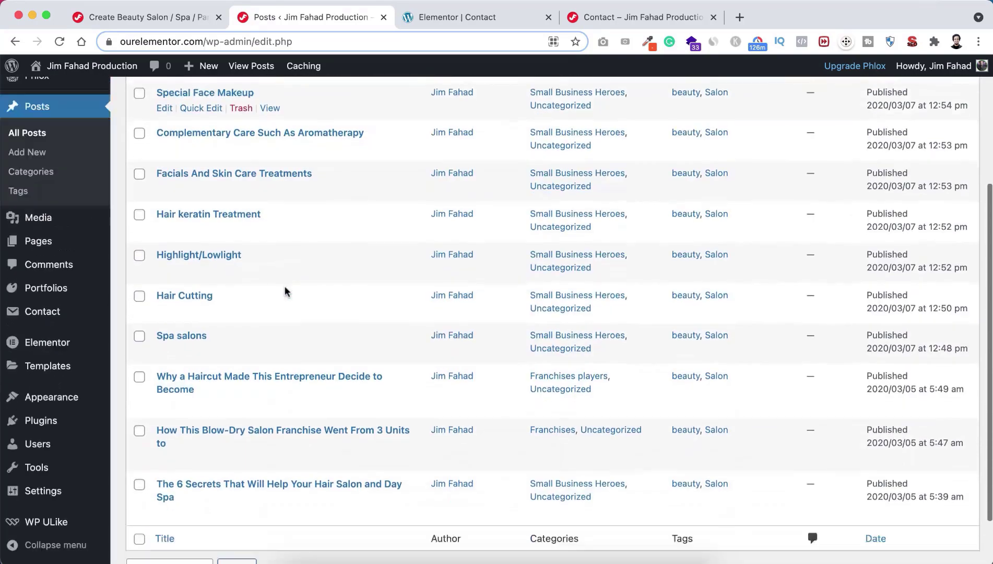
scroll(286, 290, down, 1)
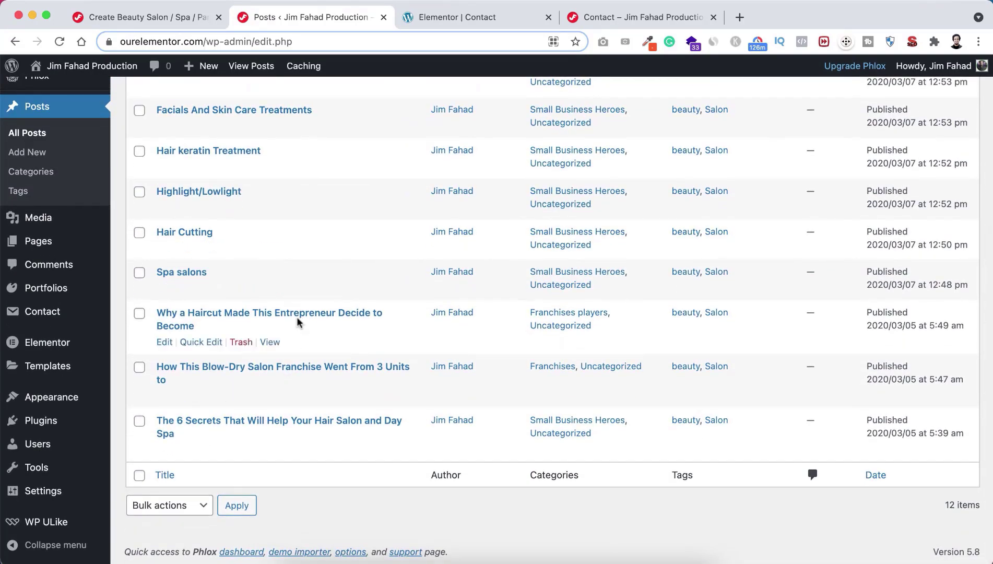
scroll(312, 261, up, 2)
scroll(312, 261, up, 5)
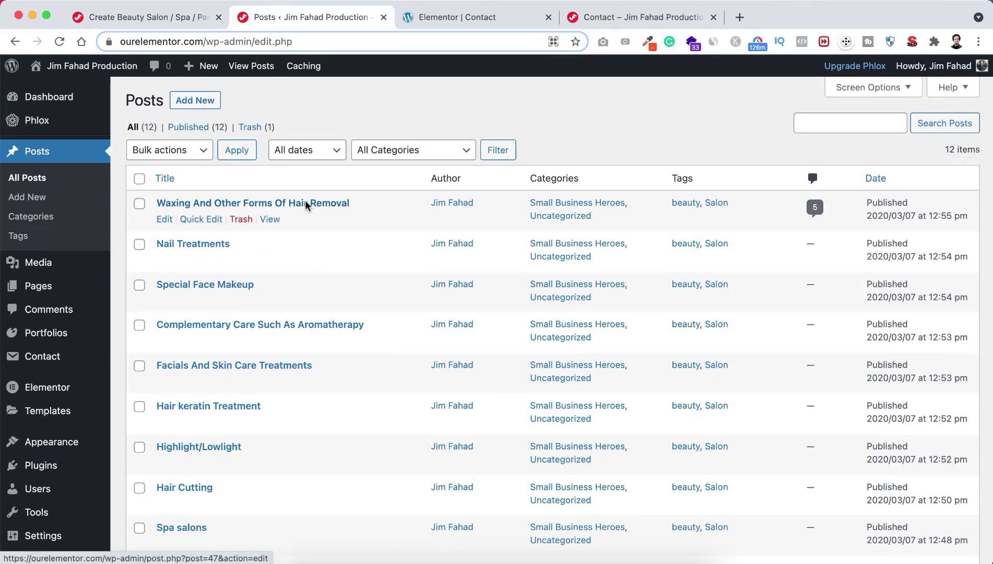
scroll(289, 438, down, 2)
scroll(289, 436, down, 3)
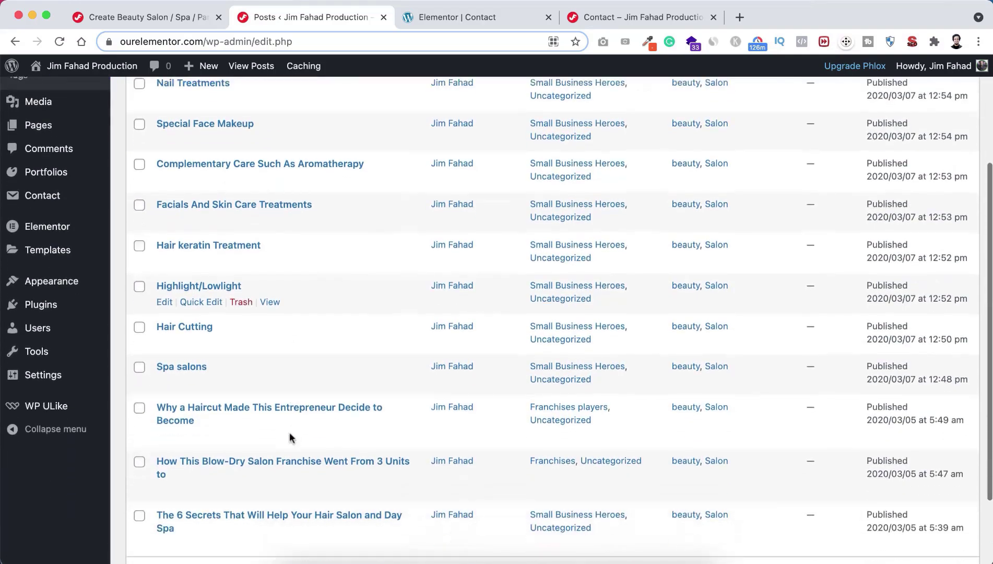
scroll(359, 268, up, 5)
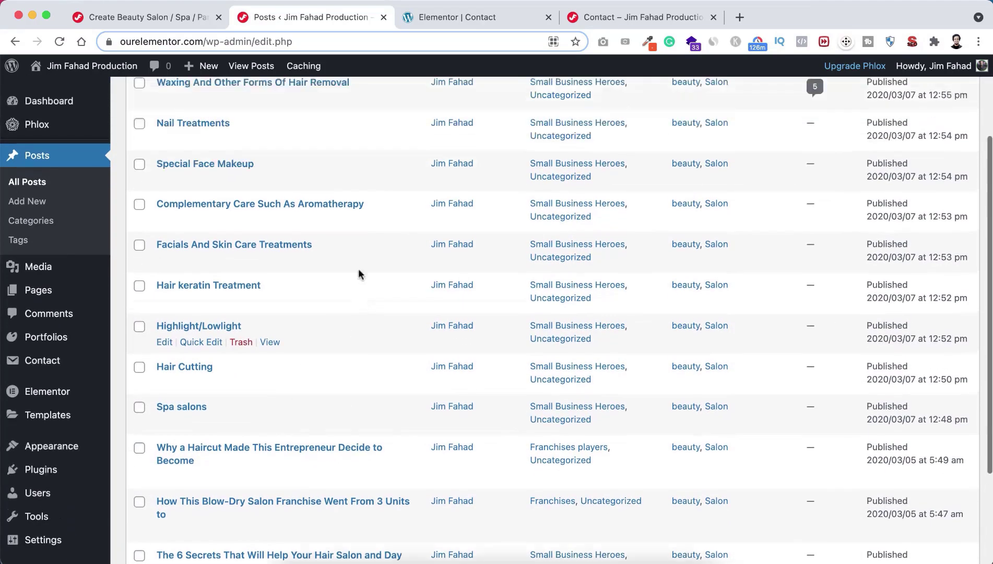
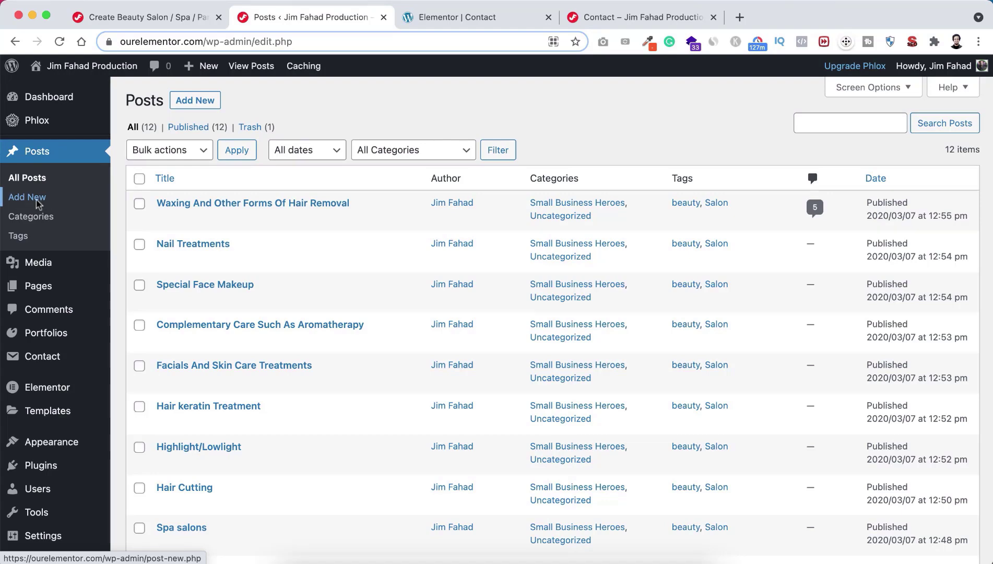
Step: Start a new blog post and dismiss the block editor welcome guide
click(201, 101)
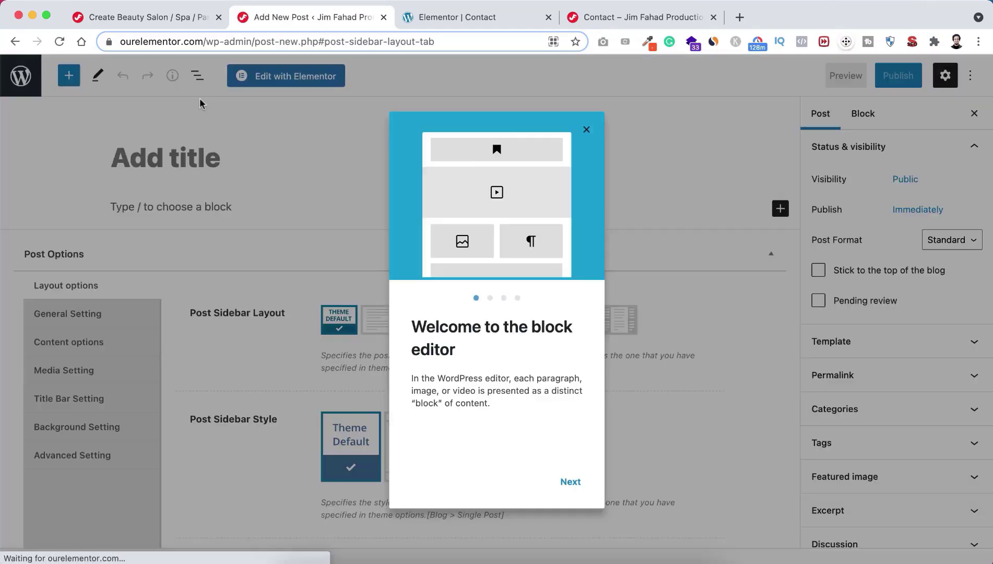
click(586, 128)
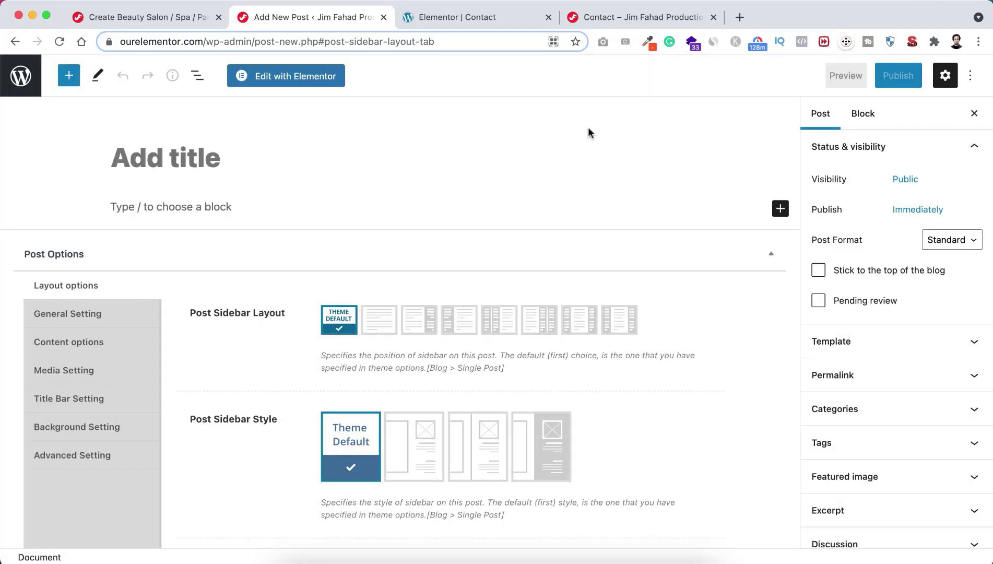
click(143, 161)
Step: Turn off Fullscreen mode and title the post 'Exotic Hair Cut'
click(971, 77)
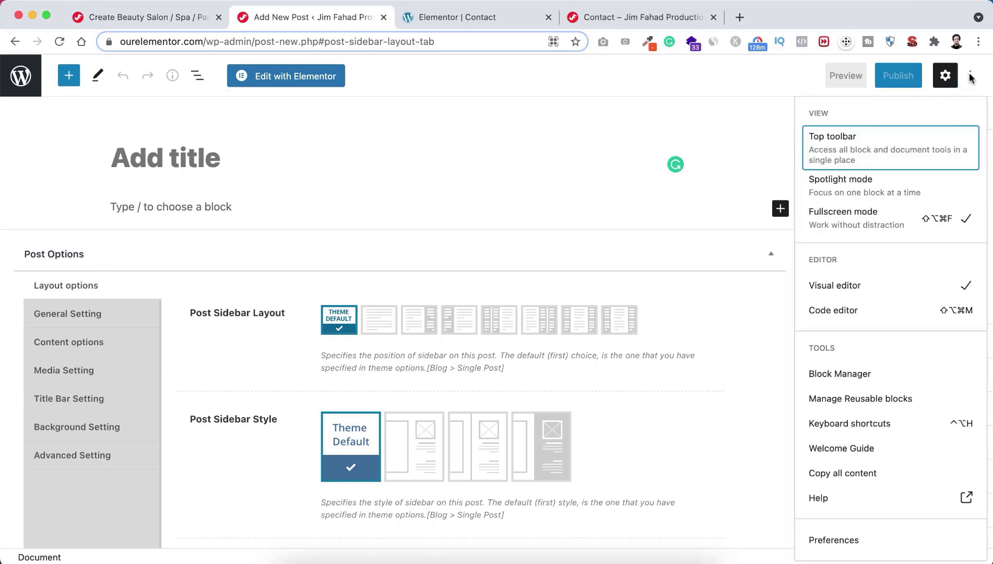
click(862, 213)
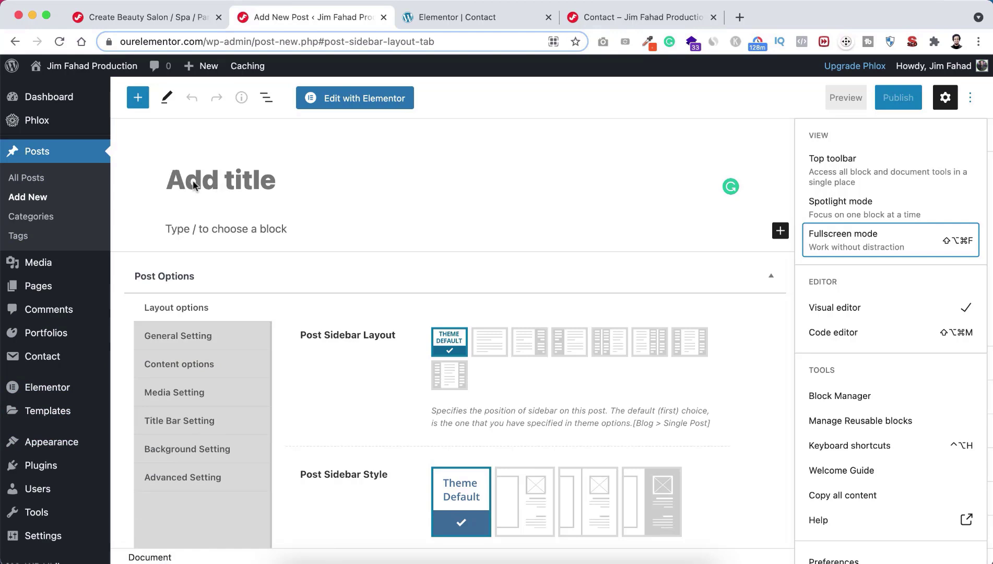
click(223, 185)
text(Ex)
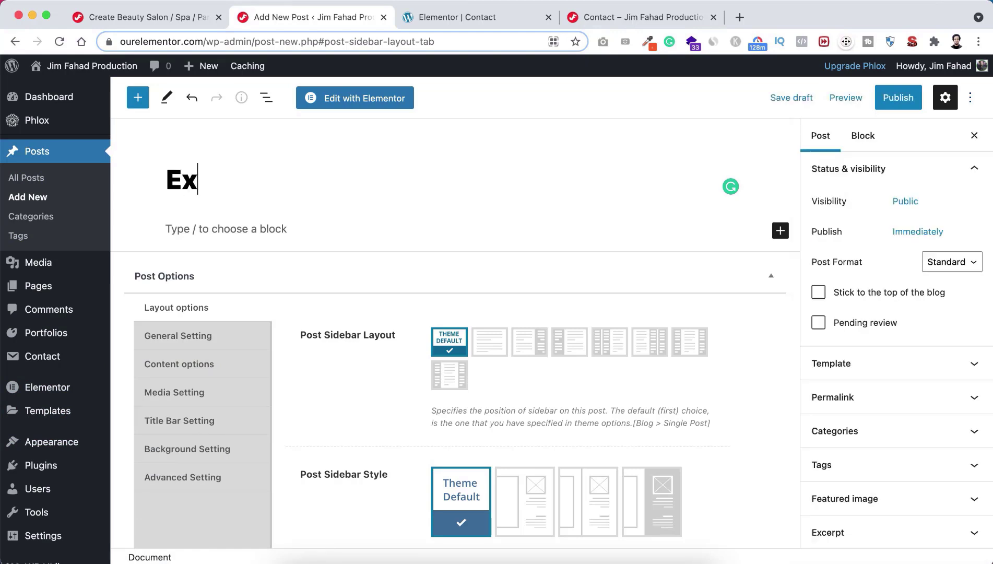
text(otic Hair Cut)
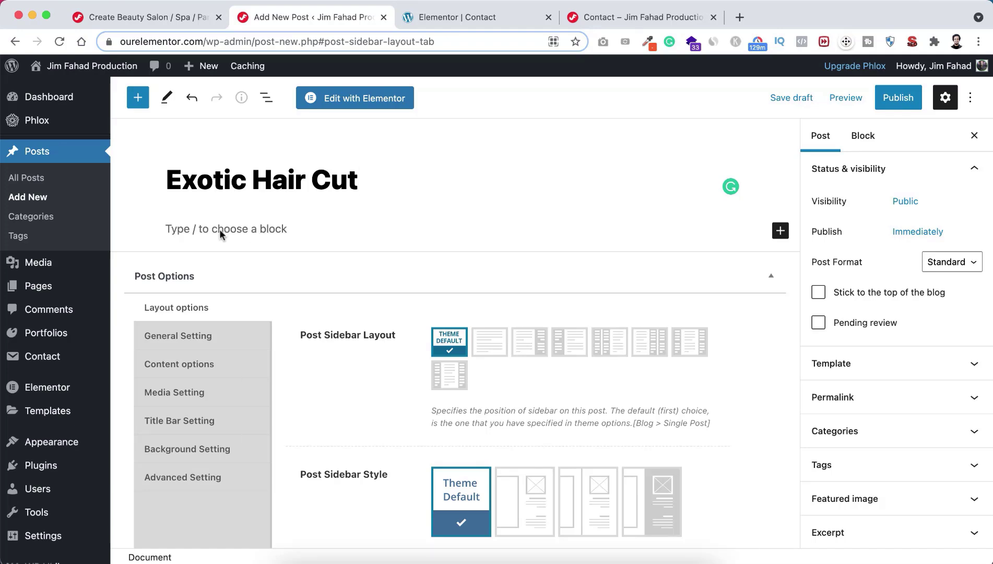
Step: Insert a Classic block in the post body and paste the keratin treatment article text
click(237, 229)
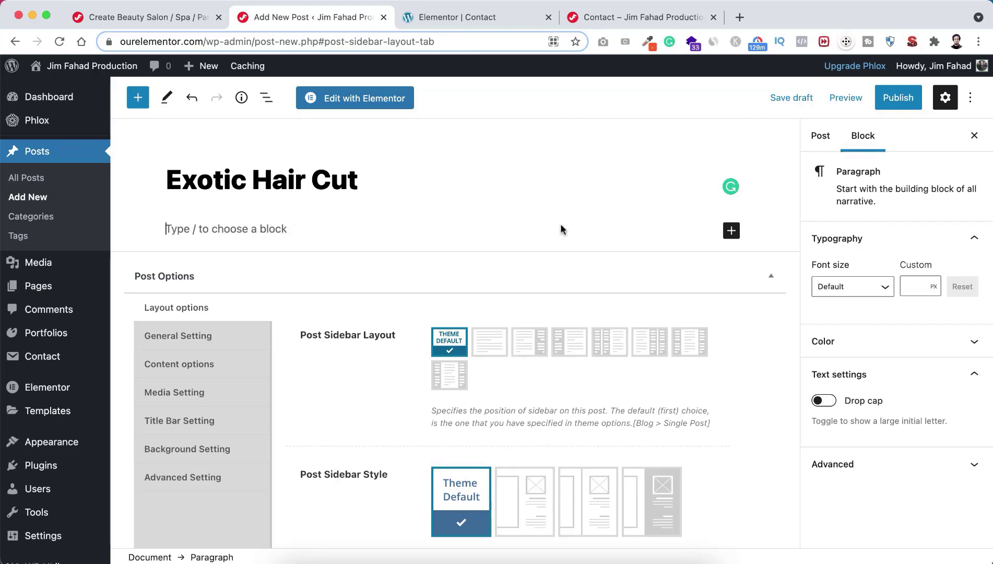
click(732, 230)
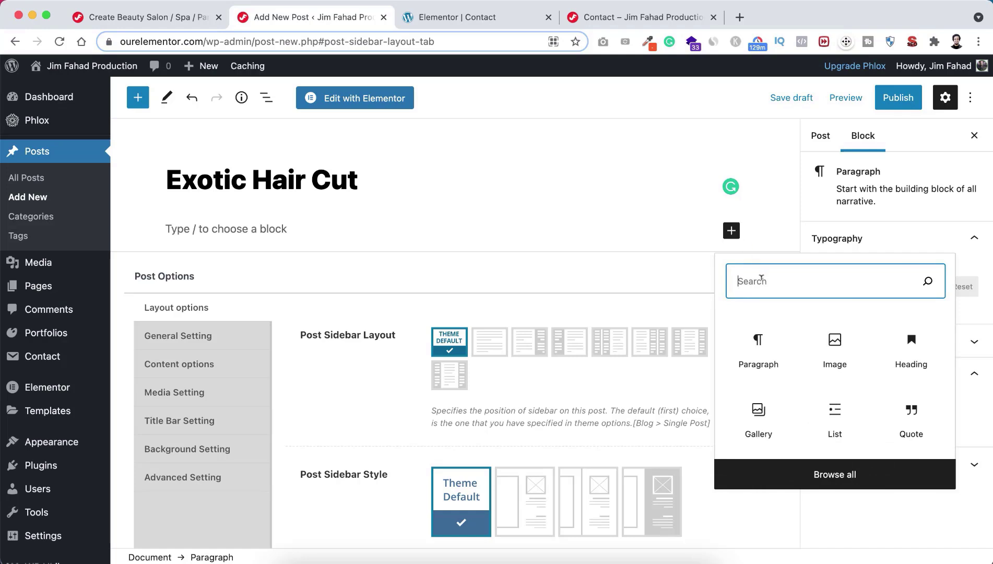
text(classi)
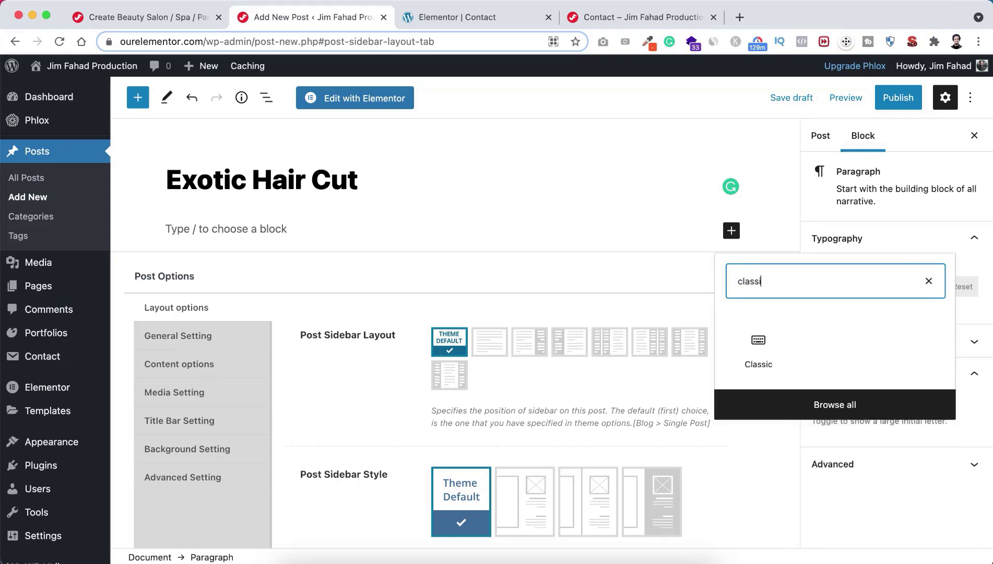
click(766, 343)
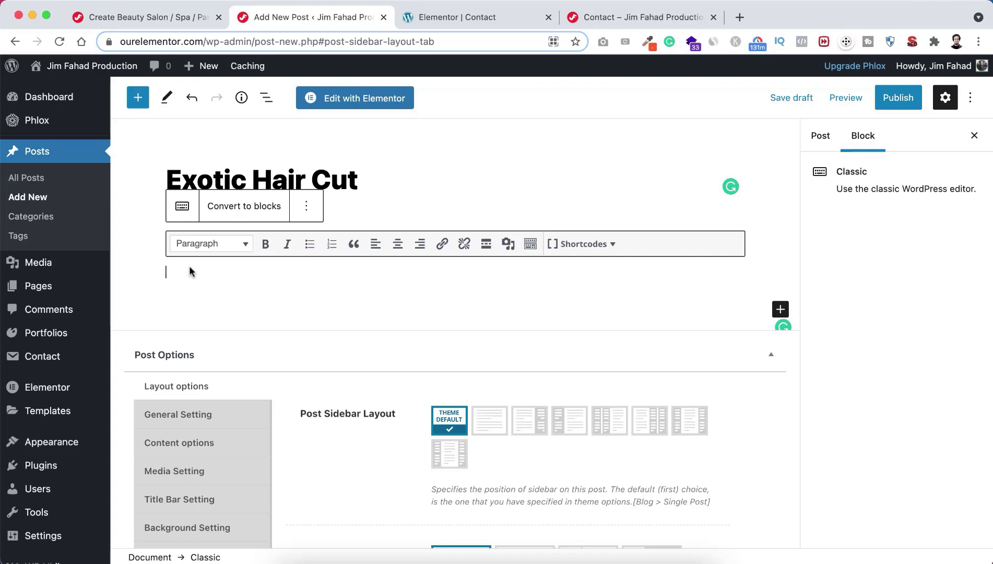
key(super+v)
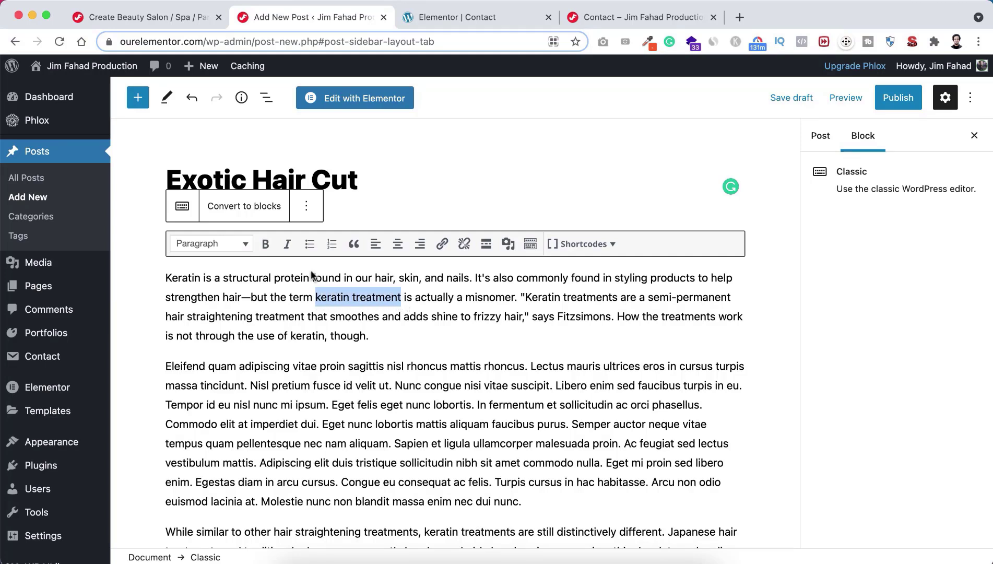
Step: Bold 'keratin treatment' and italicise 'through the use of keratin'
click(267, 243)
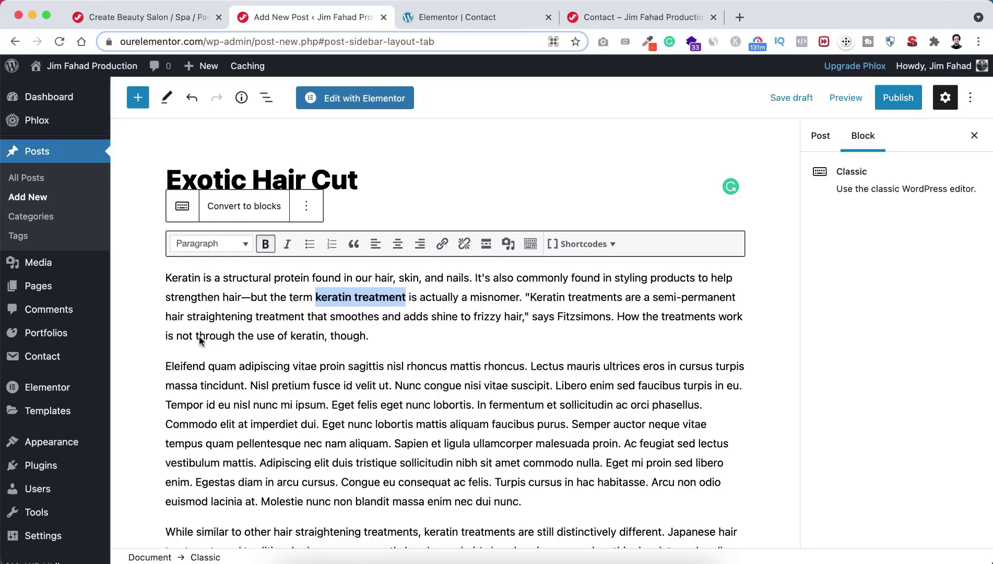
drag(196, 337, 324, 338)
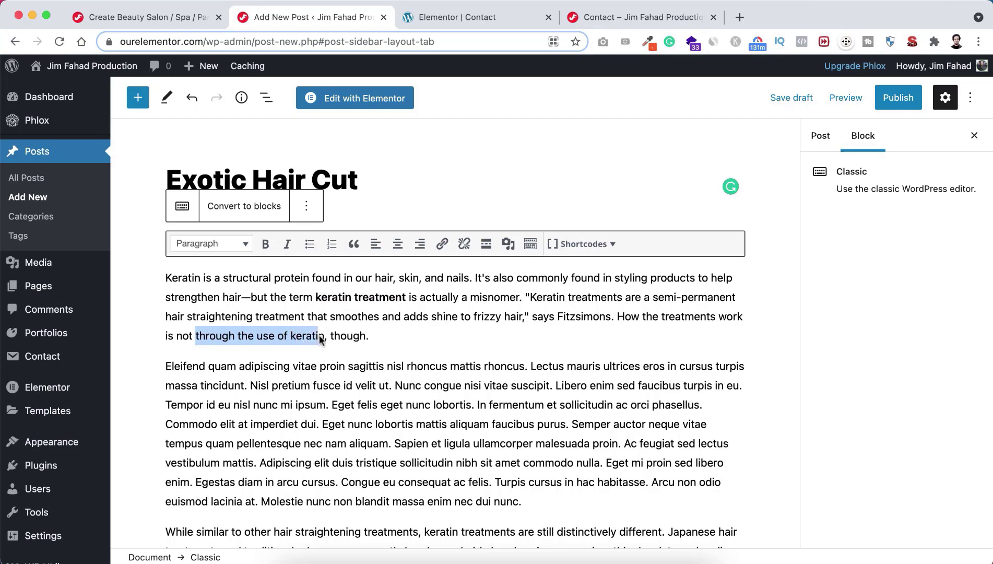
click(287, 244)
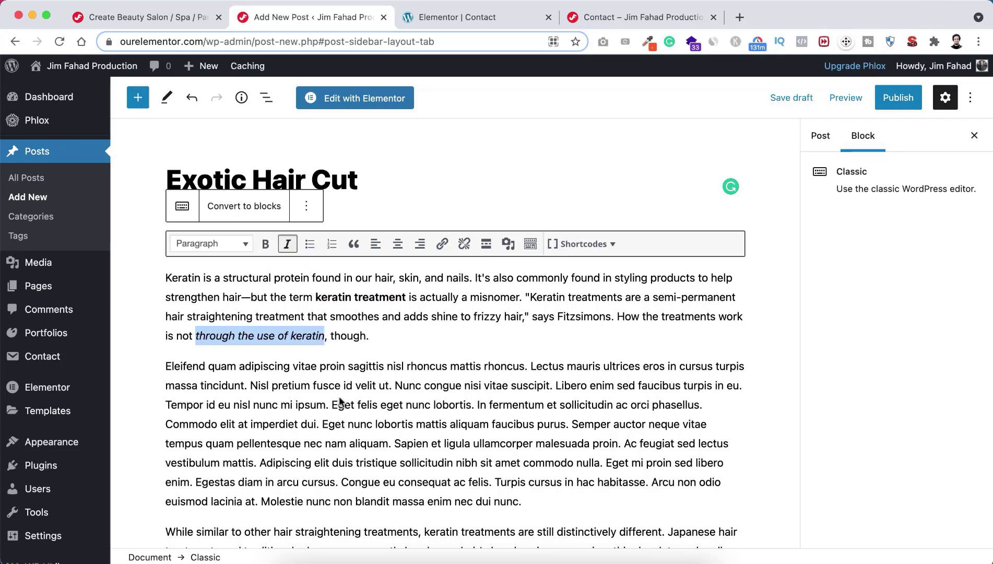
click(316, 389)
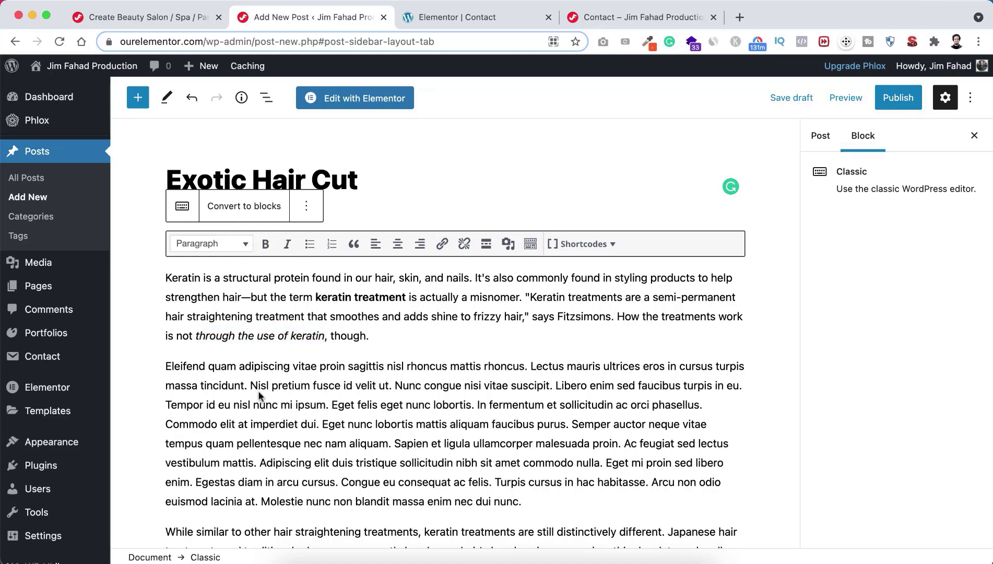
Step: Link 'Nisl pretium' to the author's website and add an empty line after the first paragraph
drag(251, 387, 309, 388)
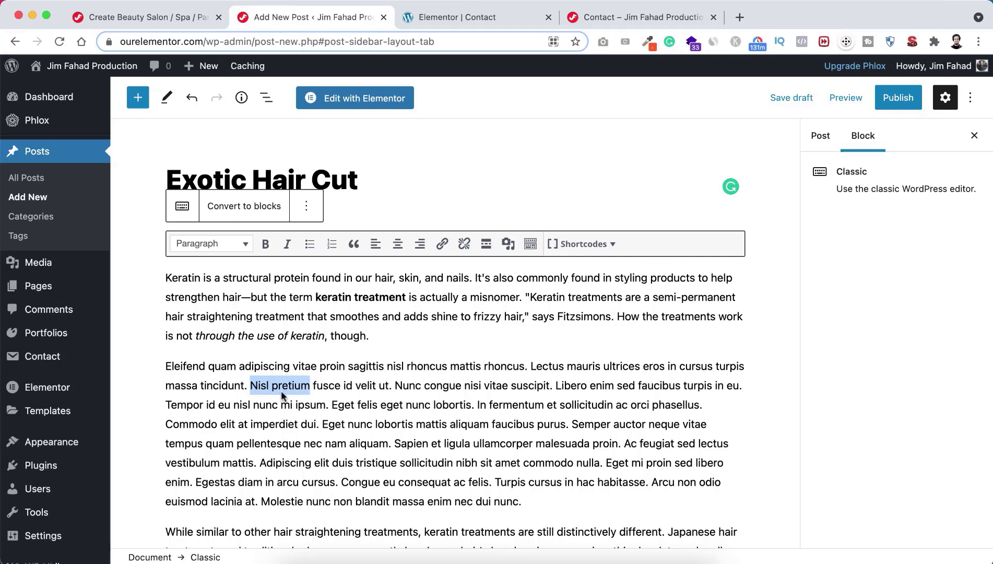
click(441, 244)
text(h)
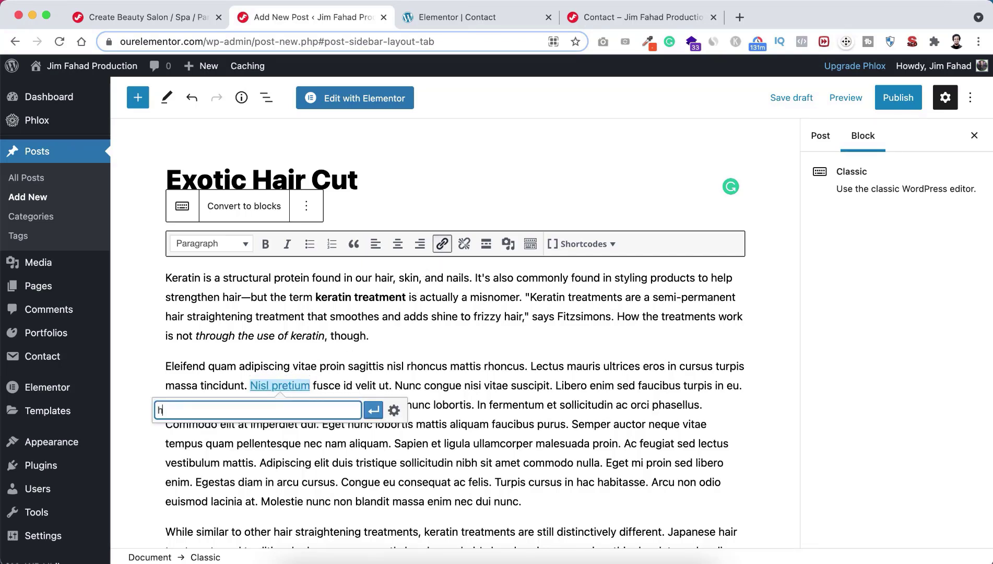
text(ttps://jimfaha)
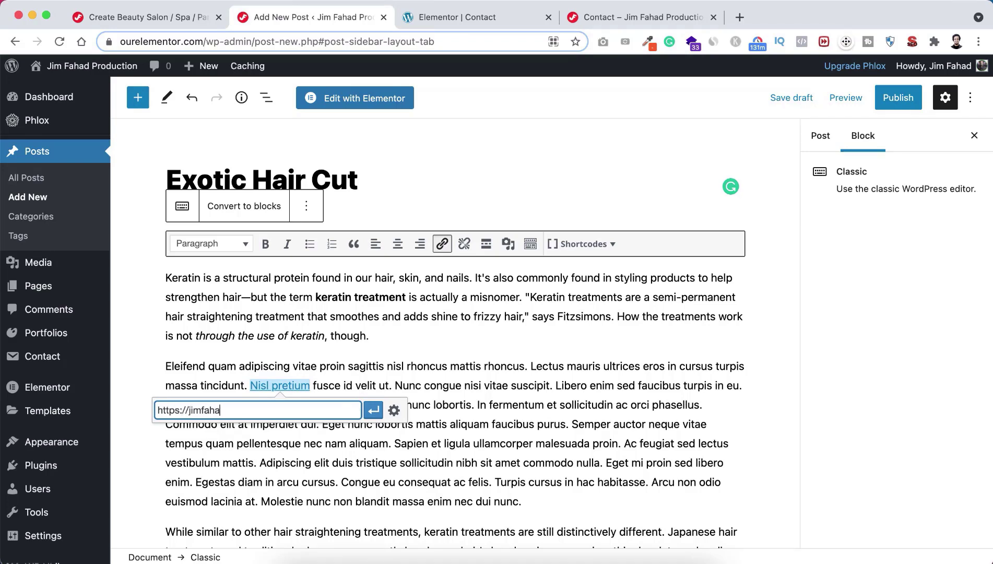
text(ddigital.com)
key(Return)
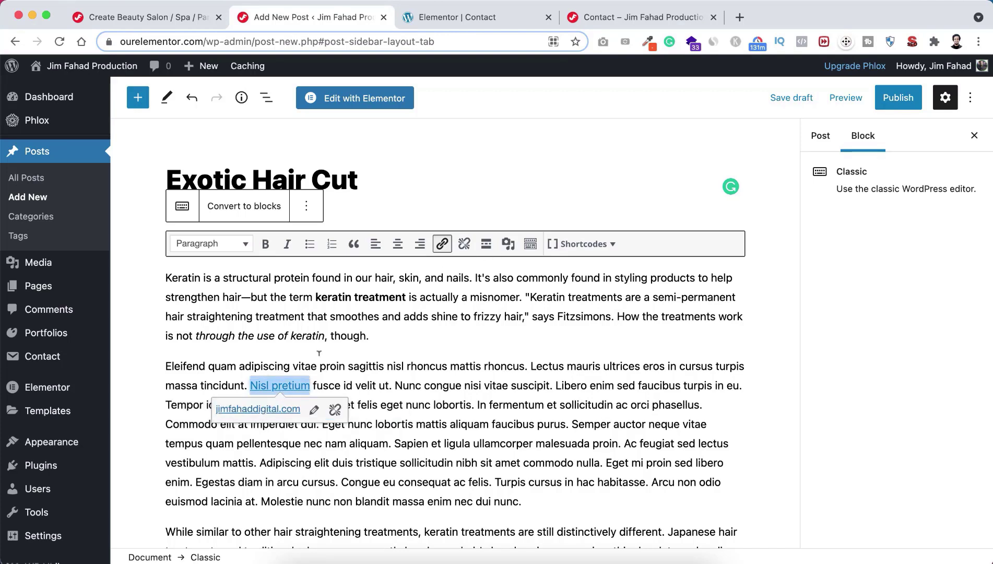
click(335, 385)
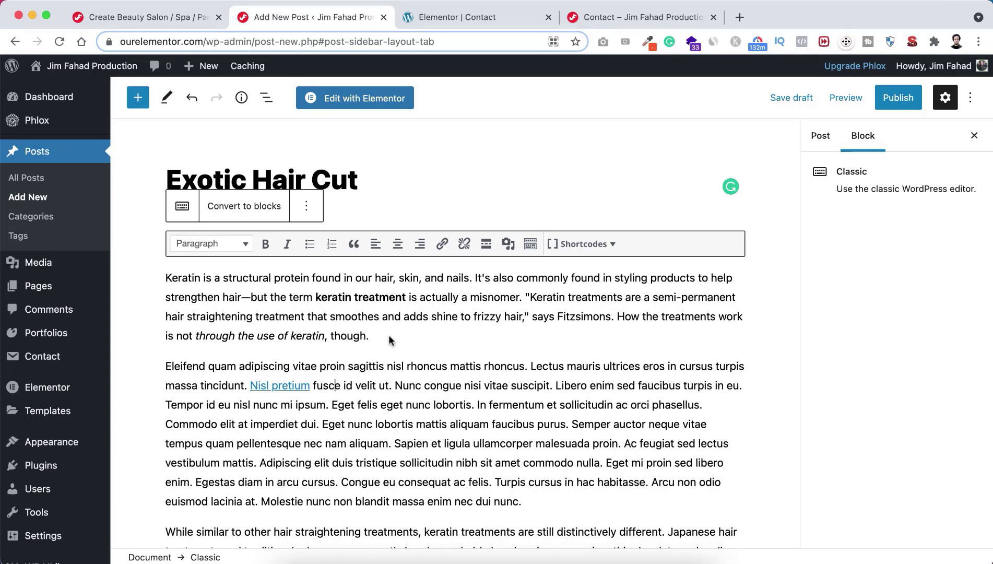
key(Return)
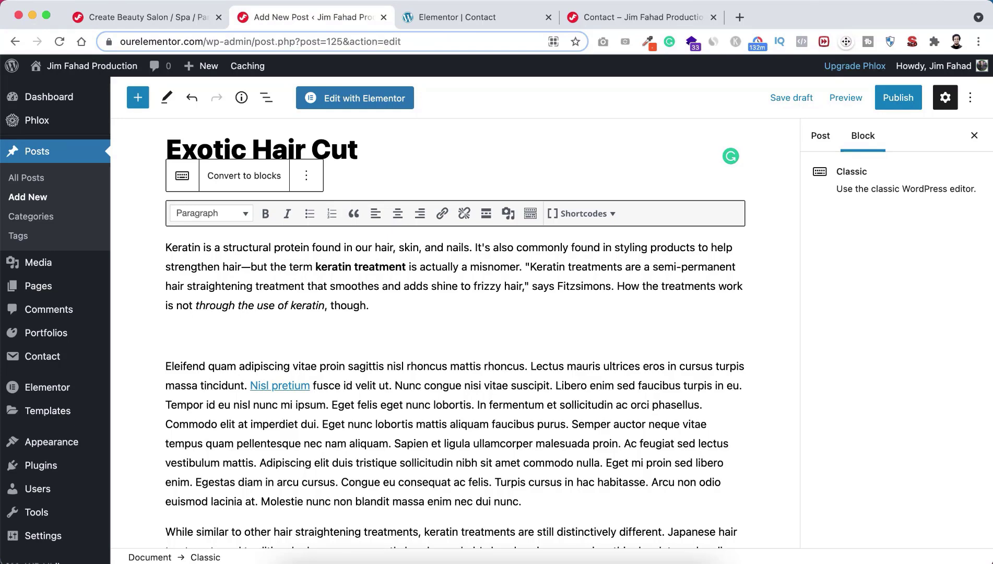
Step: Remove the extra blank line between the first two paragraphs
key(BackSpace)
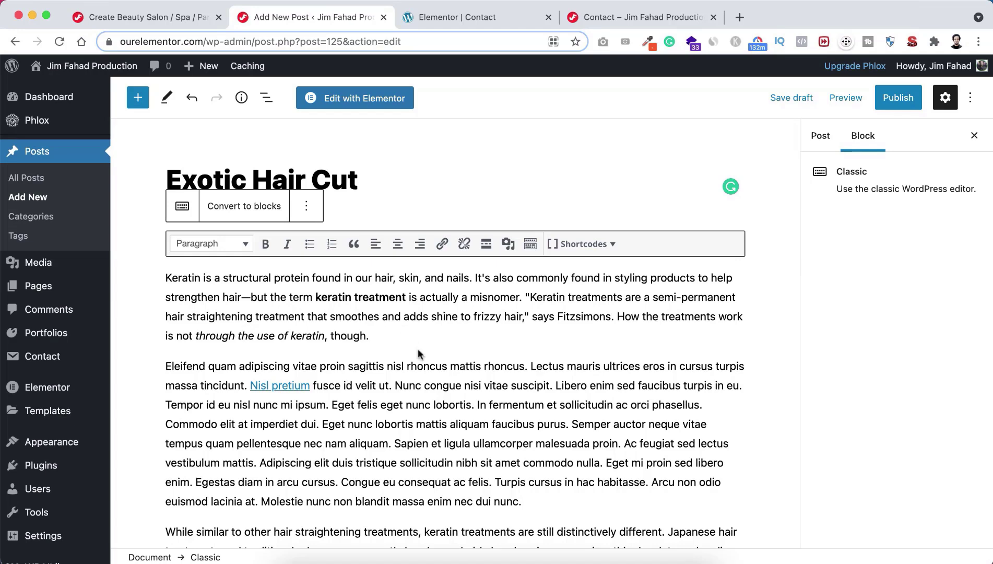
scroll(428, 427, down, 3)
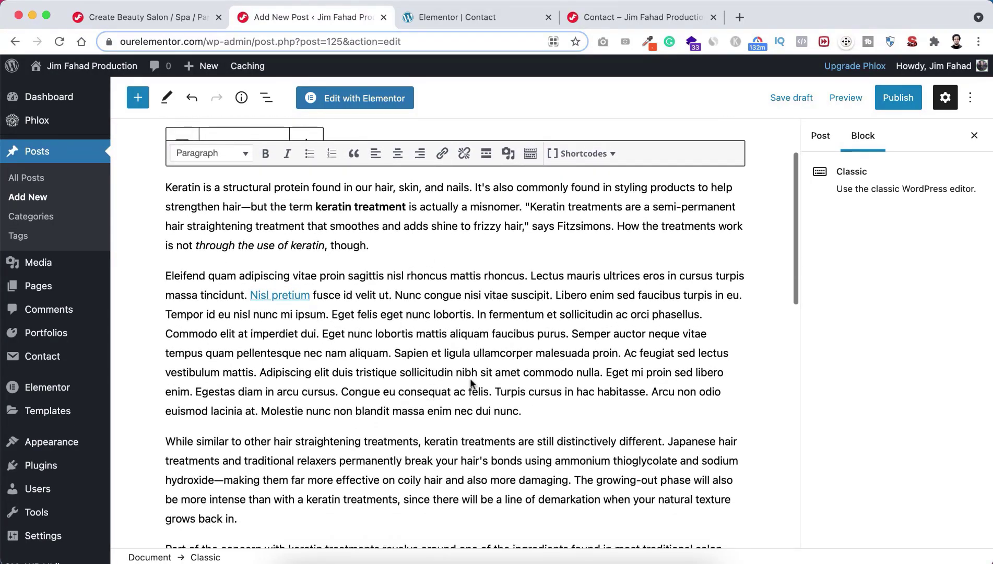
scroll(440, 308, up, 3)
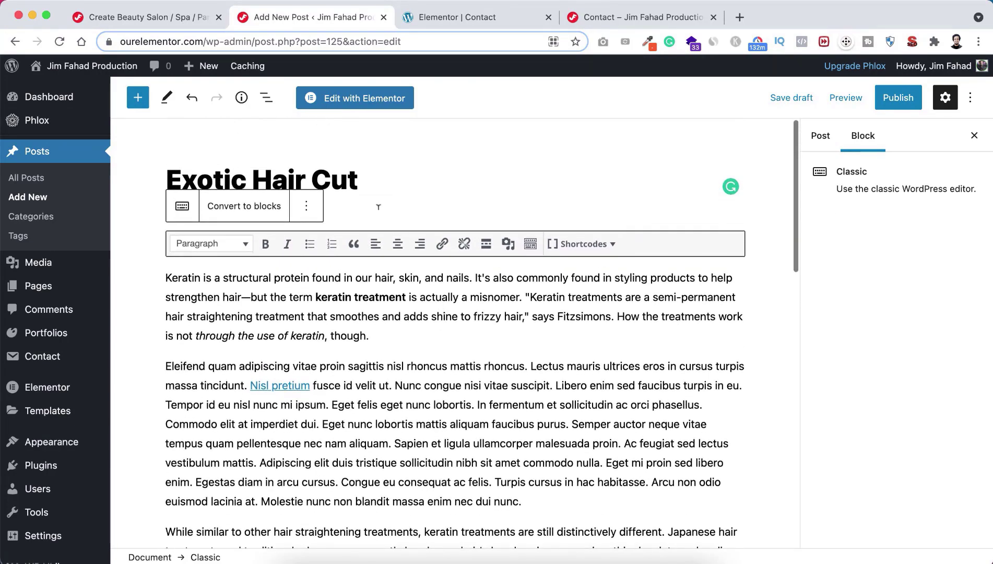
click(373, 174)
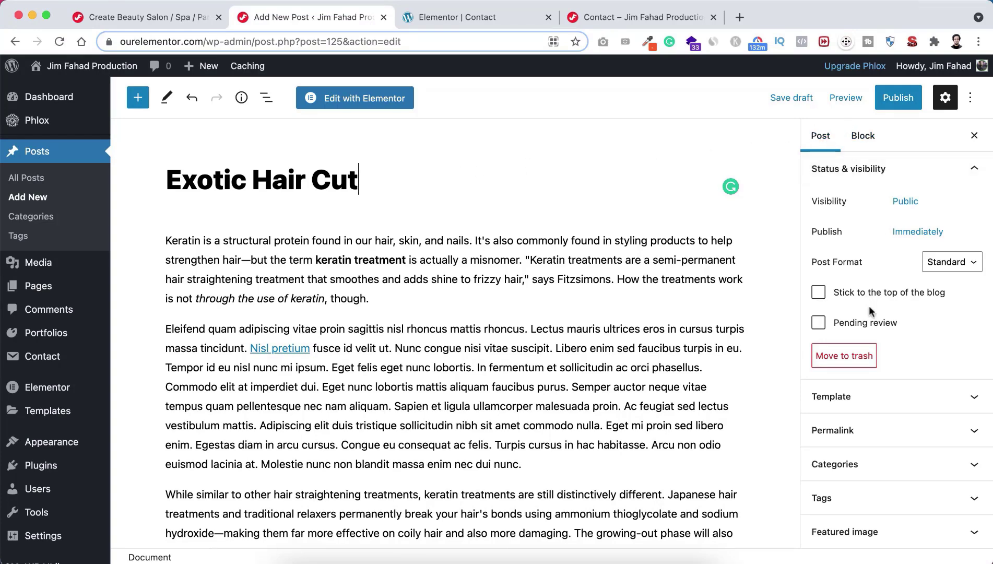
scroll(881, 428, down, 3)
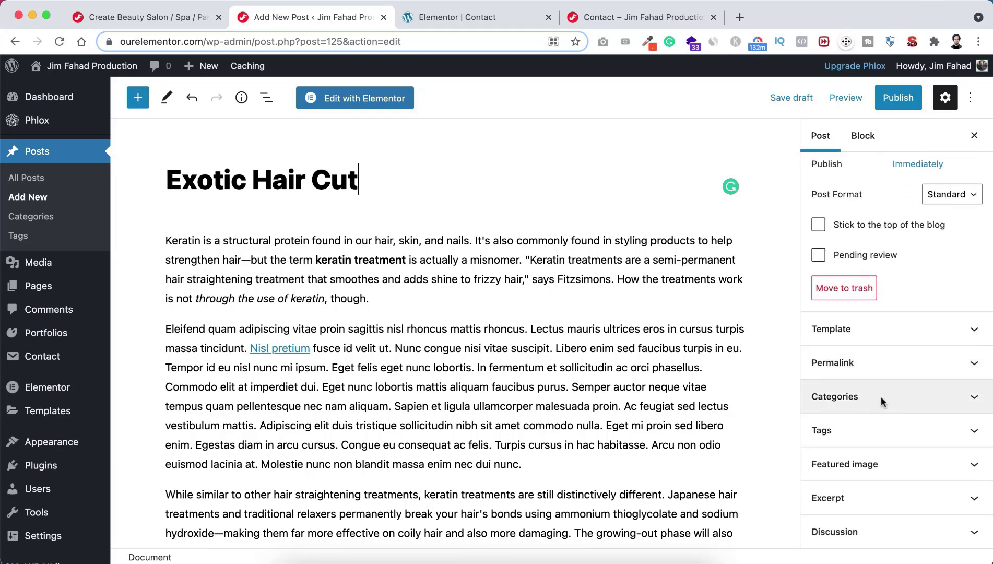
Step: Create a new category named Exotic and tick it for the post
click(893, 400)
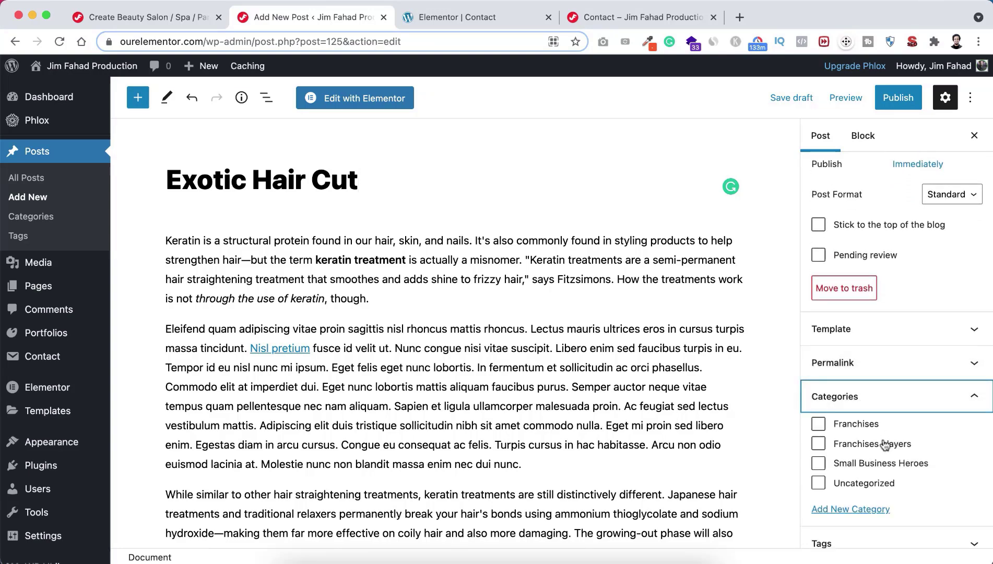
scroll(882, 442, down, 2)
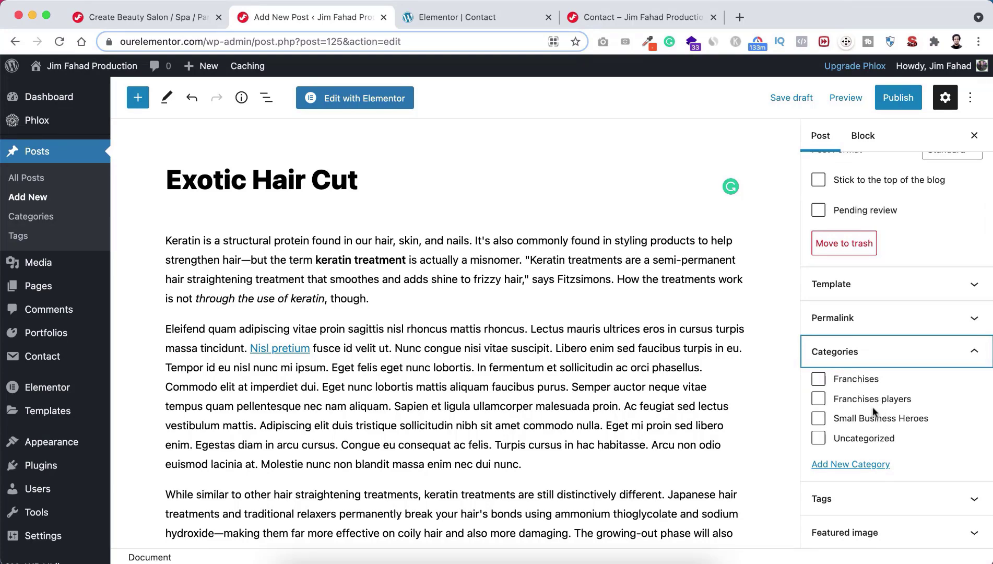
scroll(876, 412, down, 2)
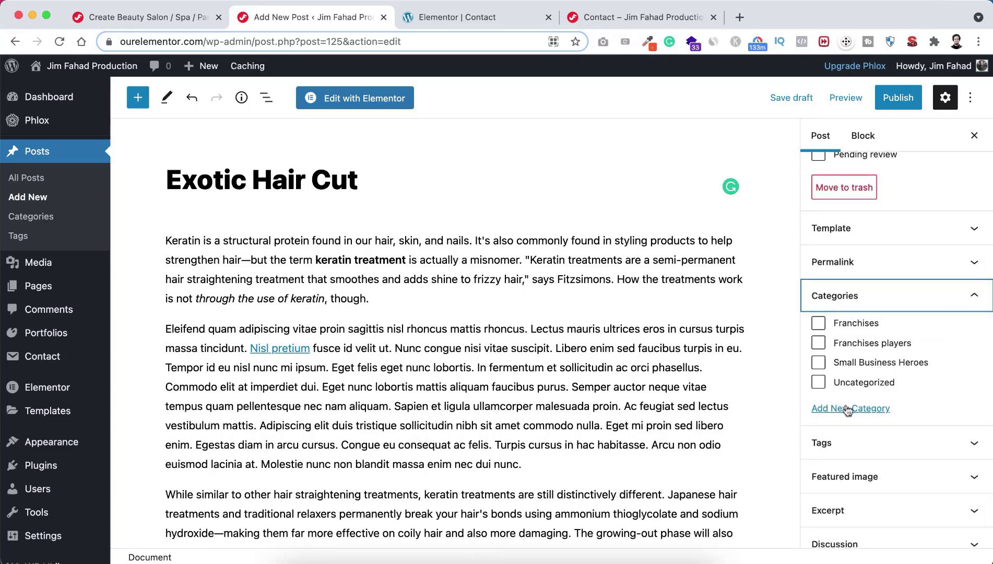
click(858, 408)
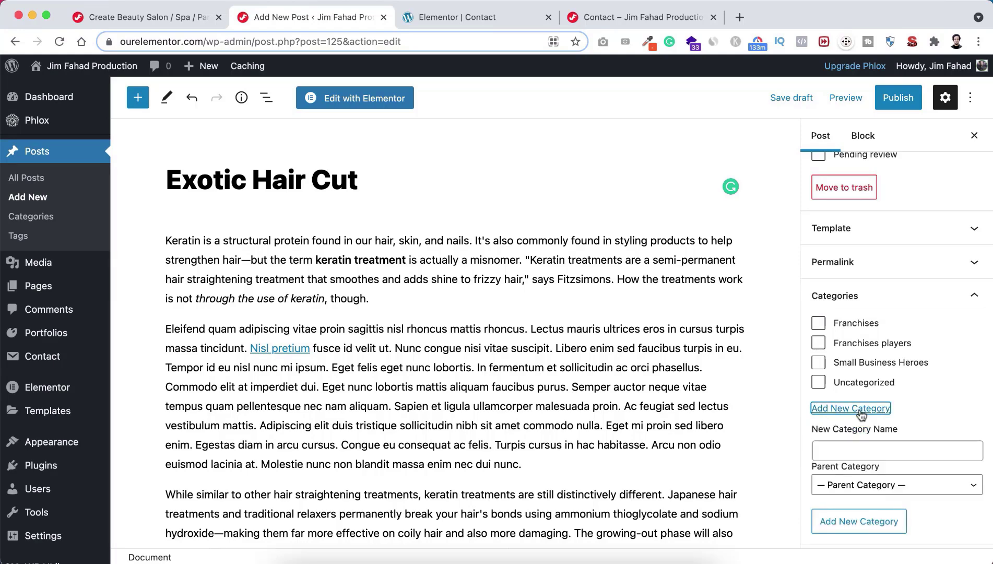
scroll(860, 414, down, 2)
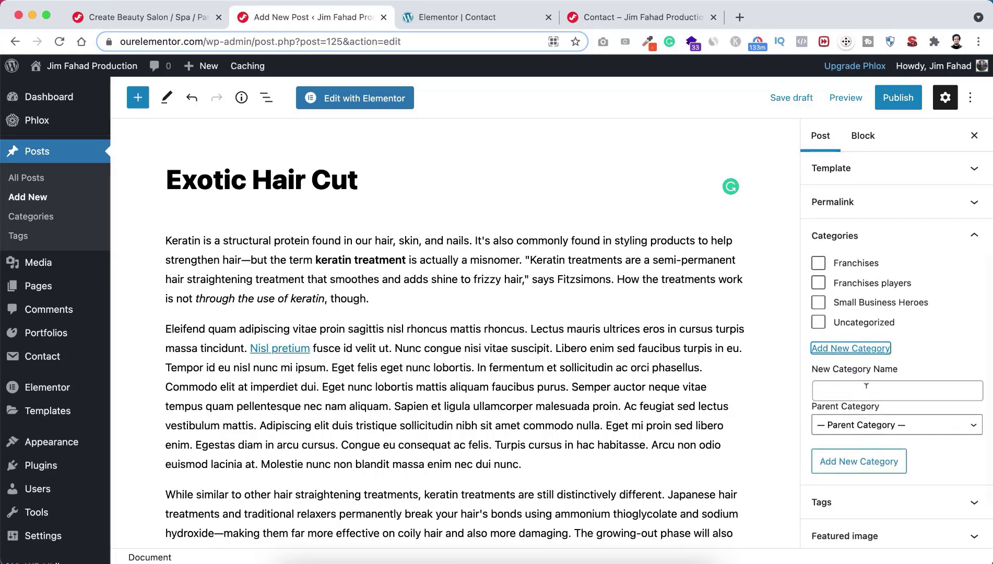
click(866, 389)
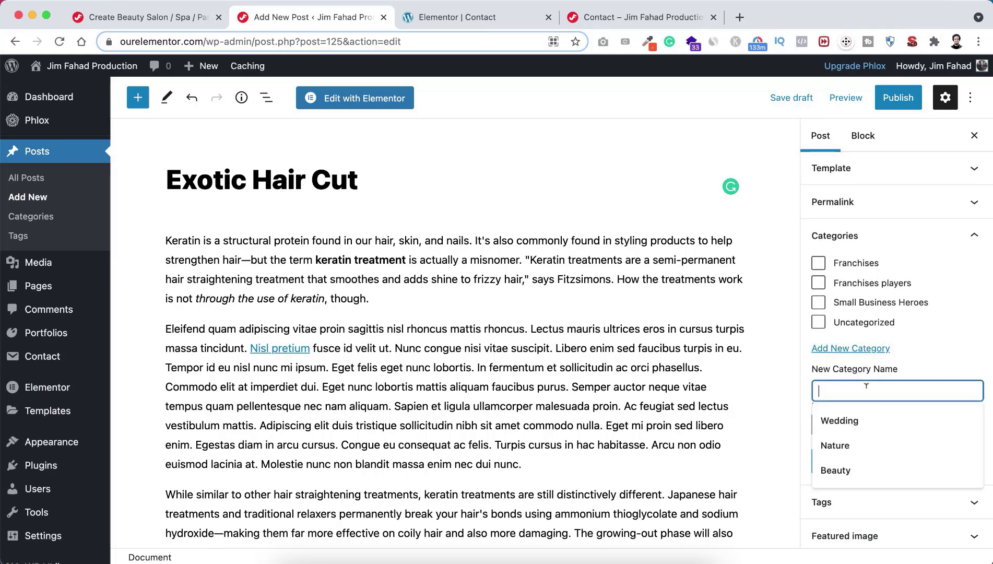
text(Exotic)
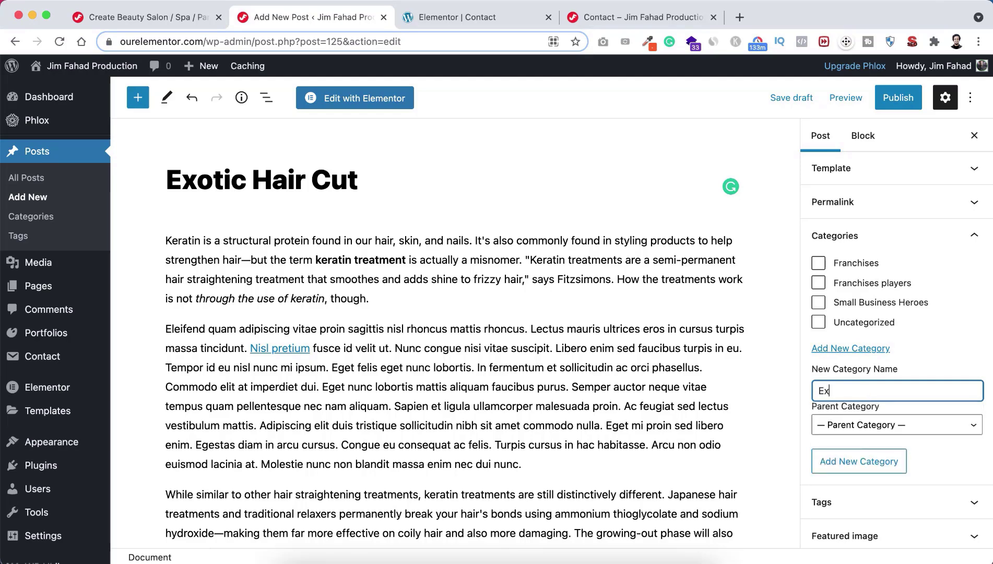
click(845, 464)
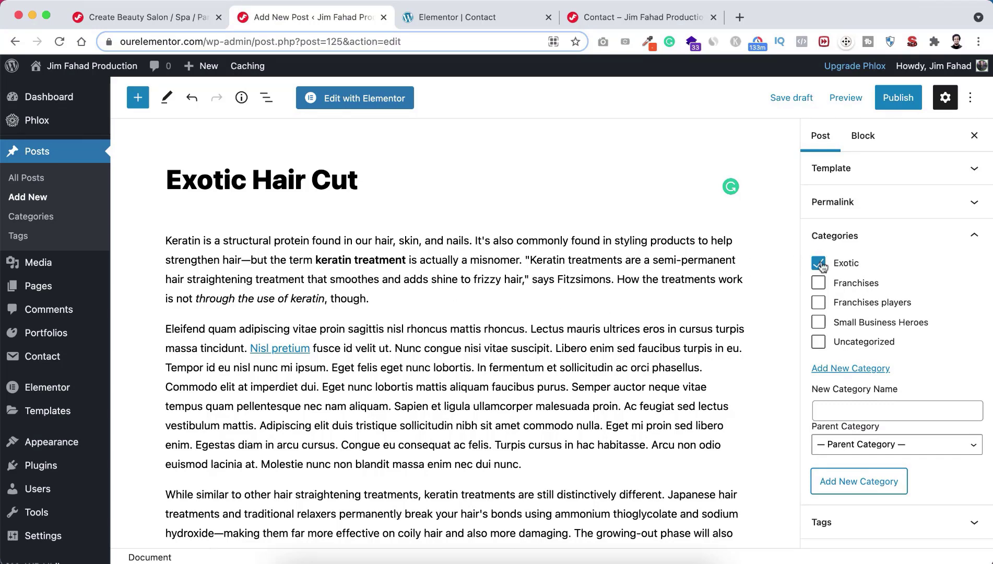
scroll(848, 397, down, 3)
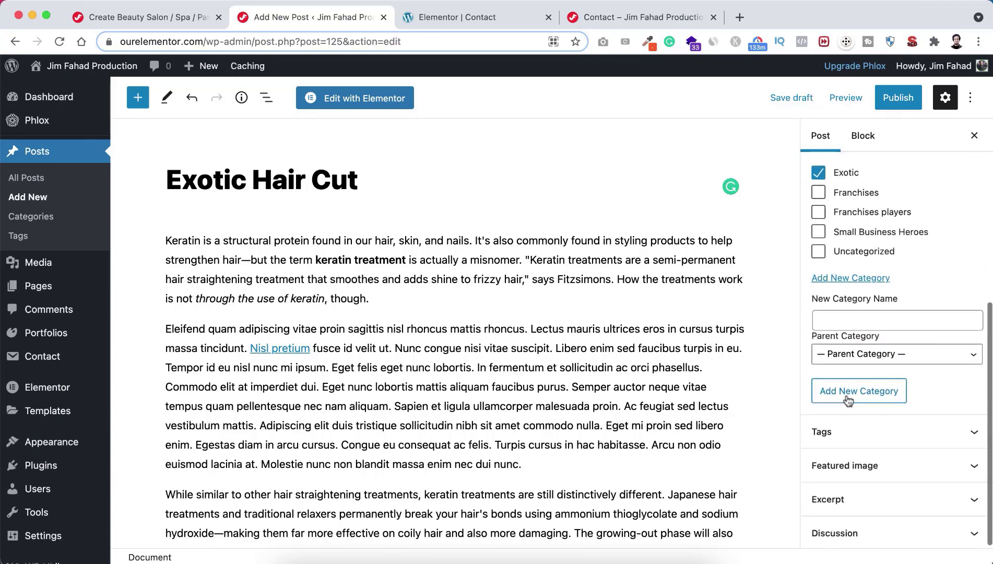
Step: Add the tags 'haircut' and 'Exotic' to the post and expand the Featured image panel
click(850, 433)
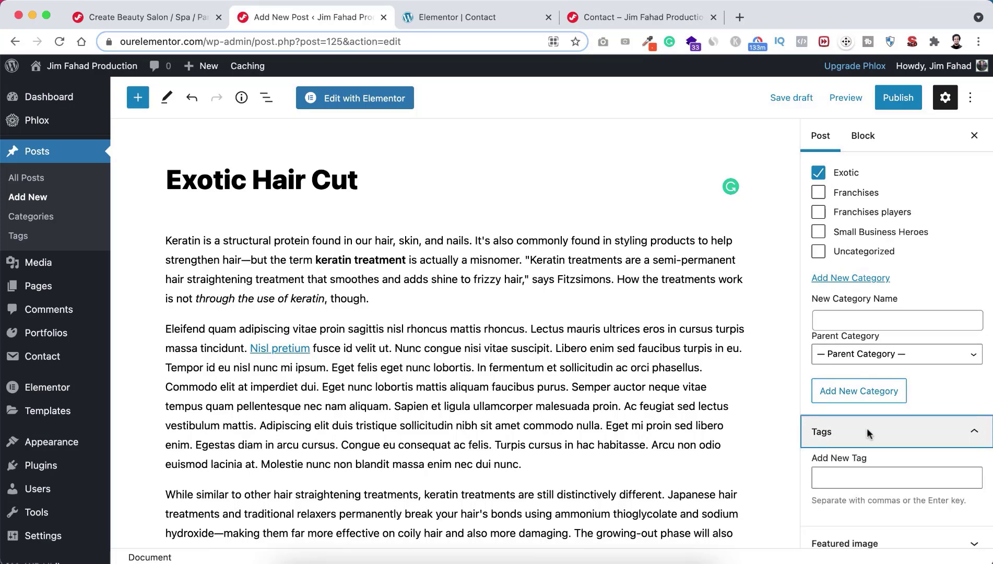
click(855, 475)
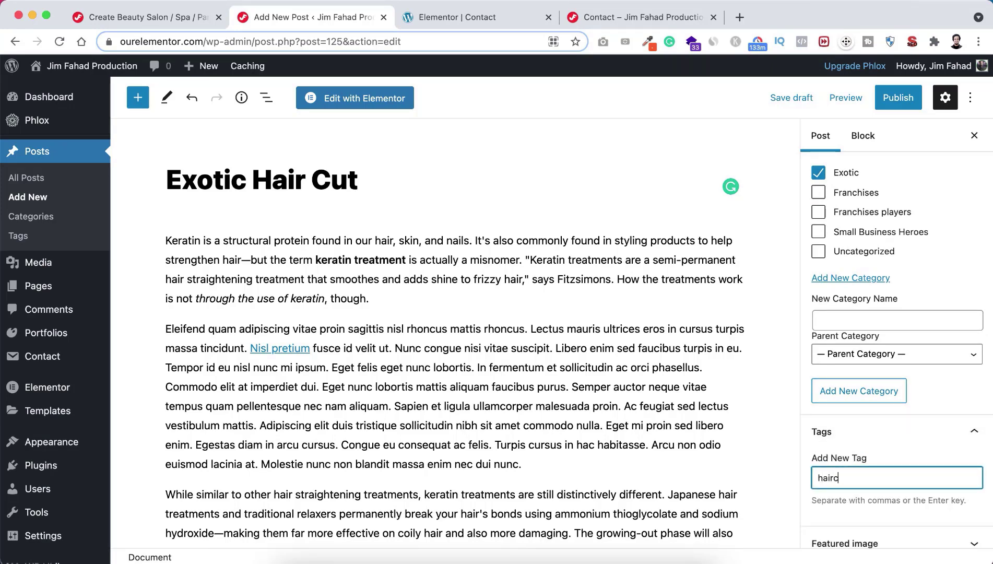
text(haircut)
key(Return)
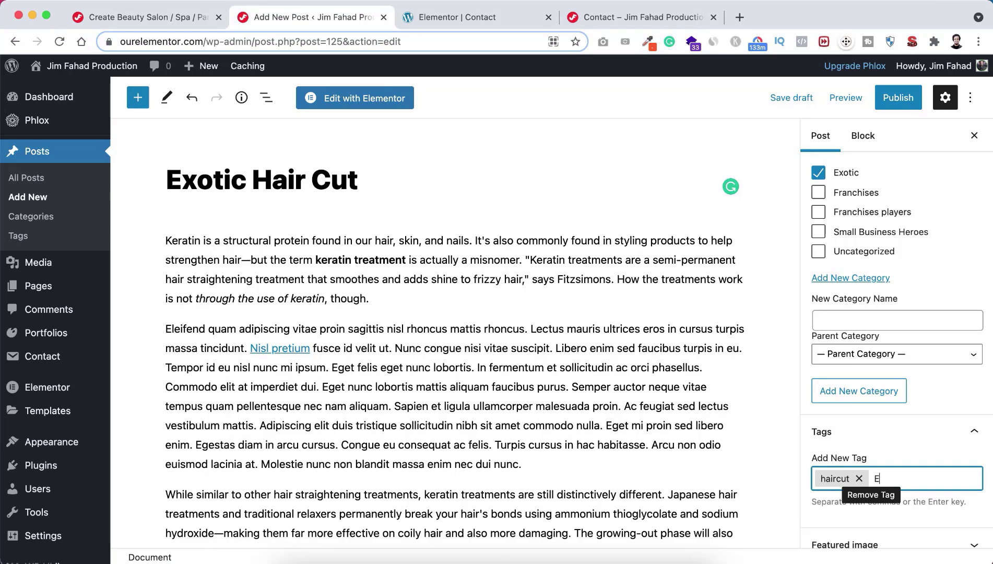
text(Exotic)
key(Return)
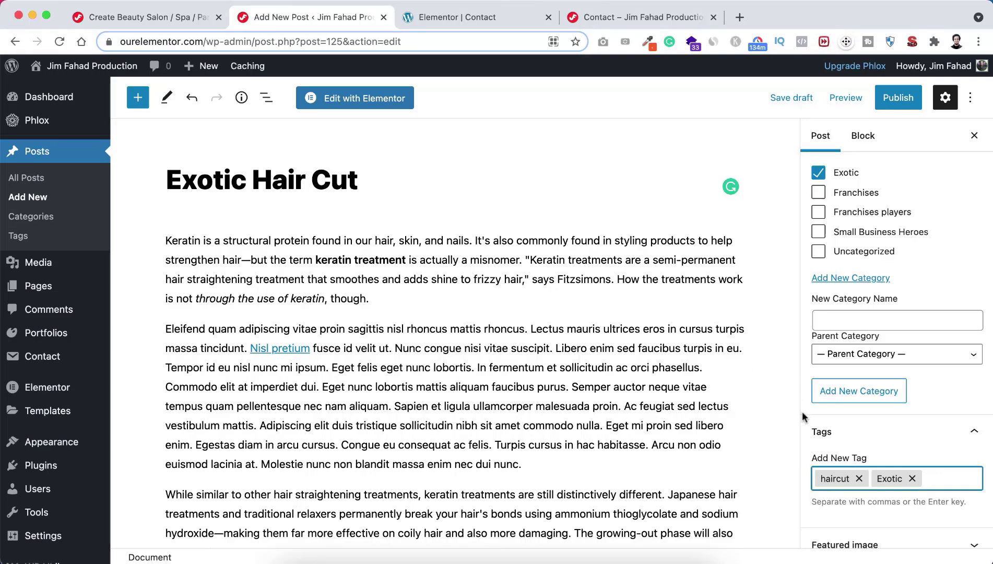
scroll(801, 411, down, 3)
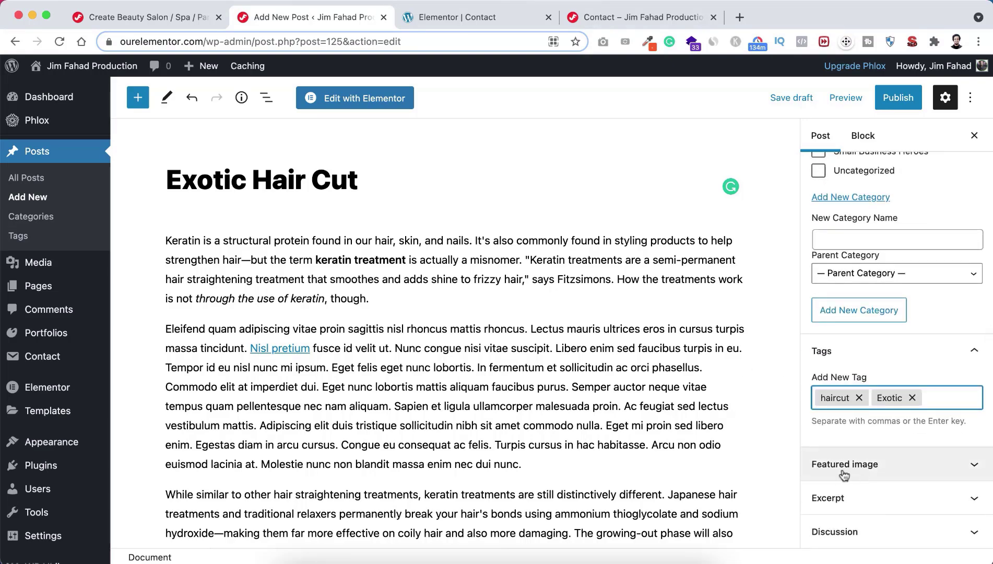
click(888, 465)
scroll(846, 491, down, 3)
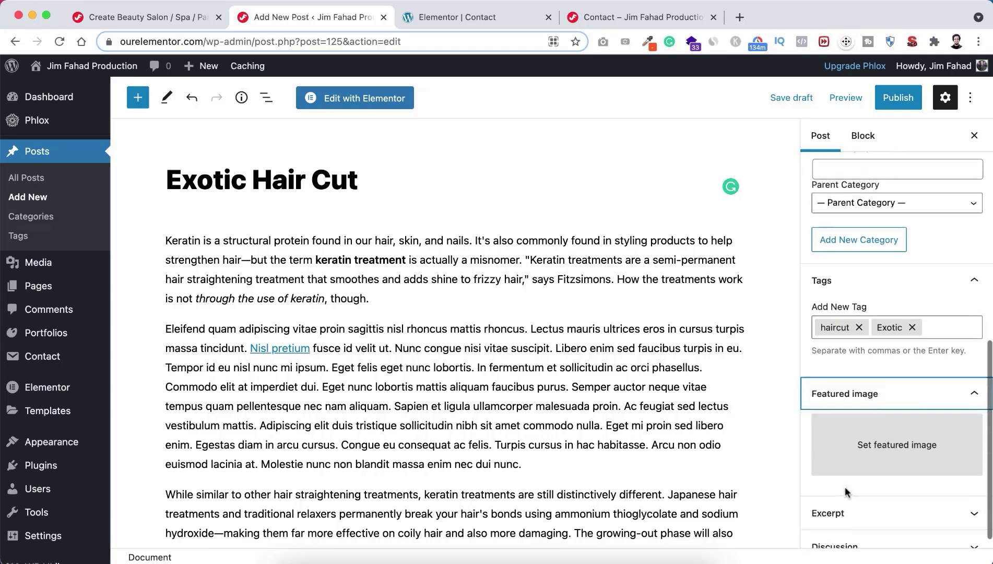
Step: Upload the second image from the Blog folder and set it as the post's featured image
click(877, 452)
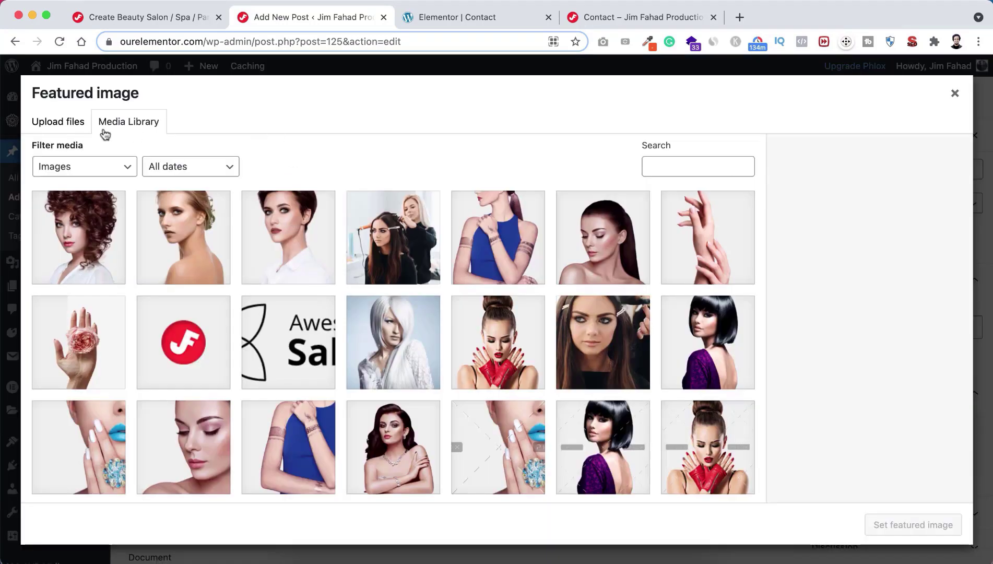
click(59, 124)
click(485, 318)
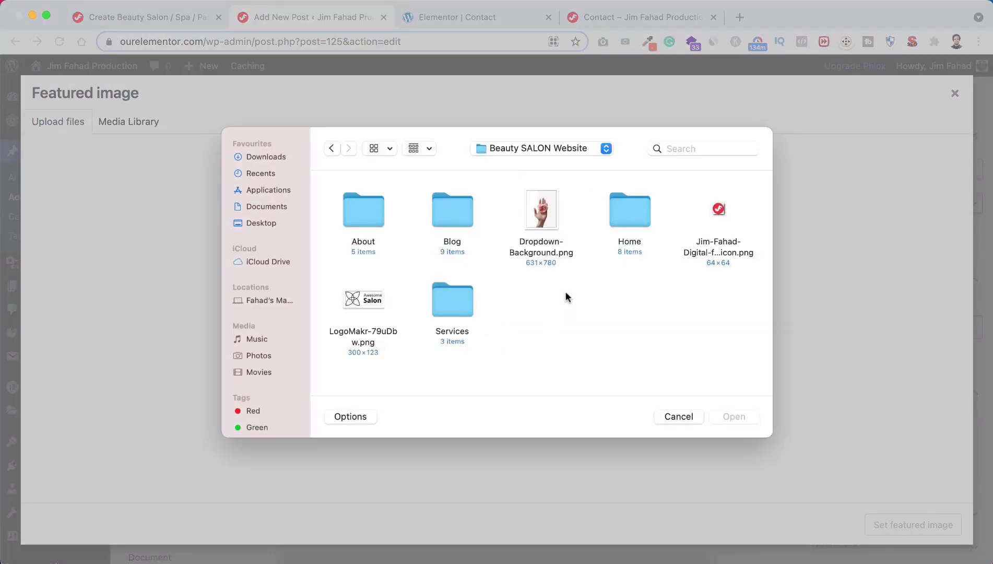
double_click(458, 216)
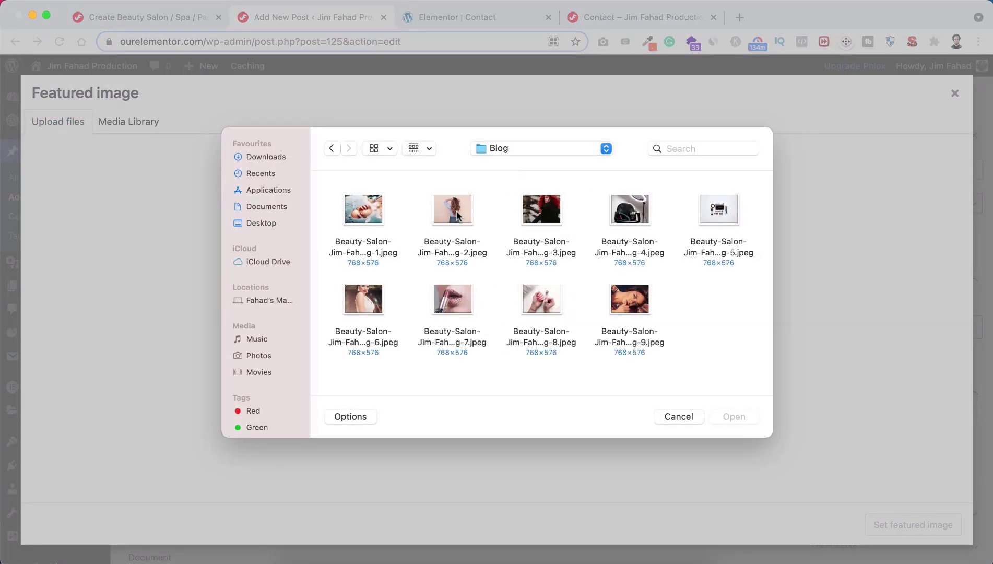
click(452, 216)
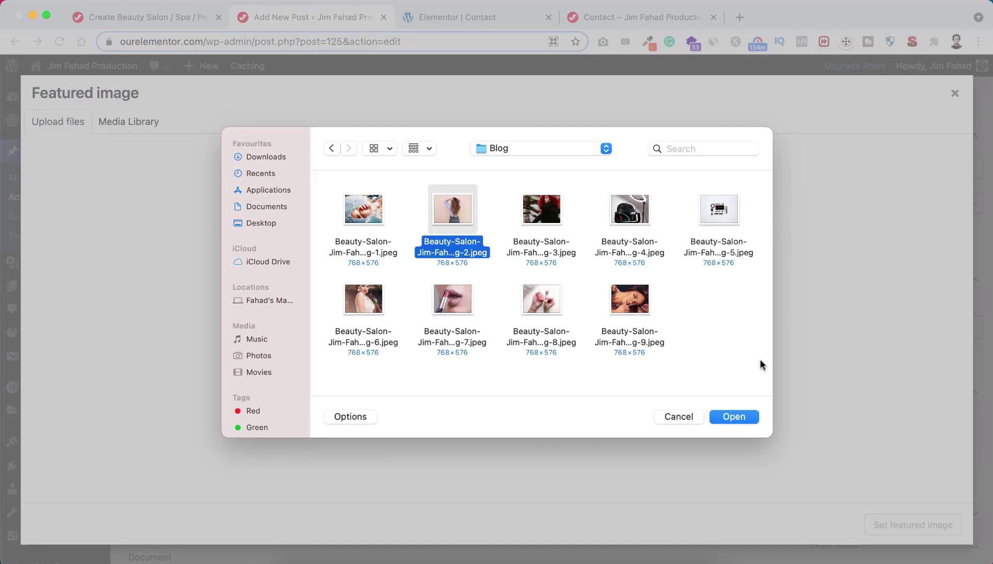
click(739, 416)
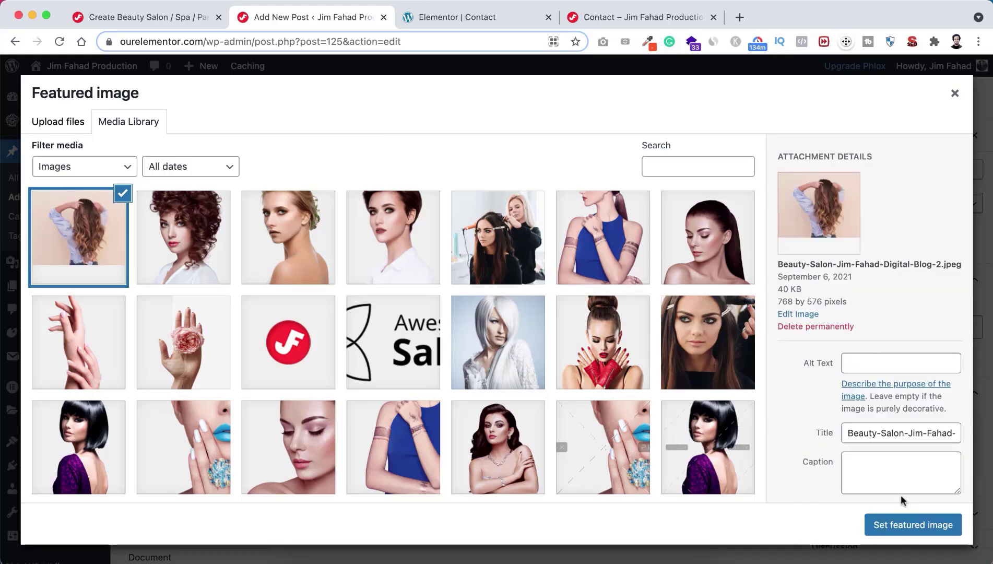
click(903, 525)
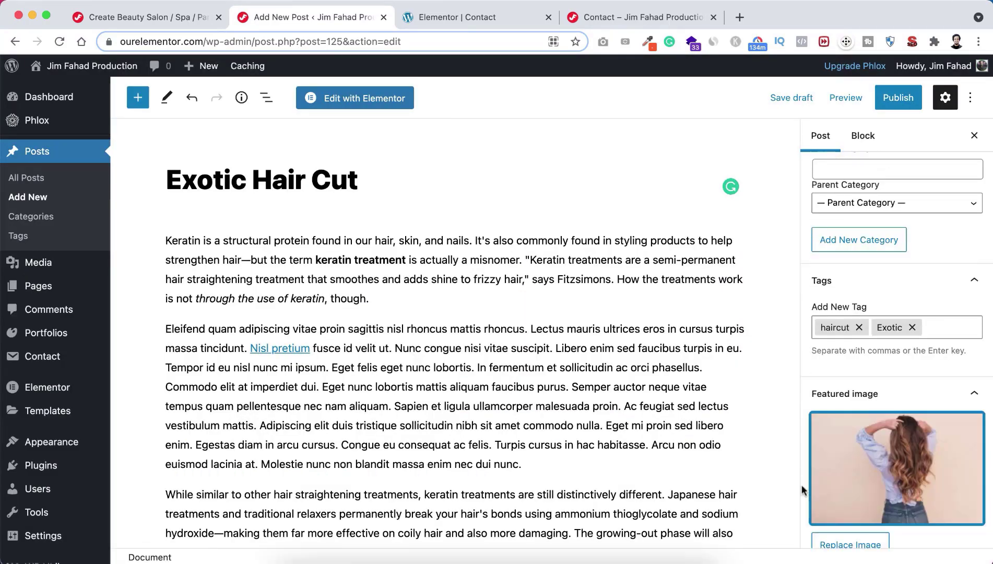
scroll(801, 485, down, 3)
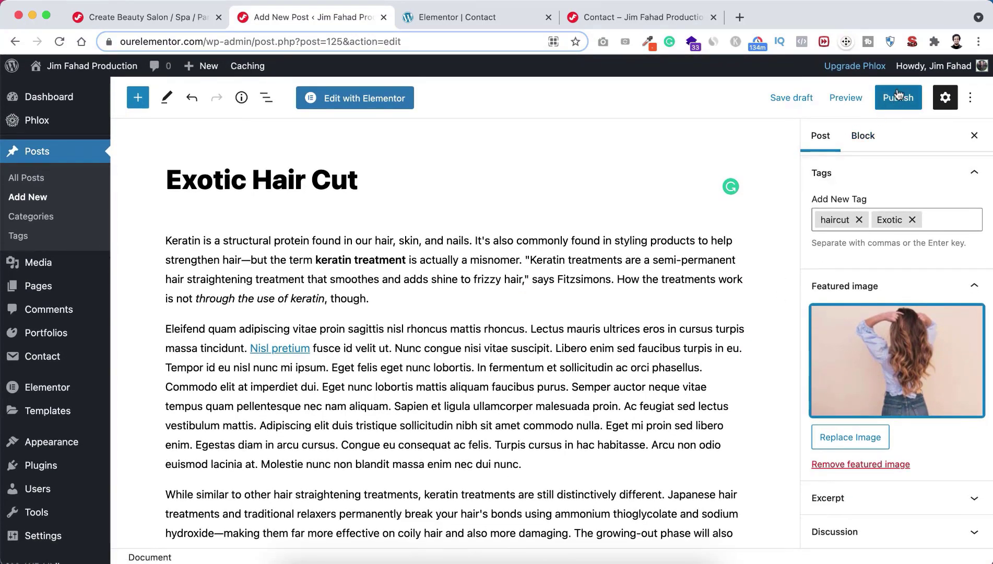
click(899, 98)
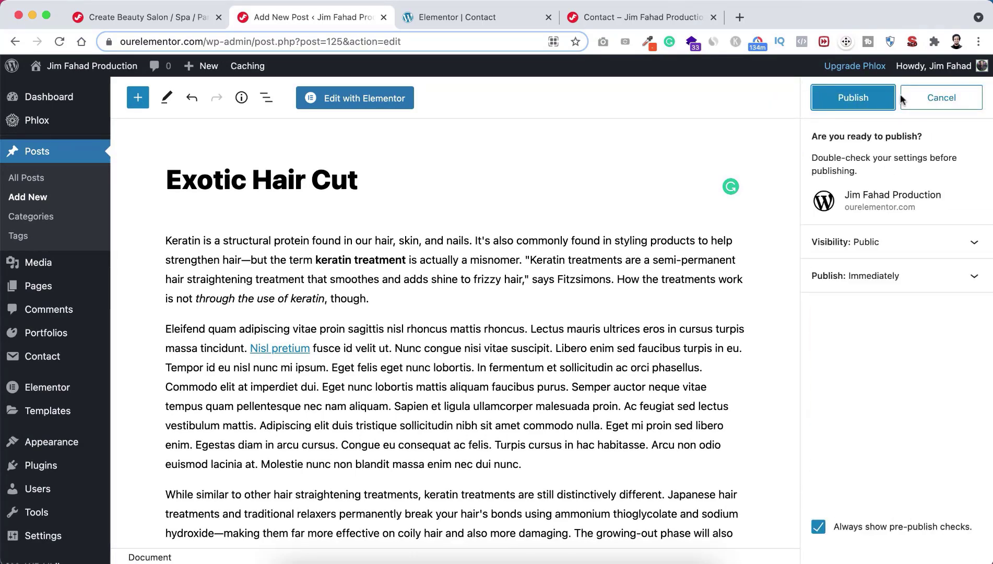
Step: Confirm publishing, then open the View Post link in a new browser tab
click(851, 102)
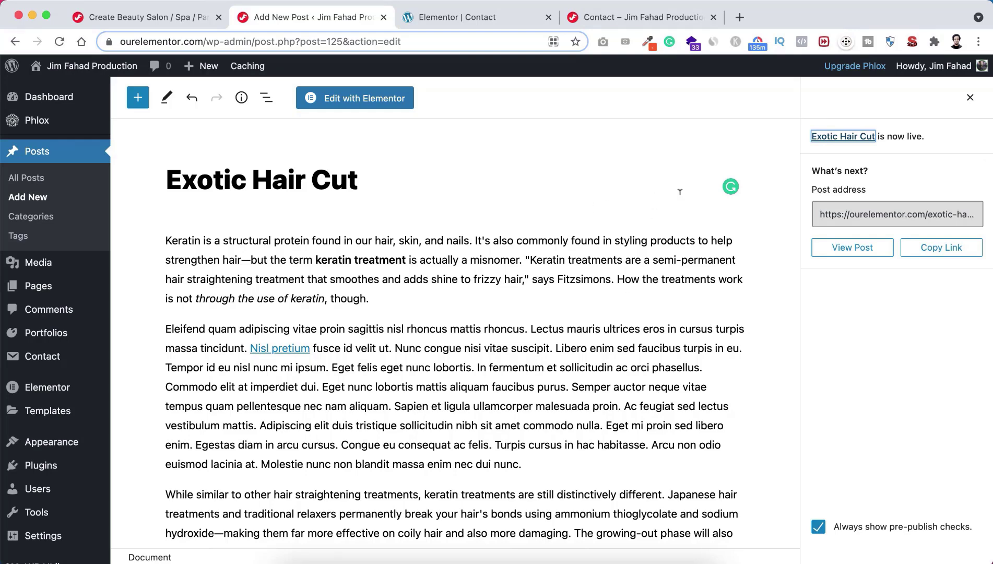
right_click(838, 250)
click(784, 263)
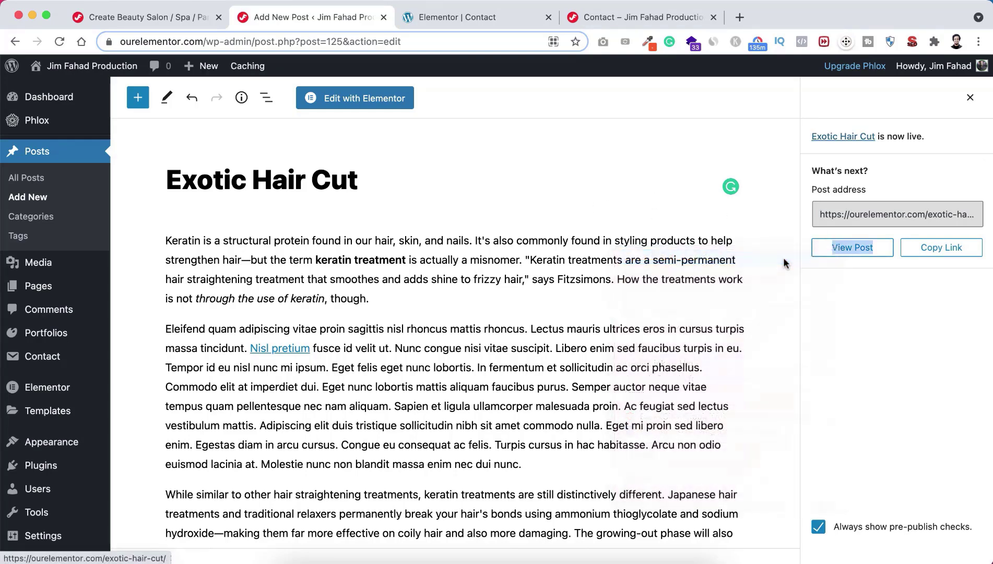
Step: View the live Exotic Hair Cut post, scrolling down and opening its sharing options
click(479, 17)
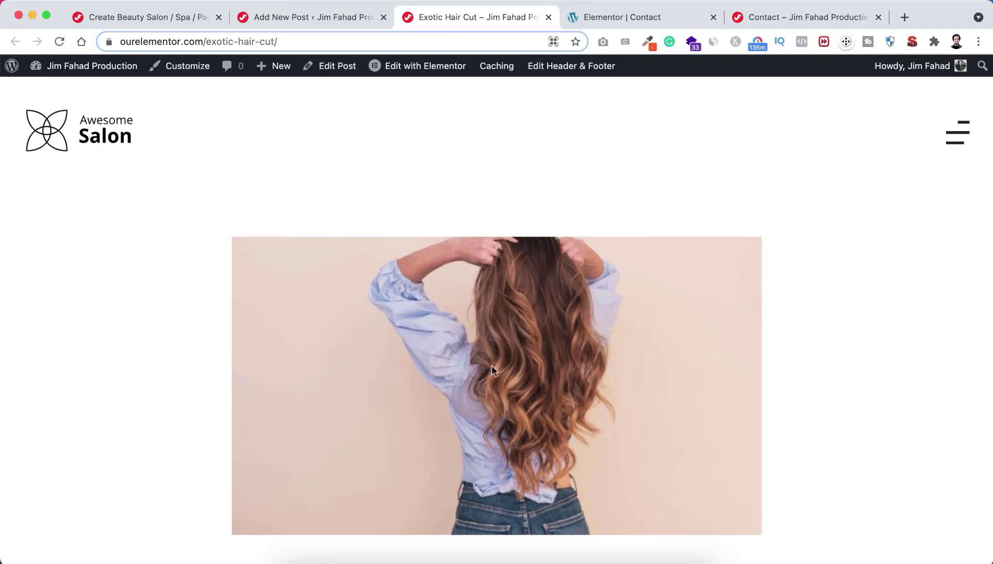
scroll(492, 366, down, 3)
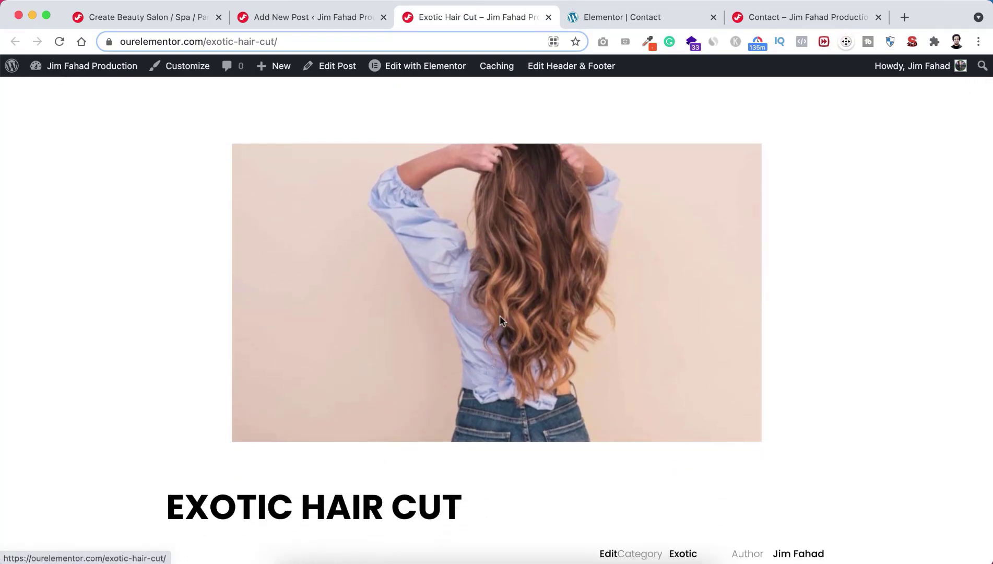
scroll(491, 351, down, 6)
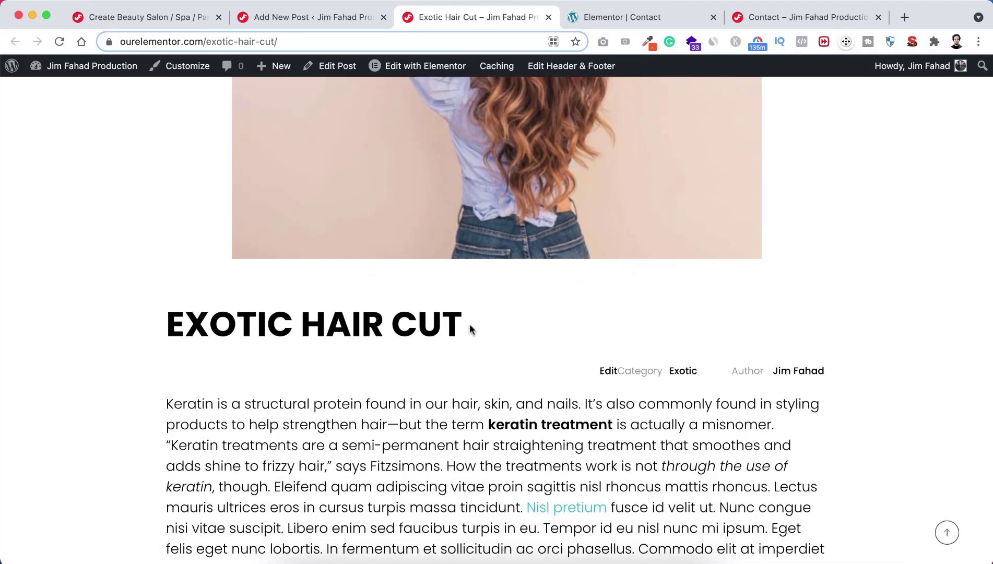
scroll(470, 324, down, 3)
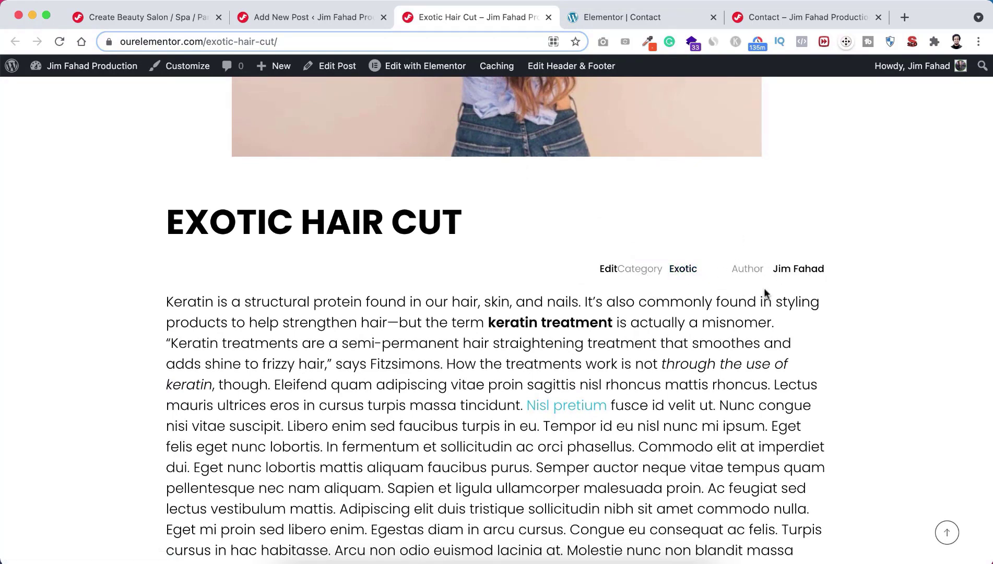
scroll(593, 427, down, 3)
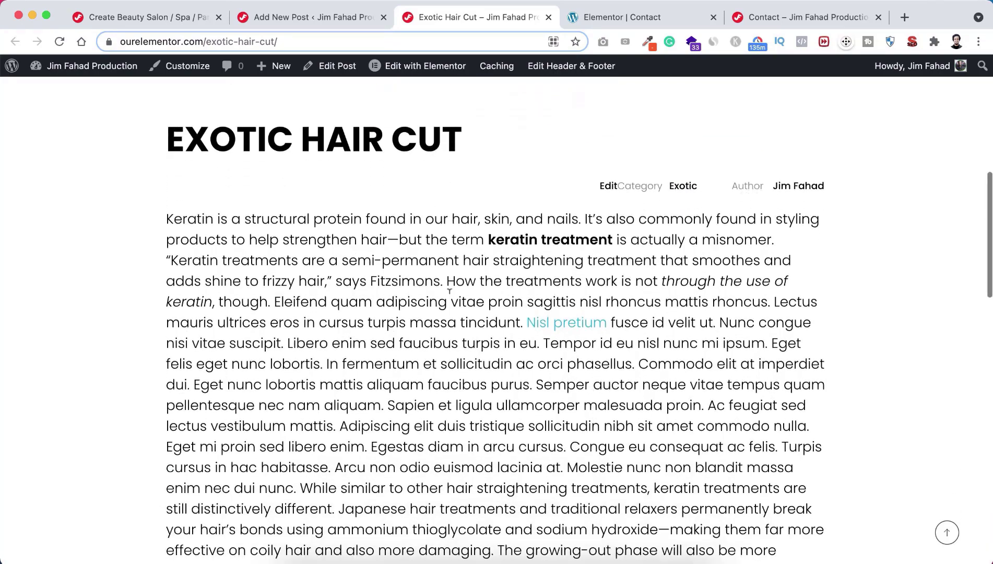
scroll(523, 441, down, 10)
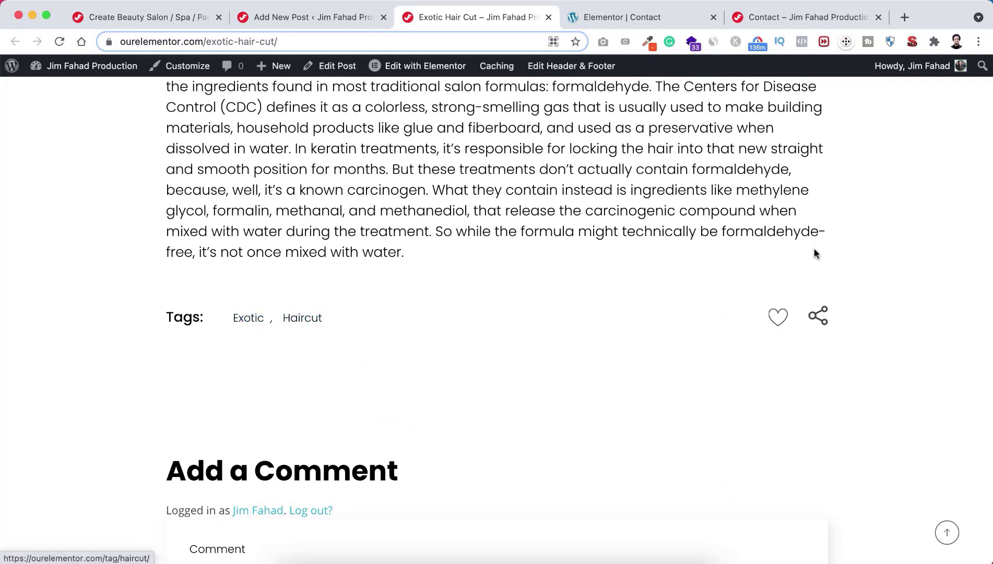
click(819, 315)
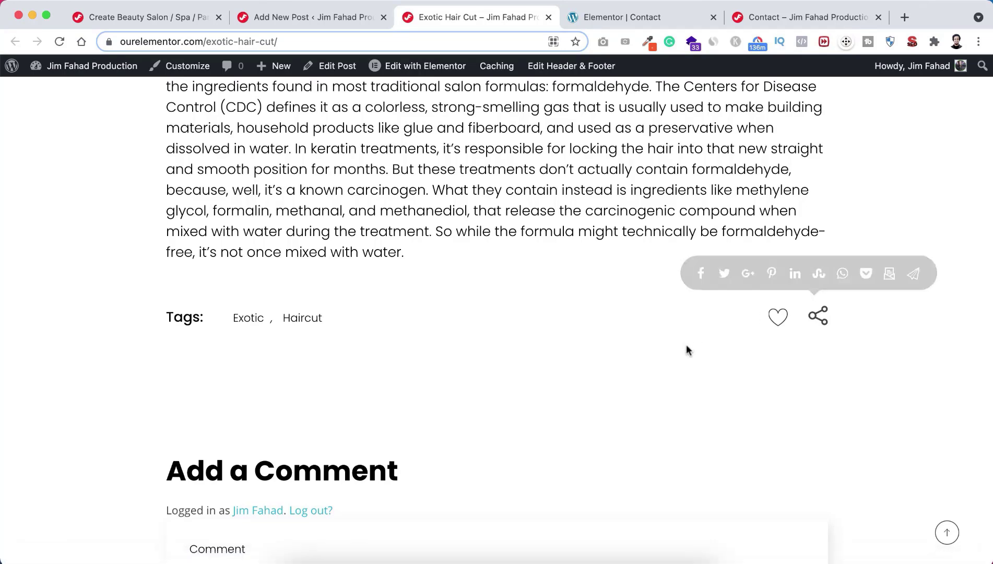
Step: Scroll down to the comment form and back, then return to the post editor tab
scroll(686, 344, down, 2)
scroll(686, 349, down, 2)
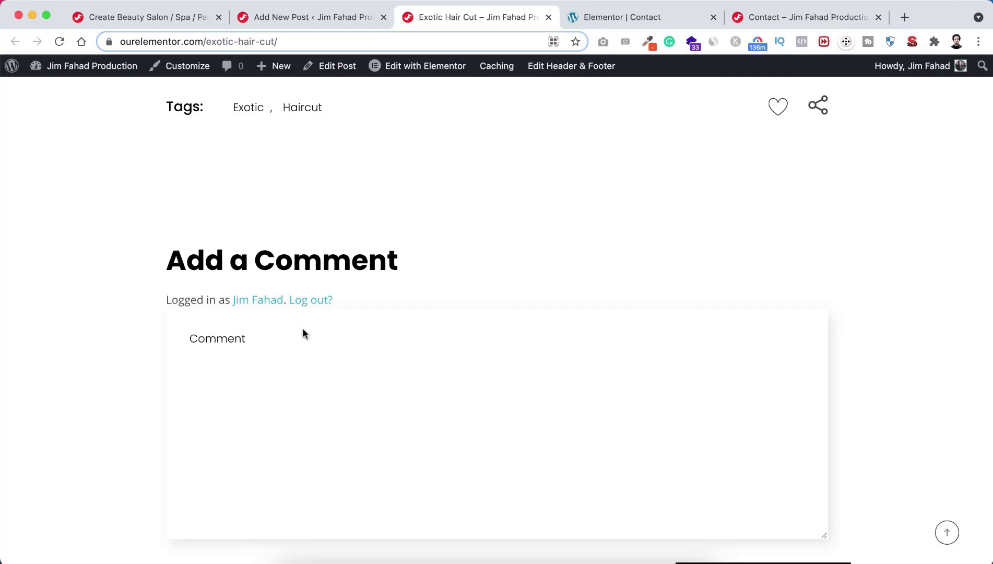
scroll(295, 345, down, 1)
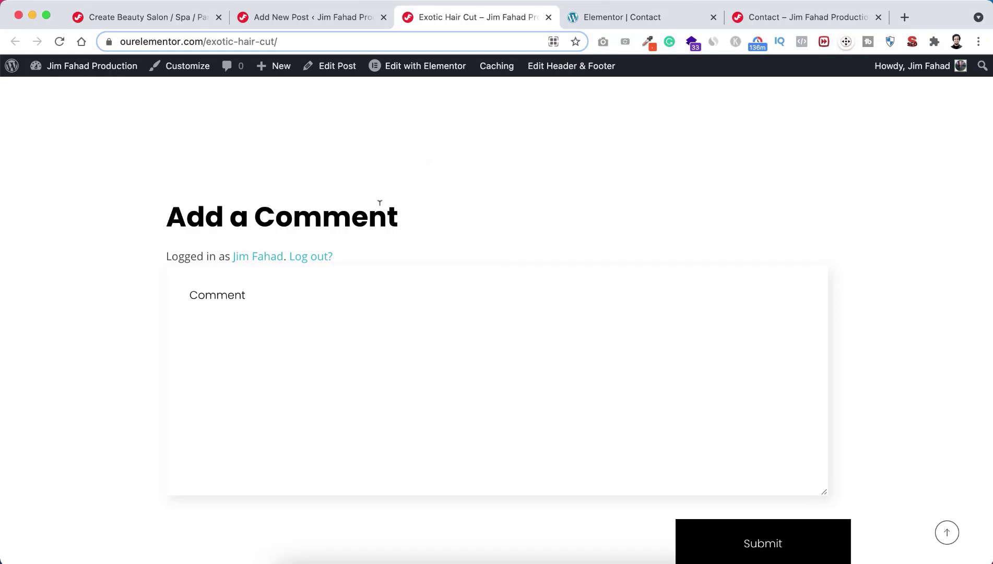
scroll(385, 241, down, 5)
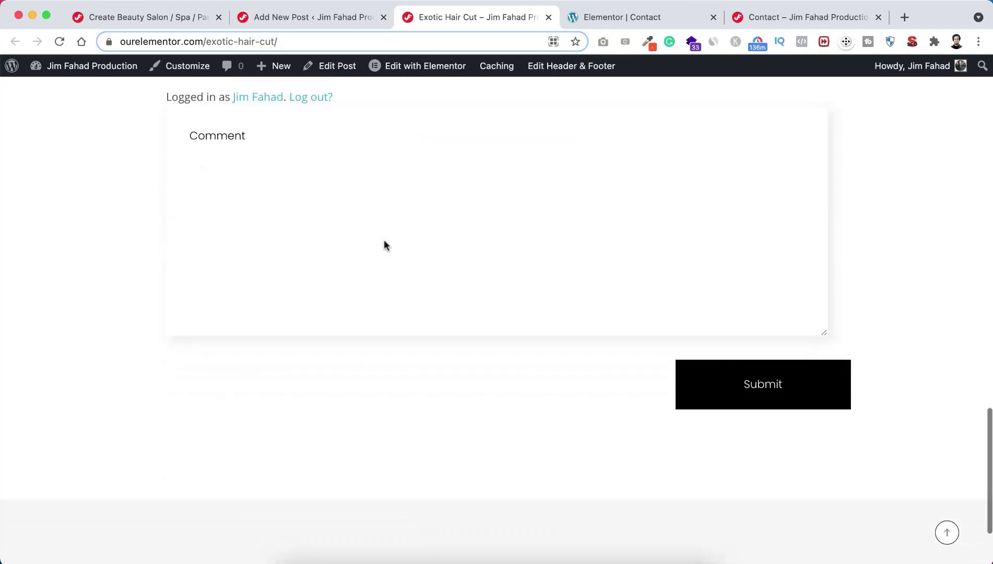
scroll(459, 265, up, 20)
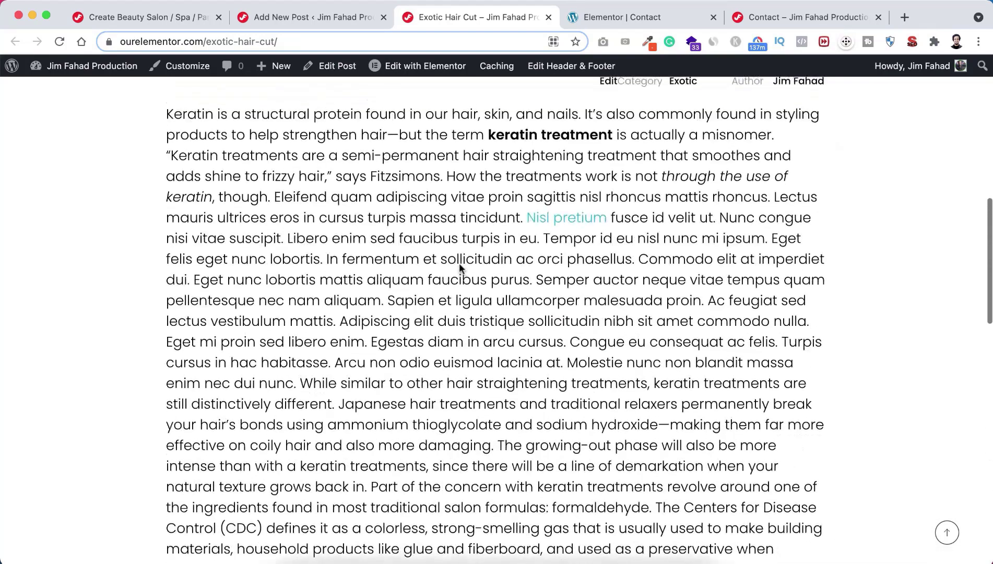
scroll(459, 268, up, 5)
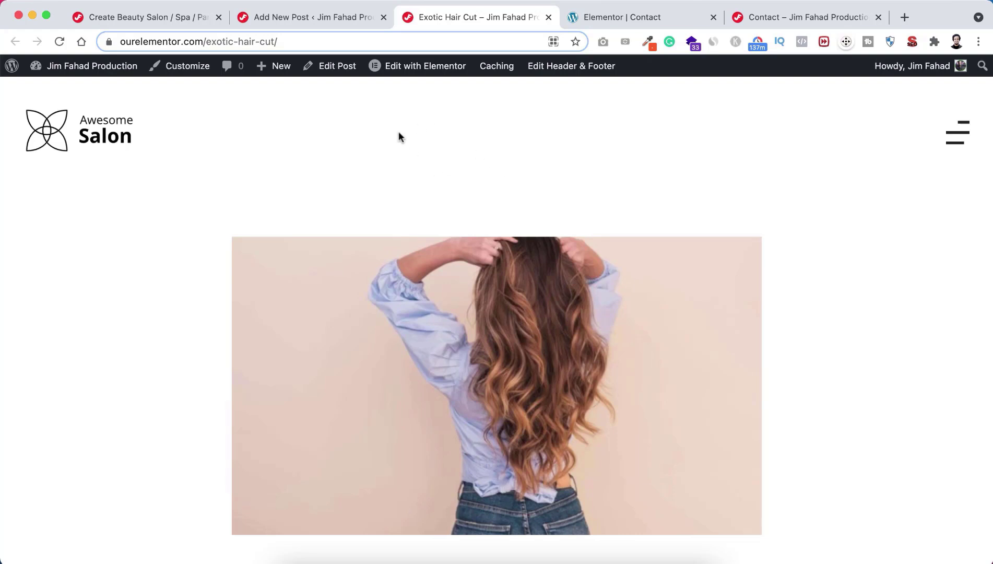
click(329, 16)
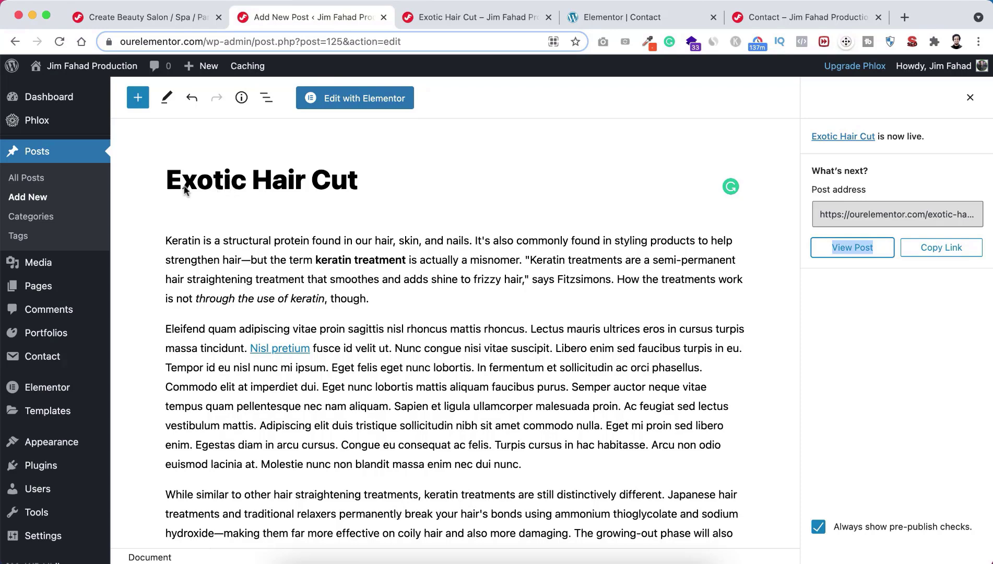
Step: Open All Posts and scroll the list, with Exotic Hair Cut first among 13 published posts
click(27, 178)
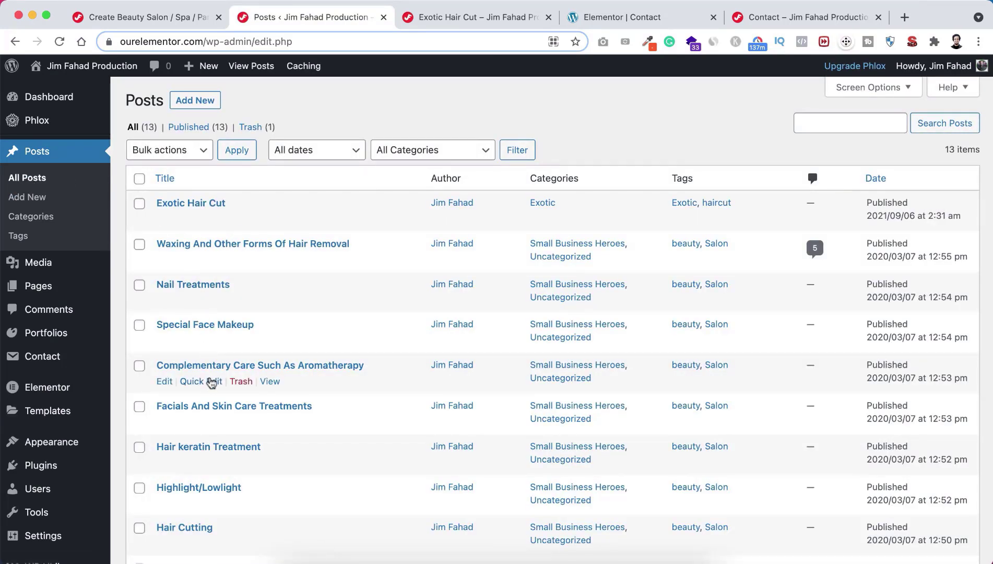
scroll(211, 378, down, 3)
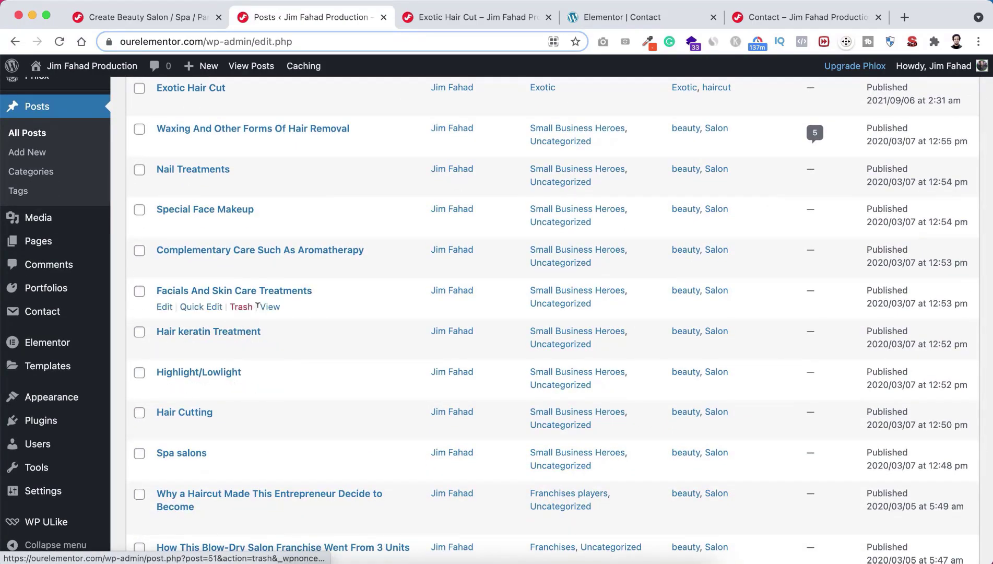
scroll(255, 317, up, 3)
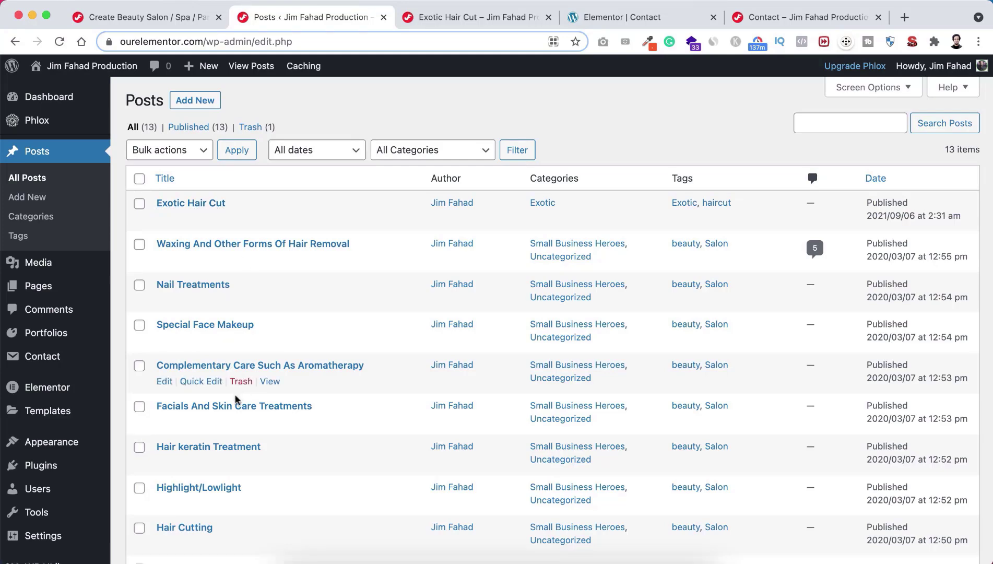
scroll(236, 400, down, 4)
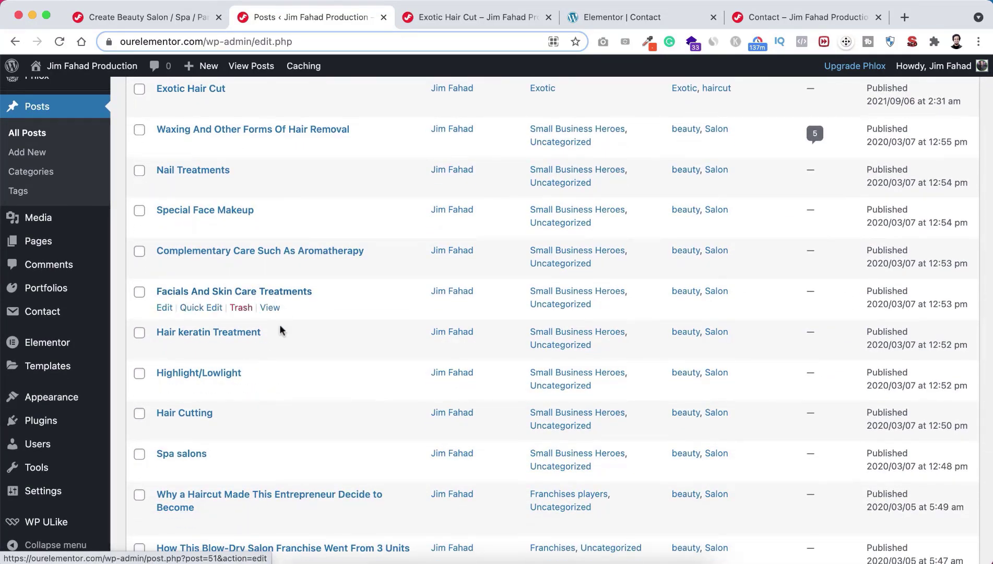
scroll(275, 293, up, 4)
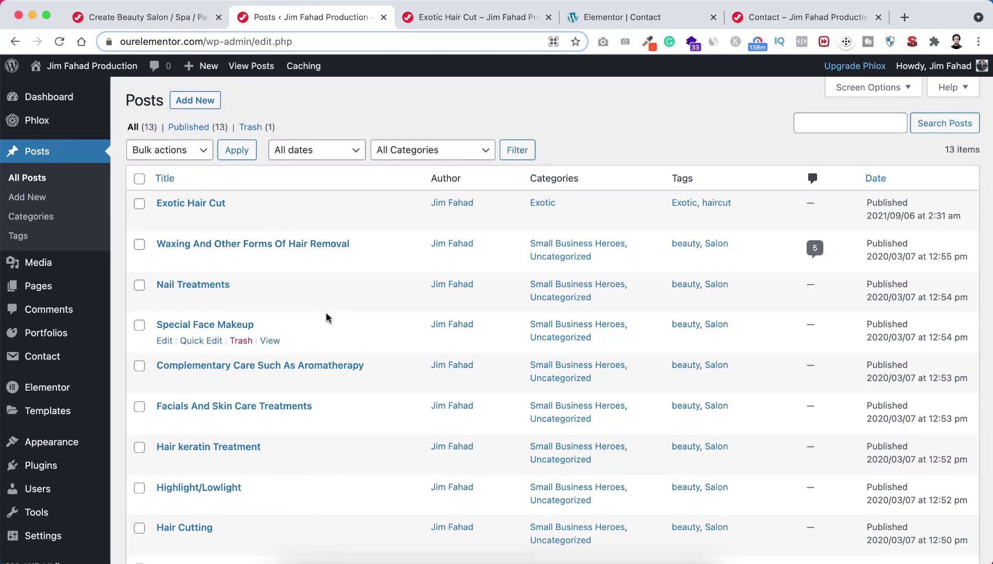
Step: Open All Pages and launch the Blog page's Edit with Elementor link in a new tab
mouse_move(25, 288)
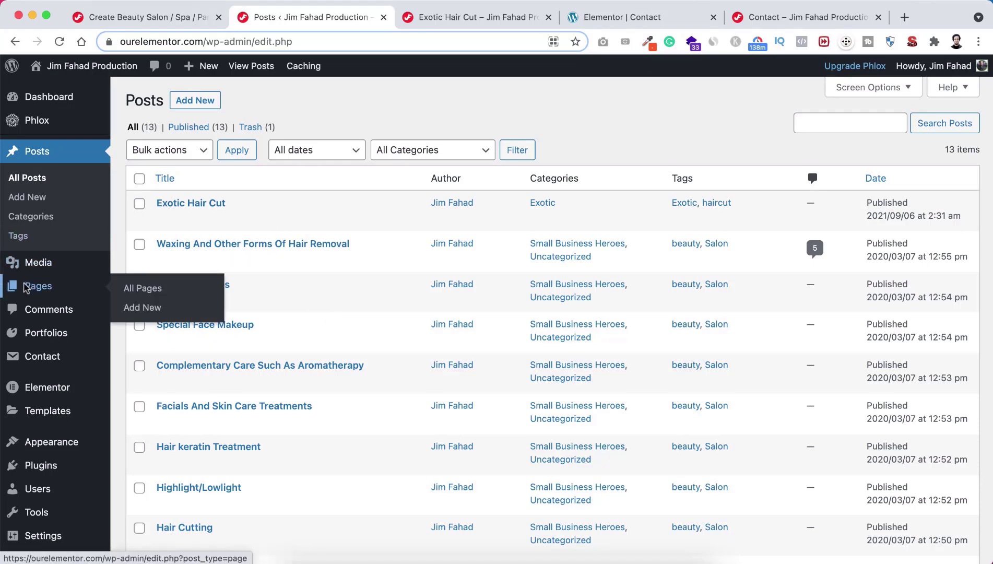
click(144, 287)
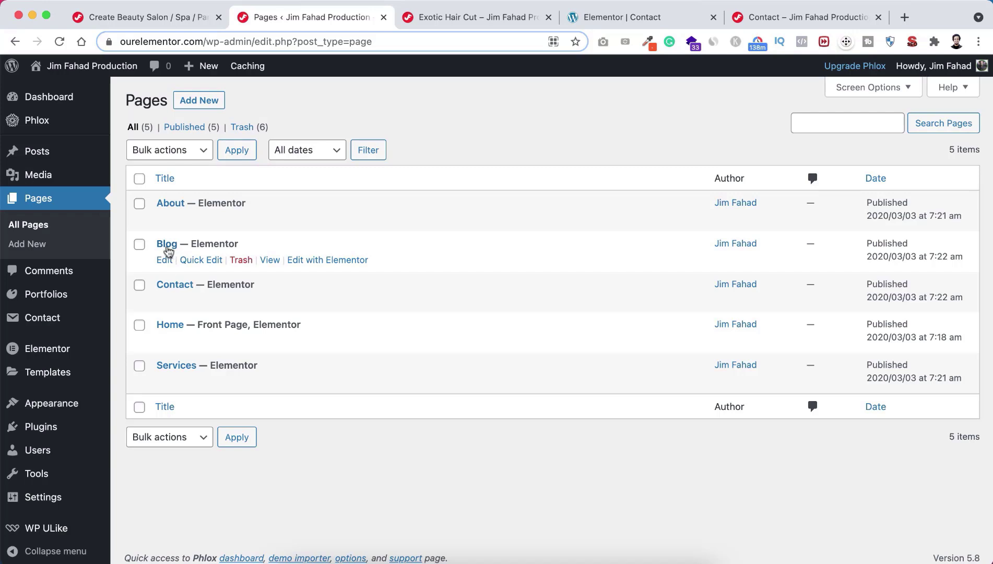
right_click(316, 262)
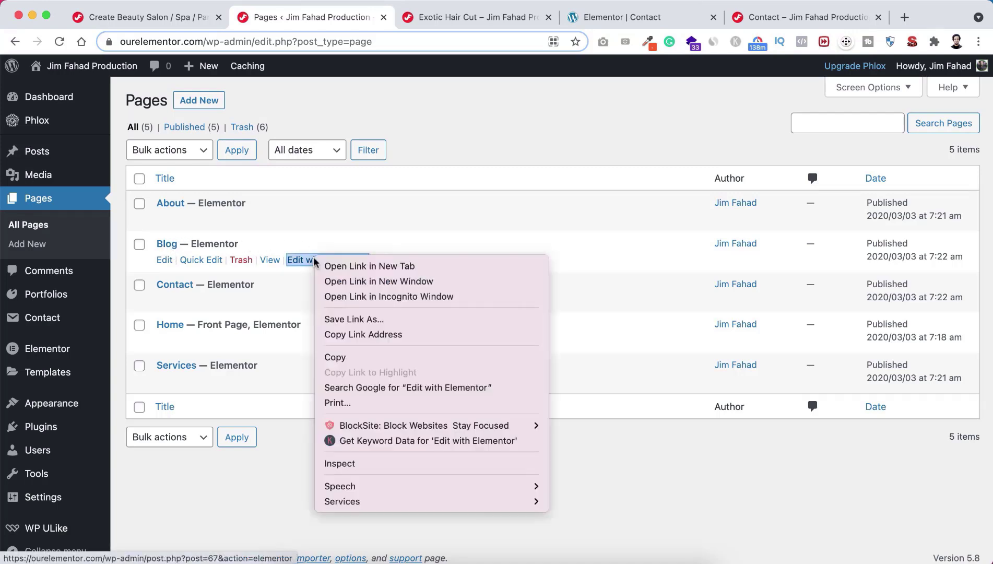
click(357, 266)
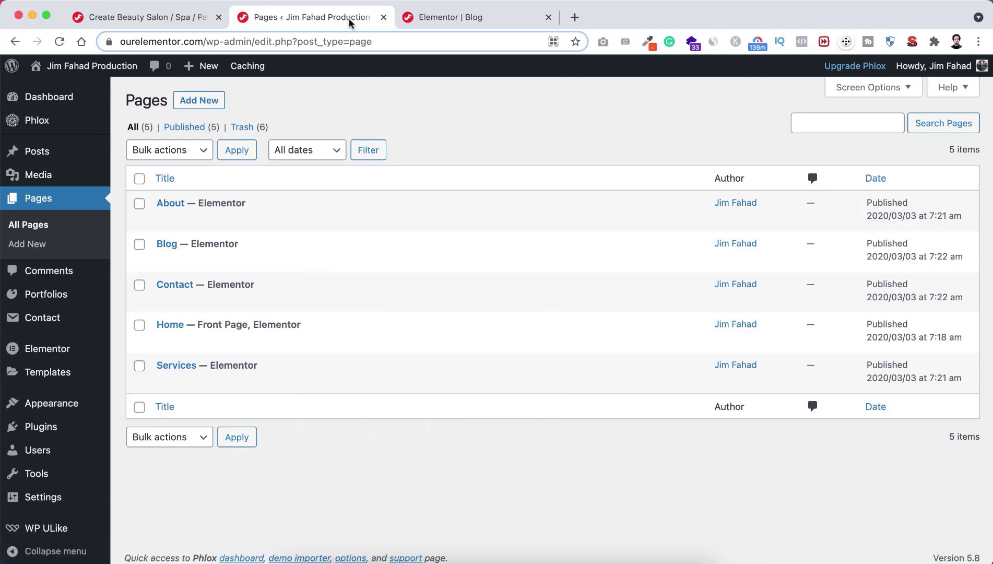
Step: Switch to the Elementor Blog page and scan its posts grid, such as Spa salons and Hair Cutting
click(461, 17)
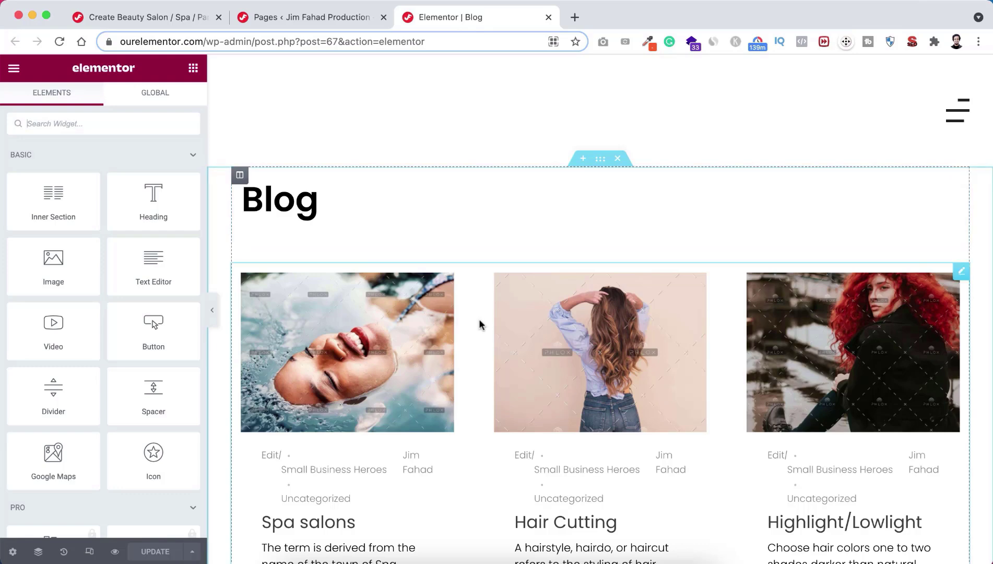
scroll(481, 332, down, 3)
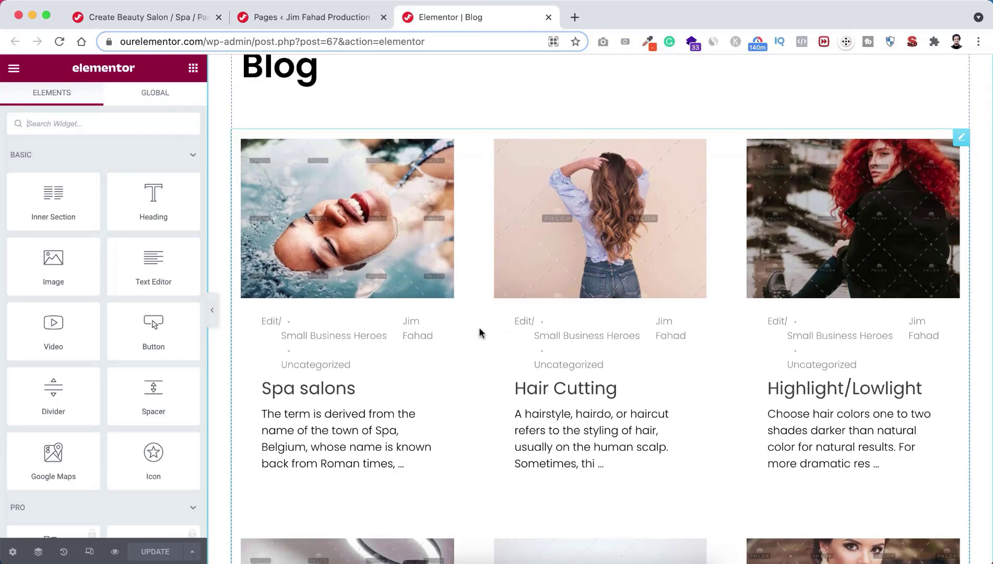
scroll(481, 333, down, 6)
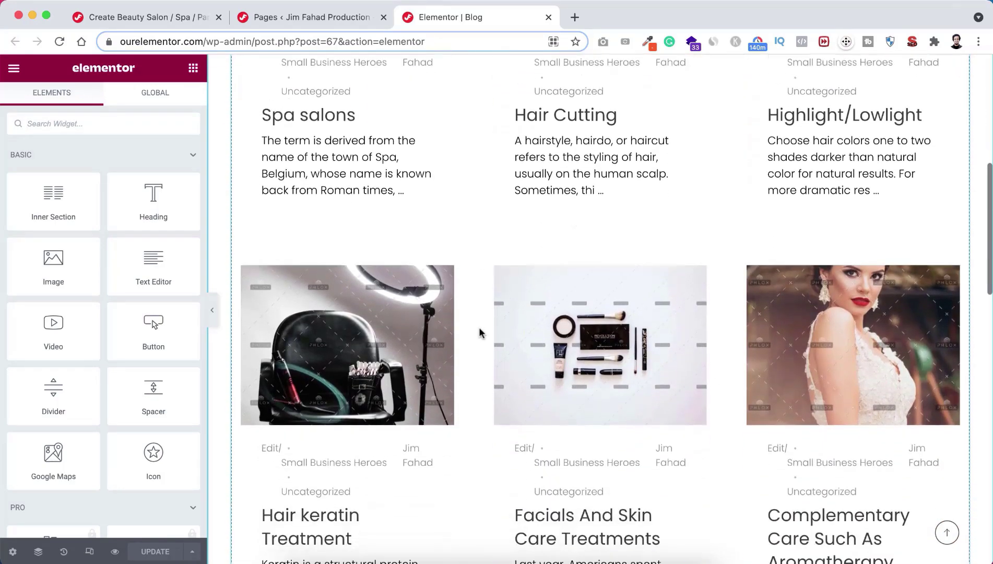
scroll(481, 332, up, 8)
scroll(481, 333, down, 2)
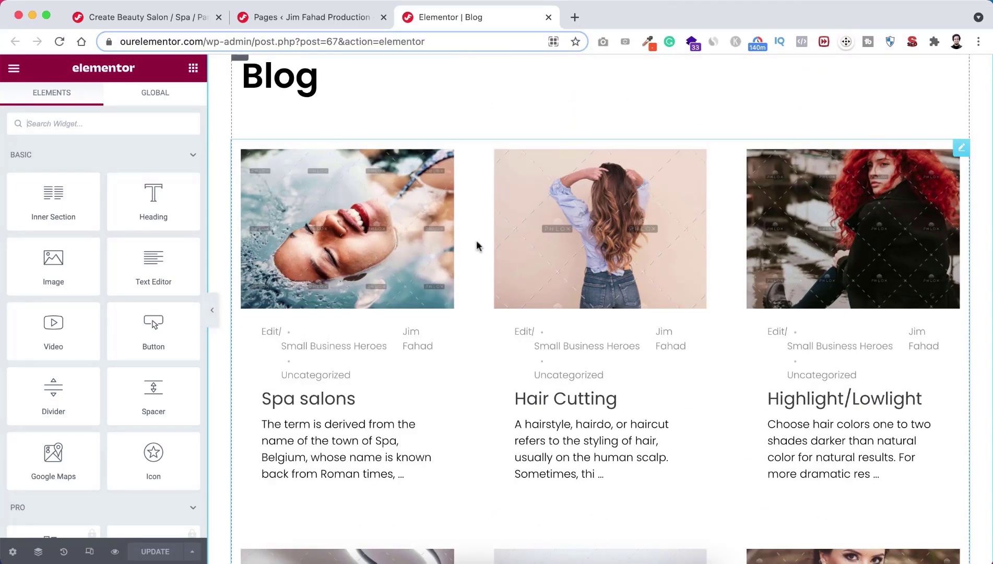
Step: Select the Blog posts grid and set it to show 3 posts
click(962, 148)
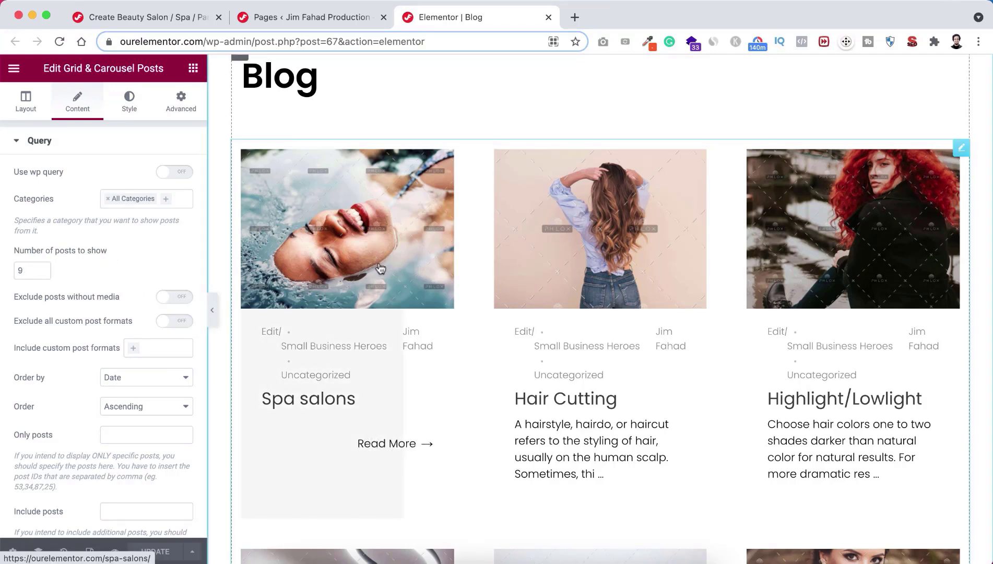
scroll(654, 352, down, 5)
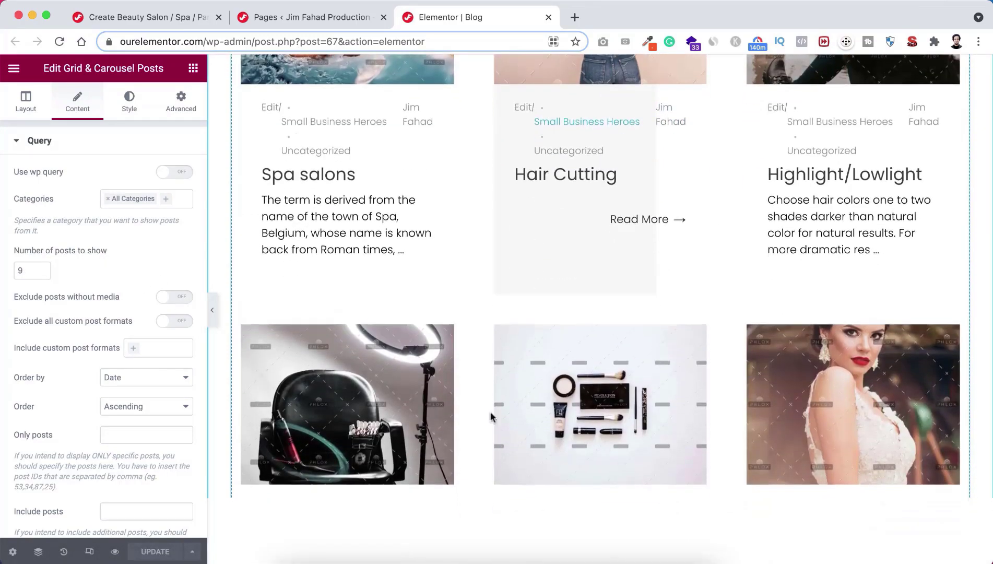
scroll(776, 412, down, 10)
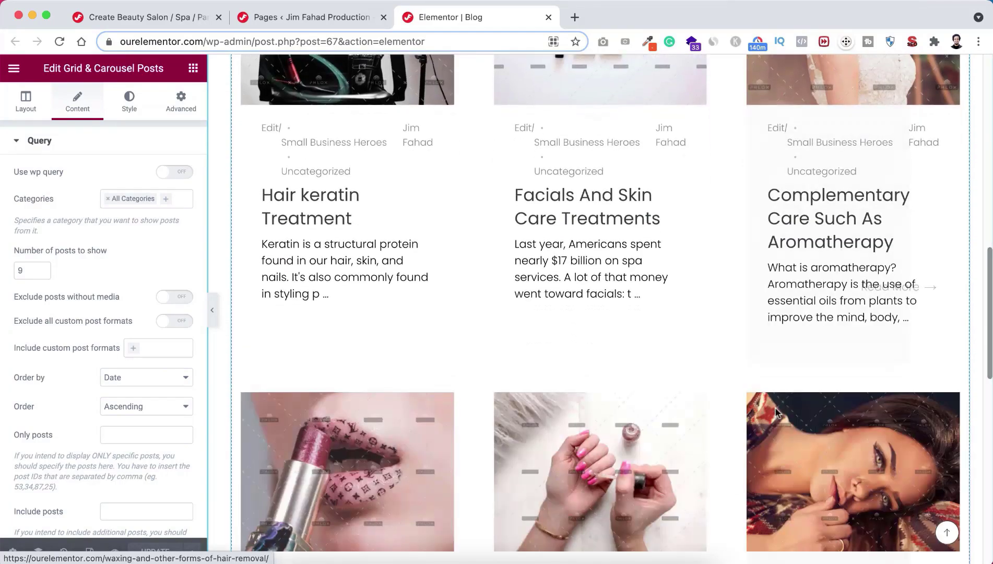
scroll(723, 358, down, 4)
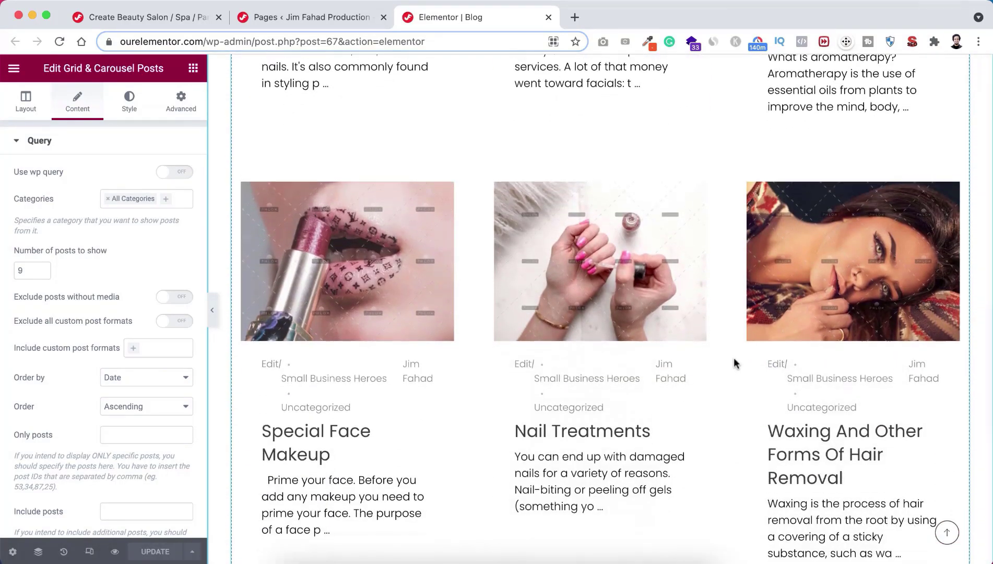
scroll(734, 363, up, 18)
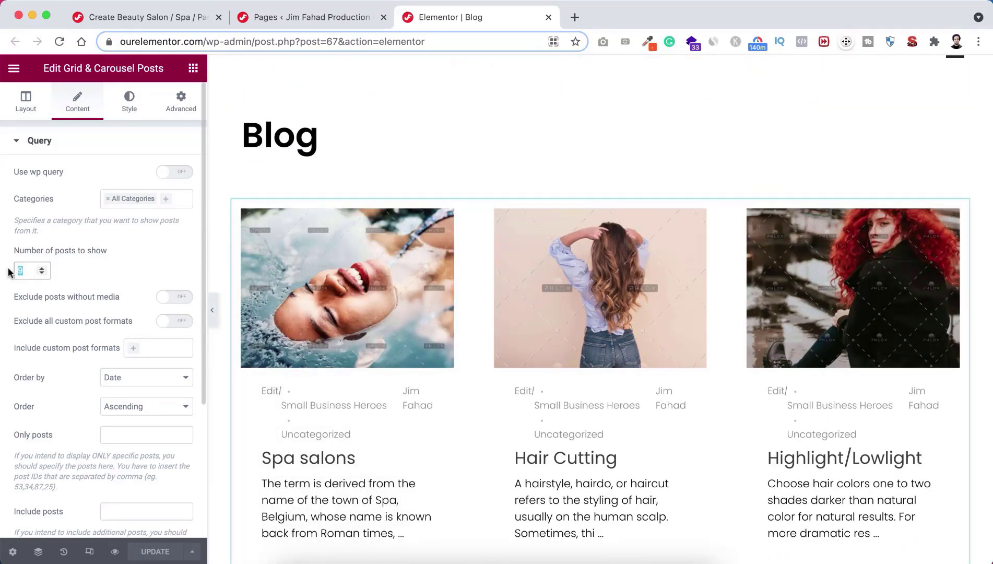
text(3)
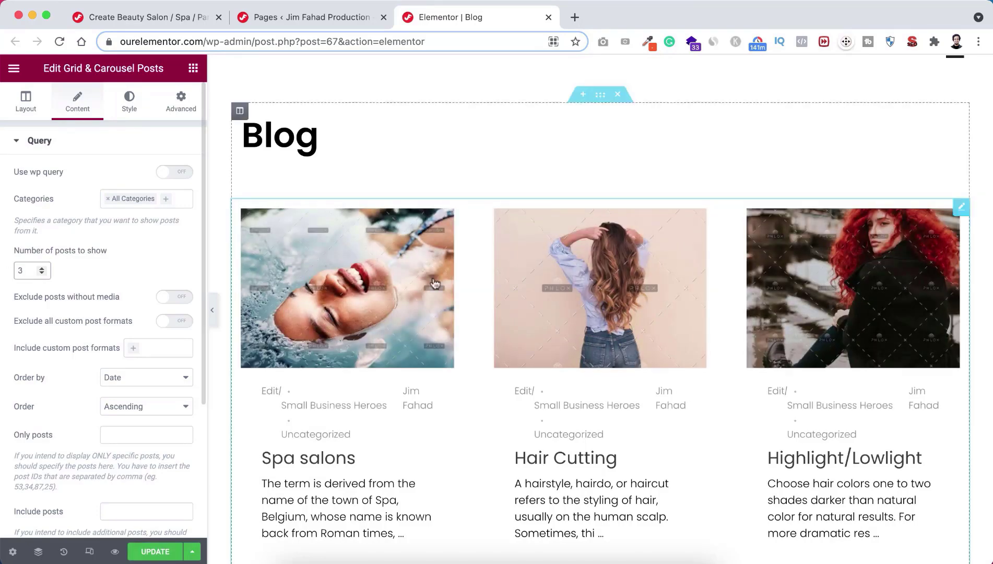
Step: Scroll down the Query panel and expand the Paginate section's Load More Type options
scroll(702, 388, down, 1)
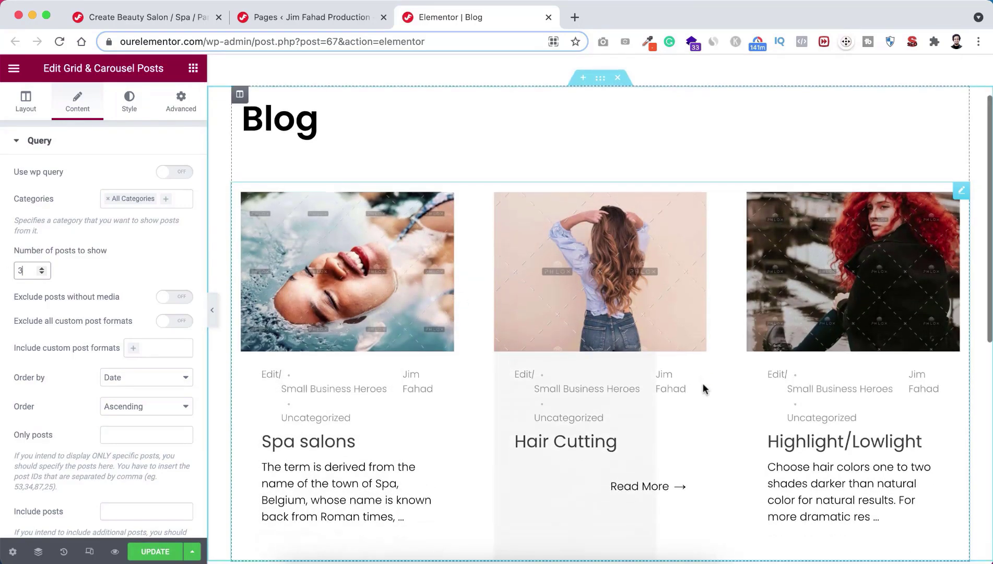
scroll(702, 388, down, 5)
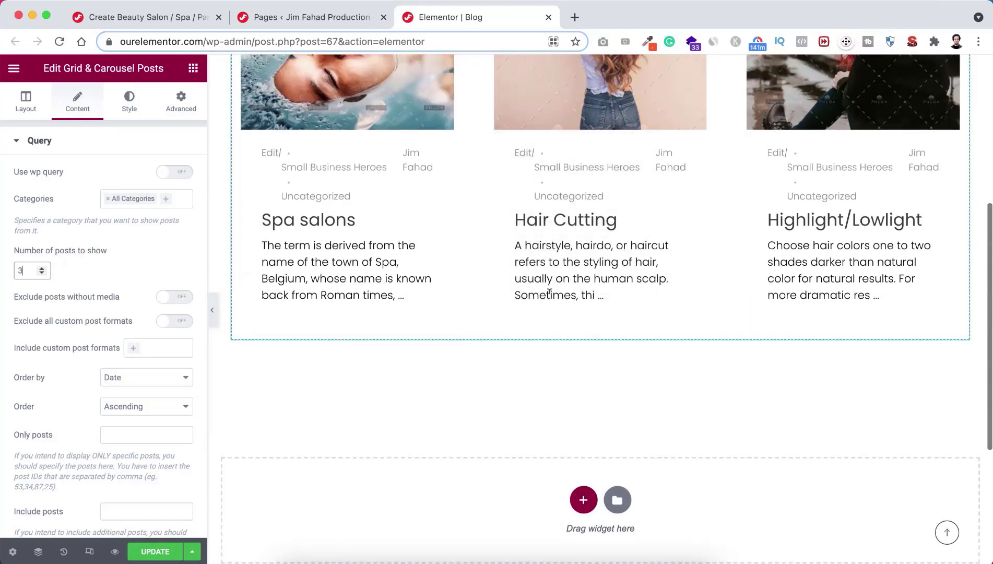
scroll(668, 268, up, 3)
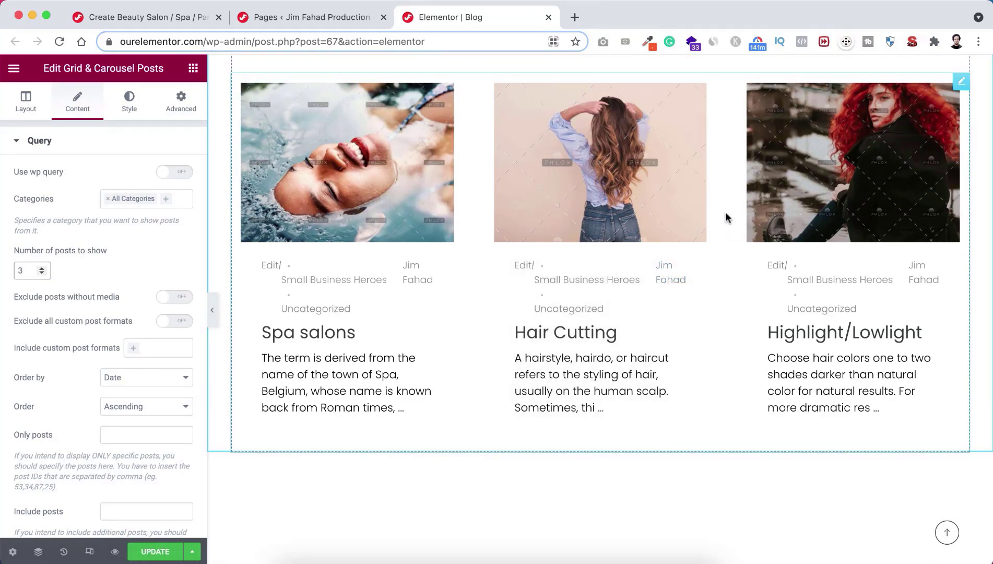
scroll(725, 217, up, 2)
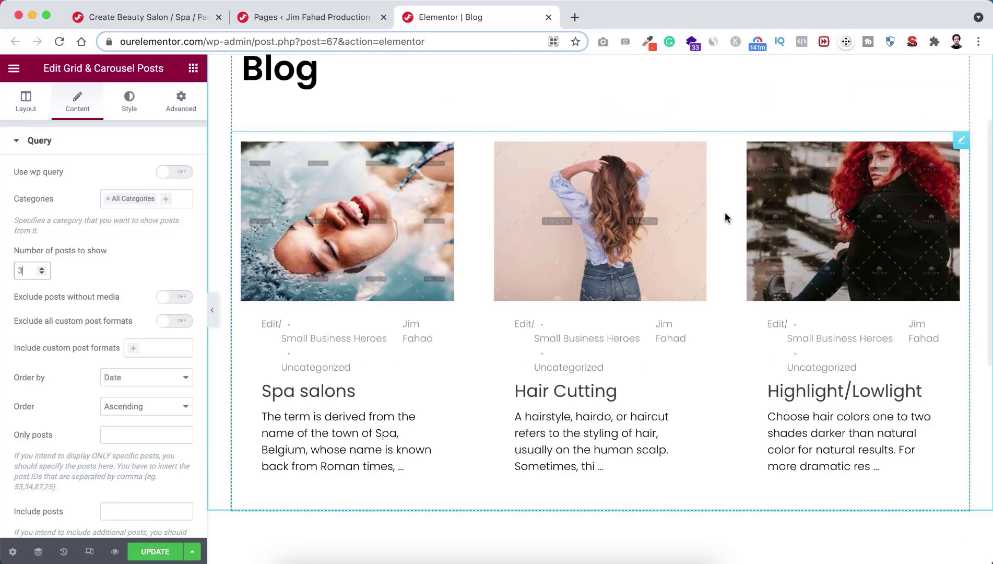
scroll(725, 217, up, 1)
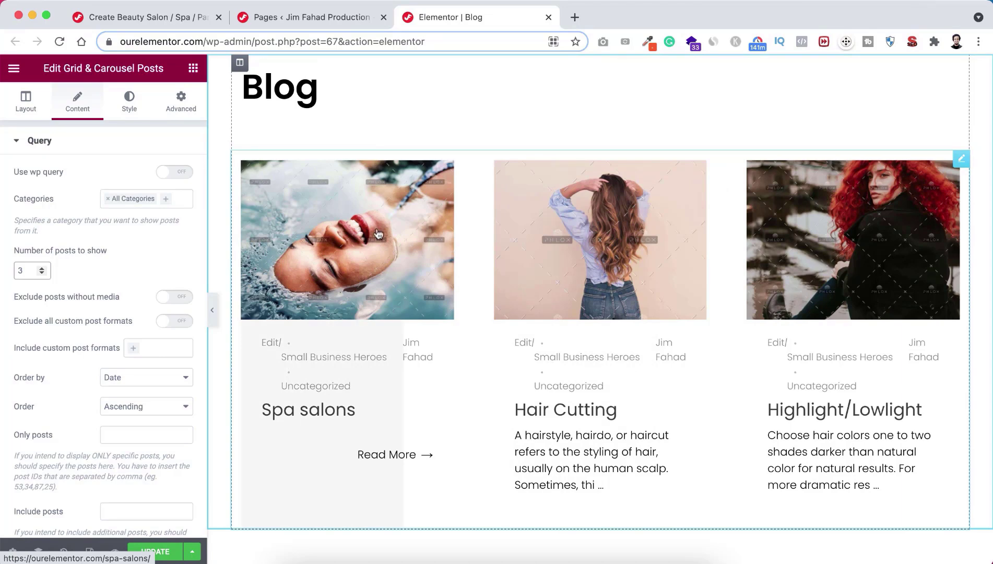
scroll(629, 291, down, 4)
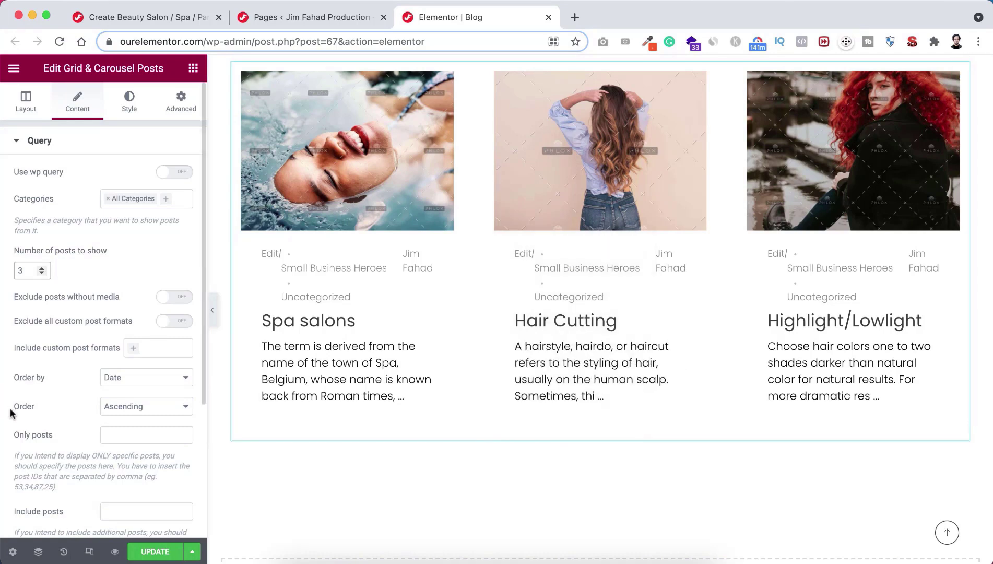
scroll(6, 422, down, 5)
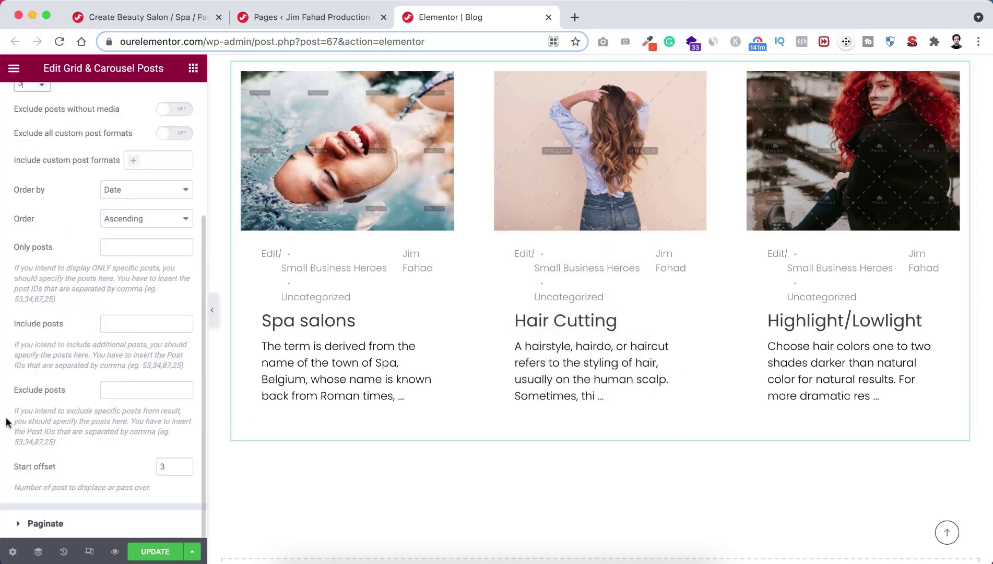
click(52, 524)
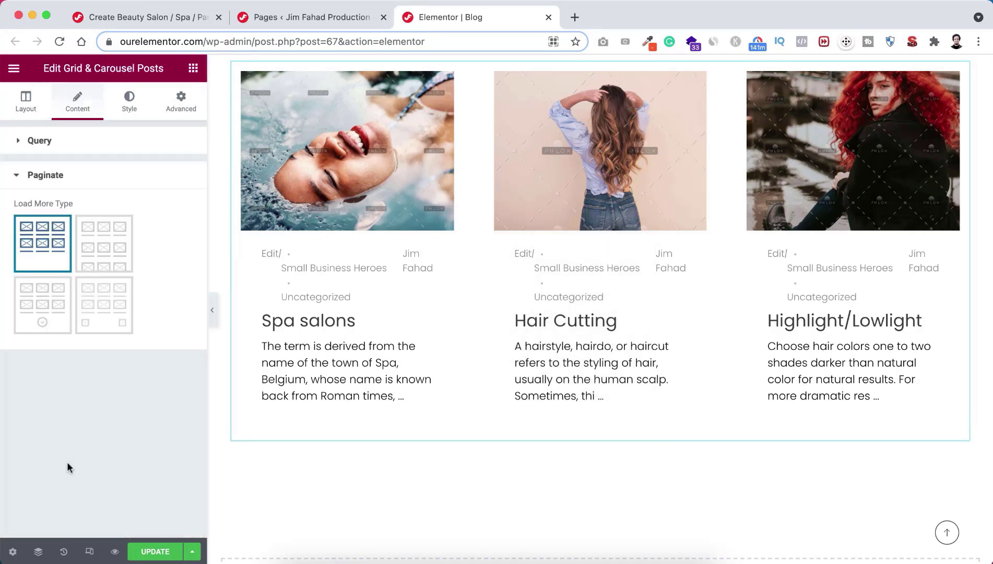
Step: Choose the third Load More Type so a LOAD MORE button appears below the posts
click(47, 310)
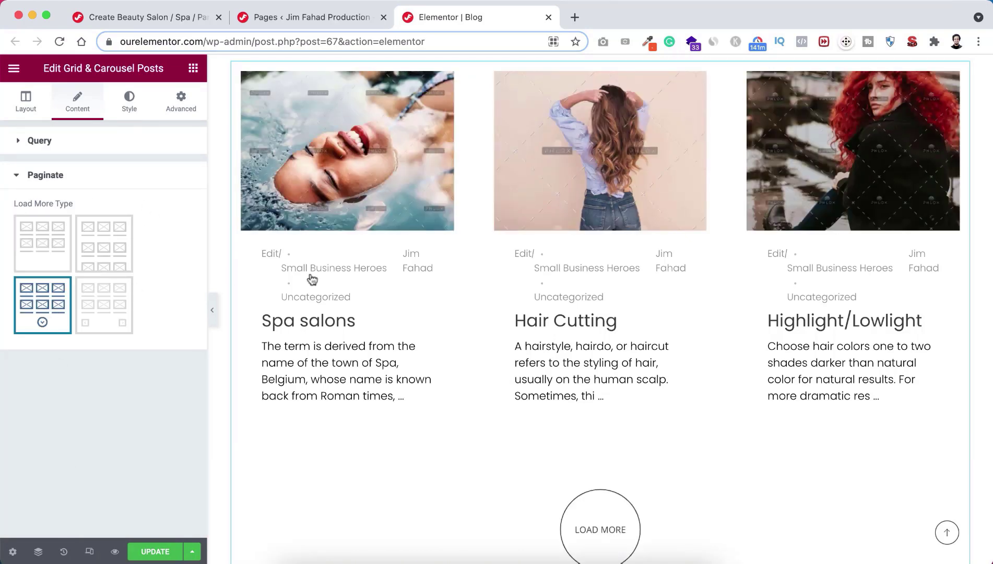
scroll(395, 295, up, 2)
scroll(396, 296, up, 1)
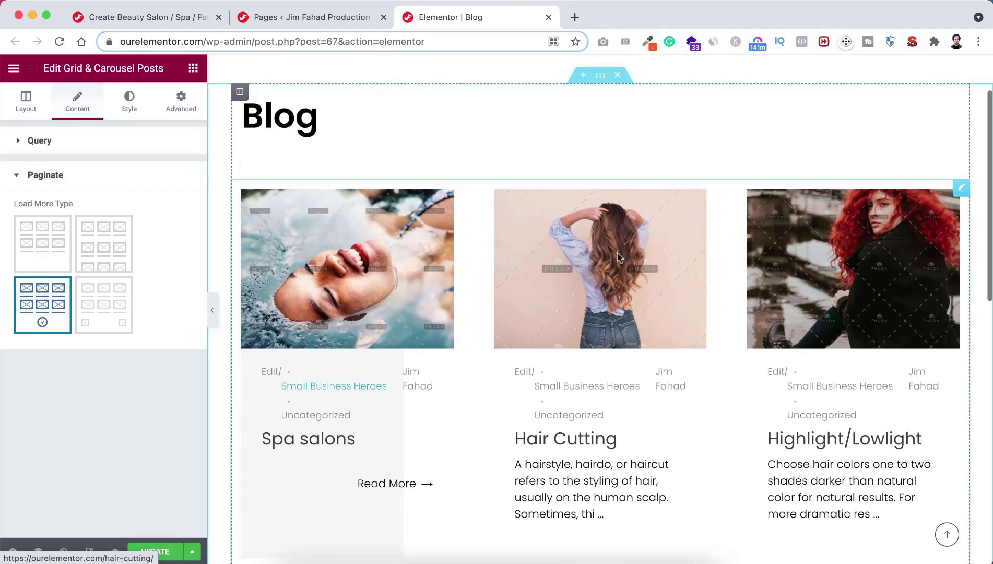
scroll(619, 353, down, 3)
scroll(619, 352, down, 2)
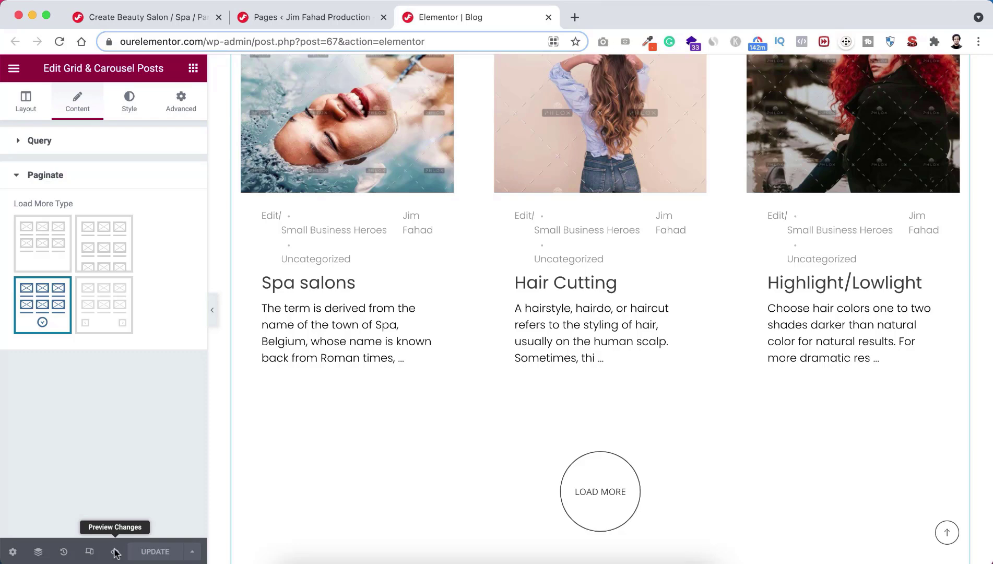
Step: Preview the Blog page changes live in a new tab
click(115, 552)
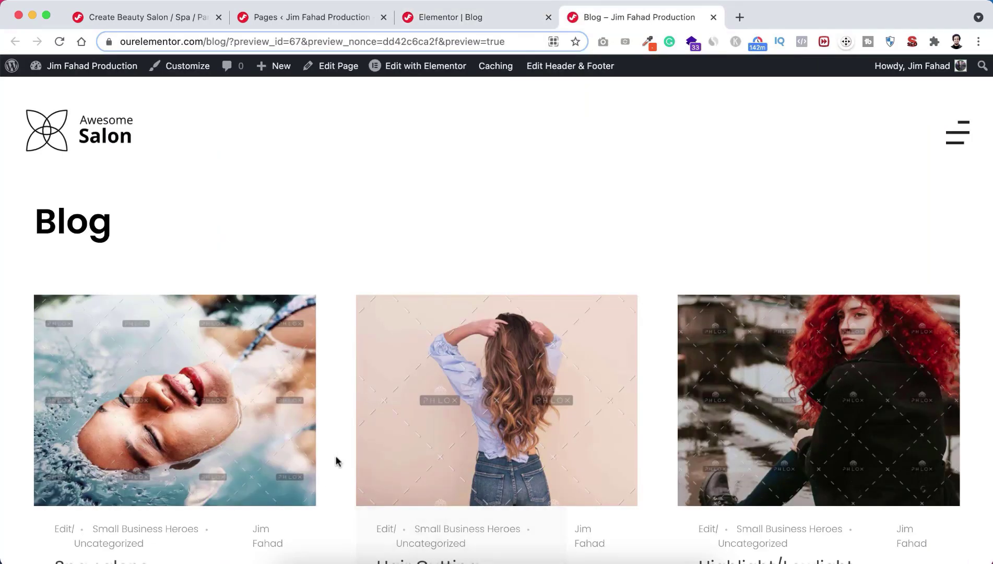
scroll(336, 460, down, 4)
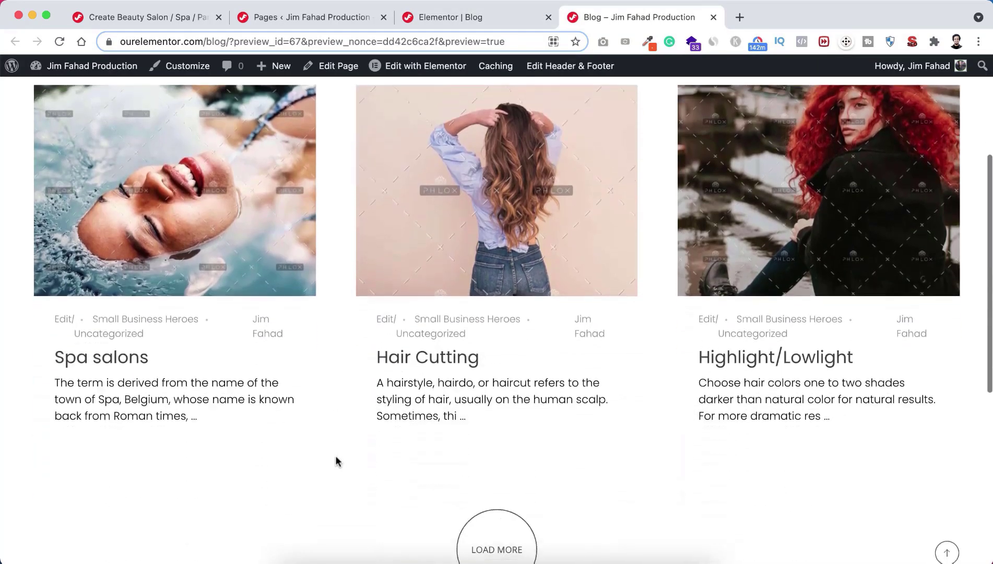
scroll(335, 460, up, 1)
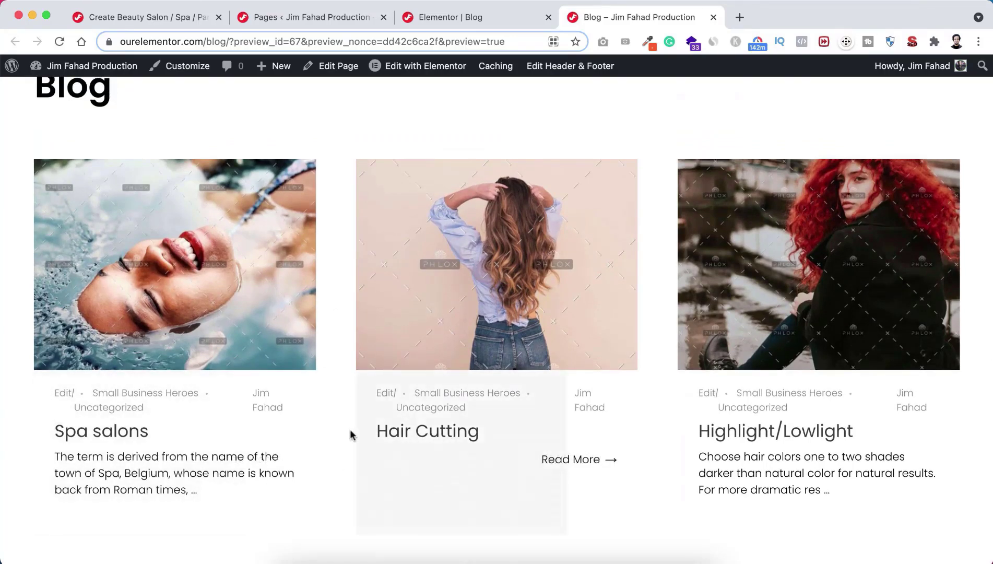
scroll(343, 472, down, 5)
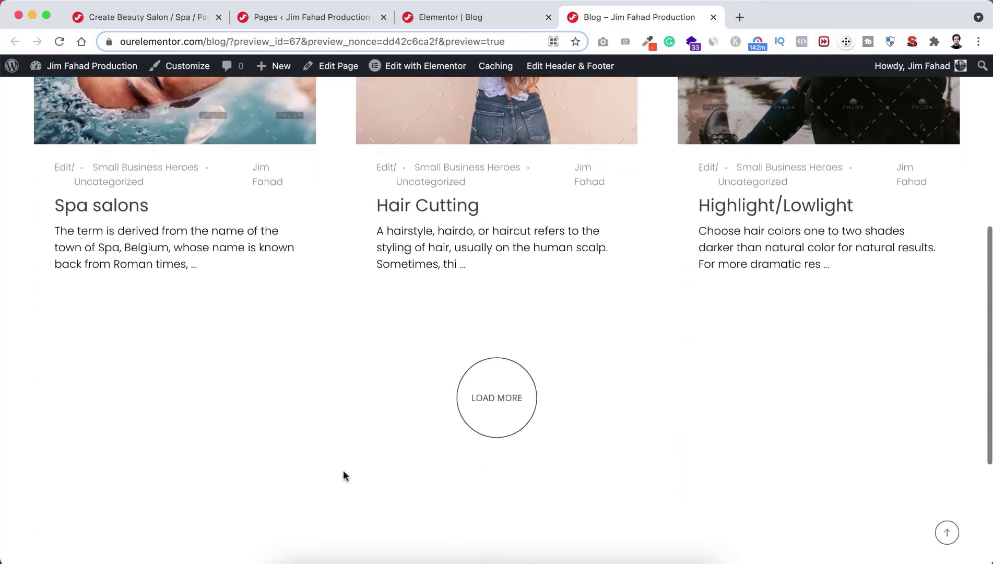
Step: Use LOAD MORE three times until the last post, Exotic Hair Cut, is shown
click(495, 398)
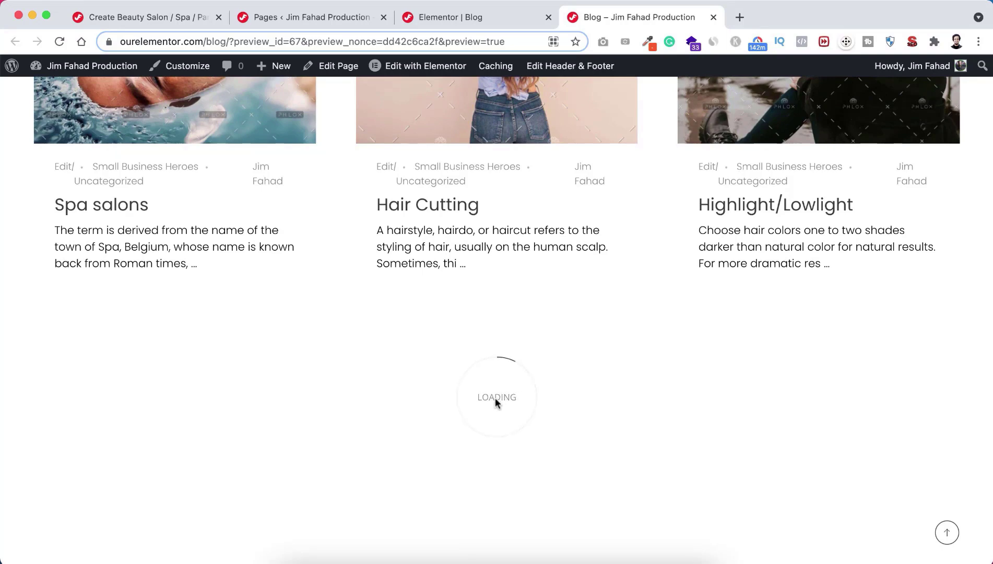
scroll(503, 413, down, 3)
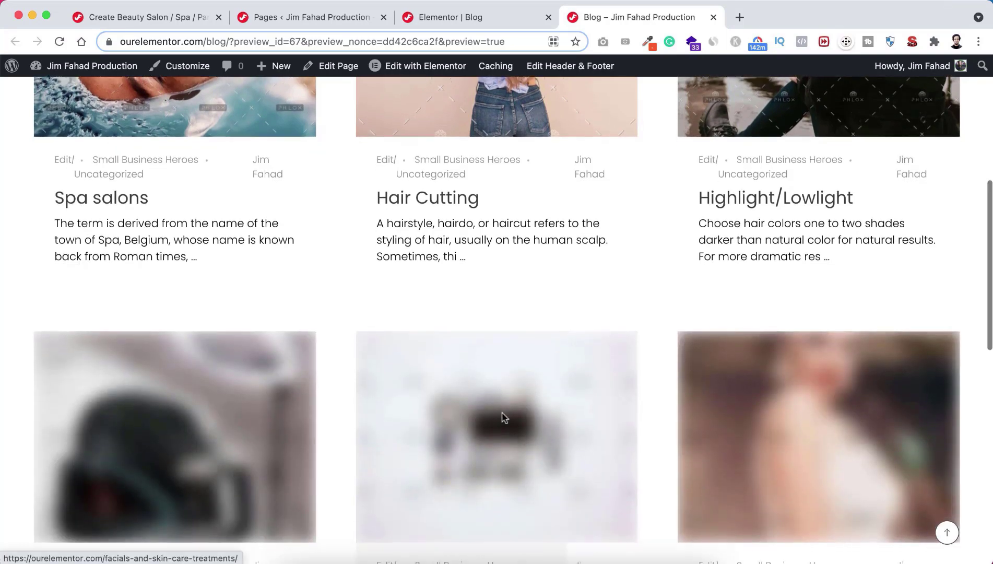
scroll(502, 412, down, 2)
scroll(502, 412, up, 2)
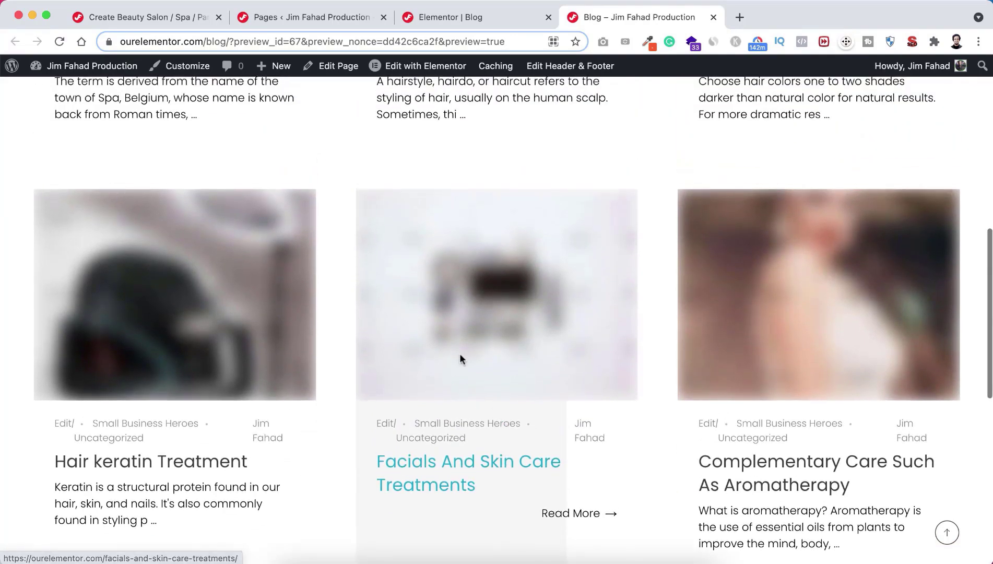
scroll(524, 433, down, 4)
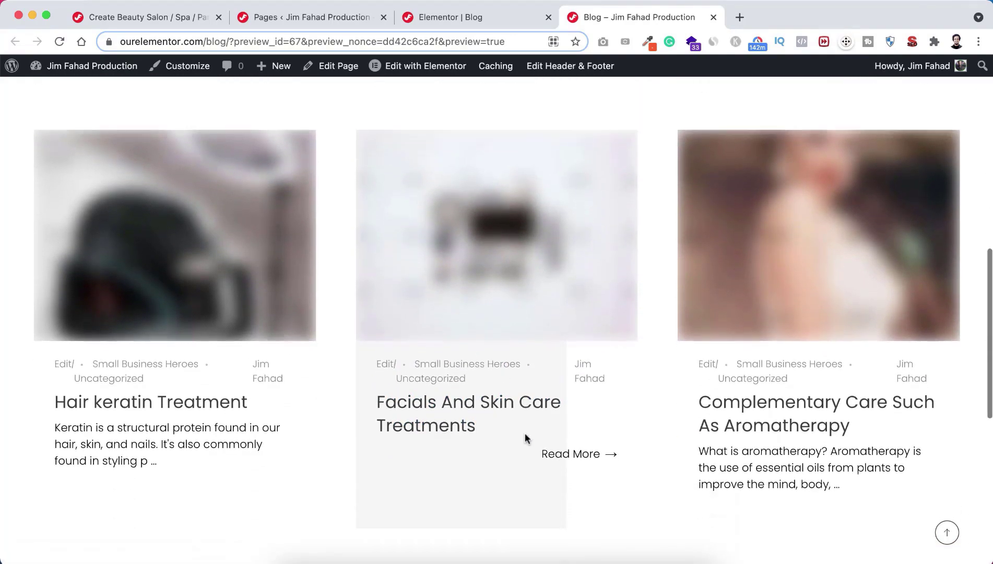
click(500, 476)
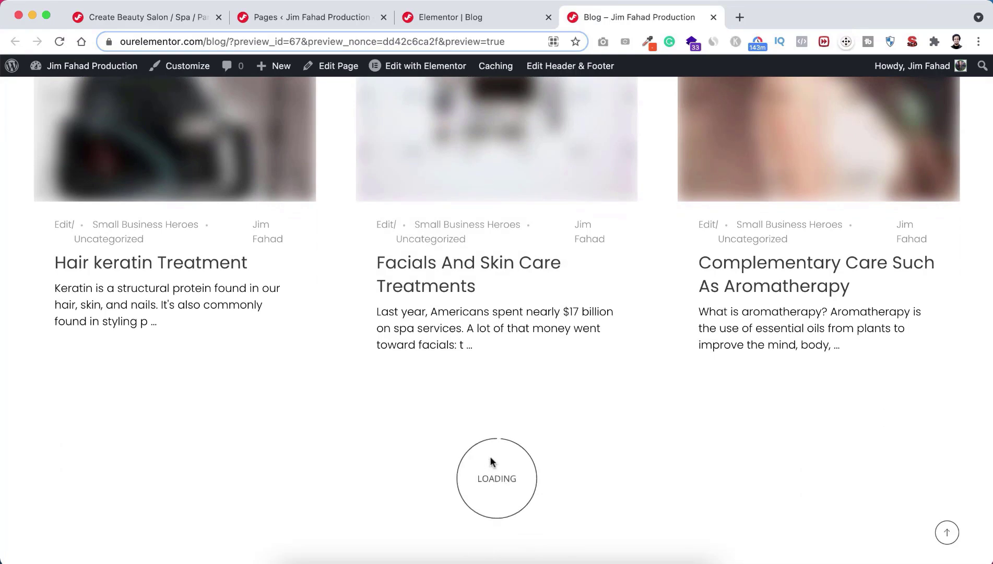
scroll(491, 459, down, 4)
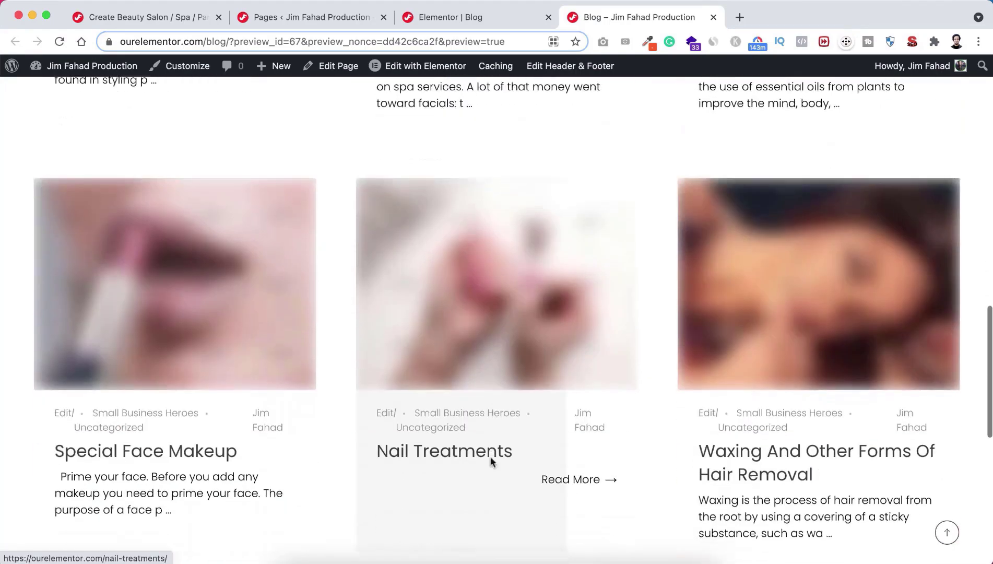
scroll(490, 455, down, 3)
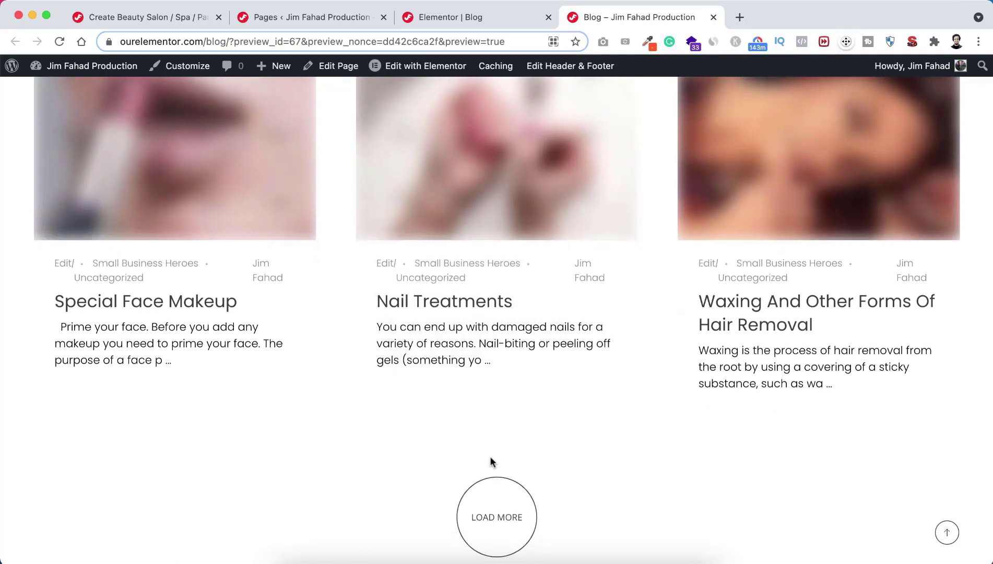
scroll(490, 461, down, 1)
click(496, 462)
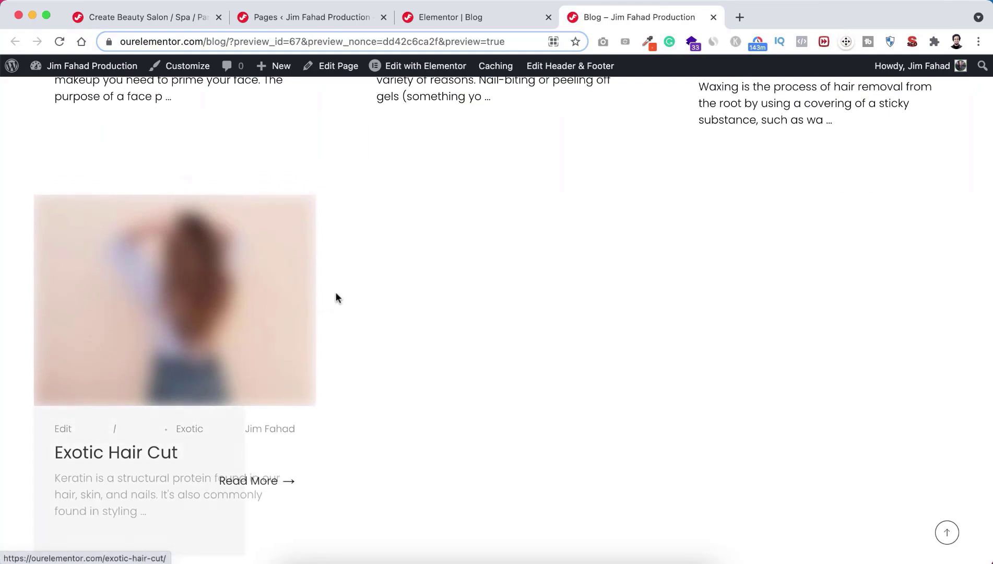
scroll(357, 319, up, 2)
scroll(357, 319, down, 3)
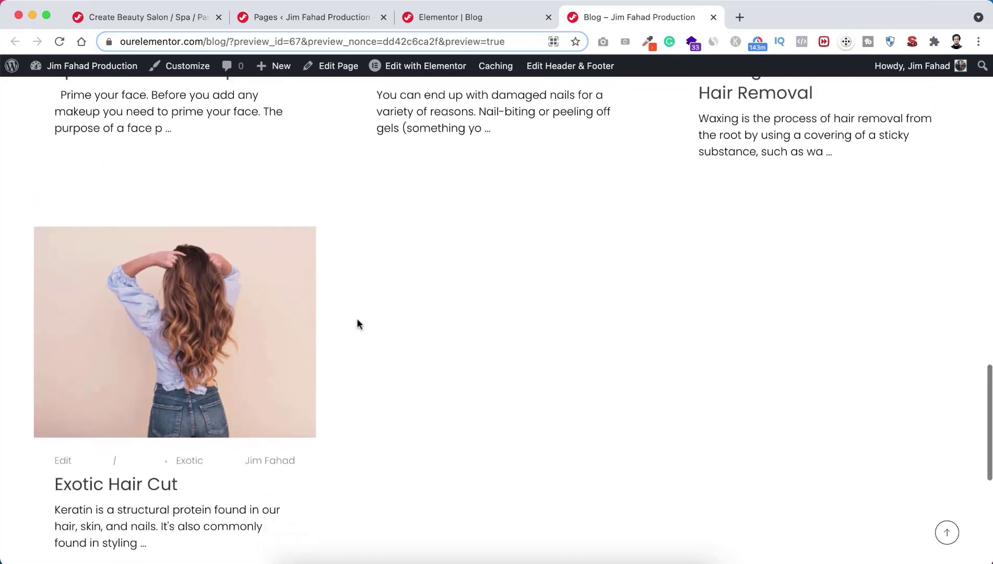
Step: Open and read the Exotic Hair Cut post, then bring up the site's hamburger menu
click(191, 291)
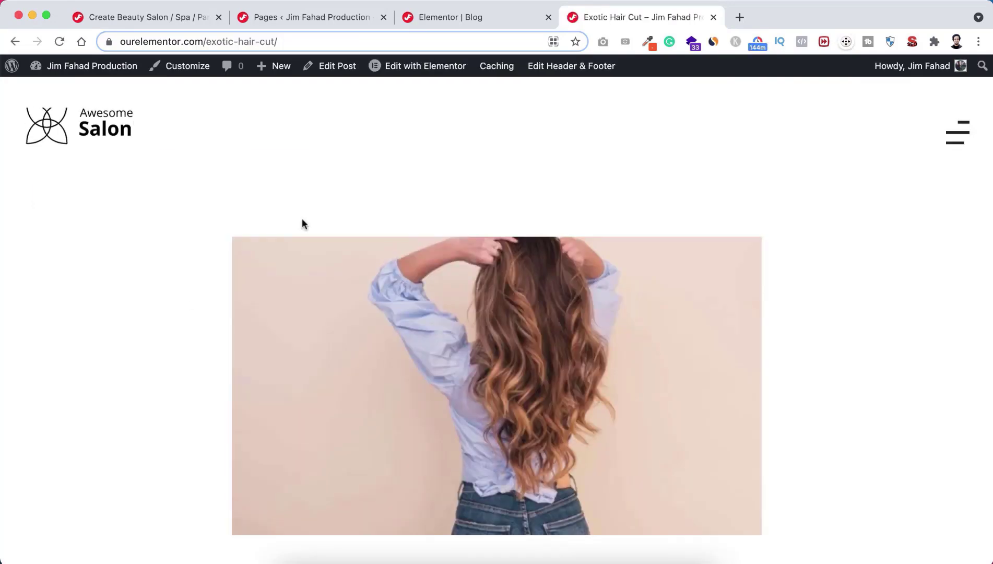
scroll(463, 369, down, 15)
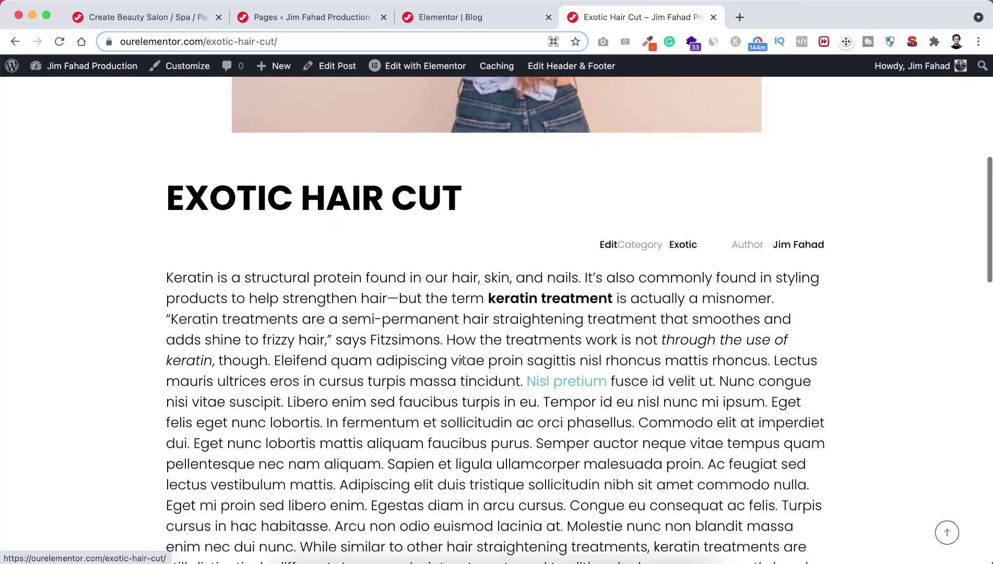
scroll(461, 361, down, 10)
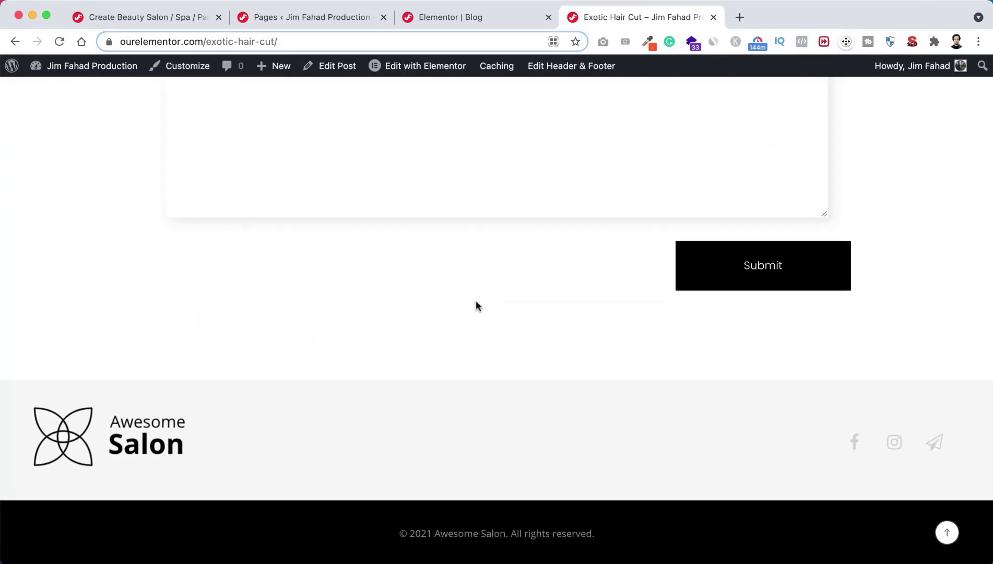
scroll(476, 306, up, 10)
scroll(476, 301, up, 15)
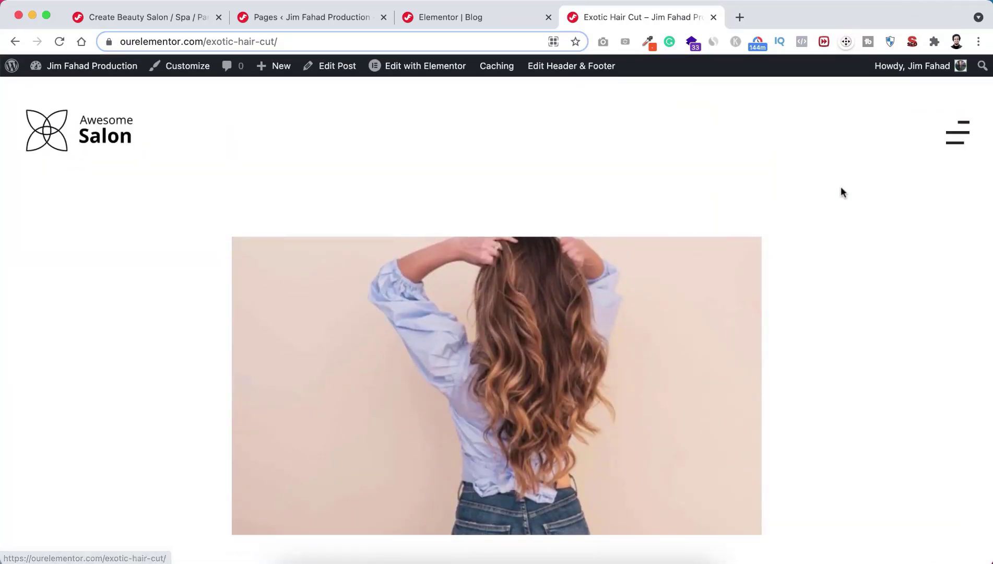
click(958, 132)
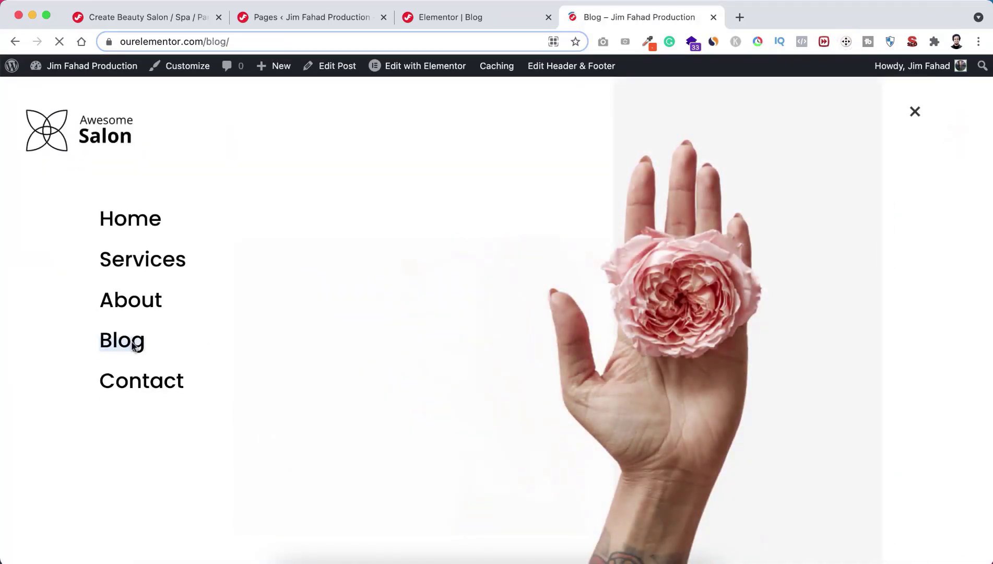
Step: Go from the live Blog page to the Home page through the site's hamburger menu
scroll(348, 369, down, 10)
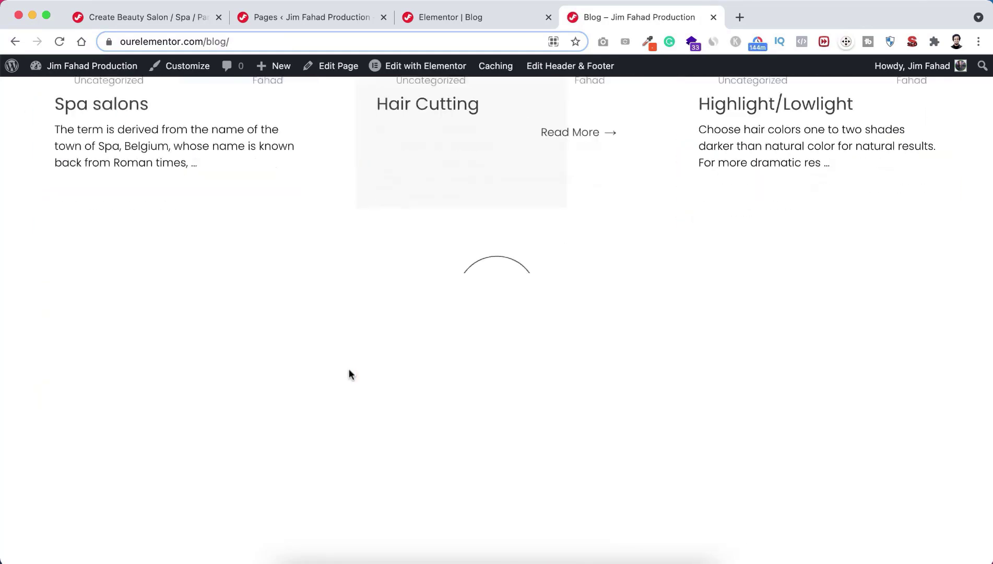
scroll(425, 316, down, 2)
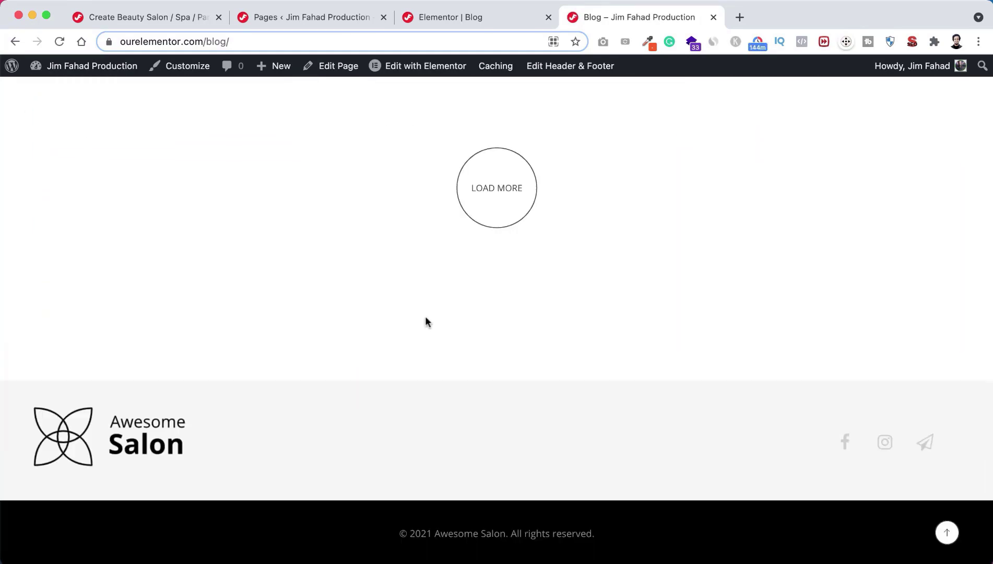
scroll(426, 260, up, 11)
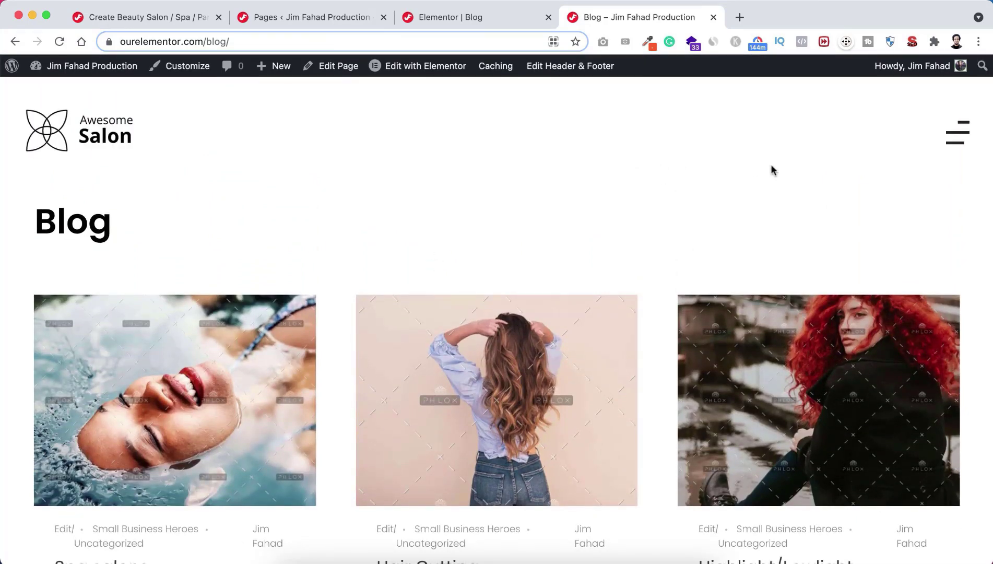
click(958, 133)
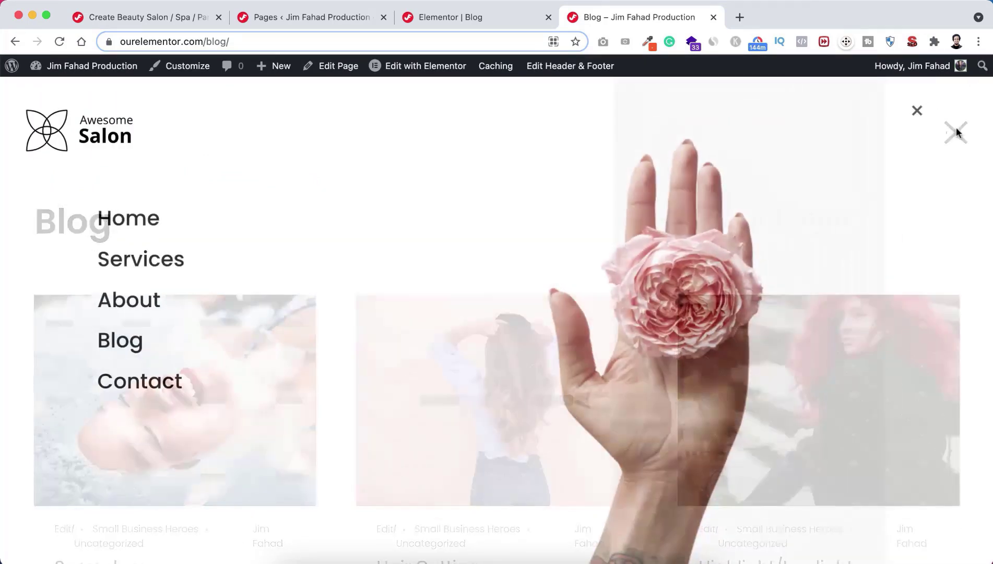
click(150, 224)
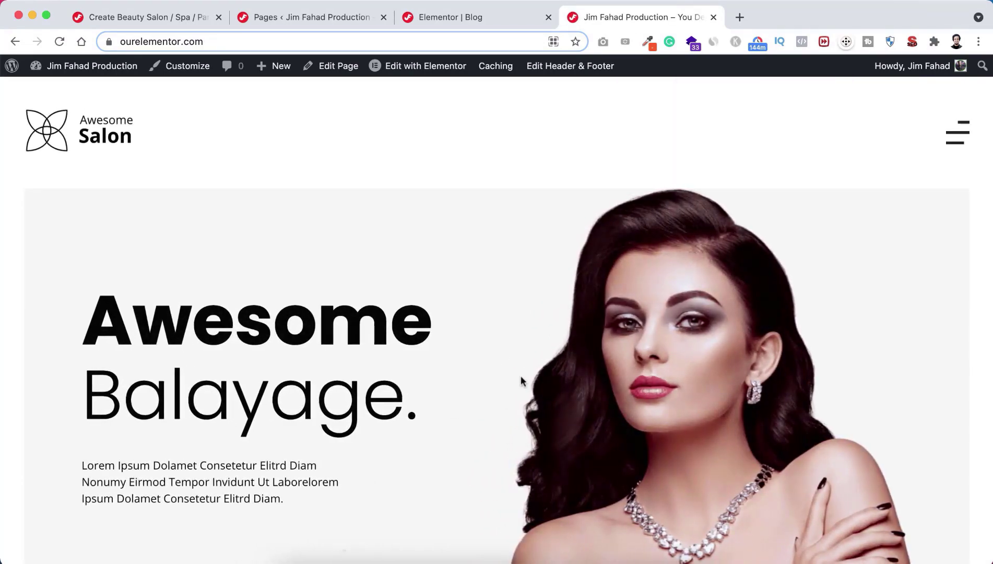
scroll(511, 450, down, 10)
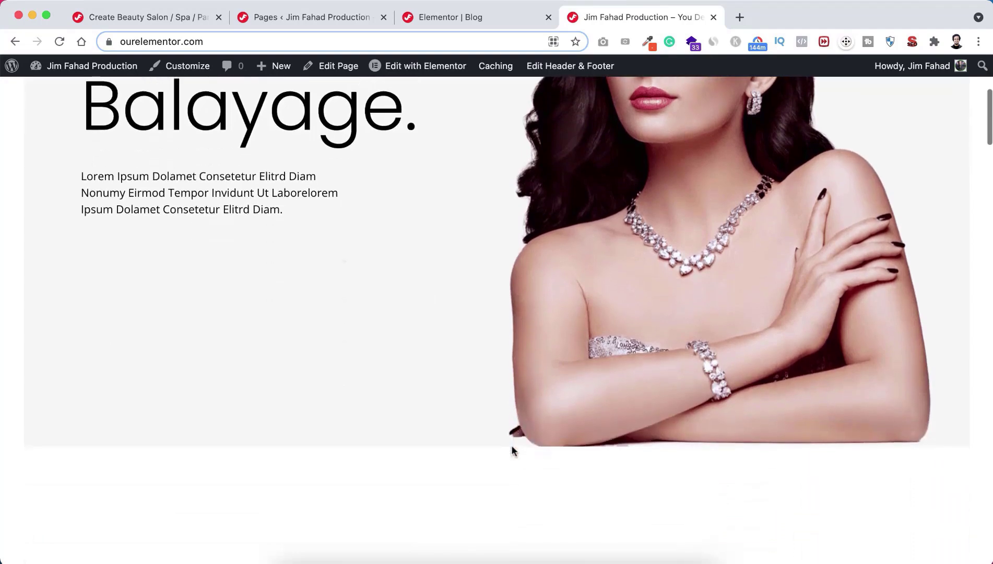
scroll(512, 450, down, 2)
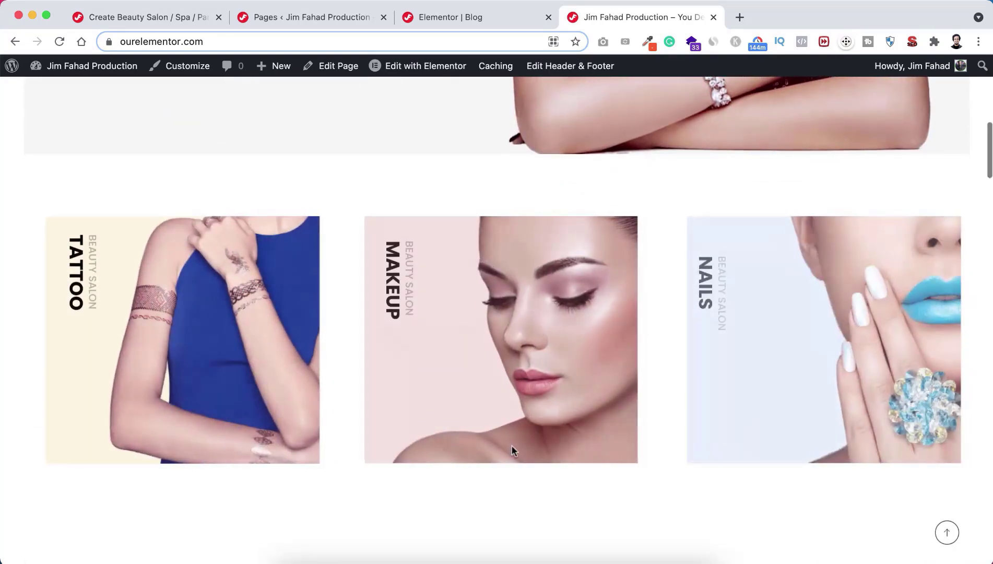
scroll(512, 450, down, 2)
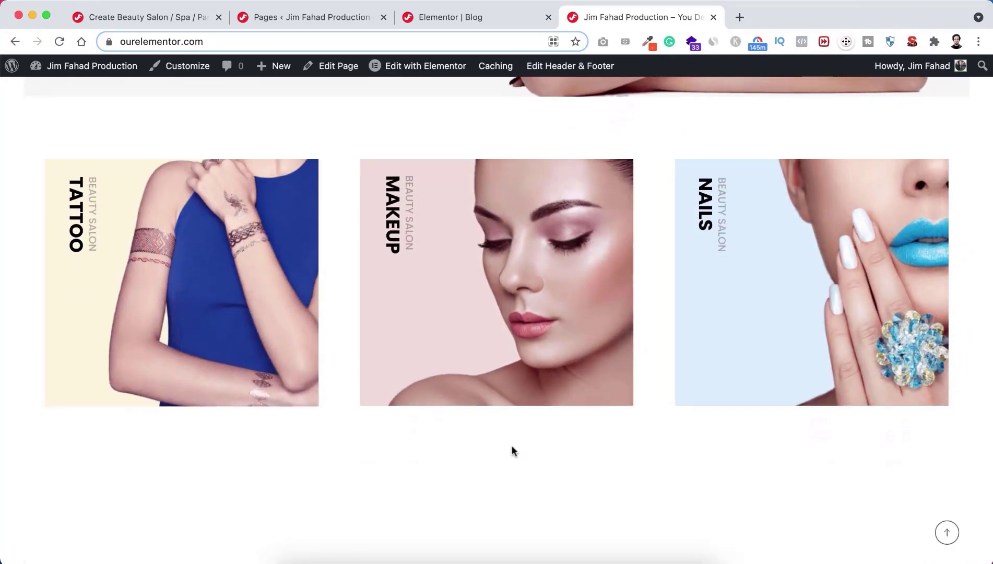
scroll(512, 449, down, 5)
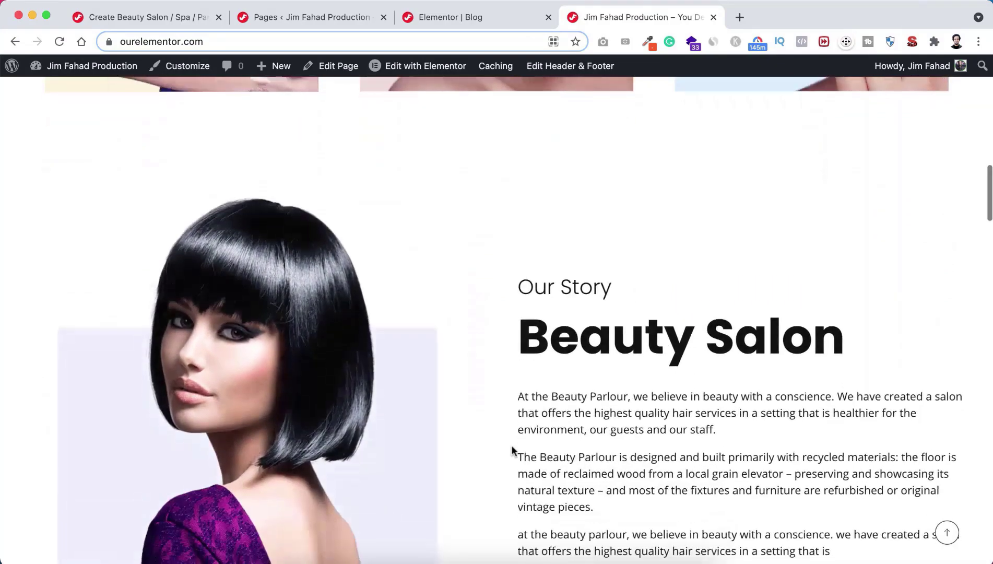
scroll(512, 449, down, 4)
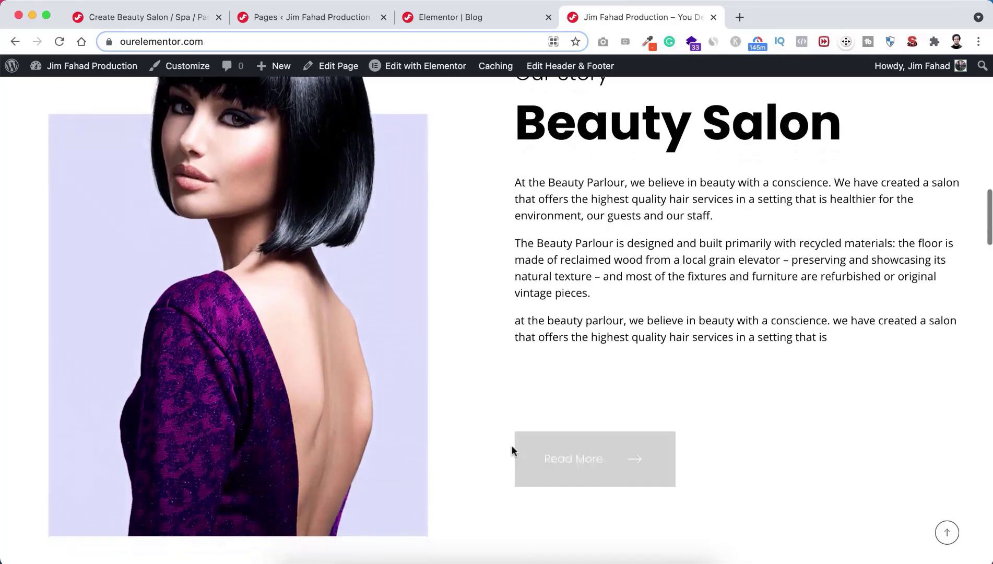
scroll(511, 445, down, 6)
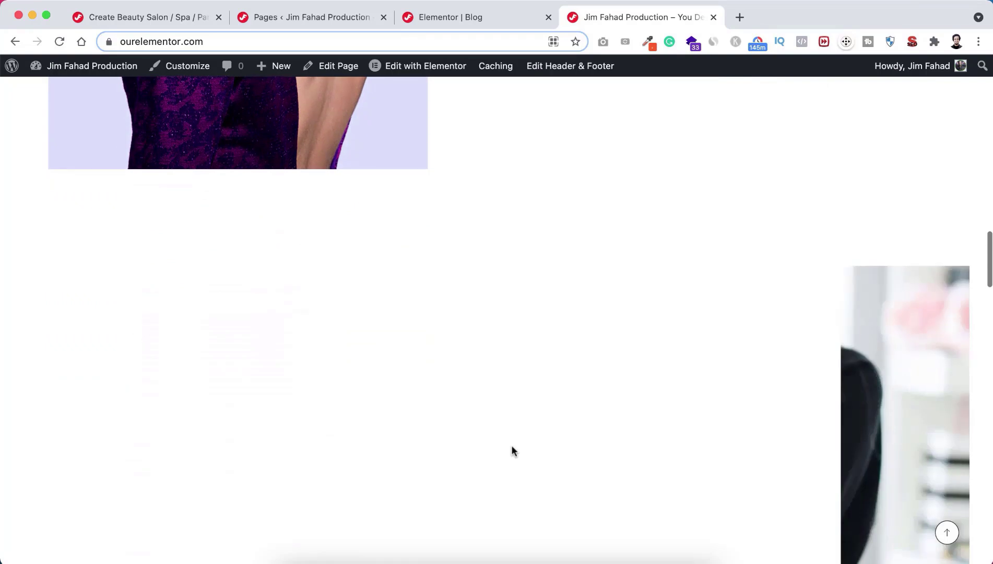
scroll(511, 446, down, 3)
scroll(511, 447, up, 1)
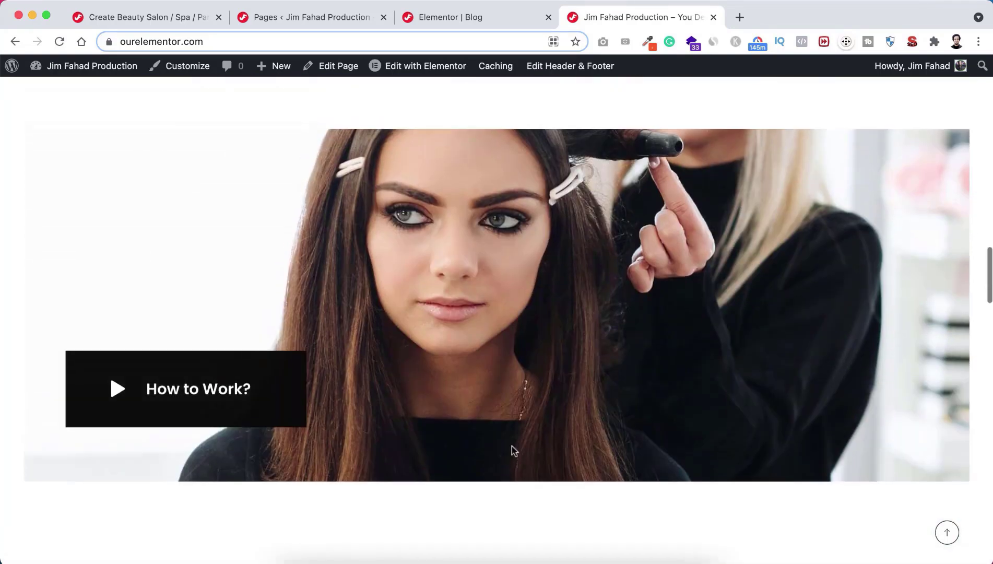
scroll(513, 450, up, 1)
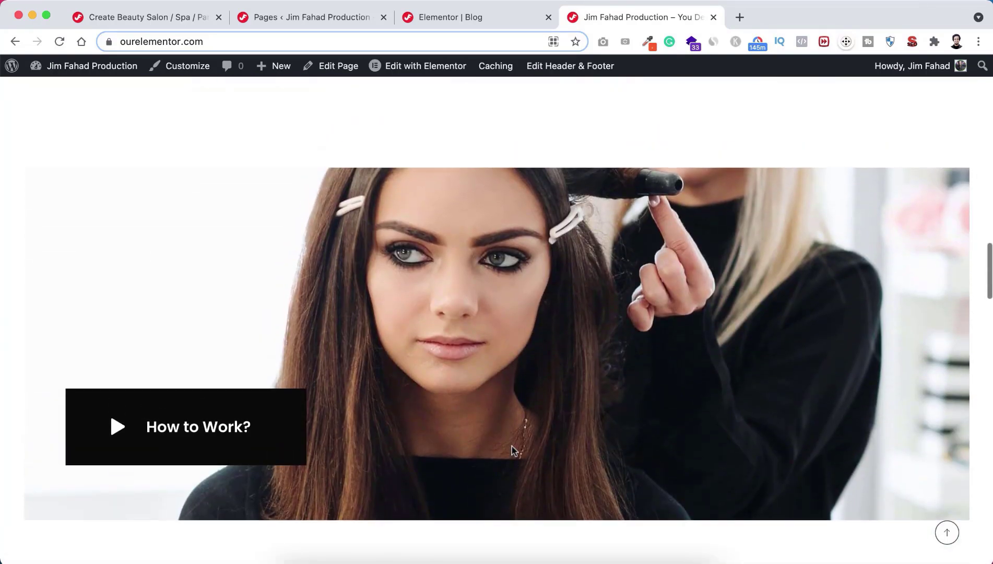
click(242, 434)
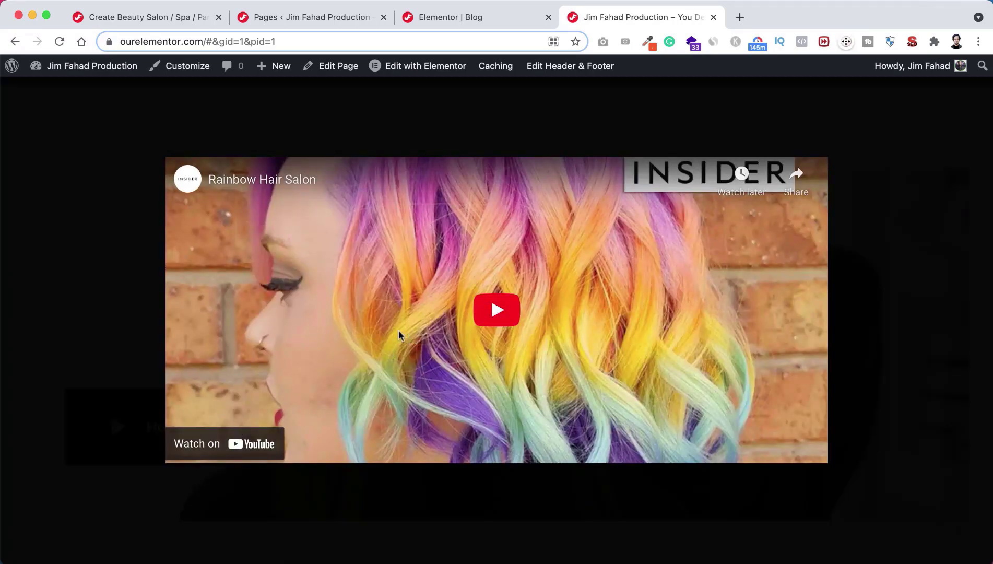
click(115, 357)
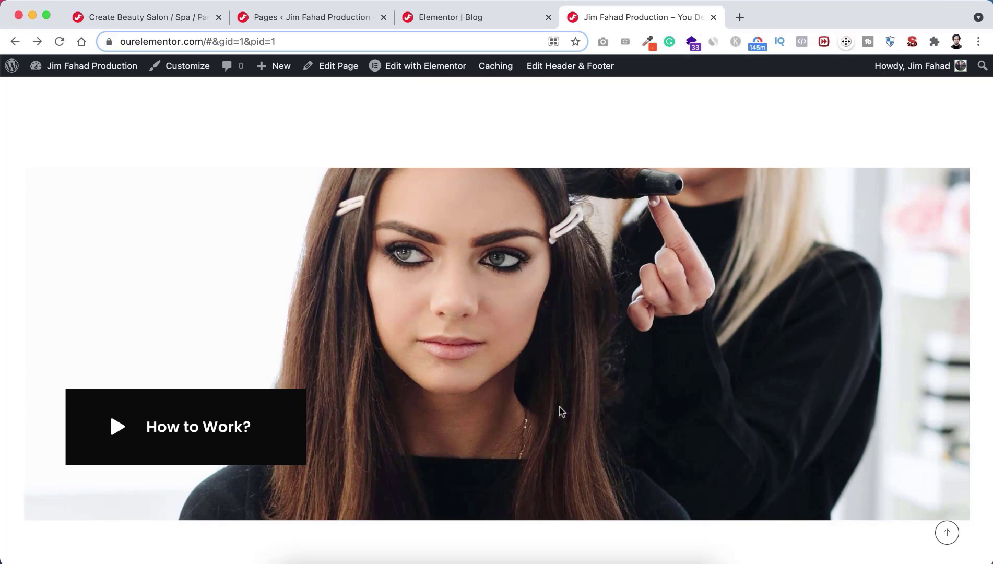
scroll(559, 407, down, 7)
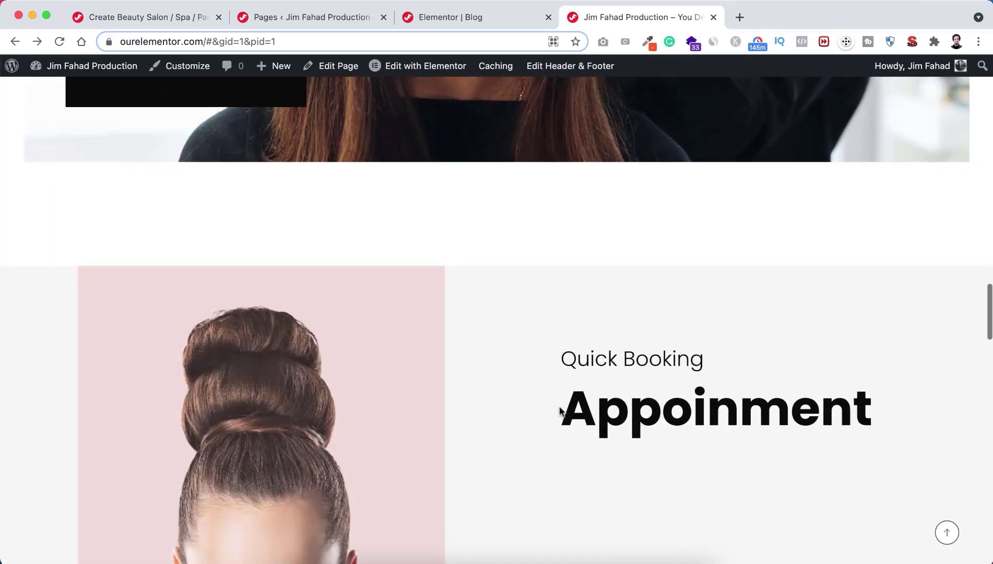
scroll(559, 410, down, 3)
scroll(559, 410, down, 1)
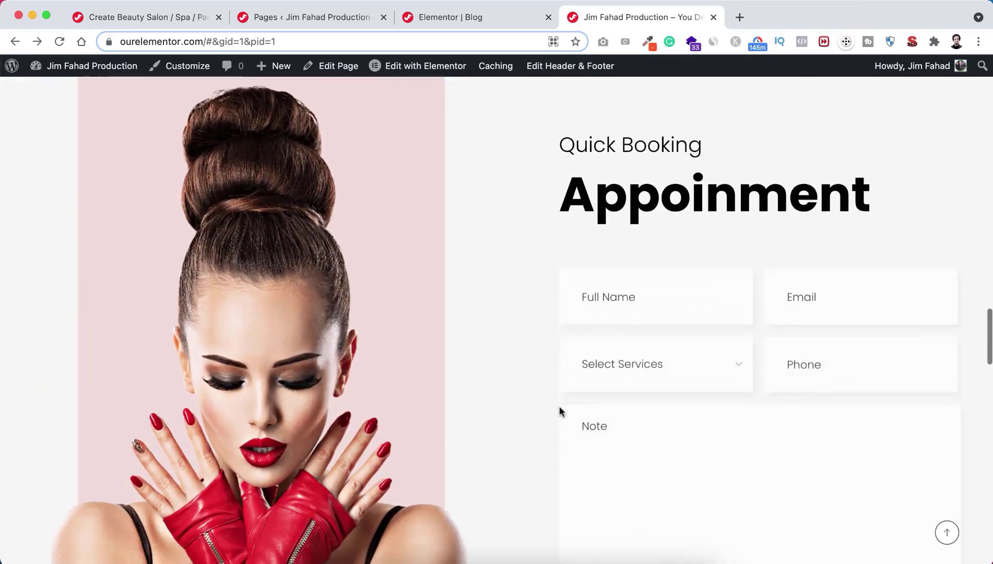
scroll(560, 407, down, 3)
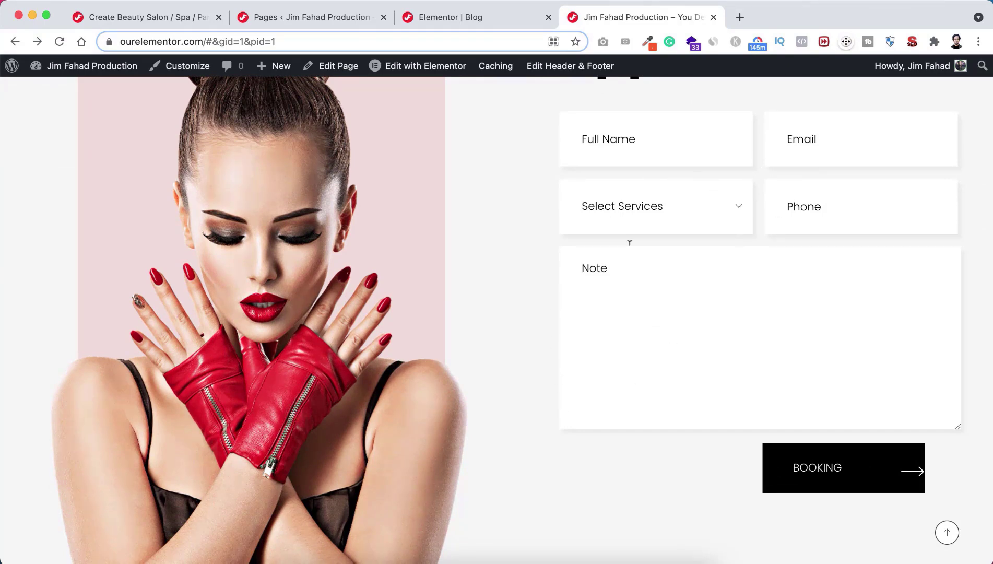
scroll(516, 411, down, 8)
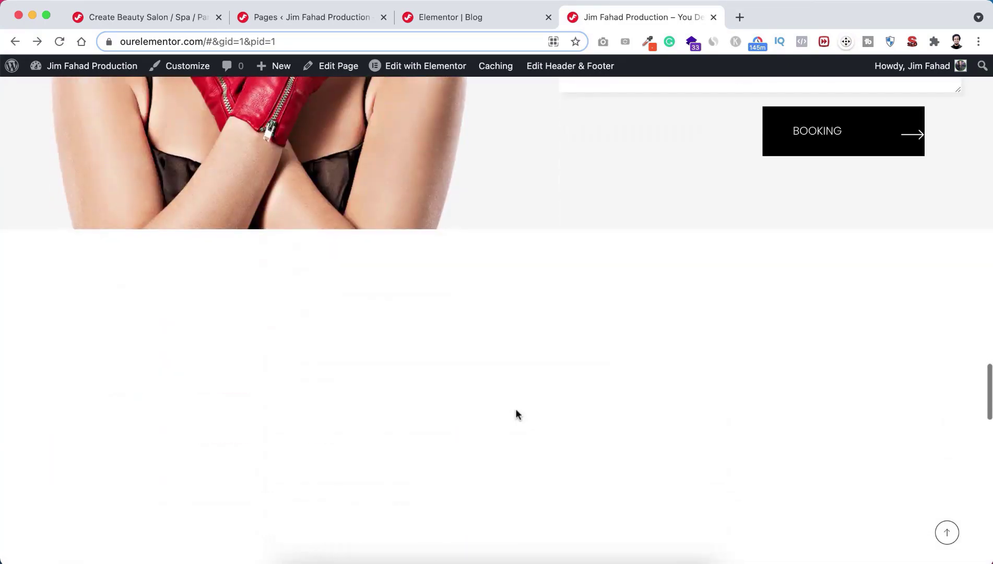
scroll(515, 410, down, 5)
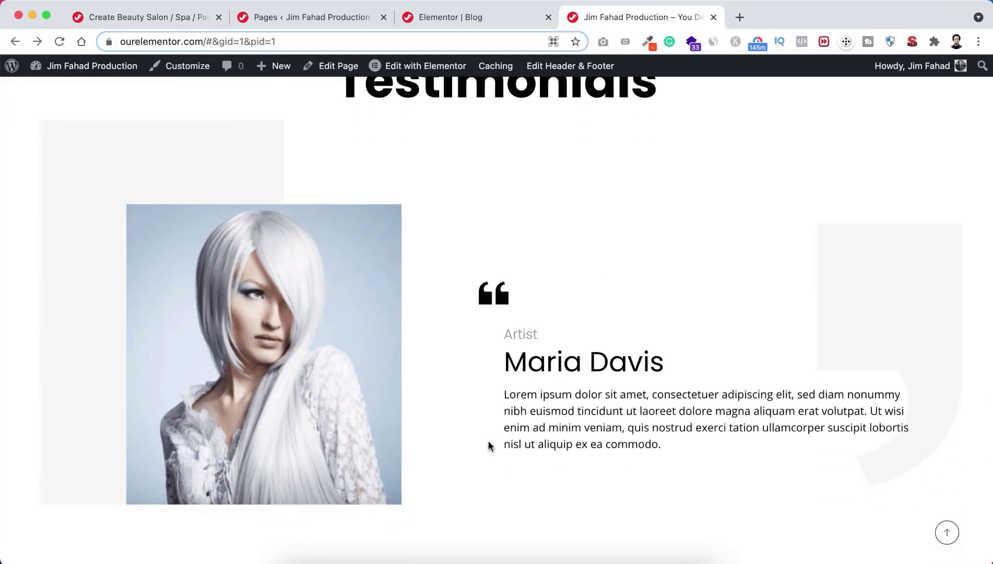
scroll(489, 445, down, 7)
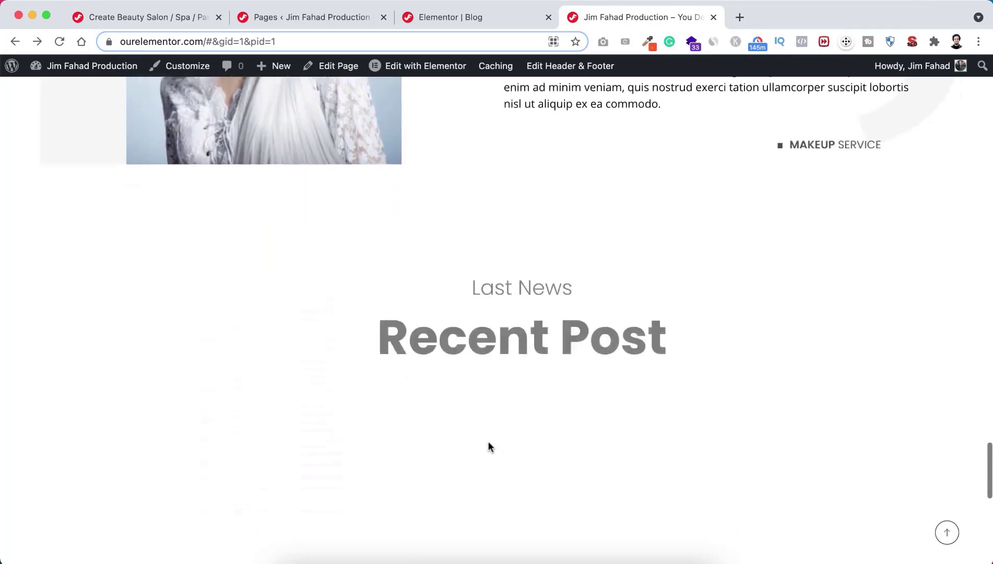
scroll(489, 445, down, 4)
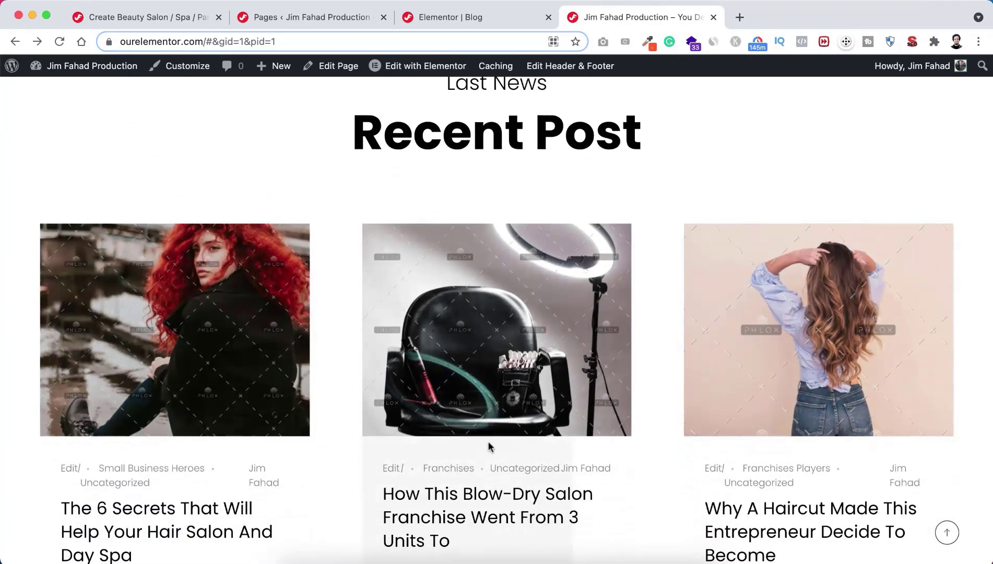
scroll(582, 424, down, 3)
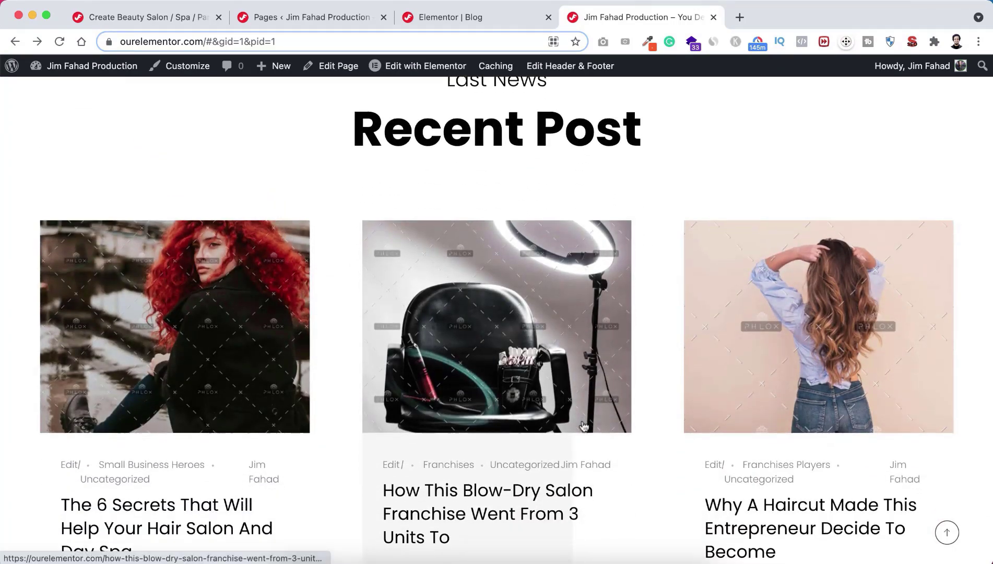
scroll(583, 426, down, 3)
scroll(582, 420, down, 2)
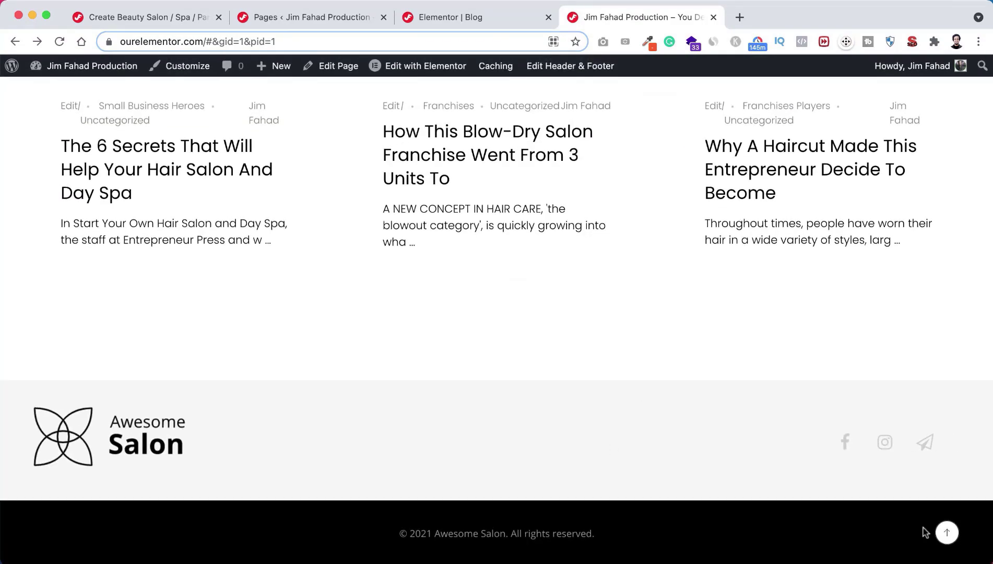
click(946, 534)
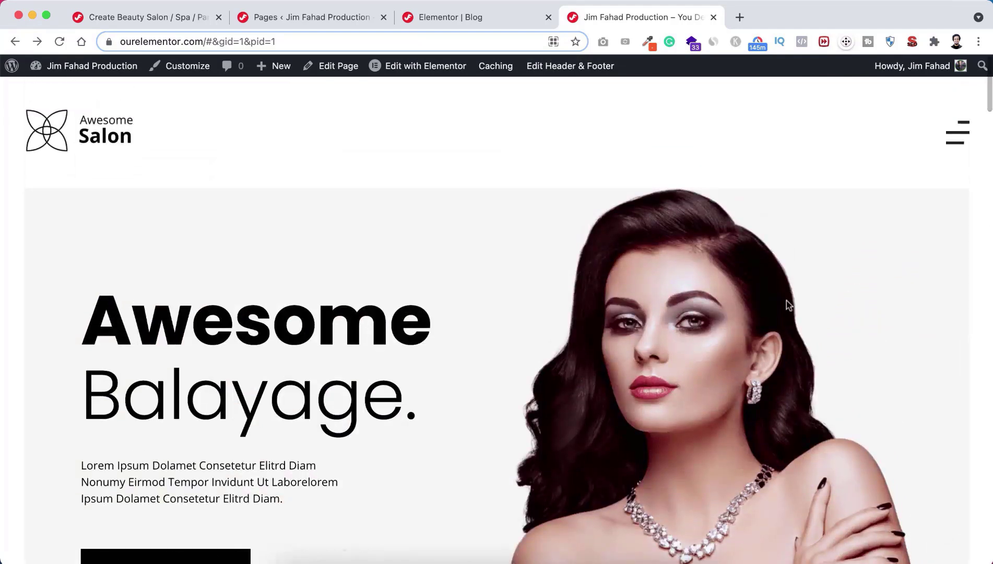
click(963, 133)
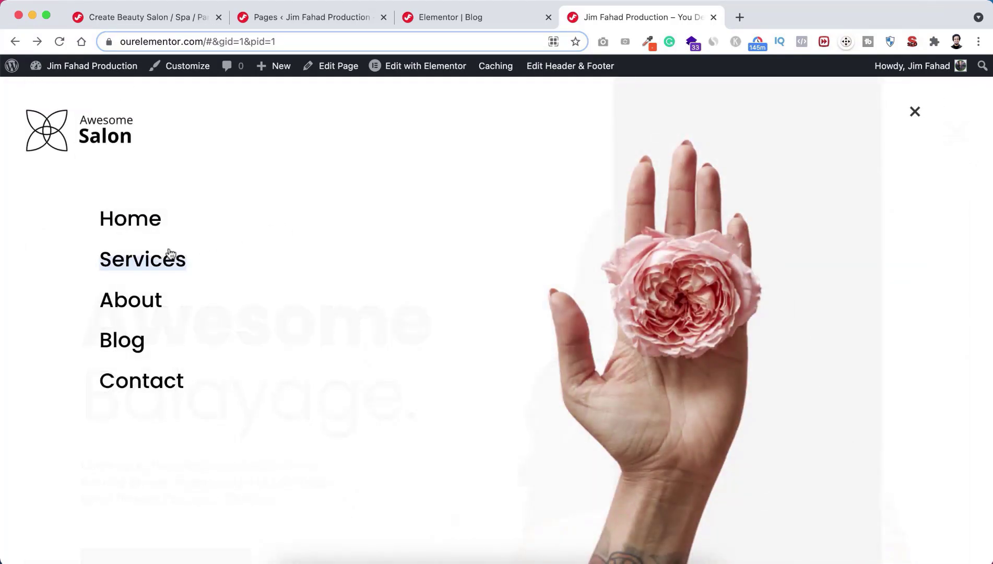
Step: View the Services page to its footer, return to the top and bring up the menu
click(151, 267)
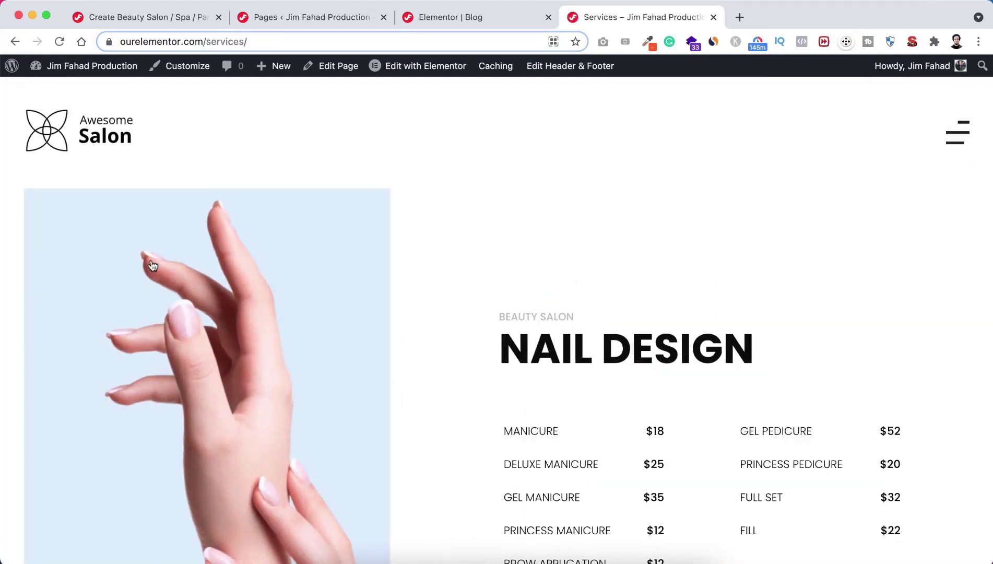
scroll(443, 433, down, 8)
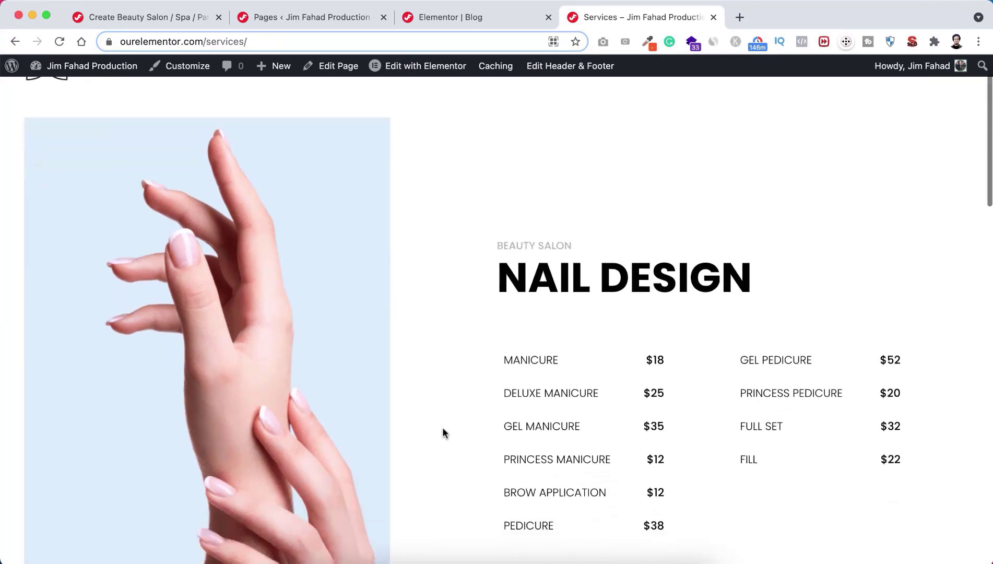
scroll(443, 429, down, 5)
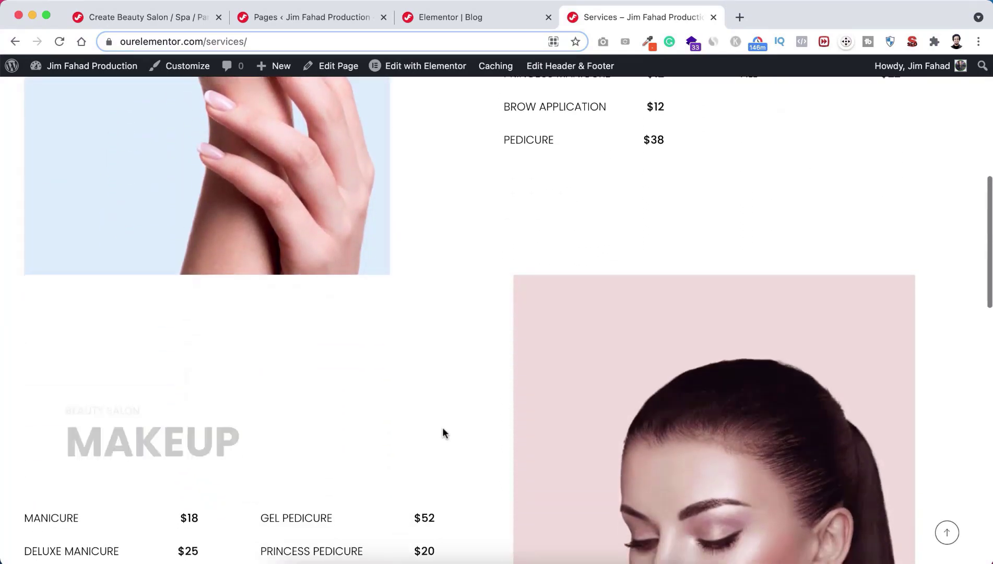
scroll(442, 432, down, 9)
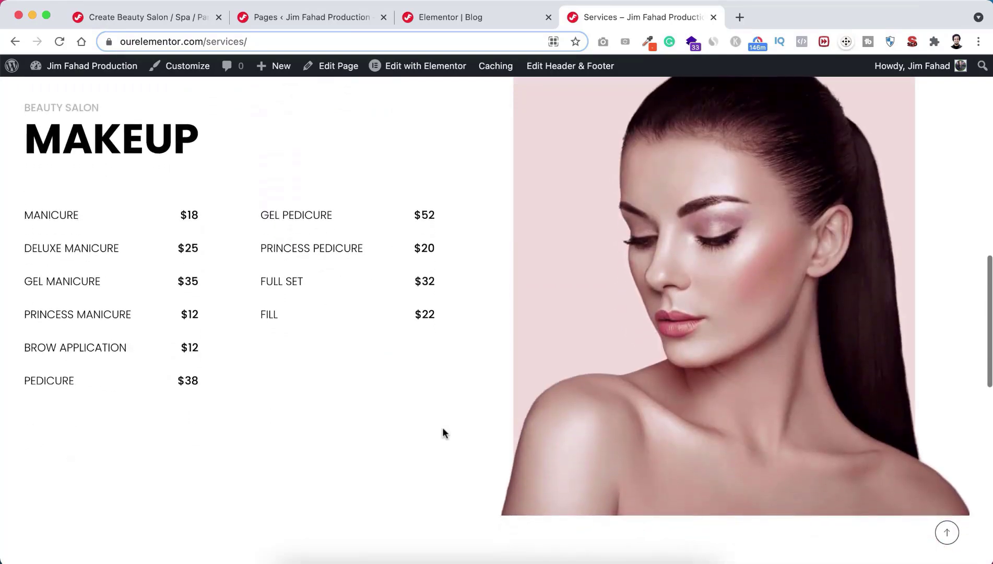
scroll(442, 432, down, 3)
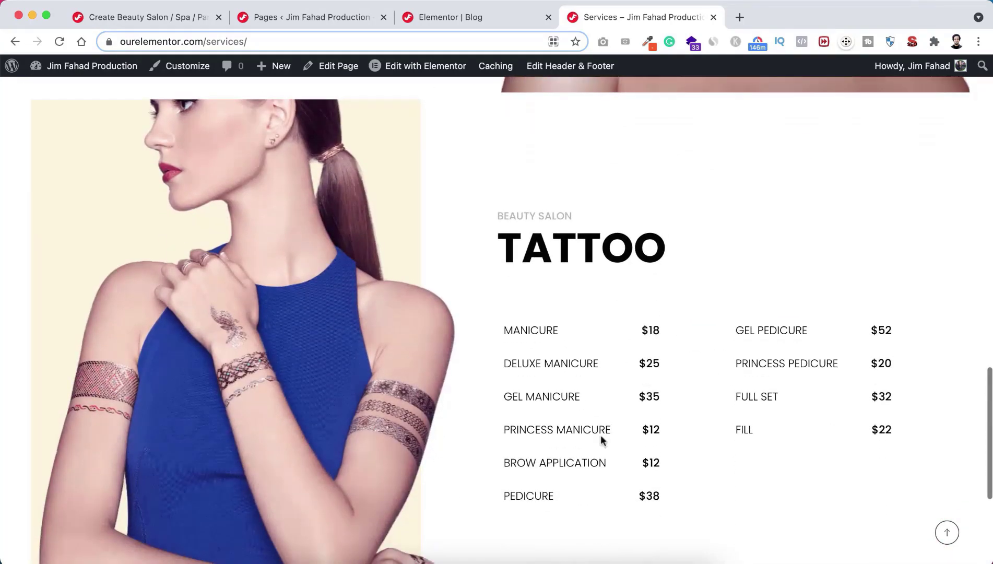
scroll(594, 390, down, 3)
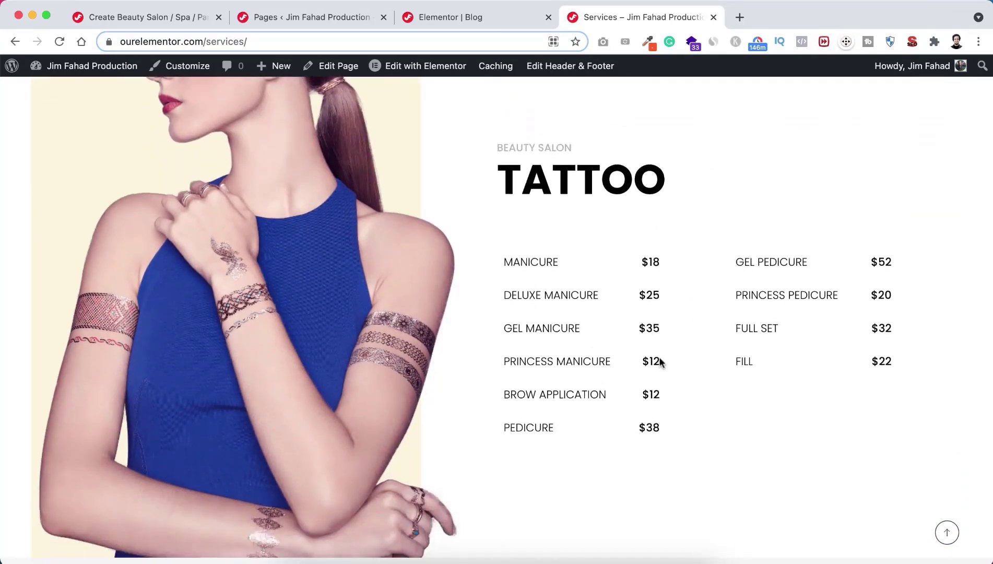
scroll(644, 419, down, 4)
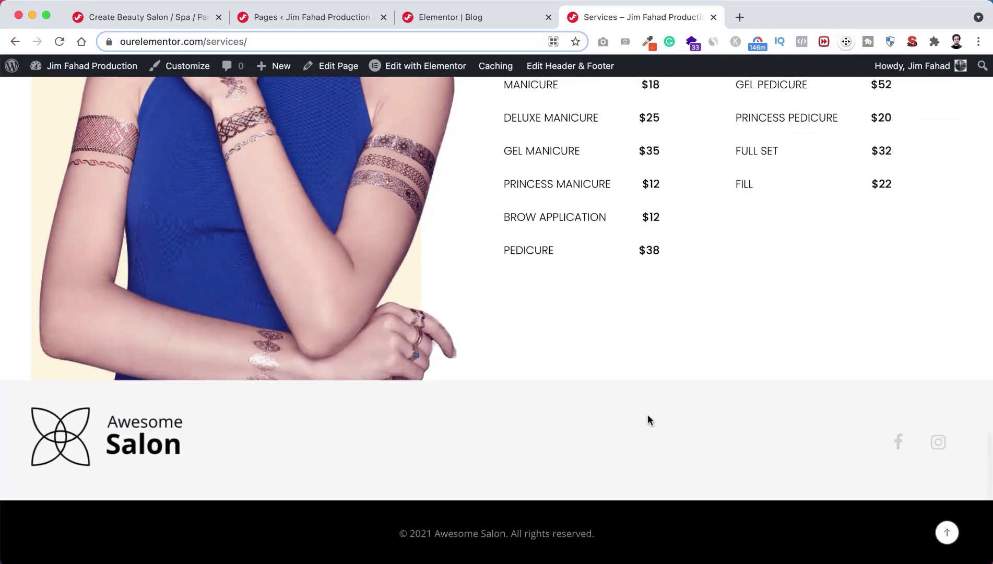
click(945, 532)
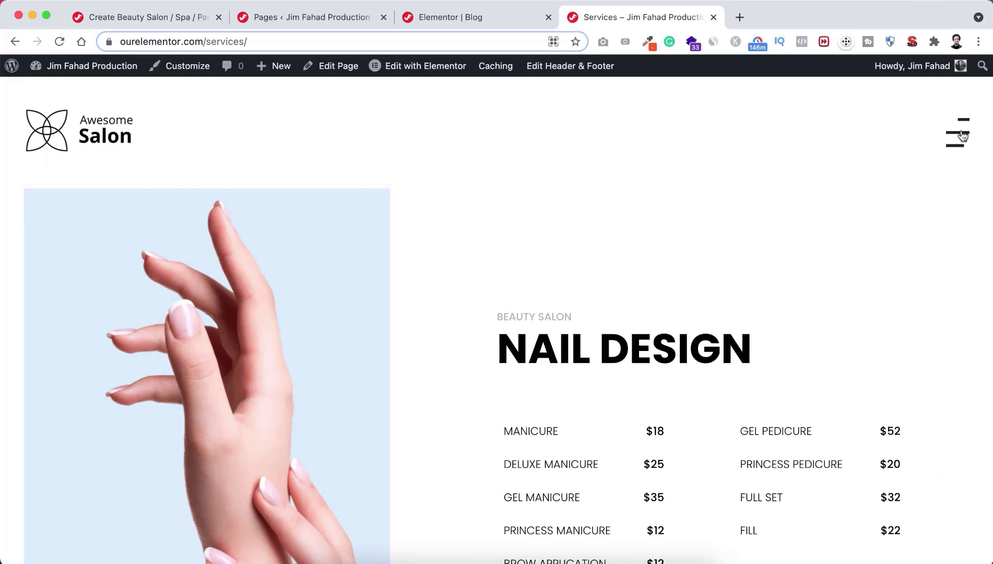
click(963, 136)
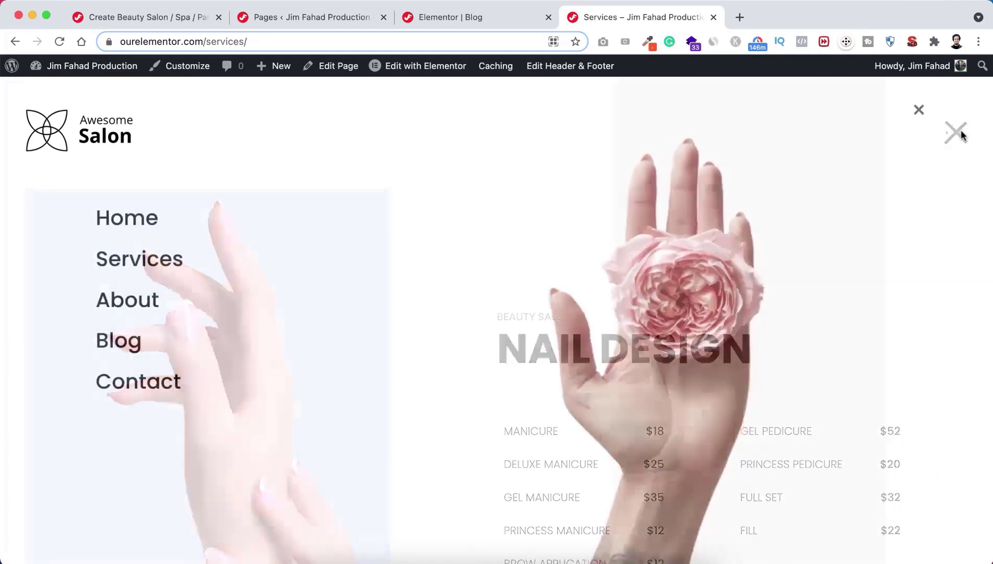
Step: View the About page through its team and video sections, return to top, reopen the menu
click(137, 302)
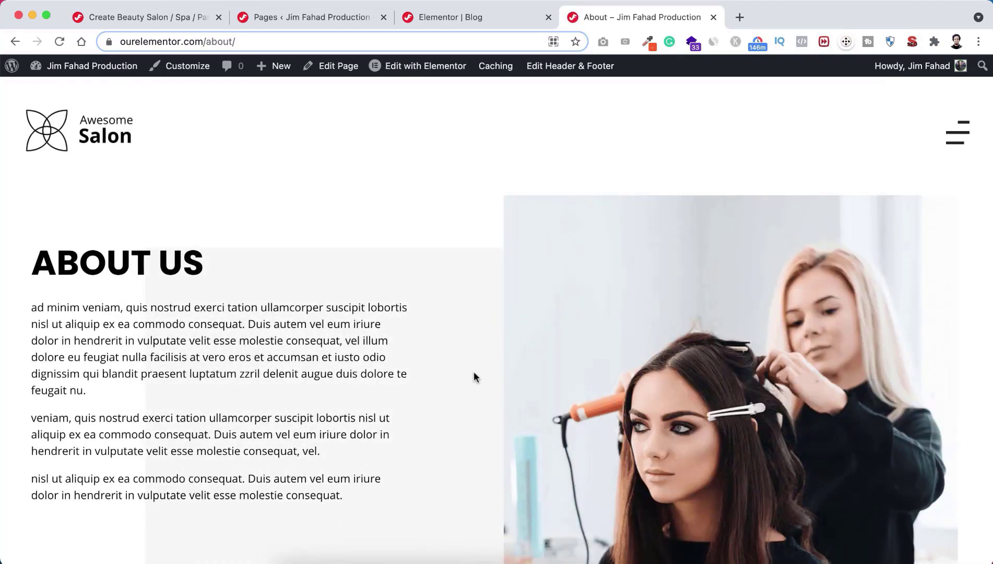
scroll(473, 372, down, 3)
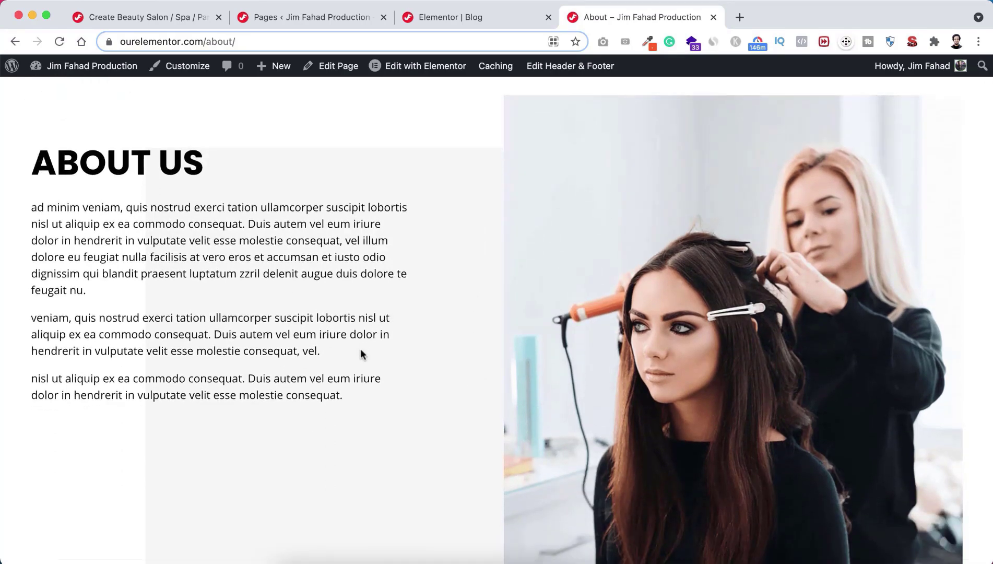
scroll(359, 348, down, 3)
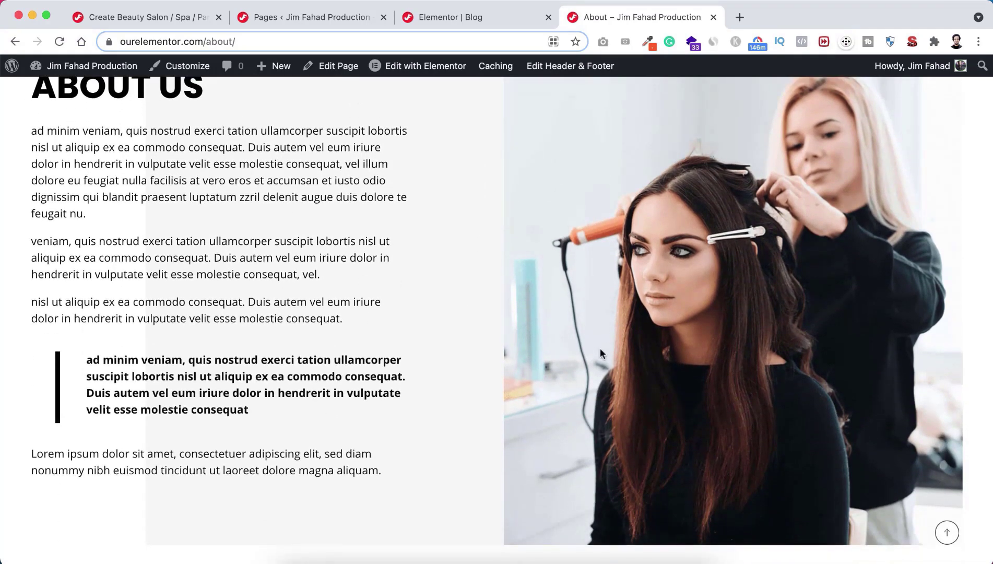
scroll(475, 434, down, 10)
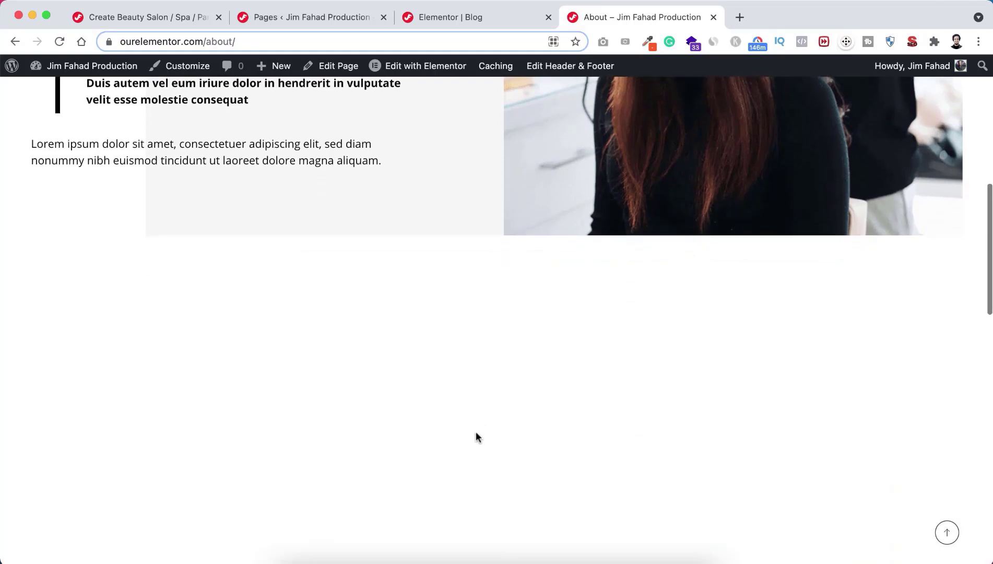
scroll(475, 433, down, 5)
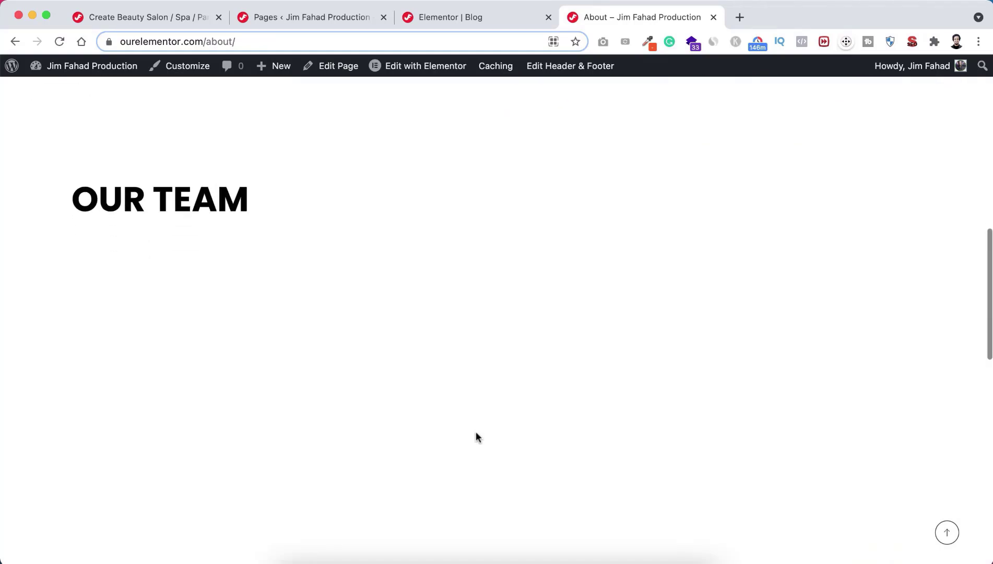
scroll(475, 436, down, 6)
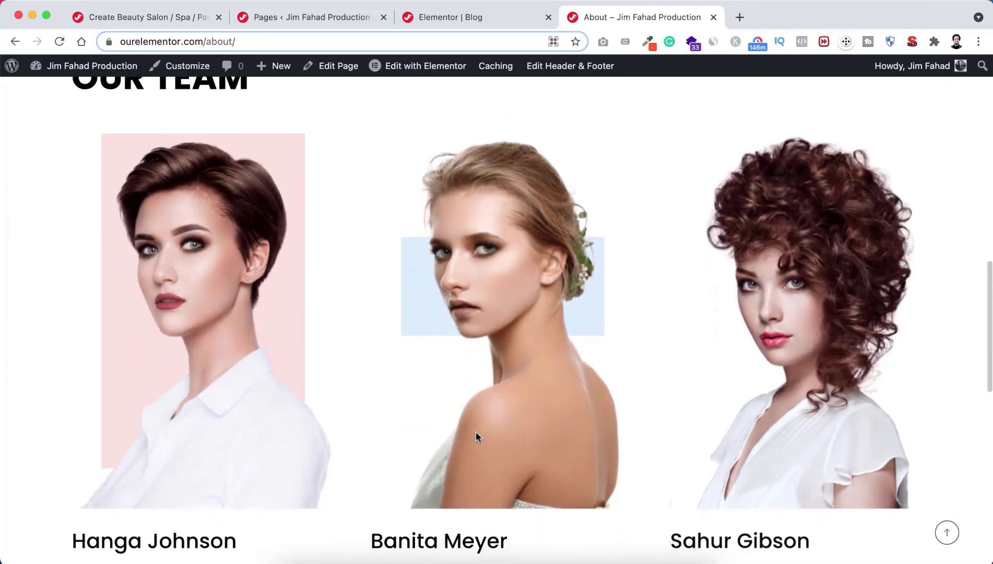
scroll(476, 436, down, 2)
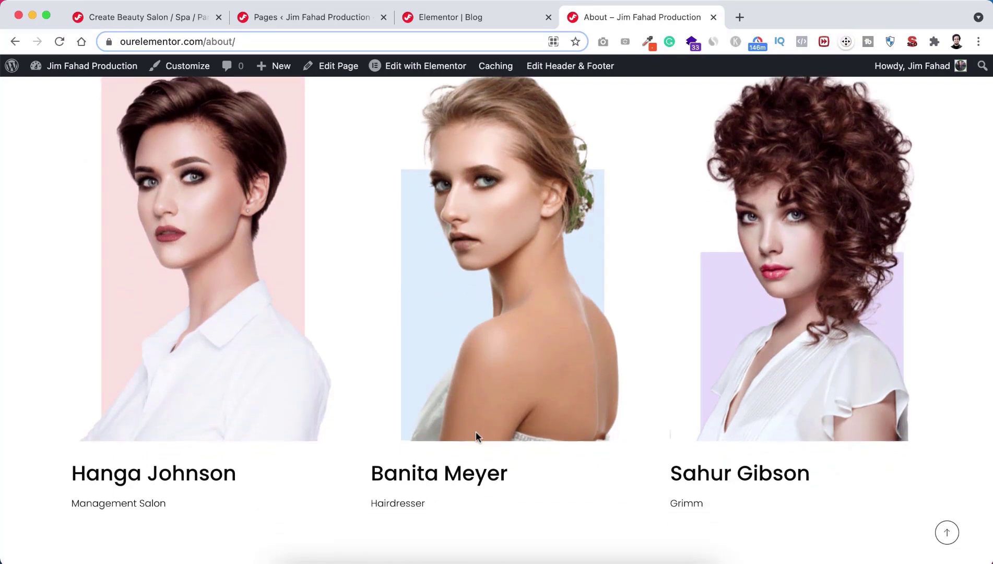
scroll(476, 437, down, 9)
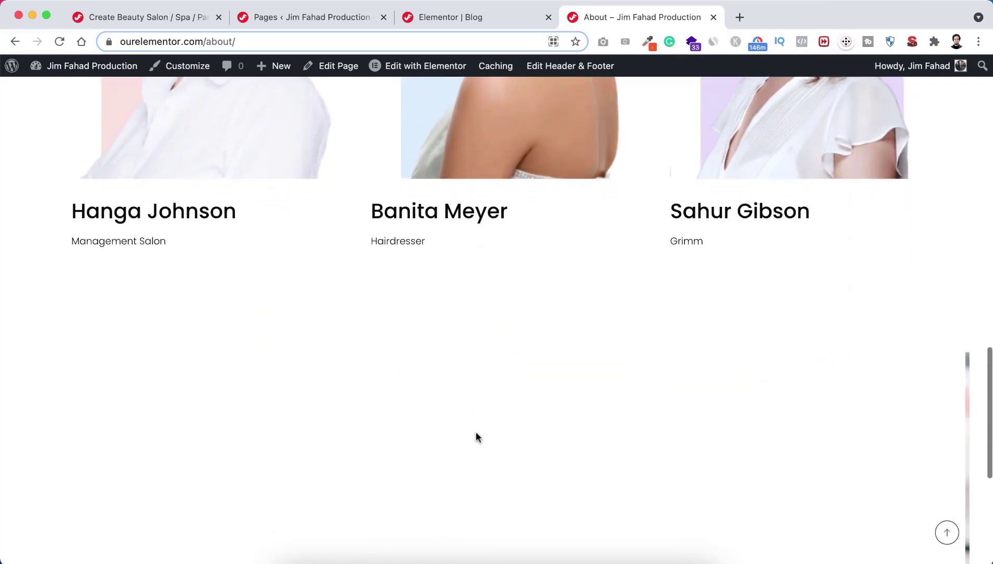
scroll(475, 436, down, 7)
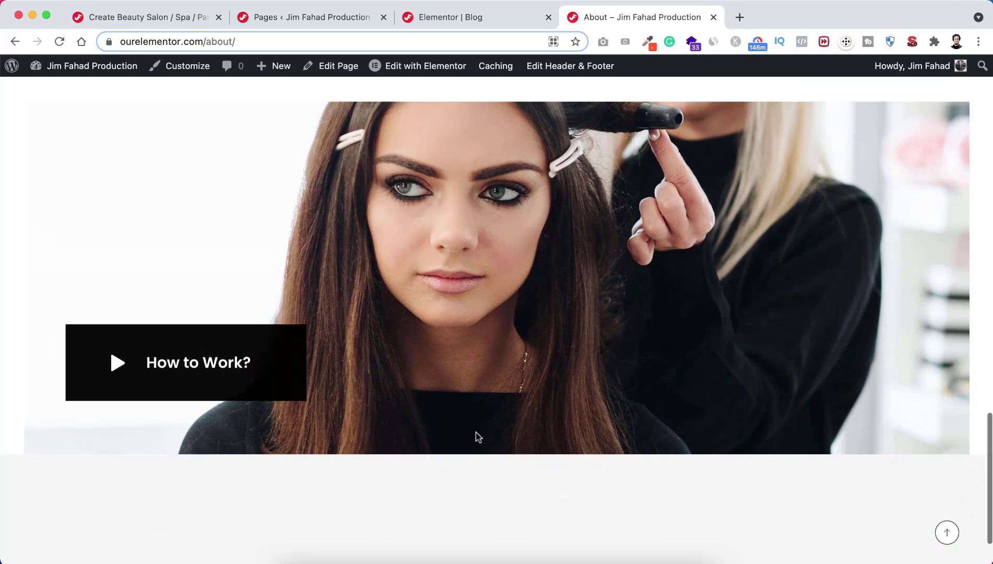
scroll(475, 437, down, 3)
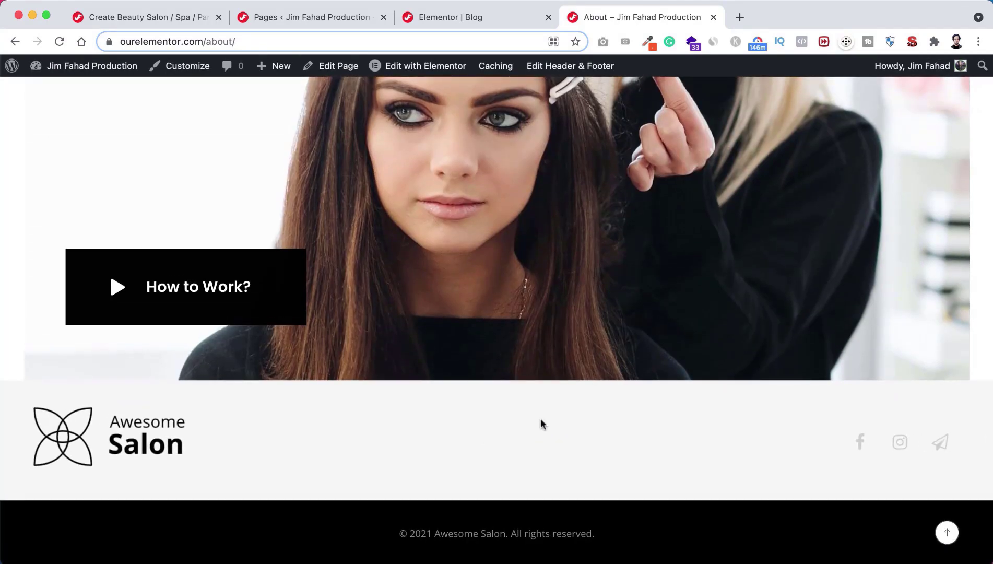
click(946, 533)
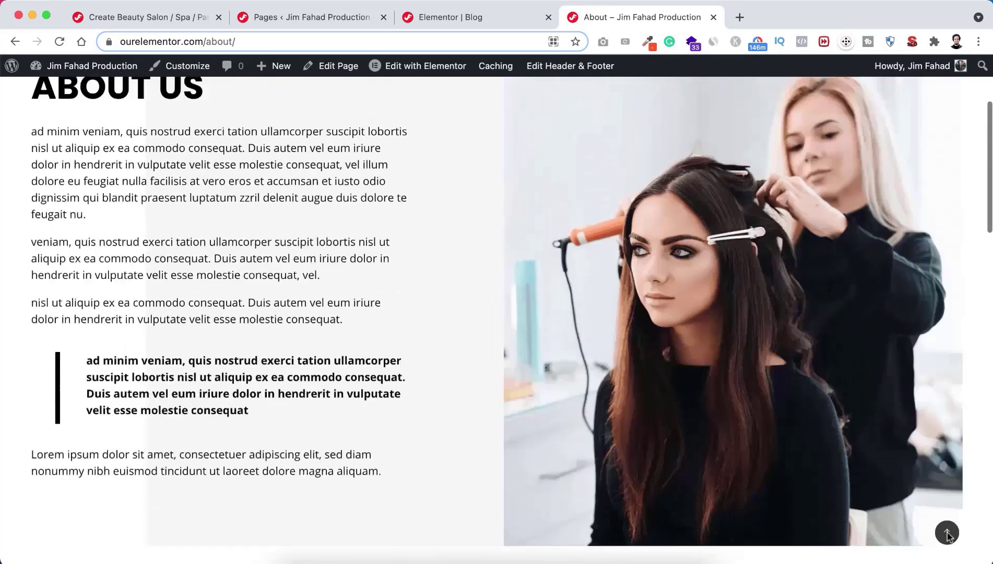
click(962, 124)
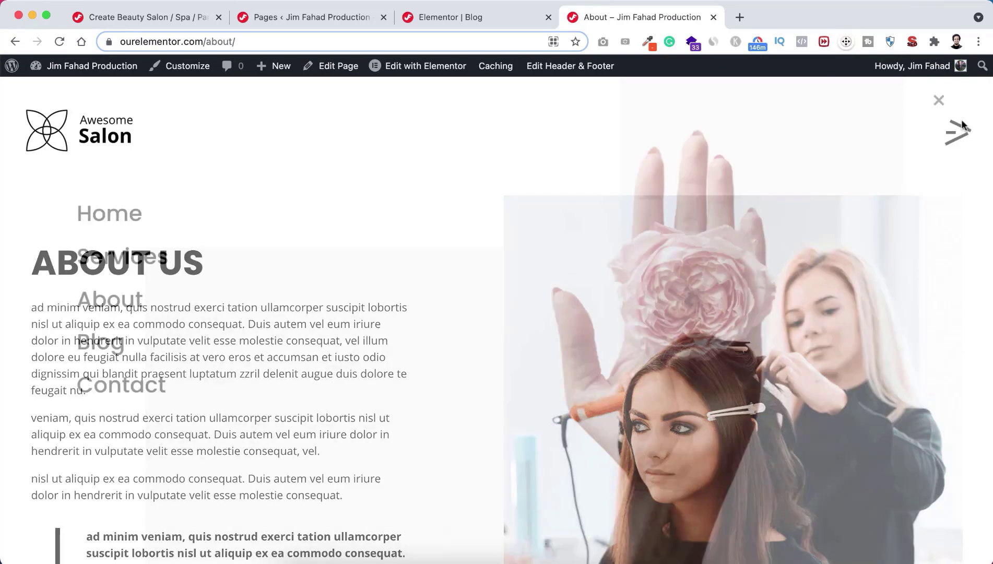
Step: View the Contact page's form, map, address and hours, then go back to the home page
click(175, 374)
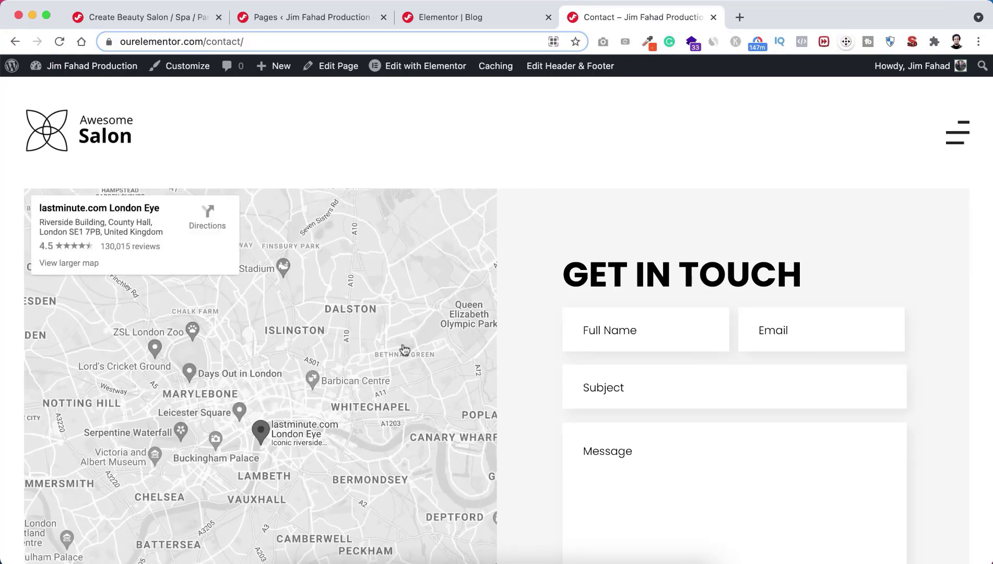
scroll(521, 332, down, 3)
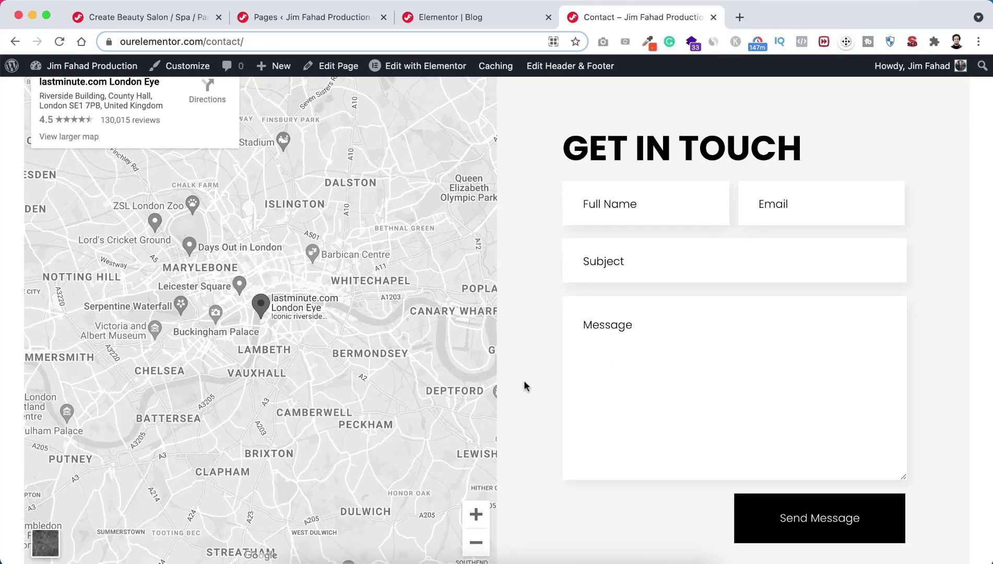
scroll(524, 386, down, 7)
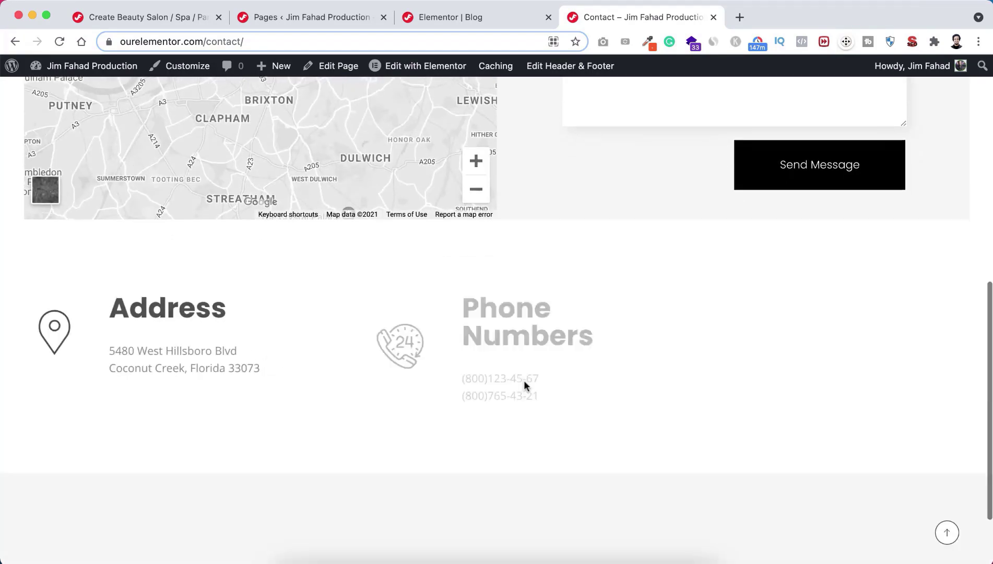
scroll(523, 385, down, 2)
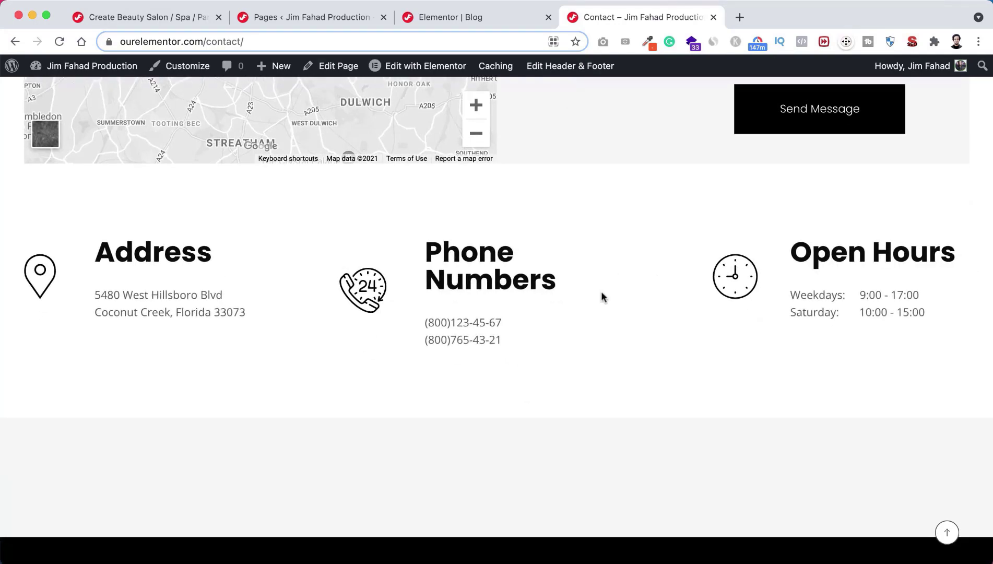
scroll(576, 334, down, 2)
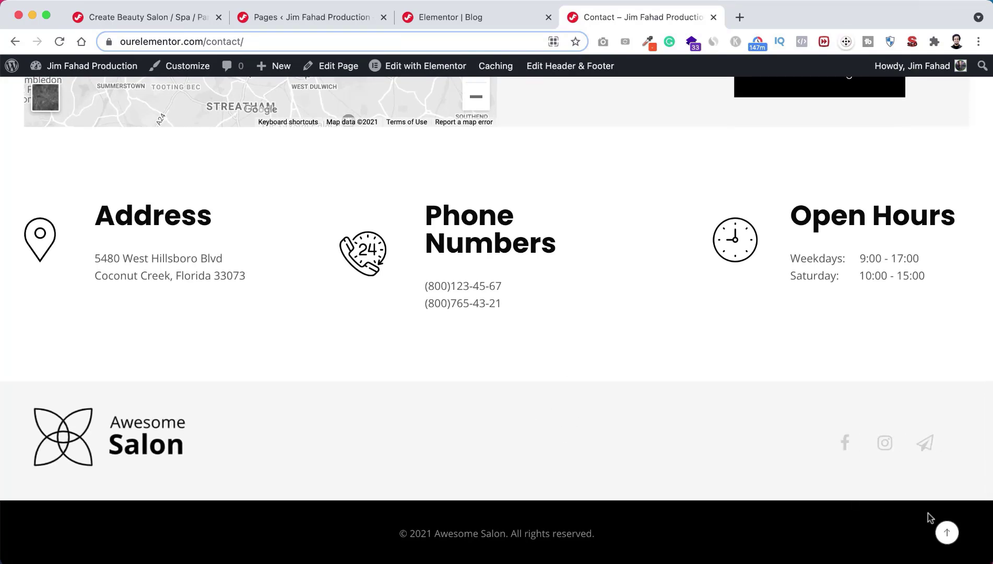
click(947, 533)
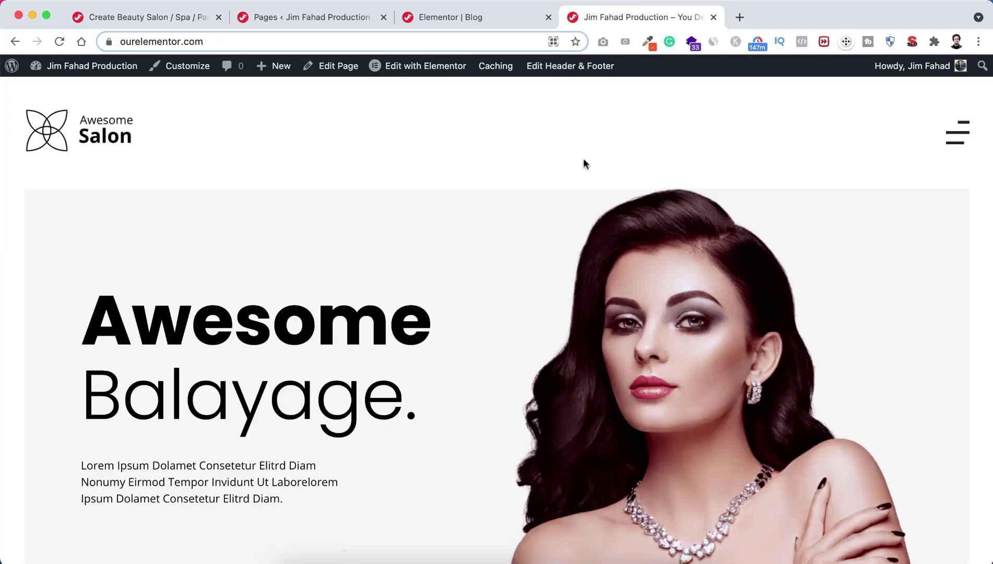